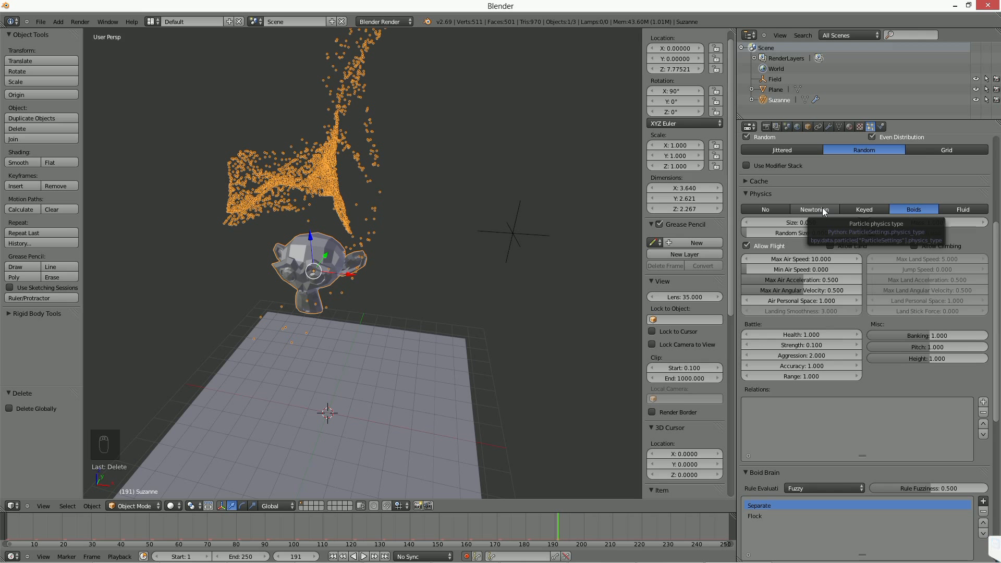
Switch Suzanne's particle physics between Newtonian and Fluid to compare the settings of the two types.
click(824, 211)
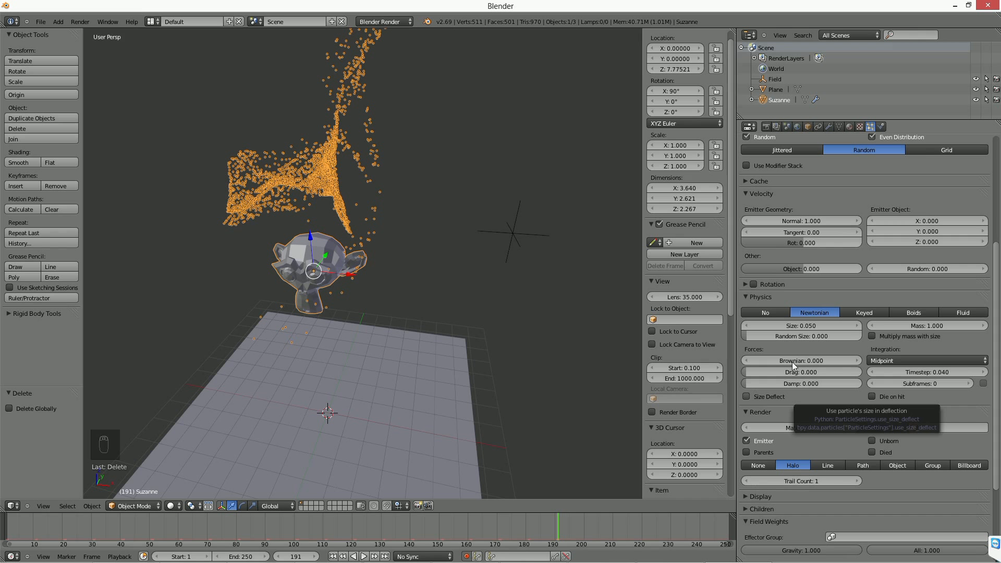
click(961, 310)
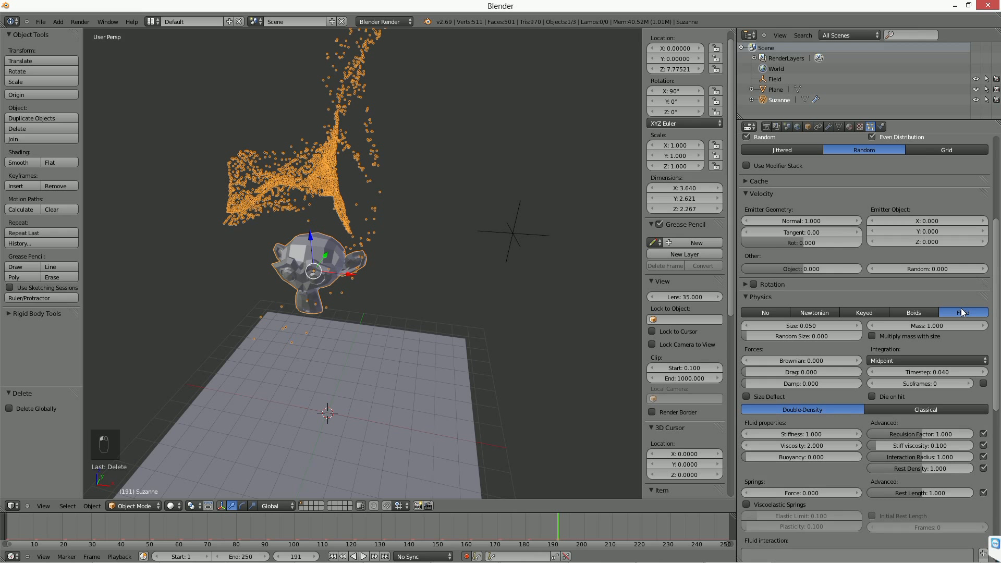
click(814, 313)
click(943, 311)
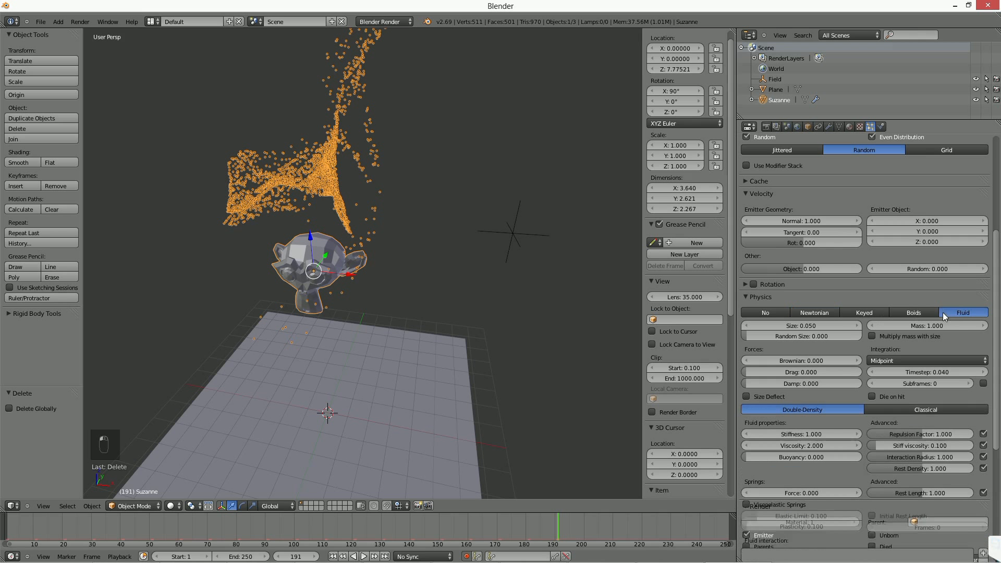
click(814, 314)
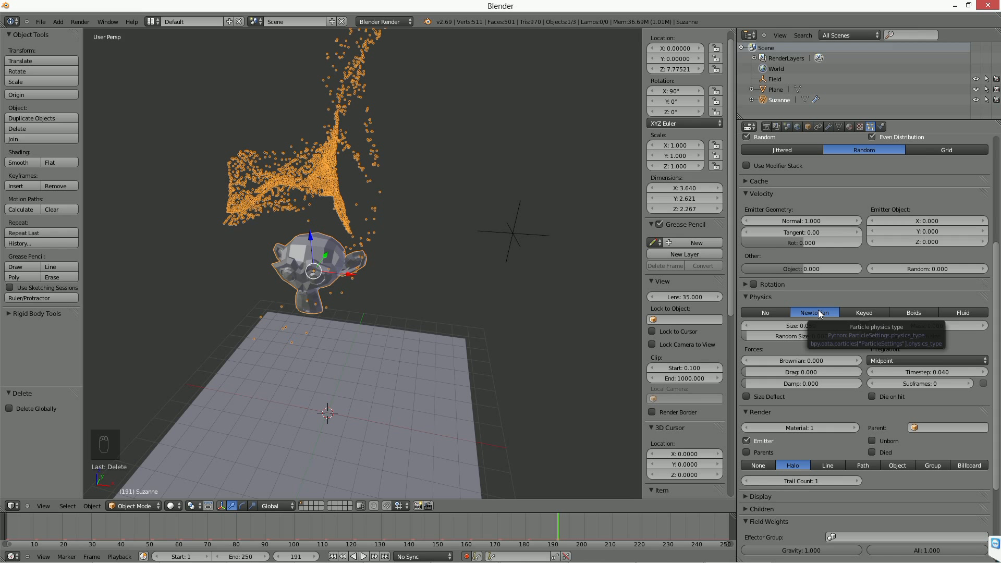
click(952, 314)
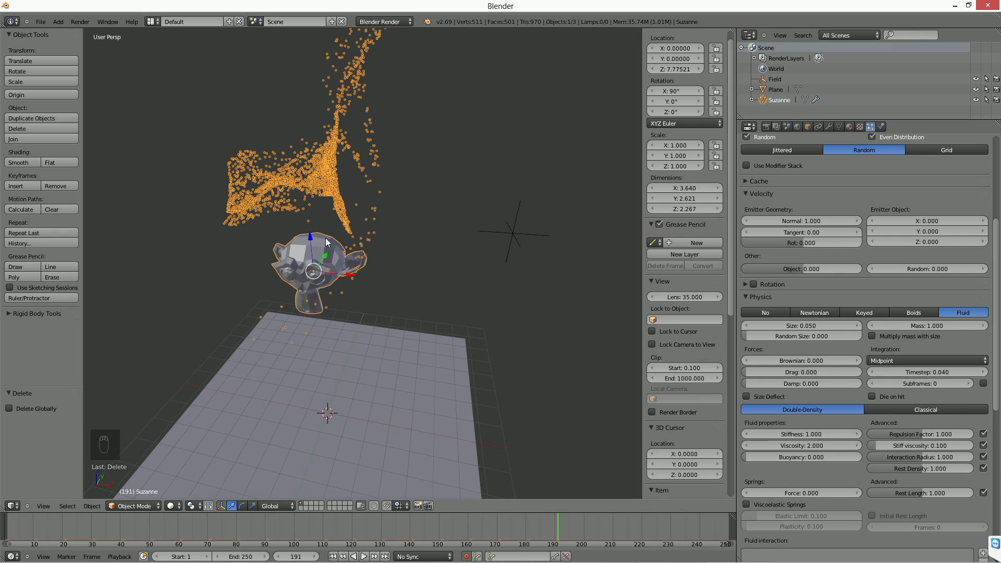
middle_drag(339, 297, 372, 282)
scroll(348, 269, up, 2)
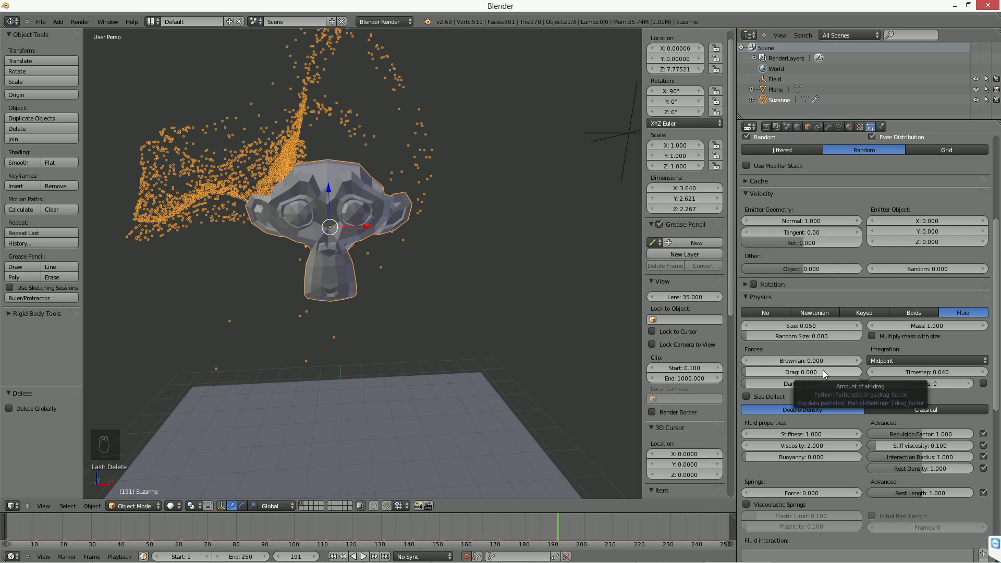
Set the particle physics type to Boids and review its movement, battle, relations, boid brain and render settings.
click(920, 312)
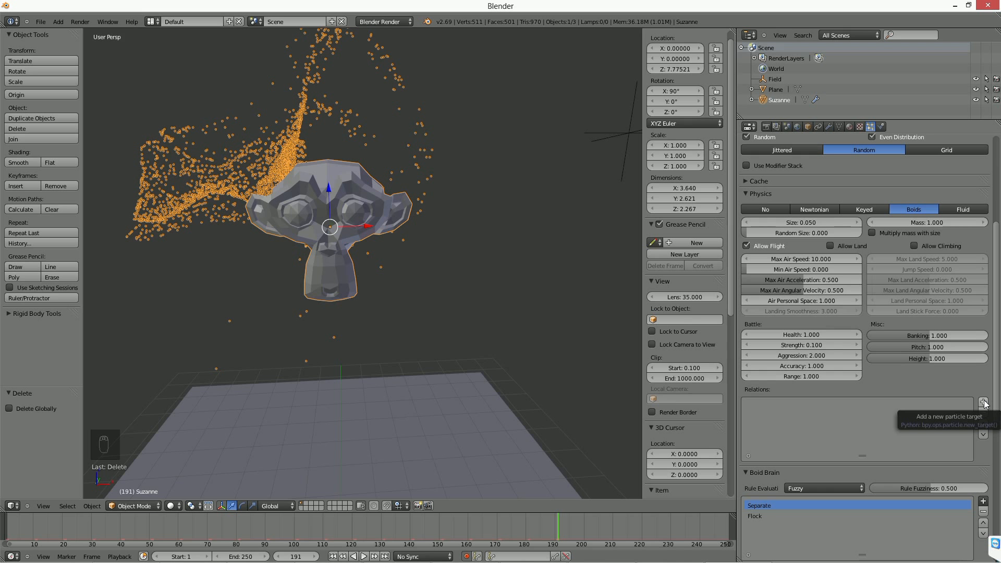
scroll(761, 405, down, 13)
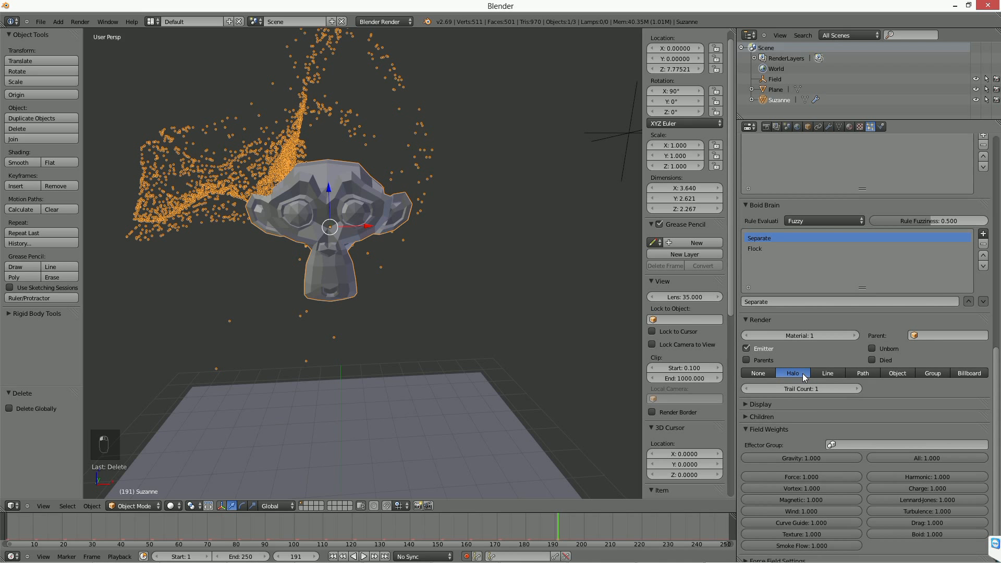
drag(996, 394, 997, 272)
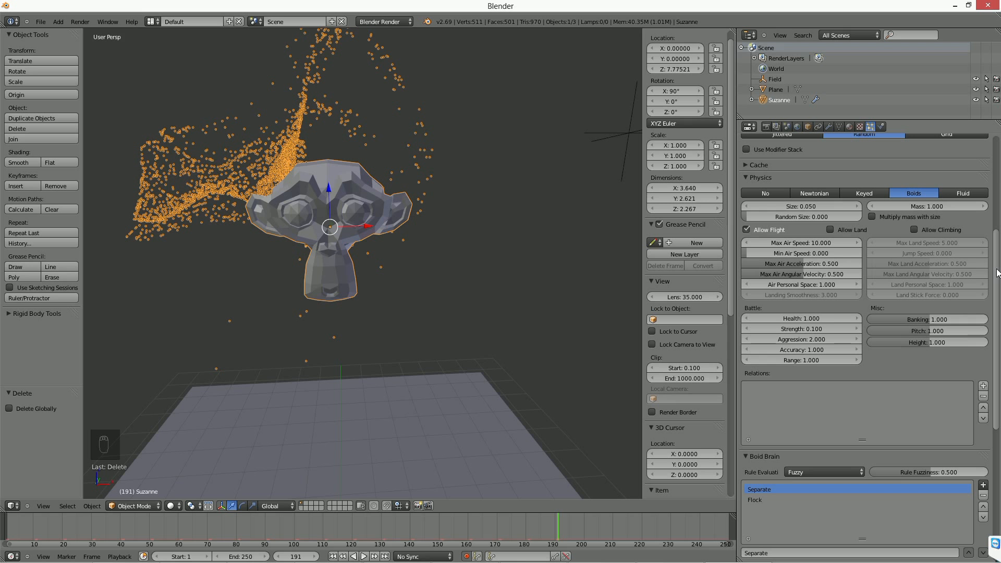
drag(996, 272, 997, 265)
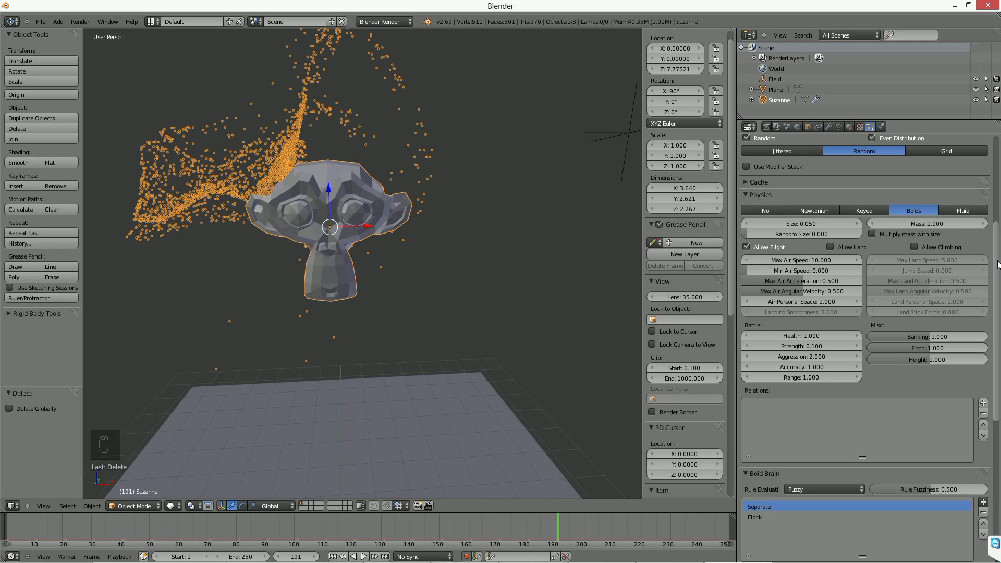
drag(998, 264, 997, 258)
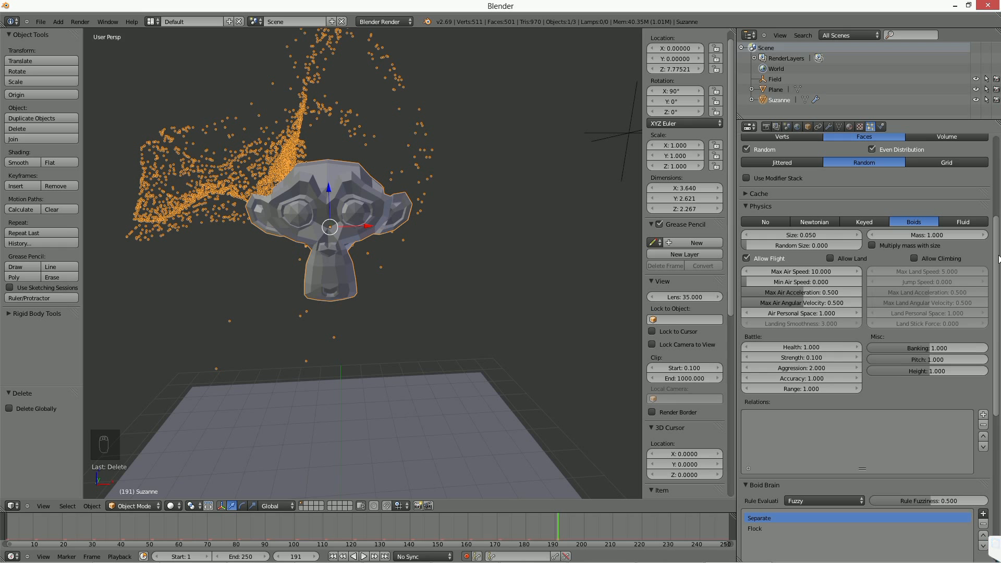
middle_drag(518, 210, 413, 251)
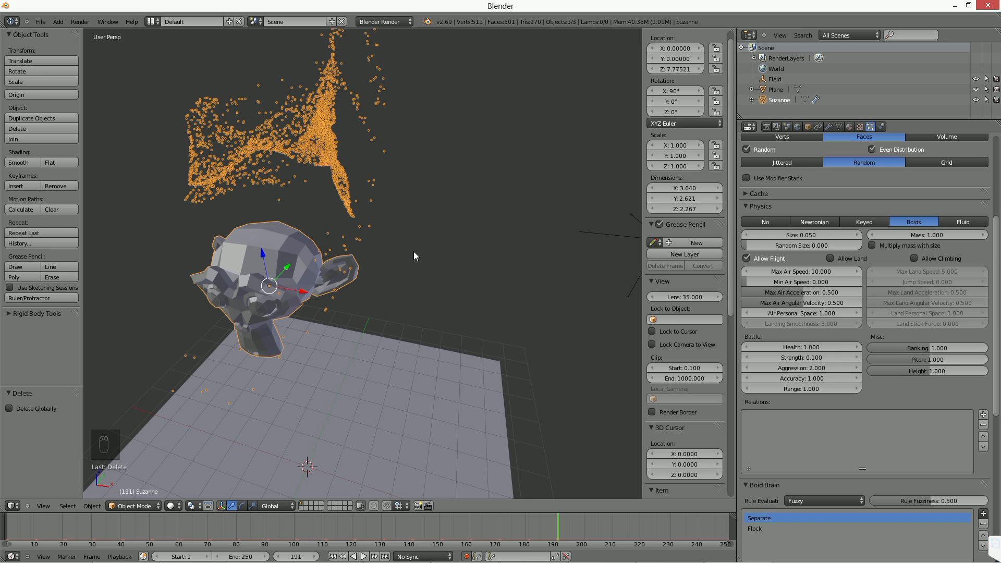
middle_drag(414, 256, 422, 277)
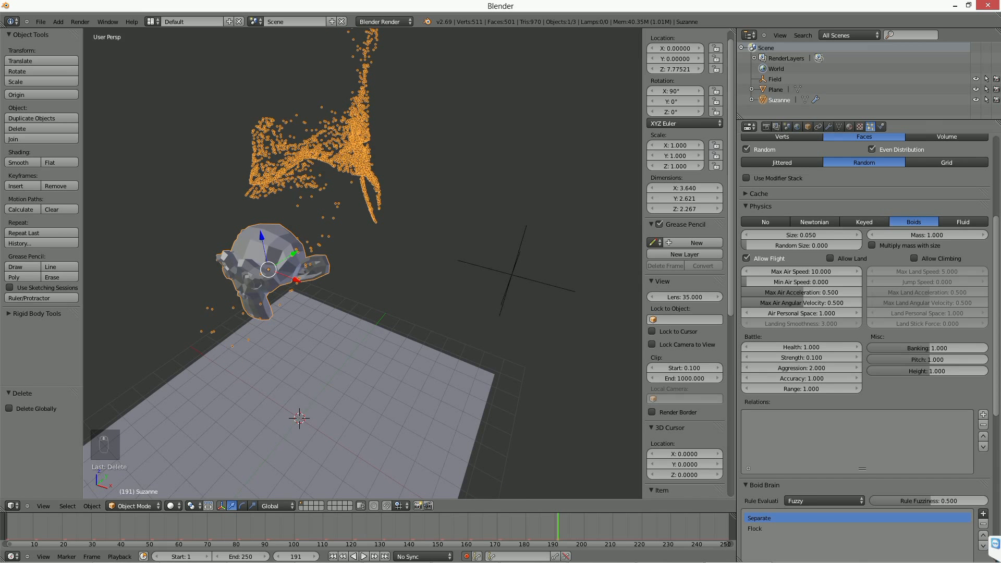
Return the animation to frame 1 and set Suzanne's particle emission number to 2500.
scroll(864, 313, up, 8)
click(744, 362)
drag(870, 440, 808, 439)
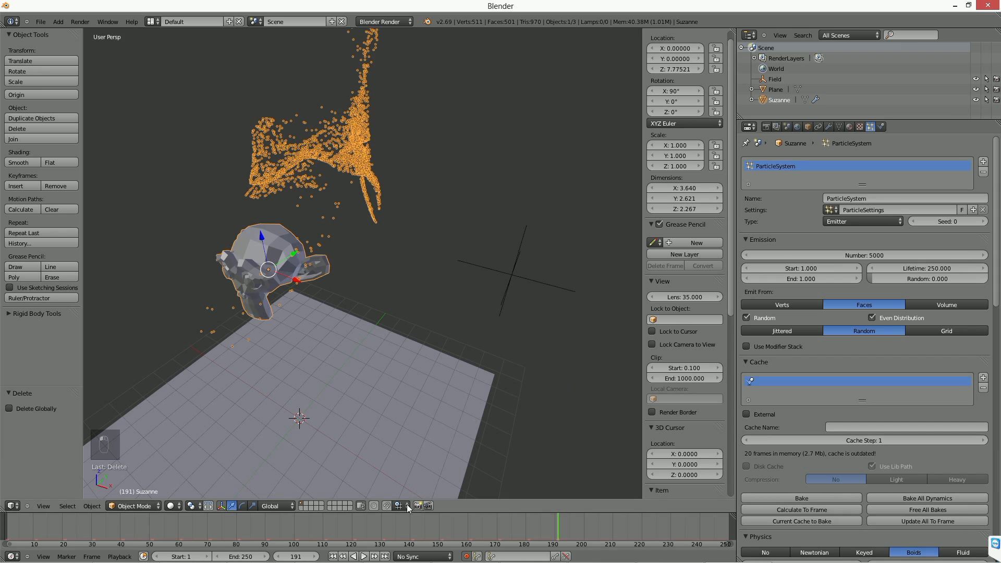
click(333, 556)
middle_drag(361, 426, 375, 390)
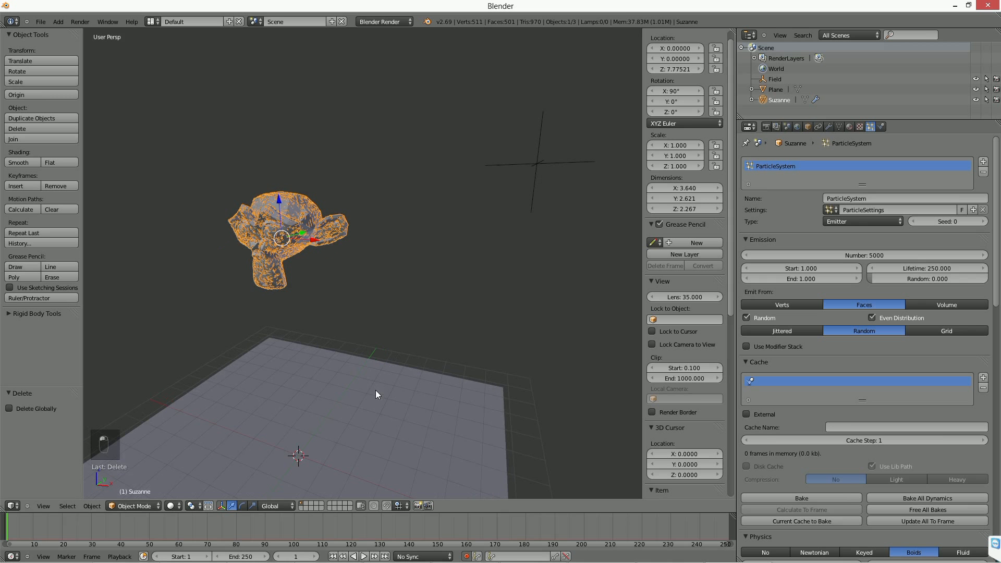
click(863, 255)
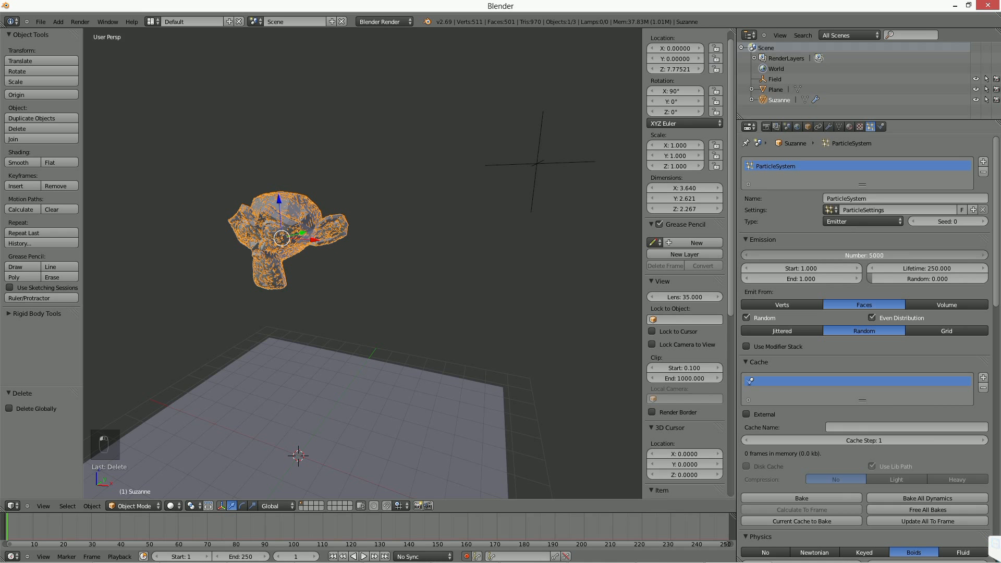
text(2500)
key(Return)
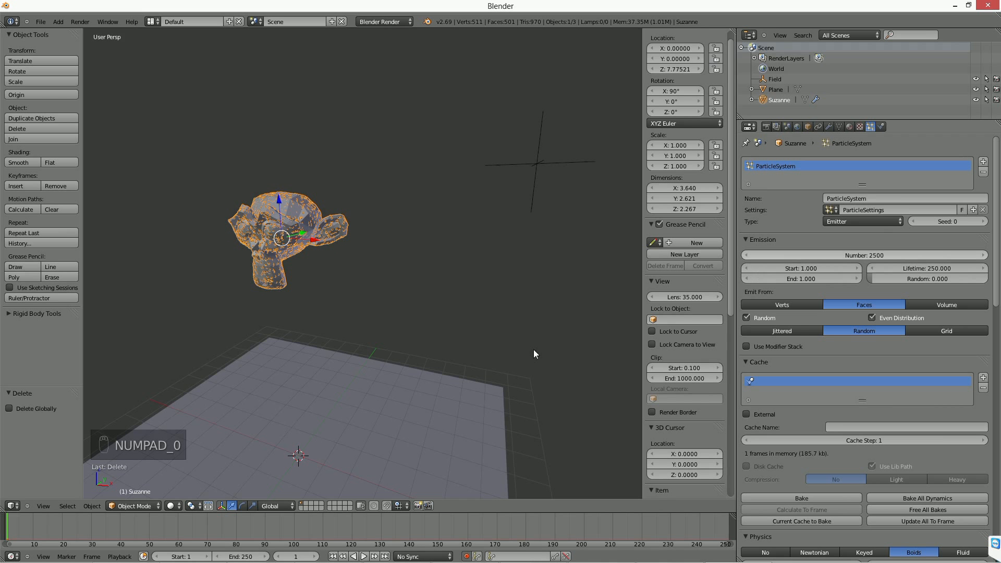
Play the boids particle simulation briefly from frame 1 to preview it, and stop playback.
scroll(906, 427, down, 5)
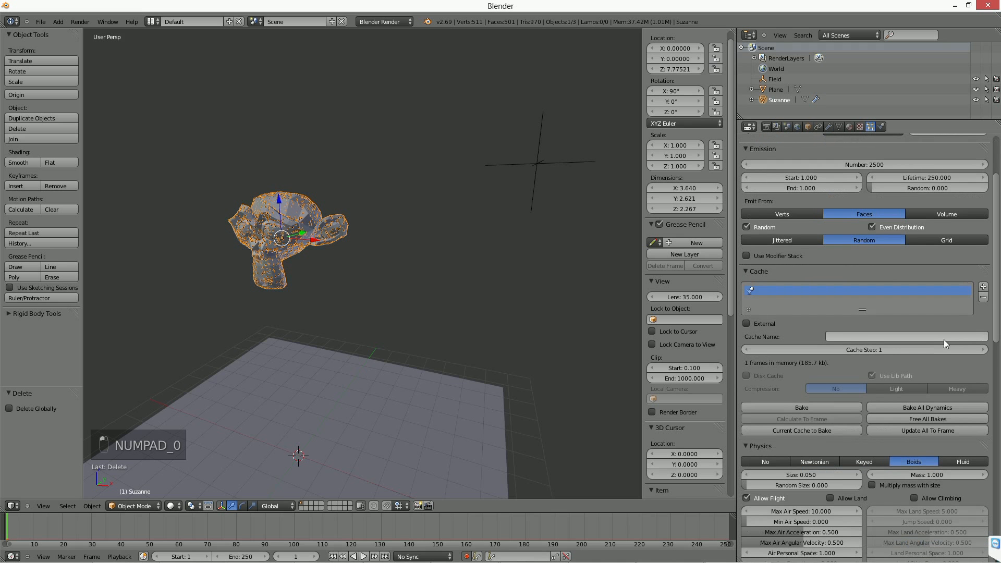
scroll(896, 417, down, 5)
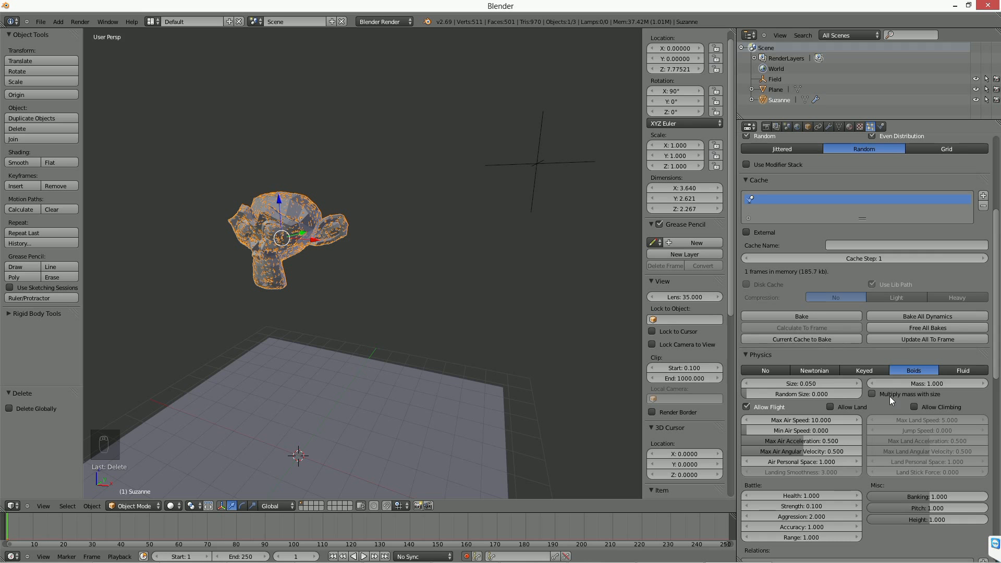
middle_drag(639, 340, 420, 304)
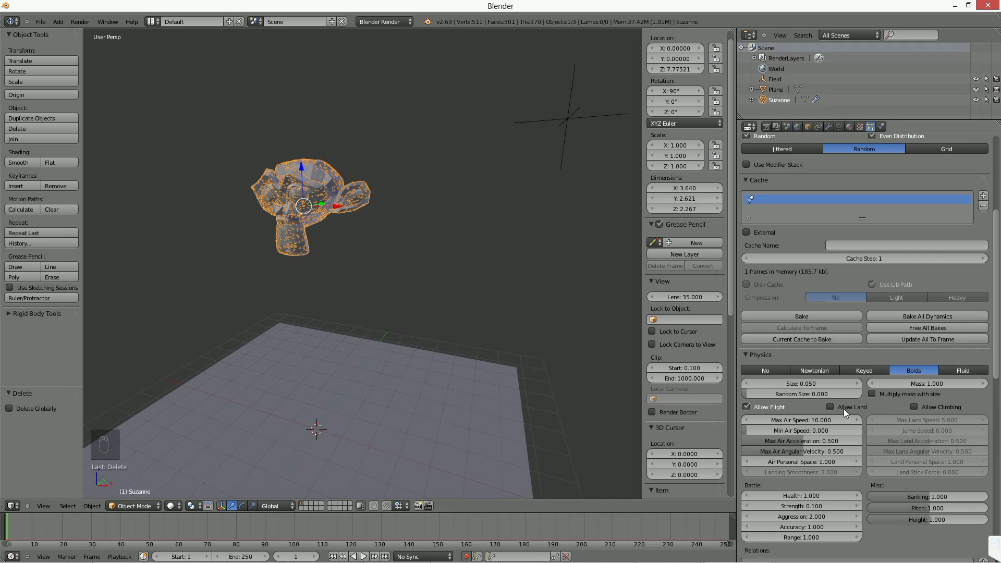
key(alt+a)
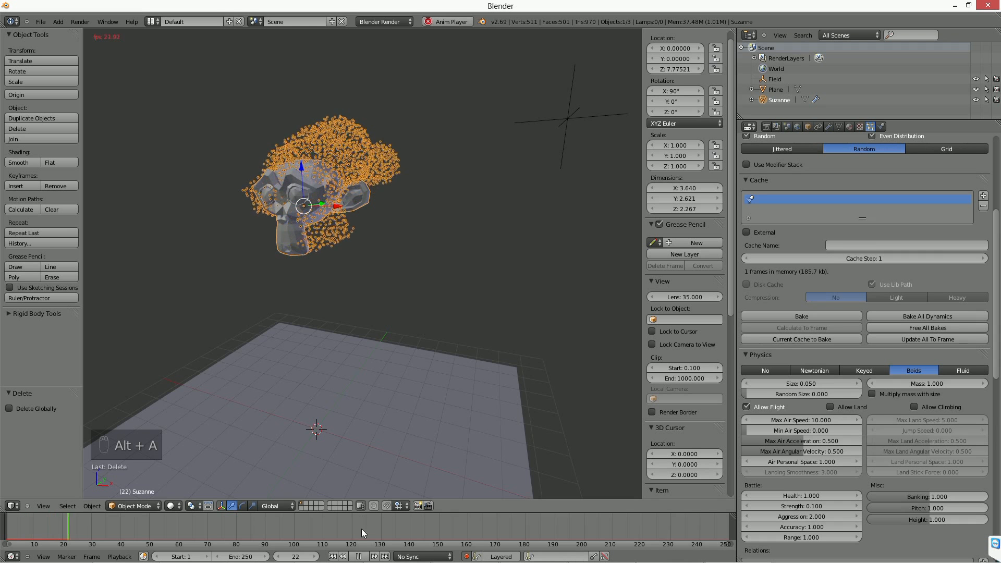
key(alt+a)
Delete the force field object from the scene and return the animation to frame 1.
right_click(569, 116)
key(Delete)
click(570, 118)
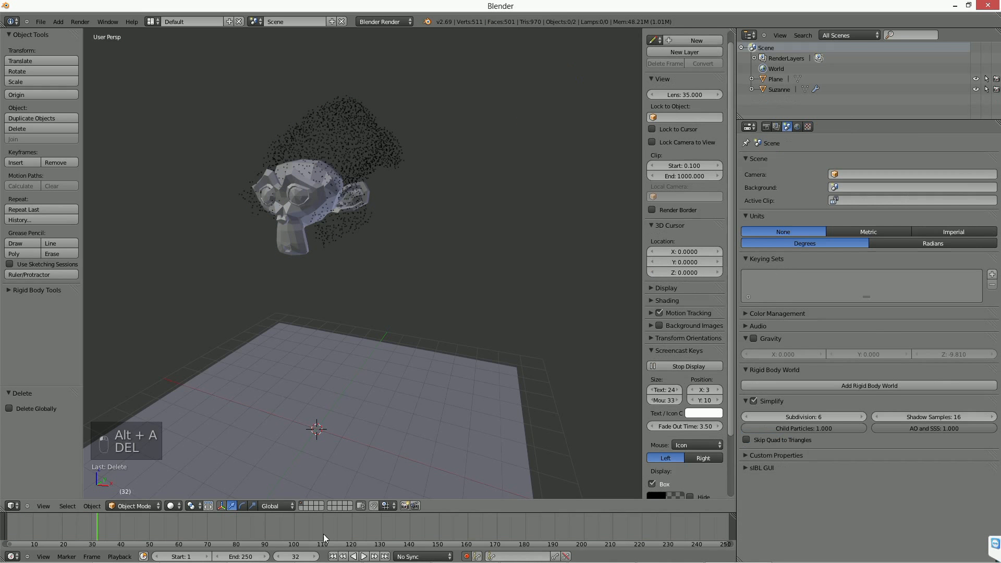
click(332, 556)
Enable gravity in the scene settings.
click(777, 128)
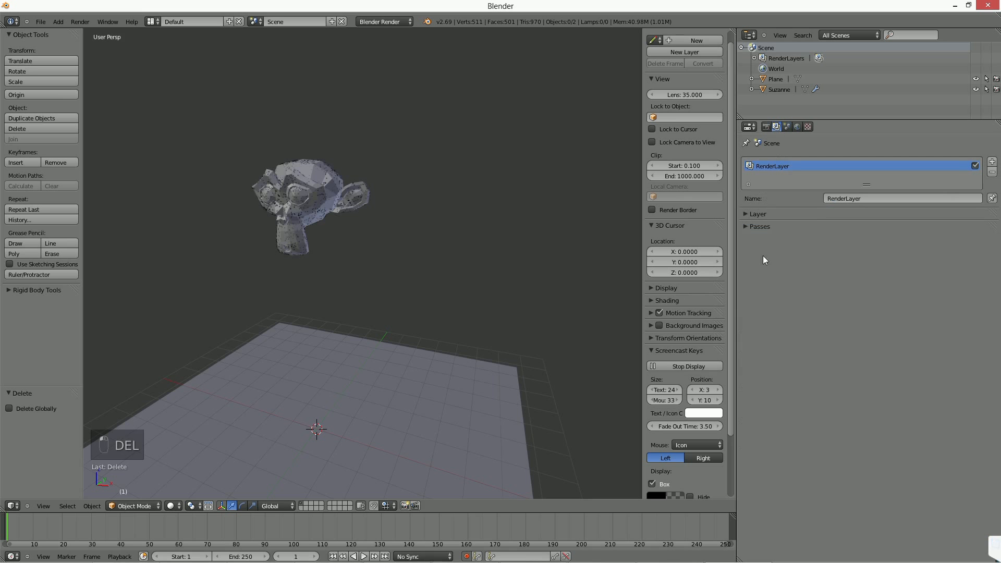
click(791, 126)
click(787, 127)
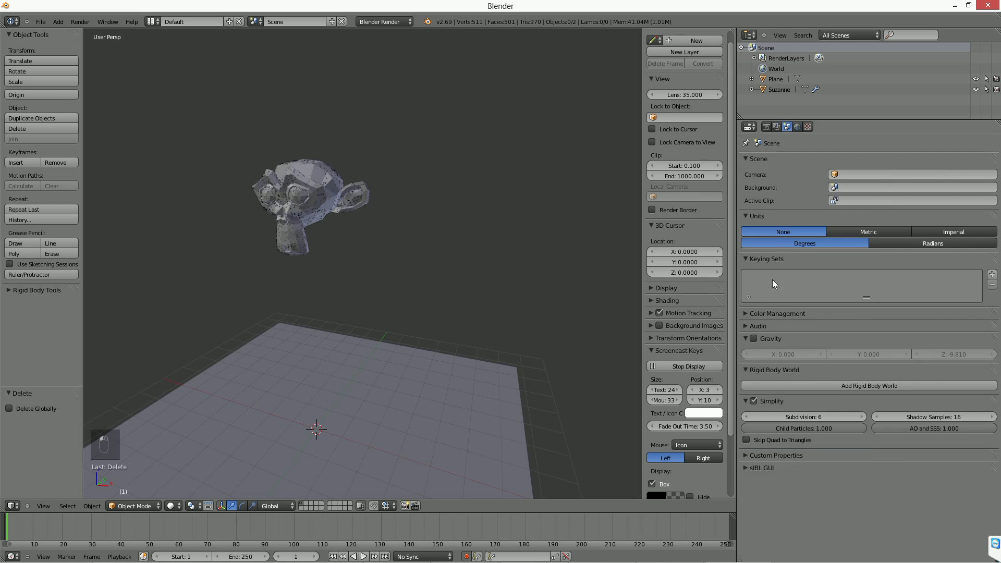
click(753, 338)
Select Suzanne and play the boids simulation with gravity enabled, stopping it after a short preview.
right_click(366, 224)
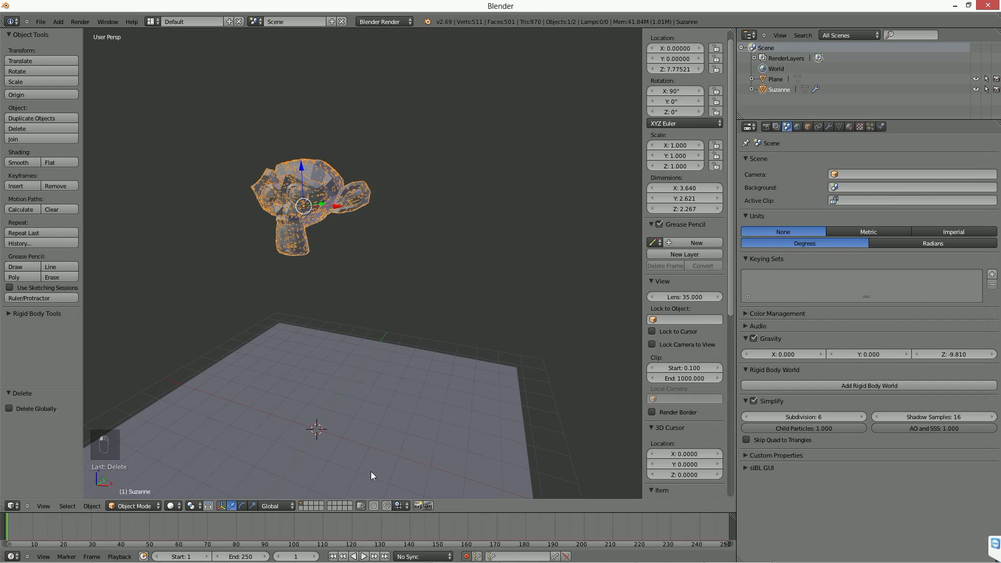
key(alt+a)
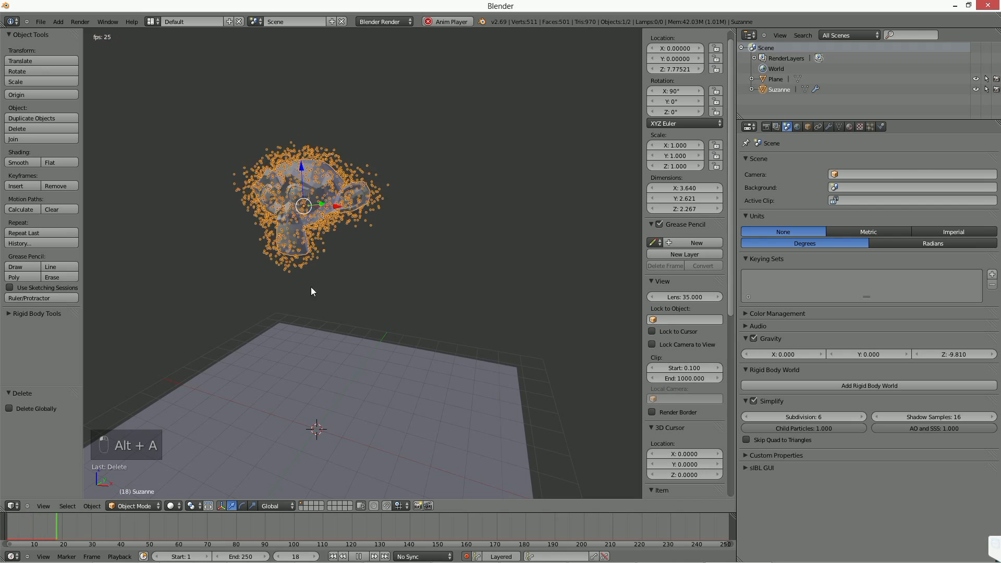
click(359, 556)
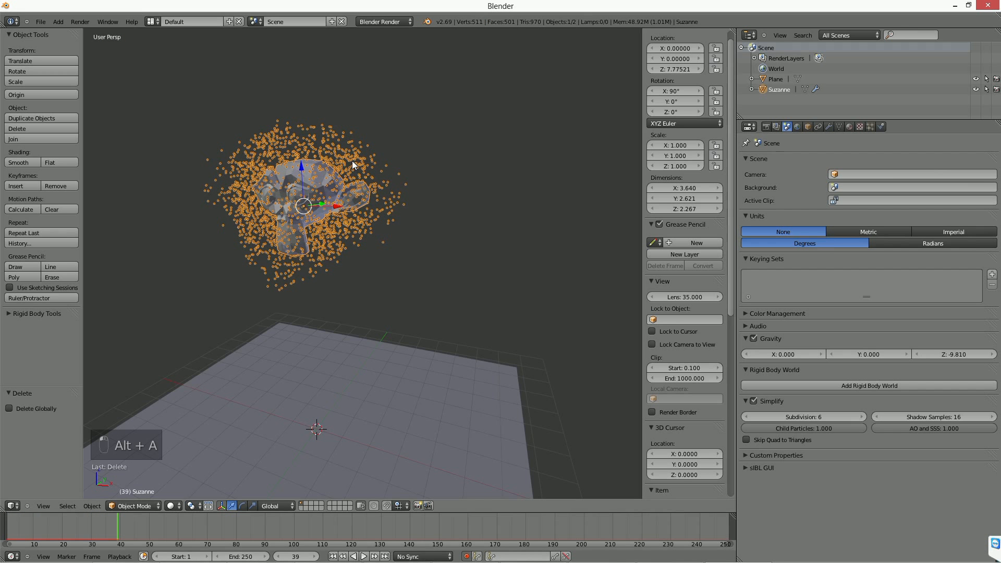
Enable Allow Land in Suzanne's boids physics and preview the simulation from frame 1.
click(866, 126)
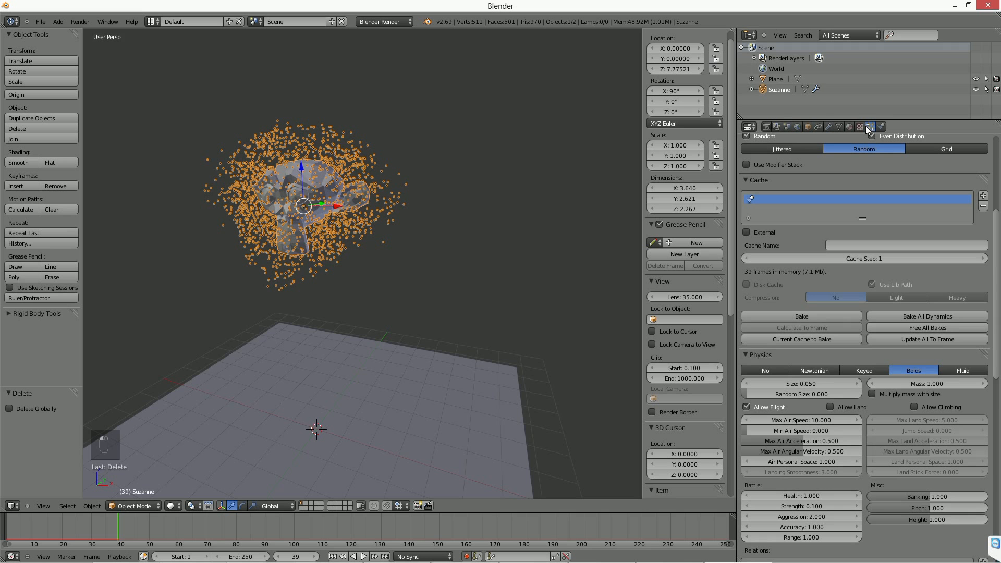
scroll(830, 409, down, 5)
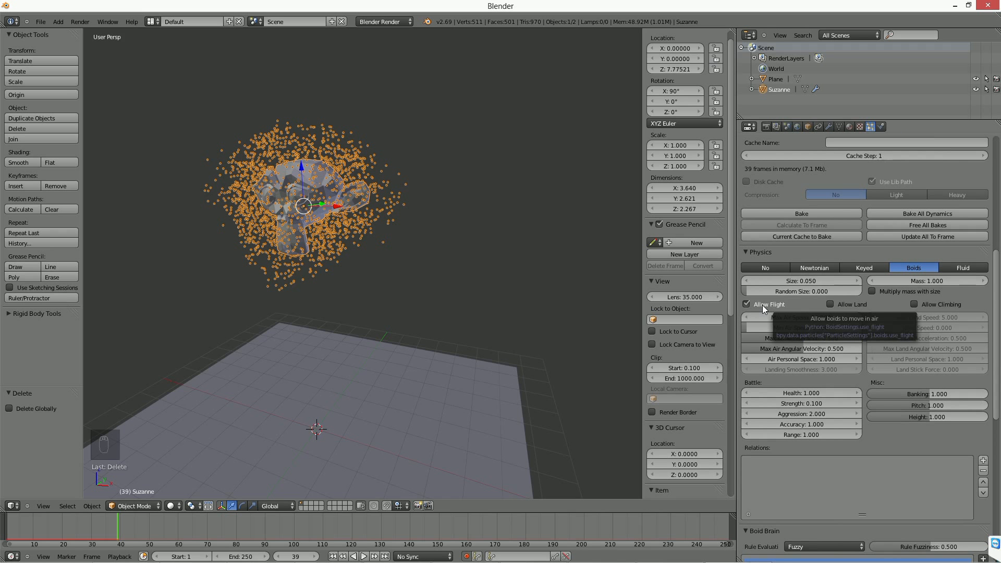
click(842, 303)
click(332, 556)
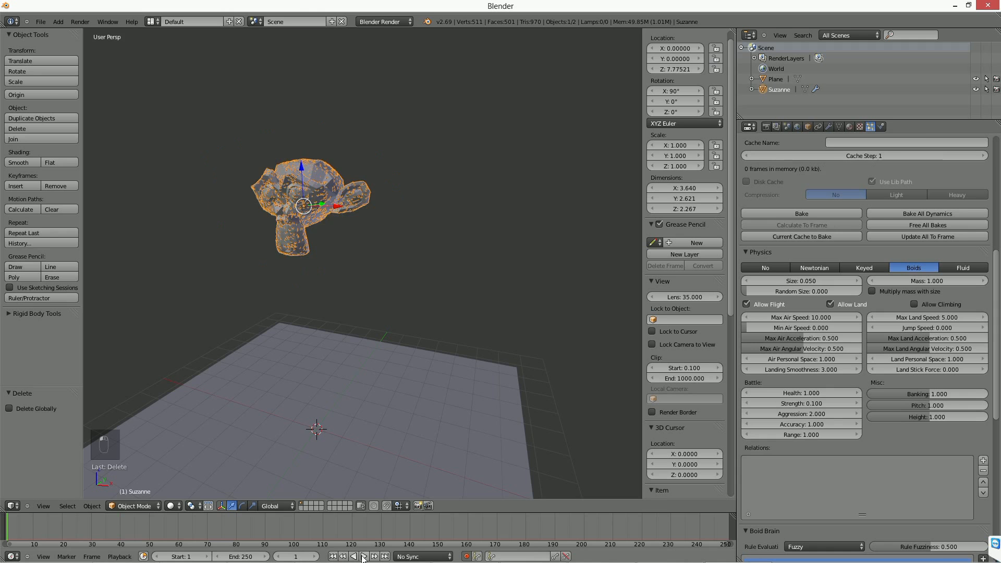
click(363, 556)
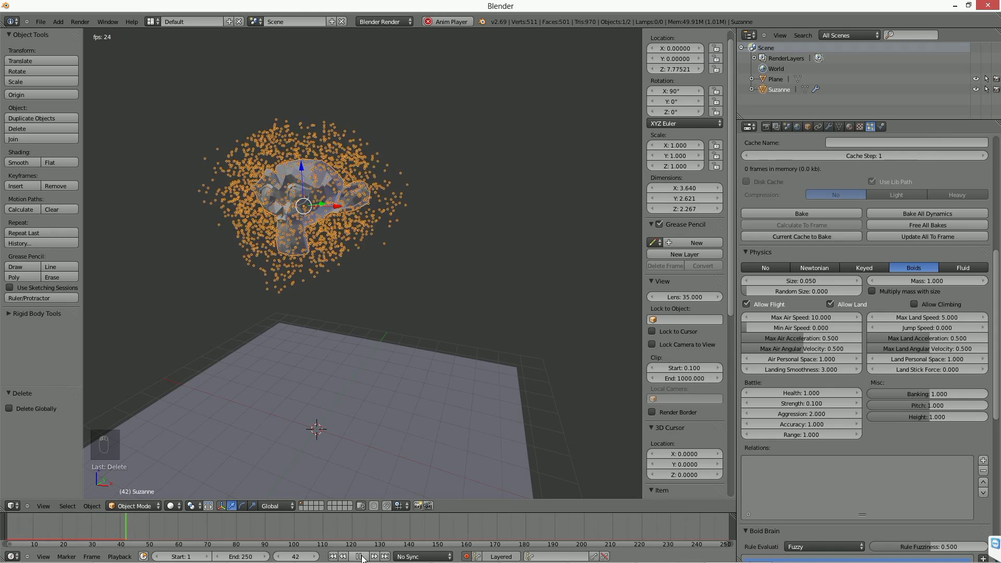
key(alt+a)
Enable Allow Climbing for the boids and replay the simulation from frame 1.
click(928, 305)
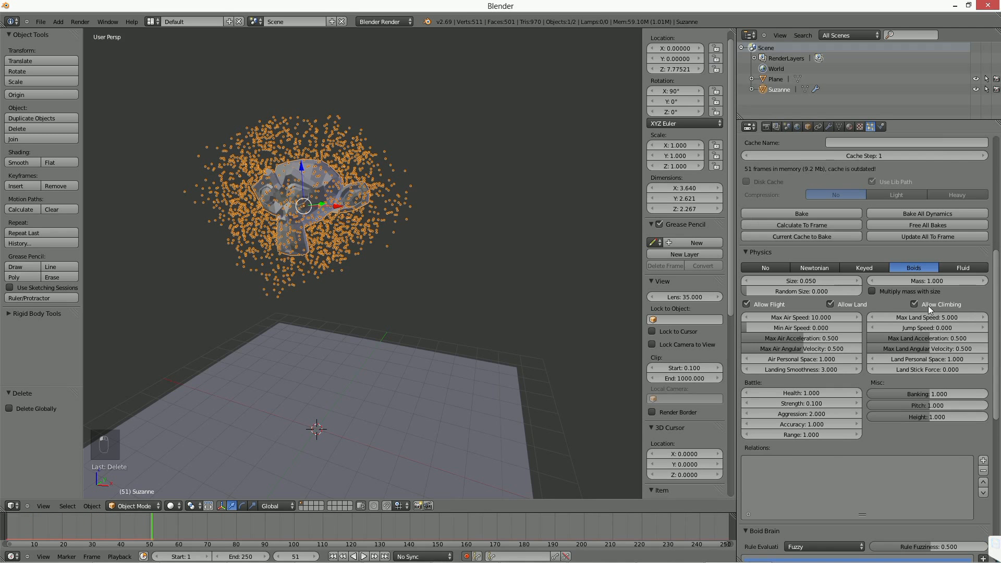
click(332, 556)
click(365, 556)
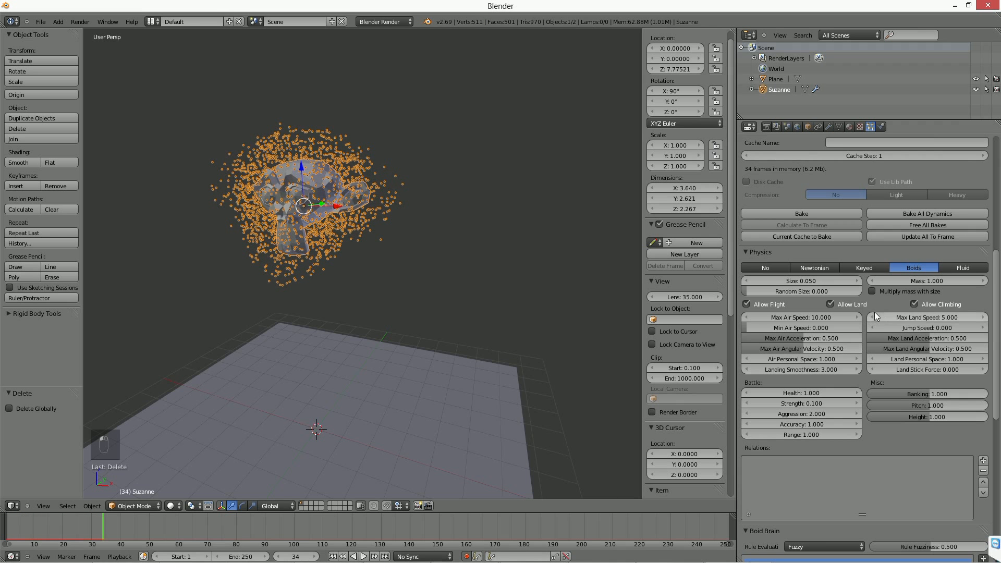
Add a boids relation with Plane as its target object and return the animation to frame 1.
click(982, 460)
click(789, 526)
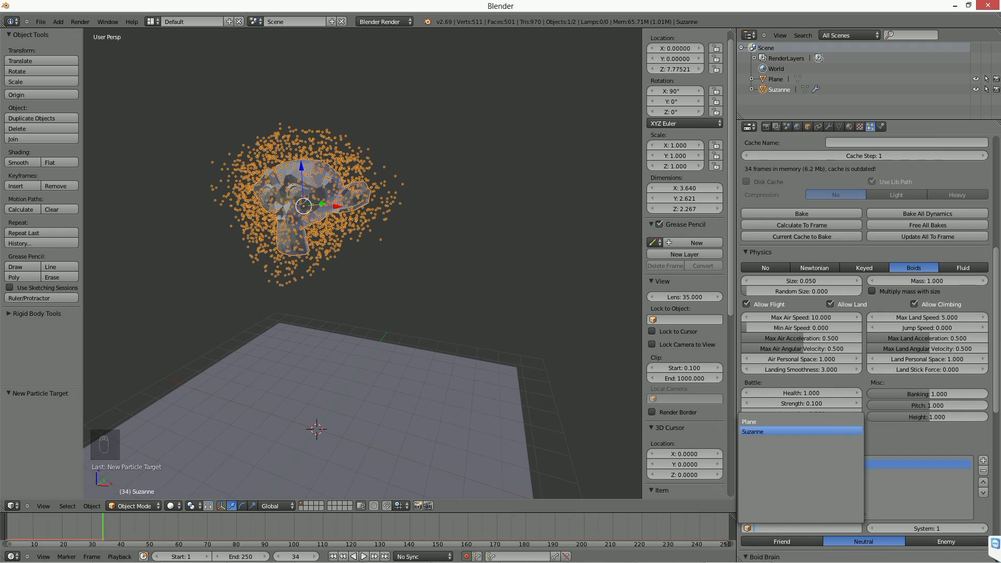
click(750, 421)
click(332, 556)
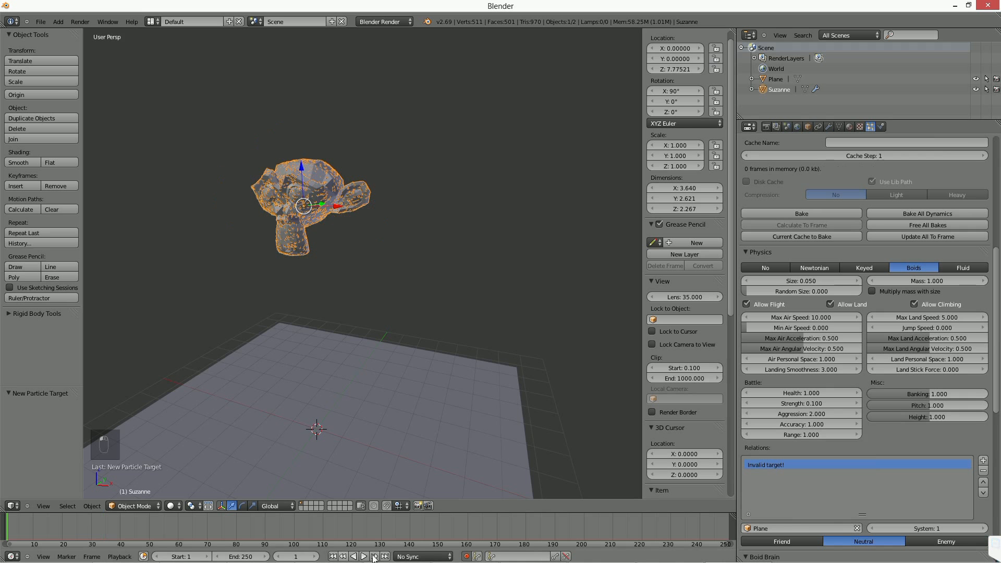
Play the boids simulation from frame 1 and stop it at frame 23.
click(363, 556)
key(alt+a)
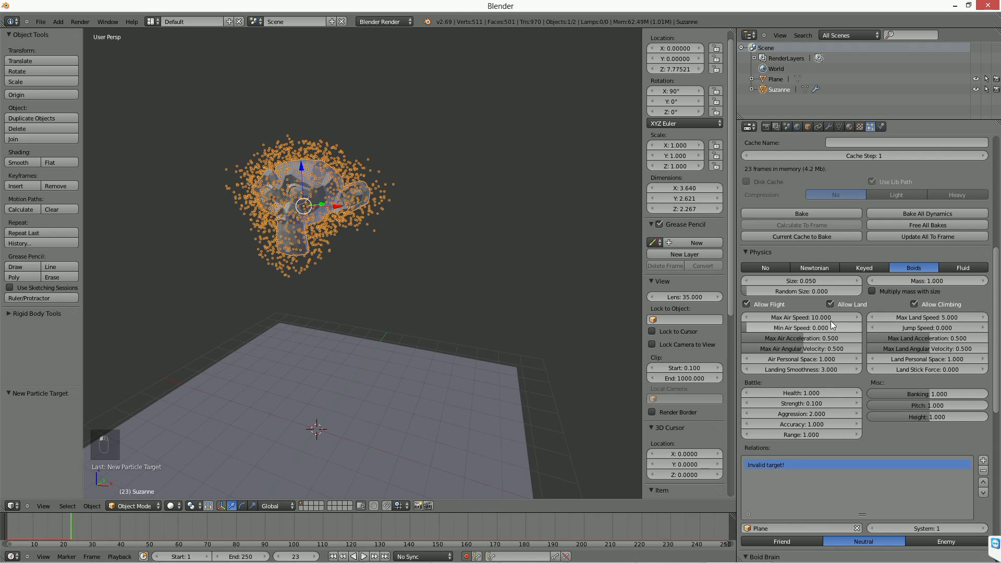
Move the Flock rule above the Separate rule in the Boid Brain.
drag(994, 299, 997, 365)
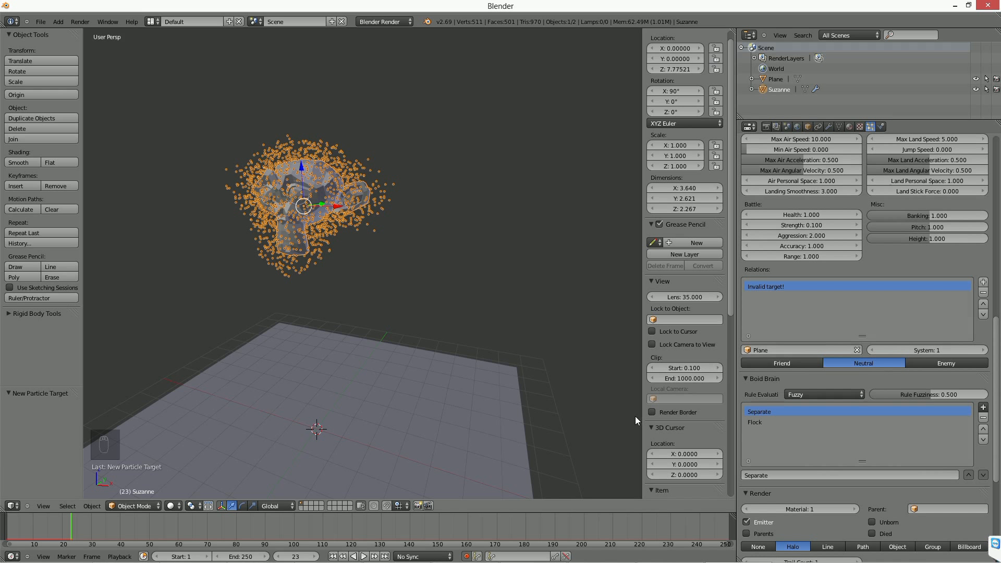
drag(995, 384, 996, 389)
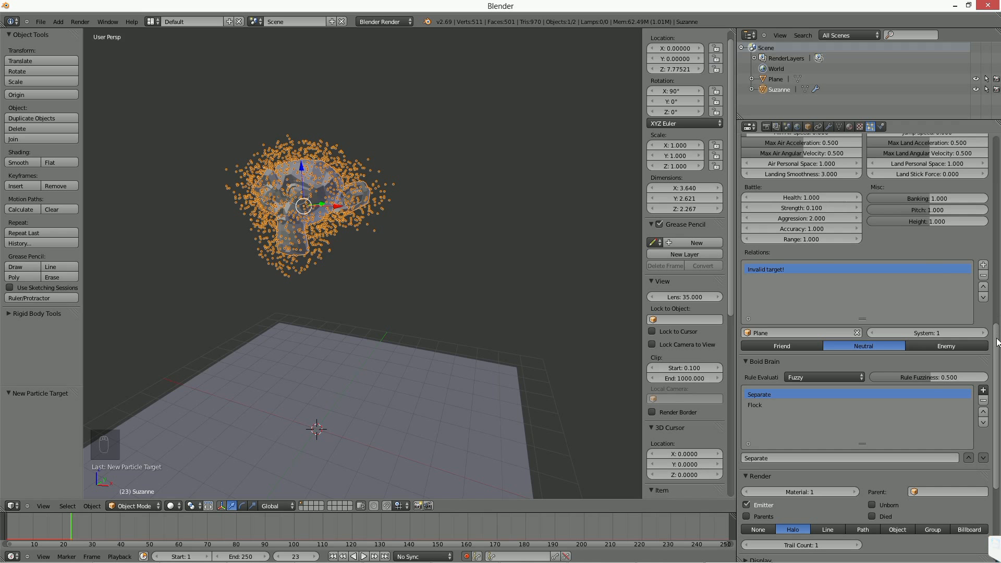
scroll(920, 306, up, 2)
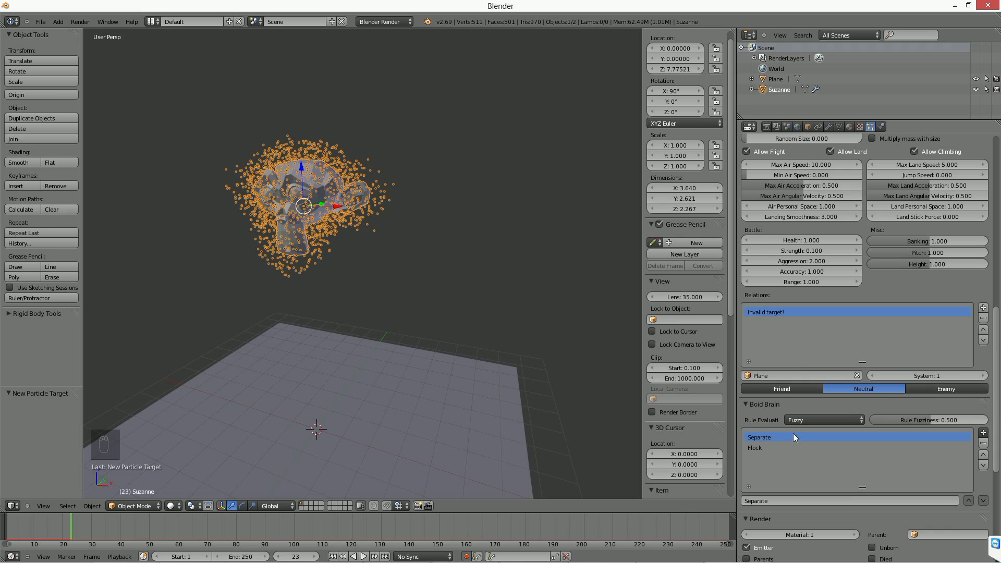
scroll(772, 441, down, 3)
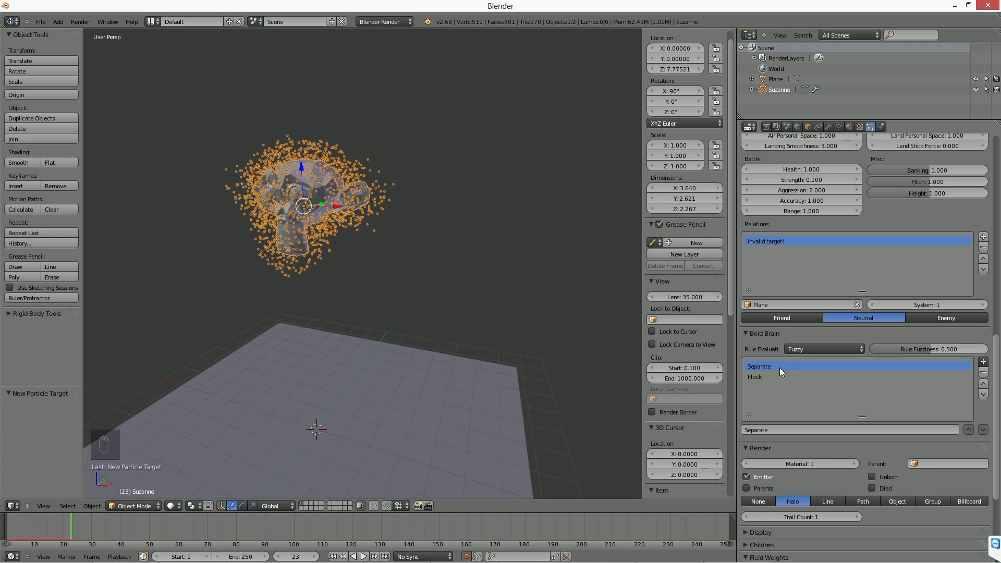
click(779, 373)
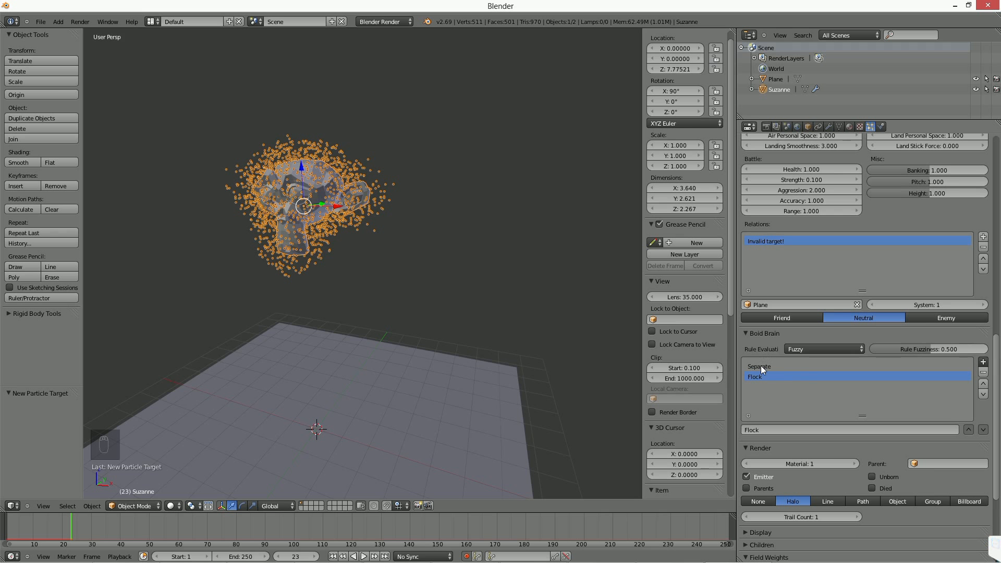
click(983, 383)
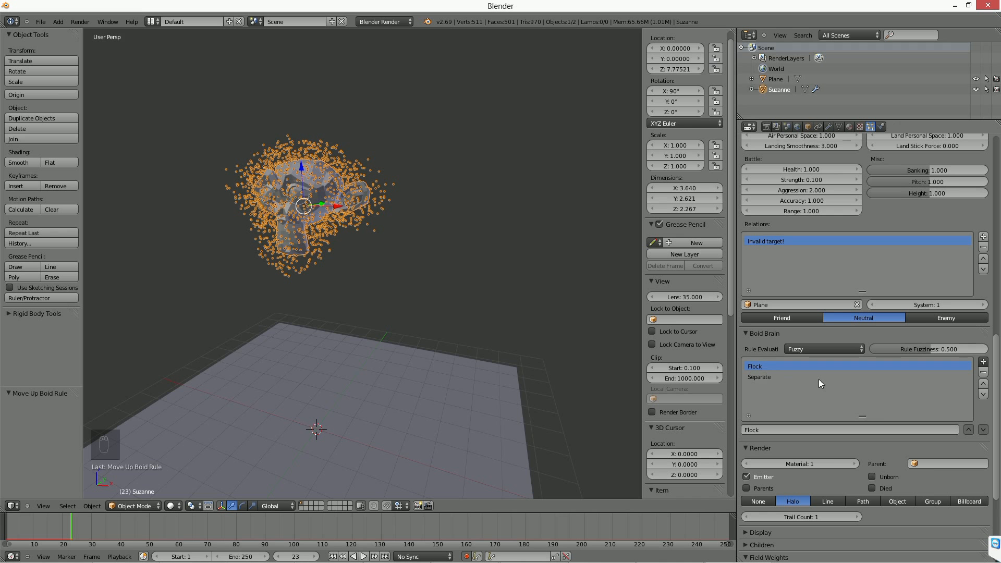
Add an Avoid rule to the Boid Brain, check its target object choices without assigning one, and select the Flock rule.
click(983, 361)
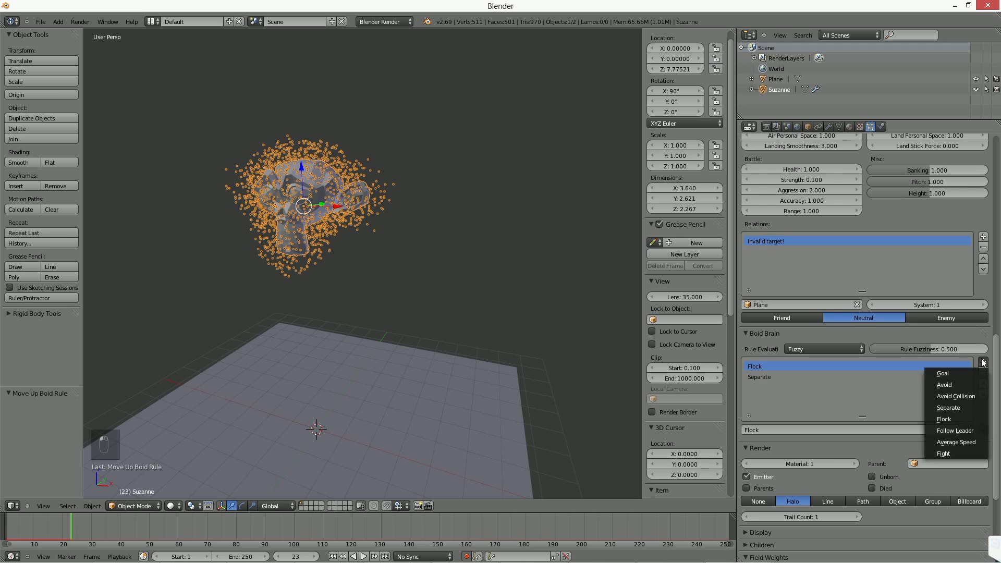
click(958, 388)
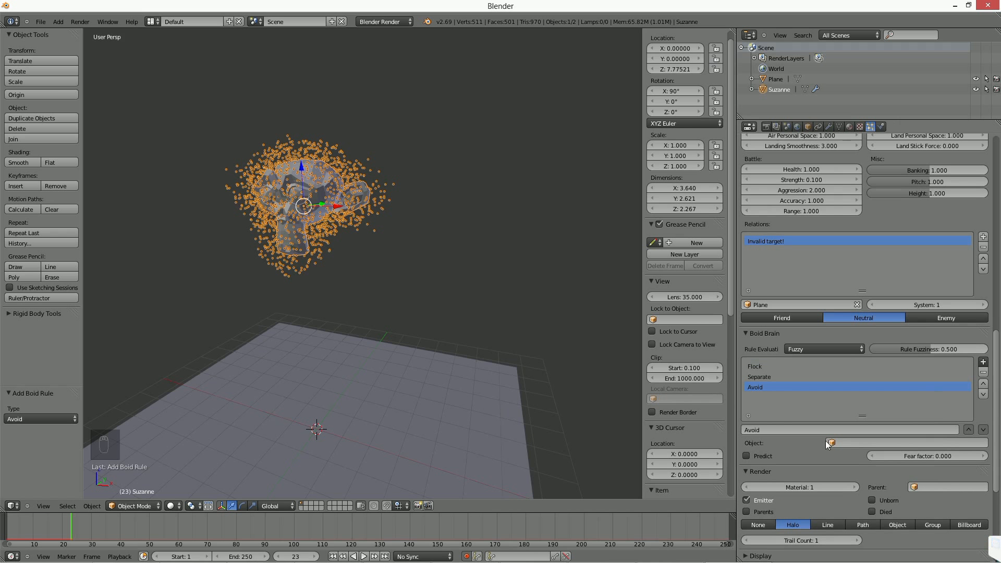
click(844, 442)
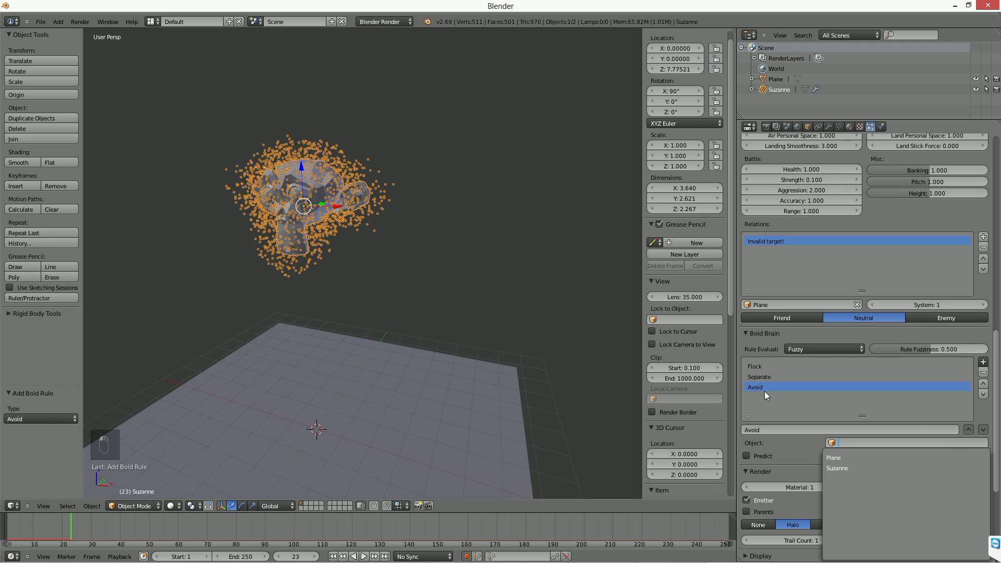
click(767, 368)
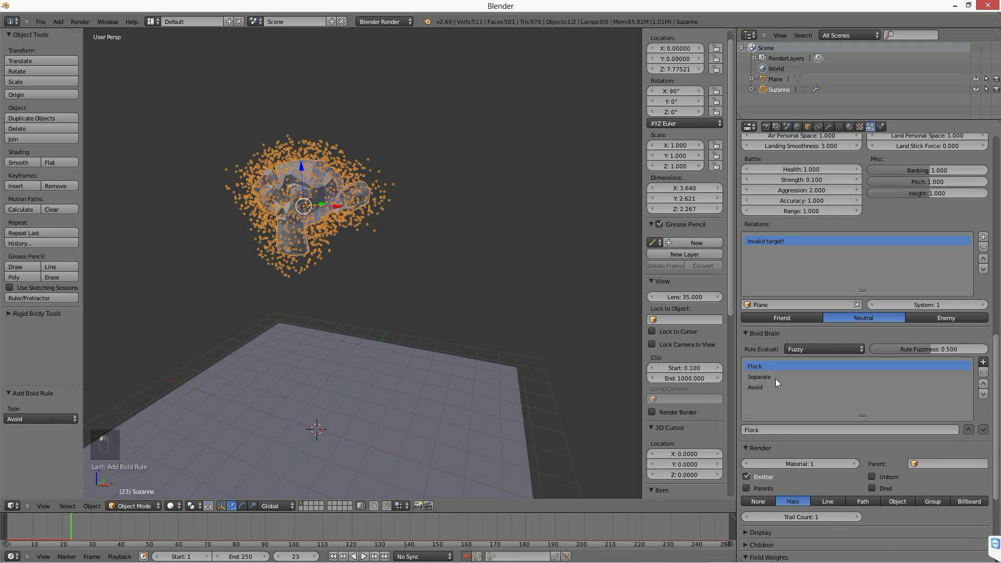
Remove the Separate rule from the Boid Brain and add it again at the end of the rule list.
click(777, 377)
click(979, 373)
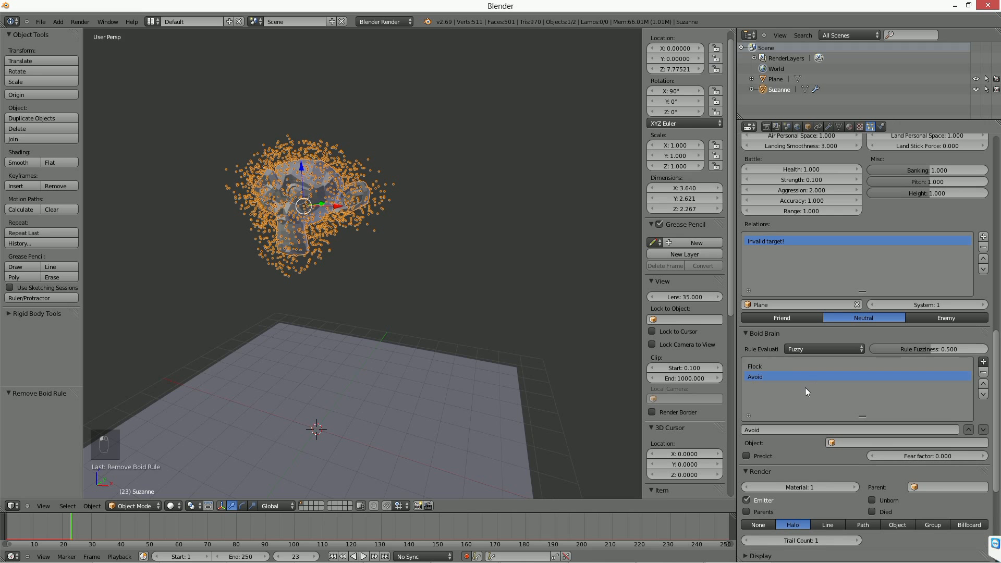
click(983, 361)
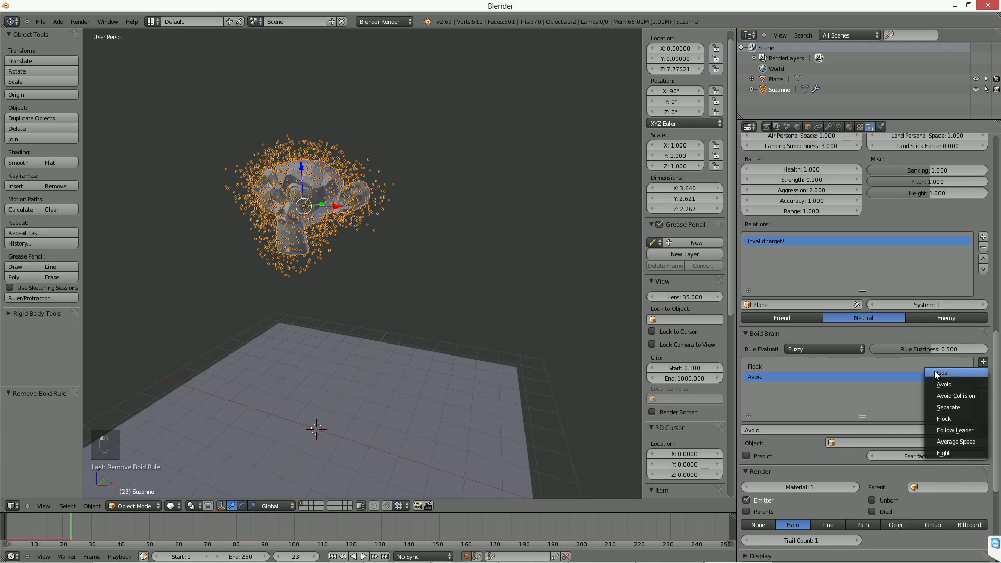
click(952, 408)
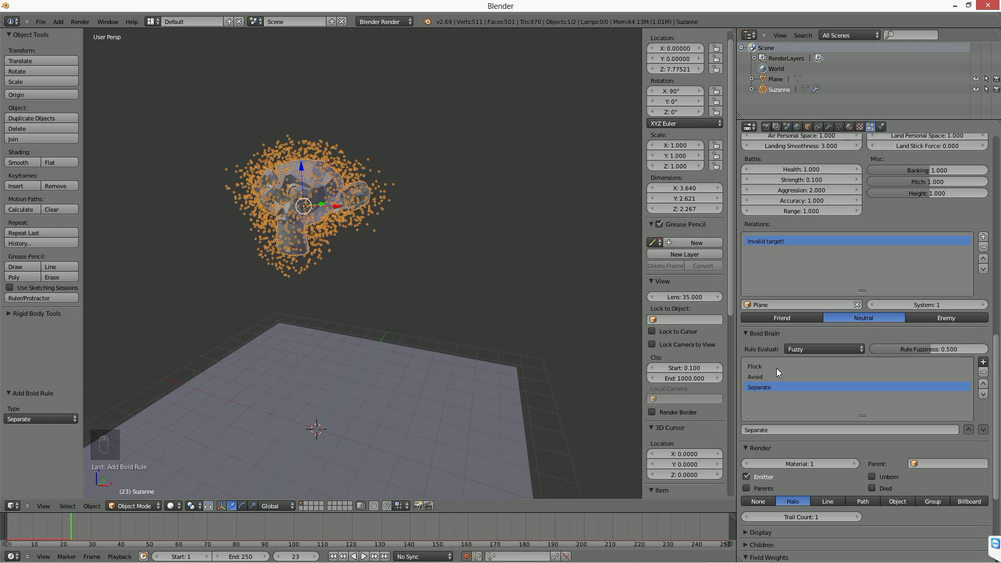
Examine the available boid rule types and review the boids movement, battle and relation settings.
click(982, 362)
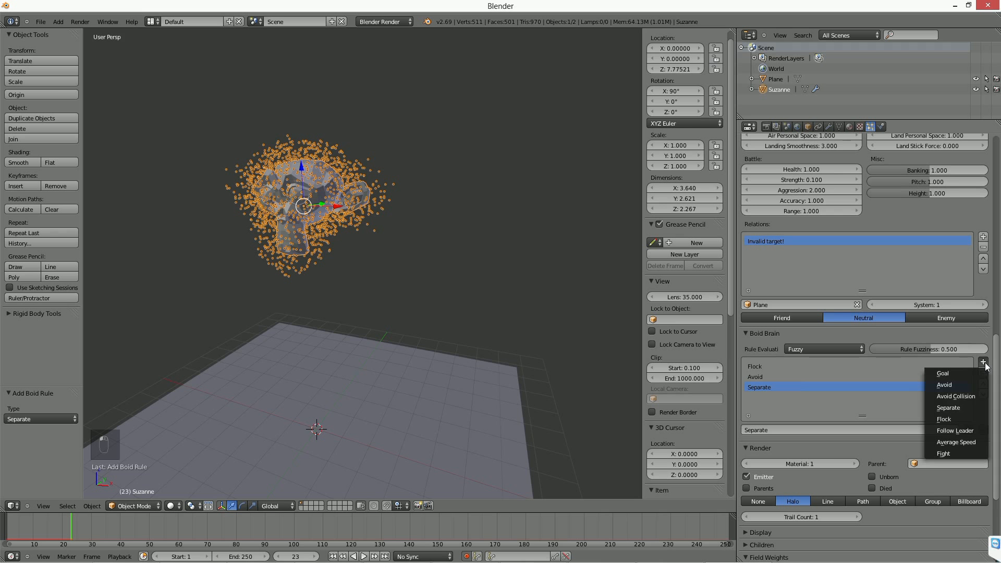
click(993, 403)
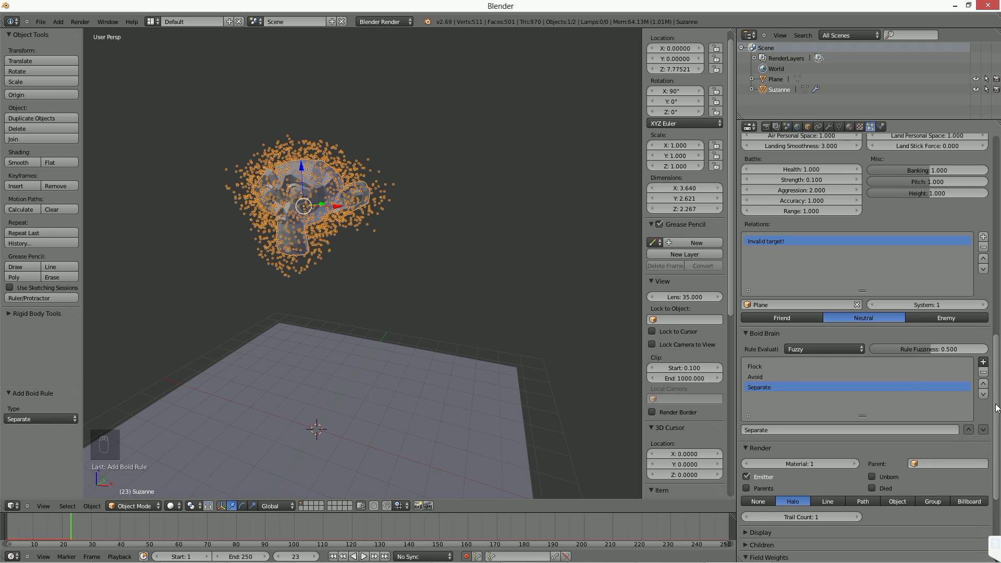
click(983, 365)
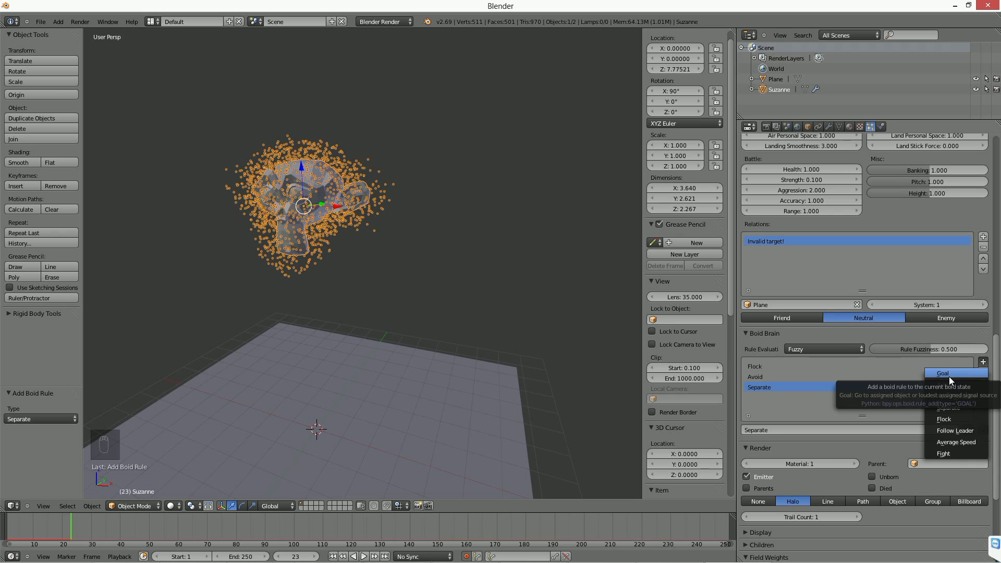
click(996, 360)
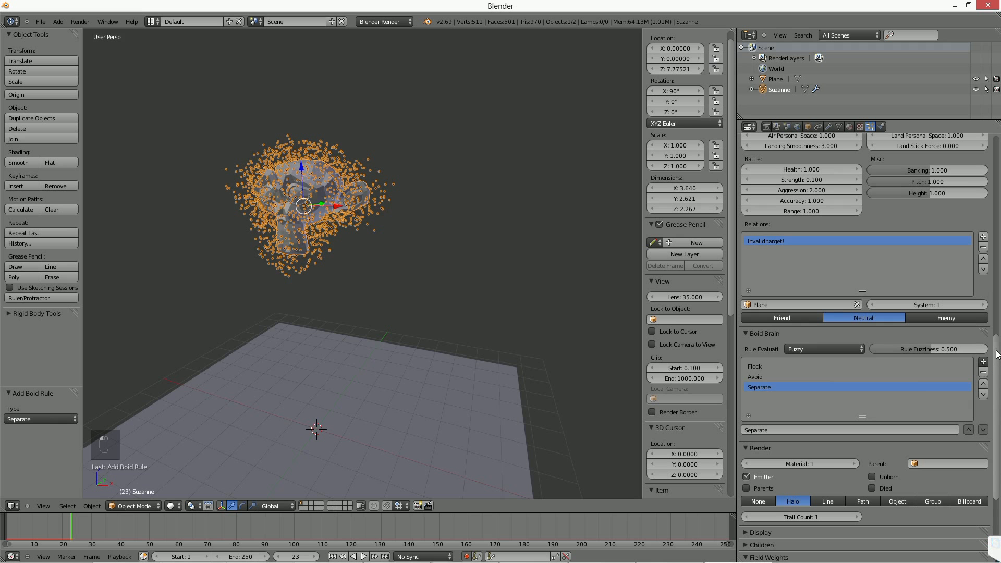
drag(996, 353, 996, 338)
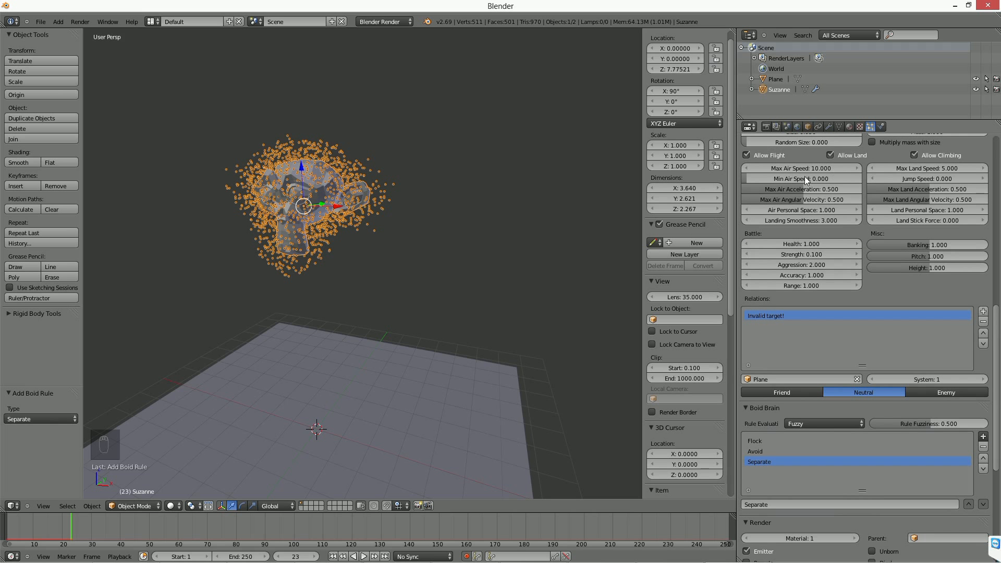
scroll(836, 210, up, 4)
scroll(836, 364, down, 3)
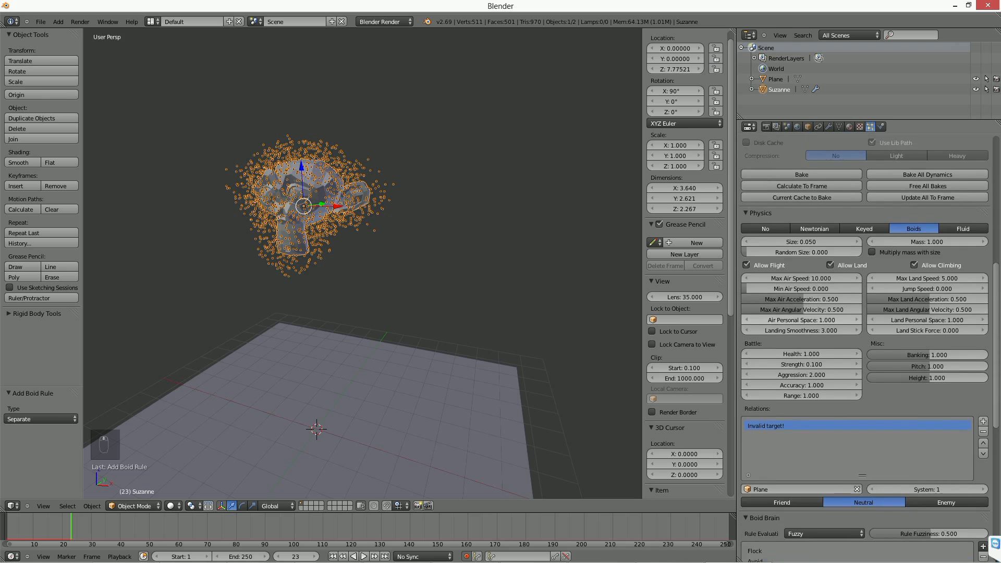
scroll(836, 365, down, 5)
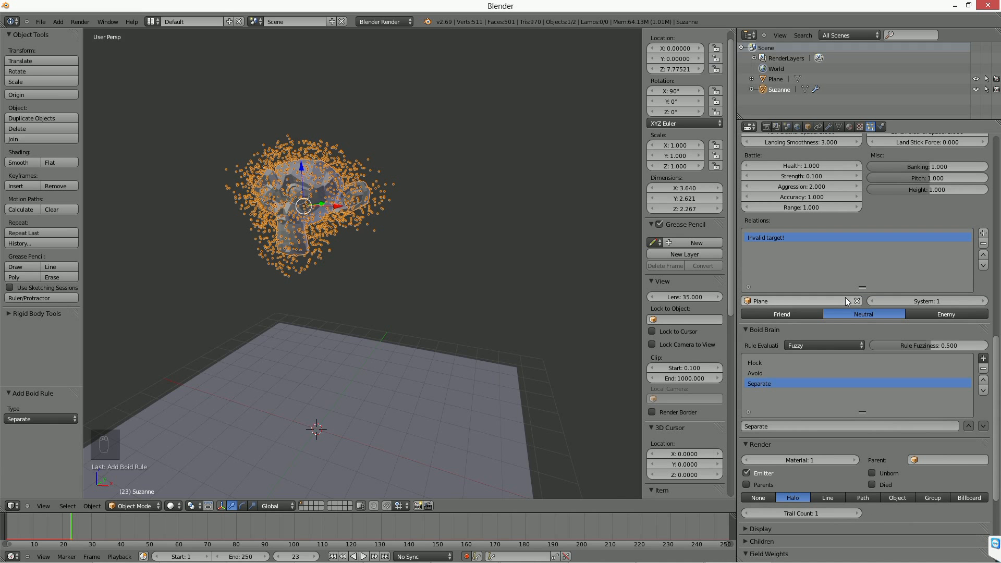
scroll(996, 352, up, 1)
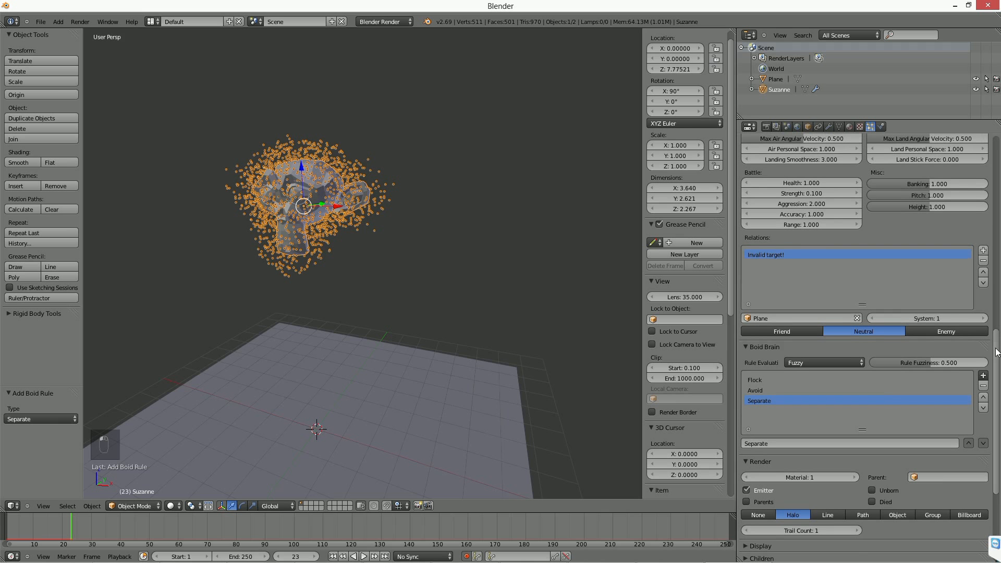
Remove the Plane relation from the boids and switch Suzanne's particle physics type to Keyed.
scroll(828, 242, up, 8)
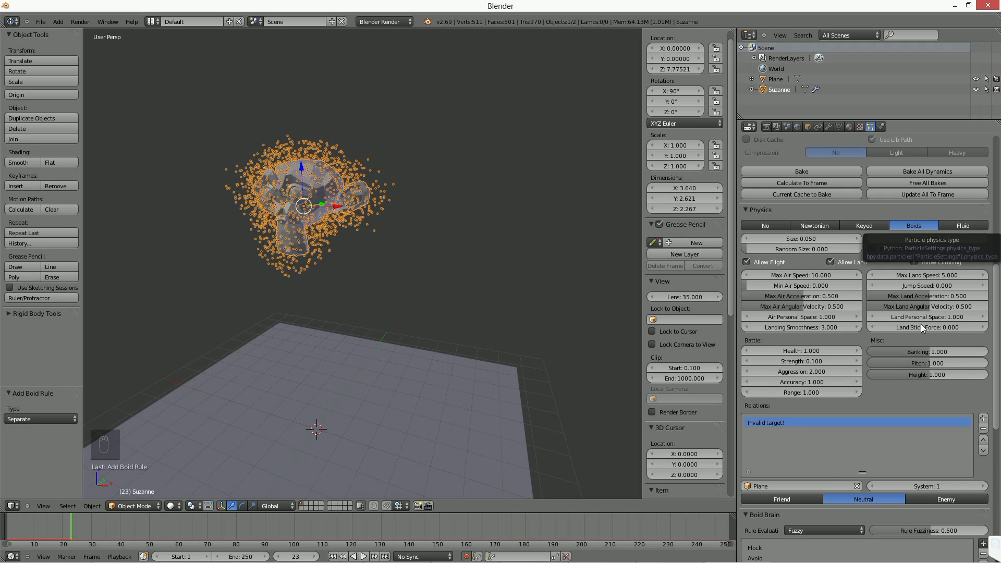
click(983, 429)
scroll(996, 402, down, 1)
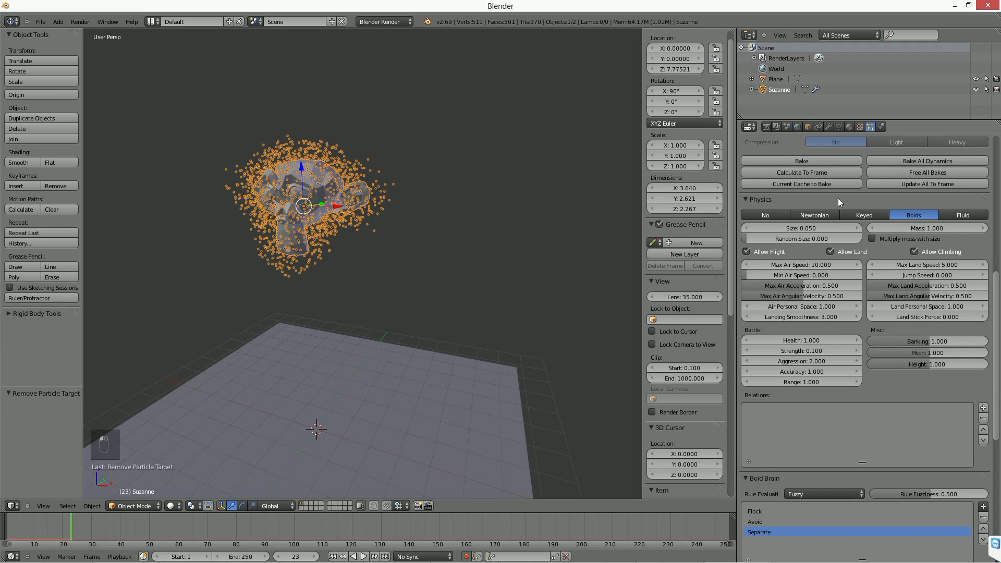
click(859, 212)
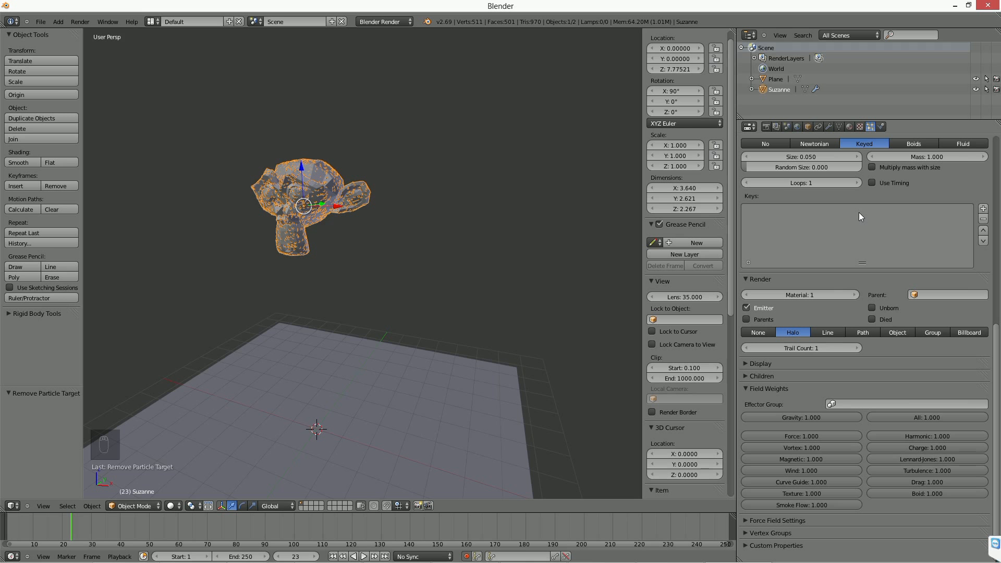
Briefly play the animation with Keyed physics and return to frame 1.
scroll(812, 268, up, 5)
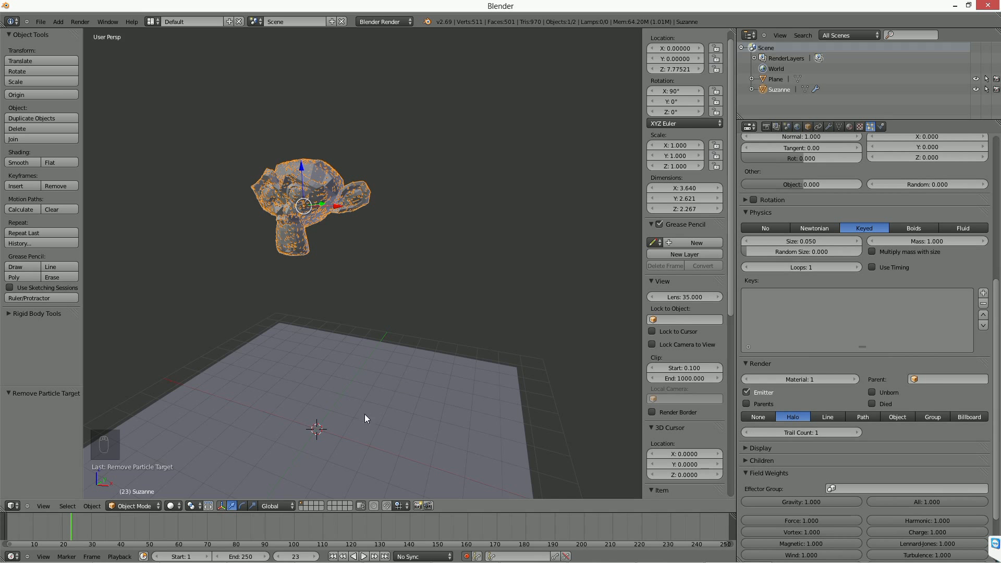
click(364, 556)
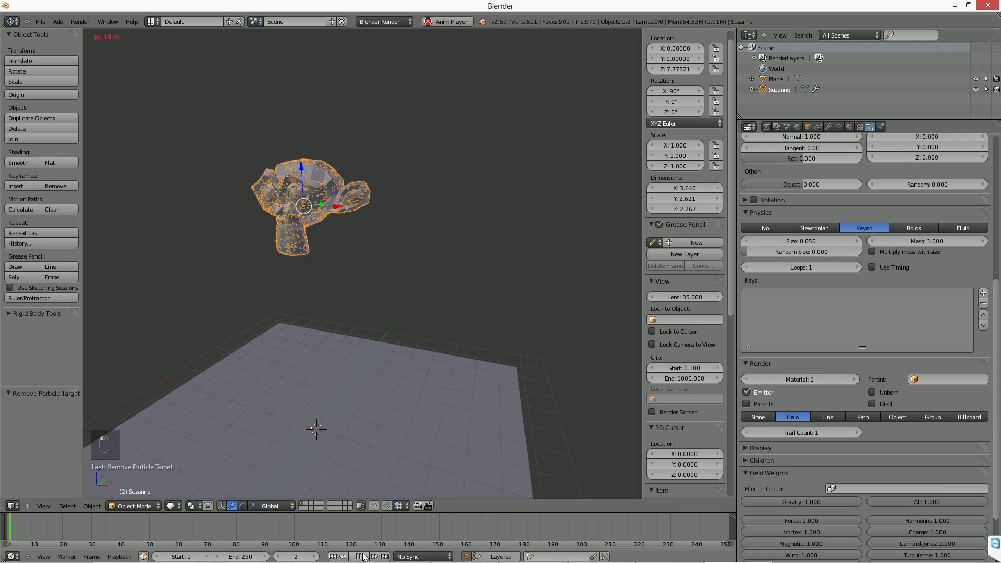
click(364, 556)
click(332, 556)
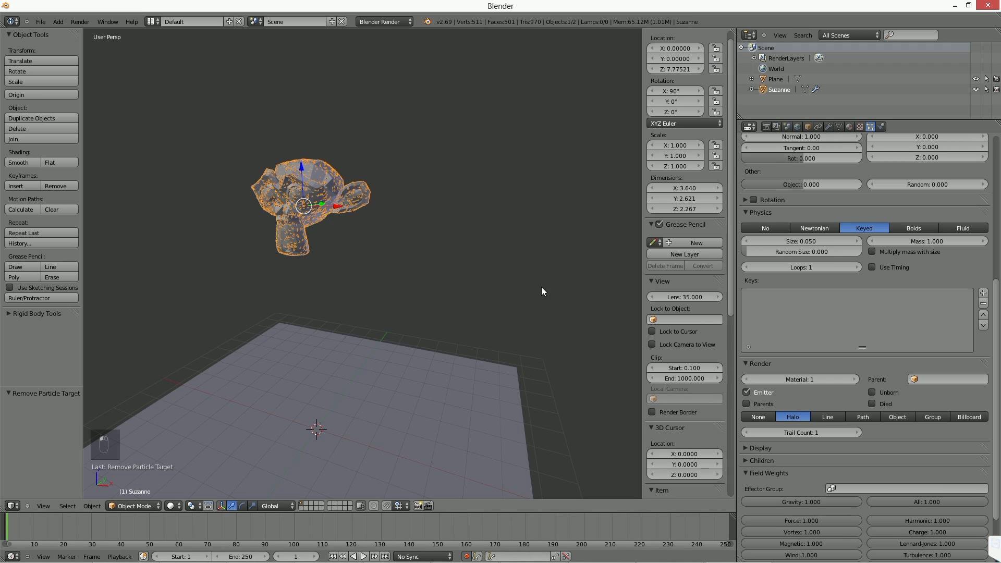
Delete Suzanne's existing particle system and add a new one with default settings.
scroll(889, 206, up, 15)
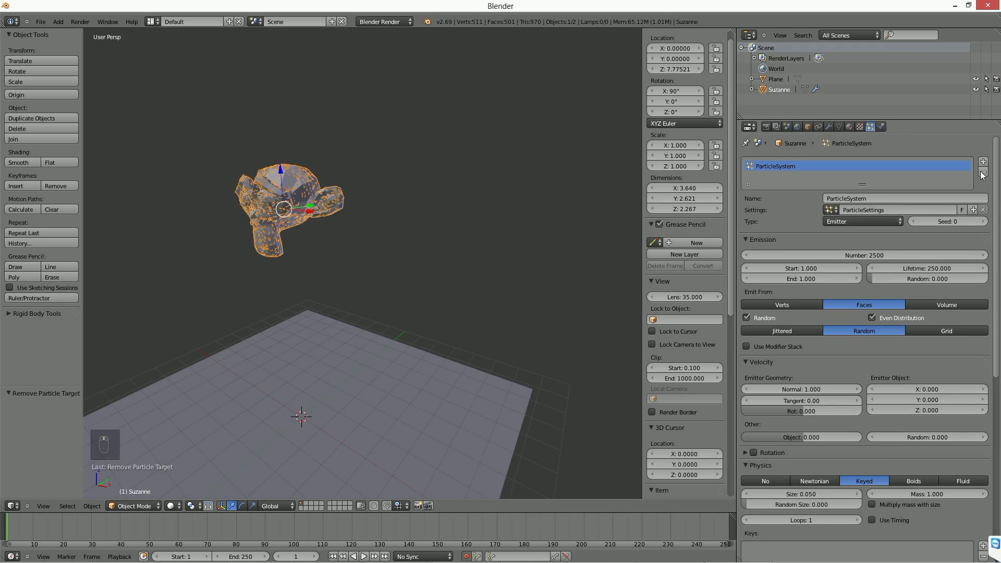
click(991, 172)
click(992, 161)
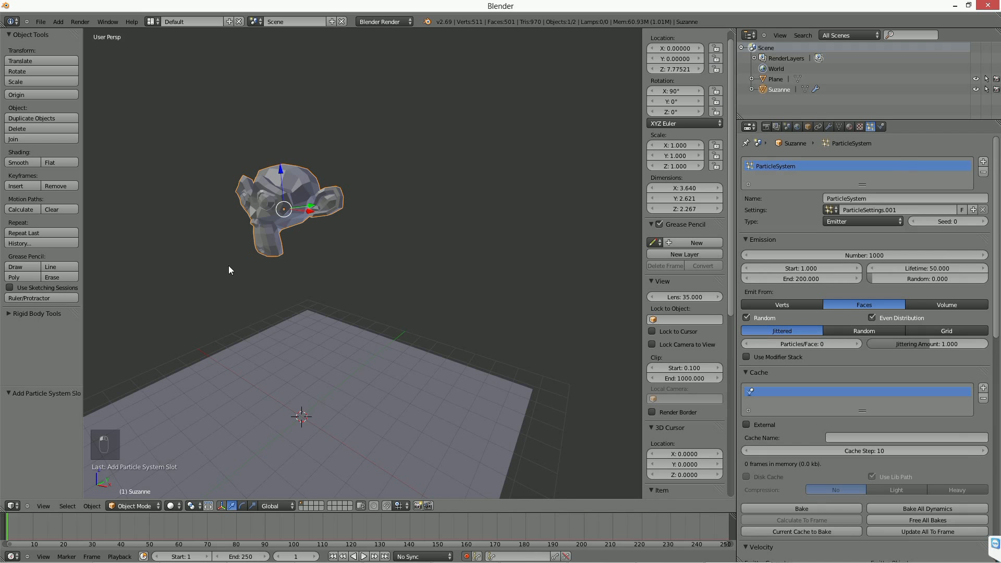
Play the new particle system's animation, stop it at frame 30, and inspect the particles falling from Suzanne.
shift+middle_drag(230, 267, 297, 247)
key(alt+a)
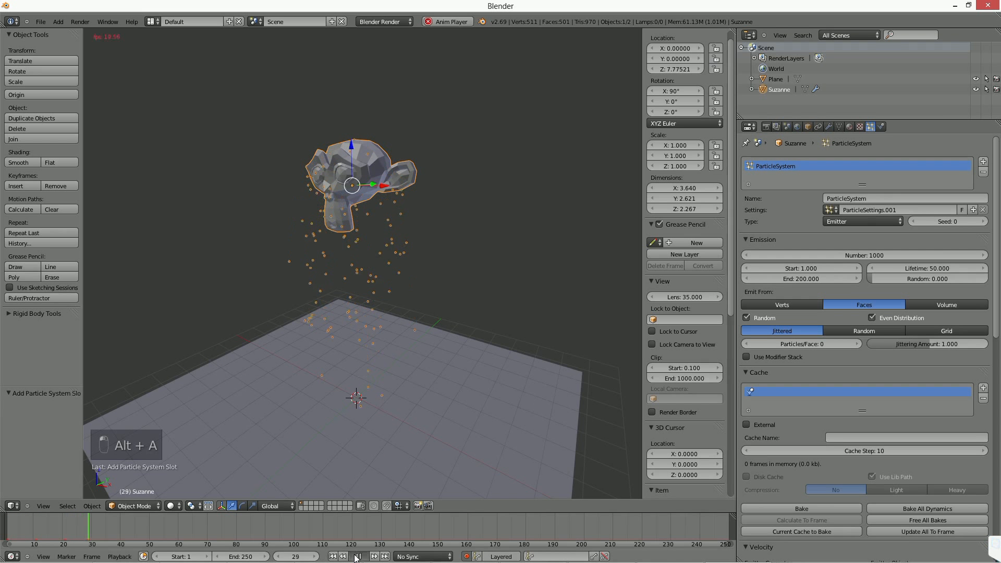
middle_drag(333, 365, 350, 383)
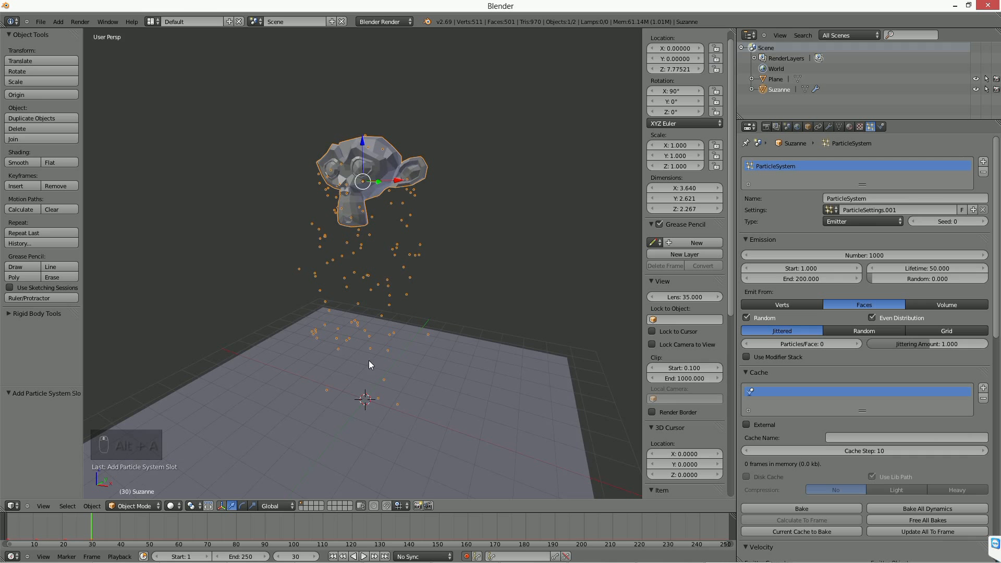
scroll(367, 361, up, 2)
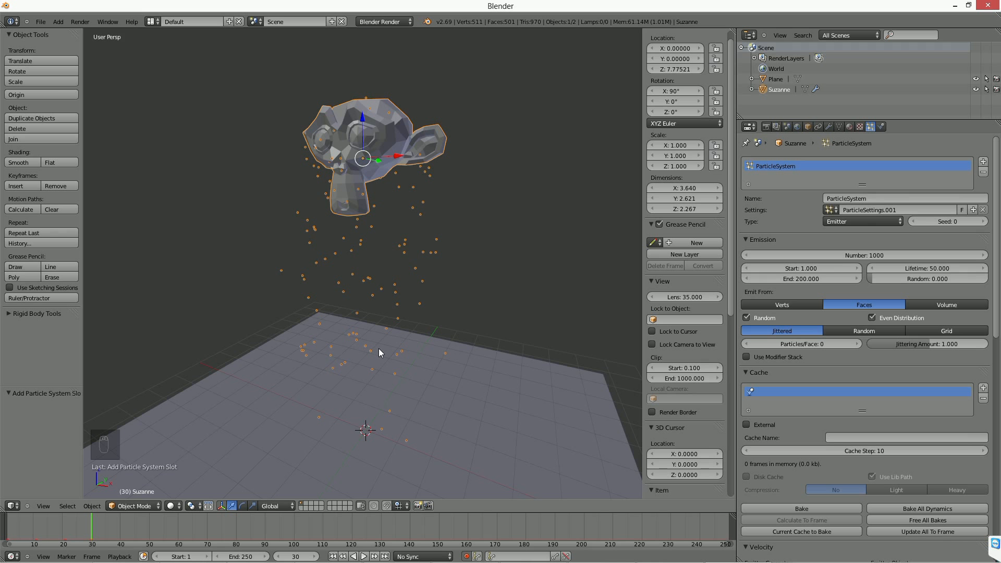
Set the new particle system's Cache Step to 1 and review its velocity and Newtonian physics settings.
click(861, 450)
text(1)
key(Return)
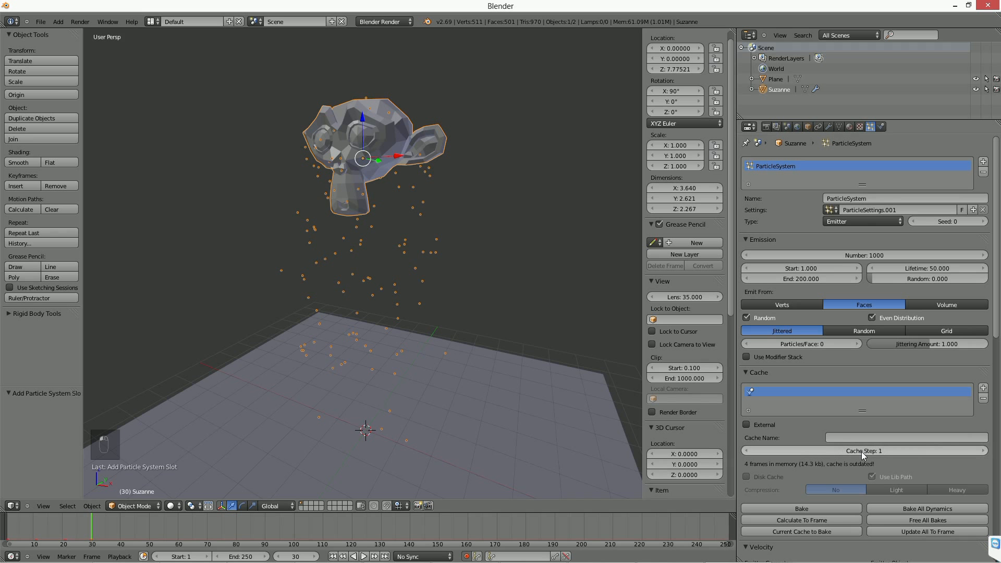
scroll(889, 440, down, 5)
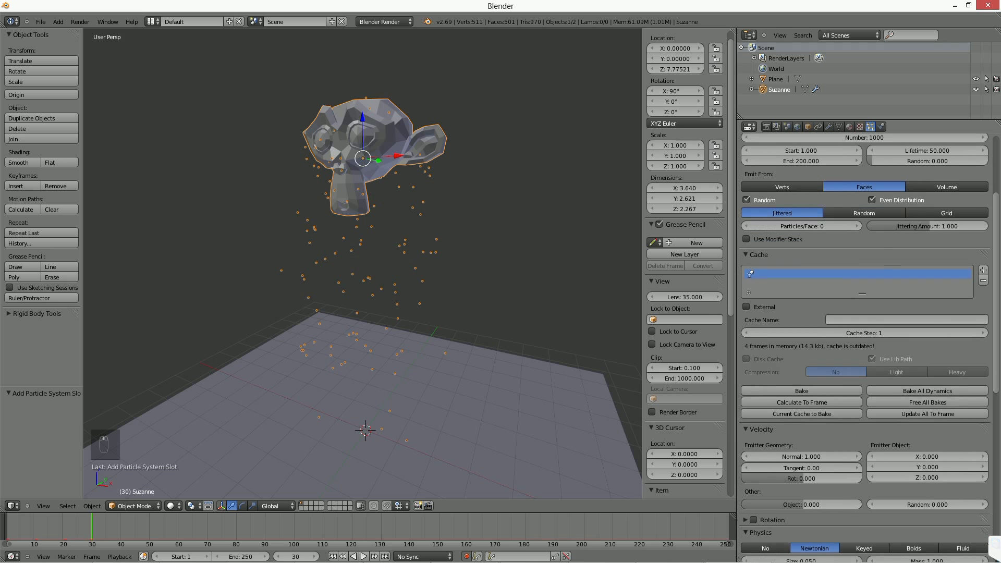
scroll(874, 356, down, 5)
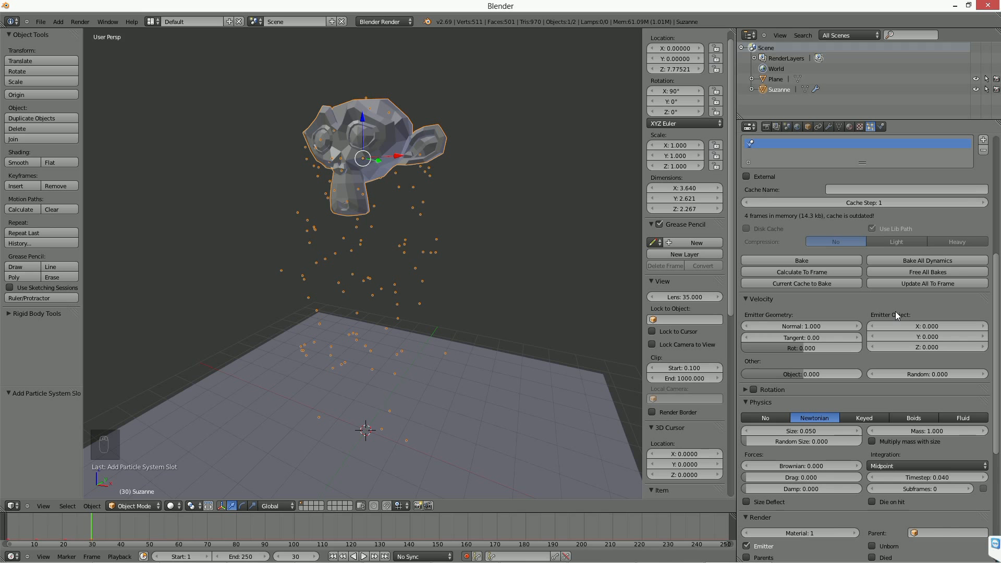
scroll(895, 311, down, 4)
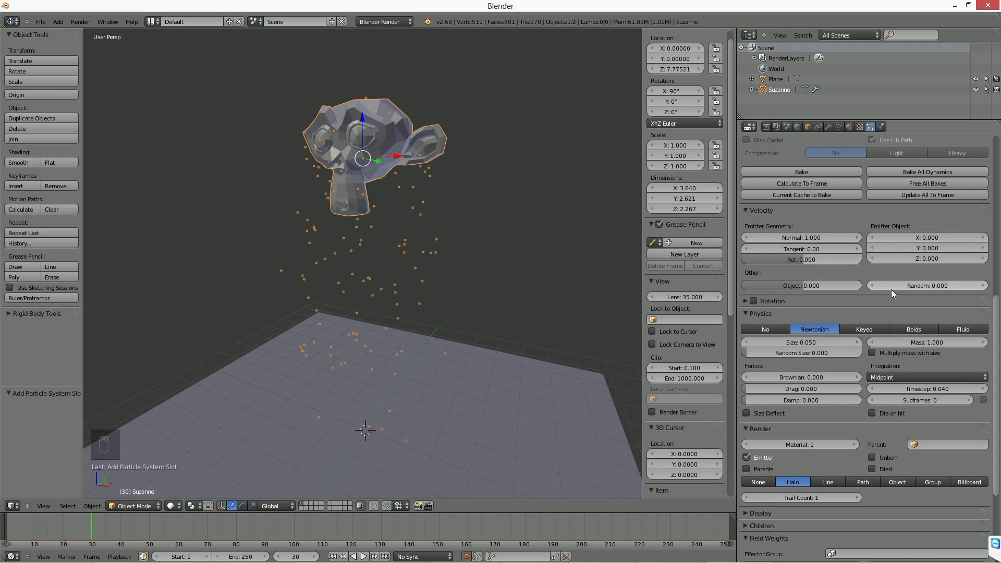
Replay the particle animation from frame 1, stop it at frame 23, and inspect how the particles fall between Suzanne and the plane.
click(332, 557)
click(364, 556)
click(363, 556)
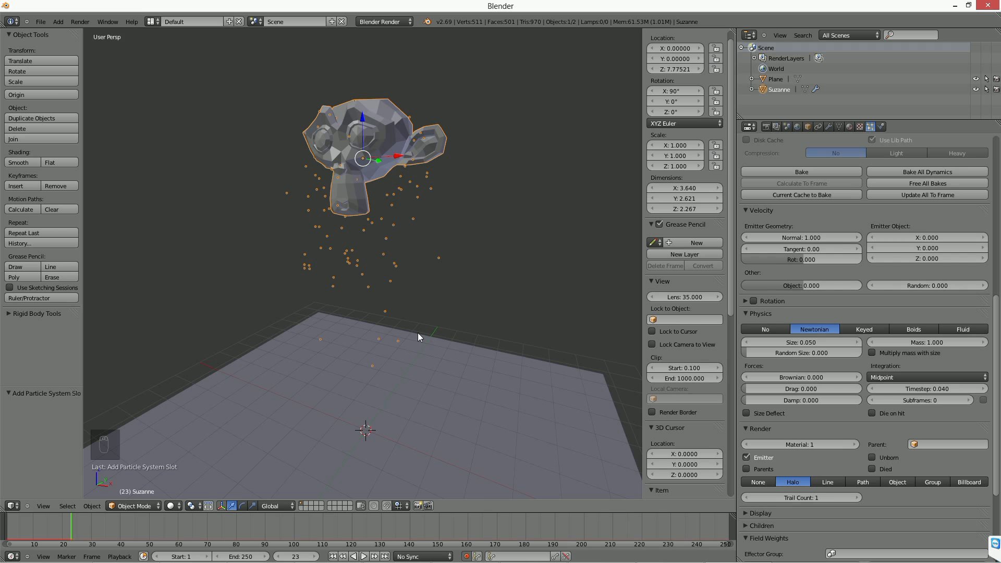
scroll(418, 336, down, 2)
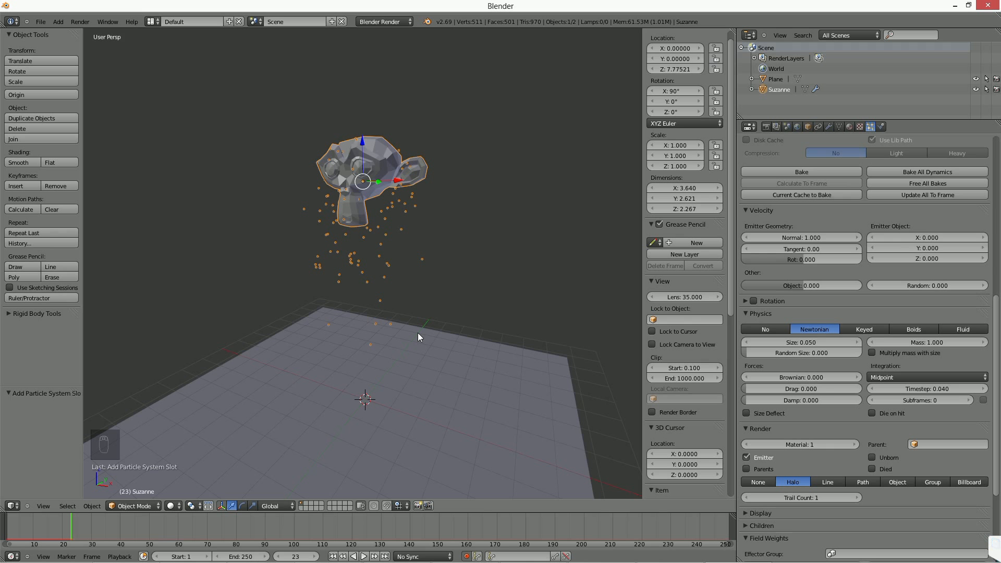
mouse_move(380, 339)
middle_down()
mouse_move(389, 340)
mouse_move(387, 323)
mouse_move(387, 339)
middle_up()
scroll(387, 324, up, 3)
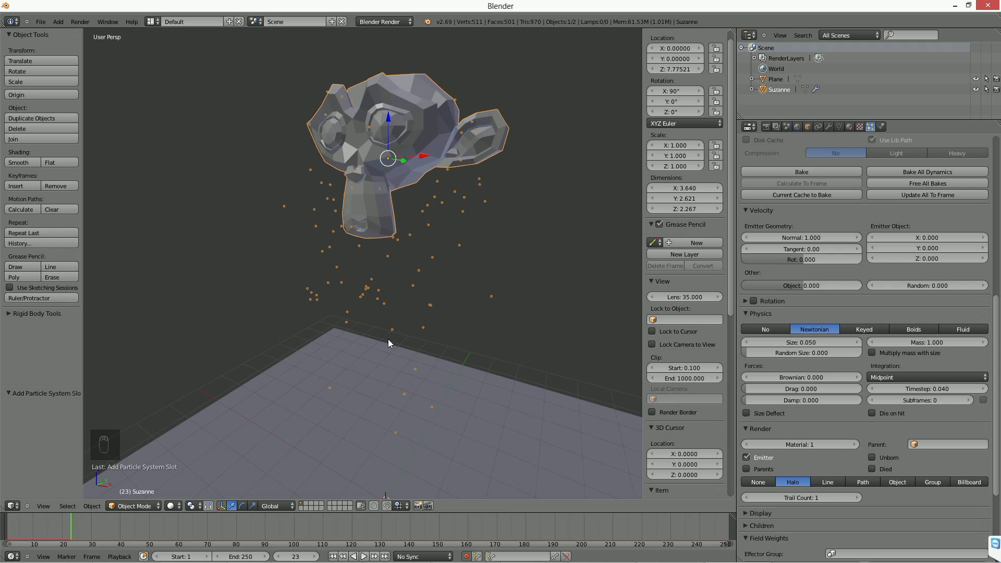
scroll(387, 338, down, 4)
scroll(380, 318, up, 2)
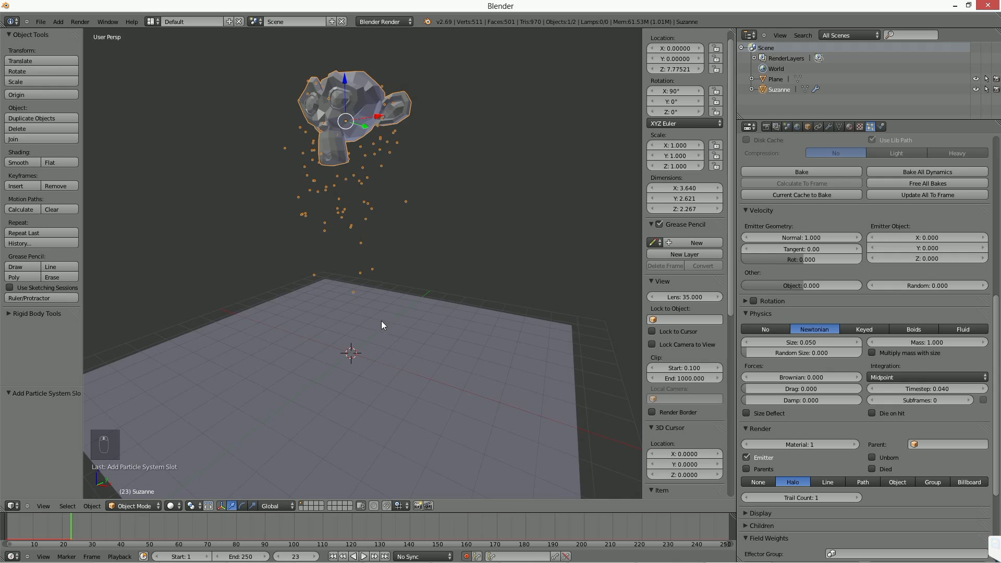
middle_drag(495, 315, 473, 340)
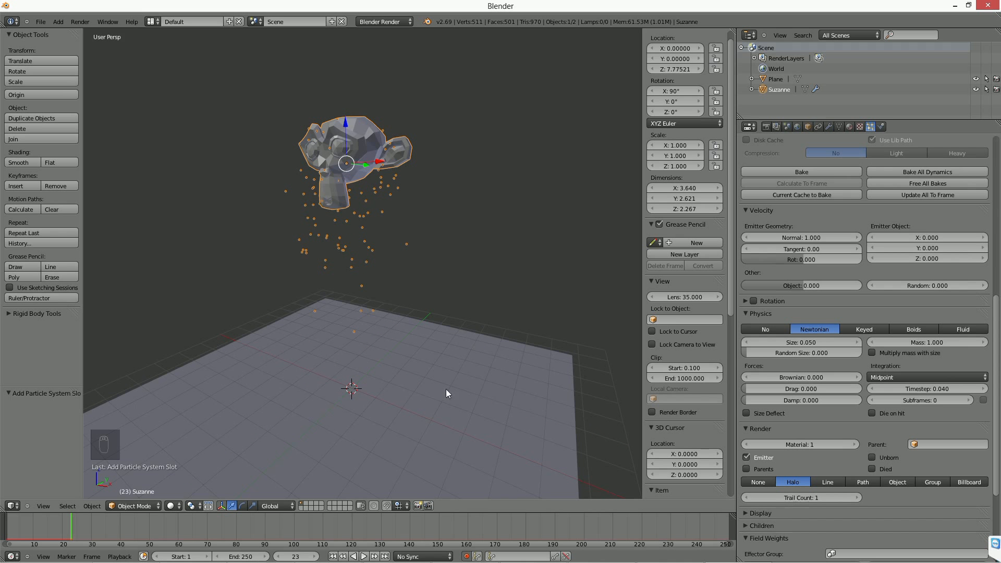
Play the particle animation from the start once more and stop it at frame 26.
click(333, 556)
click(364, 556)
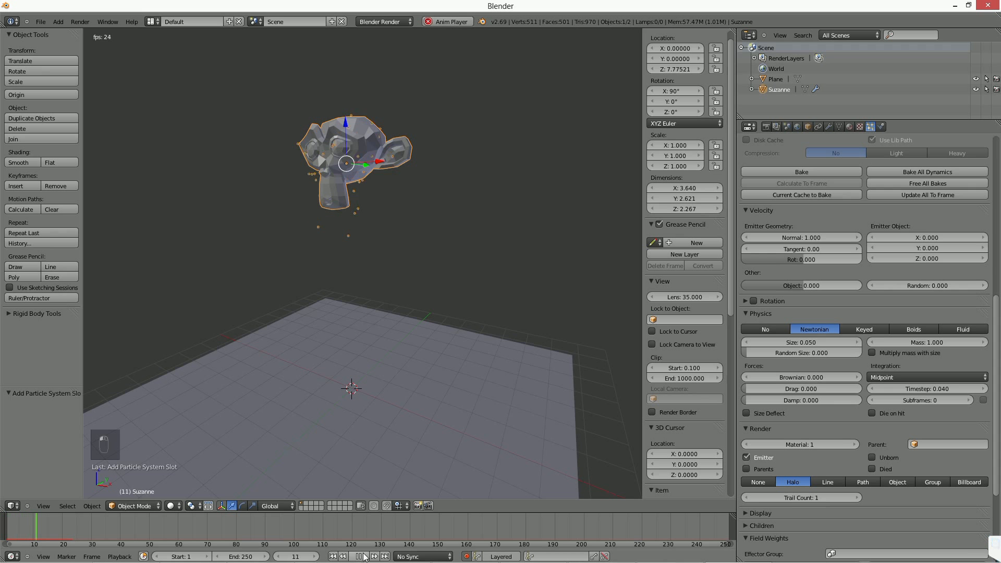
click(359, 556)
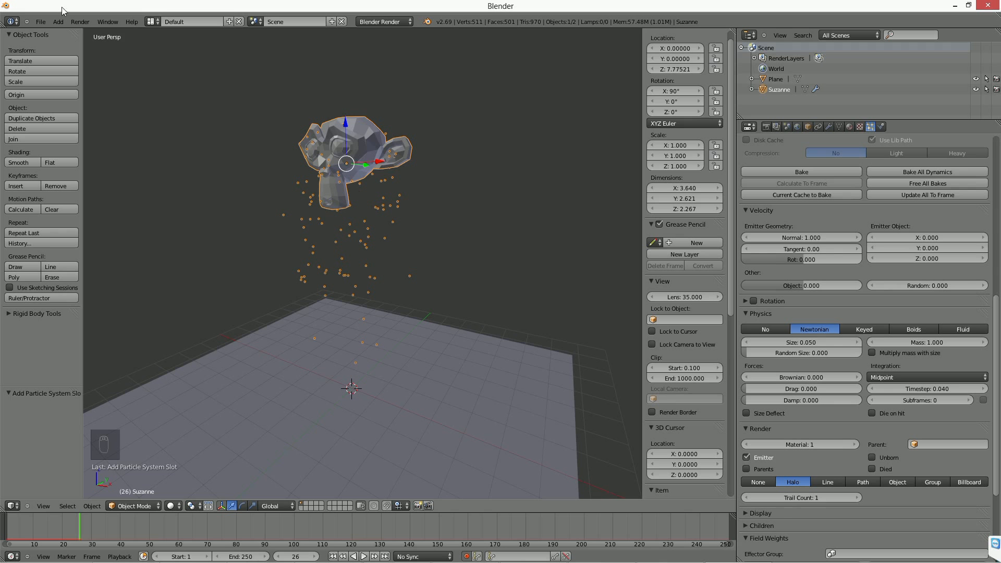
Open the recent file Tracking_3D__007.blend and switch from the Compositing screen layout to Default.
click(40, 21)
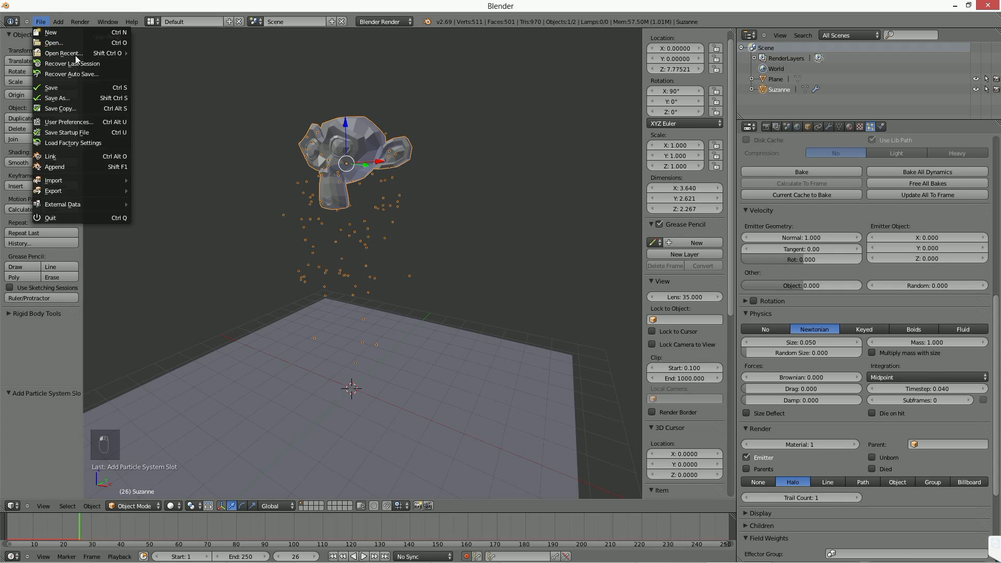
mouse_move(67, 54)
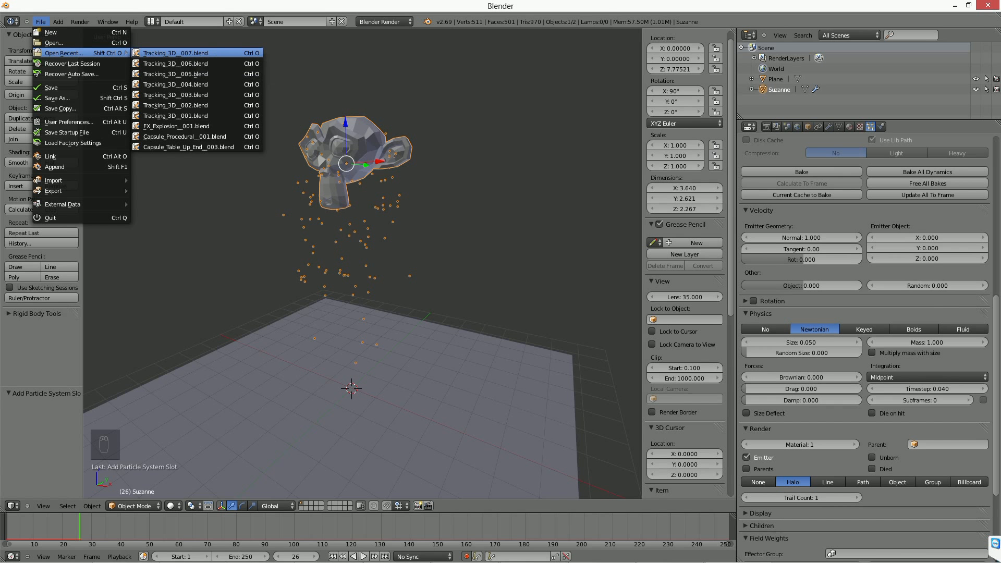
click(214, 53)
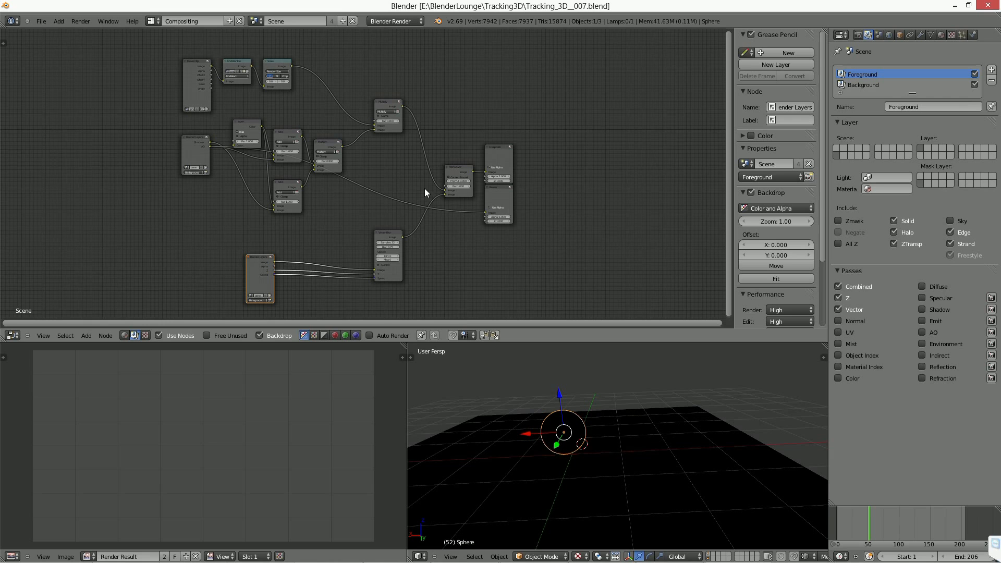
shift+click(711, 554)
key(ctrl+Up)
key(ctrl+Up)
key(ctrl+Right)
middle_drag(431, 242, 432, 296)
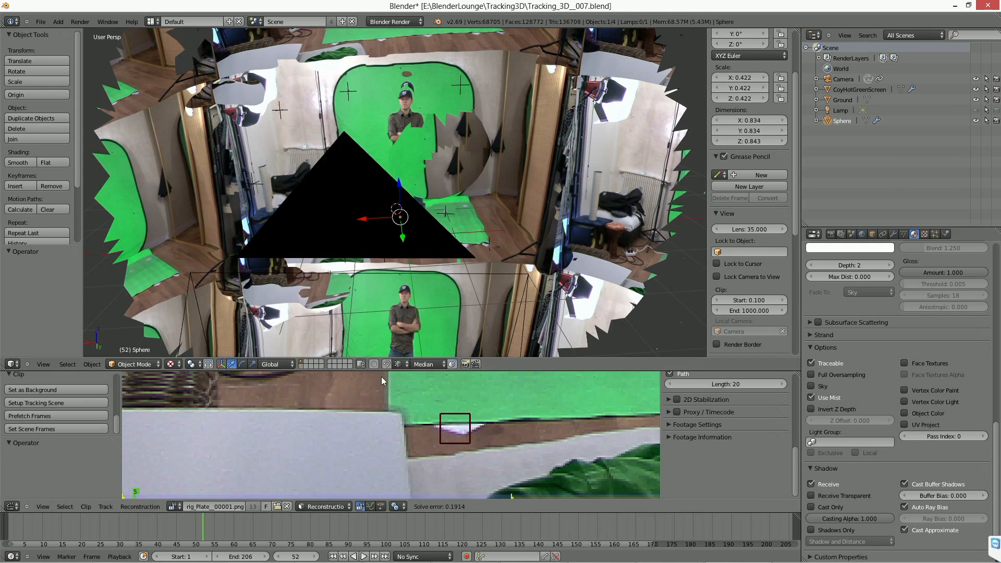
Play the green-screen clip full screen up to frame 71 to examine its tracking markers, and restore the layout.
key(ctrl+Up)
scroll(380, 382, down, 7)
middle_drag(533, 260, 458, 340)
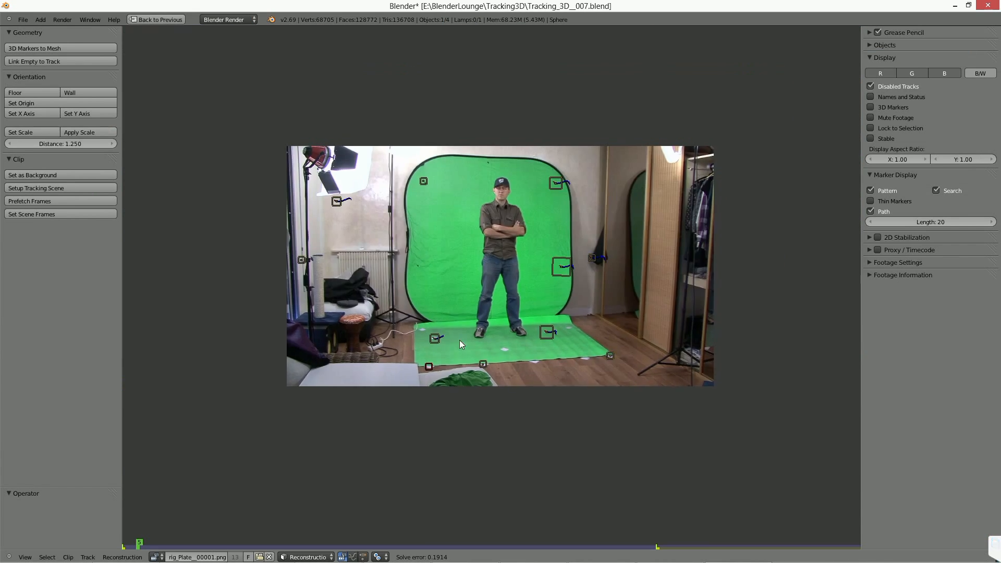
scroll(459, 344, up, 2)
key(alt+a)
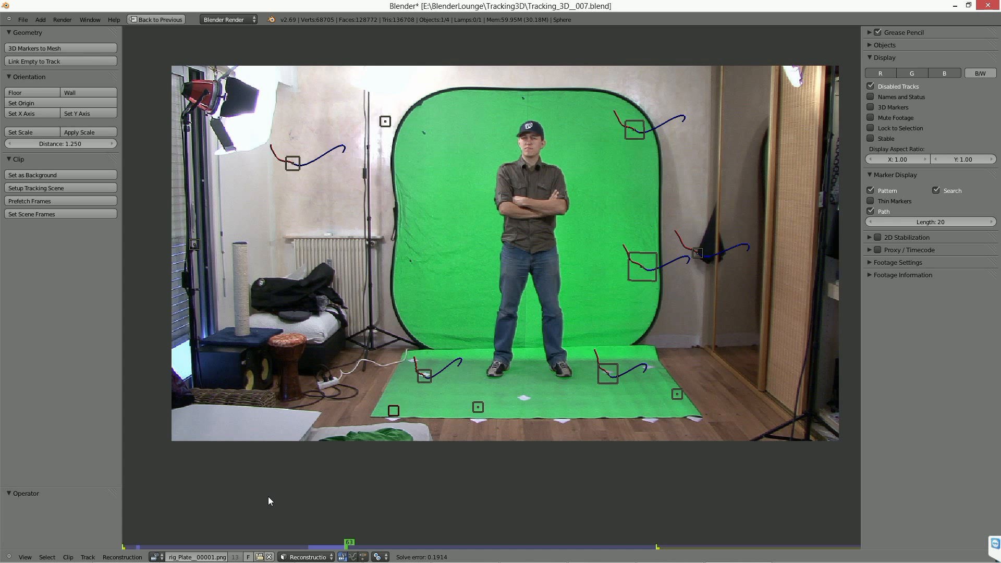
scroll(412, 472, down, 1)
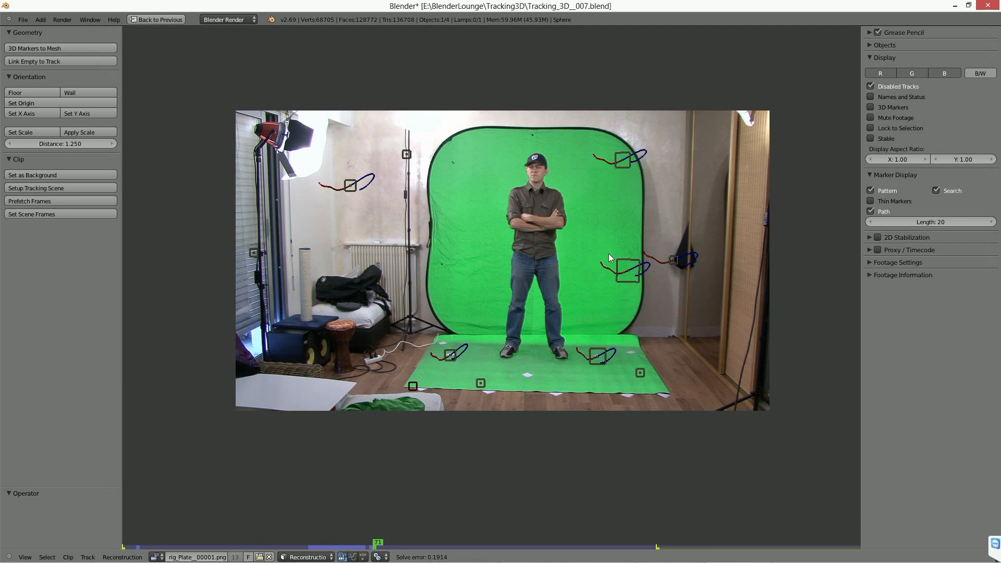
key(ctrl+Up)
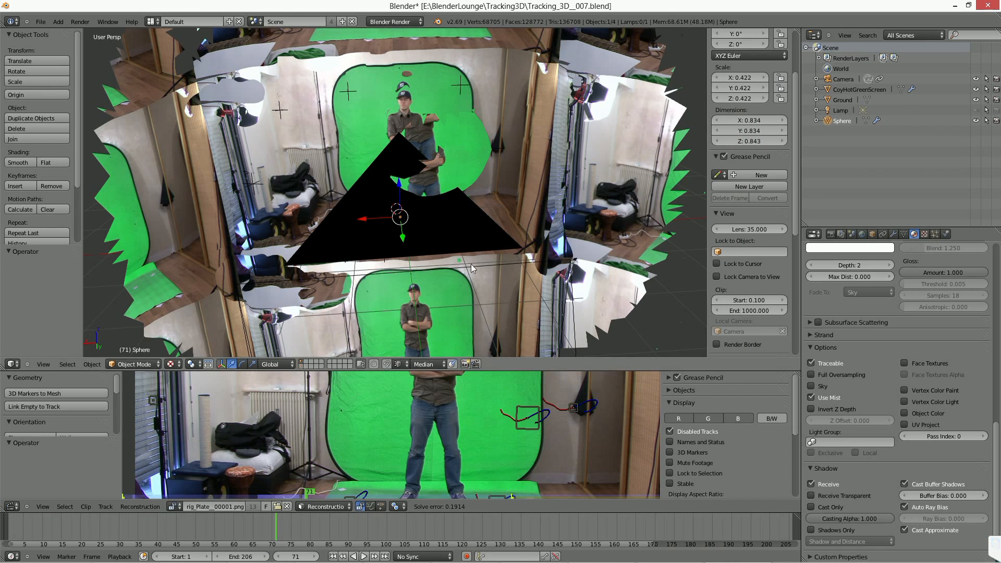
Scrub to frame 41 and hide the CoyHotGreenScreen mesh in the viewport.
drag(182, 545, 160, 526)
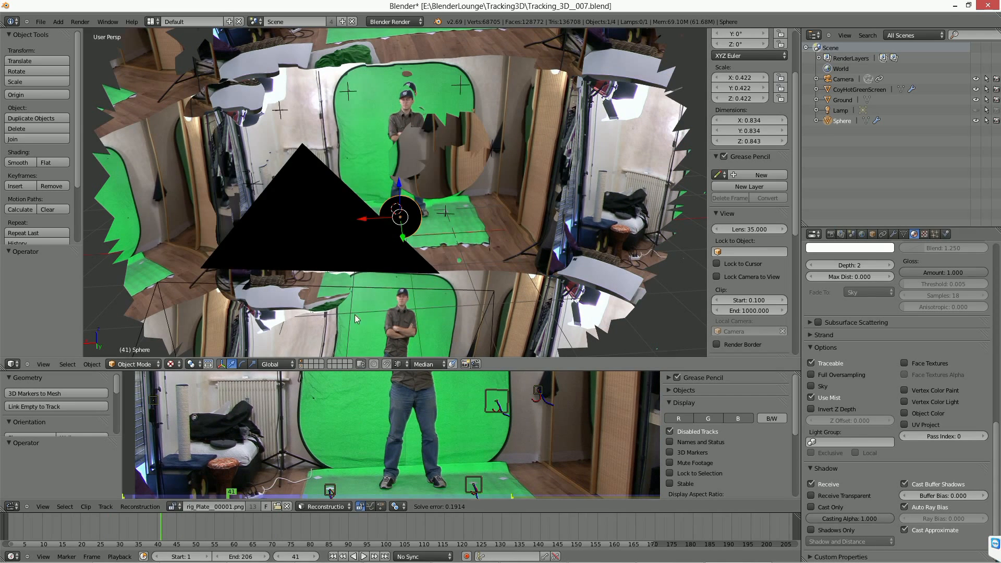
right_click(328, 255)
right_click(414, 88)
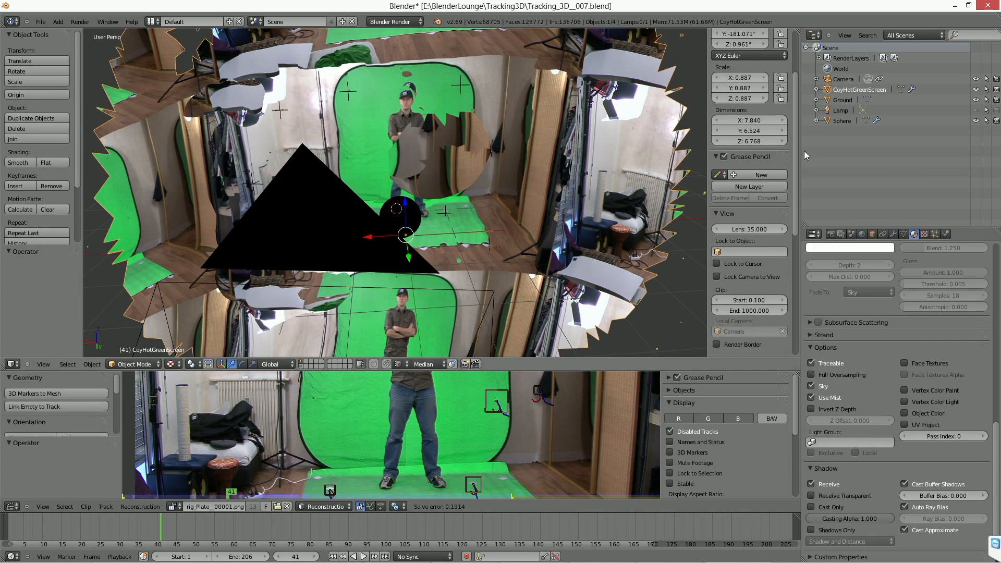
click(976, 89)
scroll(448, 242, down, 8)
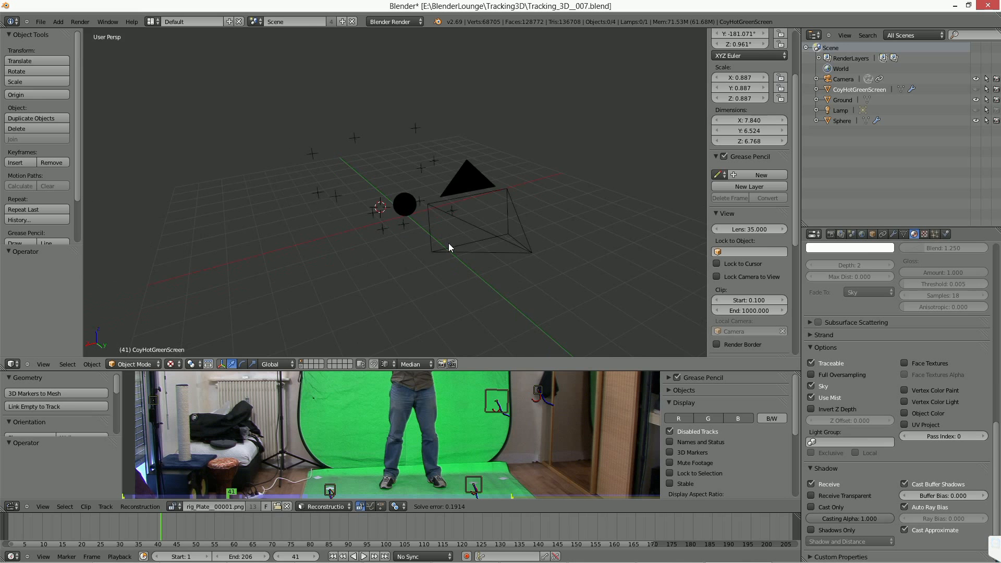
Select the camera and scrub from frame 23 to frame 156 to examine its tracked motion.
drag(104, 529, 93, 529)
right_click(487, 250)
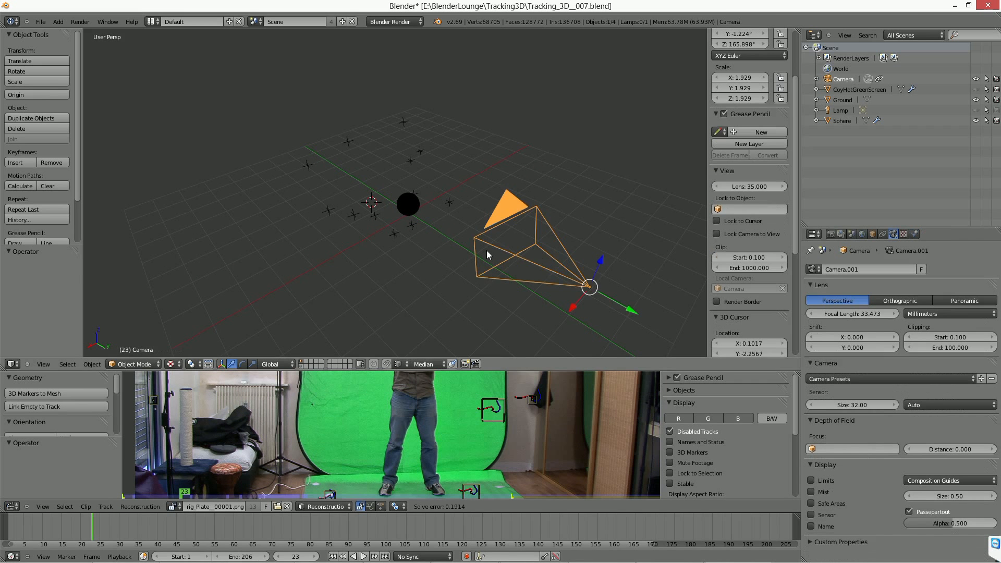
drag(202, 536, 518, 524)
click(601, 523)
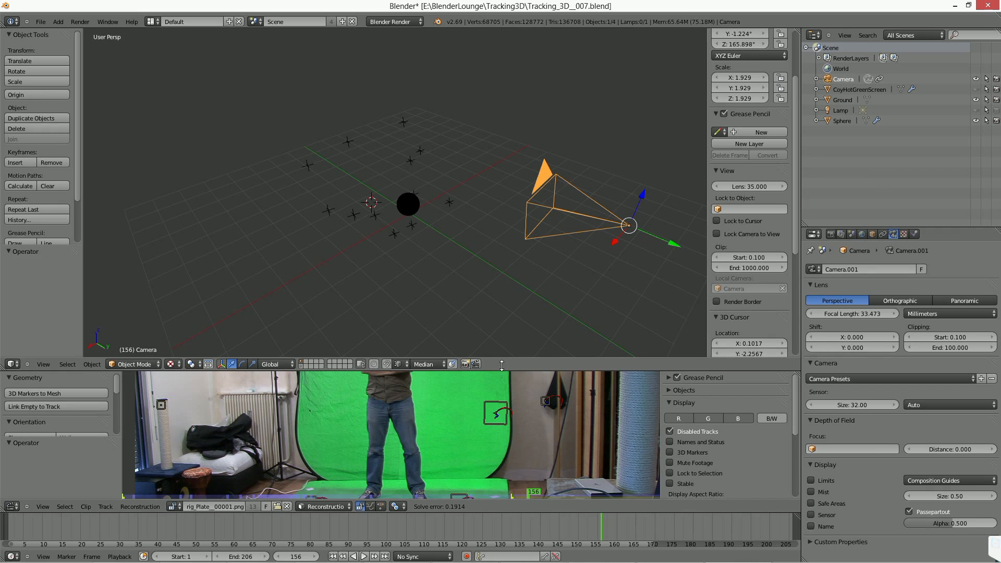
Enlarge the clip editor's share of the layout and make the CoyHotGreenScreen mesh visible in the viewport again.
drag(502, 365, 501, 244)
middle_drag(278, 274, 281, 323)
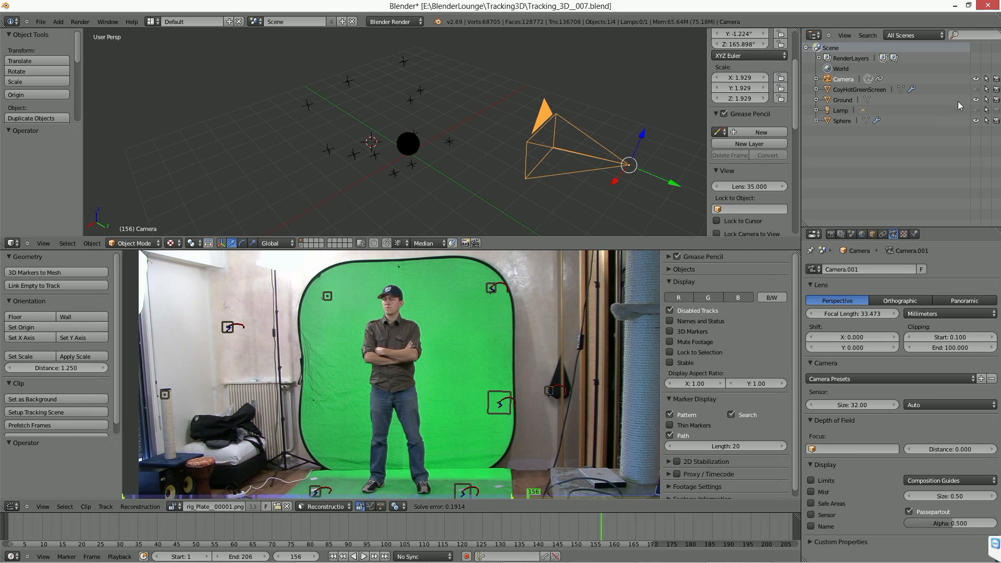
click(976, 90)
right_click(469, 134)
middle_drag(469, 134, 504, 223)
scroll(411, 143, up, 4)
Examine the projected green-screen mesh and the camera in a full-screen 3D view, and return to the split Default layout.
key(ctrl+Up)
middle_drag(458, 303, 540, 299)
right_click(806, 366)
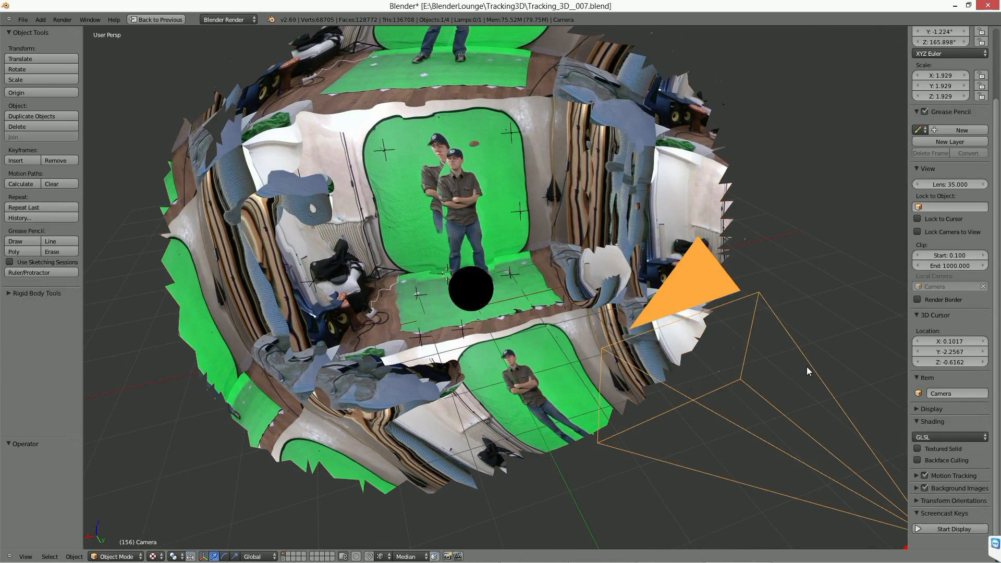
key(ctrl+Right)
key(ctrl+Right)
key(ctrl+Left)
key(ctrl+Left)
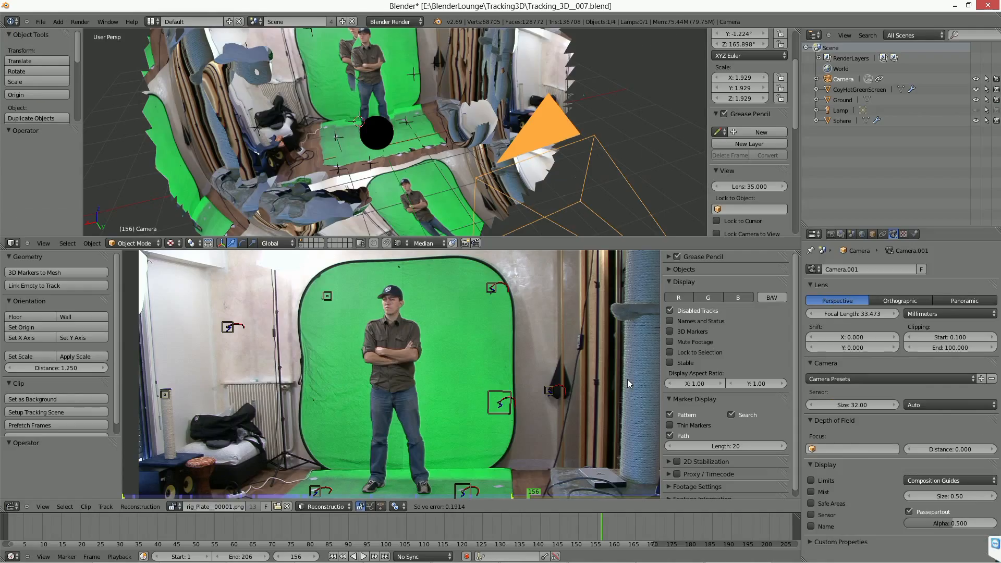
Play the animation, look through the scene camera, stop at frame 172, and scrub back to frame 94.
key(alt+a)
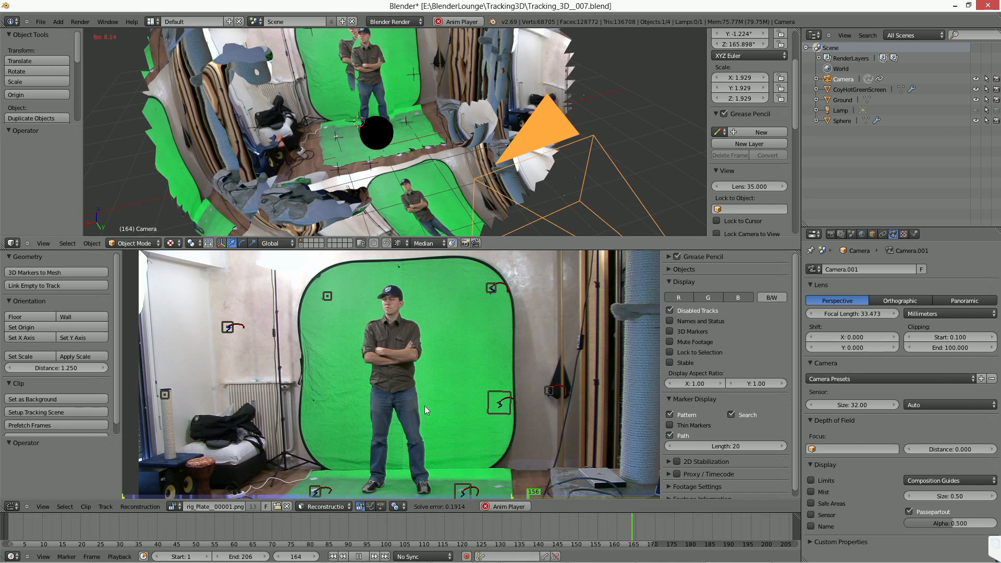
click(360, 557)
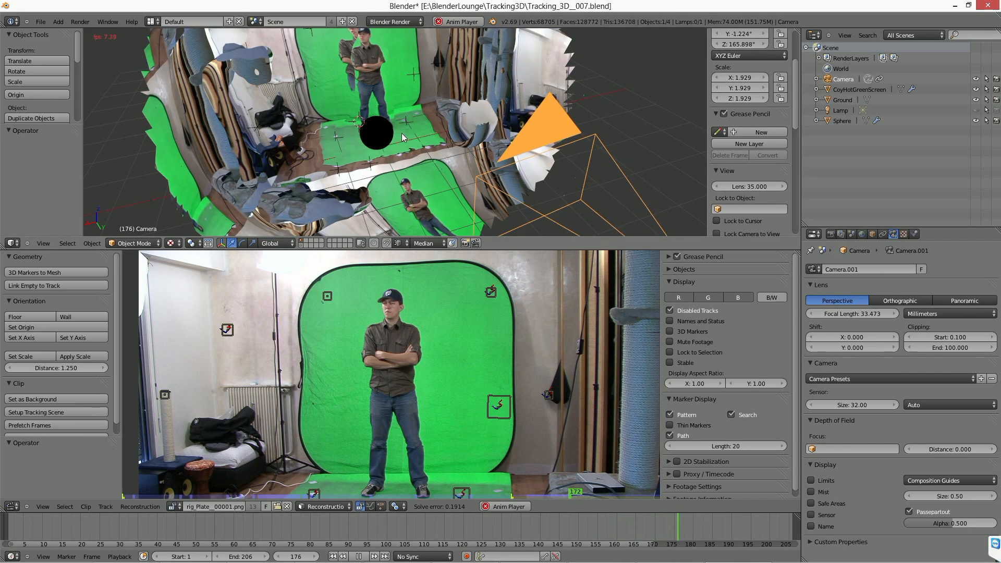
key(KP_0)
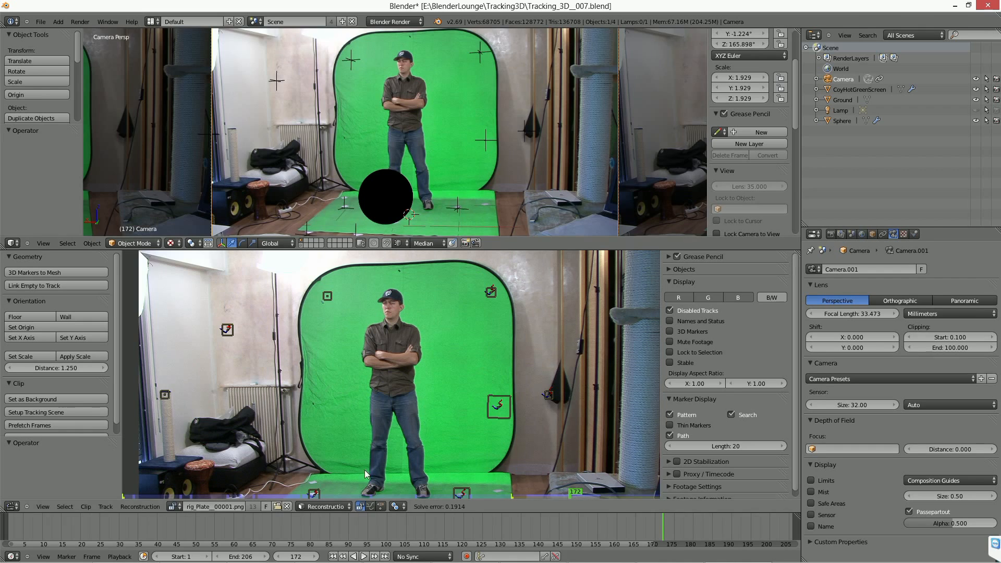
drag(462, 528, 363, 532)
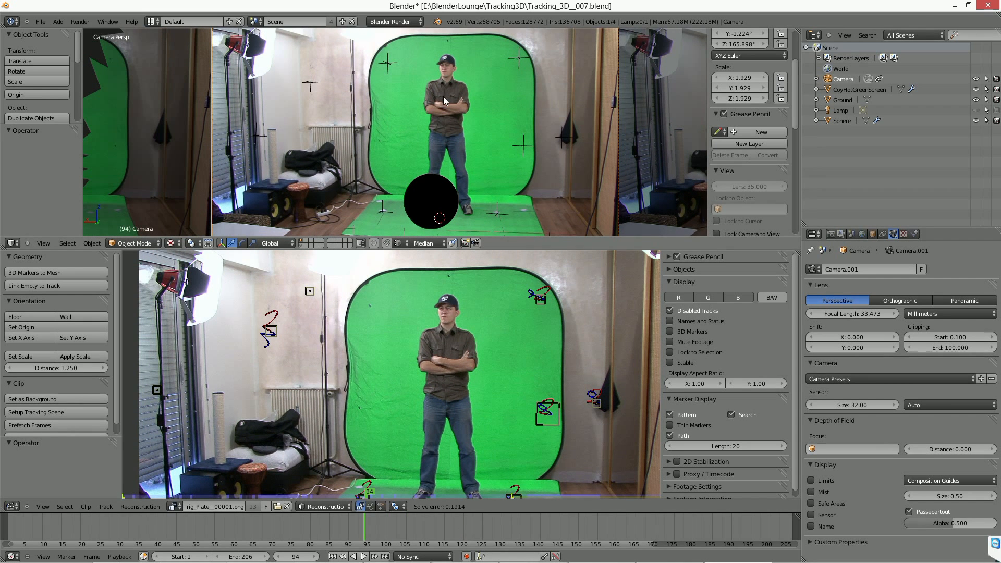
Examine the footage projected onto the green-screen mesh from several angles and select the black sphere.
middle_drag(448, 197, 411, 143)
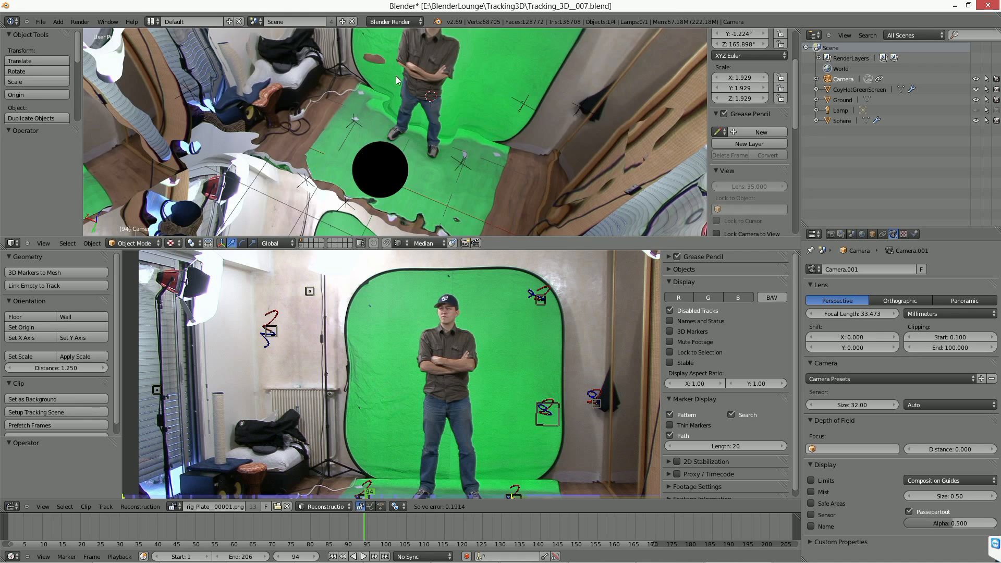
middle_drag(396, 76, 477, 86)
middle_drag(392, 99, 425, 113)
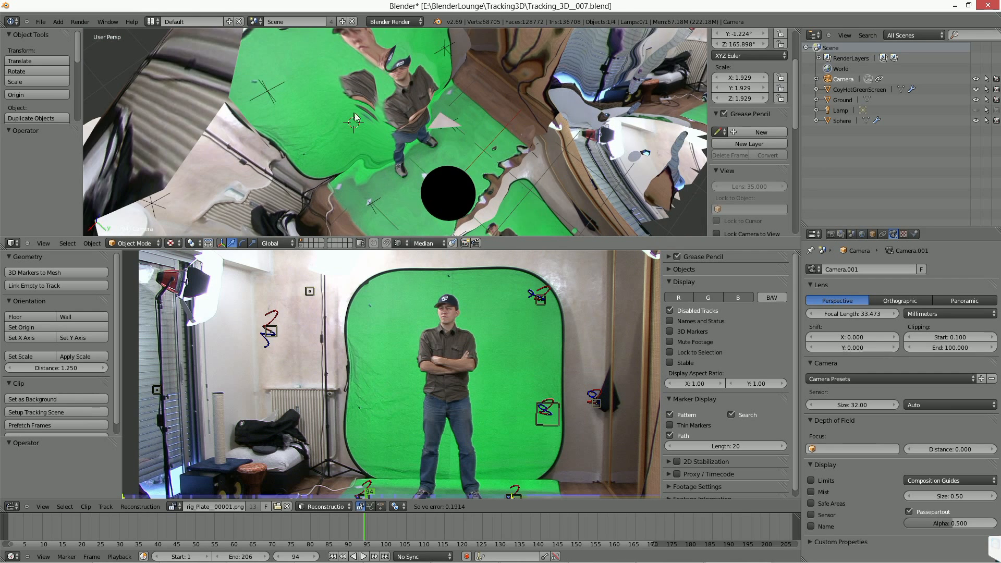
right_click(458, 214)
middle_drag(456, 220, 443, 198)
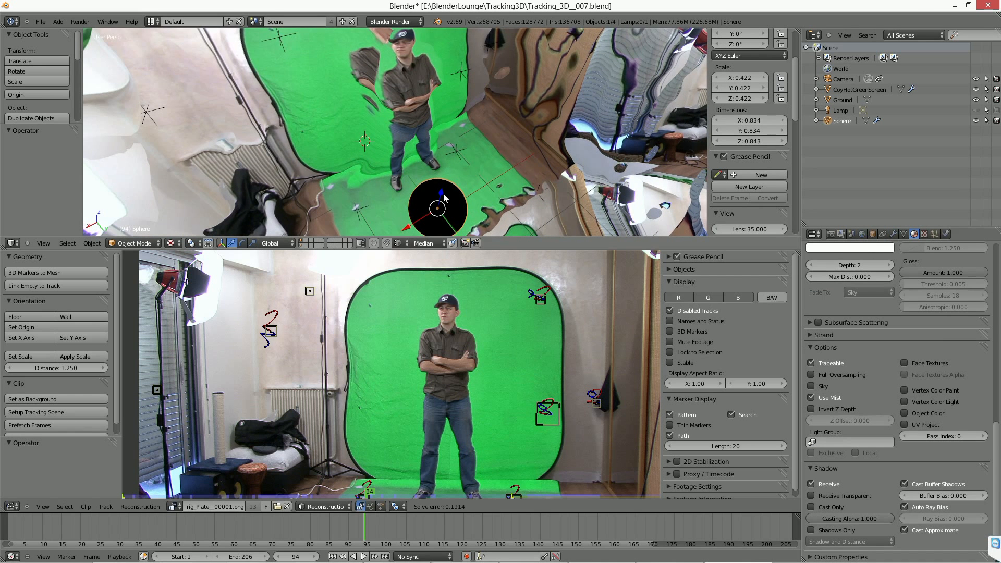
Render frame 94 from the camera view and inspect the sphere's reflections against the surrounding projected mesh.
key(KP_0)
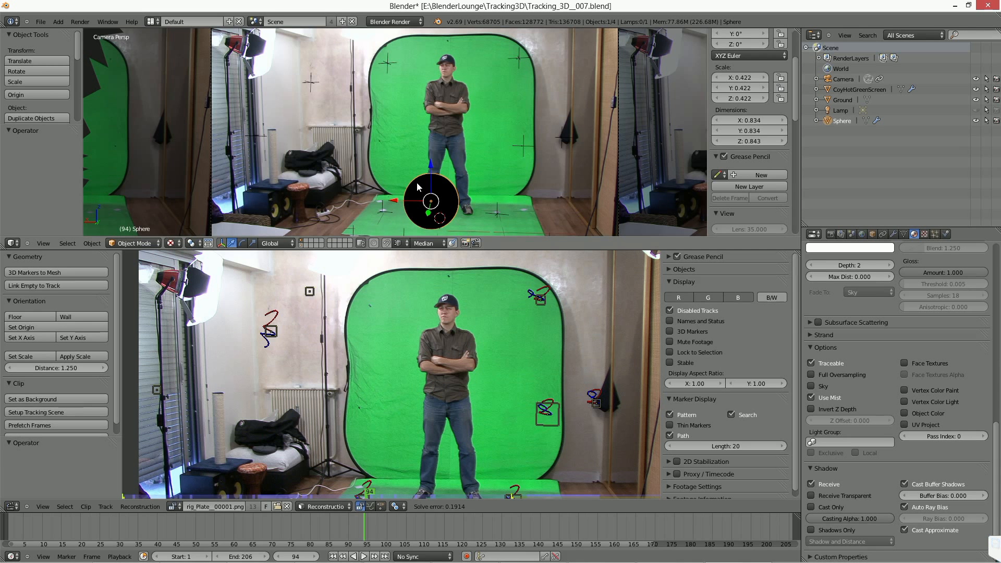
key(F12)
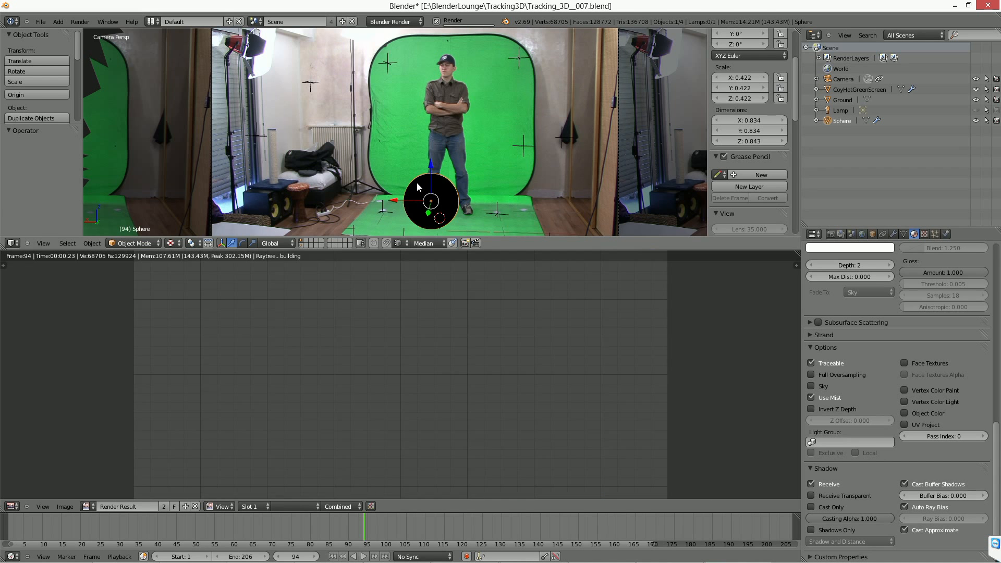
middle_drag(460, 470, 465, 369)
scroll(465, 369, up, 2)
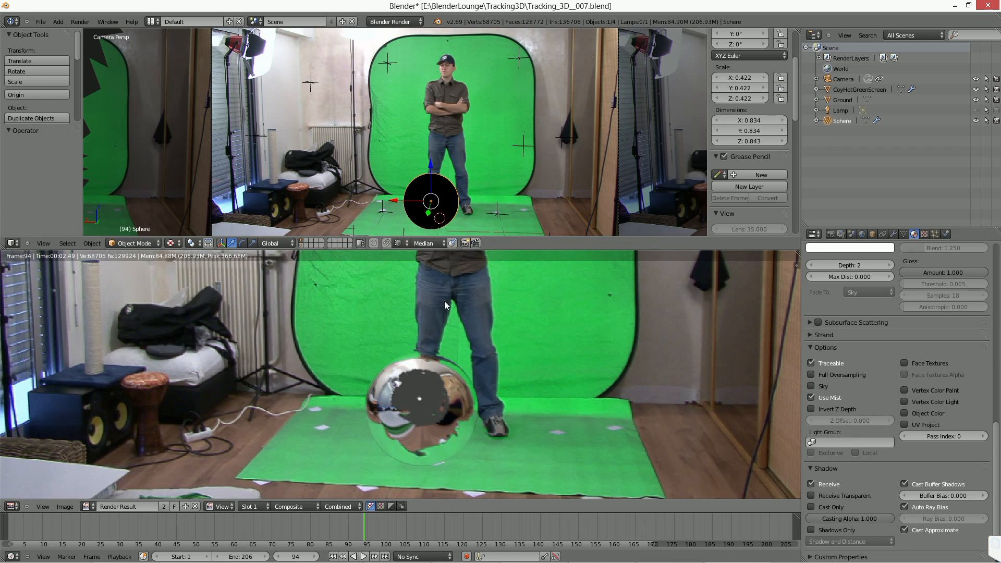
scroll(444, 301, down, 1)
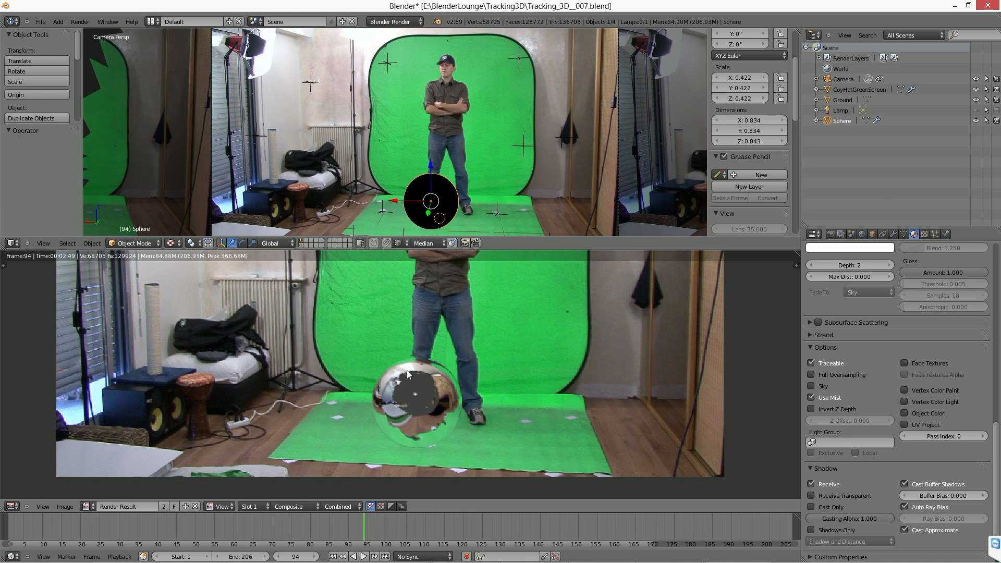
scroll(407, 370, down, 1)
middle_drag(504, 181, 396, 98)
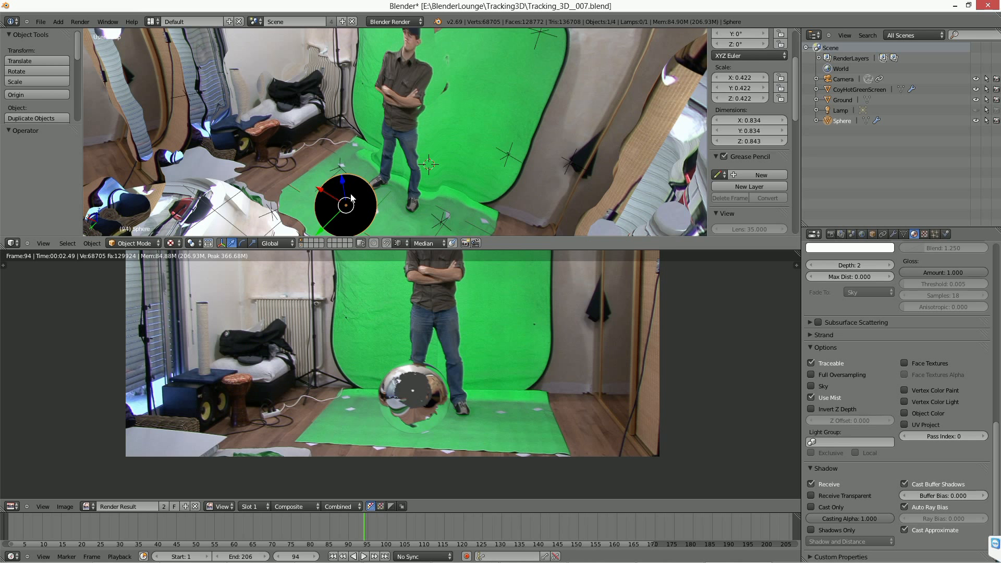
Compare the sphere's rendered reflections with the projected footage mesh surrounding it from several angles.
middle_drag(350, 198, 411, 194)
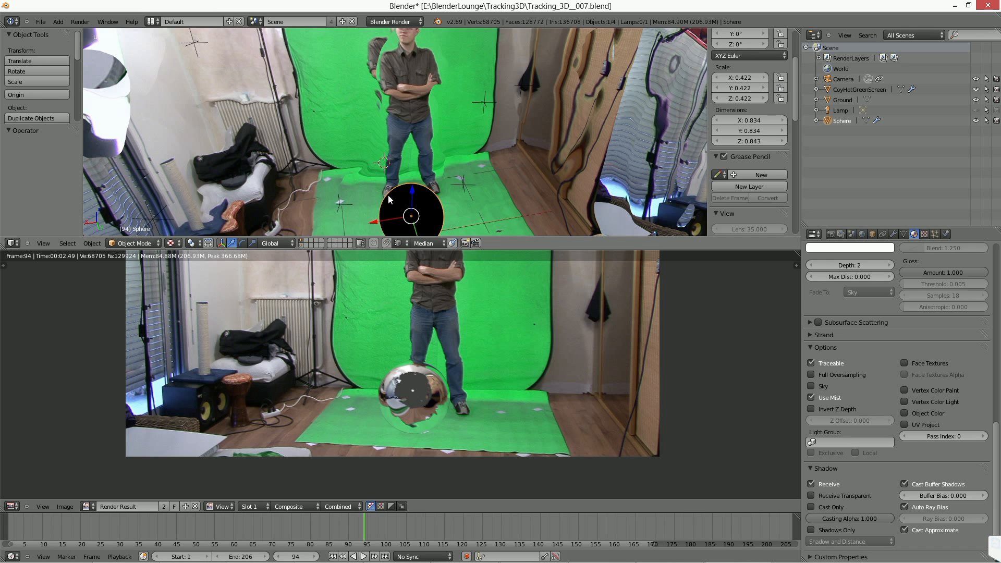
click(14, 551)
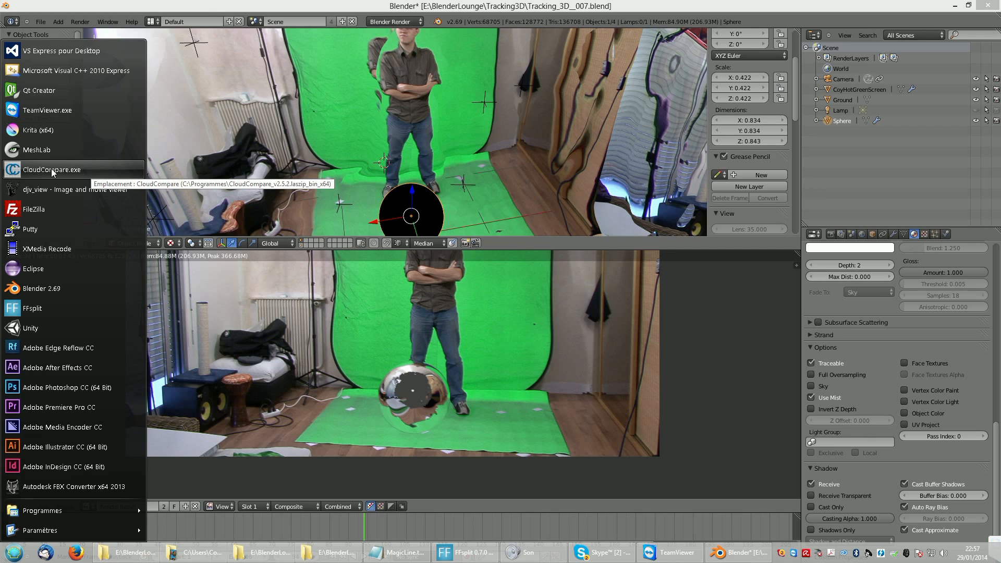
middle_drag(465, 158, 496, 161)
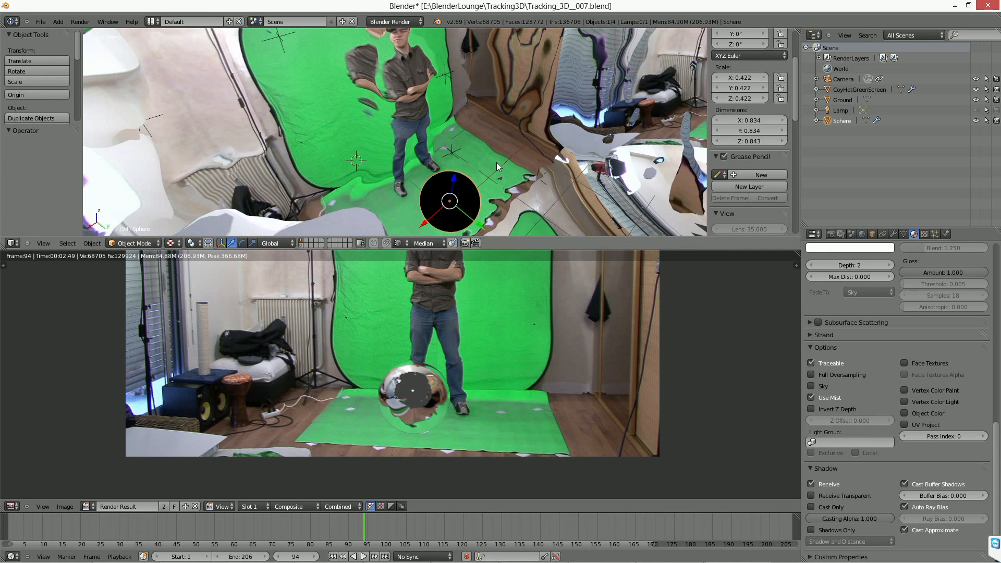
middle_drag(545, 137, 501, 137)
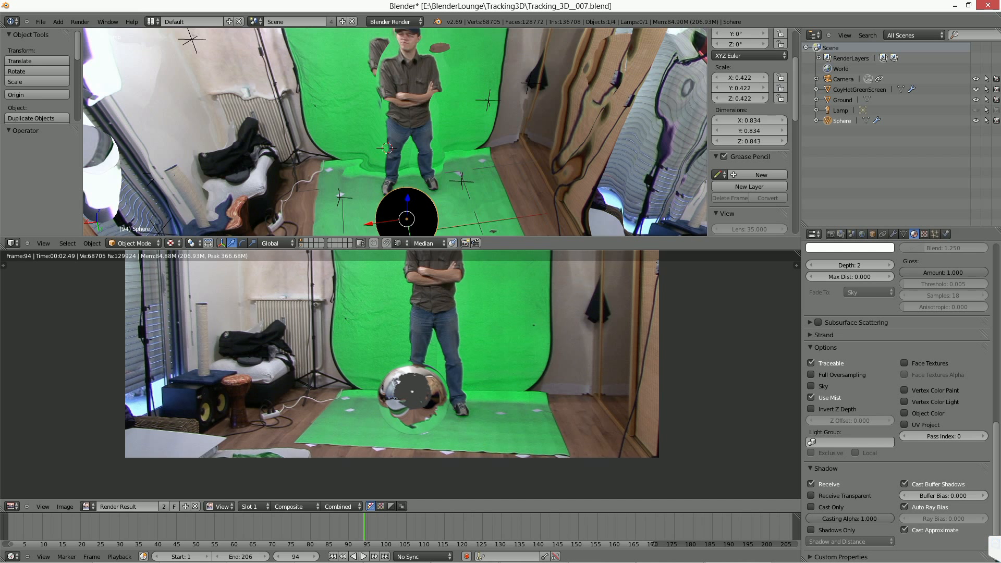
middle_drag(432, 266, 424, 283)
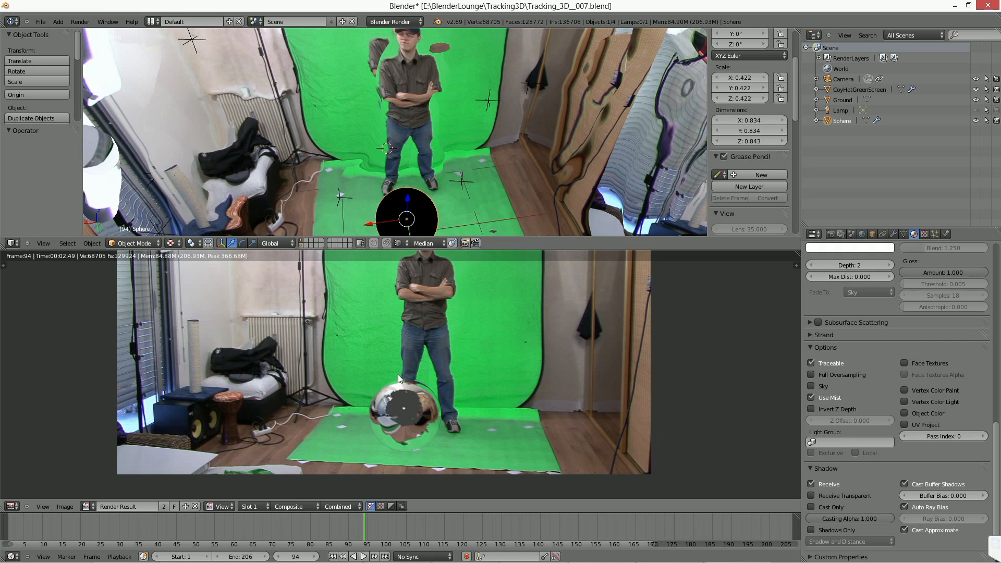
middle_drag(410, 163, 433, 167)
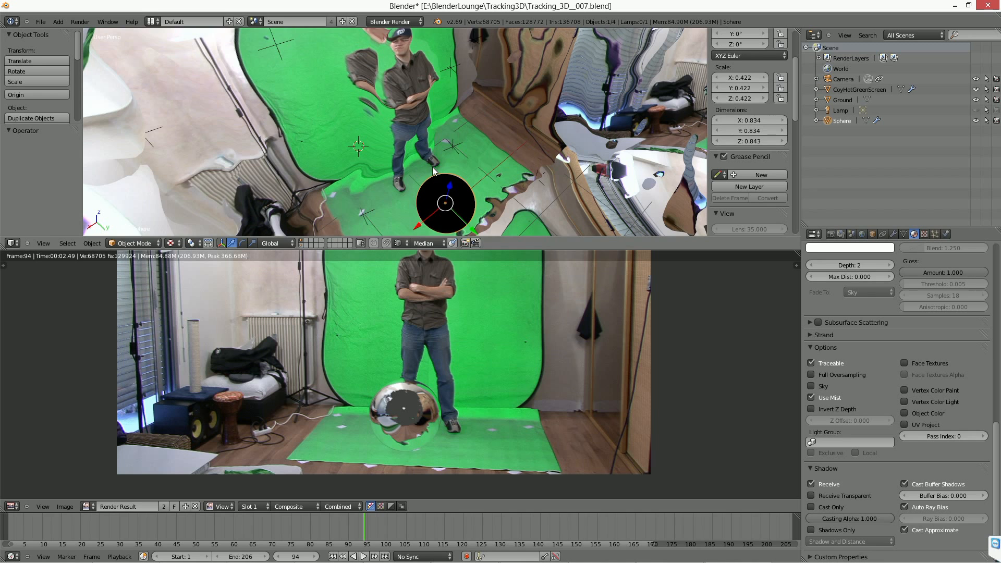
middle_drag(432, 167, 399, 184)
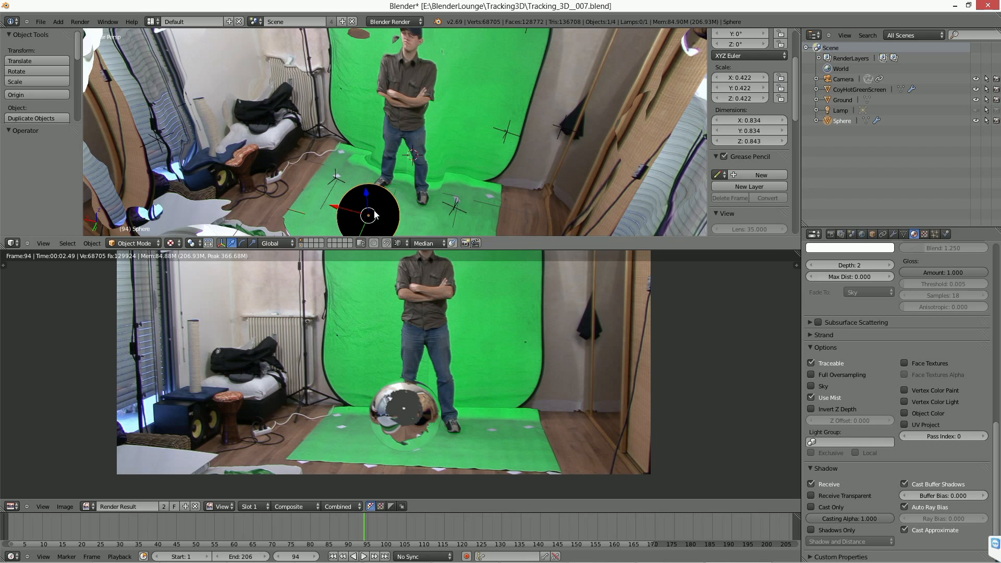
middle_drag(366, 423, 368, 457)
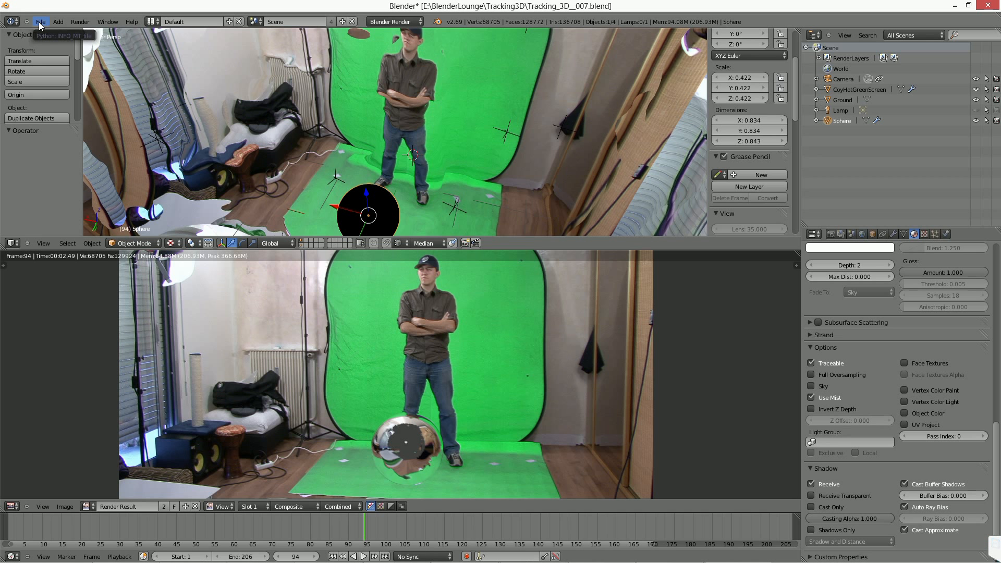
Select the scene camera and examine its position relative to the projected mesh from outside the dome.
middle_drag(396, 121, 695, 183)
scroll(435, 142, down, 4)
right_click(583, 164)
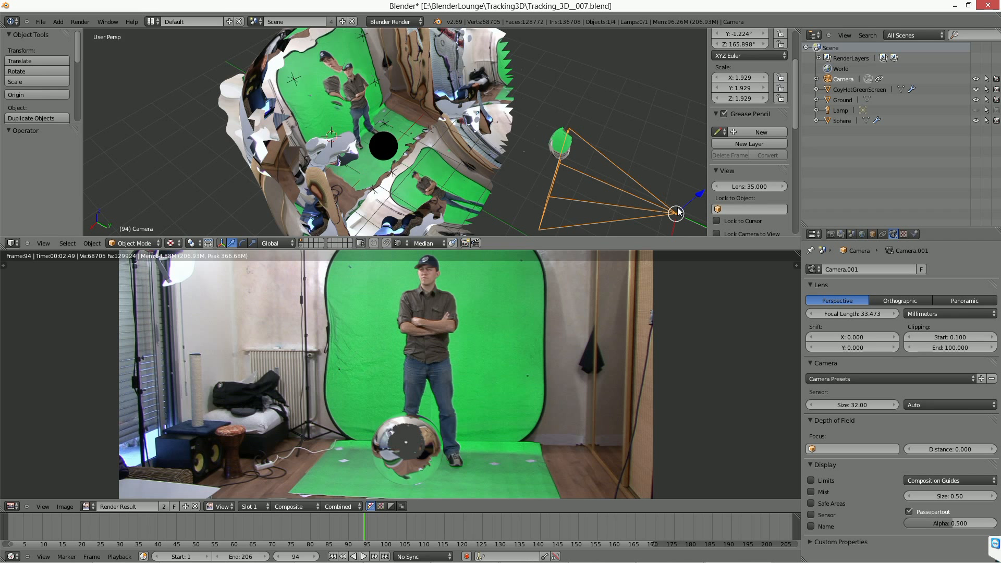
scroll(320, 90, down, 3)
middle_drag(550, 178, 546, 192)
scroll(546, 192, up, 1)
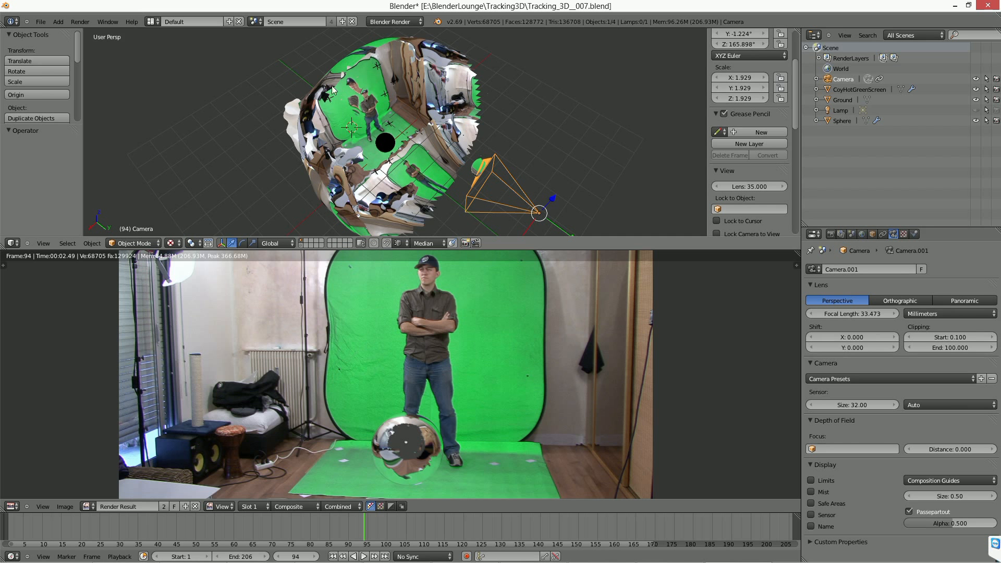
middle_drag(376, 131, 334, 67)
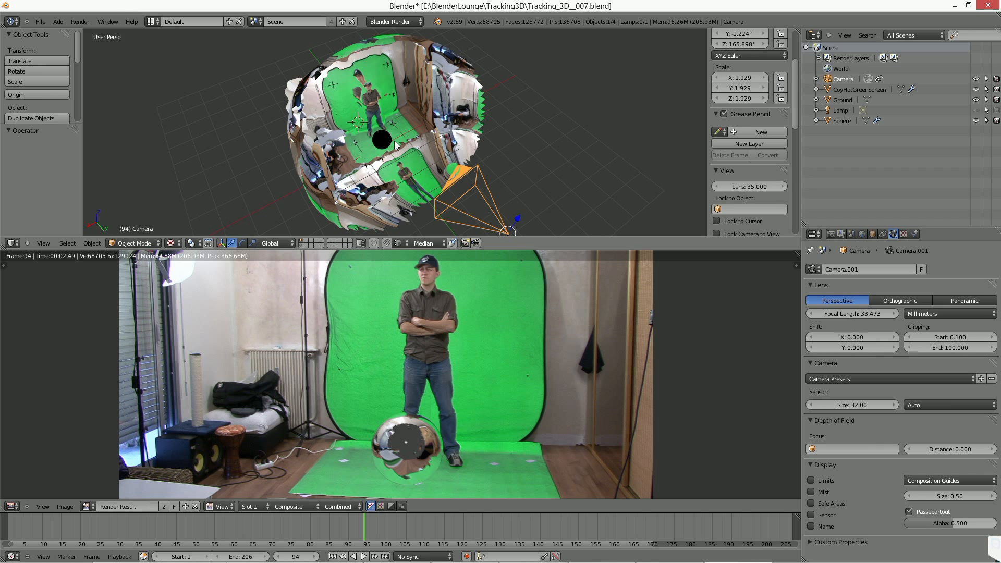
Start a new file and add a Monkey mesh.
click(40, 21)
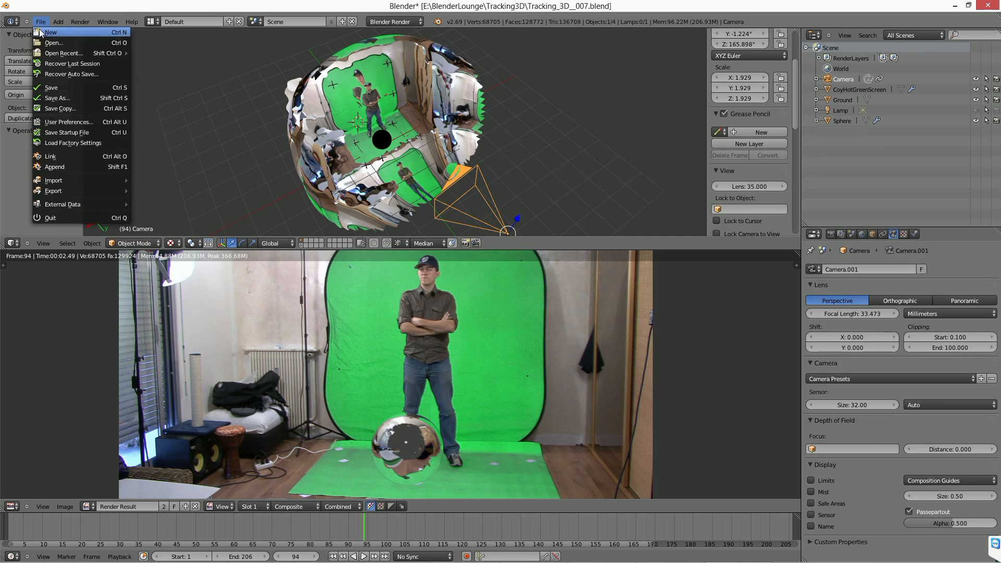
click(39, 32)
click(40, 29)
key(shift+a)
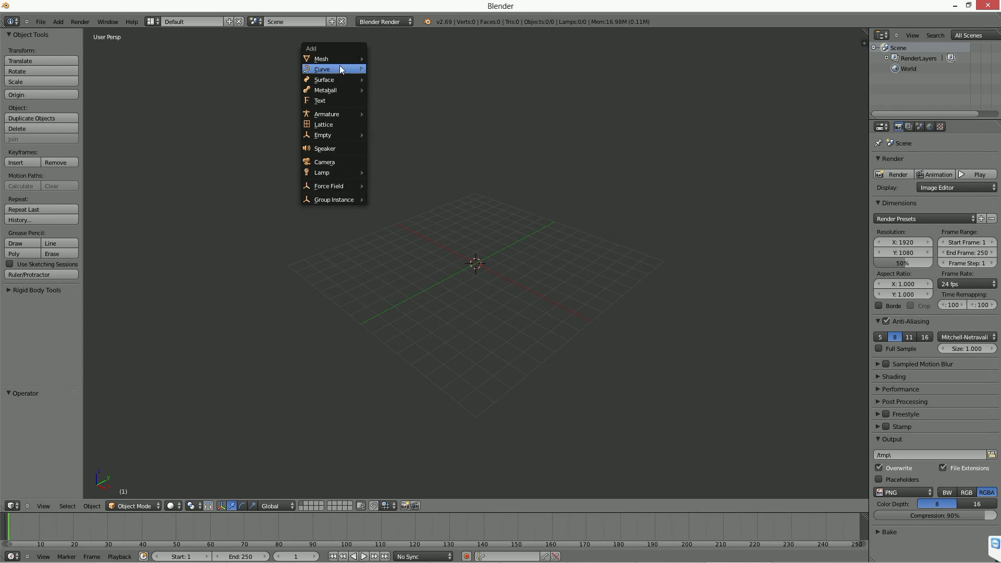
mouse_move(339, 59)
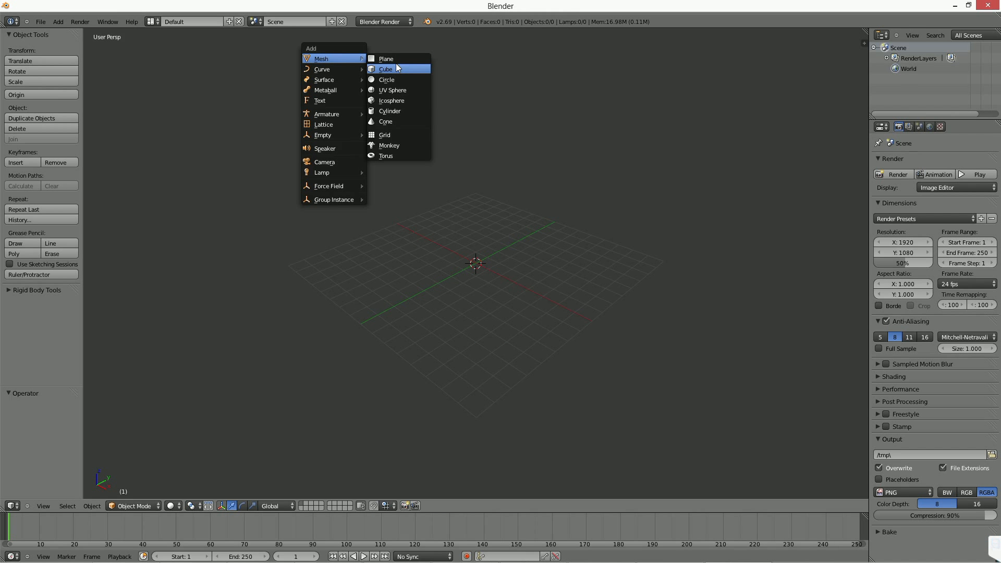
click(406, 146)
Scale up the monkey head and trackball-rotate it by about -19.5° and 103.1°.
key(s)
click(637, 325)
key(r)
key(r)
click(608, 305)
Move the monkey head about 15 units in the negative X direction and raise it 3.275 units along Z.
key(g)
key(x)
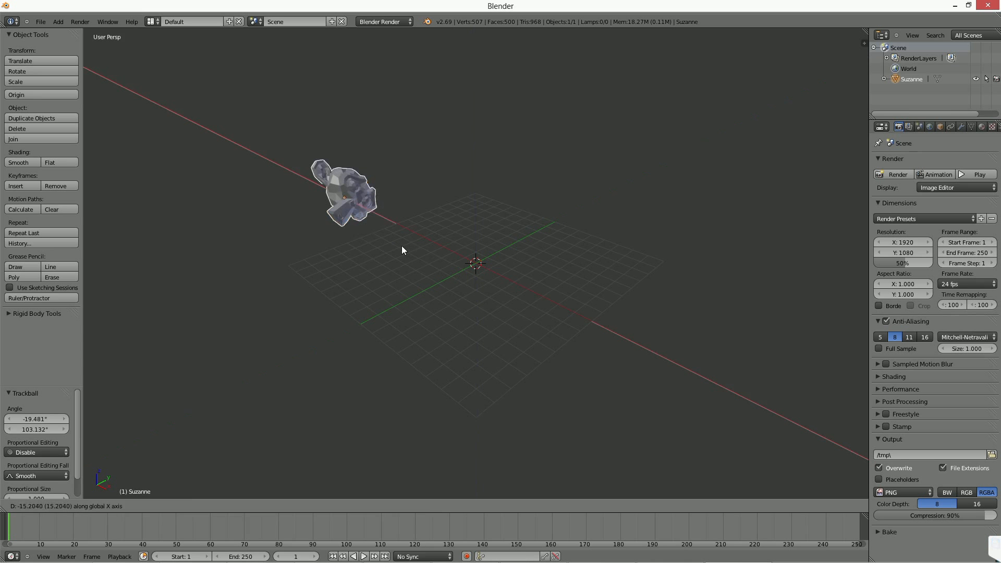
key(z)
click(392, 210)
middle_drag(392, 215, 395, 241)
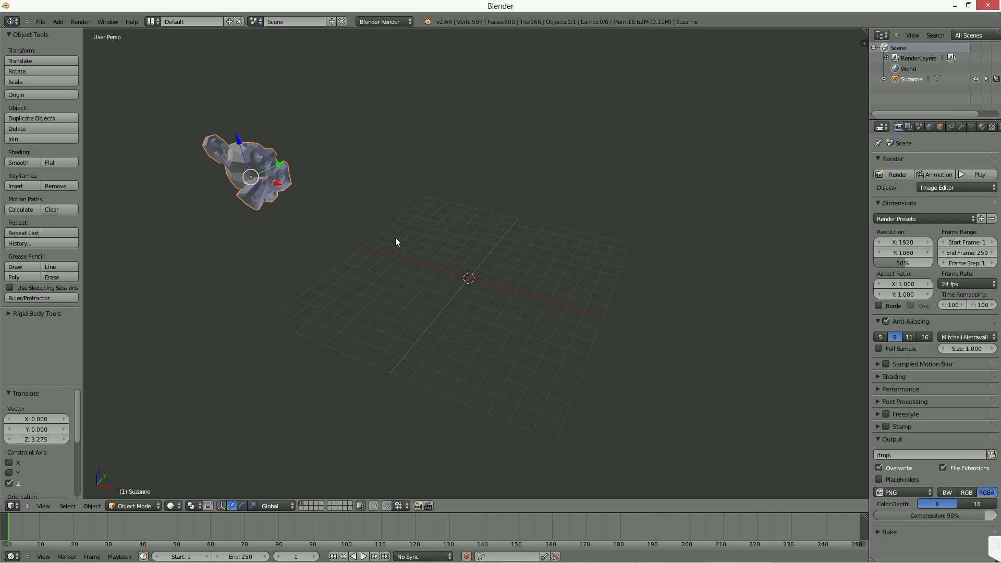
Trackball-rotate the monkey head by 2.865° and -59.588°, and again by -0.573° and 14.897°.
key(r)
key(r)
click(325, 227)
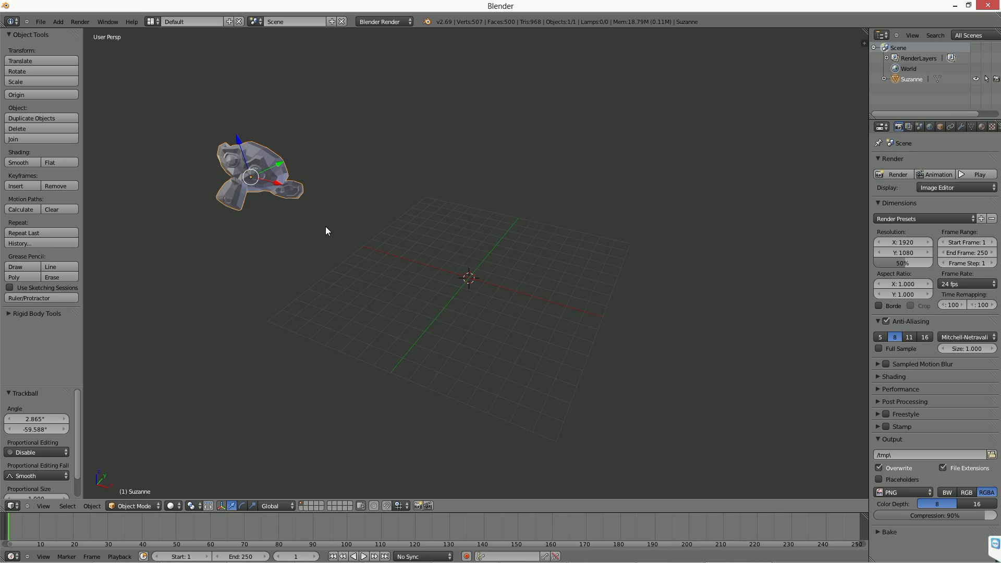
key(r)
key(r)
click(338, 226)
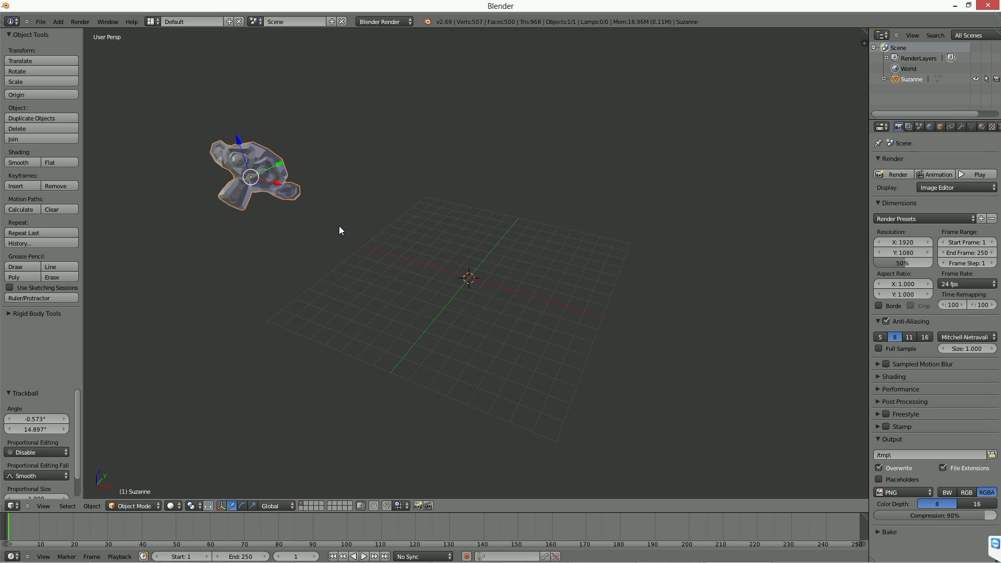
Widen the properties area, add a particle system to Suzanne and set its physics type to Keyed.
middle_drag(386, 264, 430, 258)
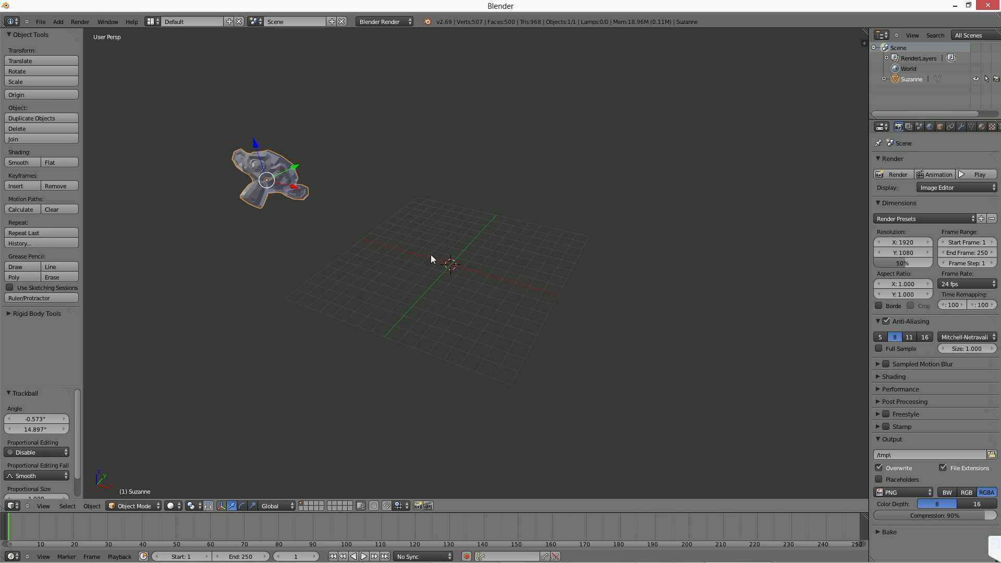
middle_drag(431, 255, 439, 258)
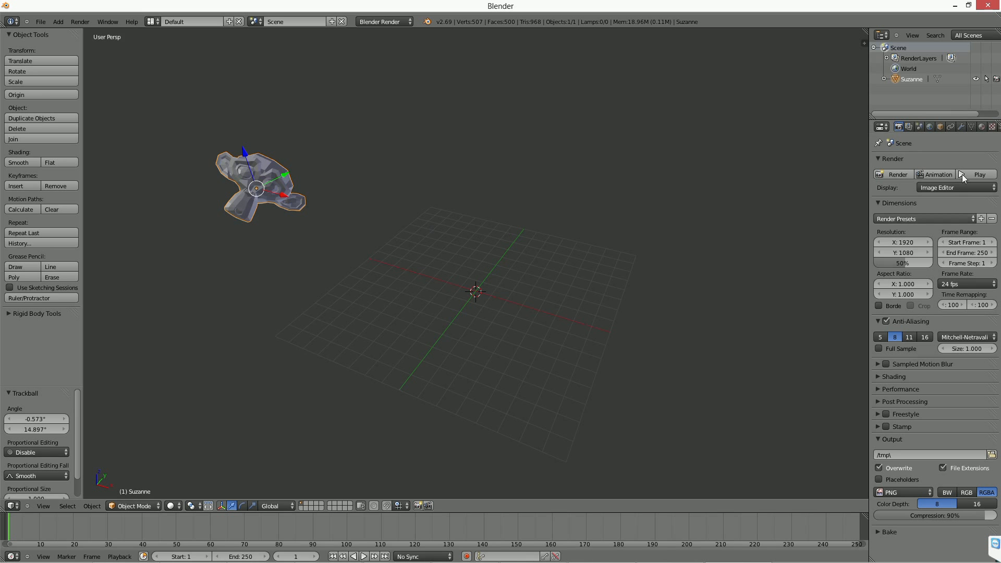
drag(869, 130, 767, 130)
click(901, 127)
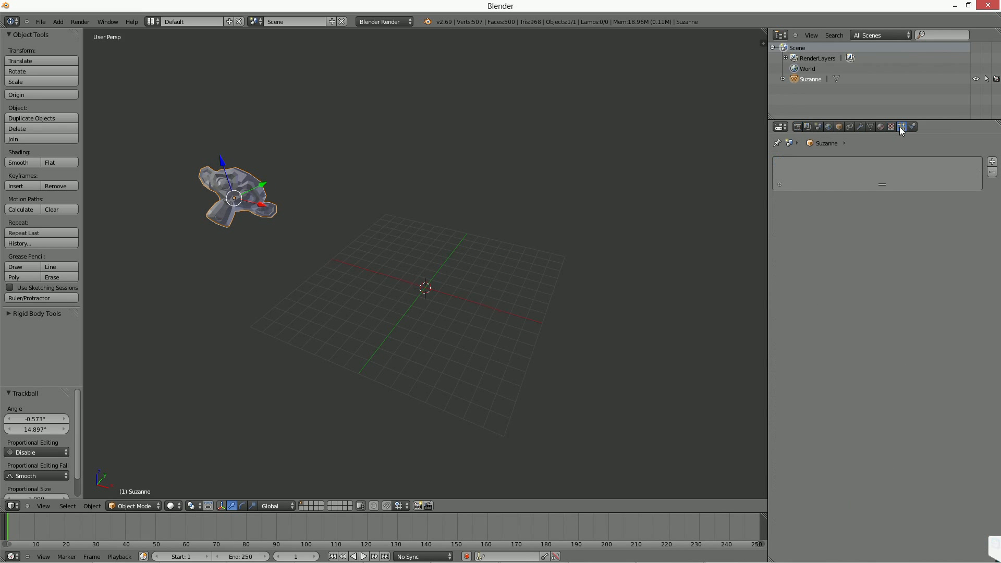
click(982, 161)
scroll(865, 261, down, 2)
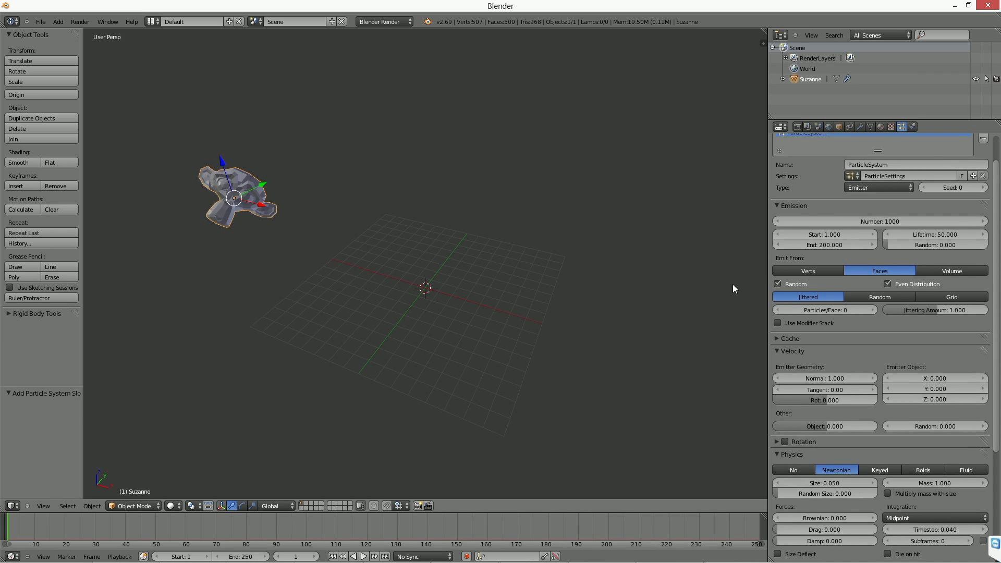
scroll(860, 333, down, 5)
click(877, 344)
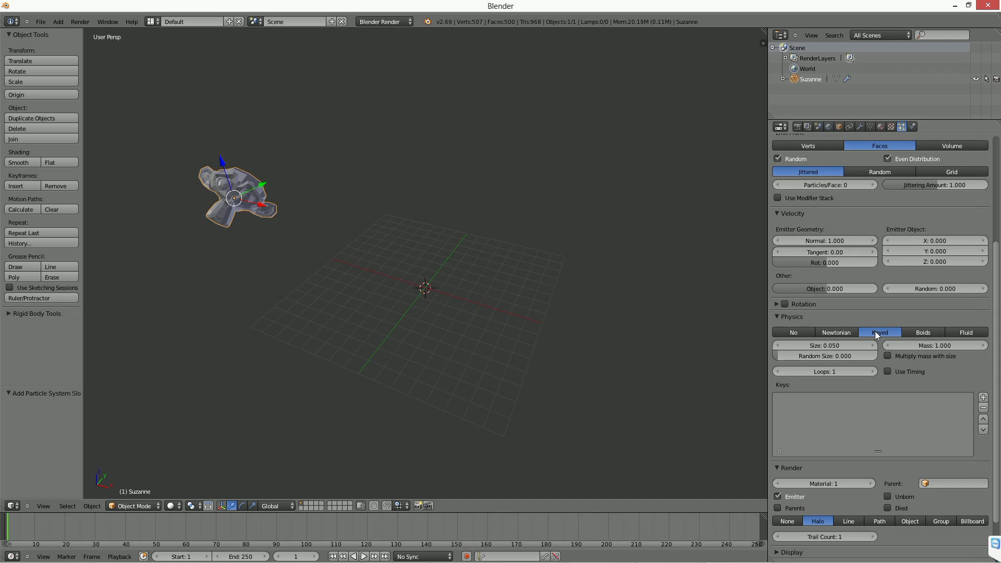
Move Suzanne 26.848 units along the X axis, to the opposite side of the grid.
key(shift+a)
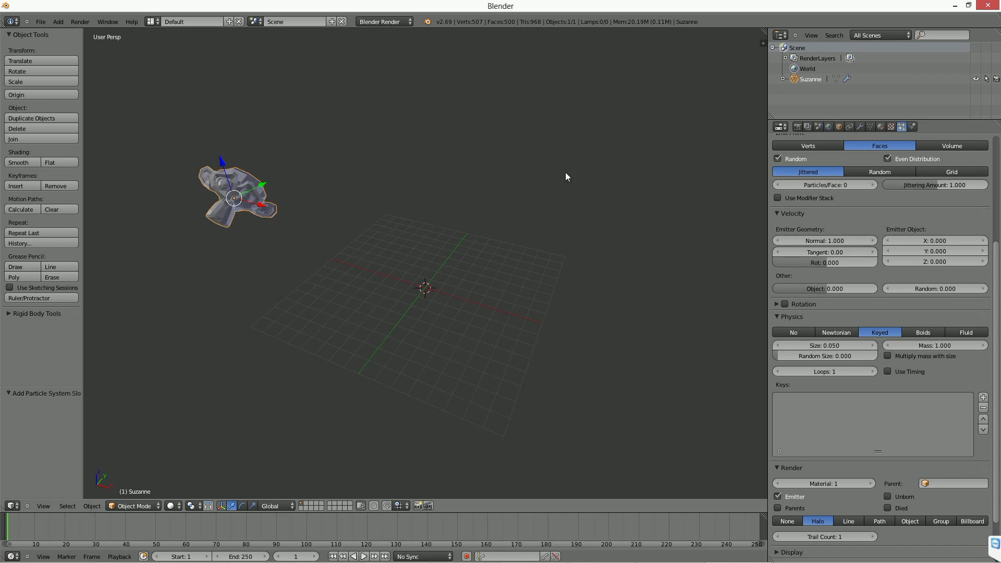
scroll(868, 330, up, 7)
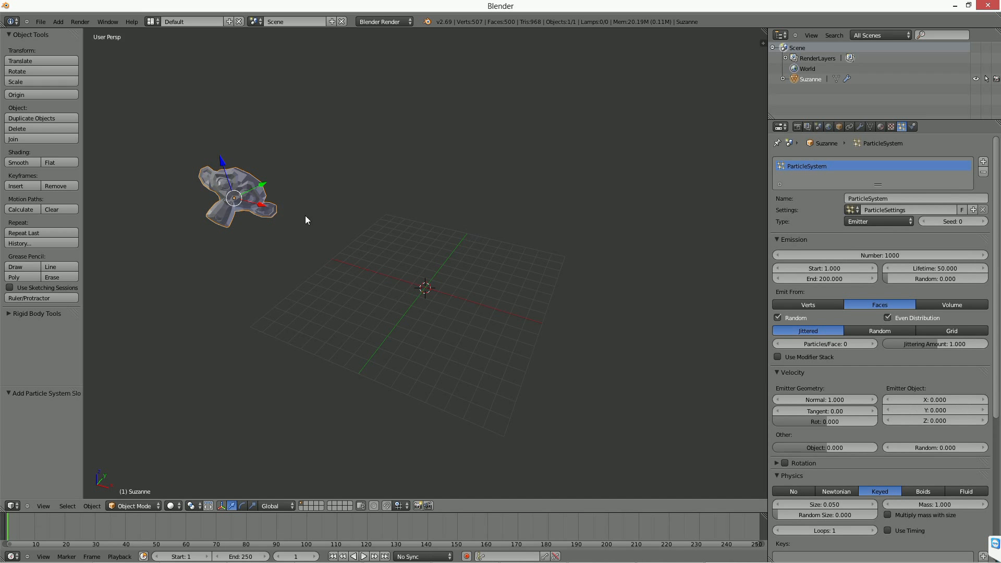
middle_drag(307, 217, 245, 218)
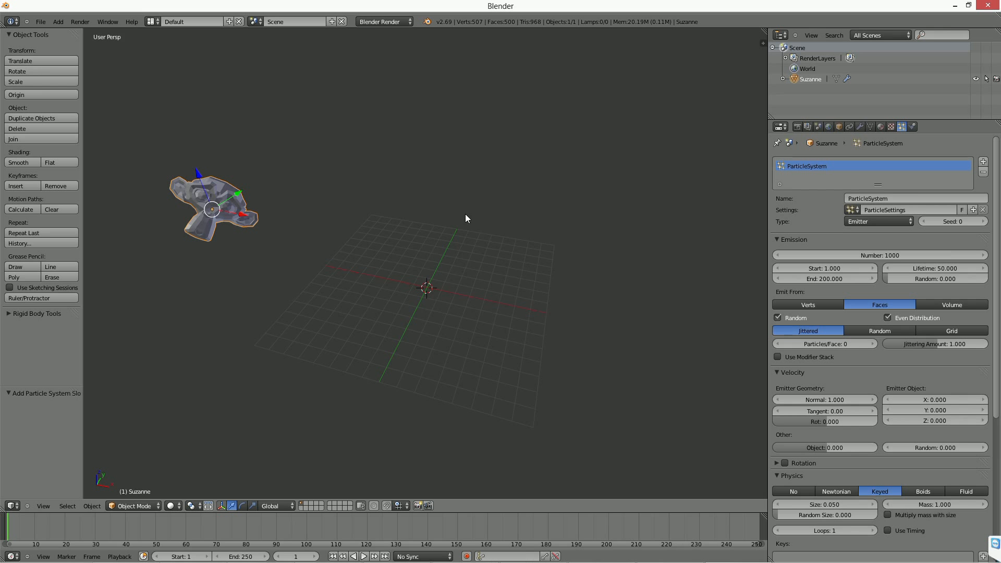
drag(243, 215, 636, 291)
Add a UV sphere mesh at the centre of the grid.
key(shift+a)
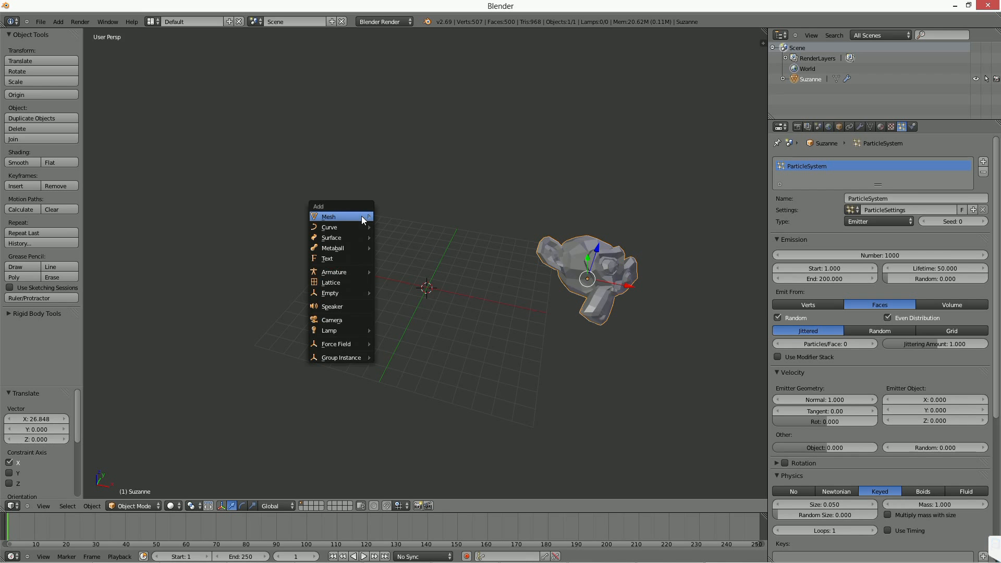
mouse_move(361, 216)
click(413, 248)
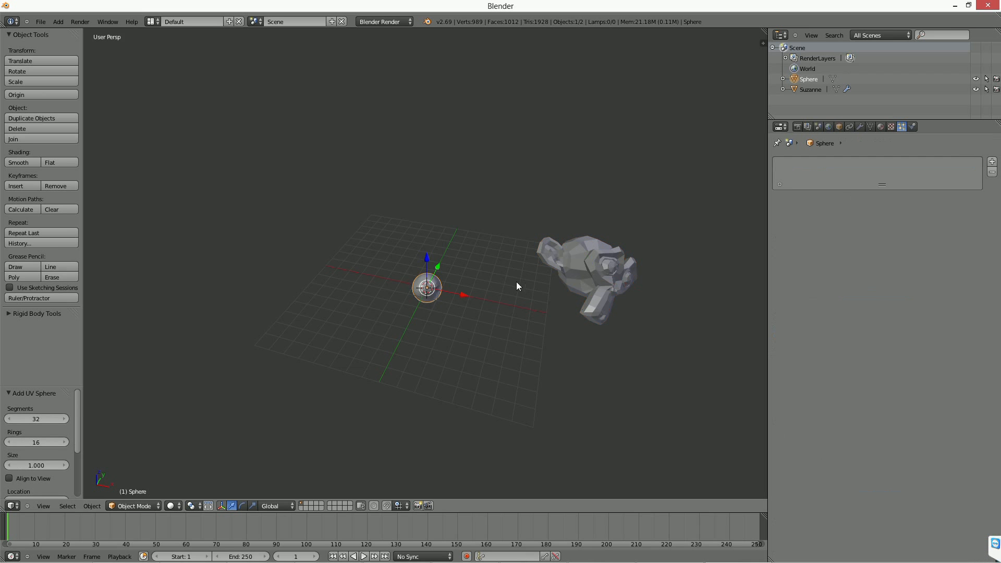
Enlarge the UV sphere and move it by X -17.187, Y -1.772 and Z 5.248.
key(s)
key(Return)
key(g)
click(312, 224)
Add a particle system to the UV sphere and set its physics type to Keyed.
scroll(370, 235, down, 3)
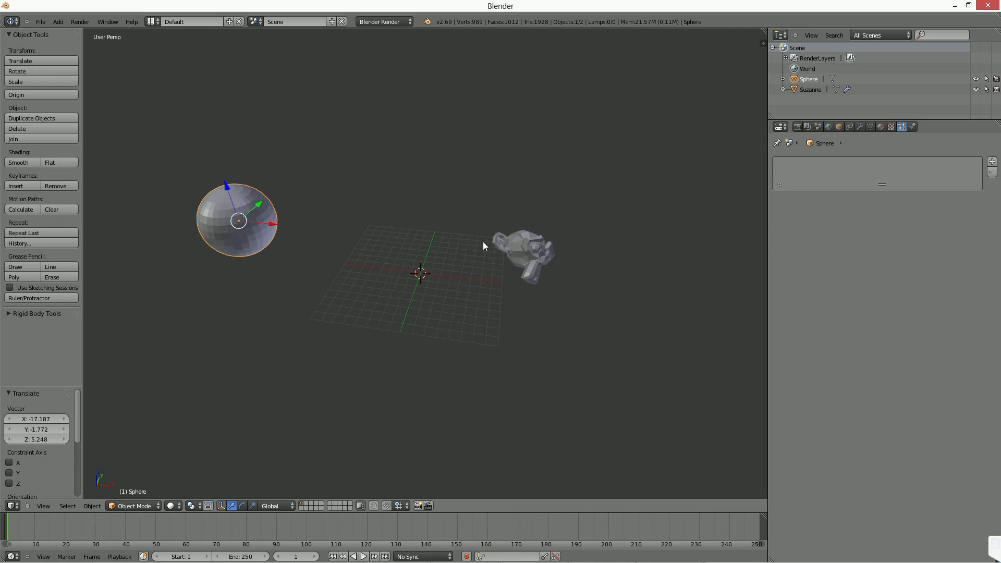
click(992, 161)
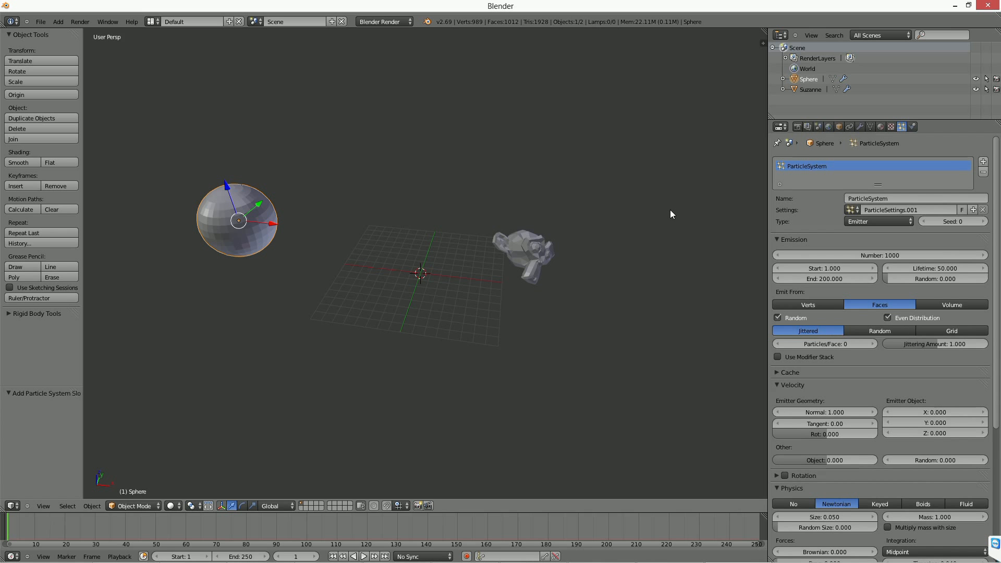
click(880, 504)
Select Suzanne and set the physics type of its particle system to No.
right_click(538, 251)
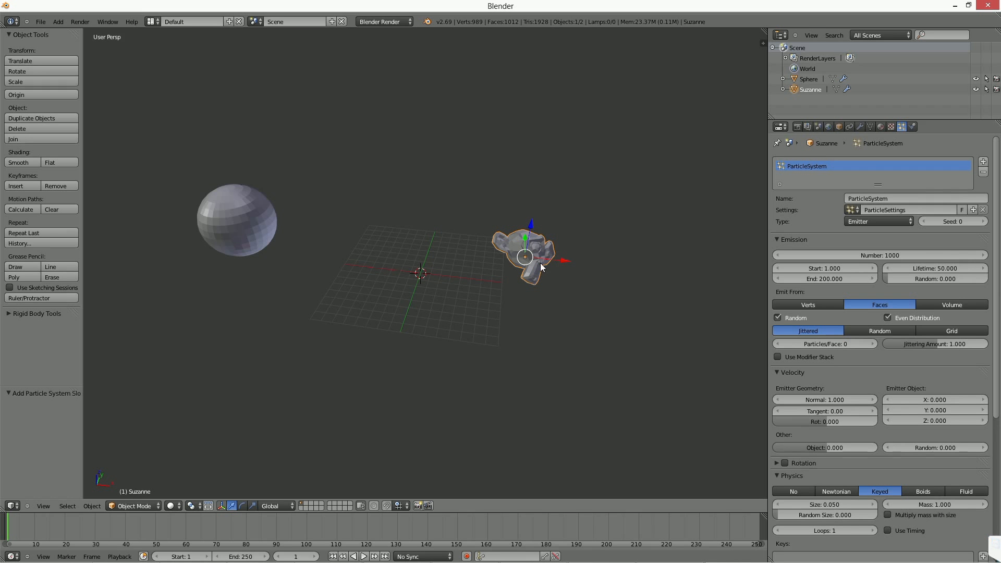
scroll(844, 334, down, 8)
click(793, 319)
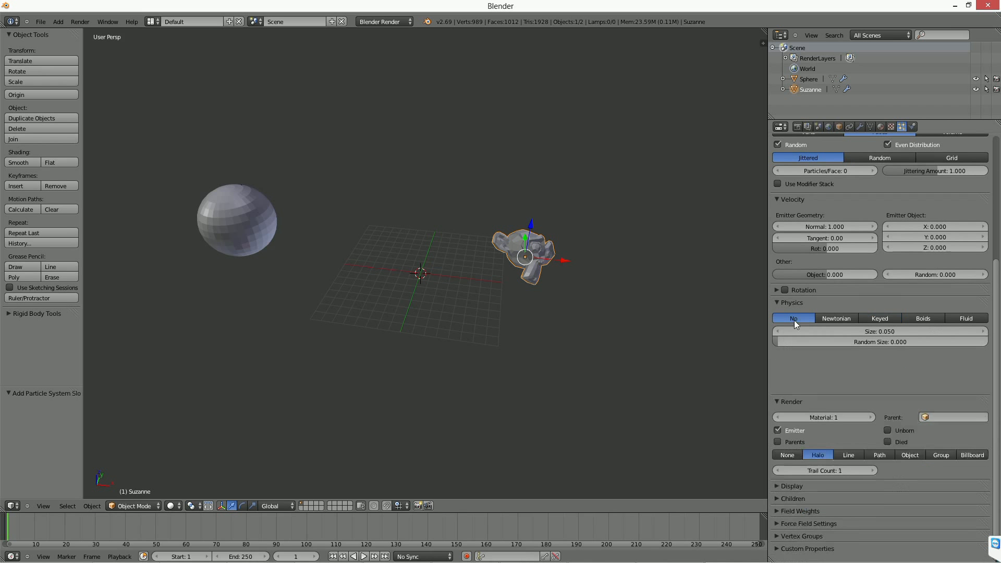
Play the animation and switch the viewport to wireframe to inspect the particles on Suzanne's surface.
middle_drag(597, 290, 567, 279)
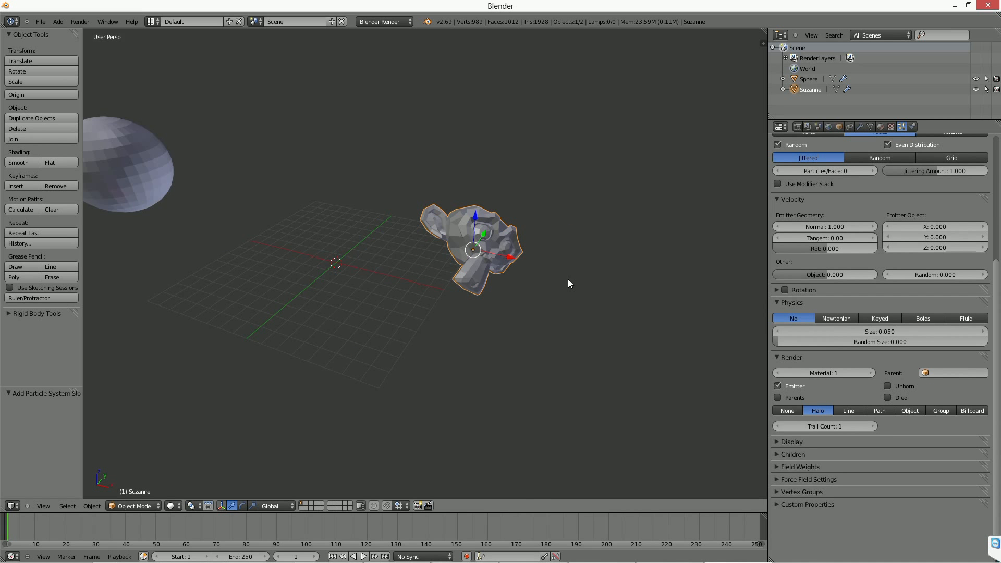
click(364, 556)
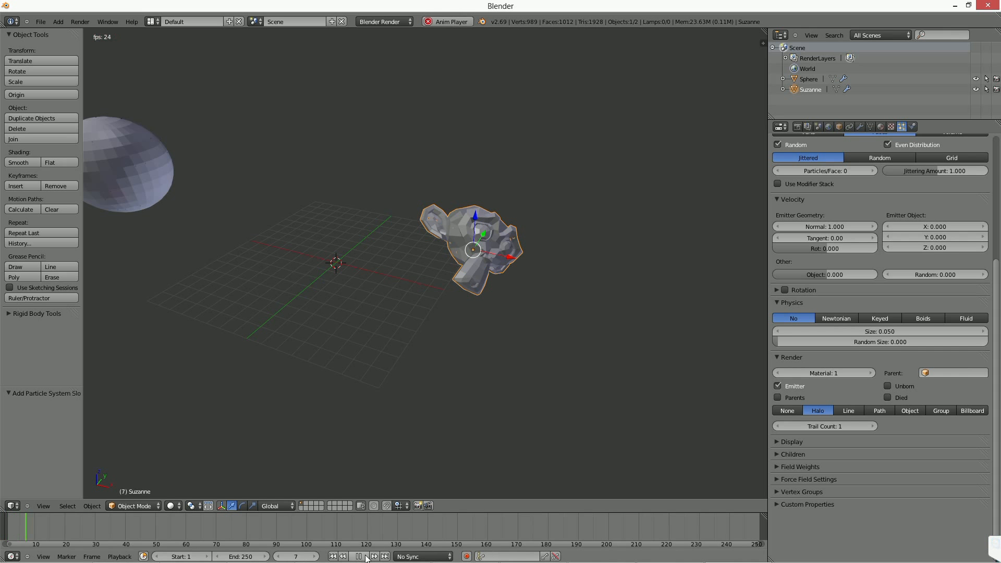
key(z)
scroll(508, 308, up, 2)
middle_drag(521, 295, 472, 245)
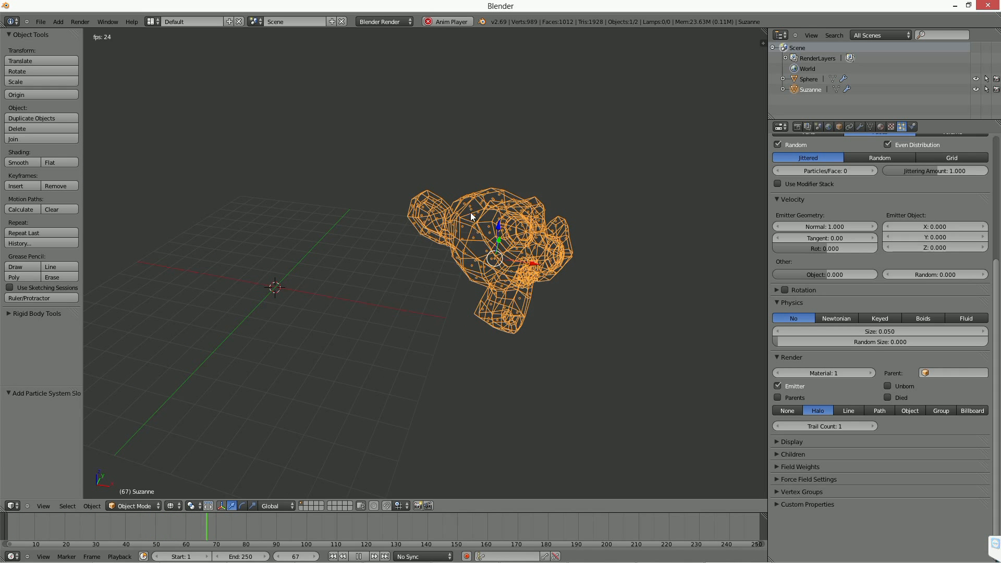
Set the emission end of Suzanne's particle system to frame 1 and rewind the animation to inspect the emitted particles.
click(359, 556)
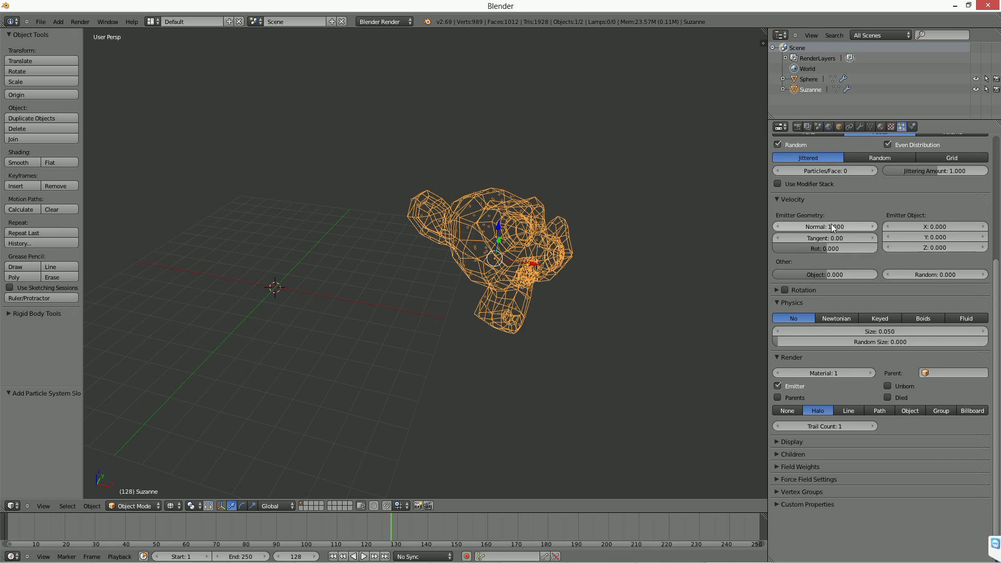
scroll(831, 211, up, 8)
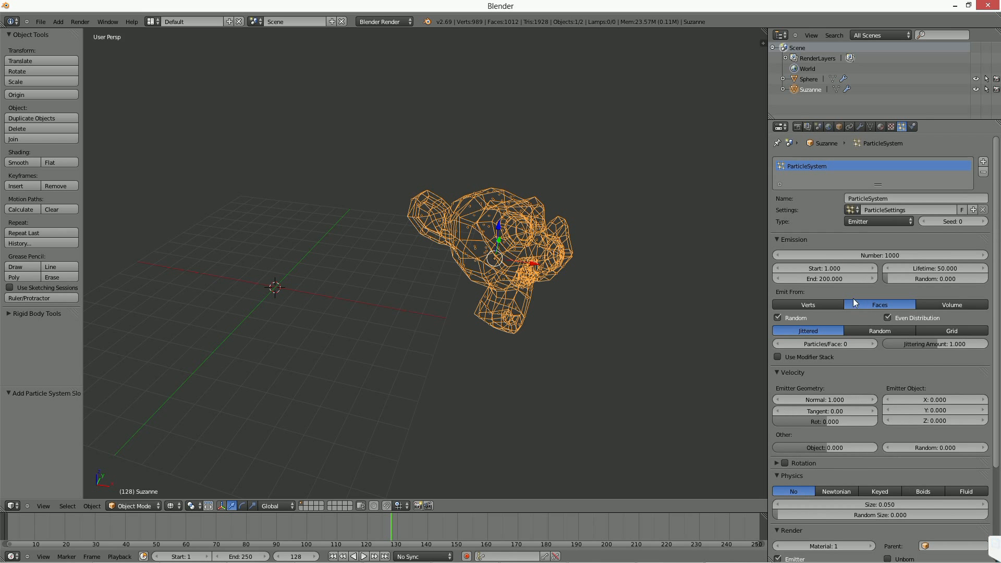
click(834, 278)
text(1)
key(Return)
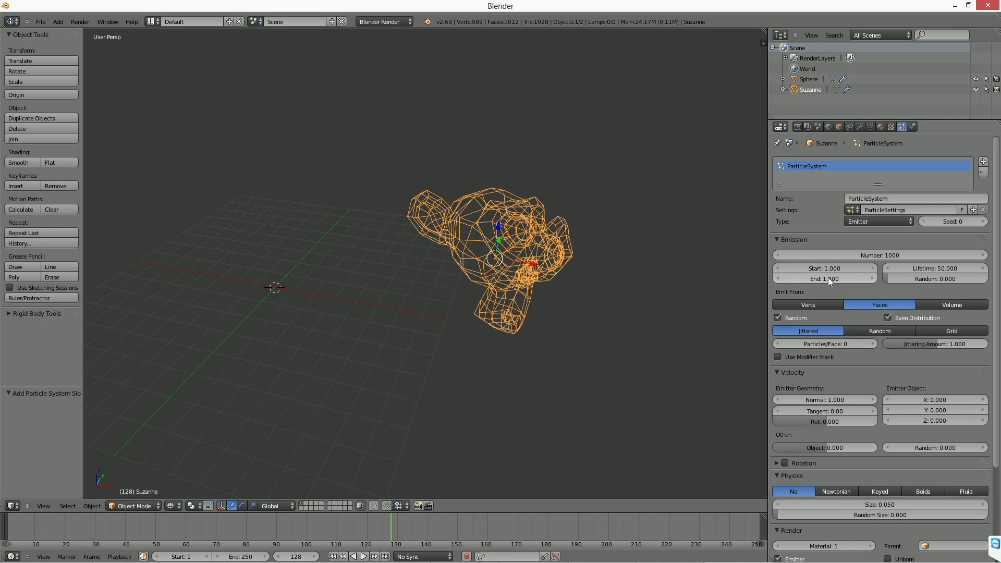
click(332, 556)
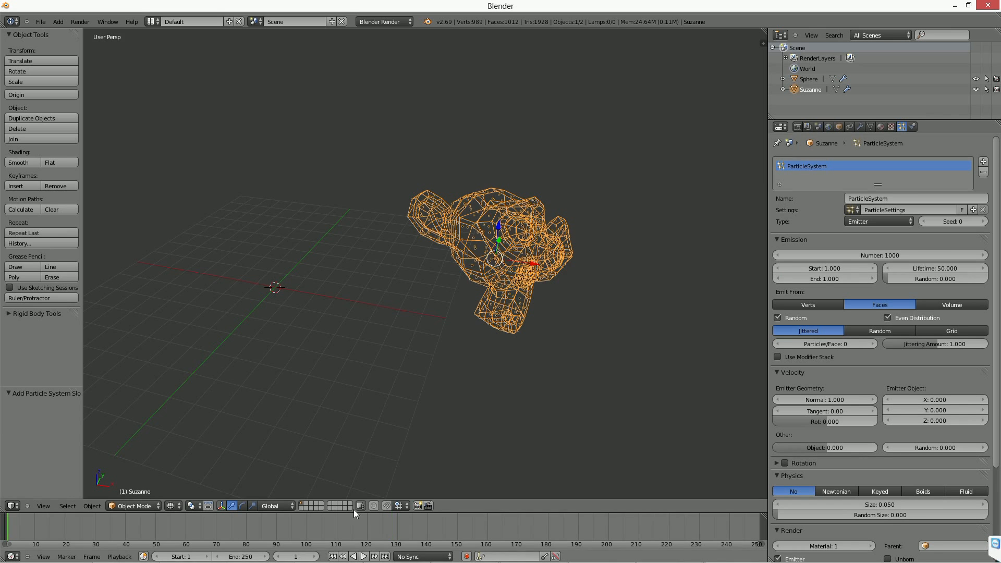
scroll(452, 297, up, 6)
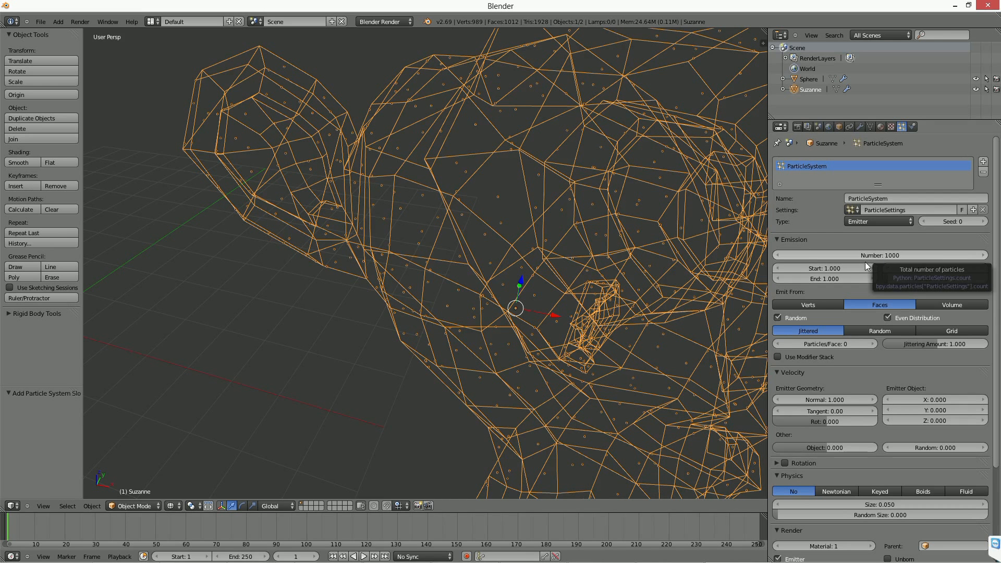
scroll(660, 292, down, 6)
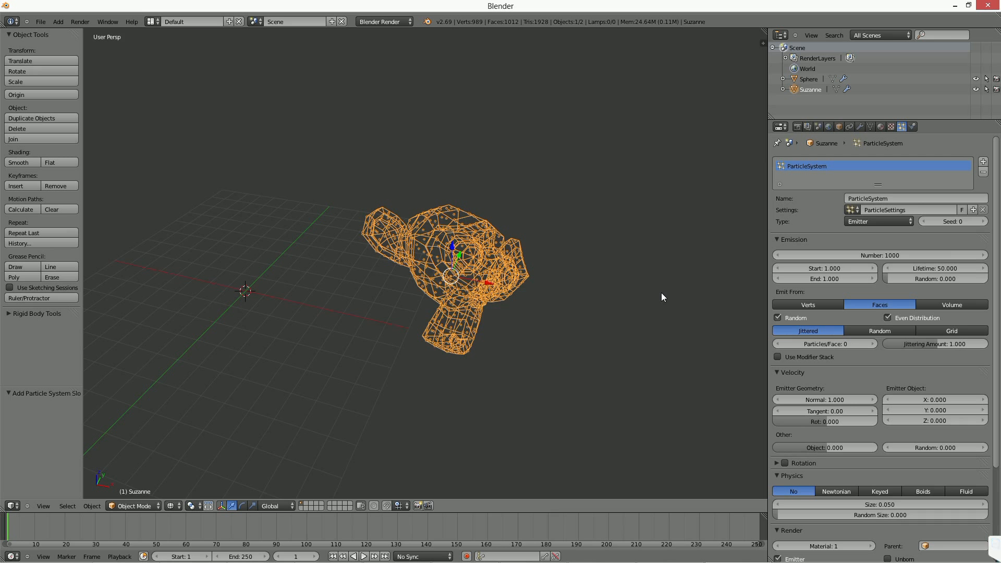
Select the sphere and Suzanne in turn to compare their particle physics settings.
scroll(661, 293, down, 1)
shift+middle_drag(414, 305, 574, 297)
scroll(575, 297, down, 1)
right_click(210, 193)
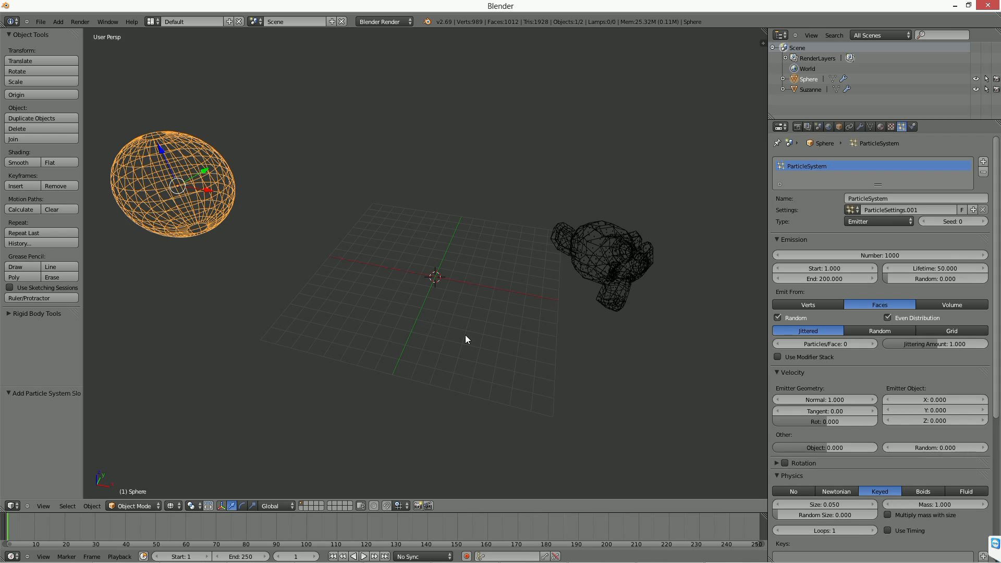
scroll(891, 370, down, 5)
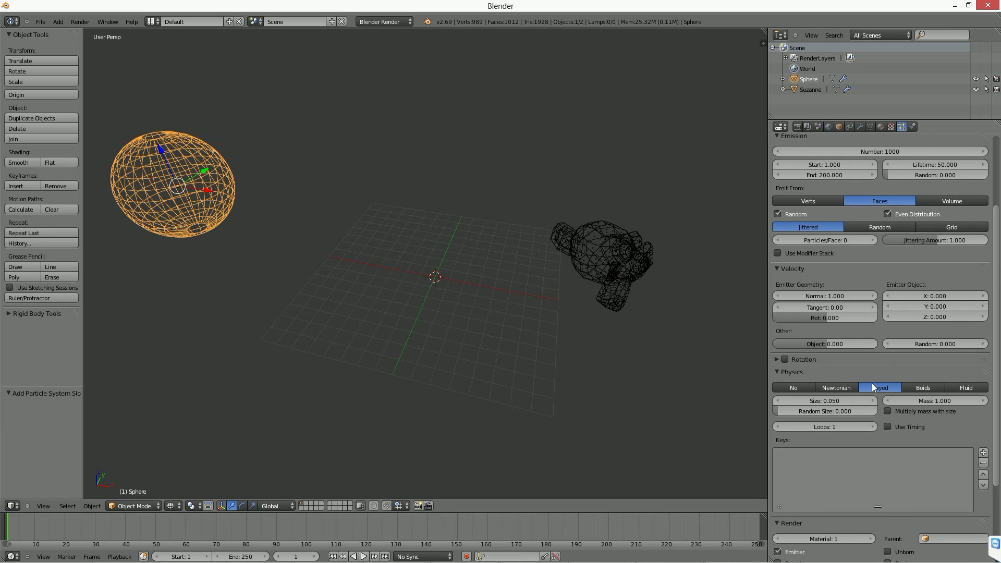
right_click(606, 266)
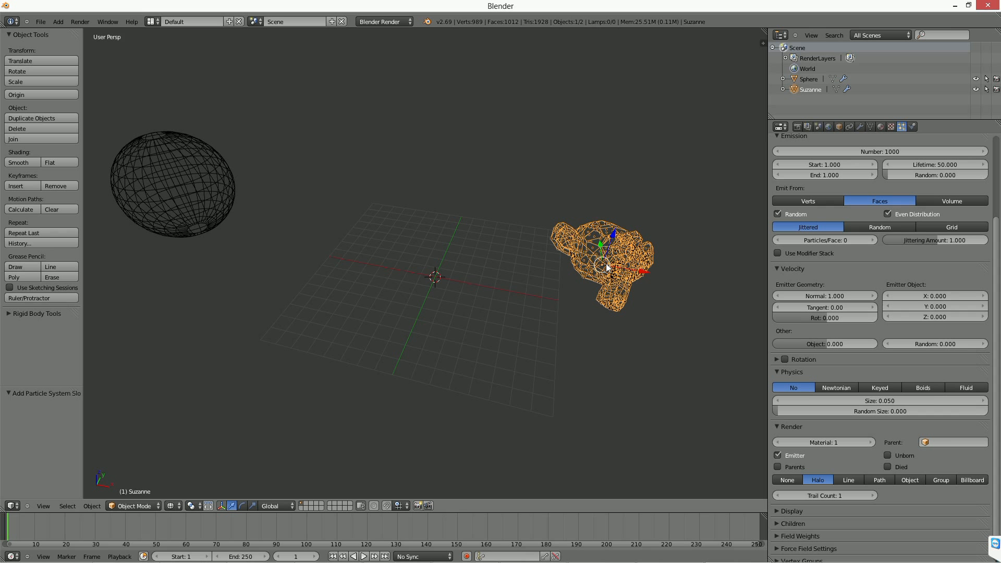
right_click(187, 201)
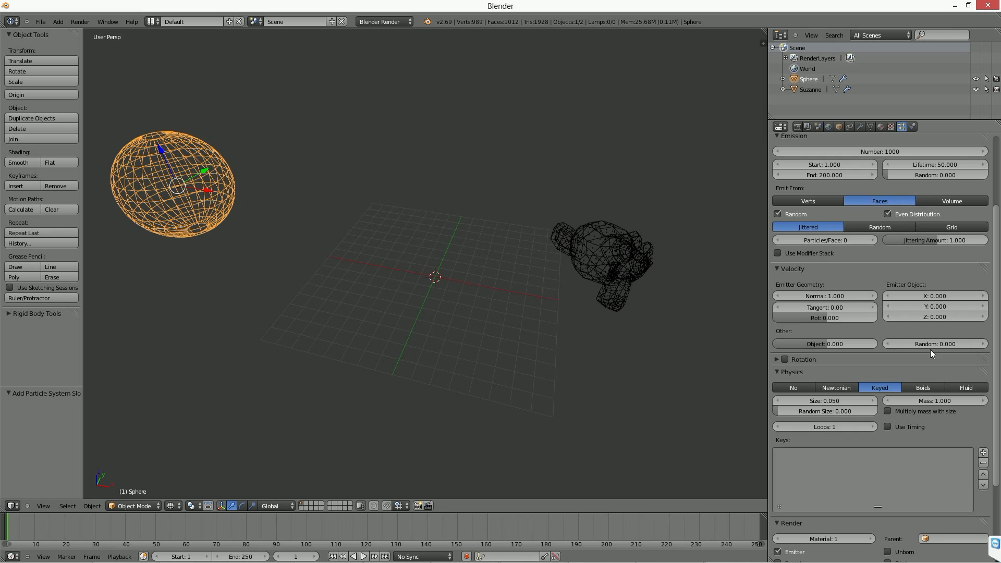
Add two keys to the sphere's keyed particle system and target Suzanne with the second key.
scroll(827, 454, down, 3)
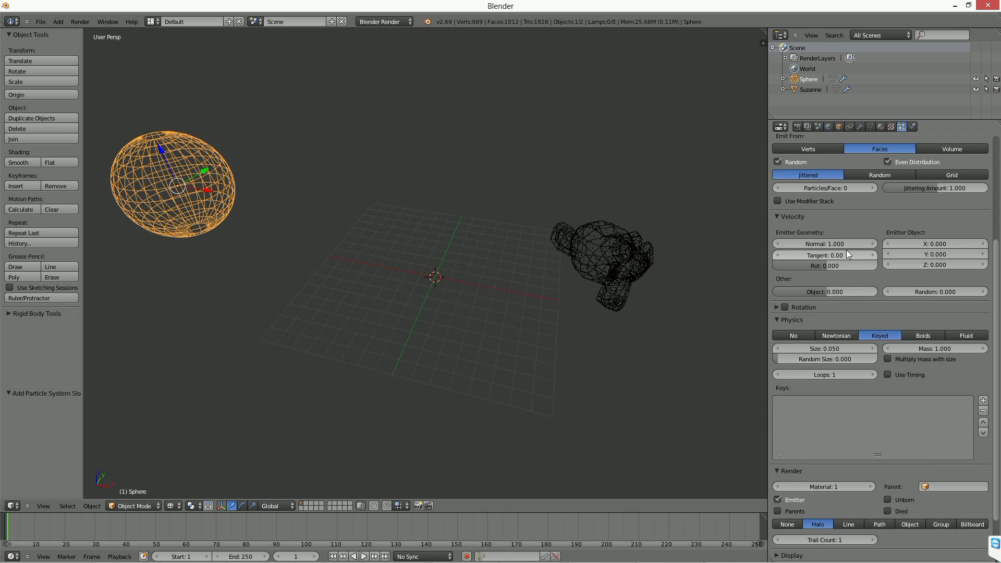
click(982, 400)
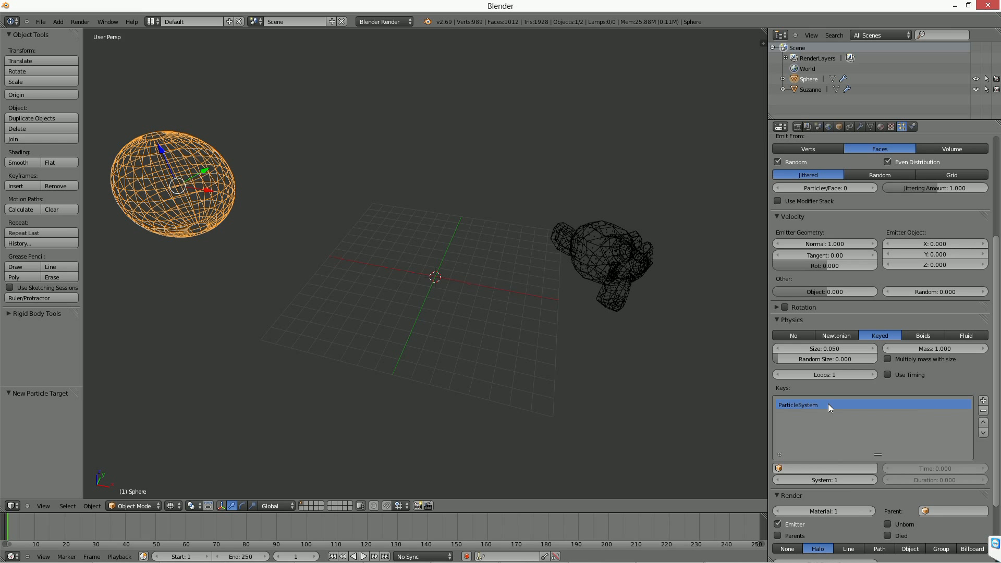
click(983, 400)
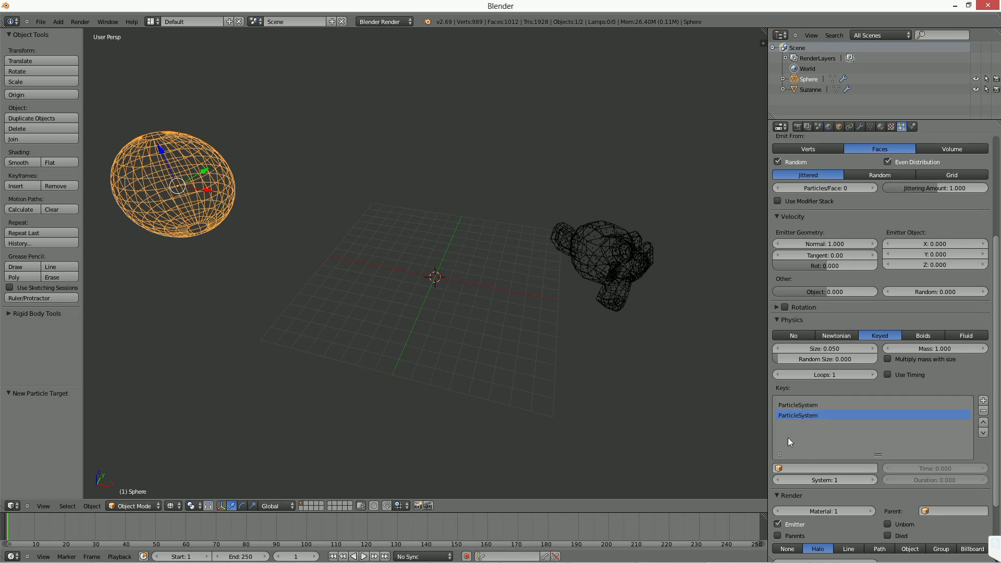
click(798, 468)
click(783, 372)
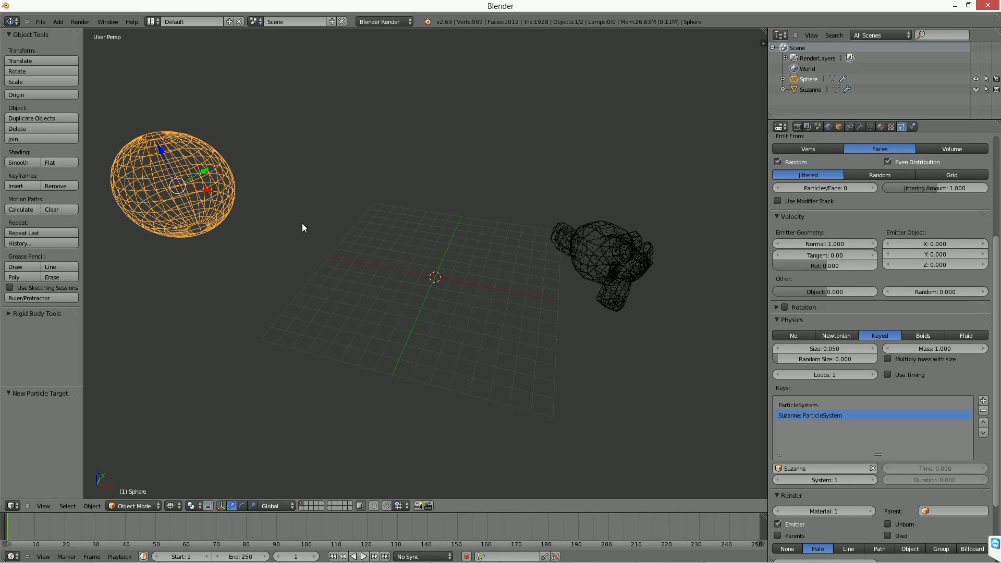
Play the animation to watch how the sphere's keyed particles move, and stop it around frame 67.
key(shift+a)
click(363, 556)
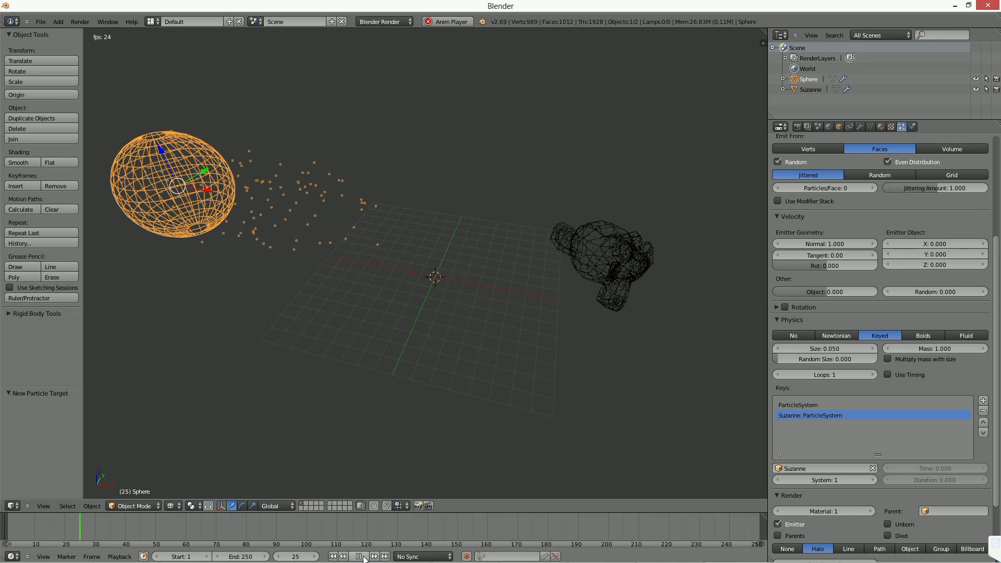
click(359, 556)
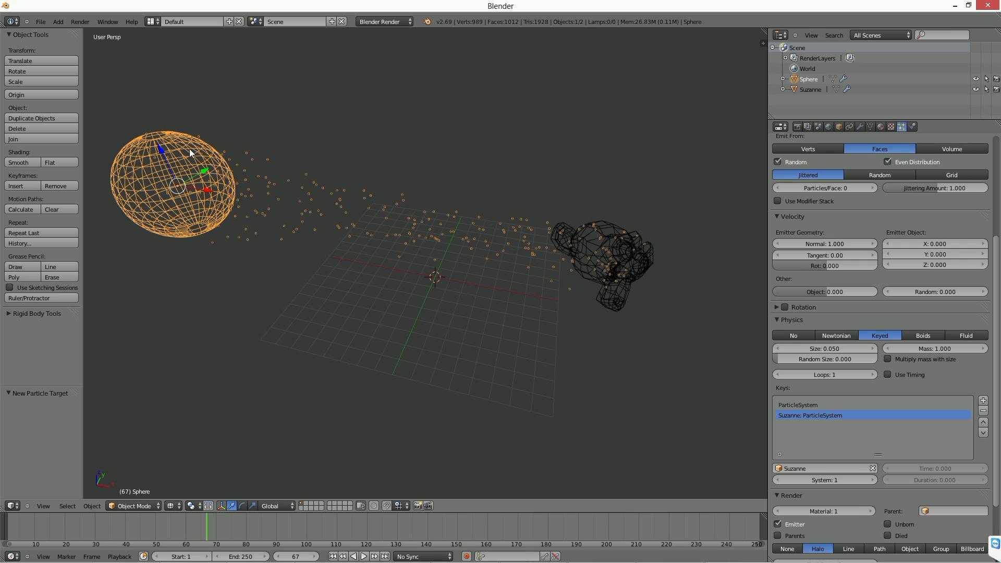
Move Suzanne by X -2.006, Y 3.956 and Z 5.426, and select the sphere to check its particles.
right_click(605, 231)
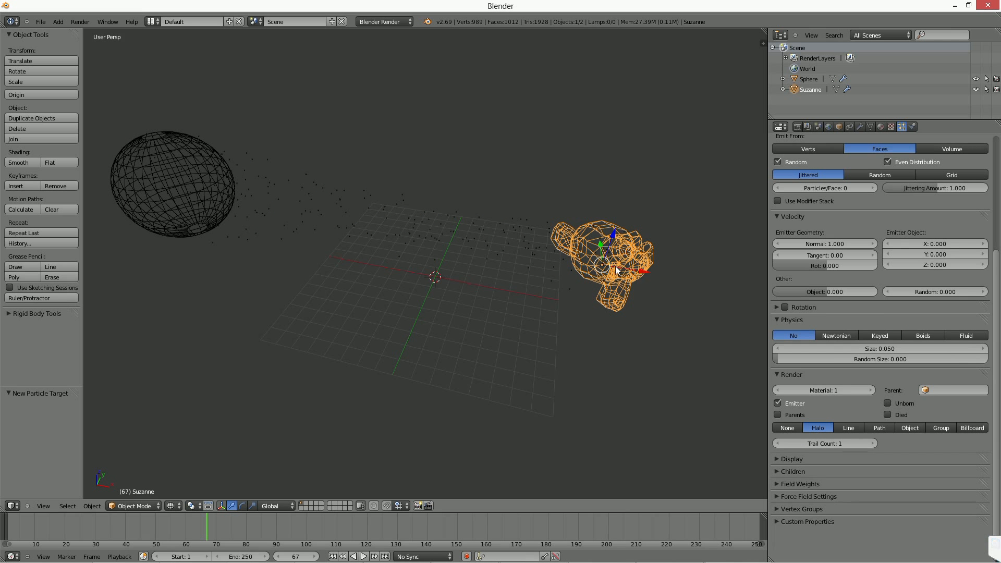
key(g)
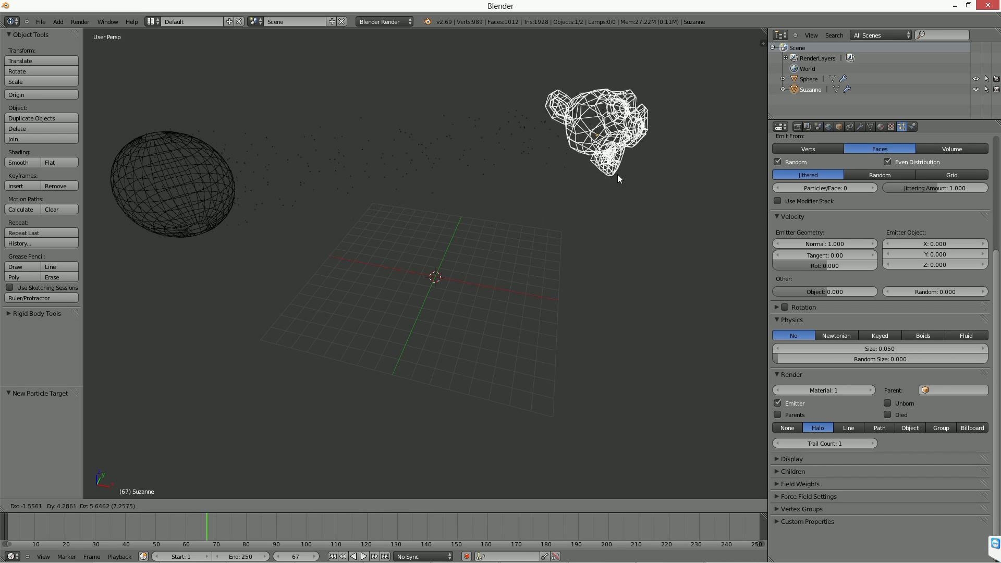
click(541, 177)
right_click(292, 172)
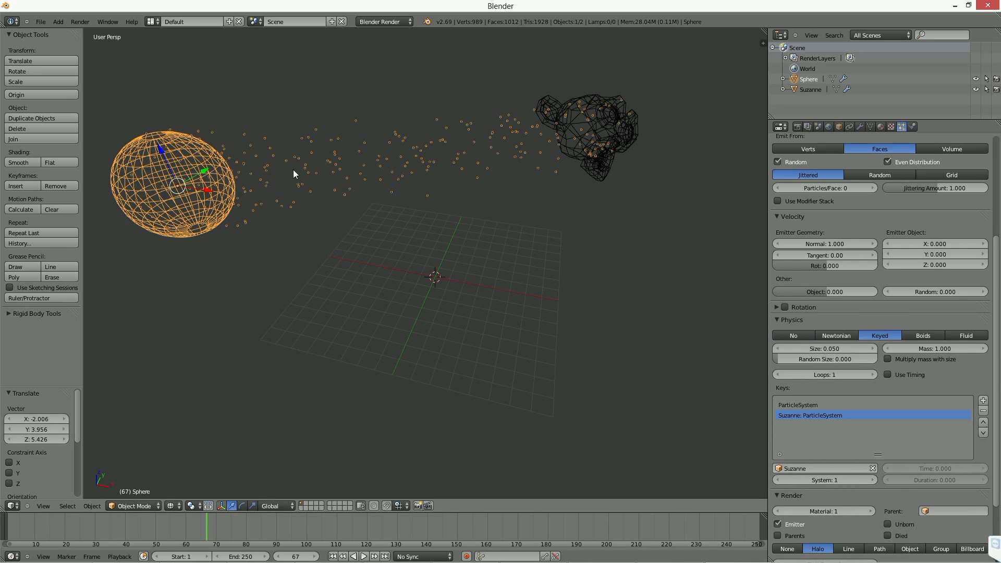
Move Suzanne by X -1.329, Y -0.123 and Z 0.355, and reselect the sphere to view its particle stream.
right_click(599, 140)
key(g)
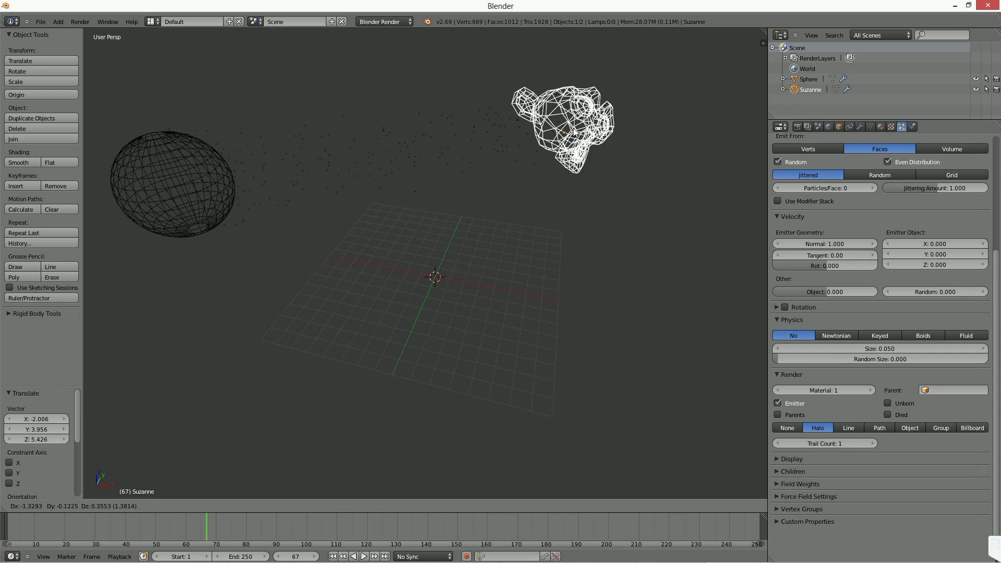
click(573, 132)
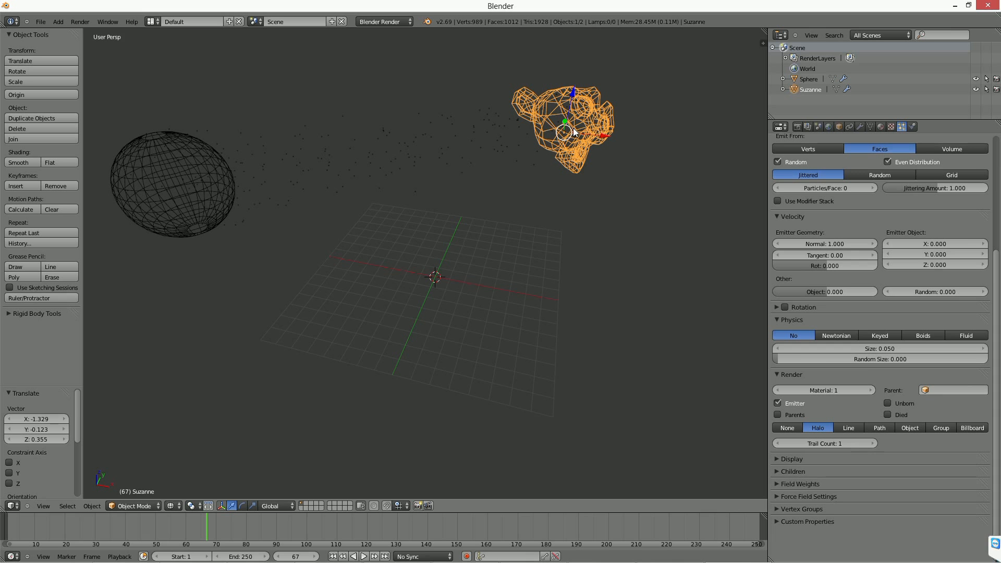
right_click(154, 175)
shift+middle_drag(321, 221, 394, 255)
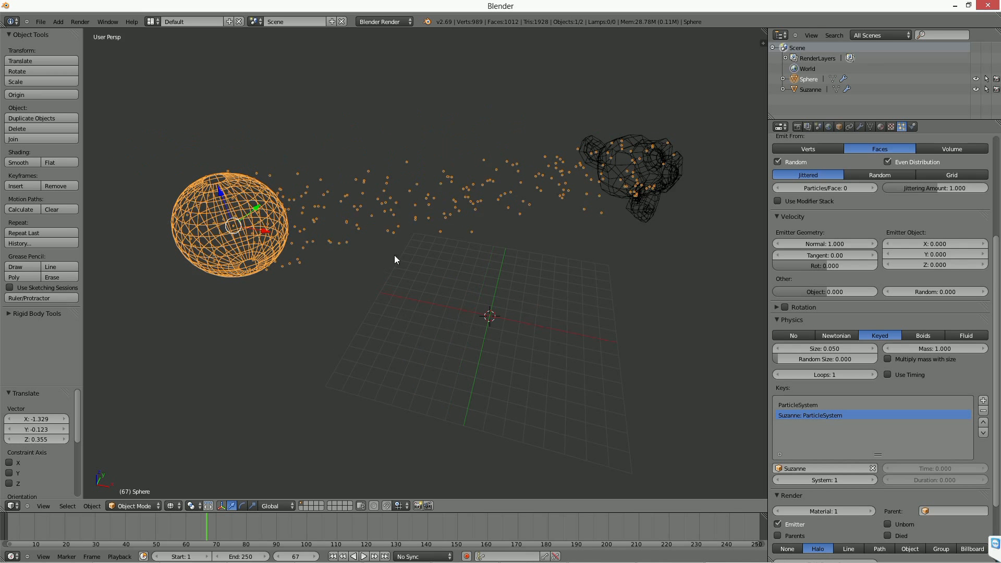
Set the normal emission velocity of the sphere's particles to 15 and scrub through the animation to inspect their path.
scroll(900, 291, up, 4)
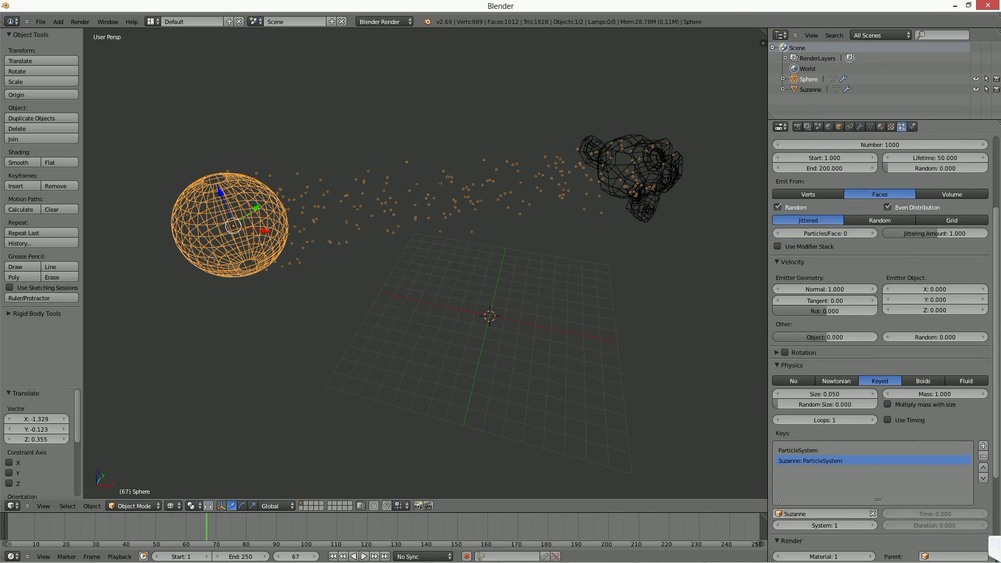
drag(817, 326, 933, 326)
click(825, 325)
text(14.115)
key(Return)
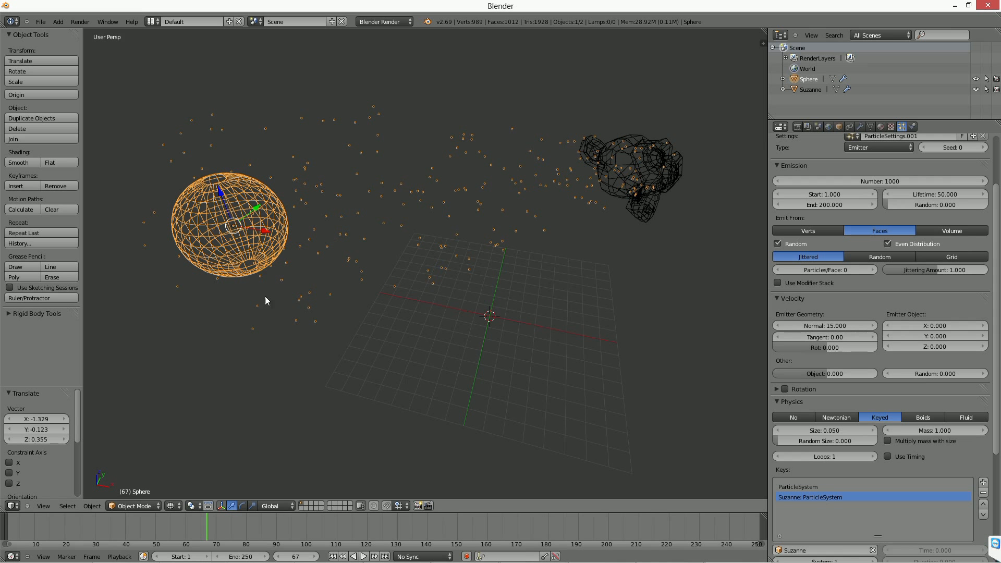
drag(14, 533, 192, 525)
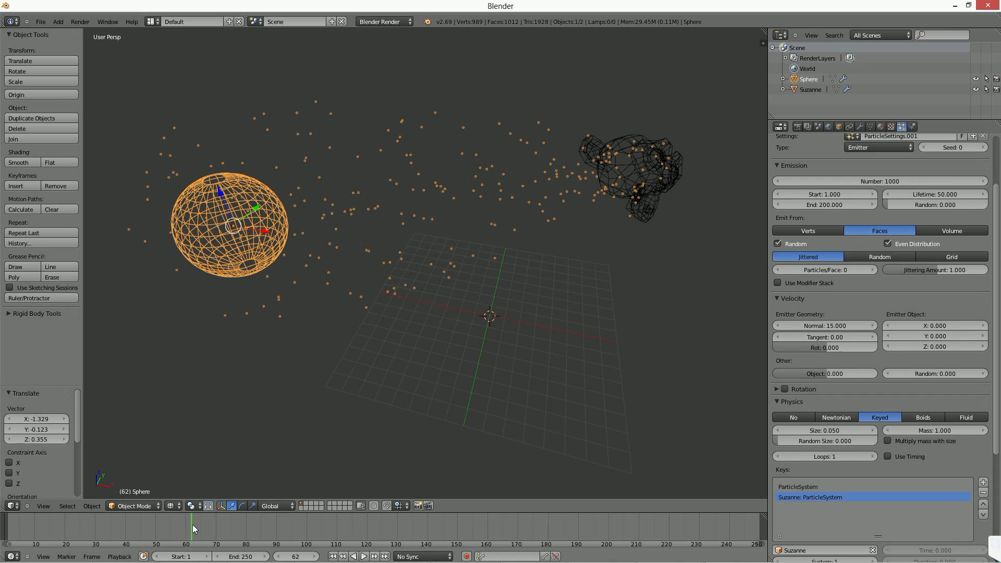
Render the sphere's particles as lines with Speed enabled and a tail of 0.050, and scrub the animation to frame 60.
scroll(933, 374, down, 1)
scroll(852, 340, down, 5)
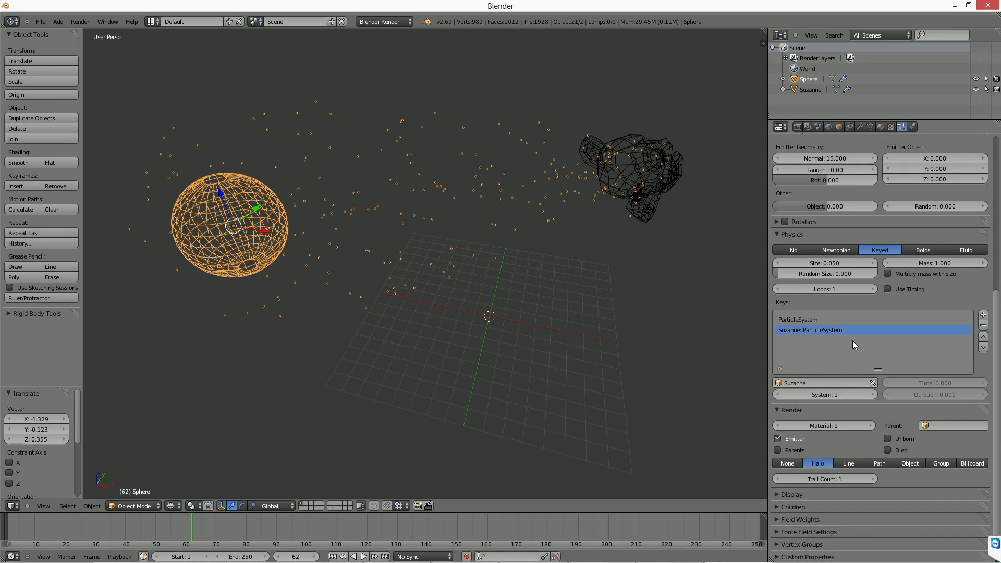
click(848, 463)
click(903, 476)
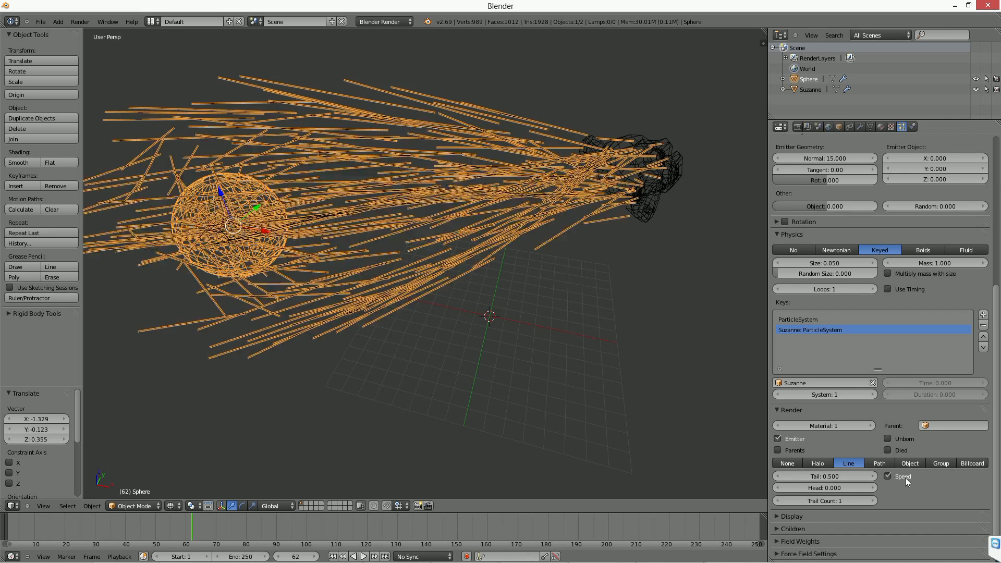
drag(849, 477, 614, 476)
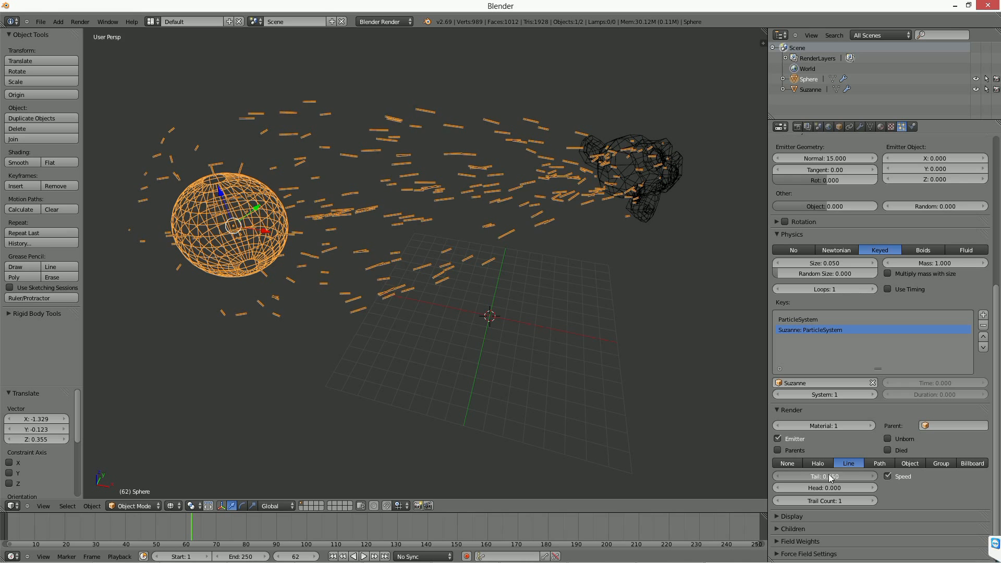
drag(20, 525, 189, 525)
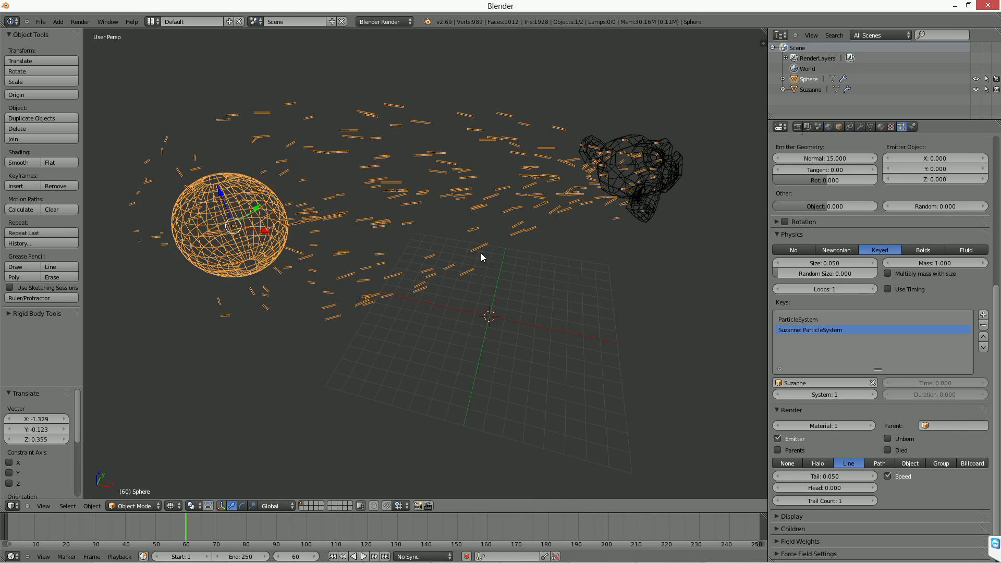
Add a cube at the scene's origin, hide the transform manipulator and scale the cube to 0.621.
middle_drag(481, 252, 440, 260)
key(shift+a)
mouse_move(441, 261)
click(507, 264)
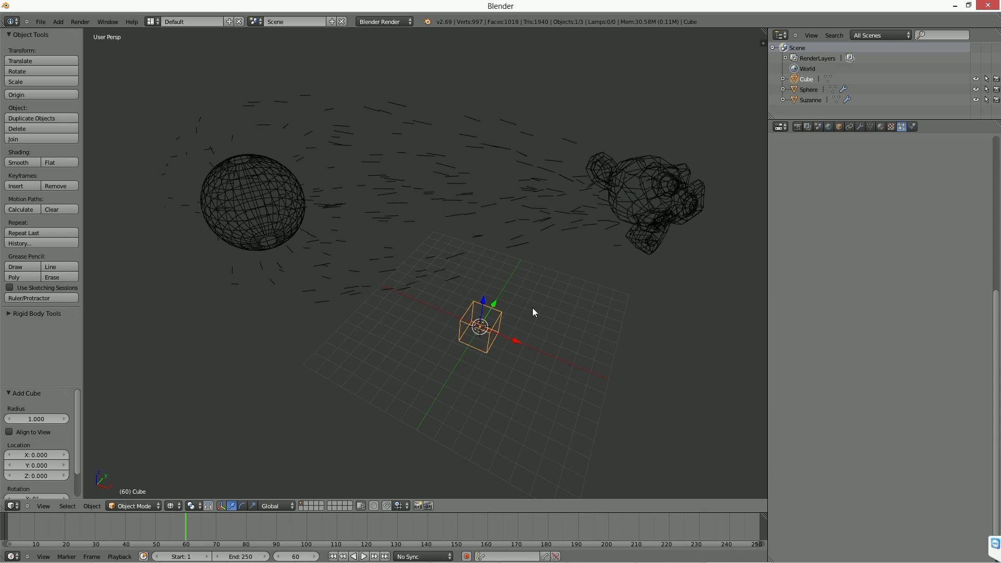
key(ctrl+space)
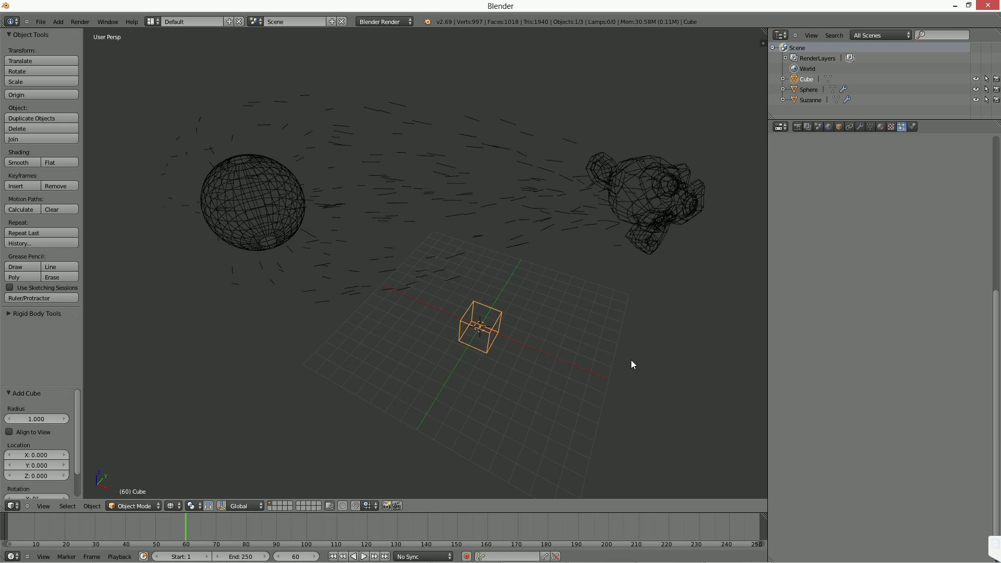
key(s)
click(593, 351)
Render the sphere's particles as objects, using the cube as the dupli object.
right_click(304, 218)
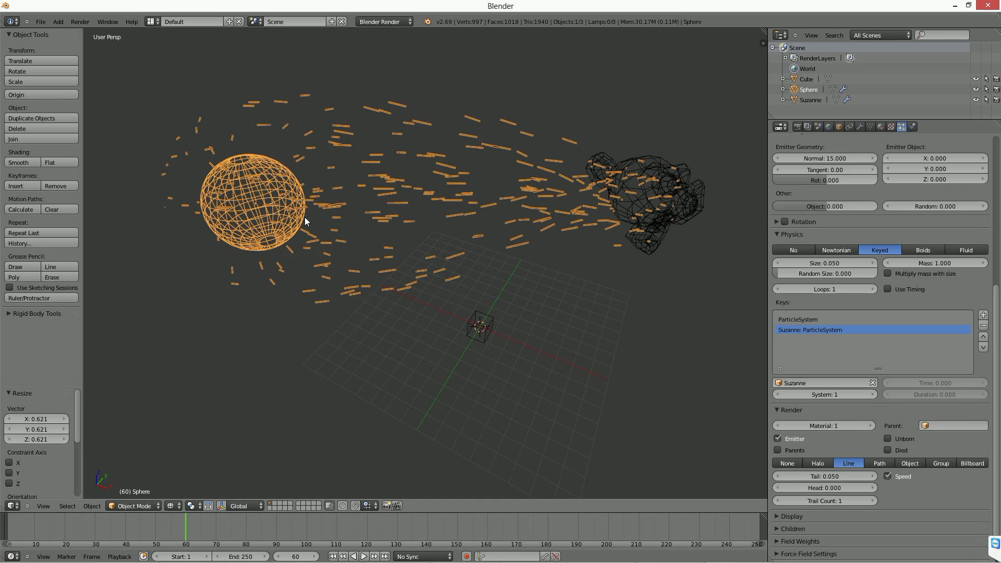
click(916, 464)
click(912, 478)
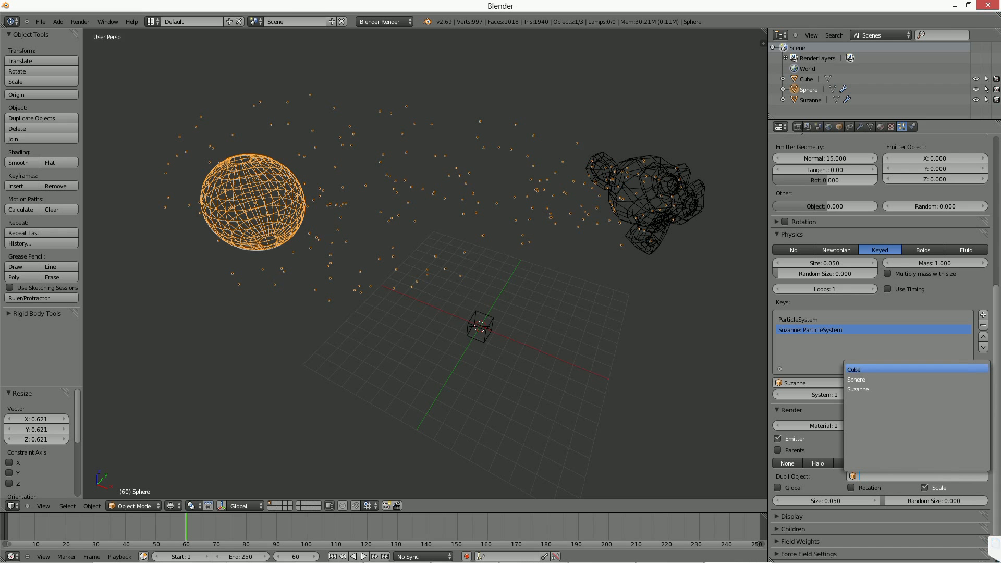
click(878, 369)
Scale up the cube that serves as the particle object.
right_click(472, 338)
key(s)
click(534, 345)
Try resizing the cube once more and undo that resize.
right_click(213, 205)
right_click(462, 321)
key(s)
click(491, 338)
key(ctrl+z)
Move the cube 11.219 units along the global X axis.
key(g)
key(x)
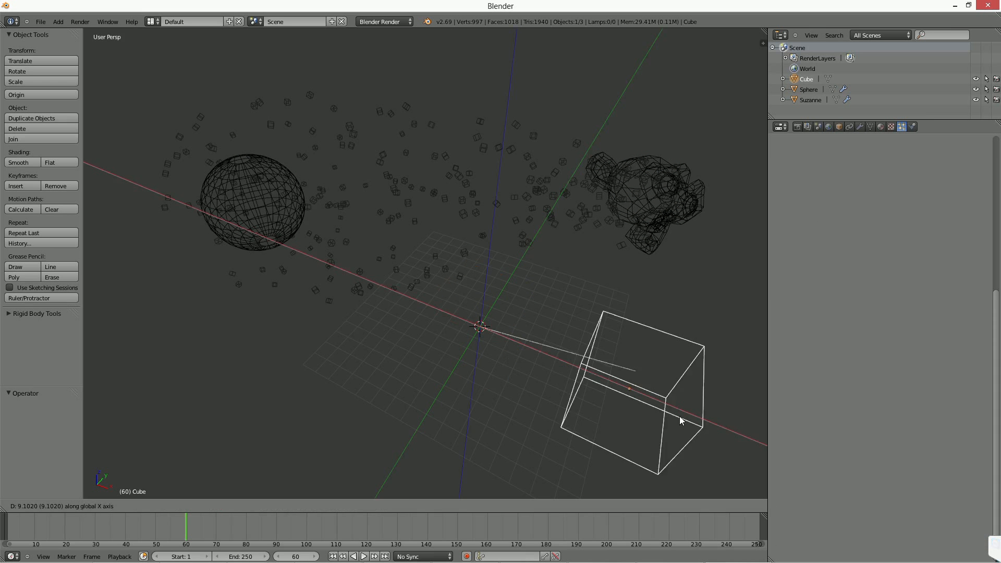
click(723, 433)
Switch the viewport to solid shading, increase the render size of the sphere's cube particles, and select Suzanne.
right_click(295, 229)
key(z)
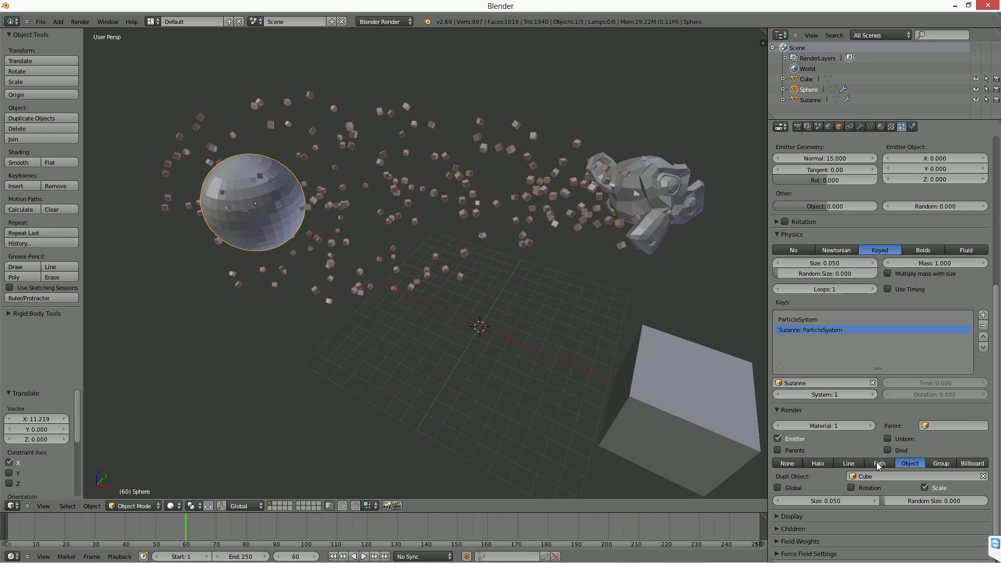
mouse_move(825, 501)
mouse_down()
mouse_move(886, 501)
mouse_move(830, 501)
mouse_move(839, 501)
mouse_up()
right_click(681, 186)
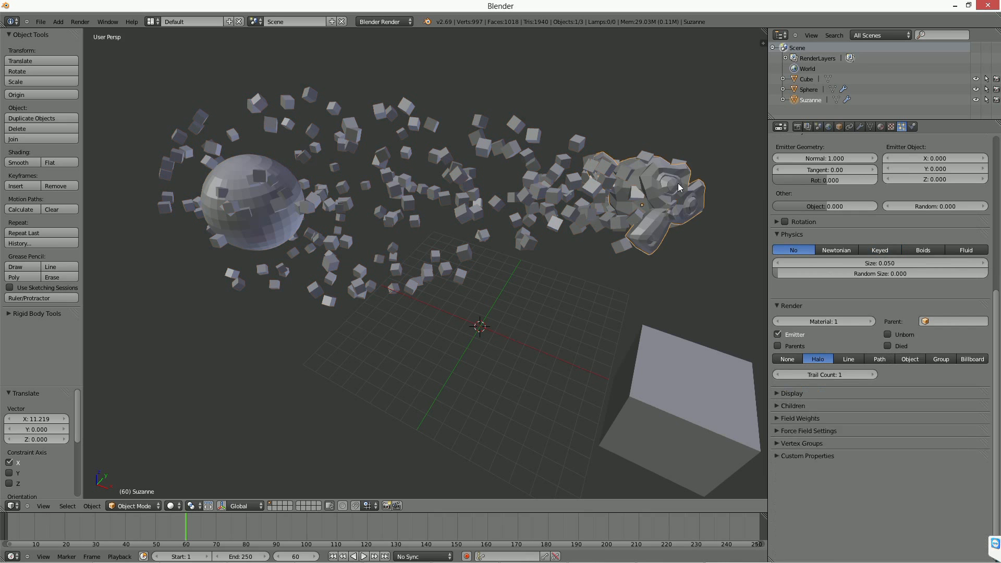
Hide Suzanne in the viewport, preview the particle animation, and select the sphere.
click(975, 100)
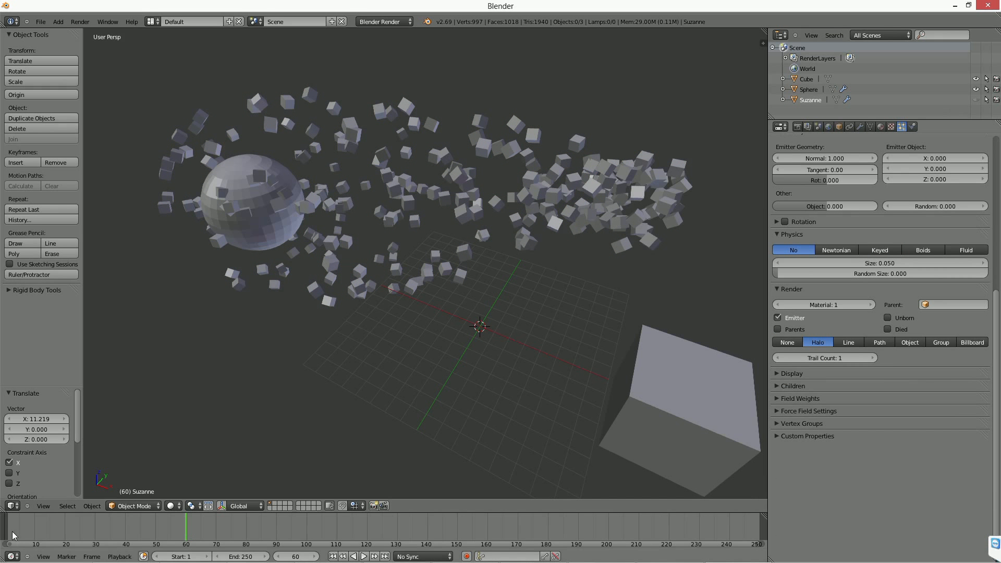
click(35, 537)
key(alt+a)
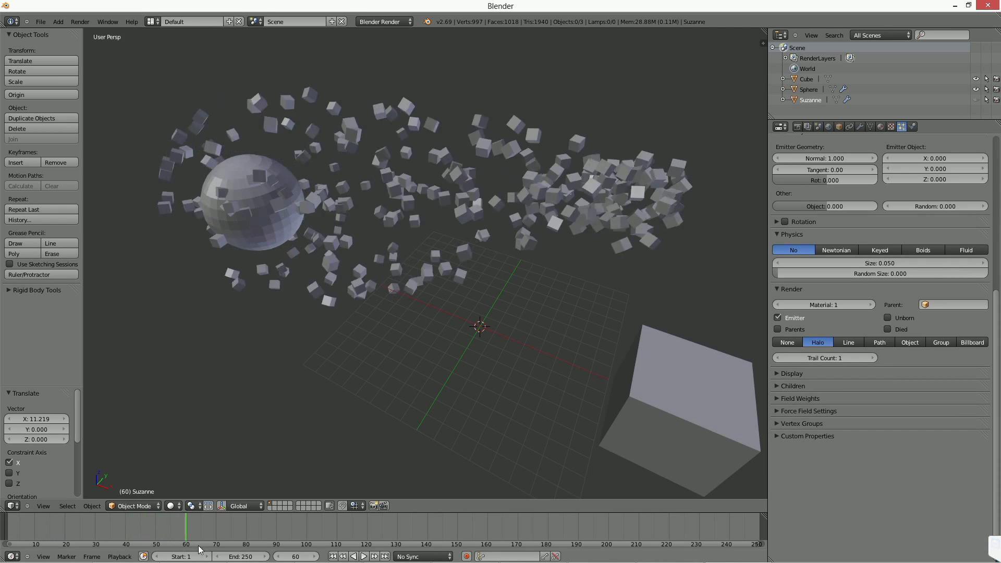
right_click(217, 198)
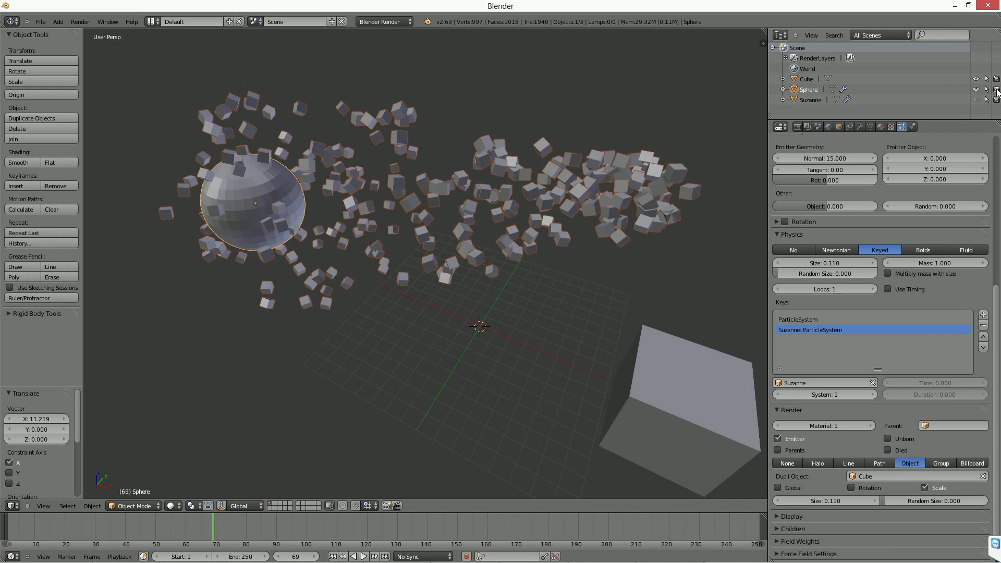
Toggle the sphere's viewport visibility and its particles' Emitter option off and back on, and scrub the timeline to frame 58.
click(975, 89)
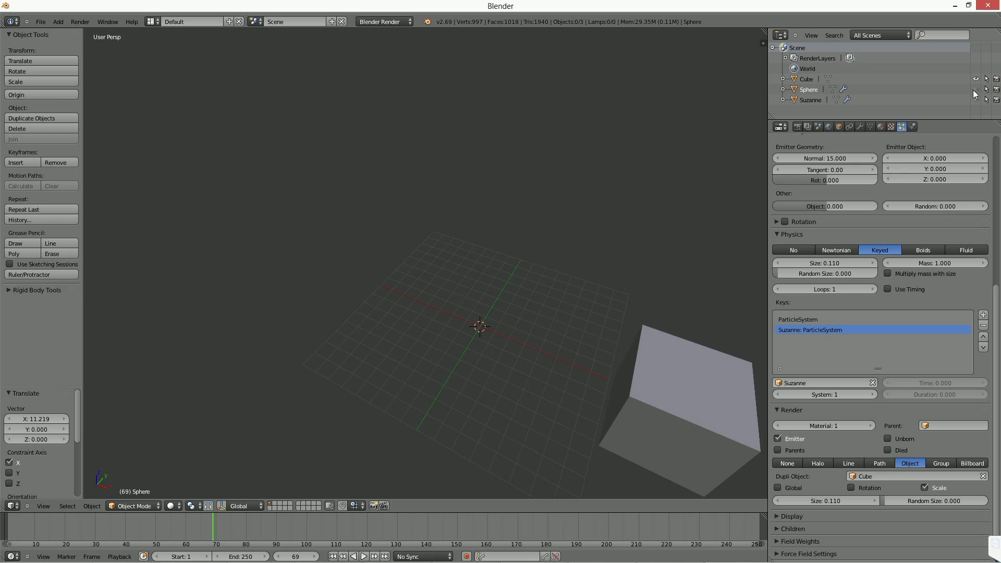
click(975, 89)
click(787, 439)
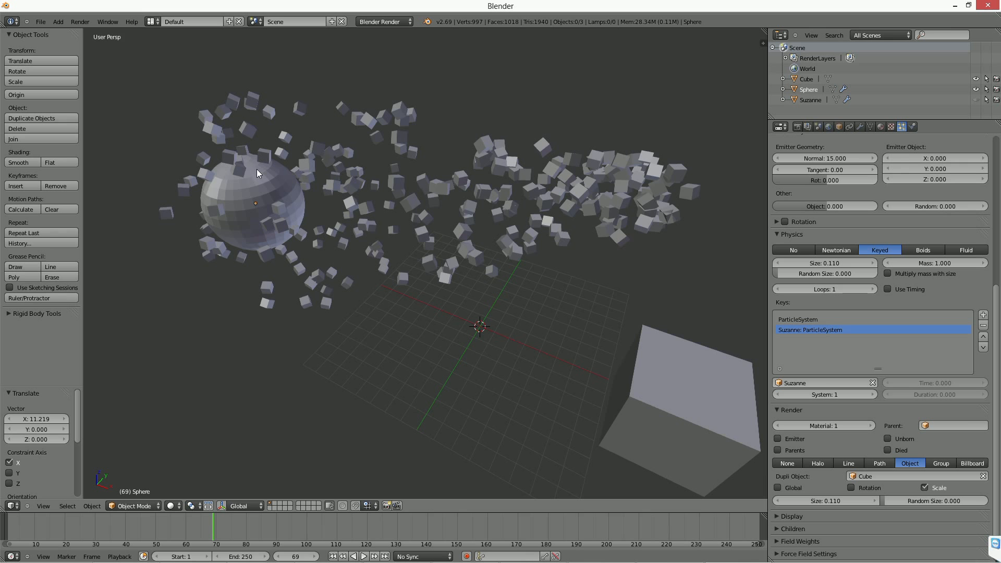
click(803, 437)
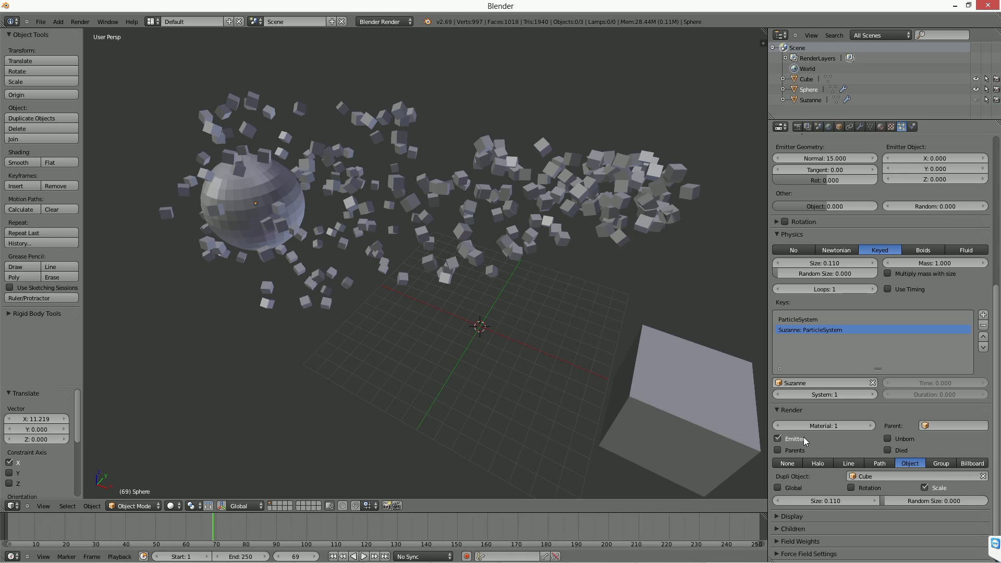
drag(99, 530, 180, 537)
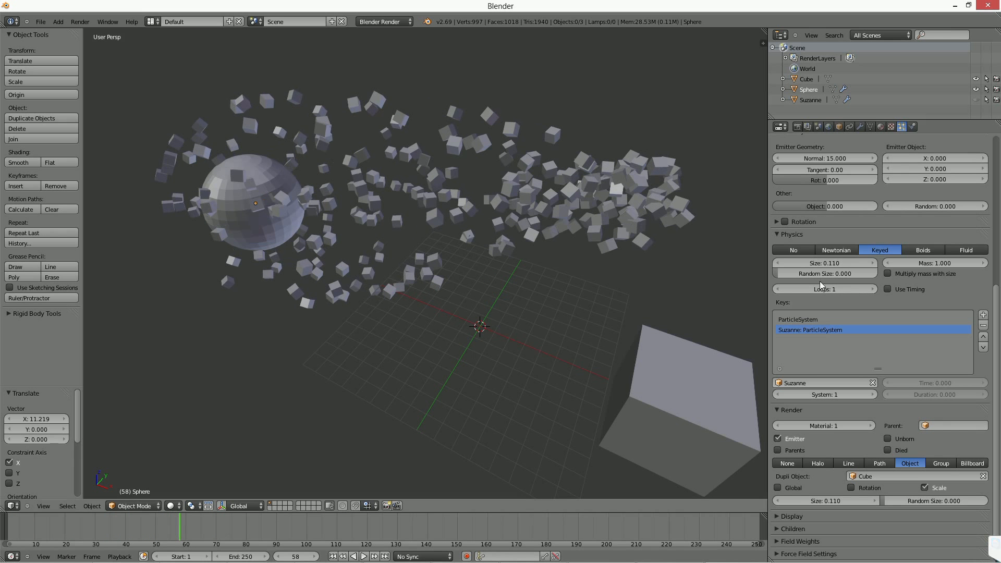
Set the lifetime of the sphere's particles to 20.
scroll(887, 188, up, 11)
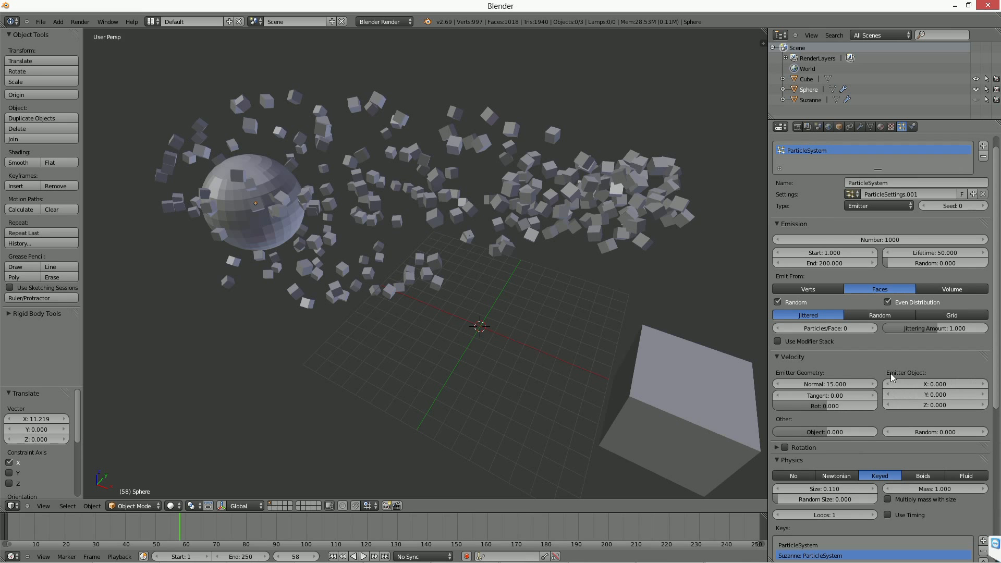
mouse_move(937, 250)
mouse_down()
mouse_move(912, 250)
mouse_move(937, 251)
mouse_up()
click(938, 252)
text(20)
key(Return)
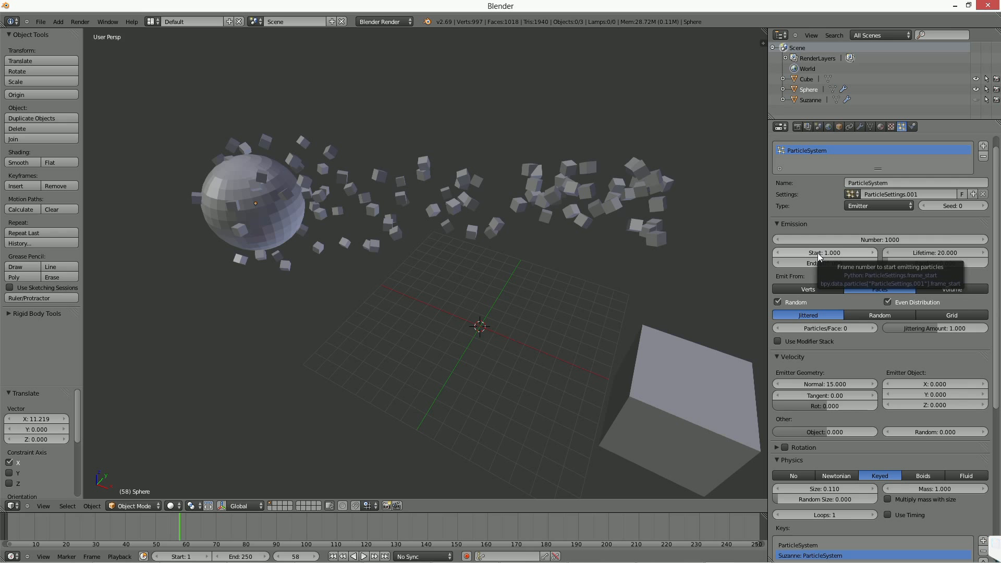
Try a particle lifetime of 100 and scrub the animation to frame 109.
click(934, 253)
text(100)
key(Return)
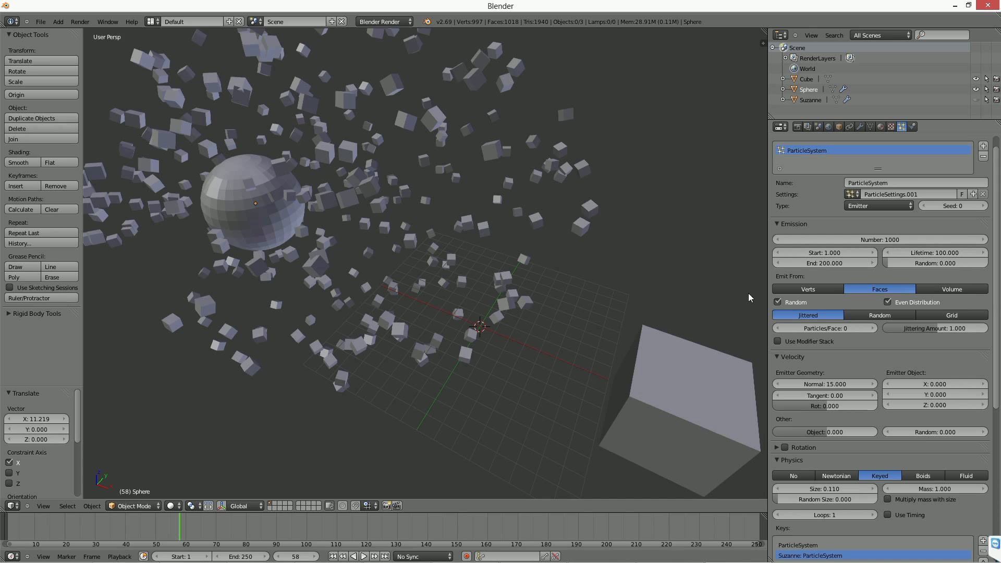
drag(14, 538, 334, 536)
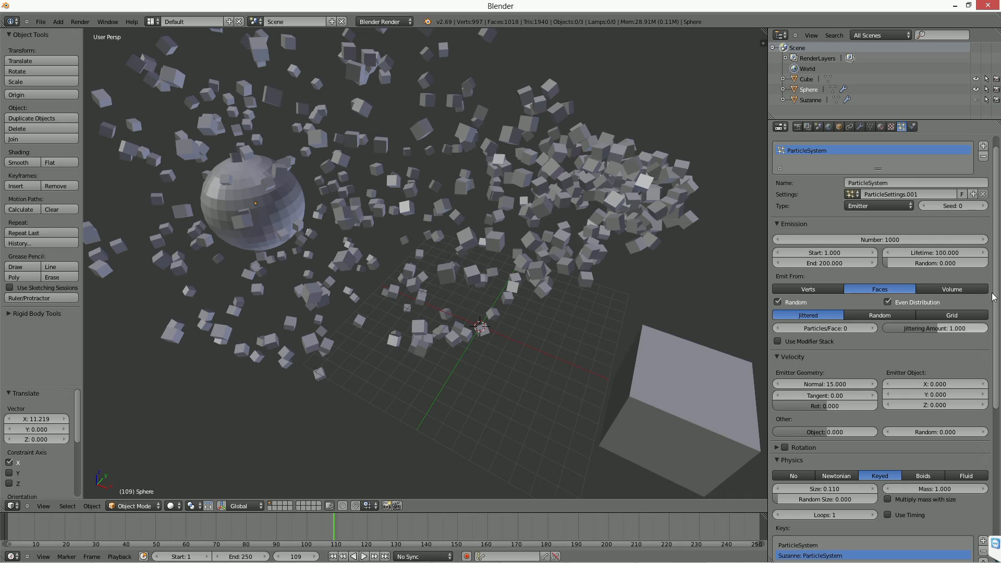
Set the particle lifetime to 50.
click(934, 253)
text(50)
key(Return)
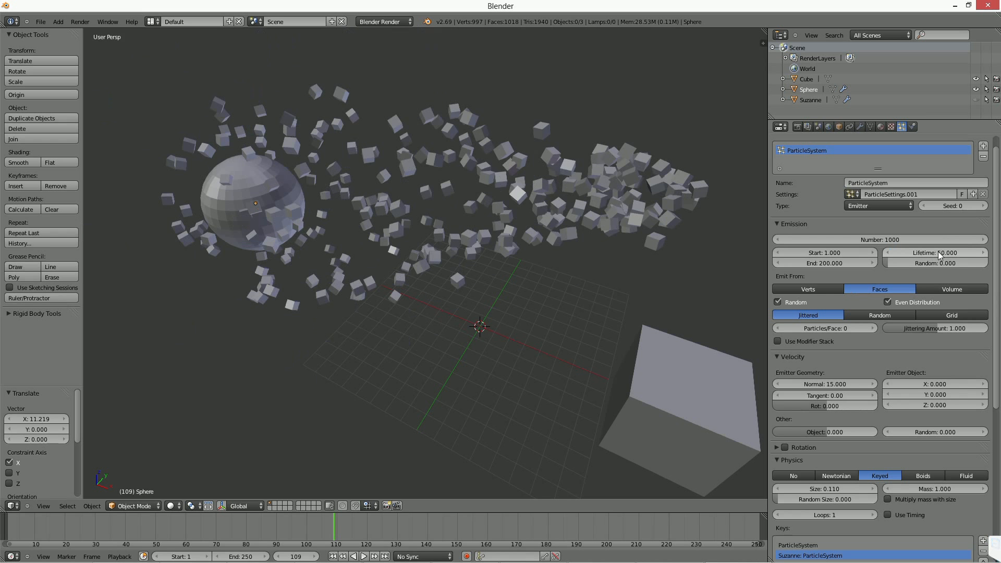
Enable rendering of died particles for the sphere's system and scrub the timeline to preview it.
scroll(893, 423, down, 8)
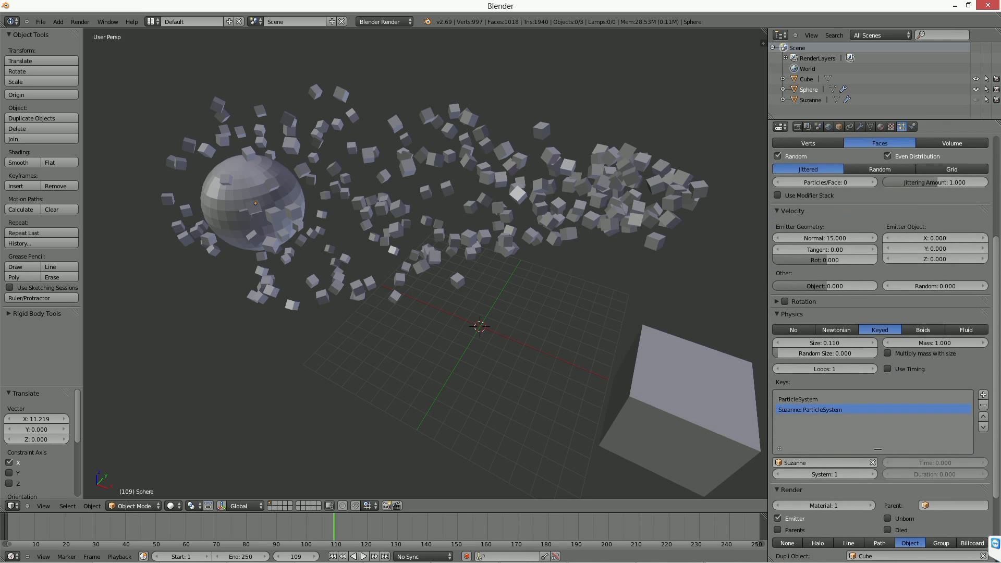
scroll(893, 423, down, 3)
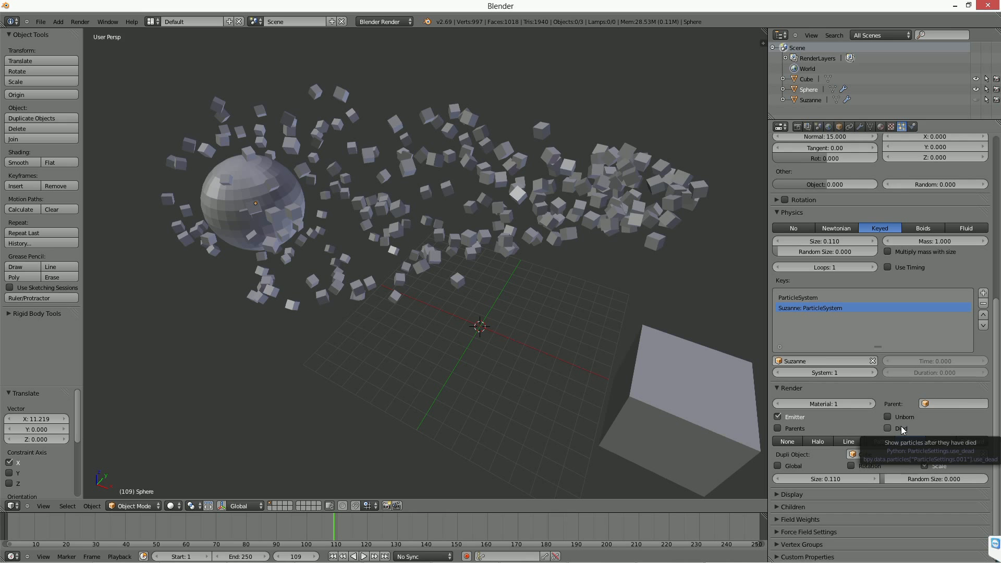
click(888, 428)
drag(21, 535, 440, 532)
Select the sphere, reduce its particle size to 0.050, and scrub the animation to frame 206.
right_click(246, 212)
mouse_move(823, 479)
mouse_down()
mouse_move(798, 479)
mouse_move(808, 479)
mouse_up()
drag(571, 530, 627, 533)
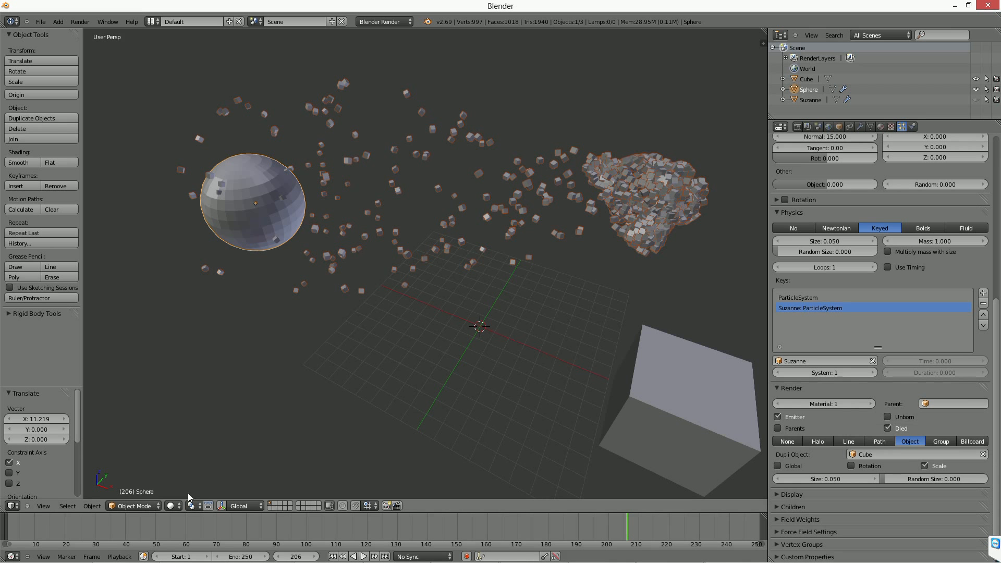
Enable rendering of unborn particles and scrub the animation through to frame 250.
click(167, 528)
click(907, 416)
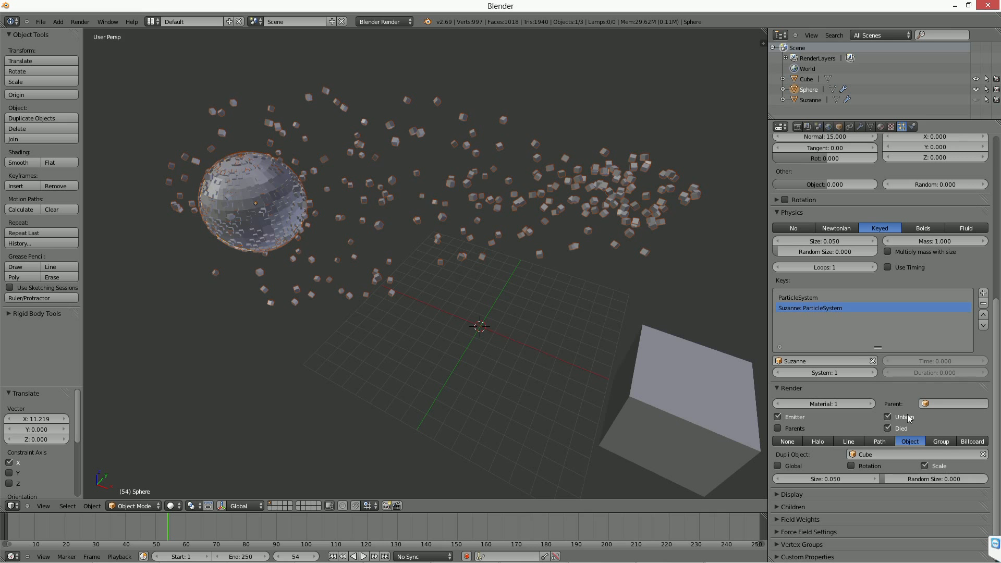
drag(36, 518, 191, 534)
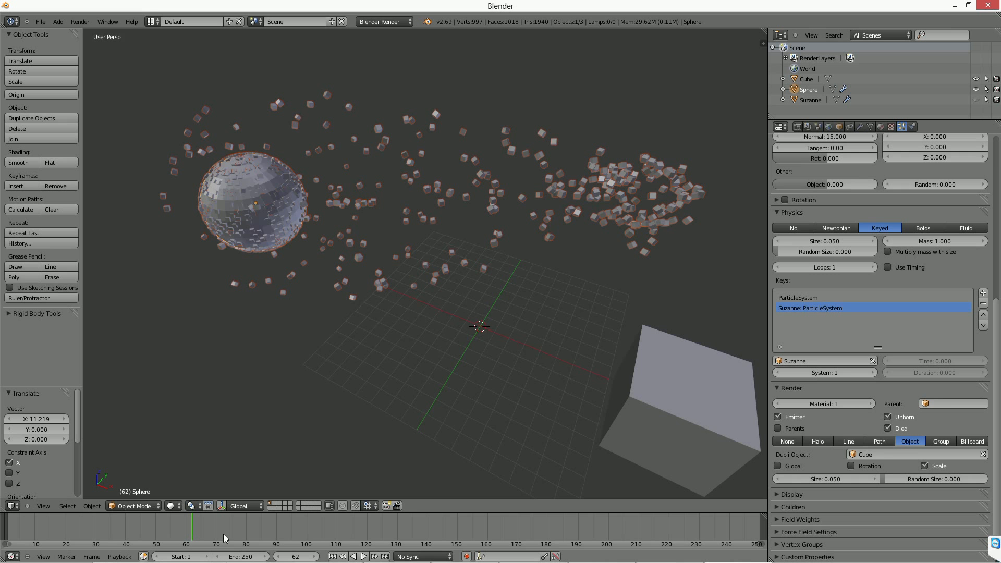
drag(369, 529, 757, 532)
Examine the cubes gathered in Suzanne's shape and the empty sphere from several angles.
middle_drag(658, 228, 595, 282)
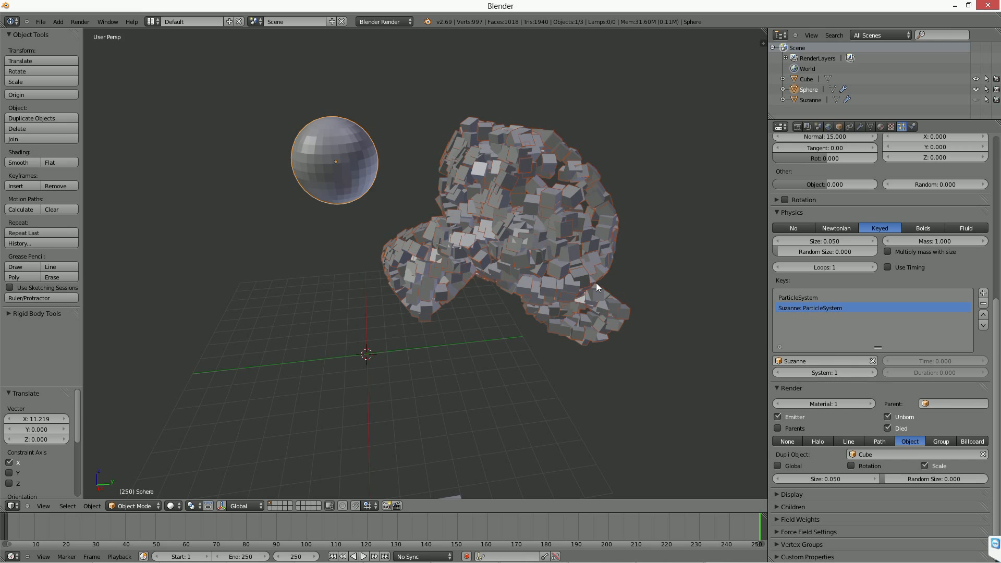
middle_drag(261, 243, 254, 150)
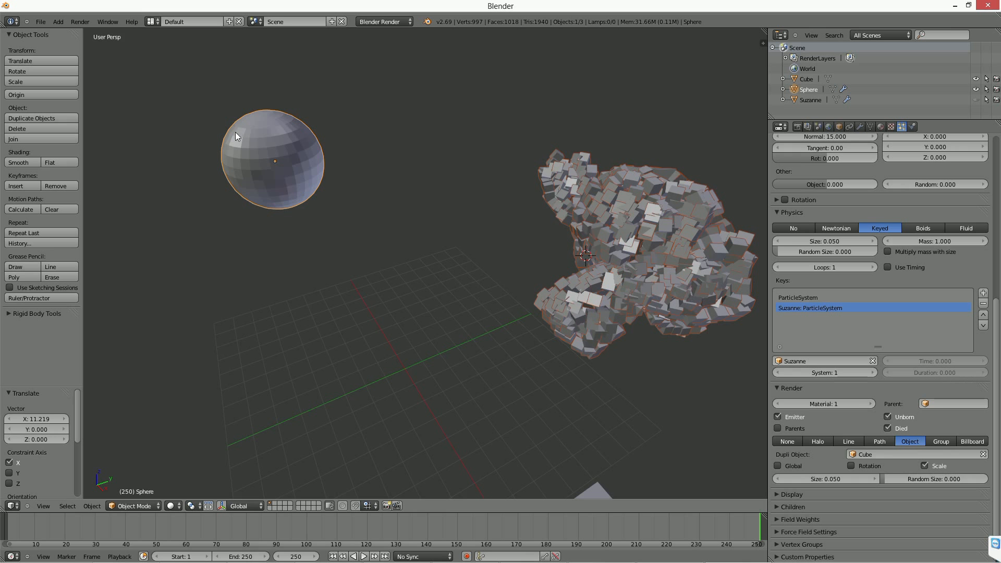
scroll(358, 214, down, 3)
middle_drag(358, 213, 378, 226)
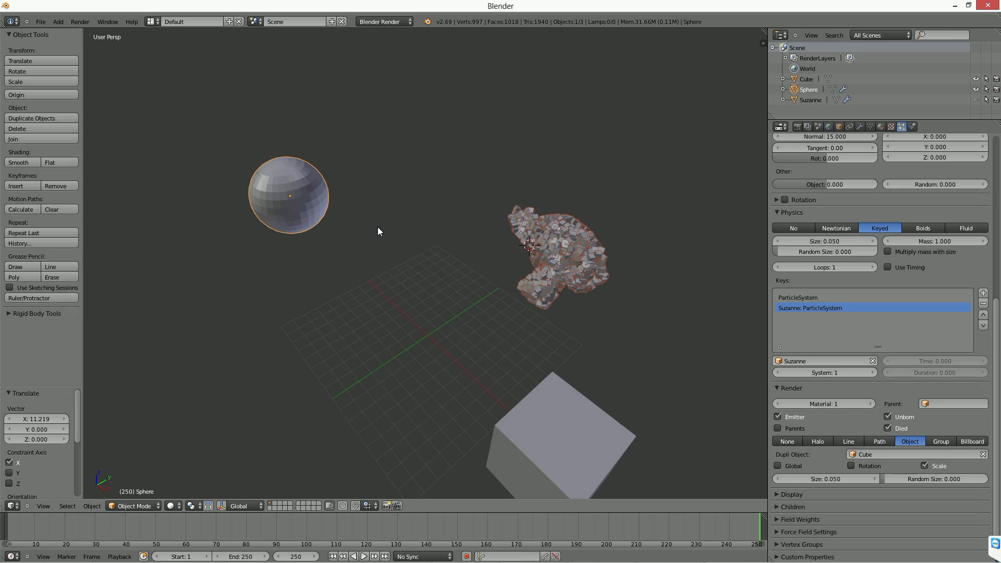
key(Home)
scroll(409, 255, up, 3)
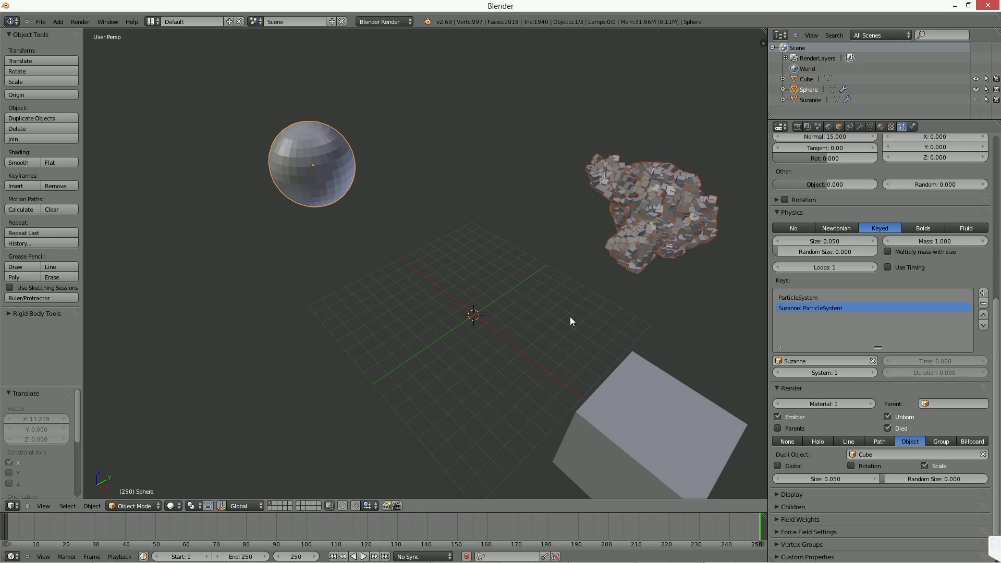
Show the viewport's Display settings and switch Only Render on and off again.
key(n)
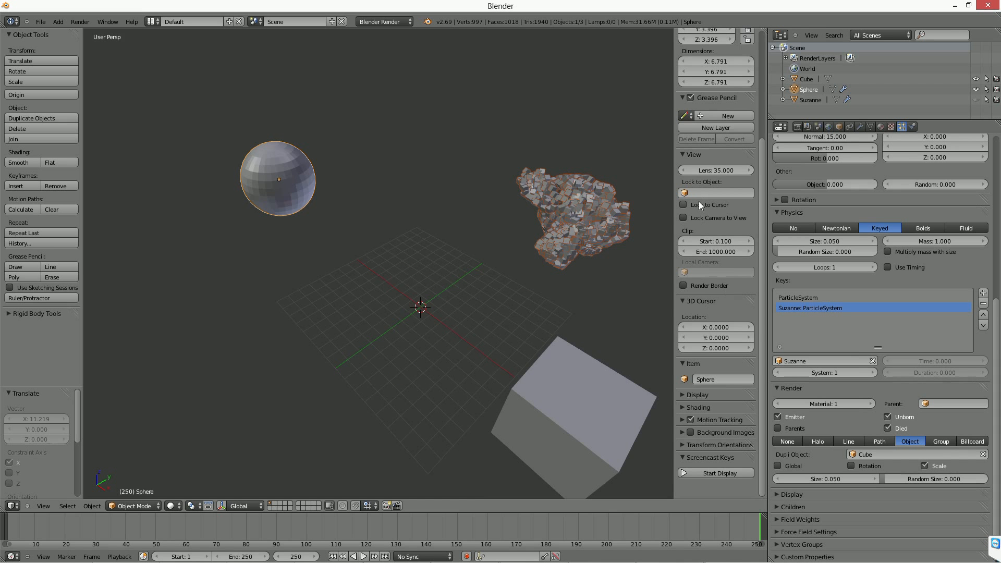
click(696, 394)
click(699, 411)
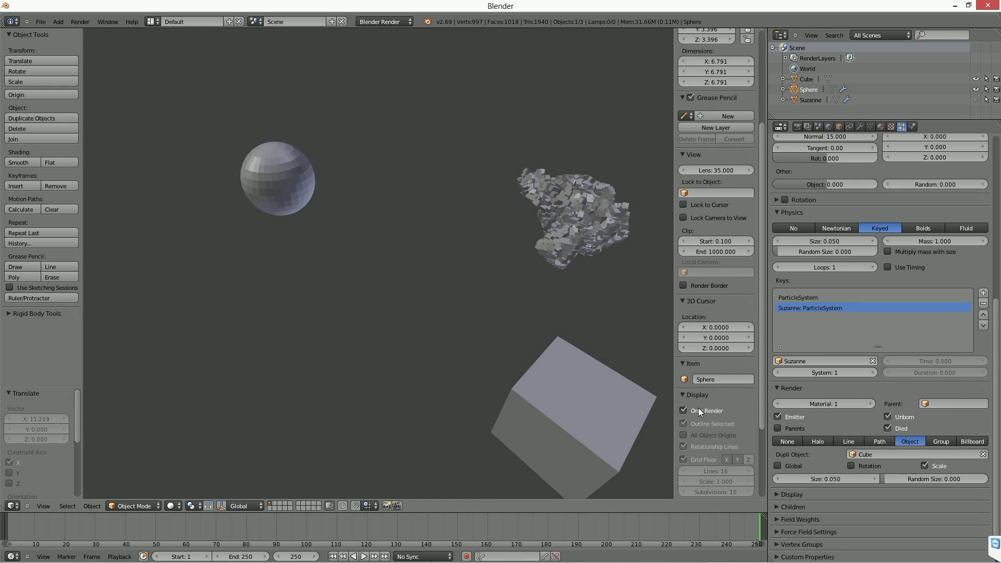
click(699, 408)
Disable the Emitter option for the sphere's particles and toggle Only Render to compare the viewport display.
click(801, 416)
click(721, 413)
click(721, 414)
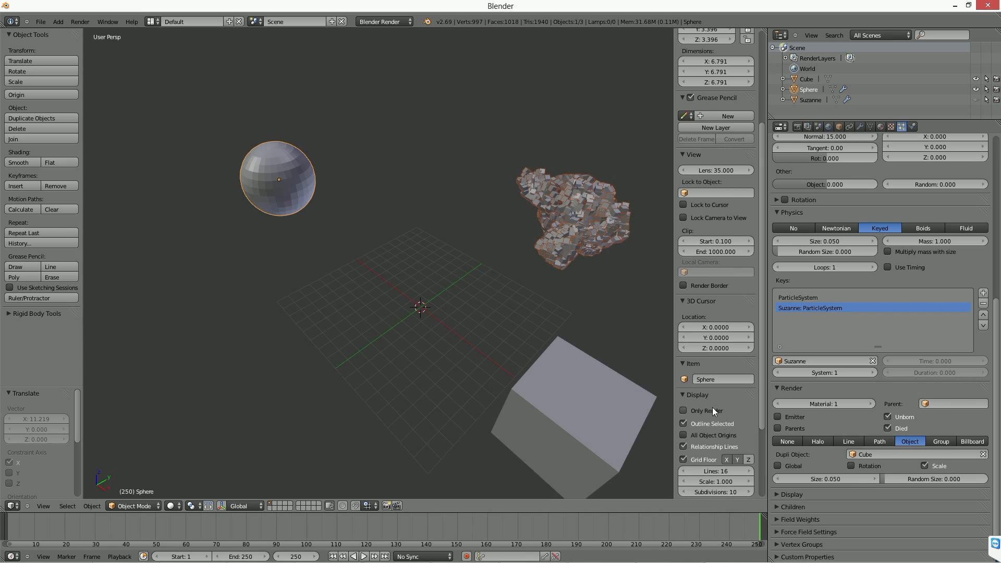
click(702, 411)
click(701, 411)
click(714, 412)
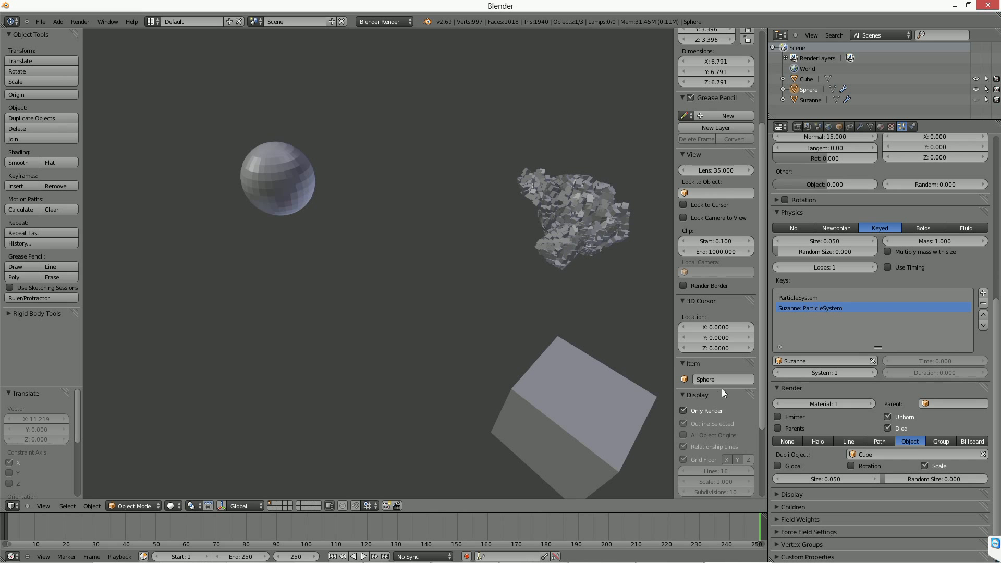
click(702, 411)
Preview the scene with Only Render once more, turn it off, and enable the Emitter option.
middle_drag(369, 223, 403, 238)
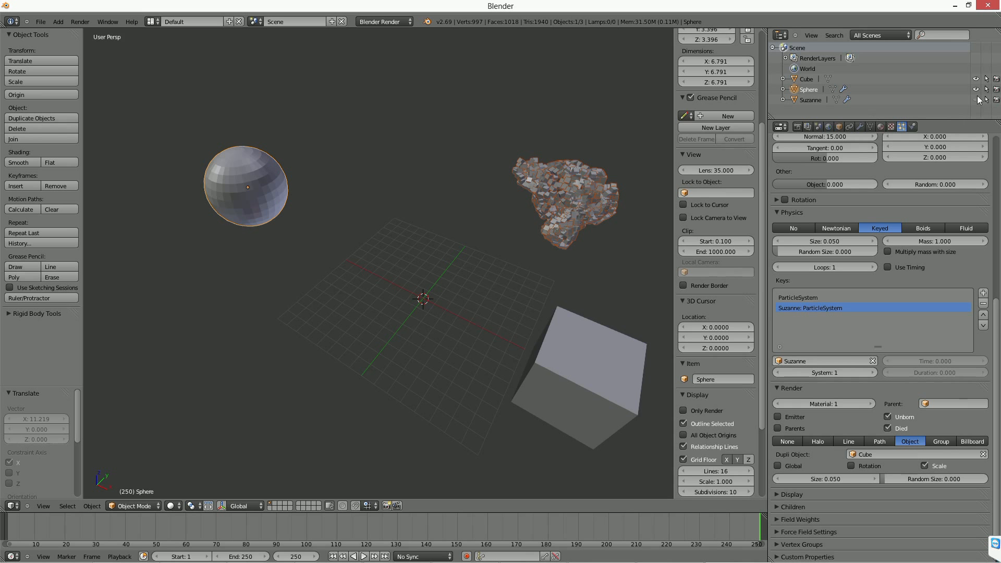
click(684, 410)
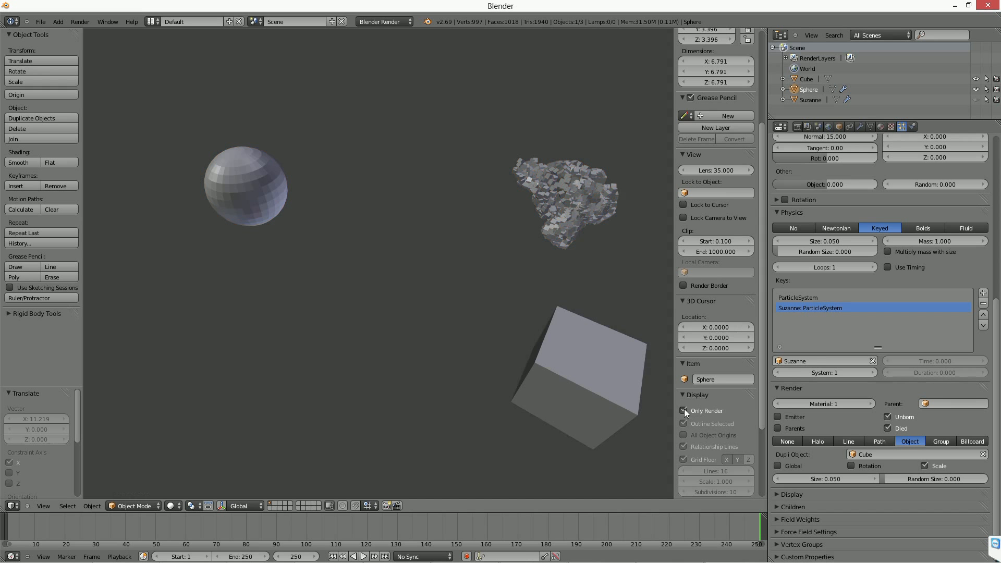
middle_drag(283, 220, 365, 216)
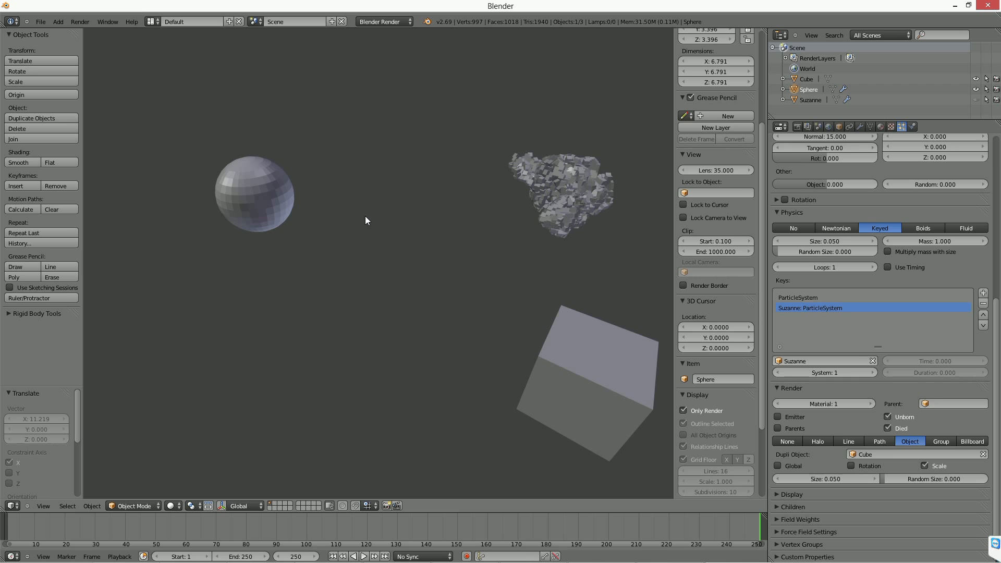
click(689, 411)
click(795, 416)
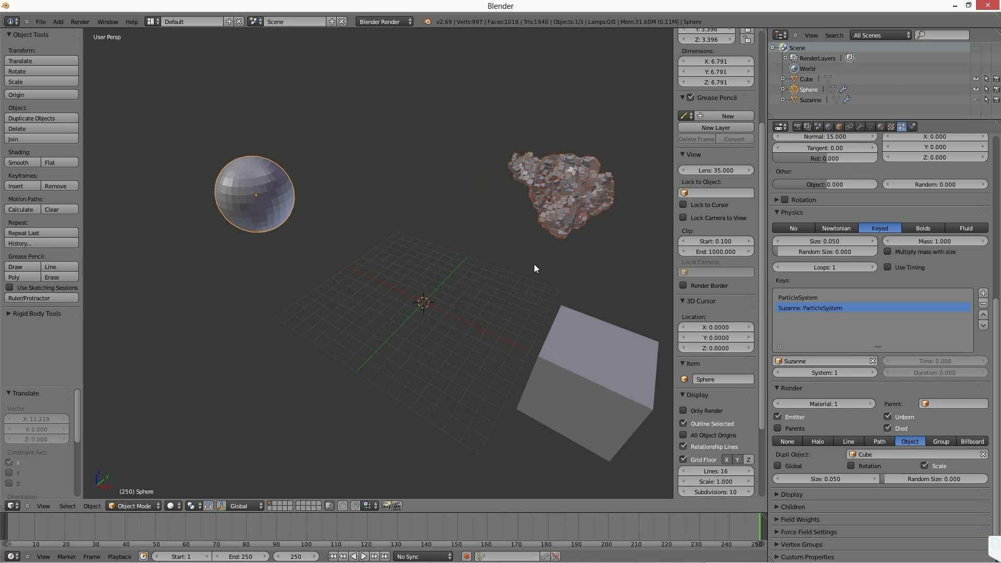
Move the animation to frame 73 to view the particles in transit, and undo a selection of the cube.
shift+middle_drag(560, 308, 527, 283)
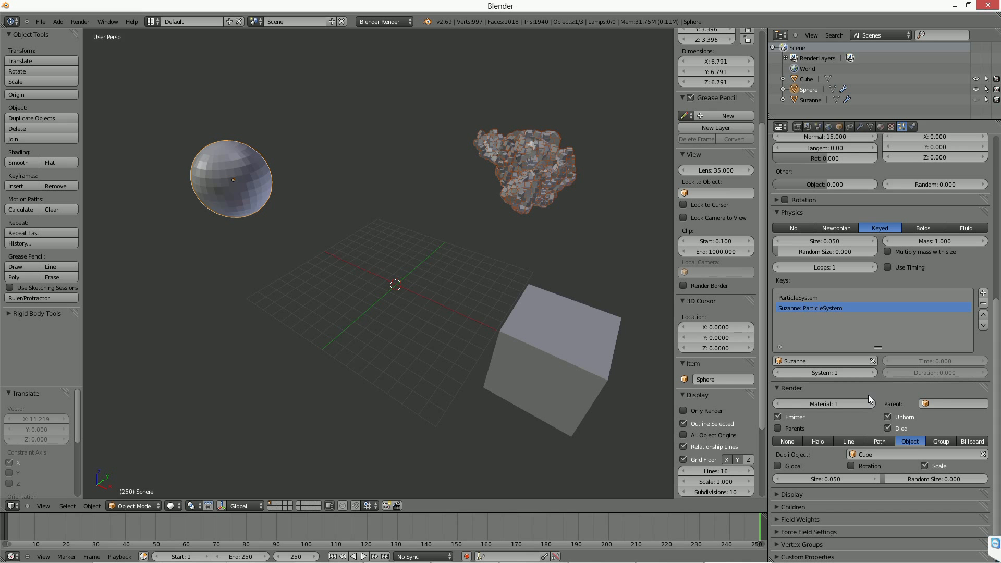
click(295, 515)
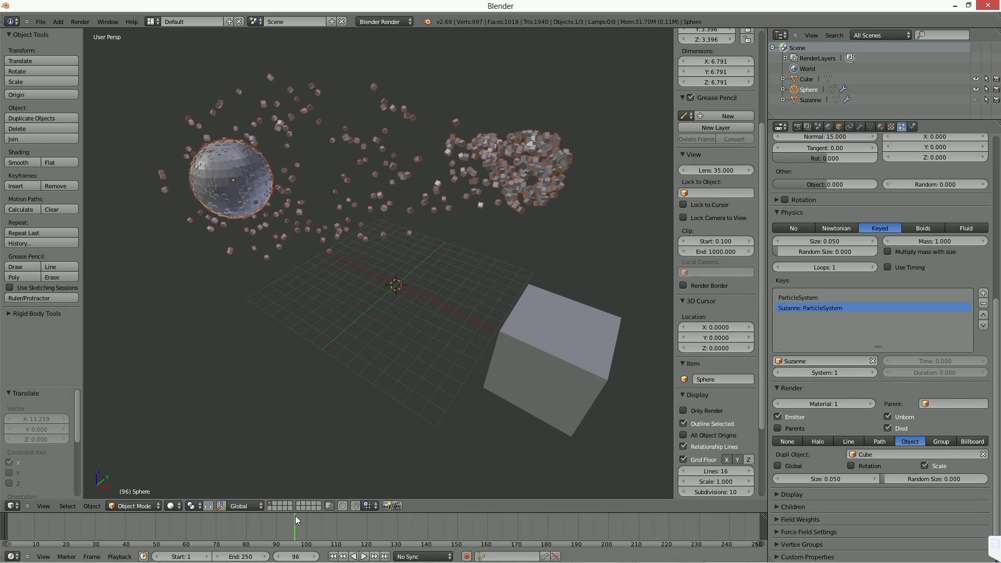
click(224, 527)
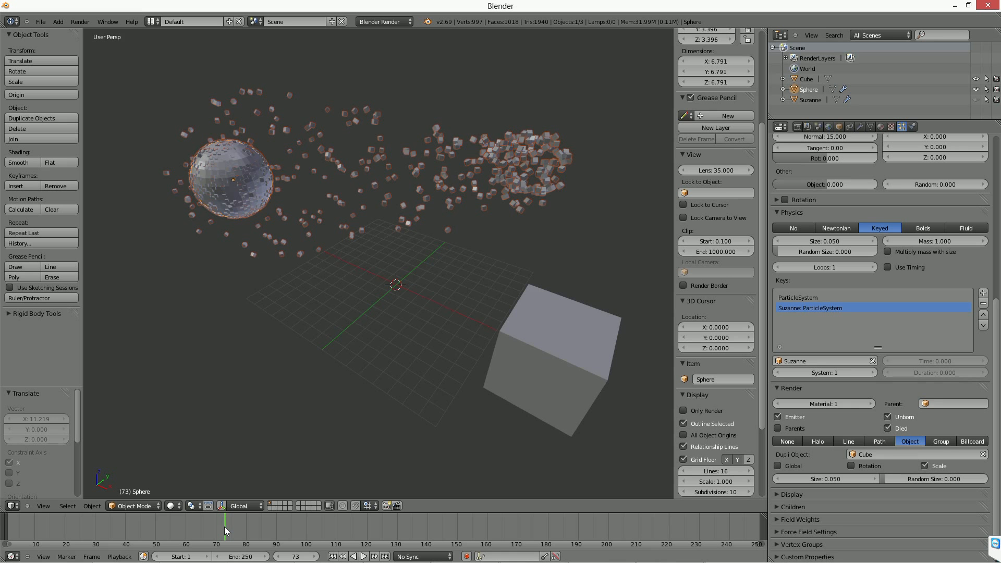
scroll(366, 350, up, 2)
scroll(361, 343, down, 4)
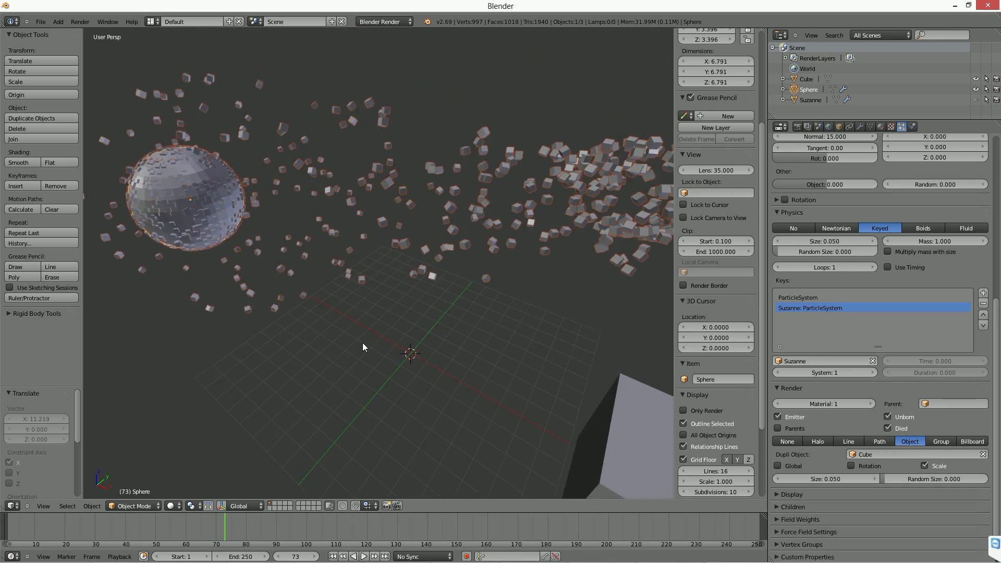
middle_drag(504, 386, 470, 347)
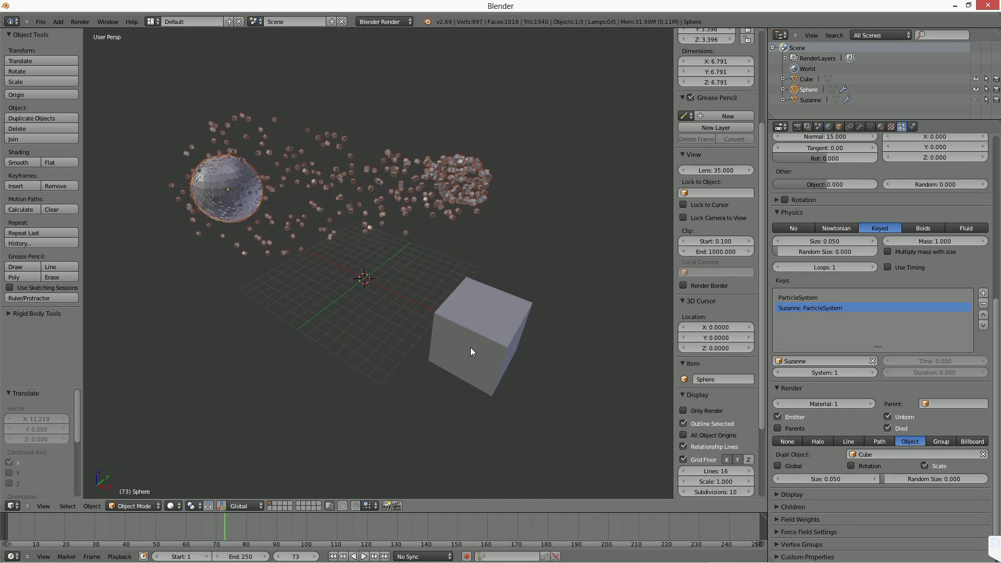
right_click(508, 346)
key(ctrl+z)
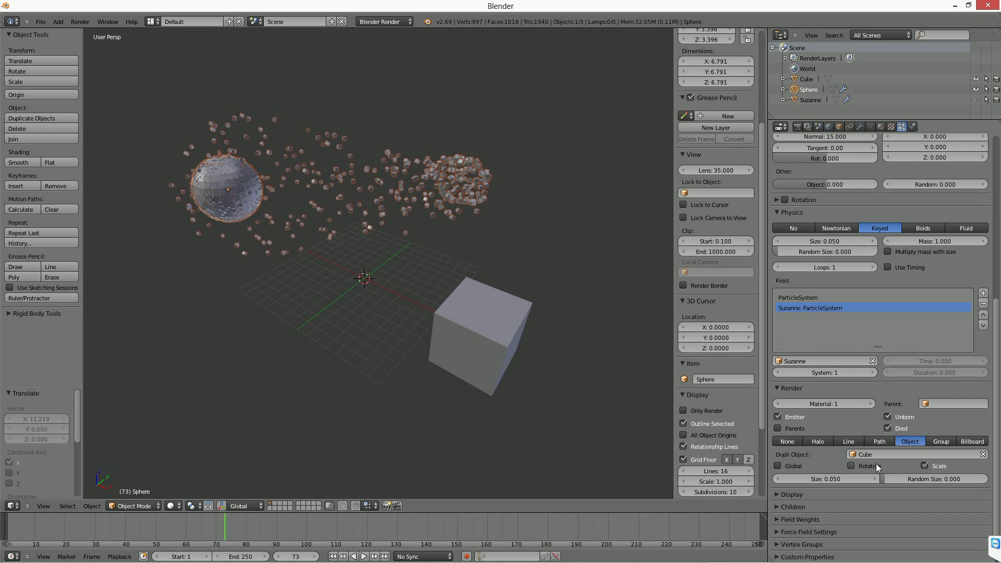
right_click(502, 351)
middle_drag(503, 351, 482, 332)
key(shift+a)
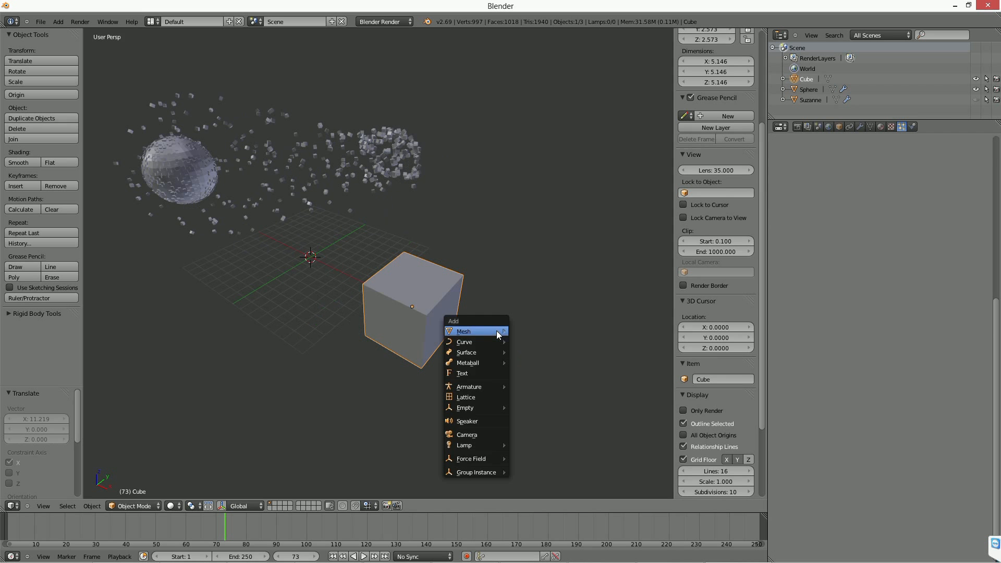
mouse_move(485, 332)
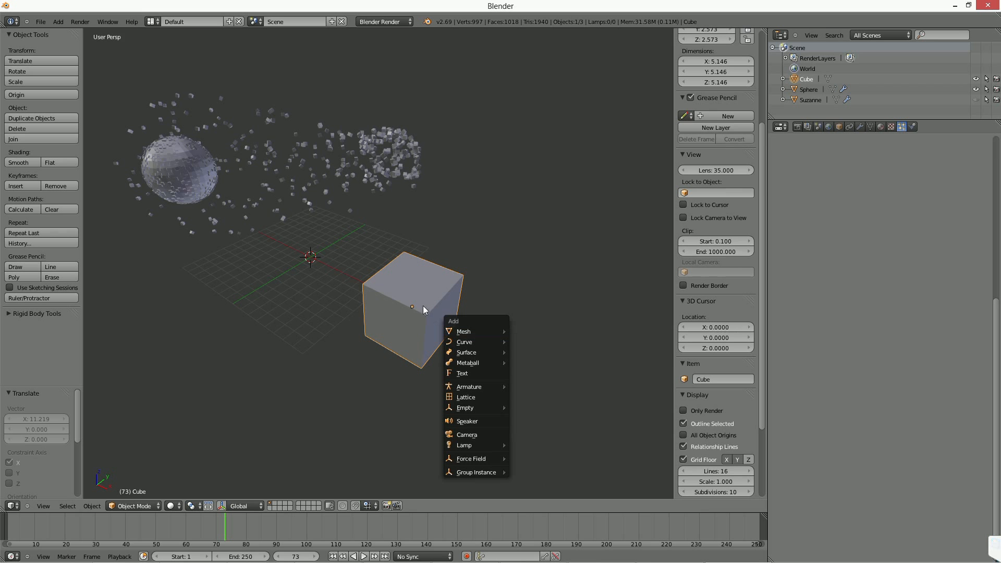
scroll(424, 316, up, 1)
key(Escape)
scroll(423, 305, up, 4)
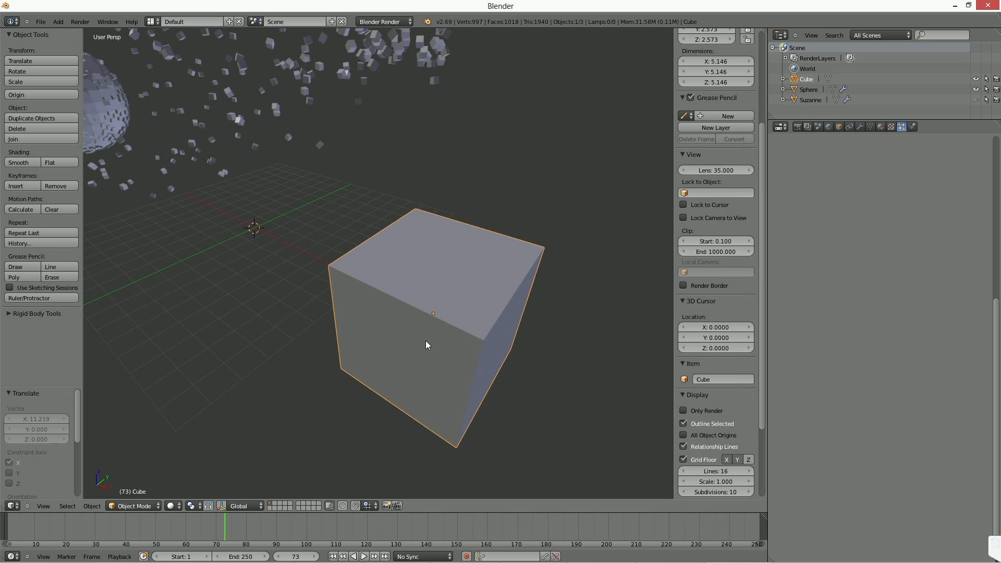
scroll(425, 341, down, 3)
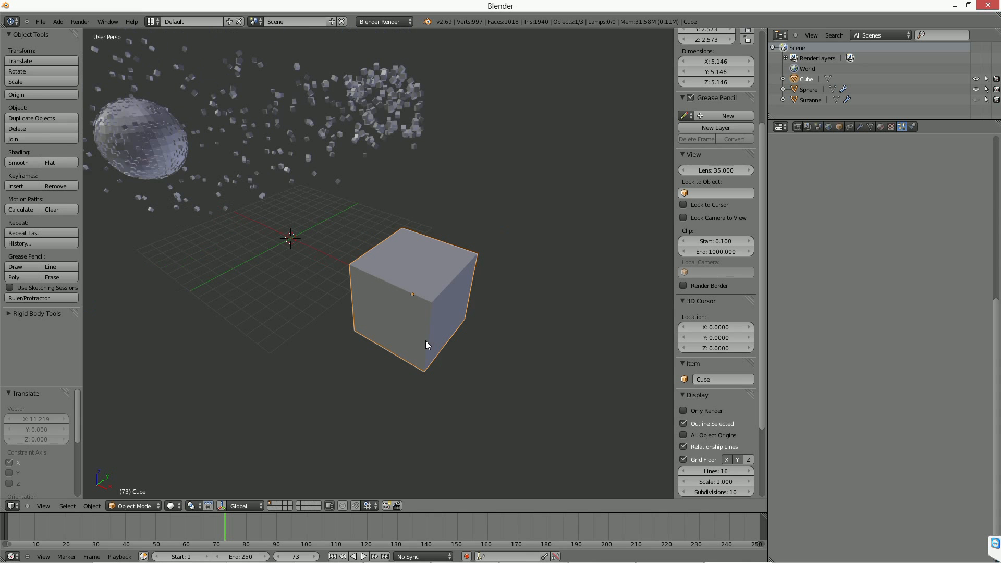
shift+middle_drag(414, 333, 468, 374)
right_click(234, 212)
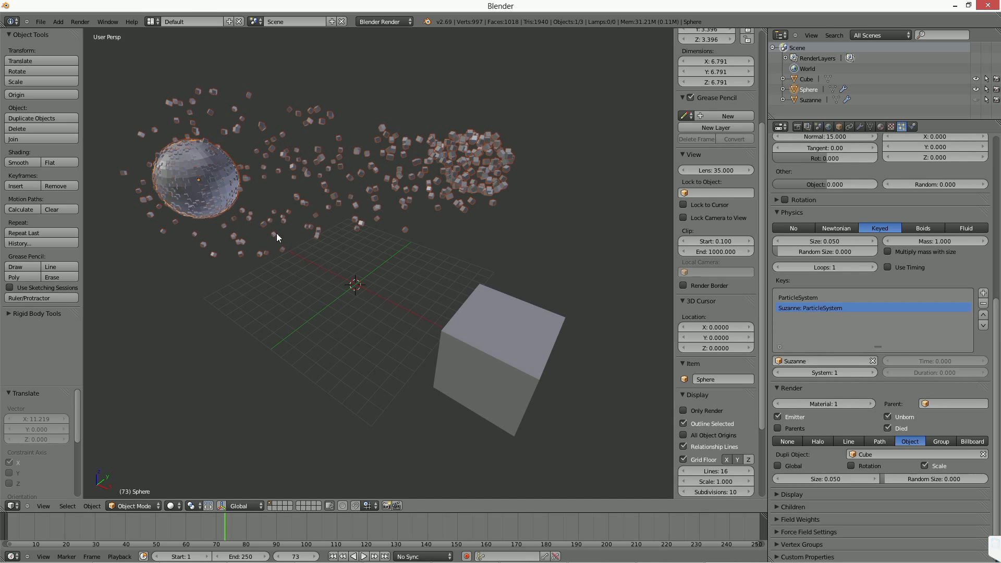
Select the large cube and apply its scale.
right_click(521, 352)
key(ctrl+o)
key(Escape)
key(ctrl+a)
click(523, 353)
middle_drag(487, 359, 508, 342)
Show the list of available screen layouts, cycle to the neighbouring layouts and return to Default.
click(152, 507)
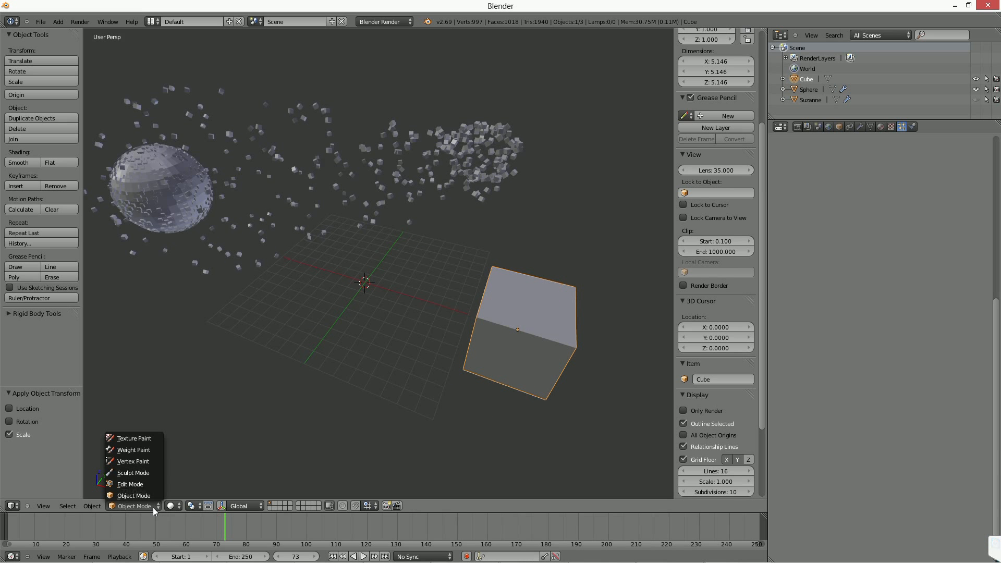
click(171, 504)
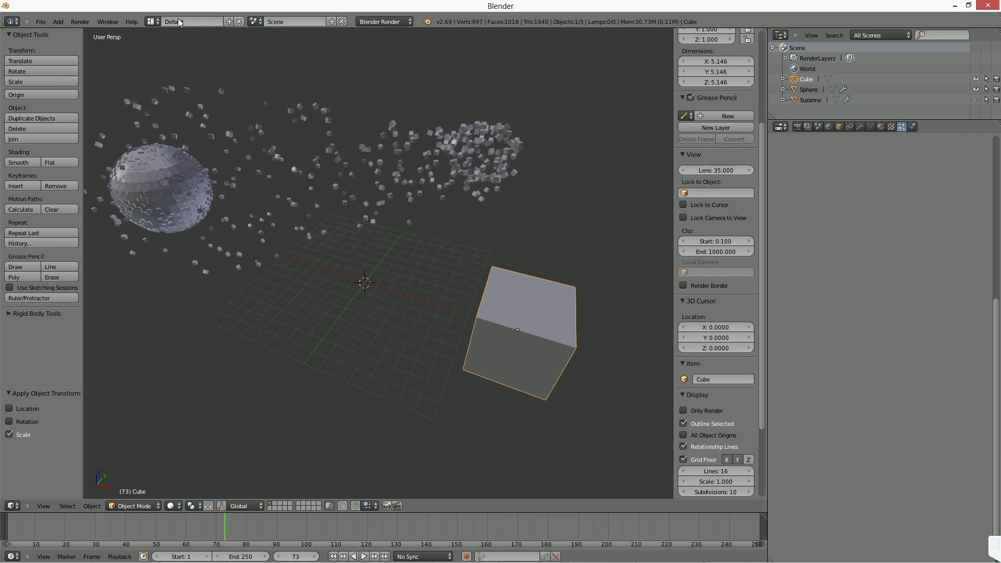
click(151, 22)
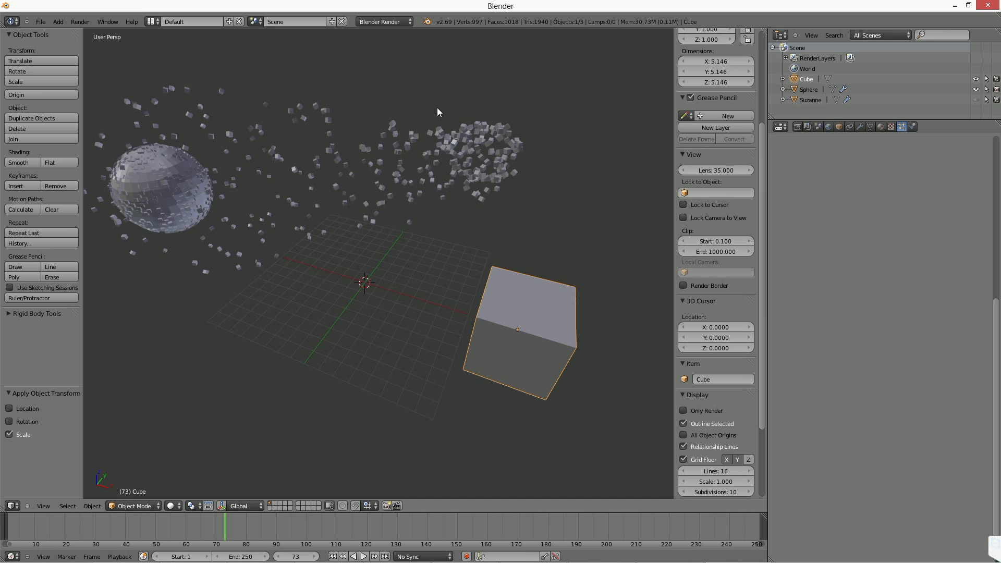
shift+middle_drag(376, 280, 395, 285)
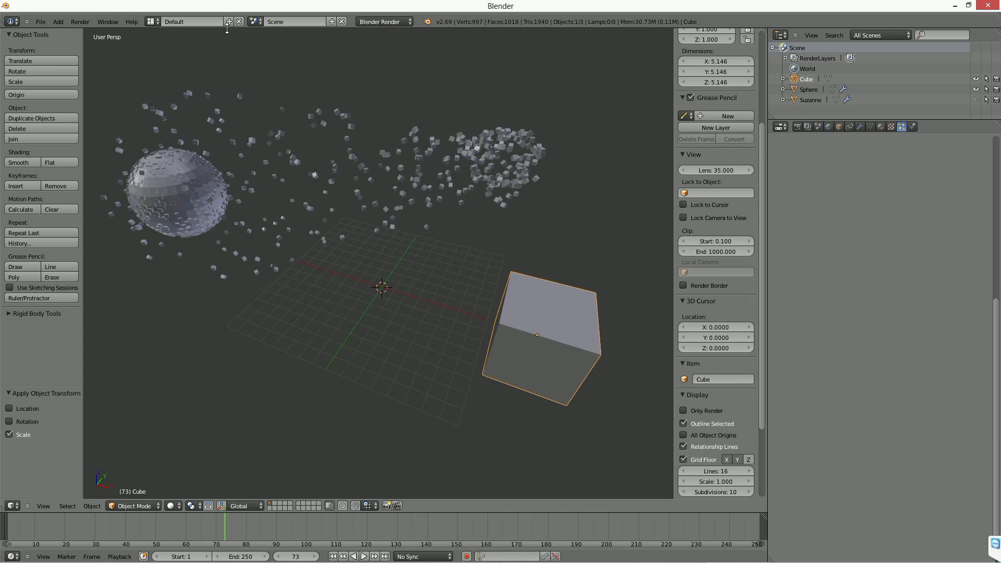
click(151, 21)
key(ctrl+Right)
key(ctrl+Left)
key(ctrl+Left)
key(ctrl+Right)
click(151, 21)
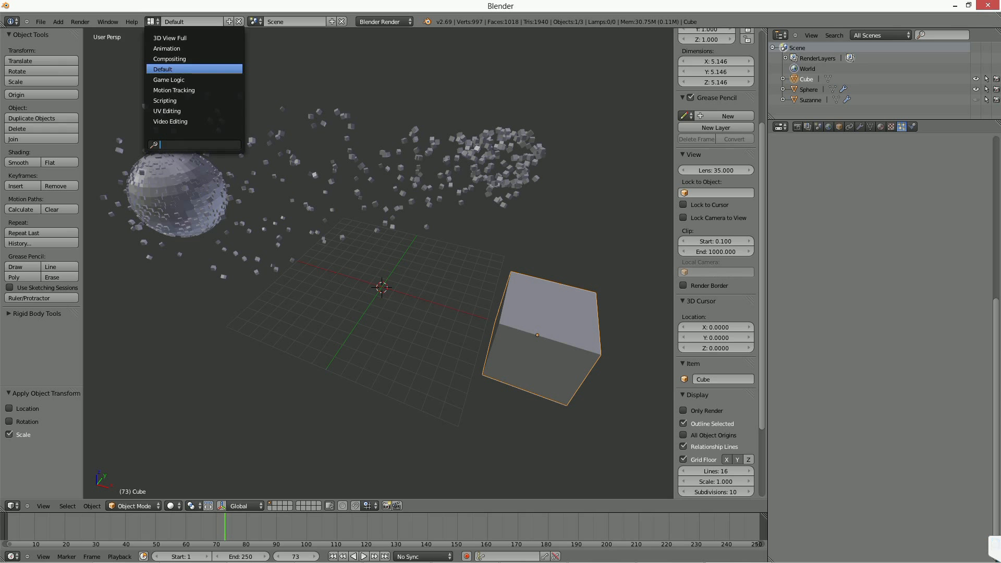
key(Escape)
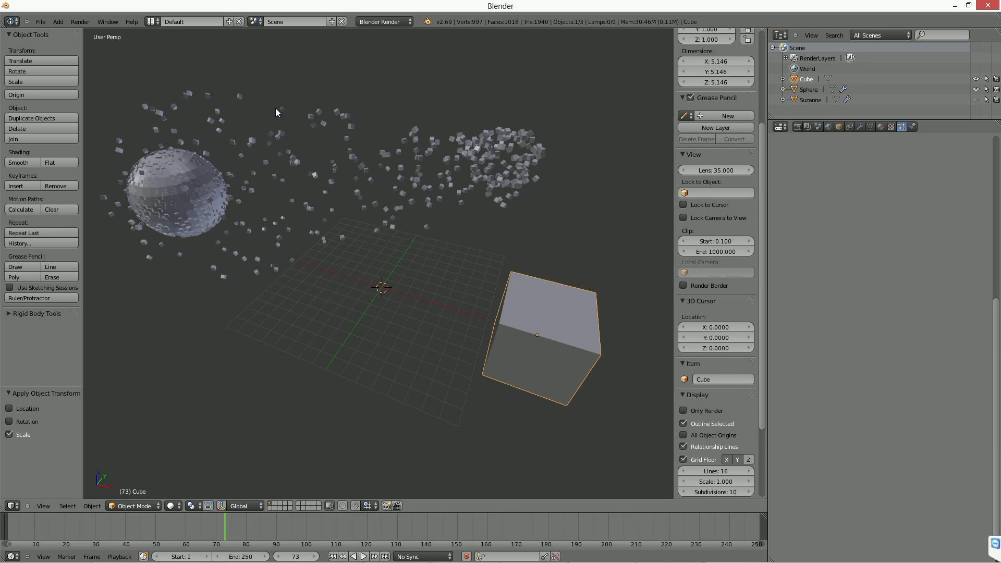
Cycle forward through the screen layouts as far as Scripting and go back to the Default layout.
key(ctrl+Right)
key(ctrl+Right)
key(ctrl+Right)
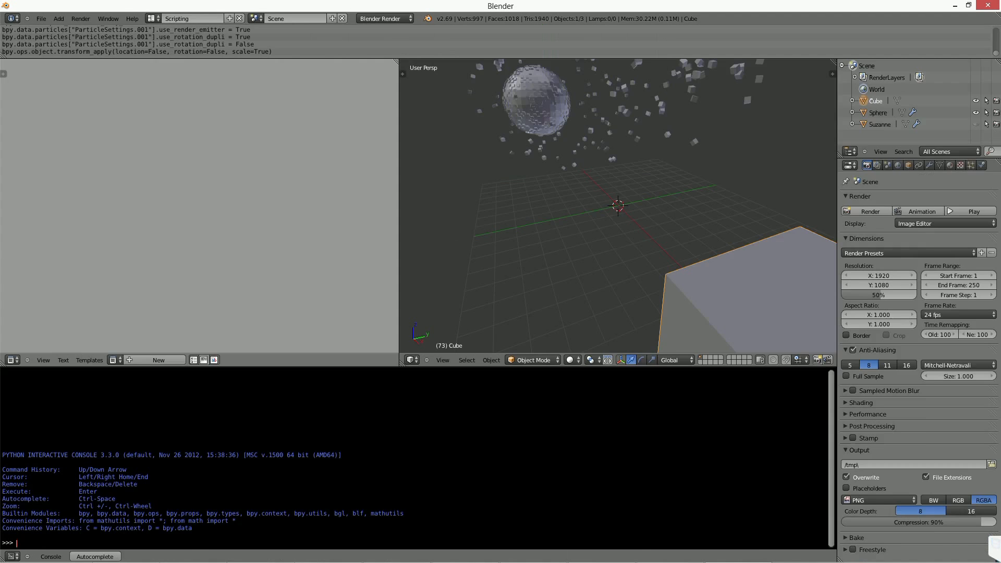
key(ctrl+Left)
key(ctrl+Left)
key(ctrl+Left)
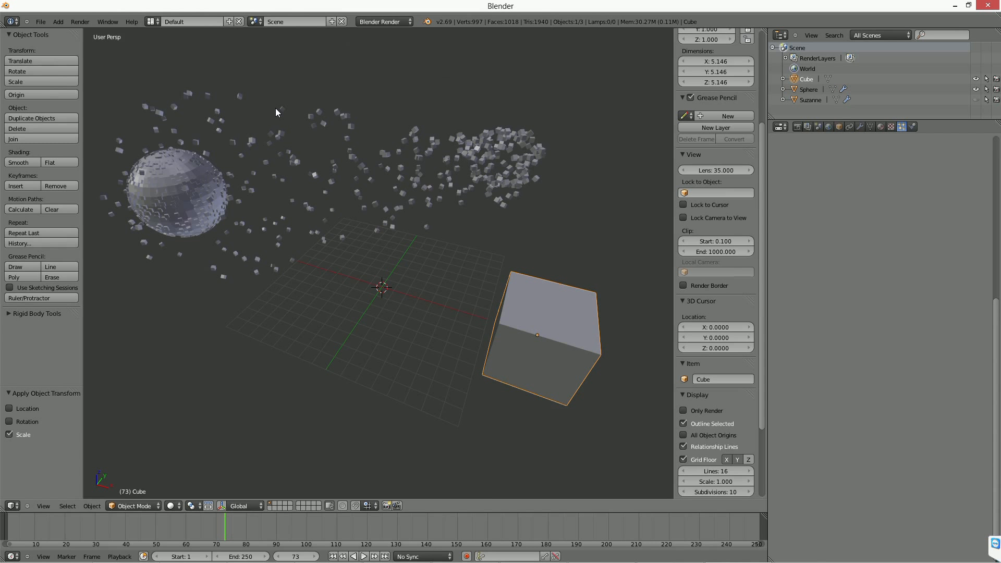
key(ctrl+Left)
key(ctrl+Right)
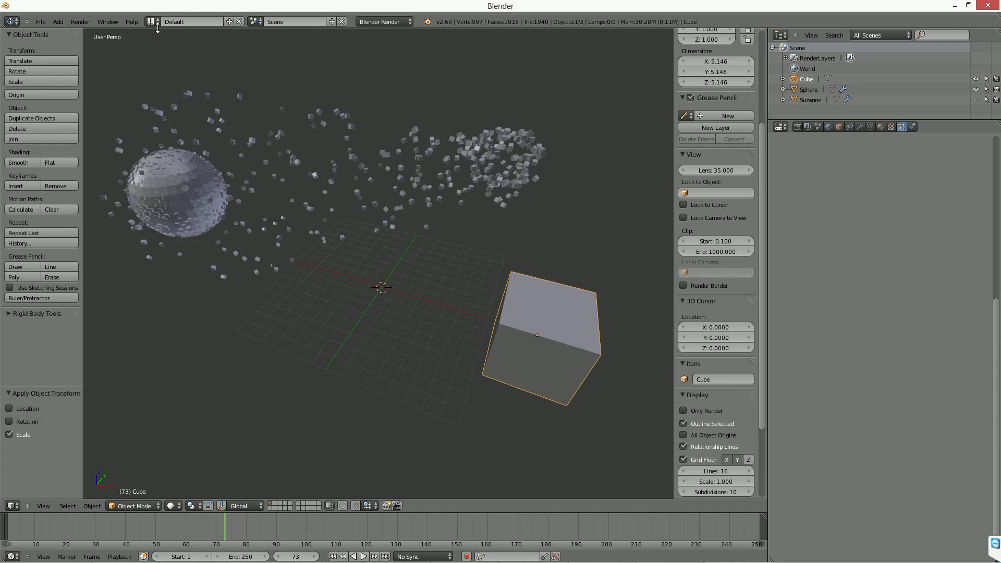
Move the animation to frame 83 and view the particles travelling from the sphere.
key(Right)
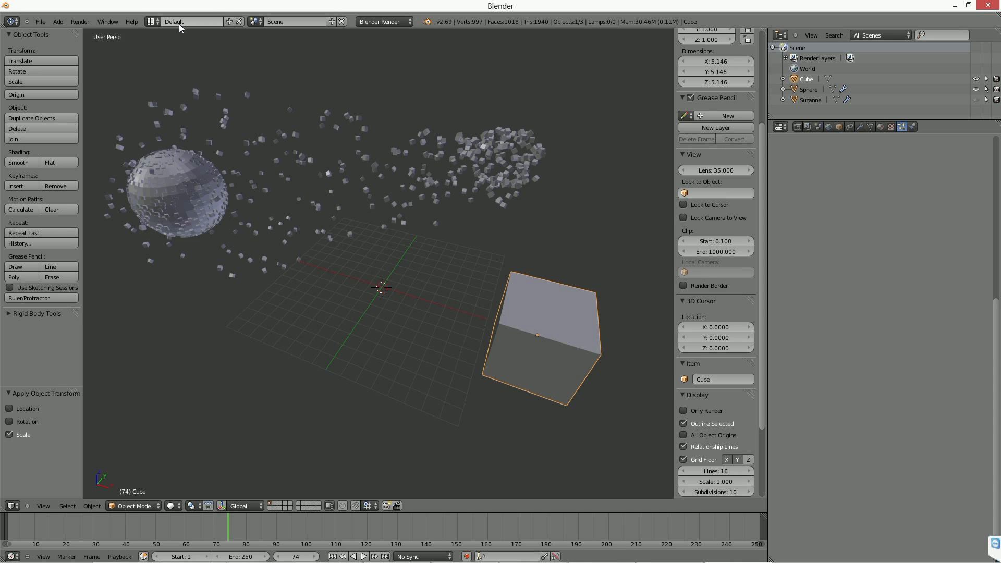
click(91, 556)
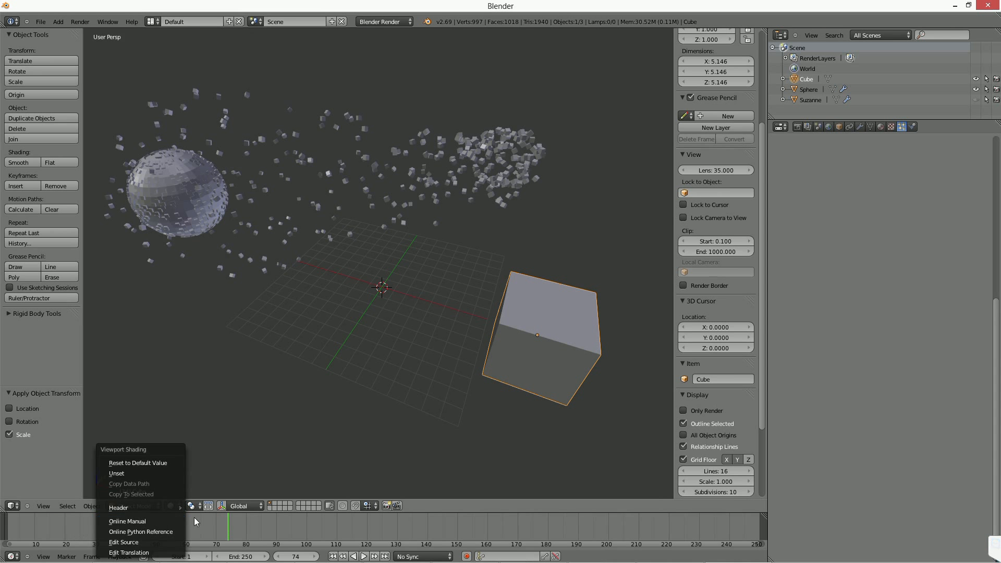
click(59, 525)
drag(163, 524, 255, 524)
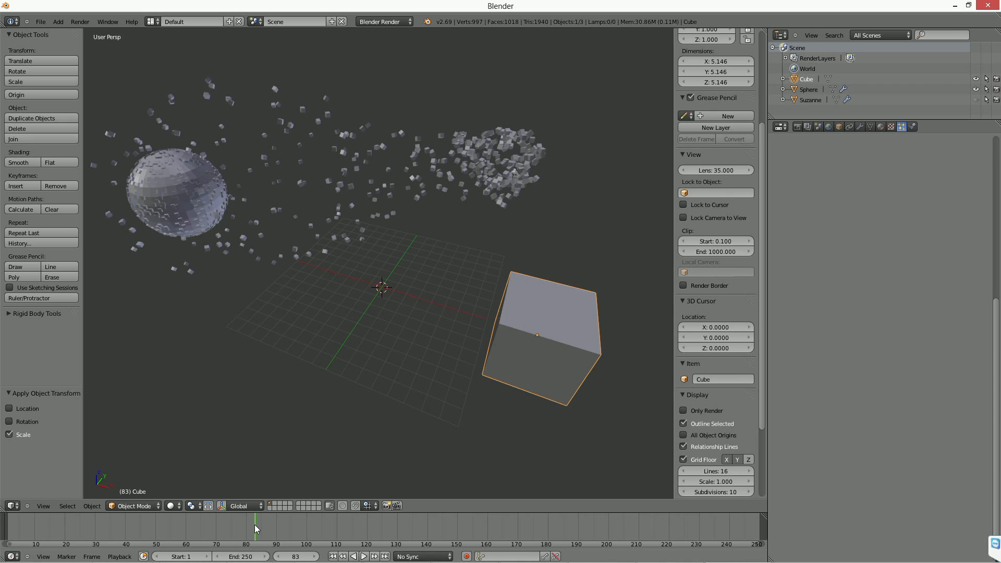
scroll(288, 364, up, 6)
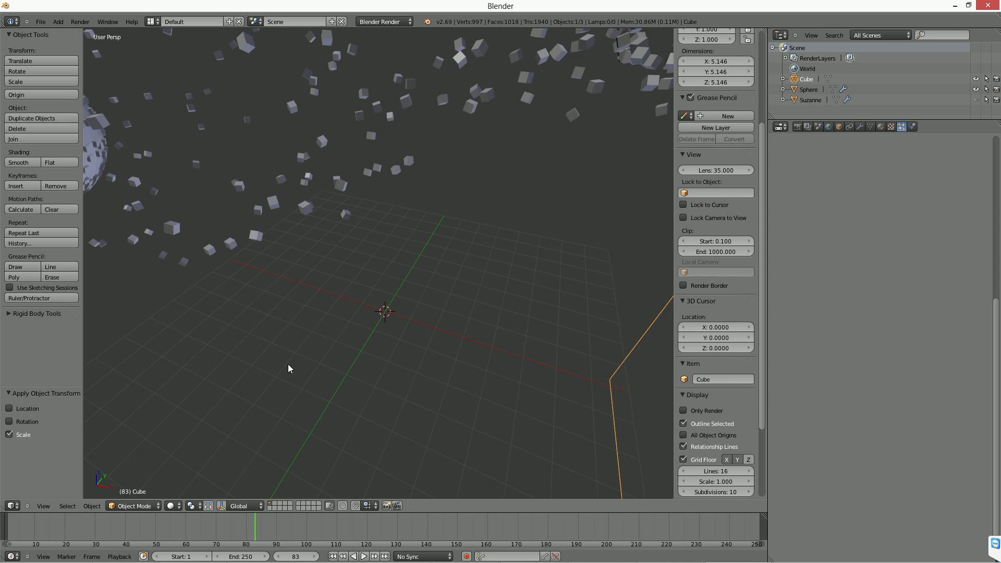
scroll(288, 366, down, 5)
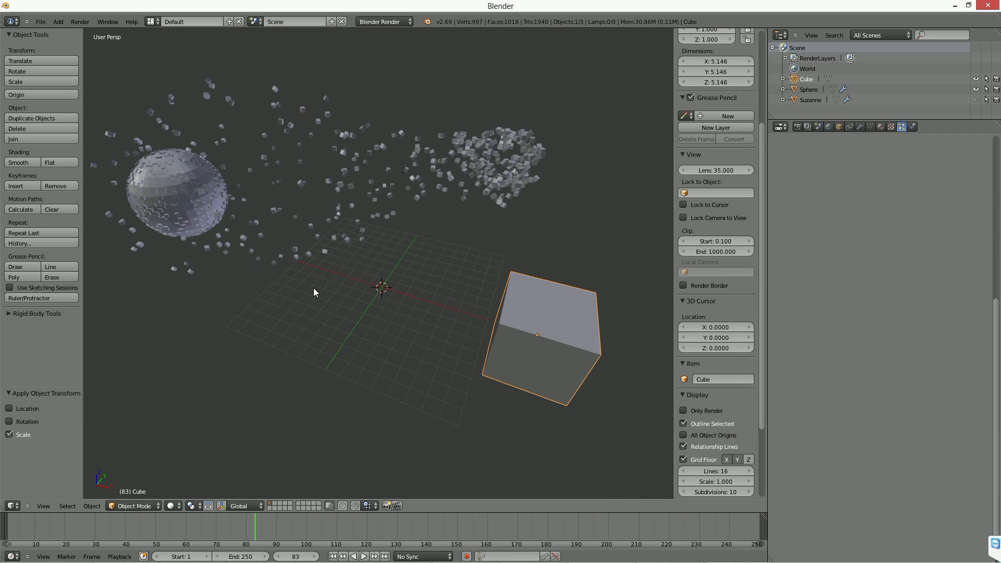
middle_drag(341, 321, 337, 320)
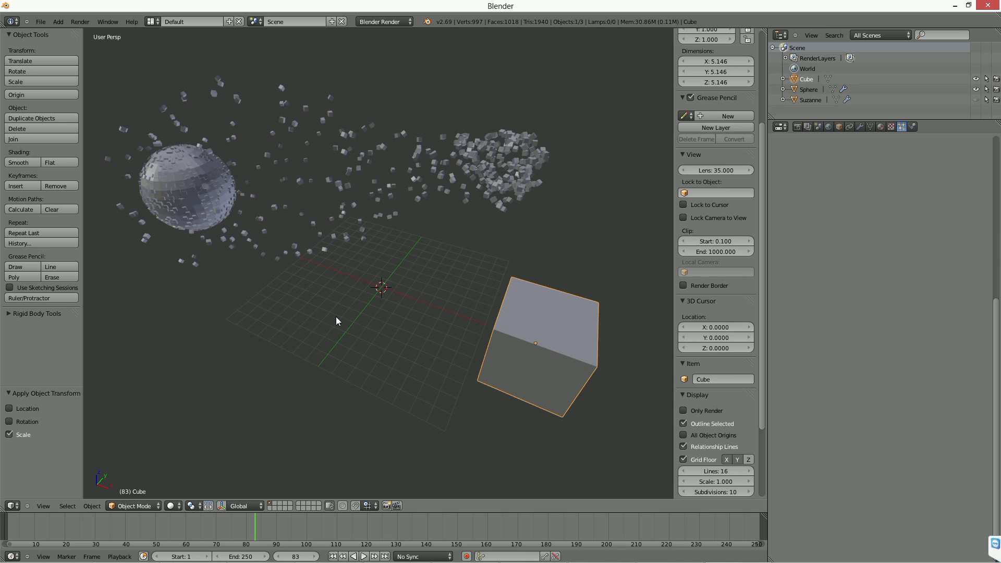
middle_drag(340, 333, 353, 333)
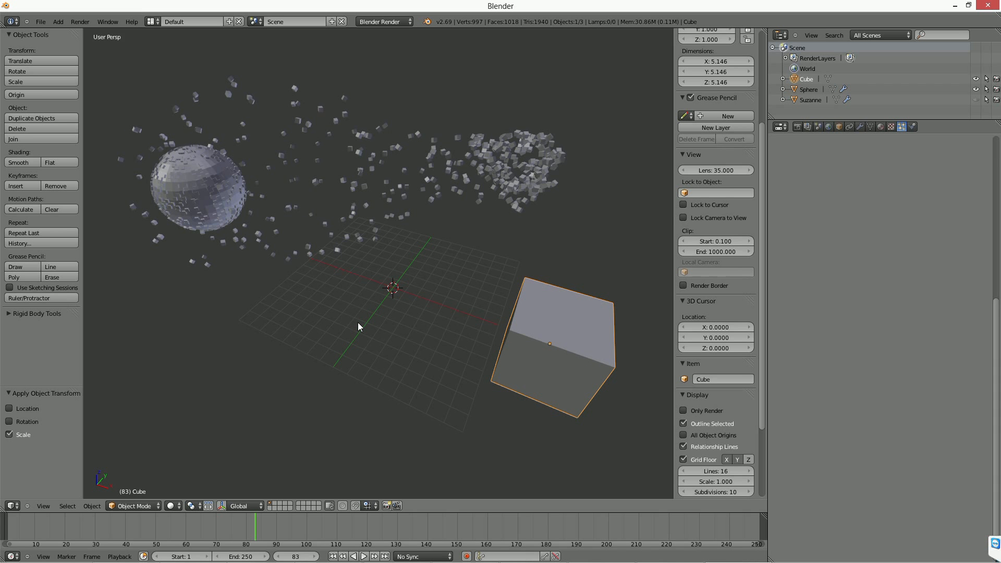
Show the Interface section of the user preferences and close the preferences window.
key(ctrl+alt+u)
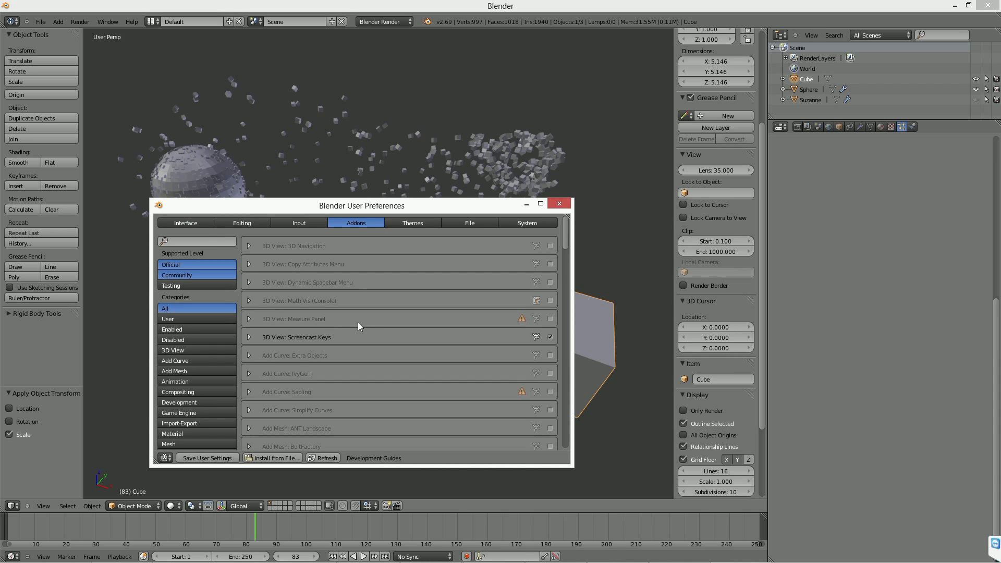
click(203, 223)
click(561, 205)
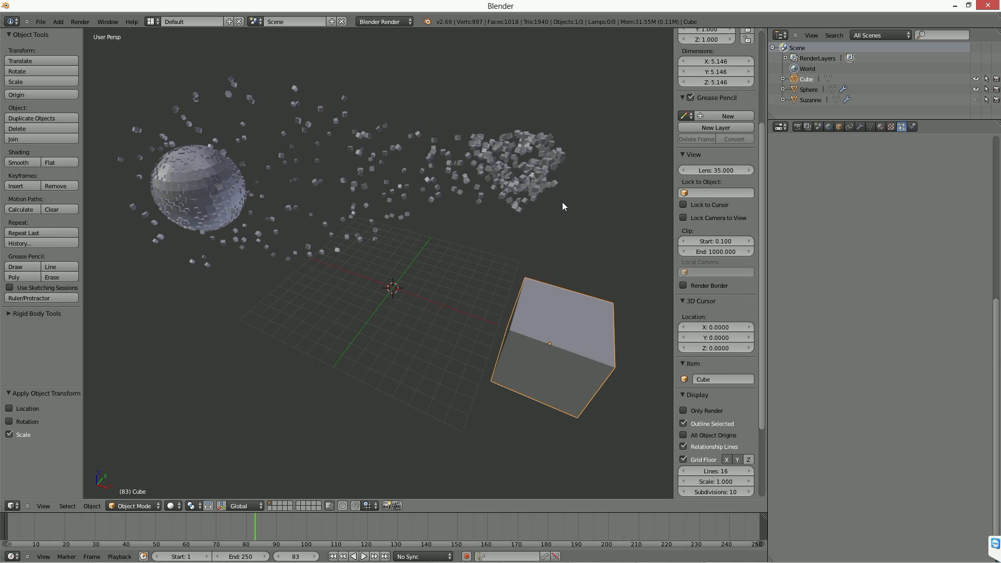
scroll(510, 235, down, 1)
shift+middle_drag(529, 348, 457, 285)
scroll(458, 296, up, 1)
scroll(457, 283, up, 2)
shift+middle_drag(368, 290, 506, 333)
shift+middle_drag(343, 272, 498, 324)
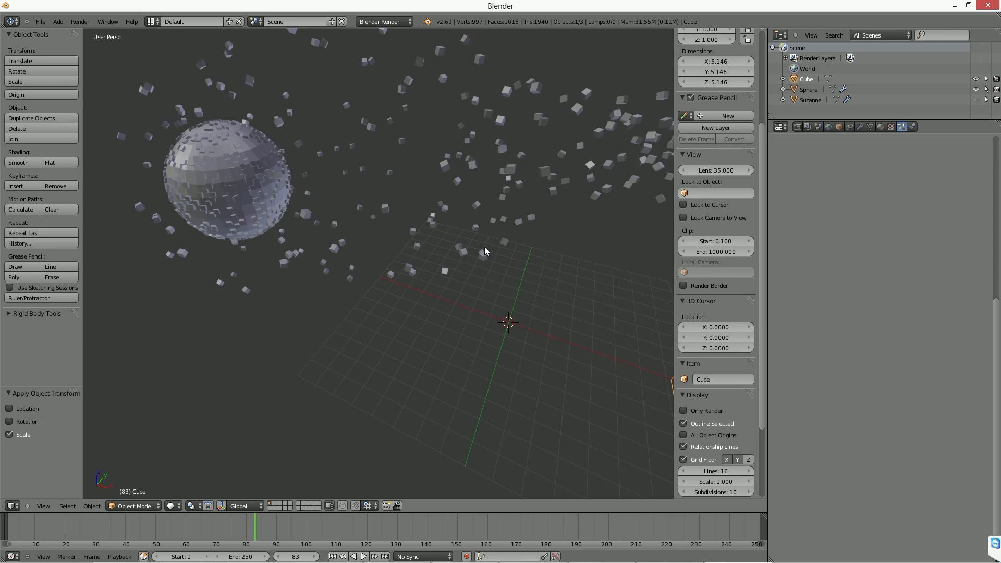
shift+middle_drag(484, 248, 324, 208)
Search the add-ons in the user preferences for "cell", enable Object: Cell Fracture and close the preferences.
key(ctrl+alt+u)
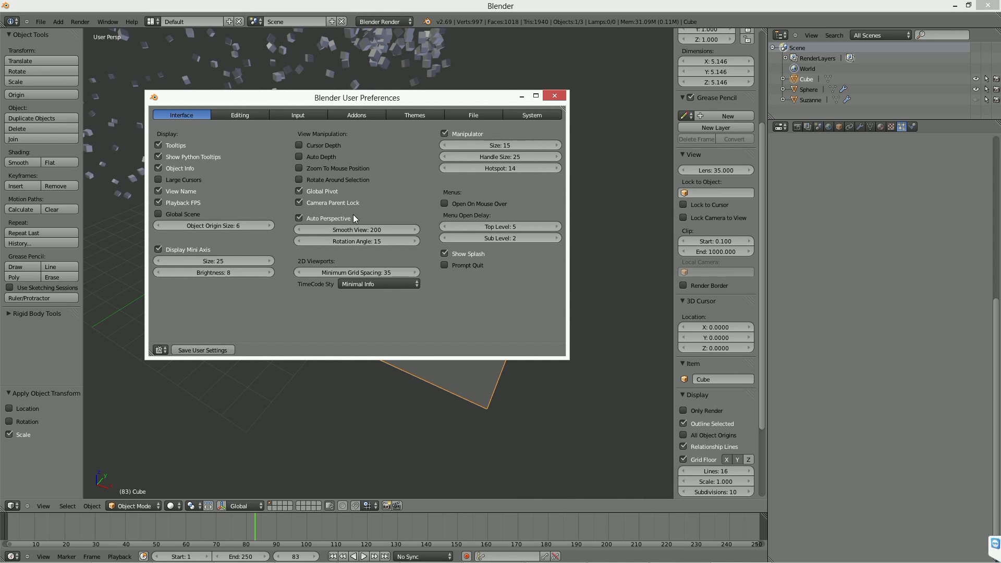
click(521, 116)
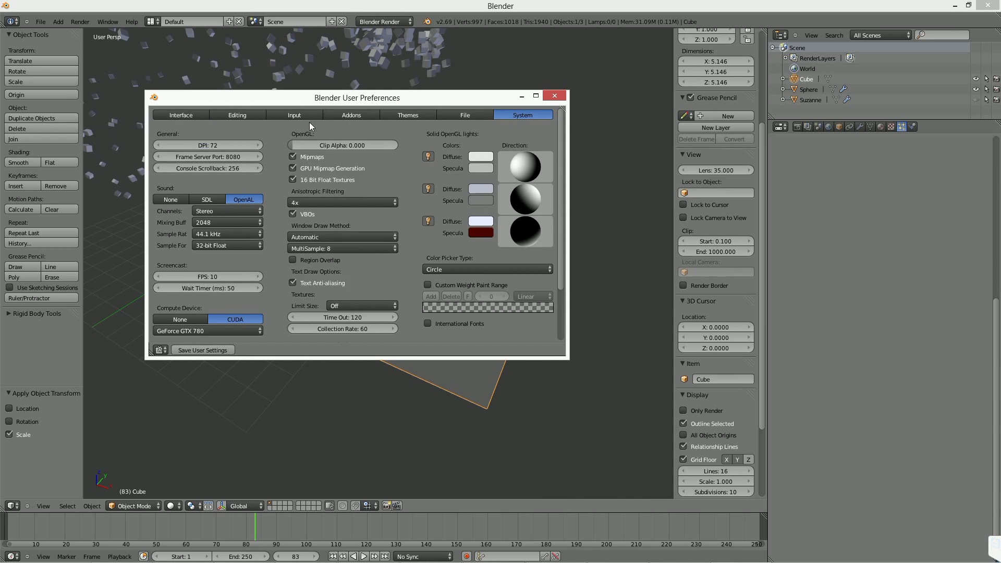
click(339, 115)
click(196, 134)
text(cell)
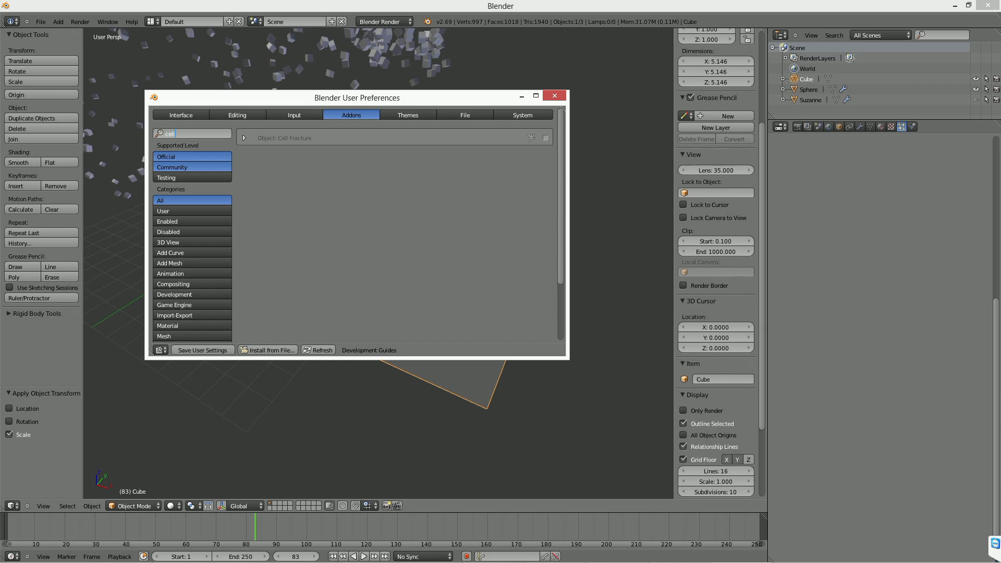
click(541, 131)
click(545, 137)
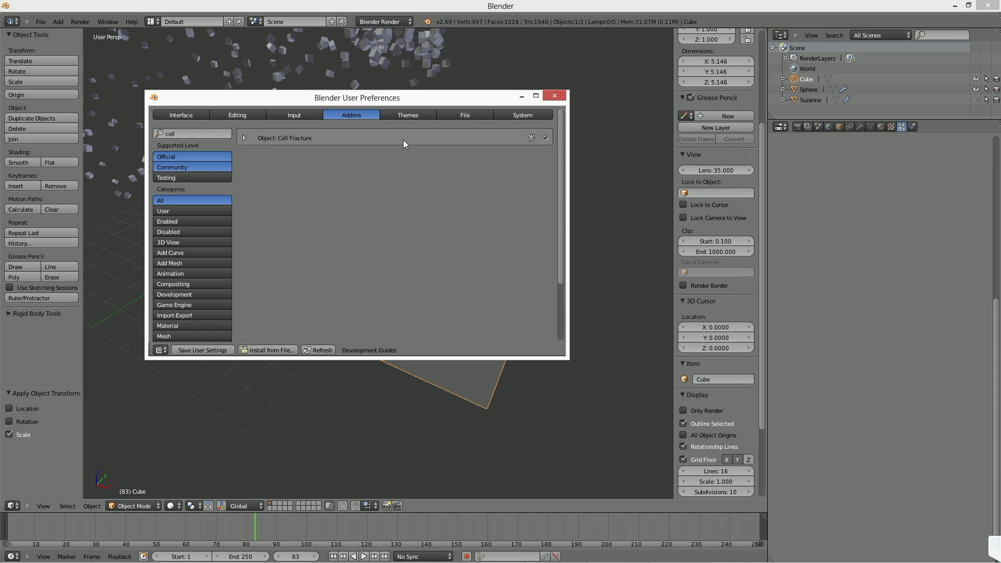
click(554, 95)
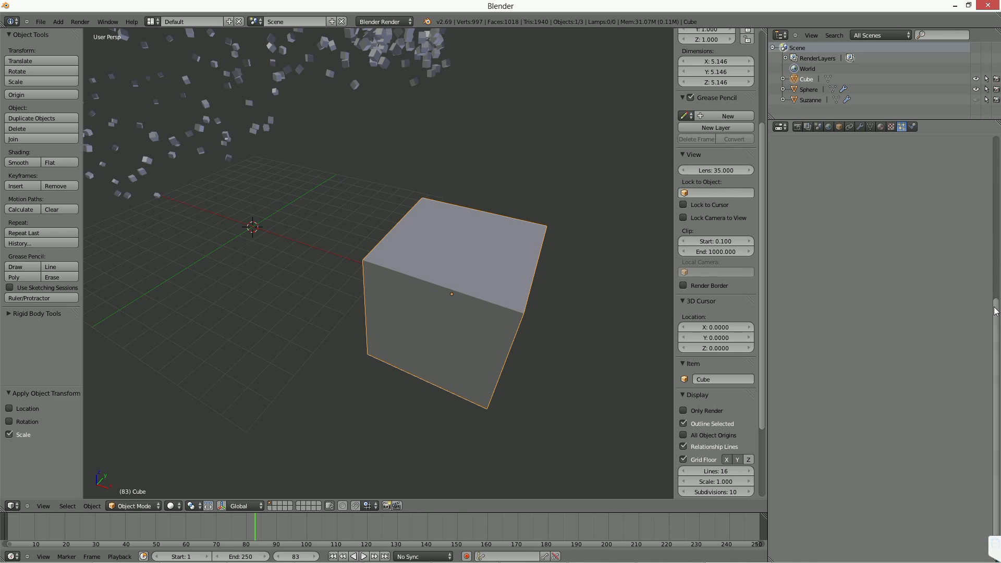
Add a particle system to the cube that emits 100 particles from its Volume with Random distribution.
scroll(995, 311, up, 5)
click(982, 162)
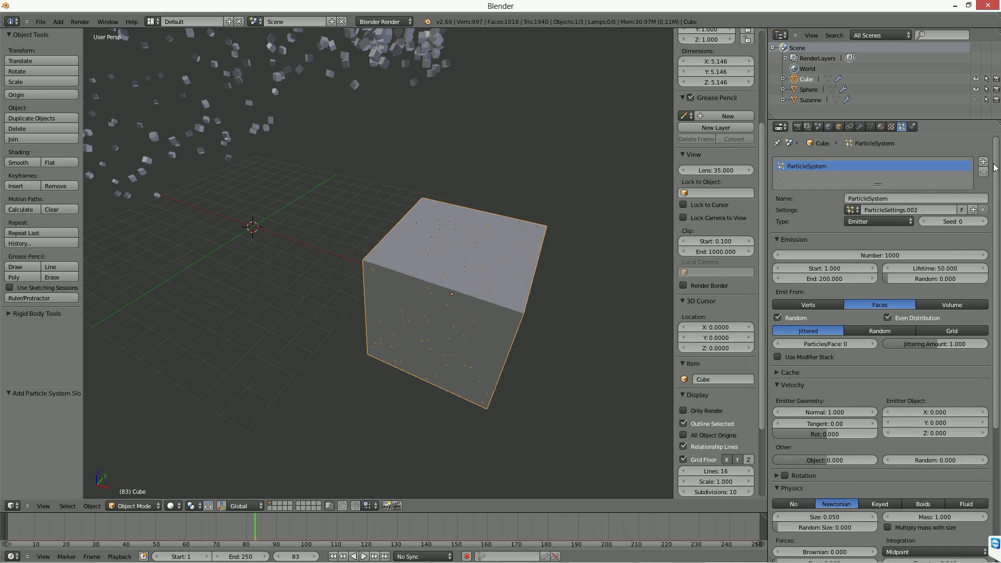
click(954, 306)
click(880, 333)
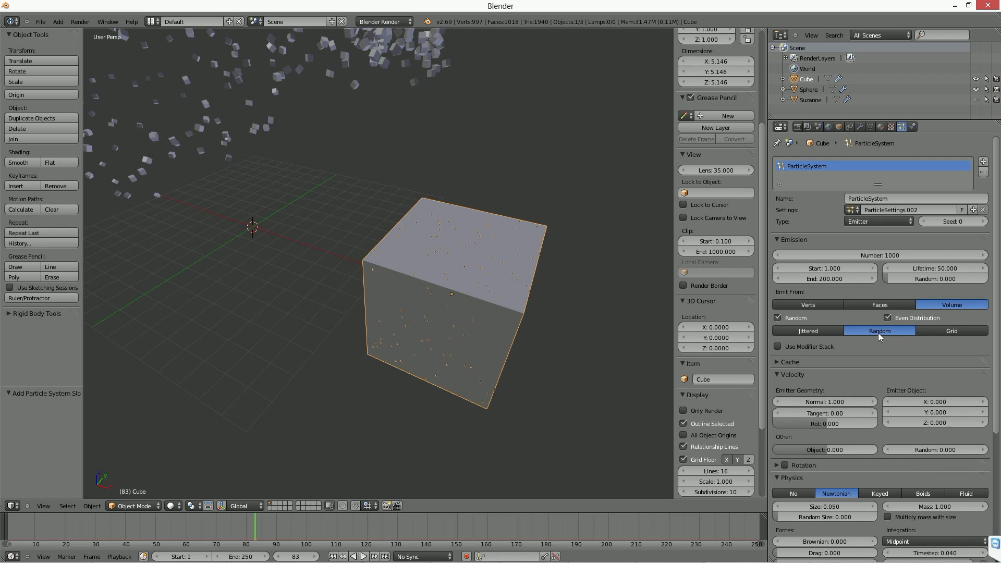
click(883, 255)
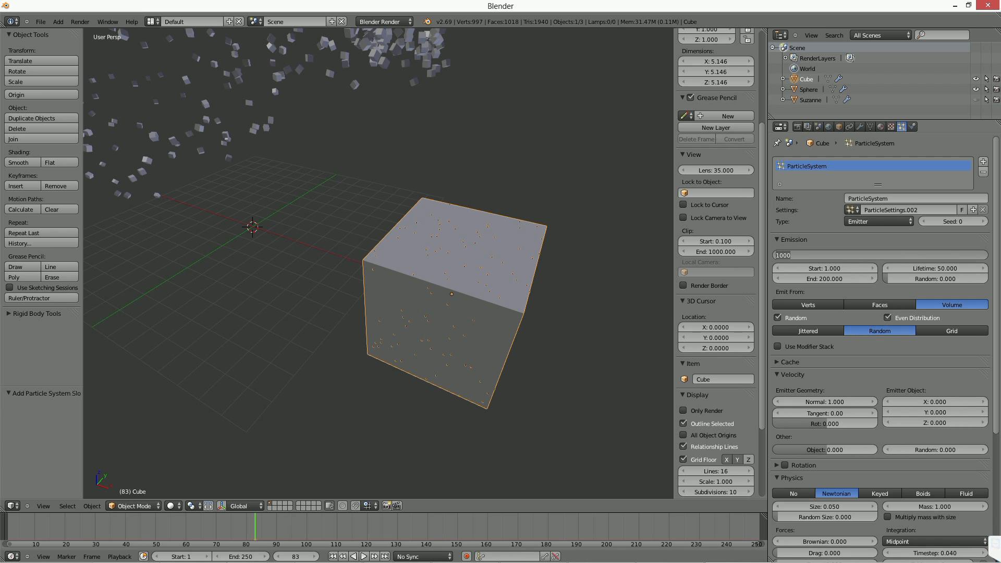
text(100)
key(Return)
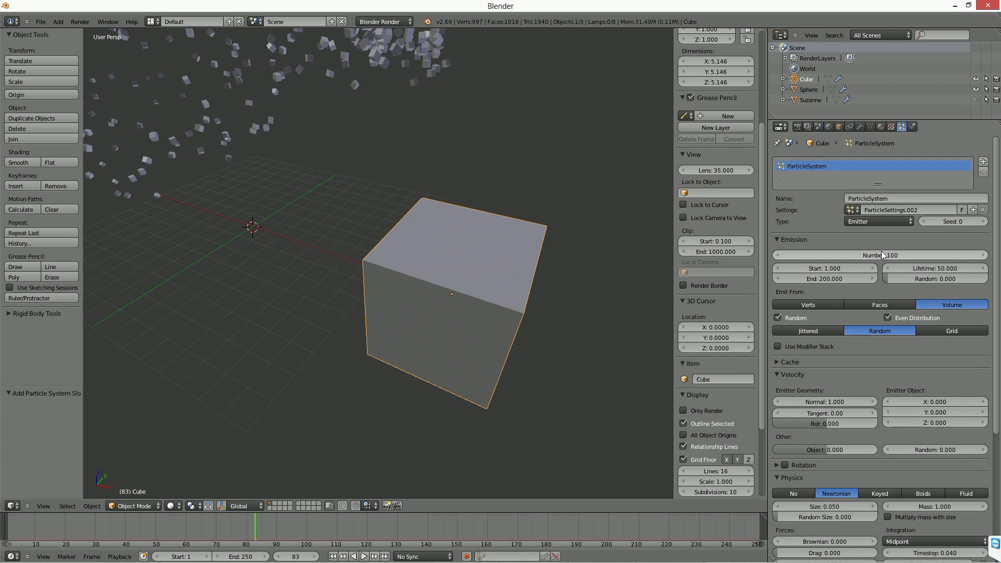
Display the viewport in wireframe and set the cube's particle physics to No.
key(z)
middle_drag(476, 349, 476, 352)
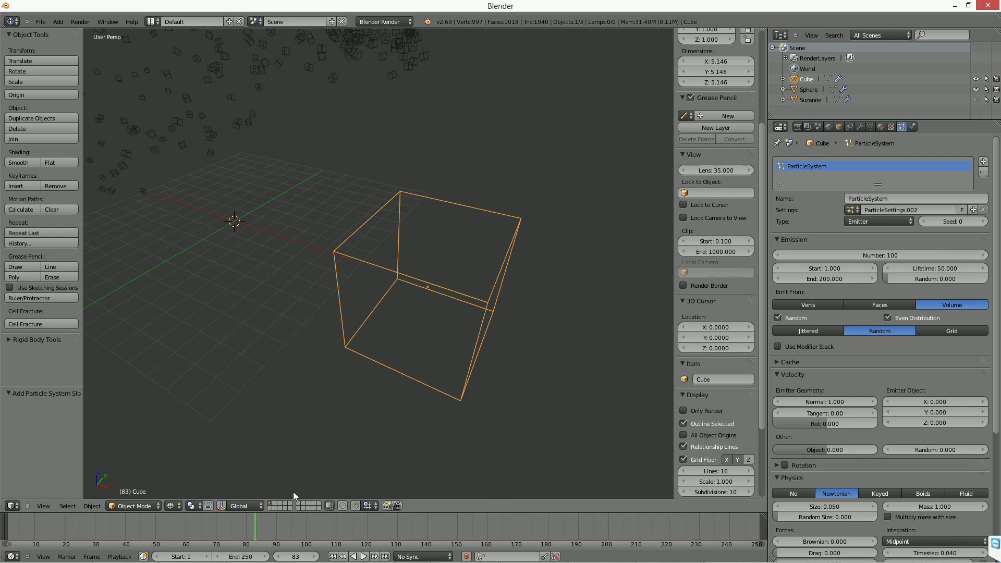
click(797, 493)
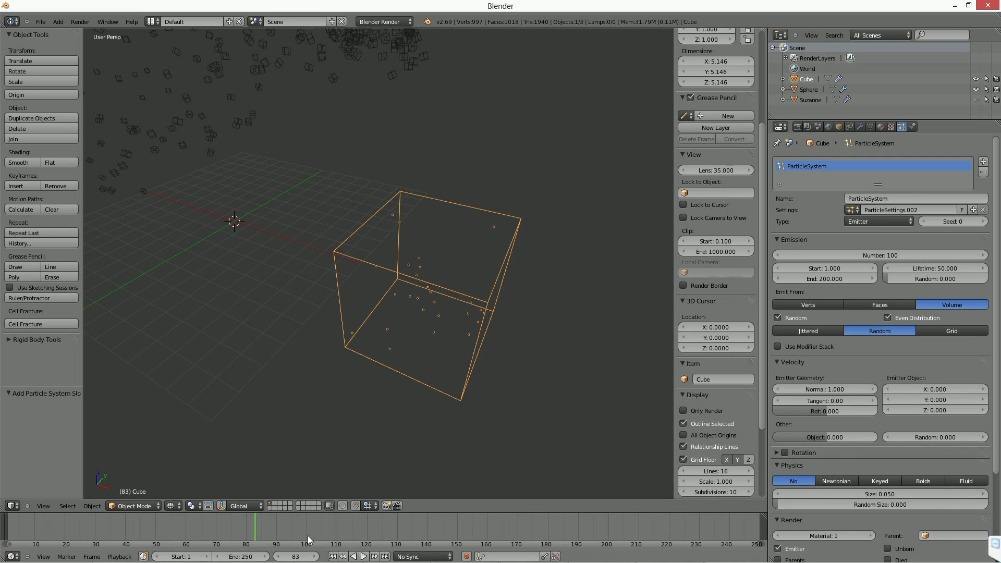
Return to frame 1 and set the cube's emission to end at frame 1 with 200 particles.
click(332, 556)
middle_drag(427, 350, 398, 387)
click(822, 277)
text(1)
key(Return)
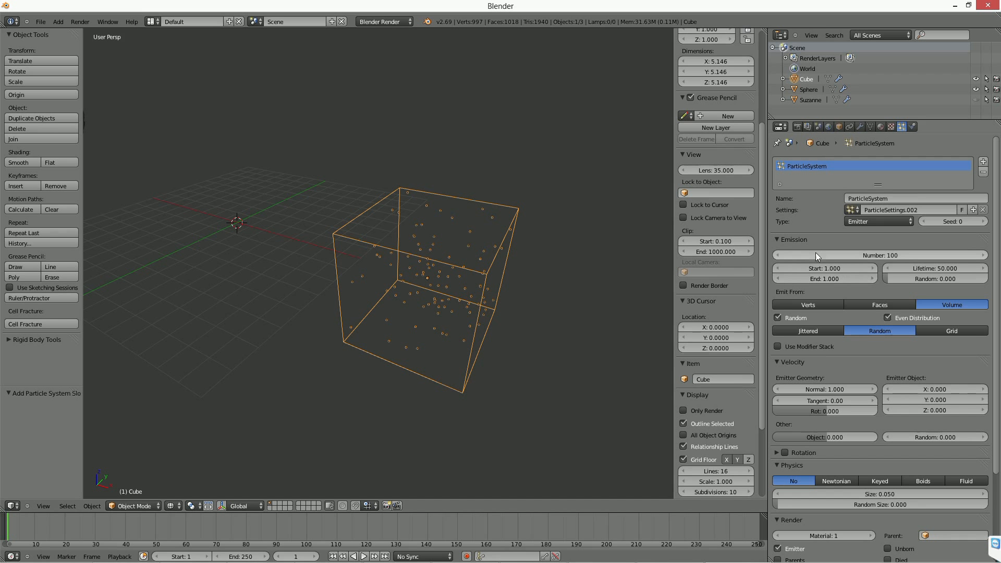
click(834, 255)
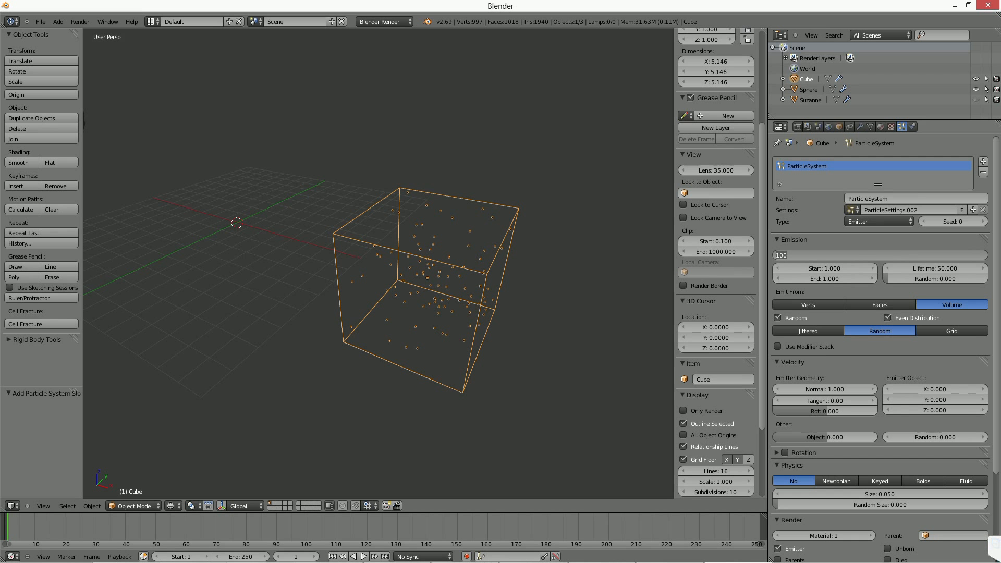
text(200)
key(Return)
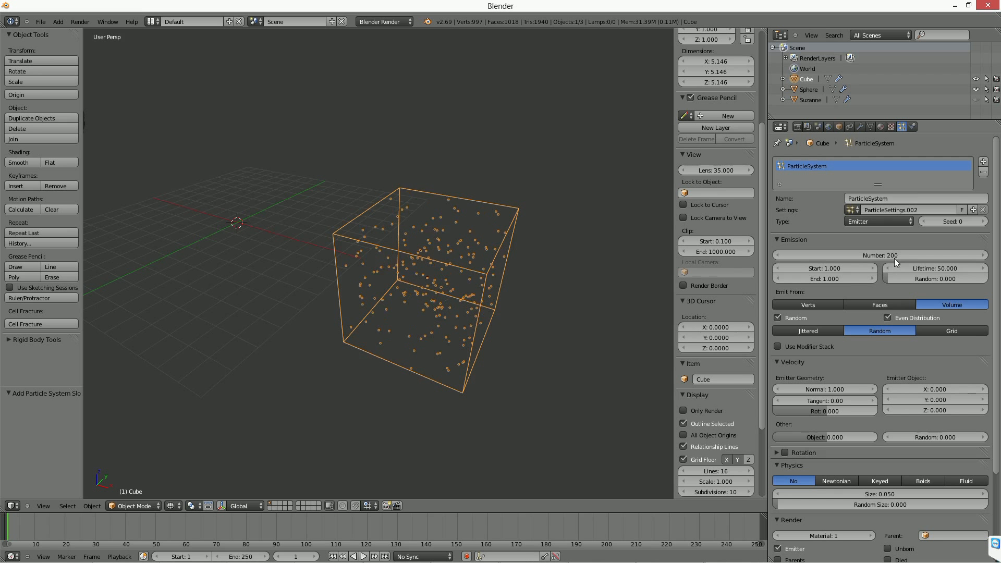
middle_drag(458, 278, 436, 255)
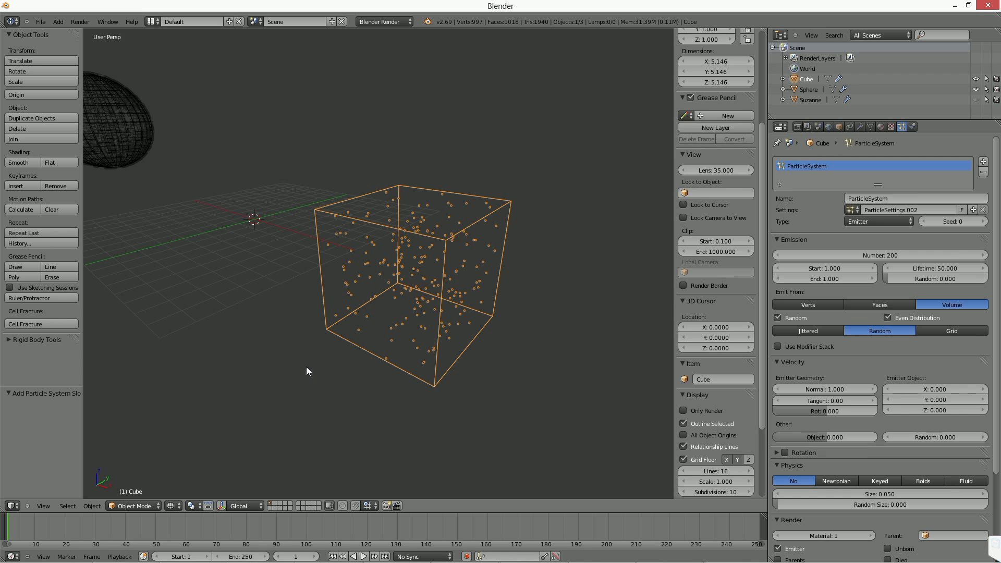
Cell Fracture the cube from Own Particles with Source Limit 0 and Show Progress Realtime off, and display only the second layer.
click(52, 323)
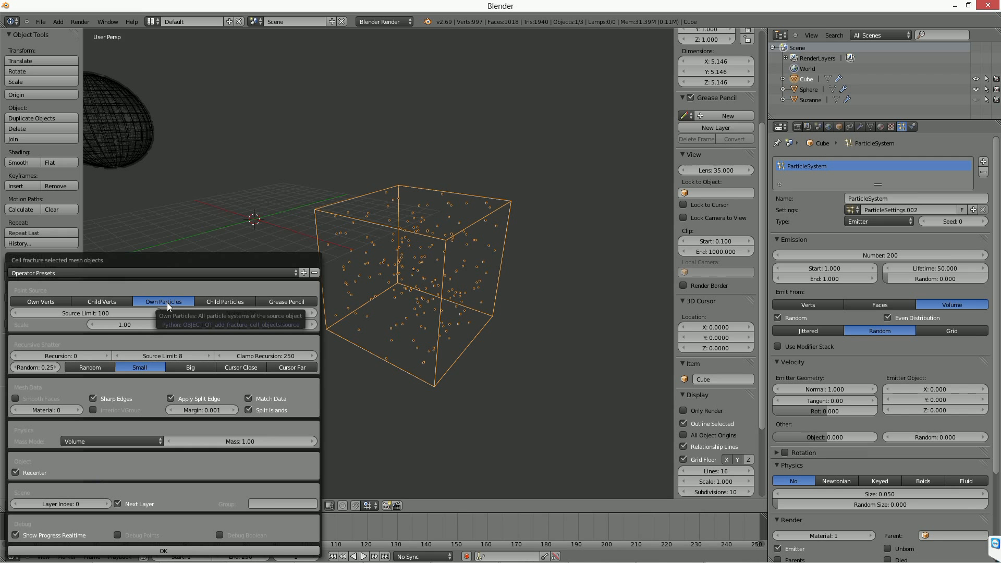
click(103, 312)
text(0)
key(Return)
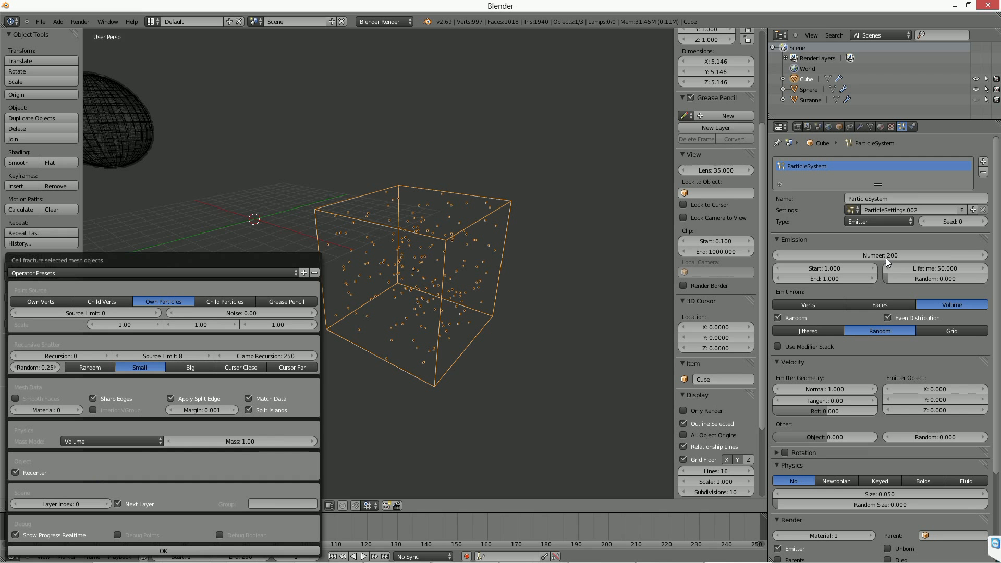
click(48, 534)
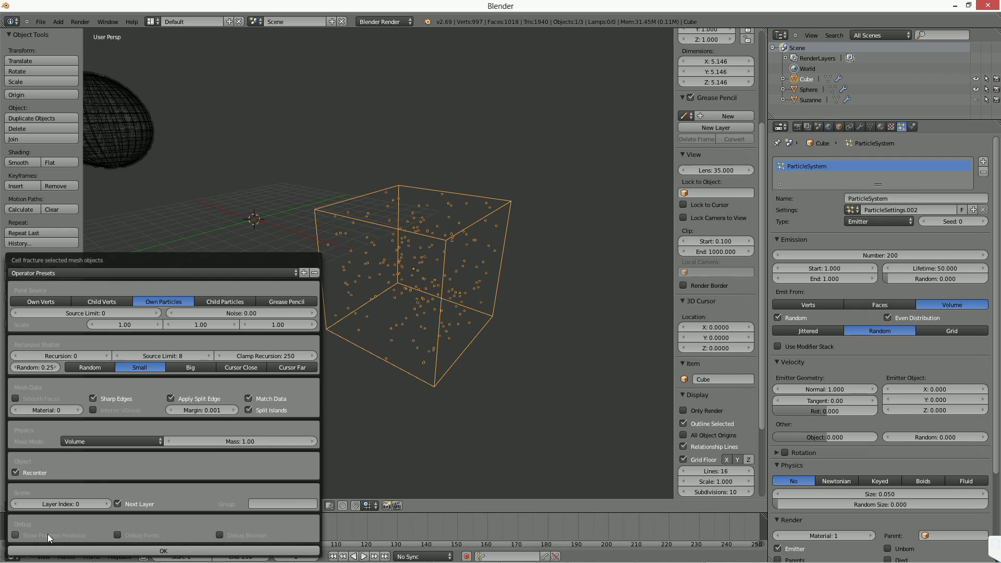
click(202, 548)
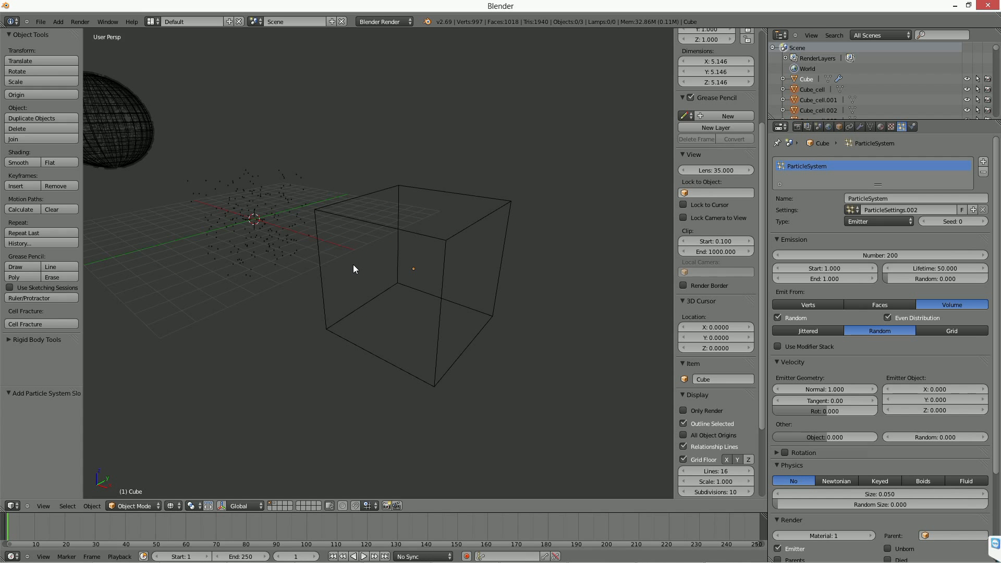
click(276, 507)
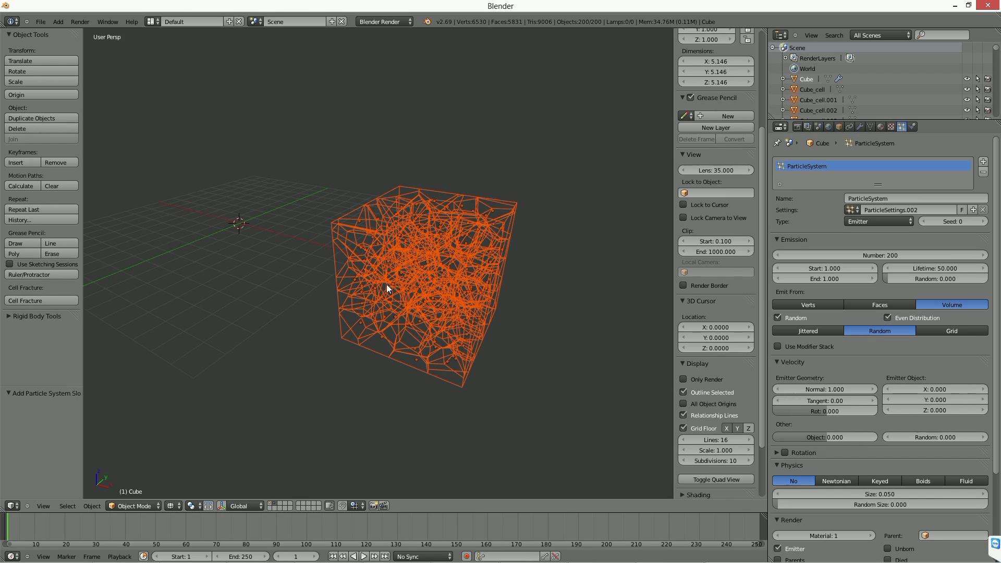
Move one shard up out of the fractured cube, view it in solid shading, and undo the move.
middle_drag(405, 274, 409, 251)
right_click(409, 251)
right_click(411, 271)
right_click(415, 281)
key(g)
click(416, 142)
key(z)
middle_drag(431, 198, 432, 249)
key(ctrl+z)
key(z)
Select all the shards of the fractured cube and start the Screencast Keys display.
scroll(426, 252, down, 3)
key(a)
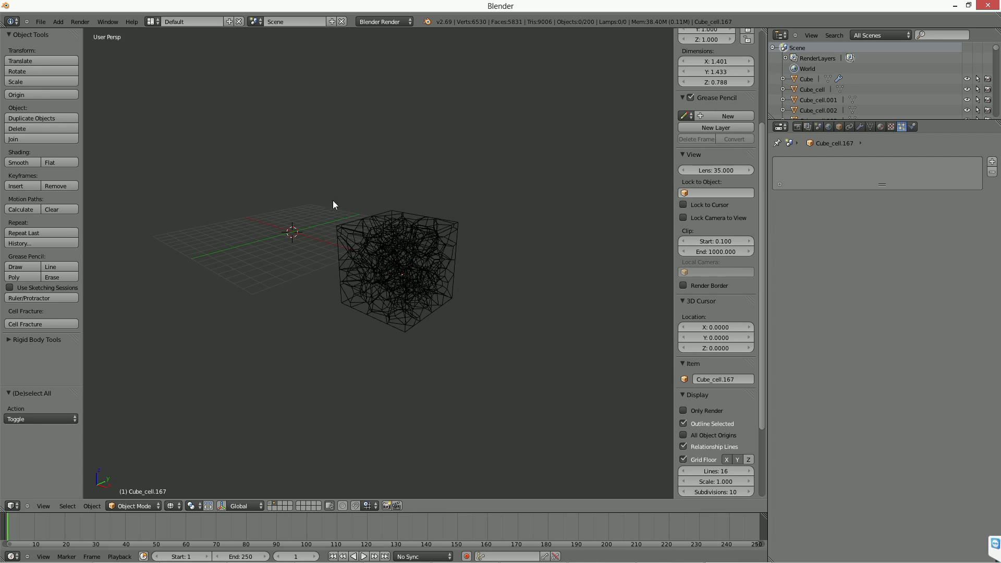
key(a)
scroll(518, 351, up, 4)
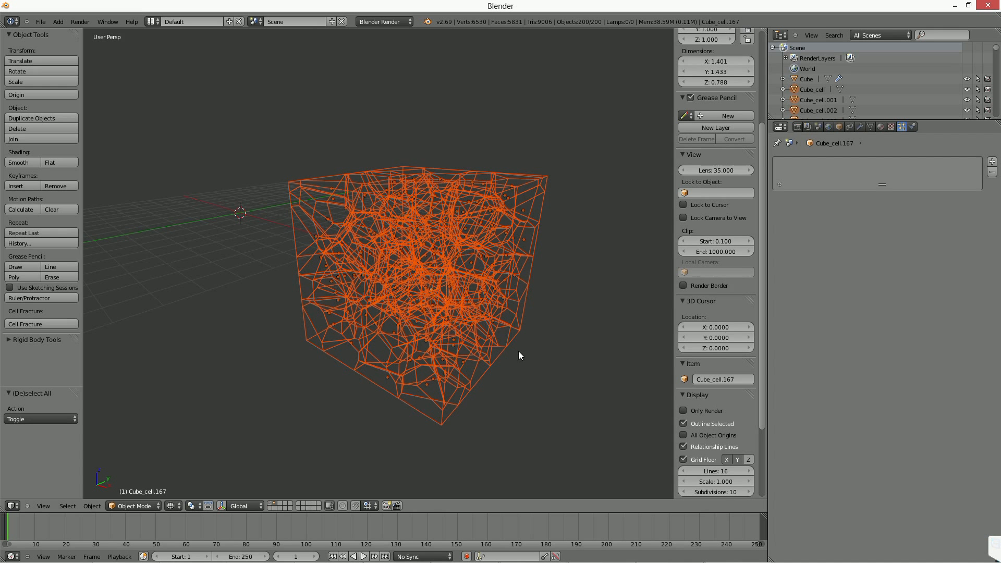
scroll(727, 441, down, 5)
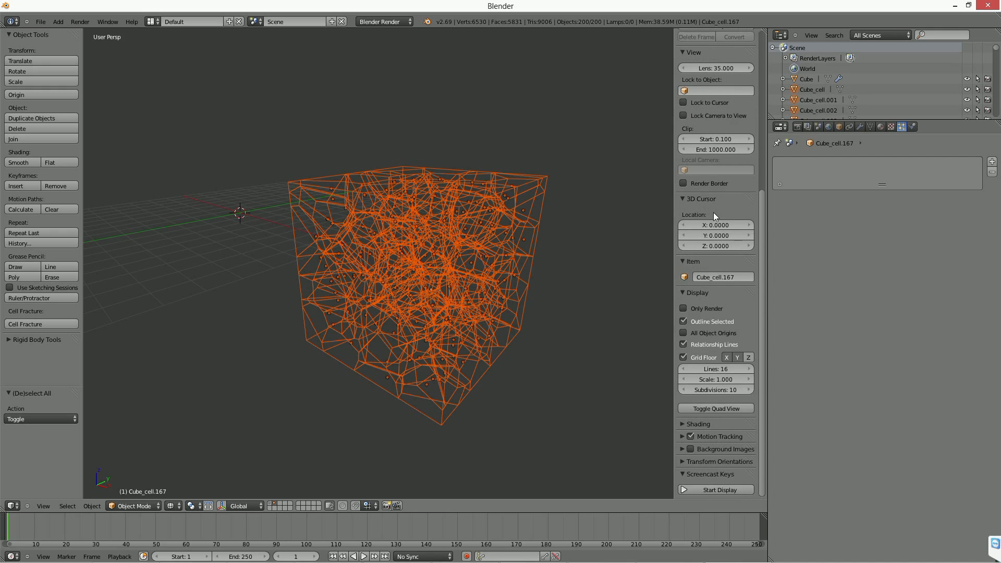
click(707, 488)
shift+middle_drag(423, 403, 400, 375)
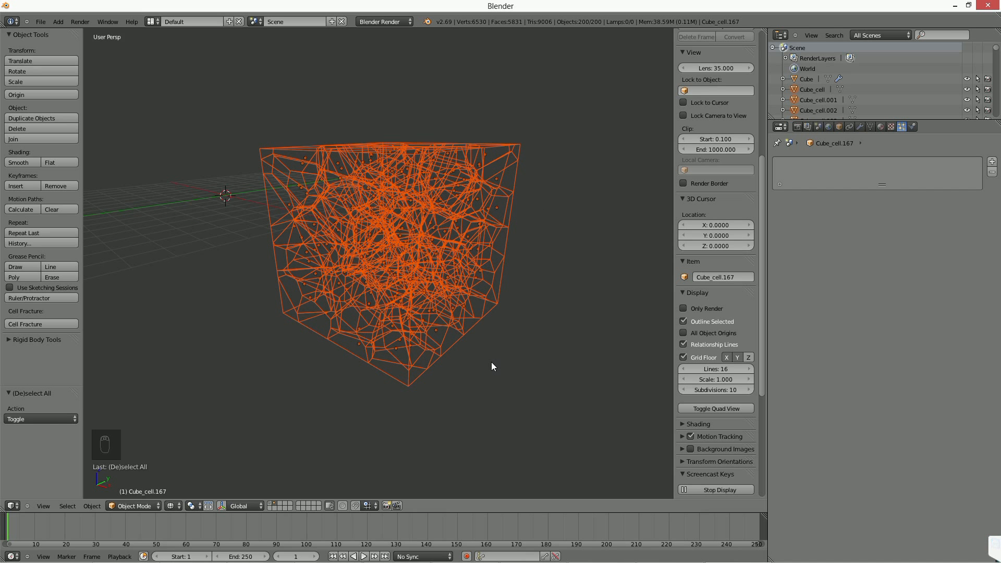
Put the selected shards in a new group and rename it Debris in the outliner's Groups view.
key(ctrl+g)
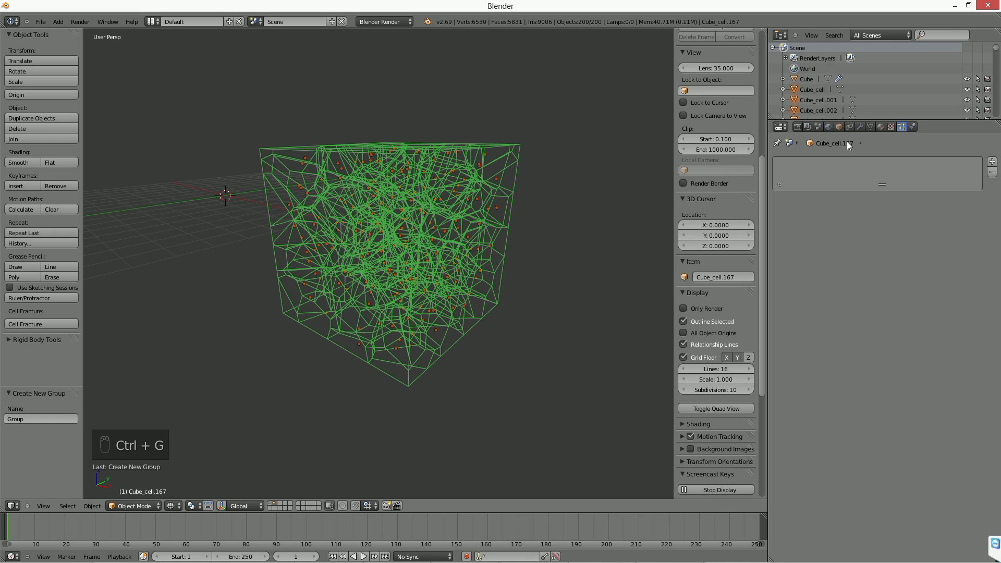
click(890, 32)
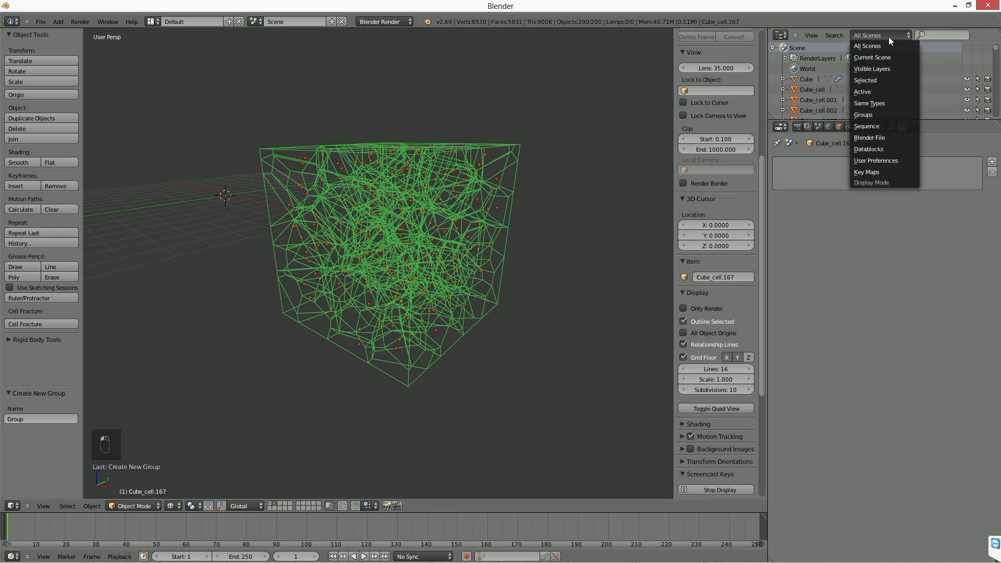
click(876, 113)
double_click(808, 49)
key(BackSpace)
text(Deb)
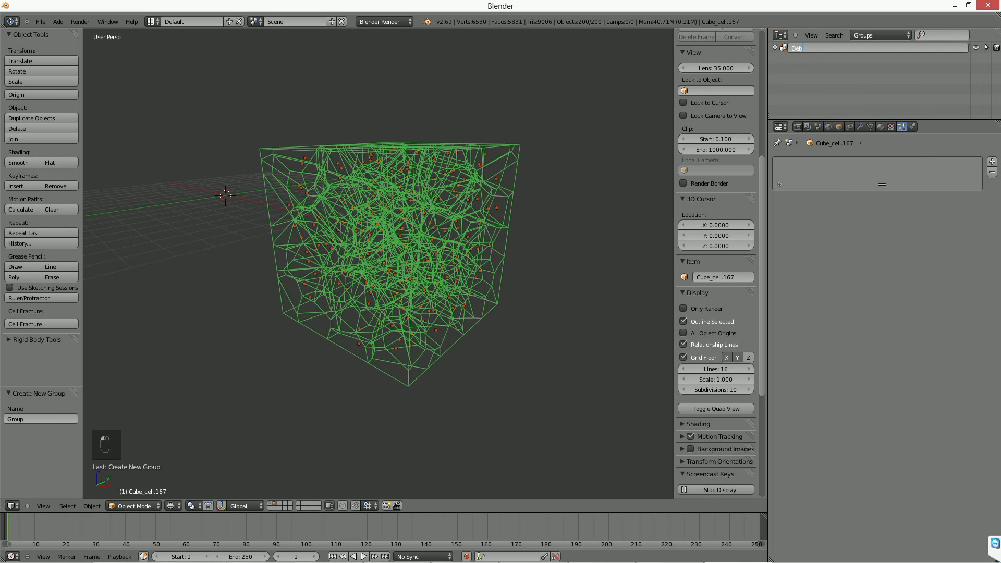
text(ris)
key(Return)
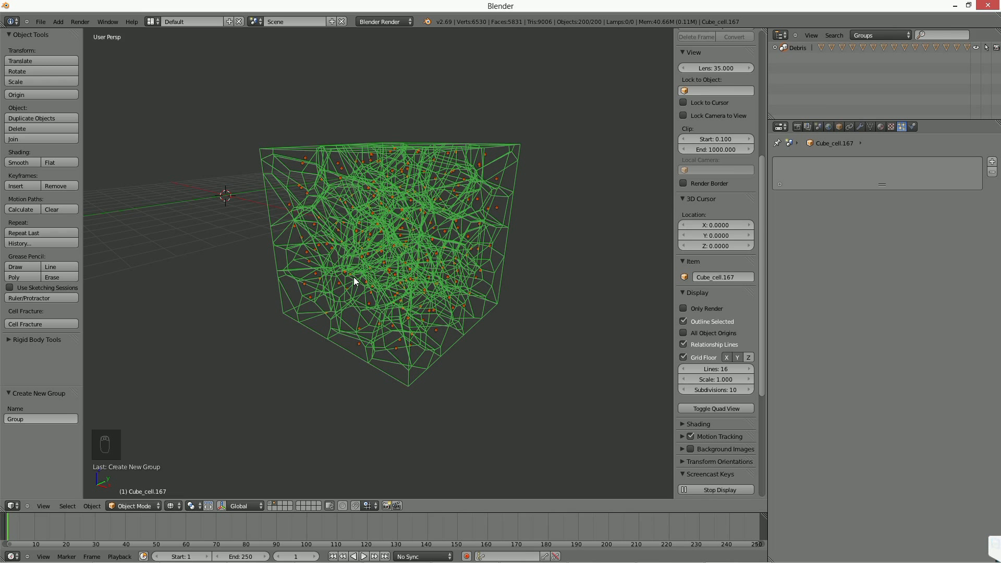
Enlarge the outliner and set its display mode back to All Scenes.
click(883, 33)
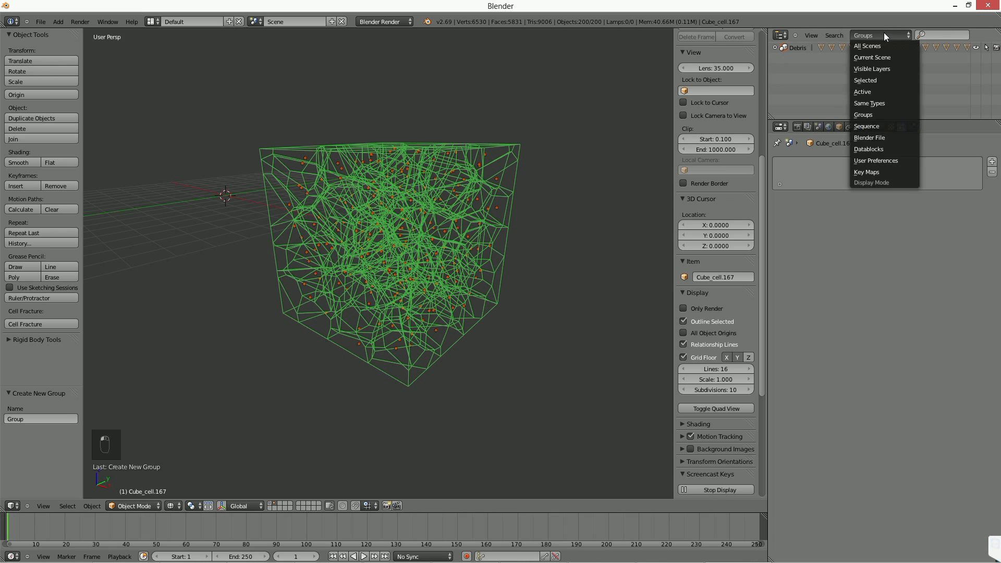
click(880, 115)
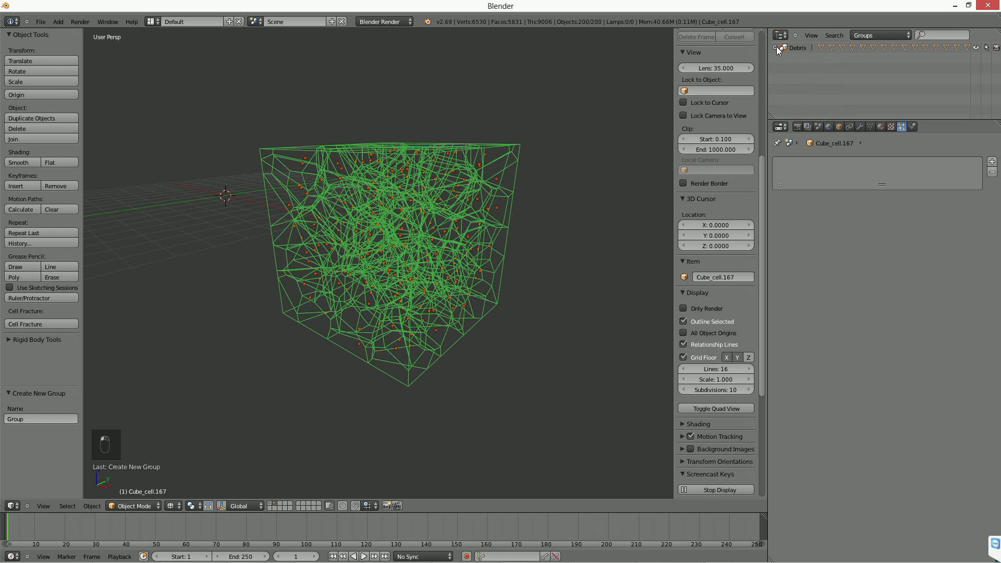
click(872, 35)
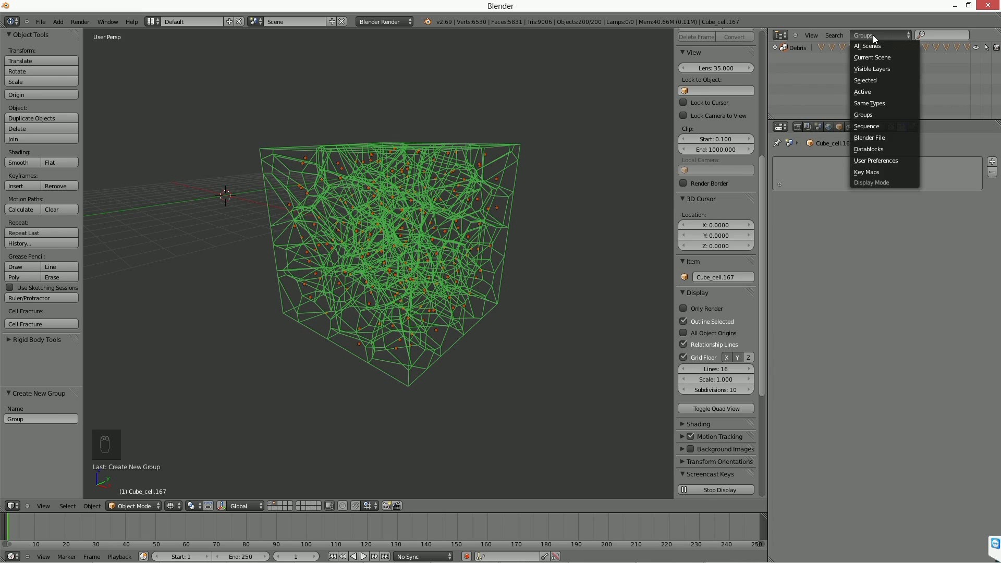
click(909, 116)
drag(915, 121, 933, 201)
click(876, 35)
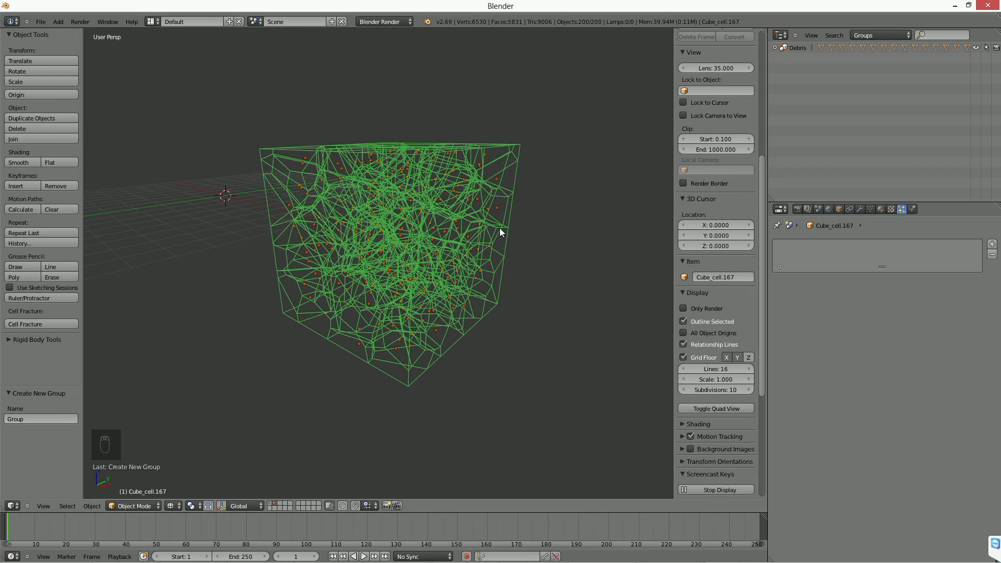
click(888, 35)
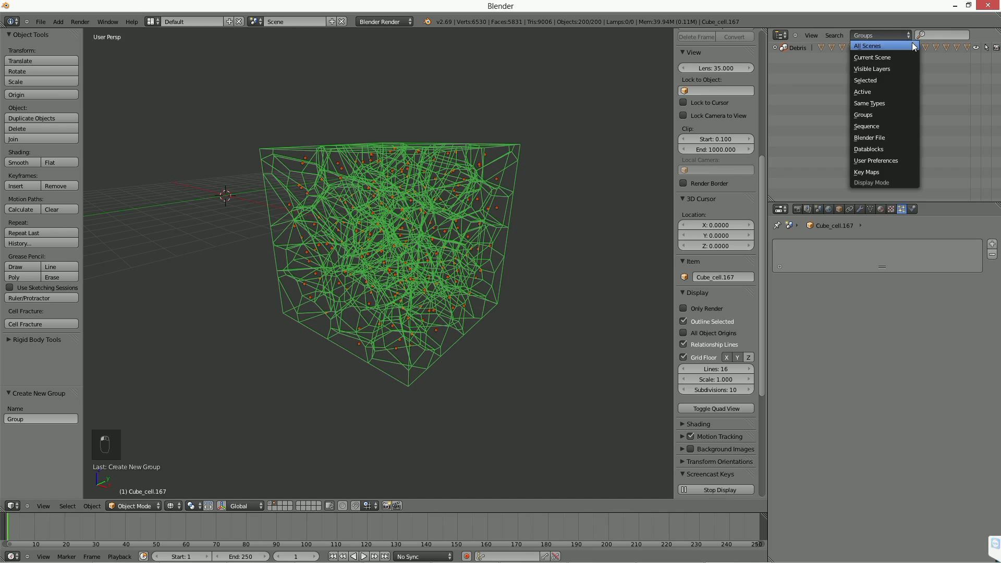
click(881, 48)
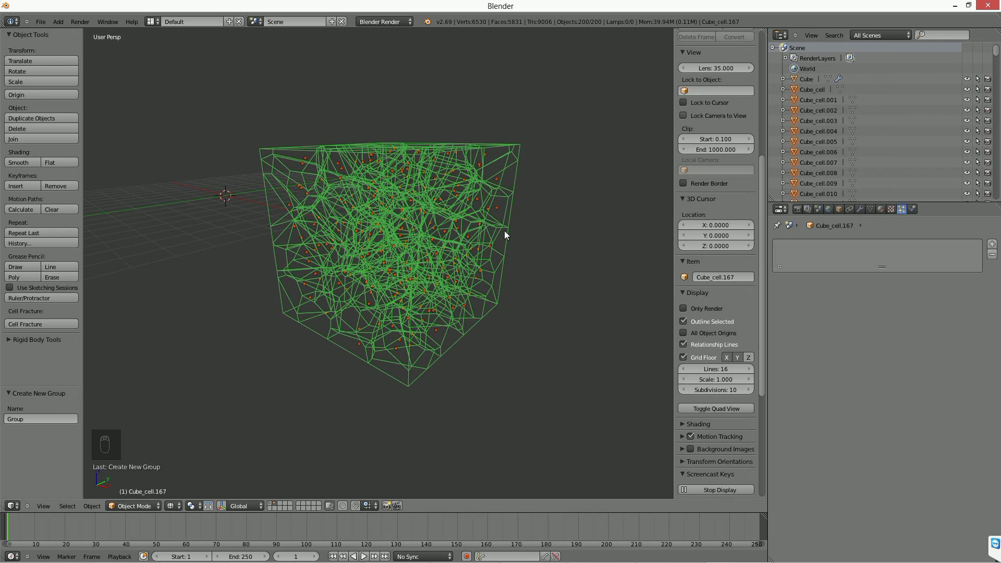
Display the first layer, remove the cube's particle system and delete the cube.
click(269, 504)
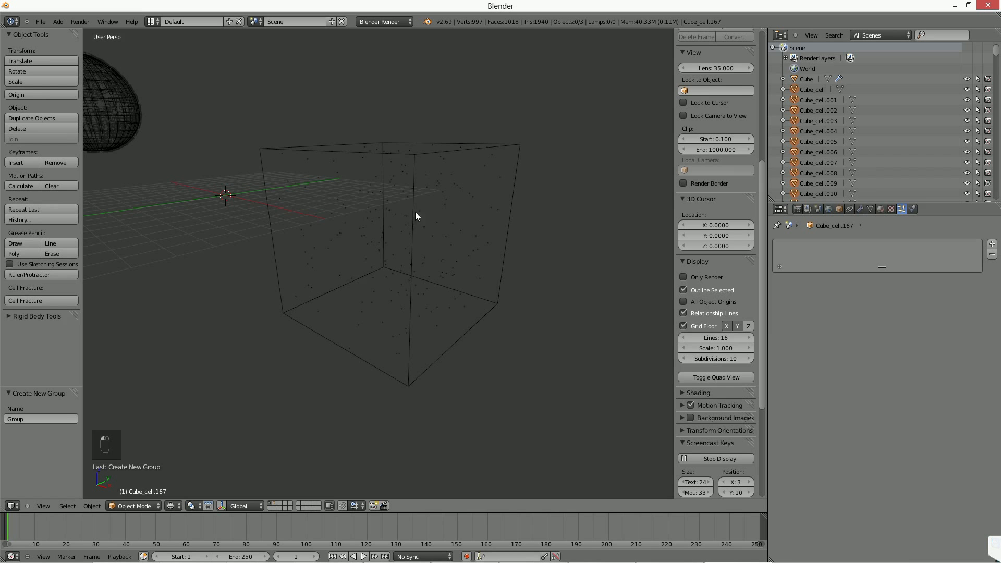
right_click(415, 215)
click(992, 254)
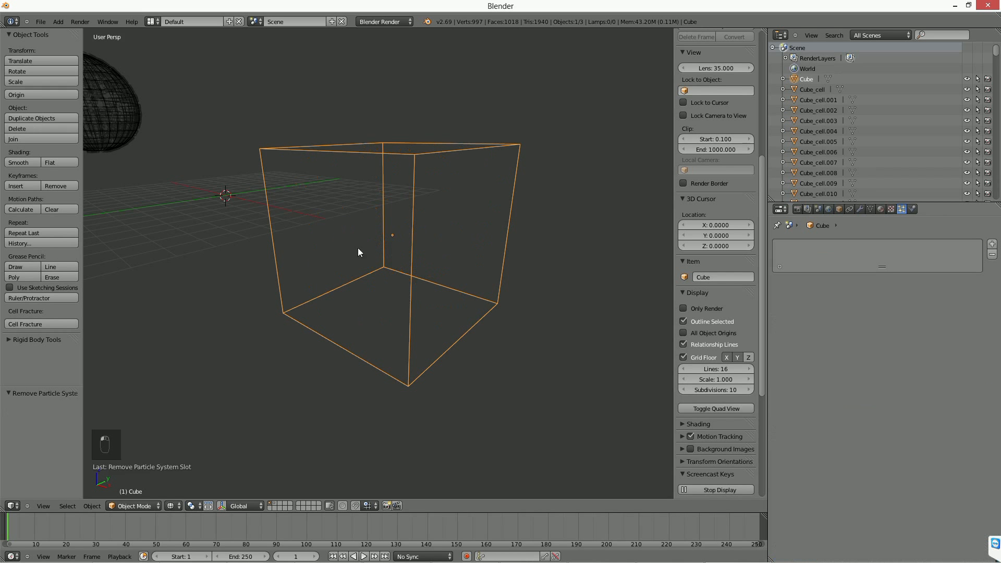
scroll(343, 240, down, 3)
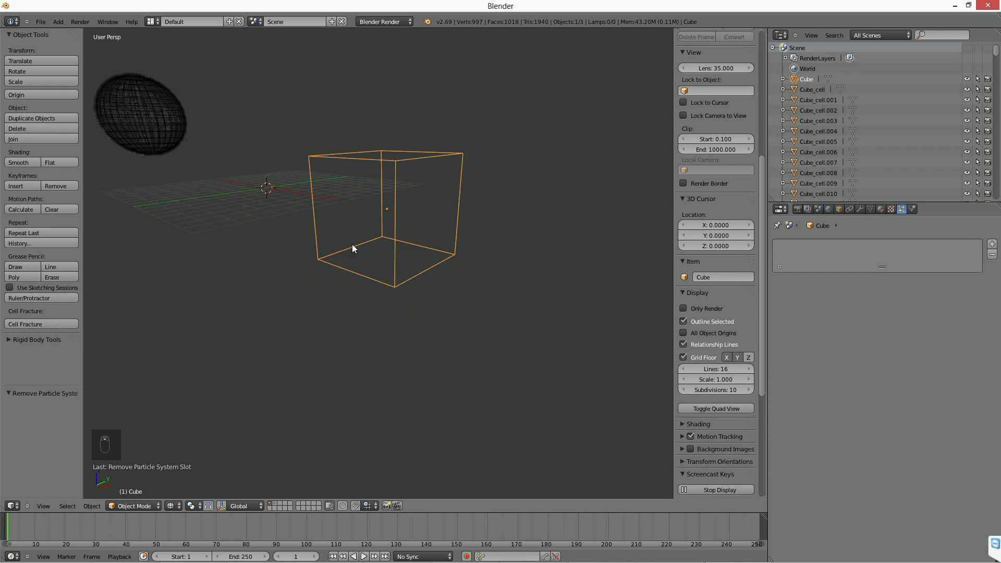
scroll(351, 247, down, 2)
key(Delete)
click(443, 231)
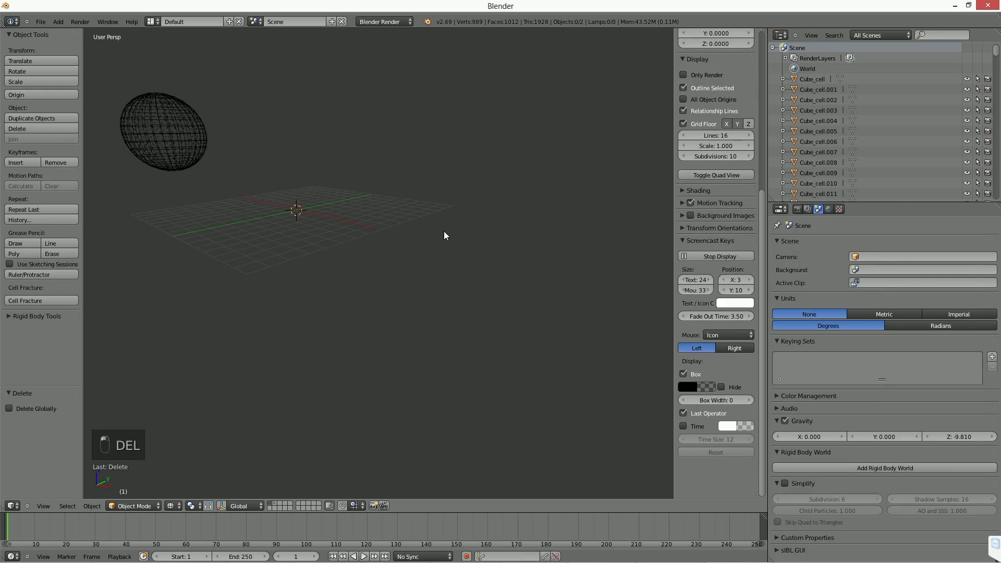
Select the sphere, make Suzanne visible again and scrub the timeline to frame 55.
right_click(179, 145)
scroll(251, 194, down, 2)
shift+middle_drag(282, 217, 351, 261)
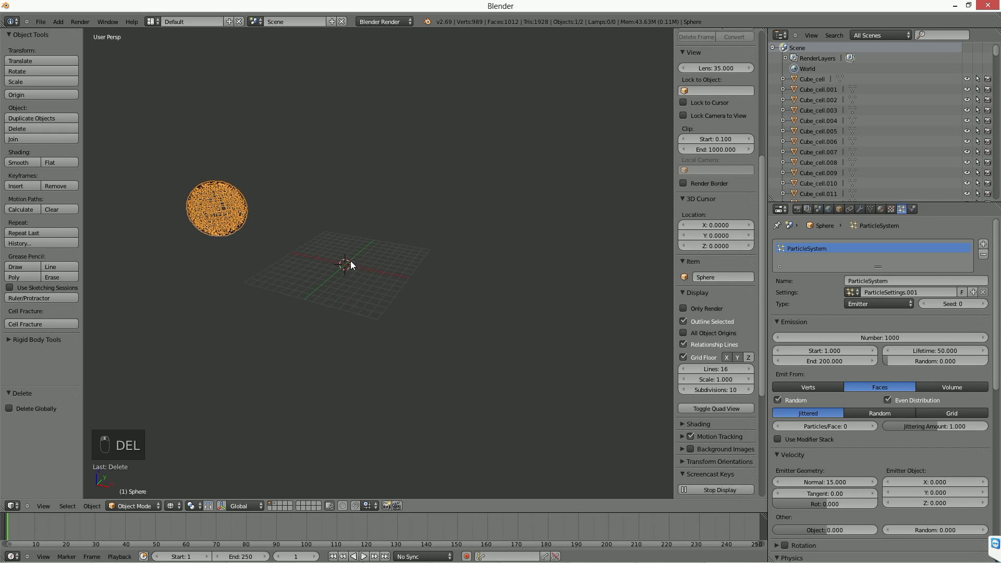
drag(996, 54, 996, 194)
click(967, 196)
middle_drag(386, 237, 261, 378)
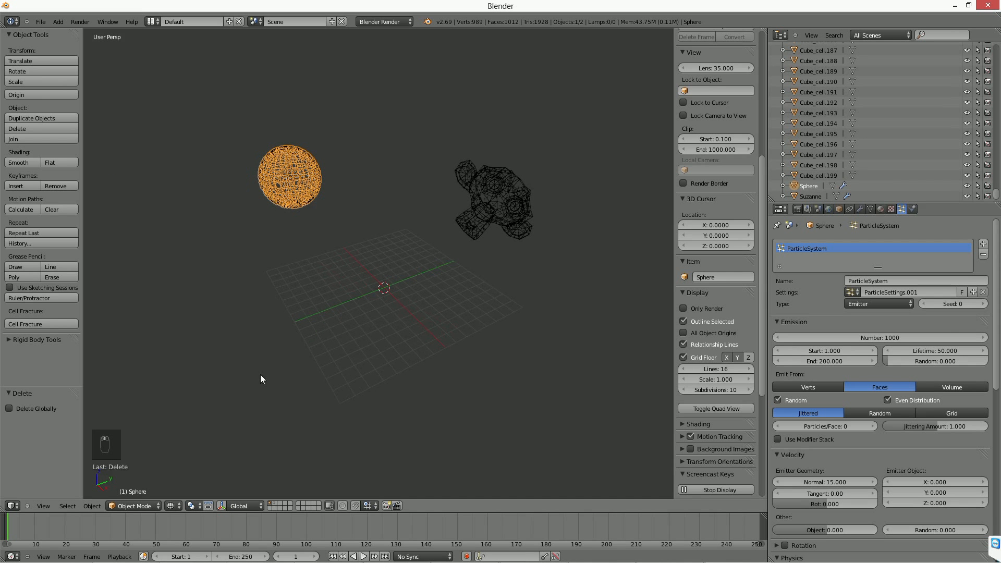
drag(48, 526, 171, 528)
scroll(386, 359, up, 1)
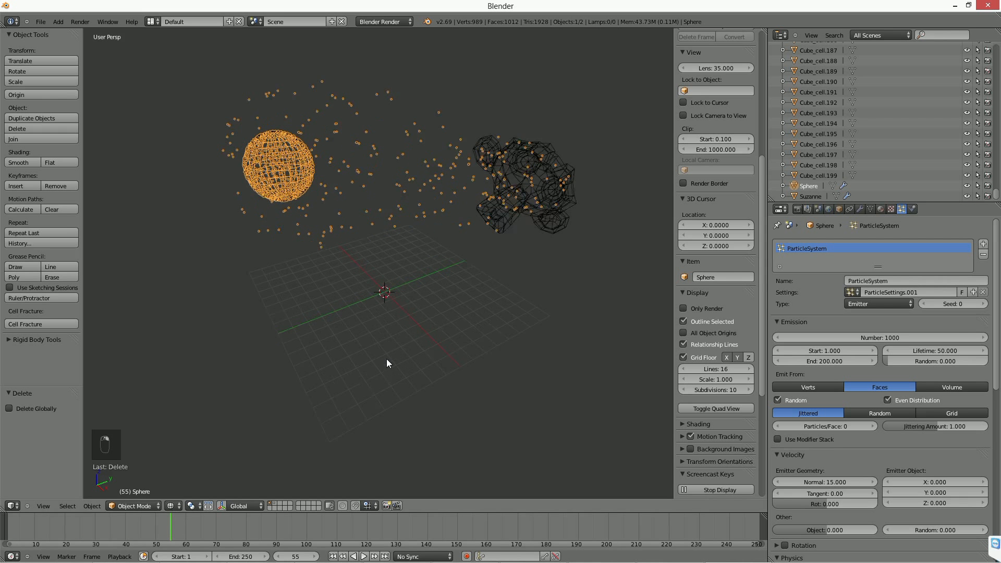
scroll(386, 358, up, 1)
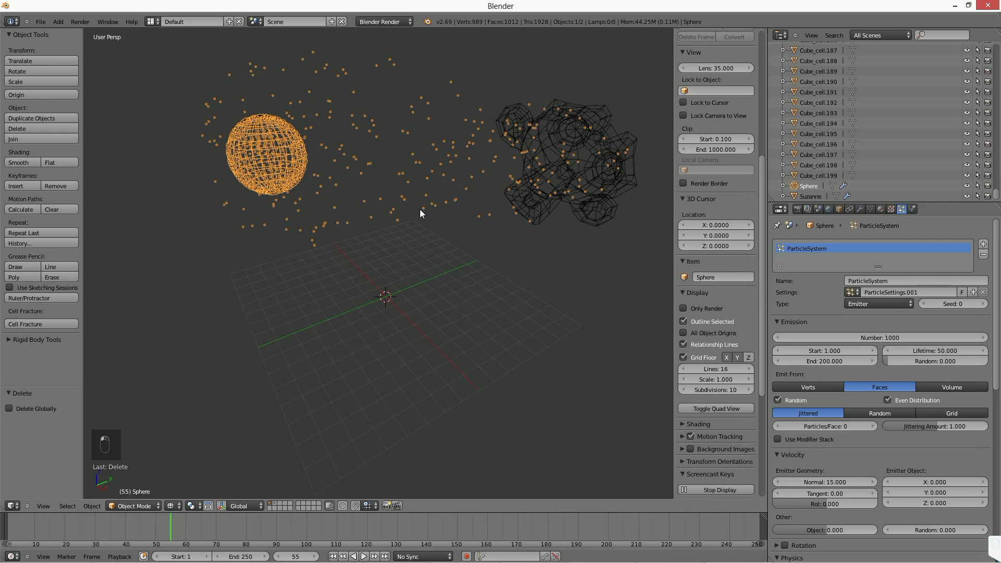
Render the sphere's particles as the Debris group with Pick Random enabled.
drag(998, 296, 998, 493)
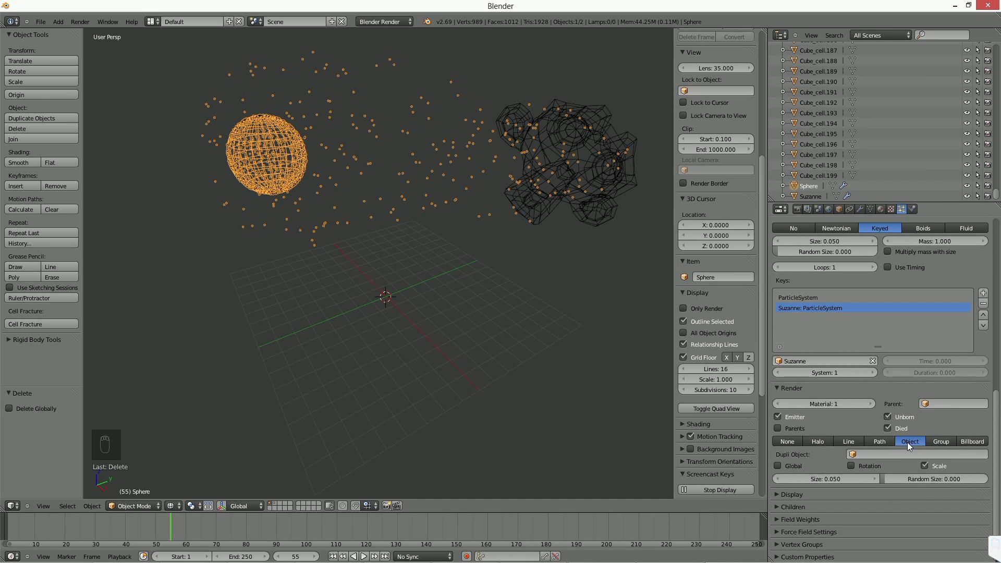
click(947, 440)
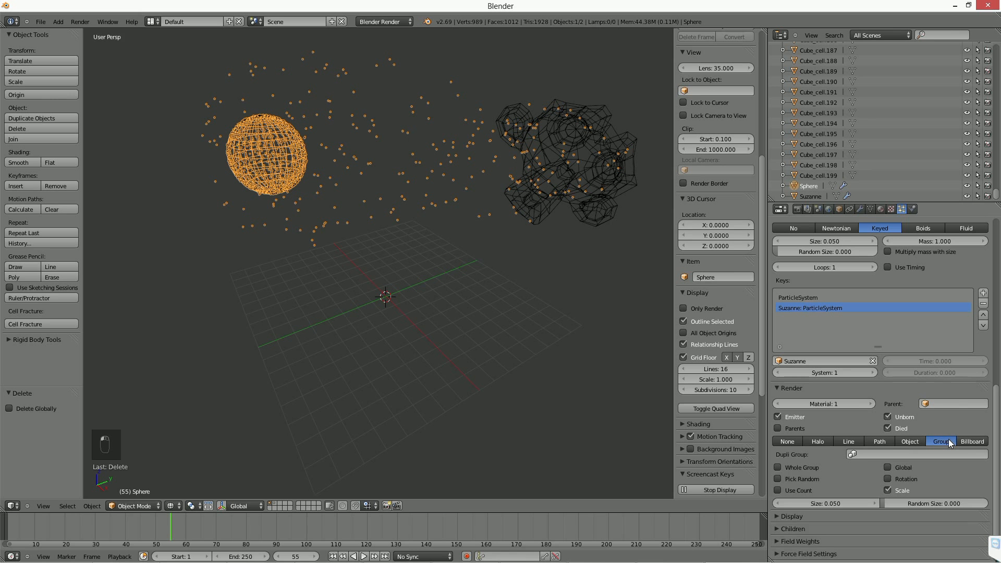
click(898, 453)
click(875, 348)
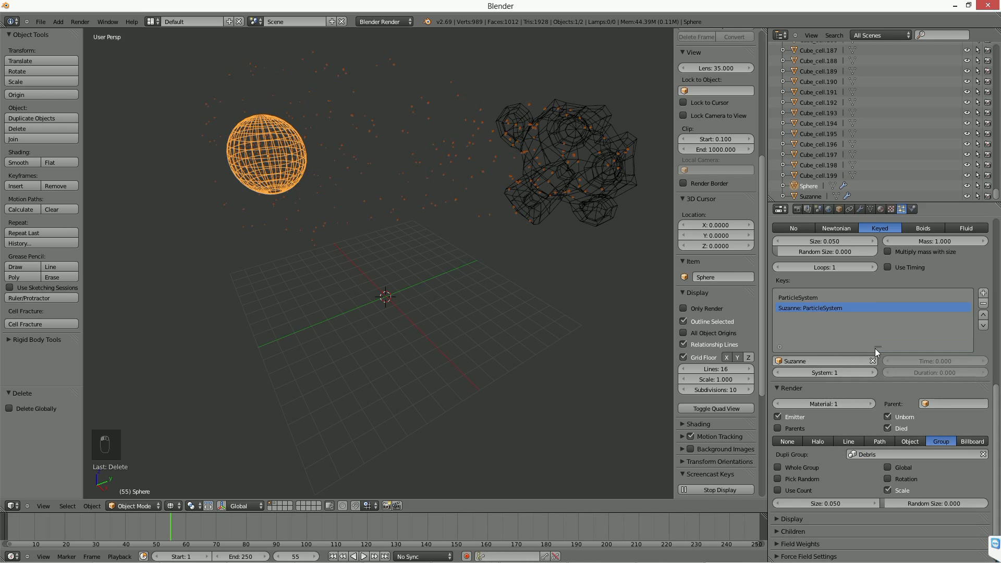
scroll(382, 320, up, 2)
scroll(403, 259, up, 2)
click(801, 479)
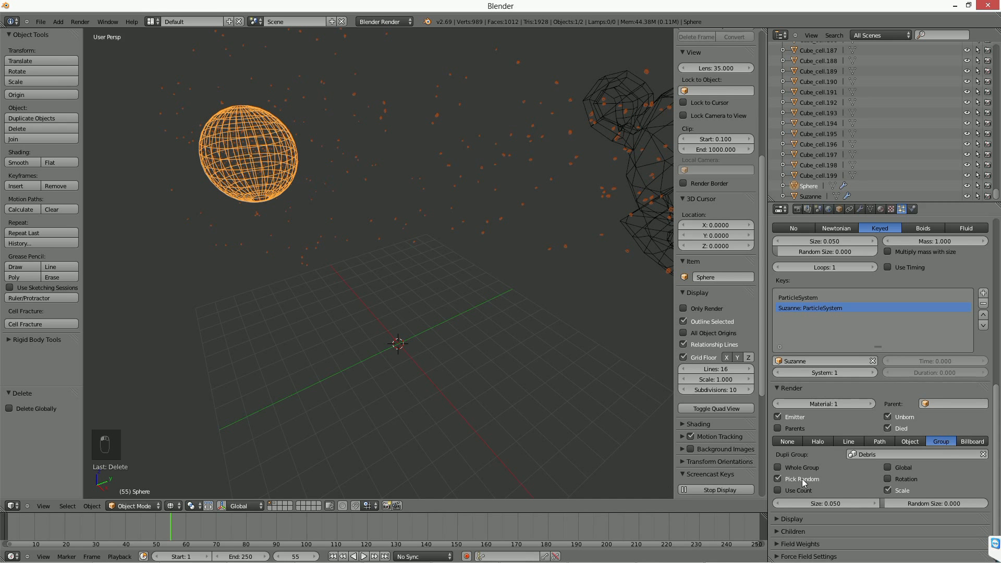
Set the debris particle size to 0.420 and inspect the shards in solid shading at frame 145.
drag(822, 504, 842, 504)
key(z)
middle_drag(400, 351, 444, 352)
drag(45, 523, 442, 524)
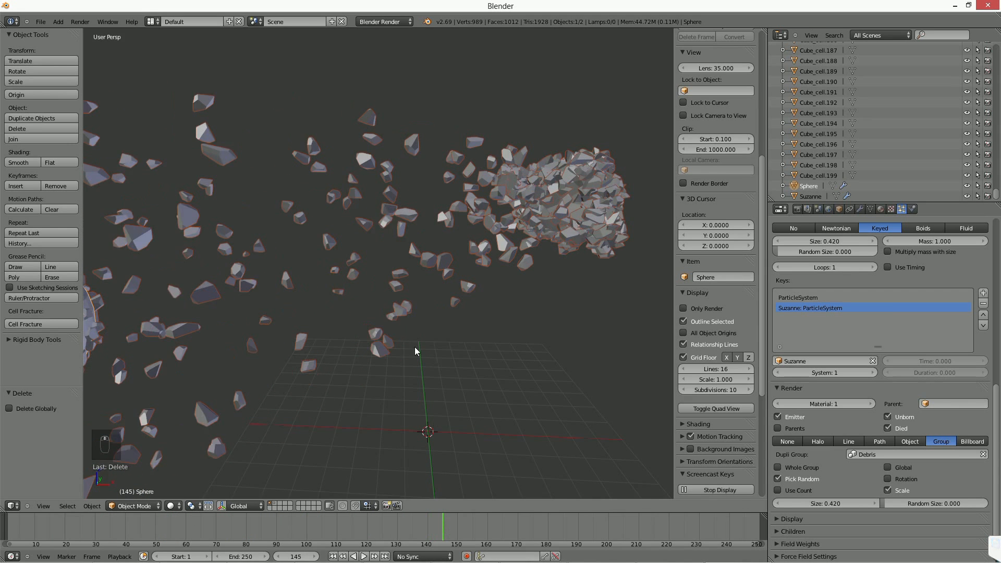
middle_drag(414, 346, 371, 206)
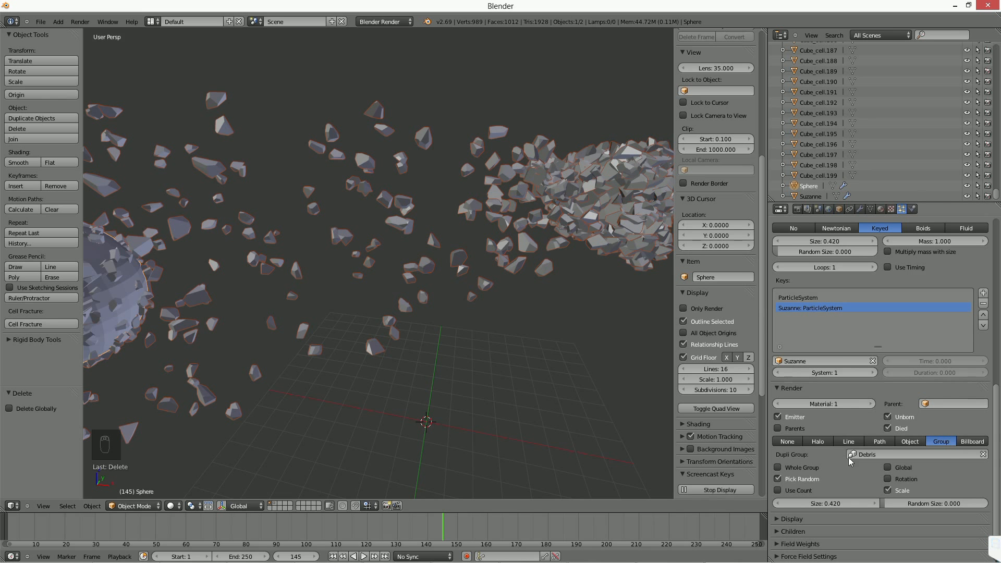
Enable Use Count for the Debris group and browse its list of shards.
scroll(847, 396, down, 1)
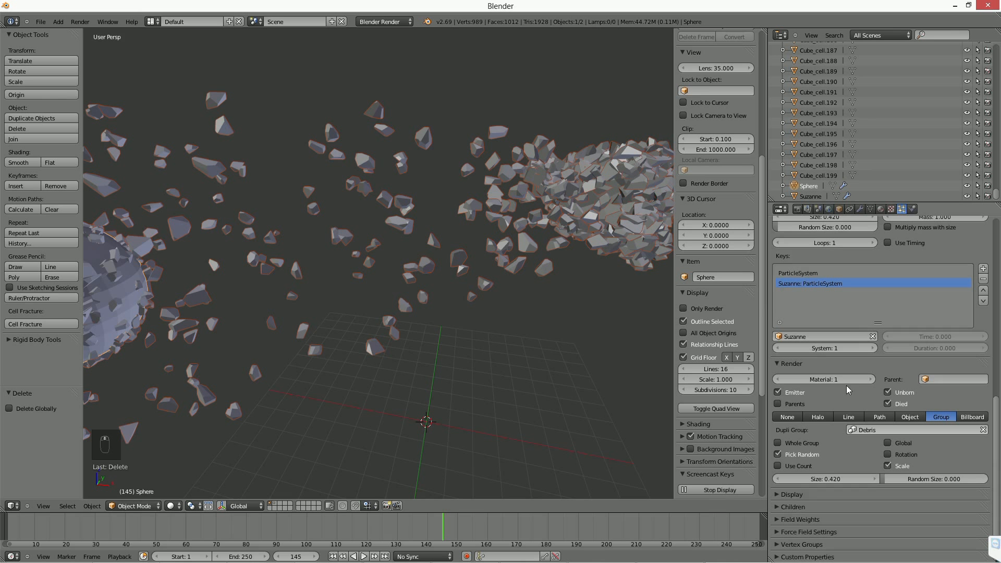
click(792, 464)
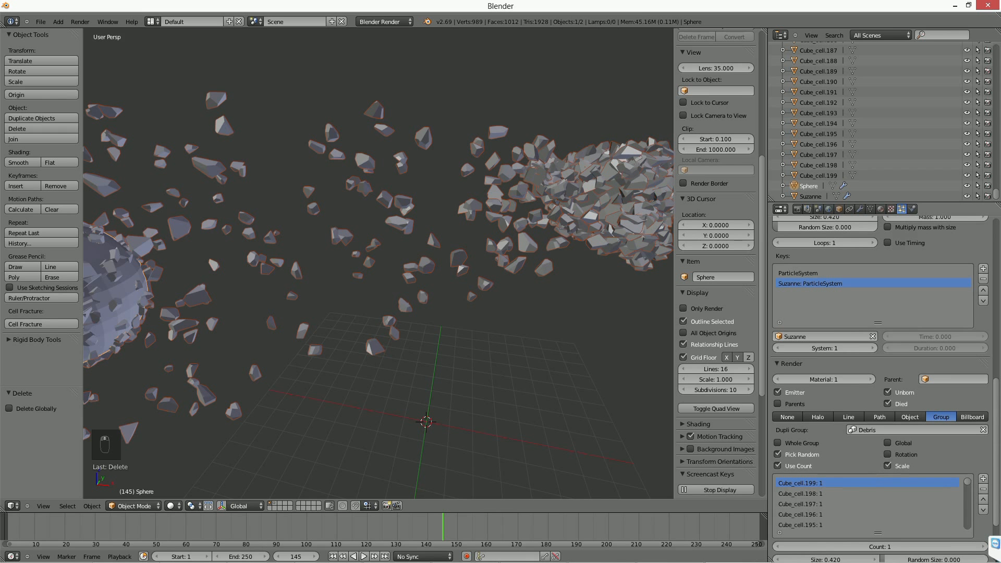
scroll(854, 358, down, 3)
mouse_move(968, 406)
mouse_down()
mouse_move(969, 441)
mouse_move(970, 389)
mouse_up()
Raise the count of the Cube_cell.199 shard to 10.
click(823, 402)
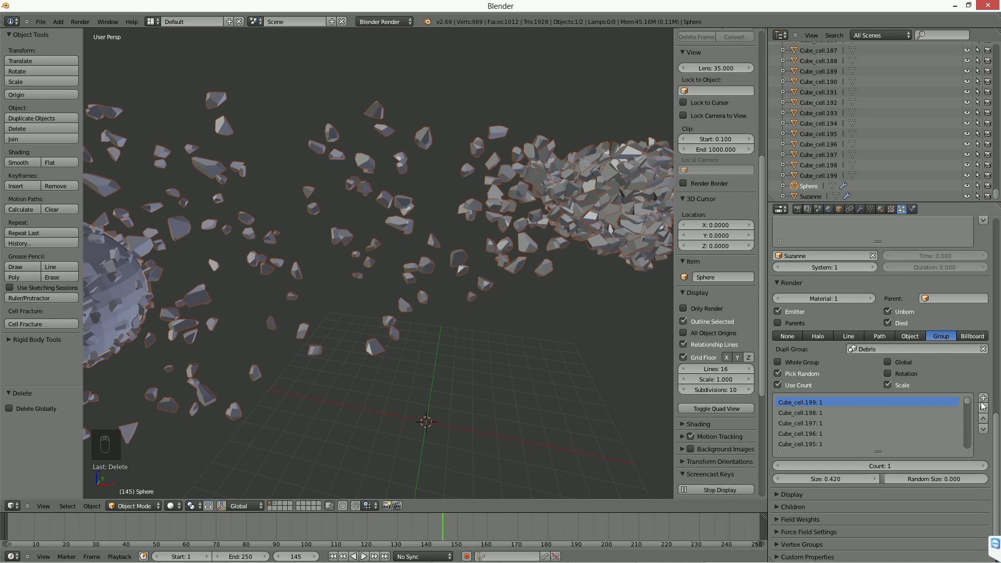
click(971, 464)
click(971, 464)
click(972, 464)
click(971, 464)
click(971, 463)
click(971, 464)
click(971, 463)
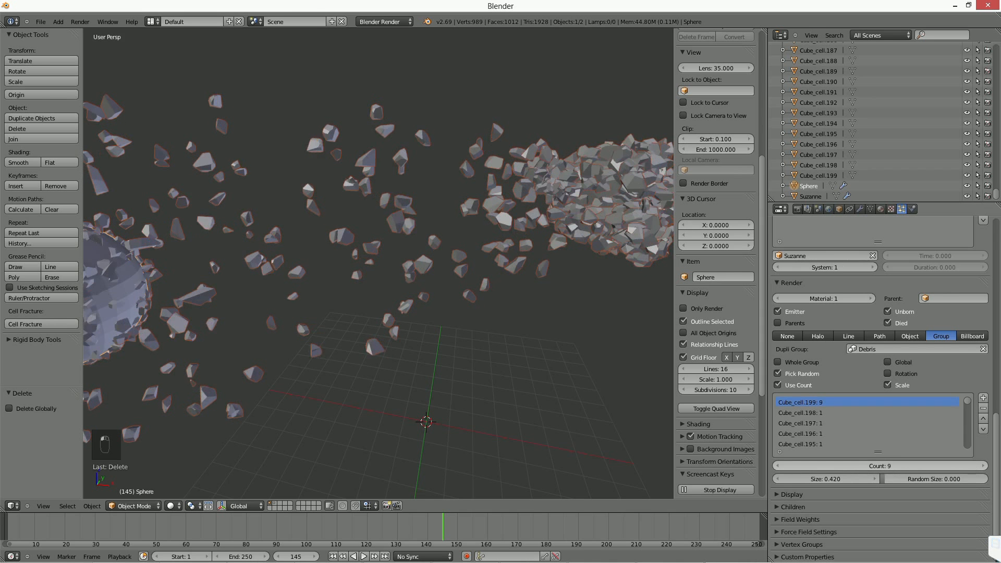
click(971, 464)
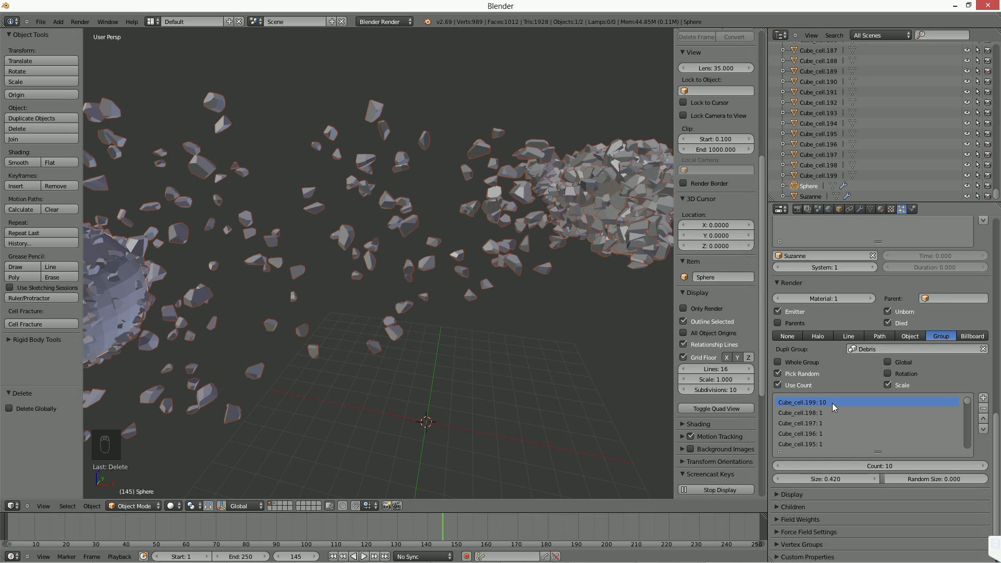
Lower the count of the Cube_cell.199 shard back to 1.
click(792, 468)
click(792, 467)
click(793, 468)
click(792, 468)
click(792, 468)
click(792, 467)
click(792, 468)
click(793, 467)
click(792, 468)
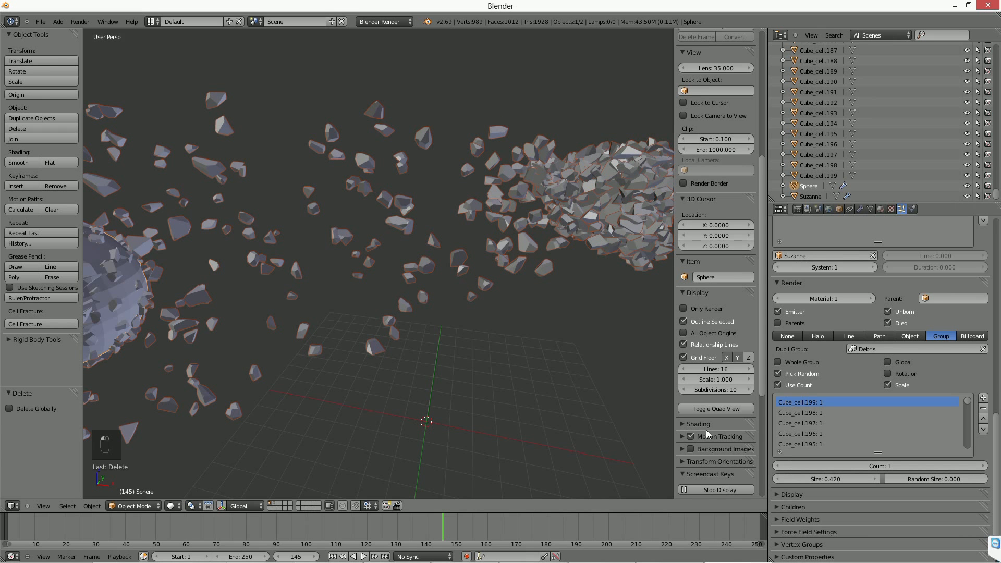
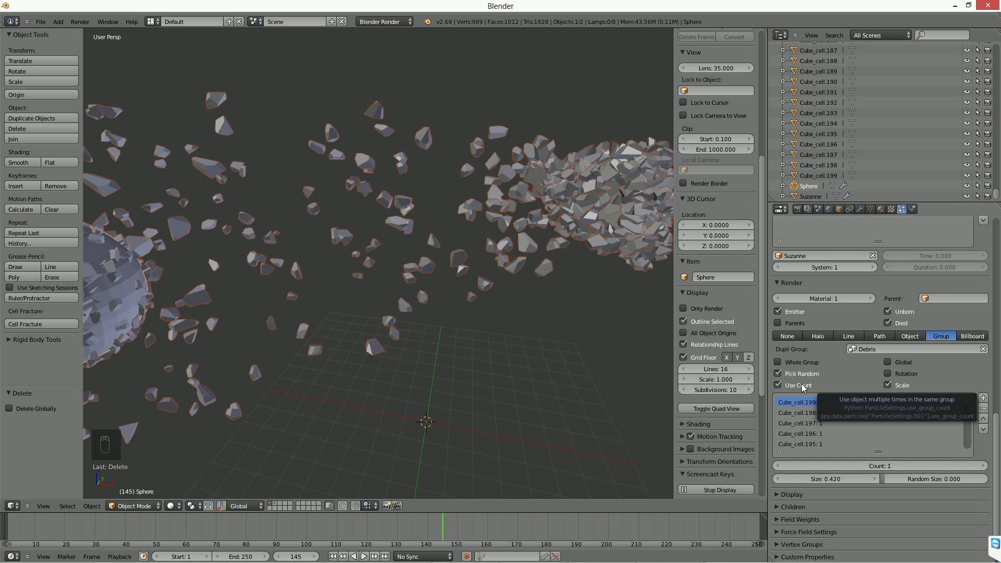
Disable Use Count for the Debris group and set the particles' Random Size to 0.697.
click(802, 388)
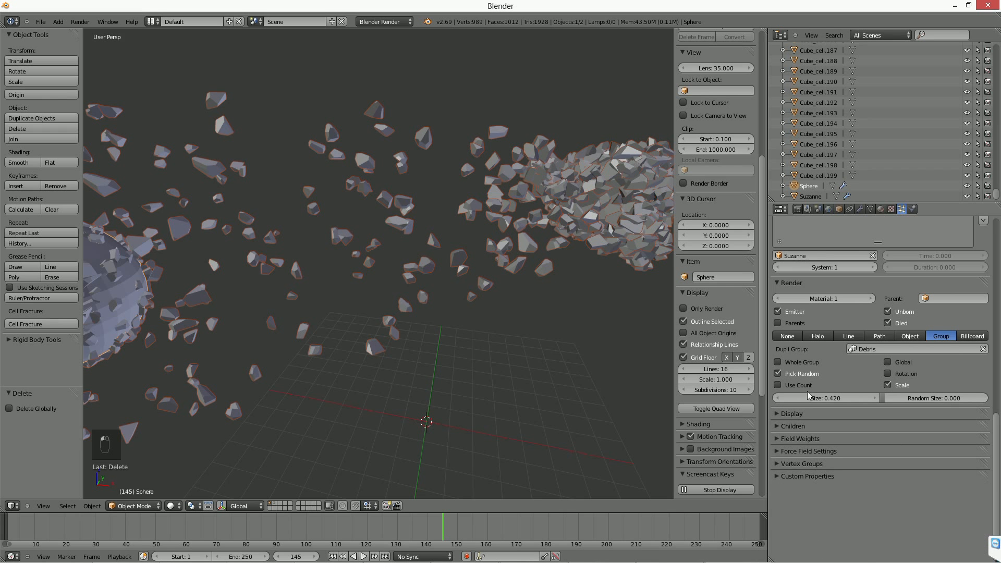
mouse_move(936, 398)
mouse_down()
mouse_move(985, 399)
mouse_move(947, 399)
mouse_up()
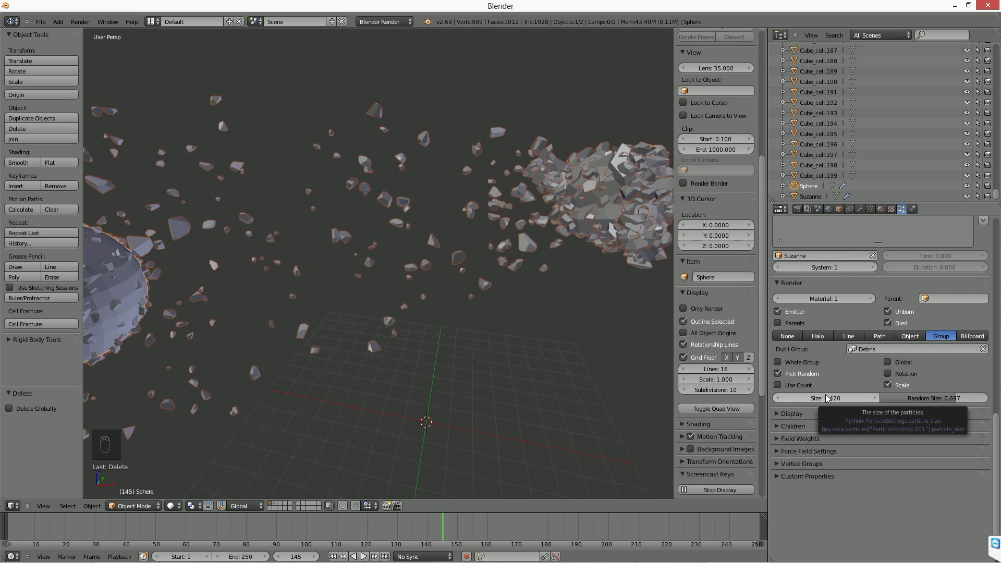
click(891, 209)
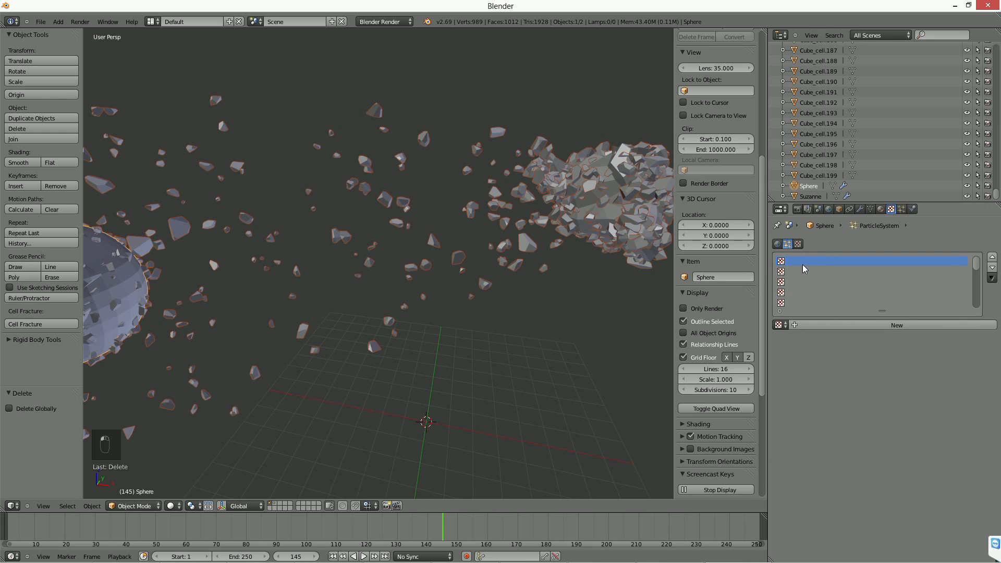
click(900, 209)
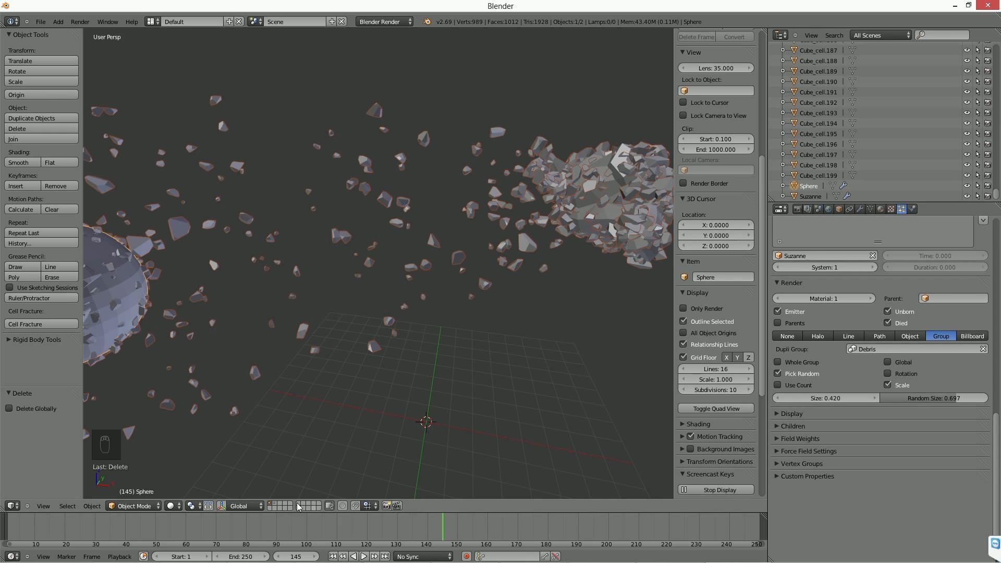
Show the layer holding the fractured cube, select one of its shards and inspect the cube in wireframe.
click(276, 503)
scroll(558, 374, down, 2)
middle_drag(560, 375, 530, 361)
mouse_move(330, 283)
middle_down()
mouse_move(266, 284)
mouse_move(357, 321)
middle_up()
right_click(266, 284)
key(z)
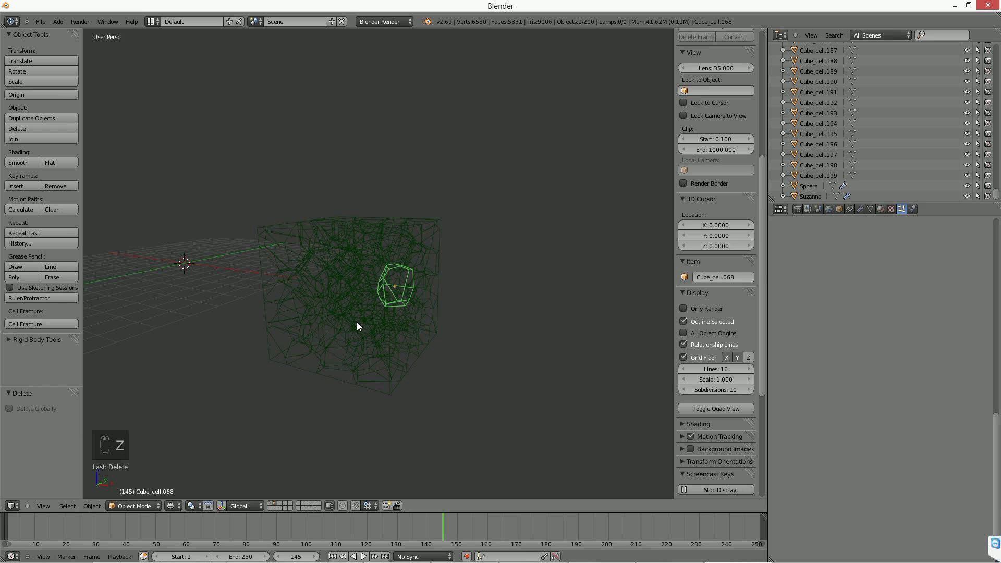
Return to the layer with the sphere and Suzanne in solid shading and select the sphere.
click(272, 503)
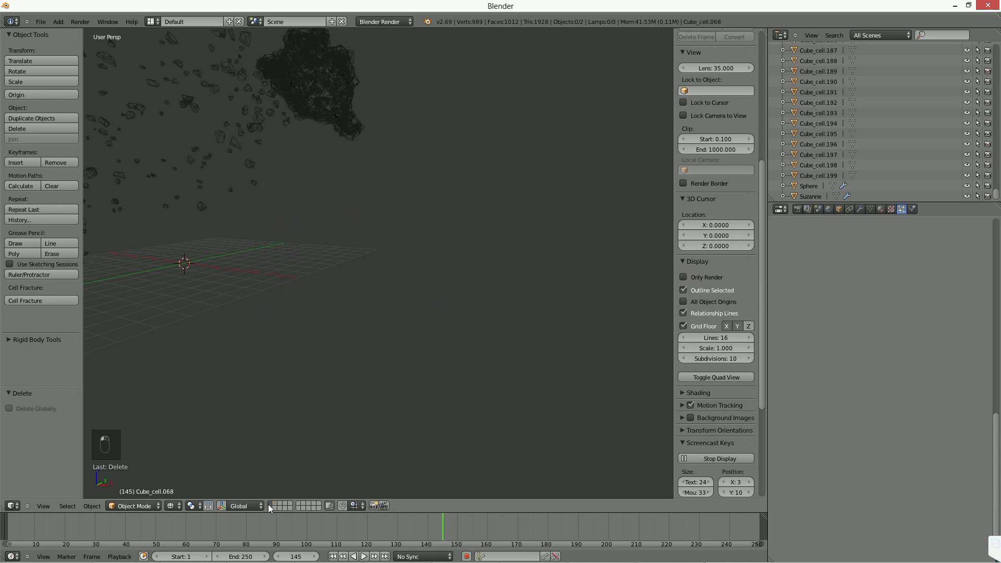
key(z)
middle_drag(335, 241, 437, 371)
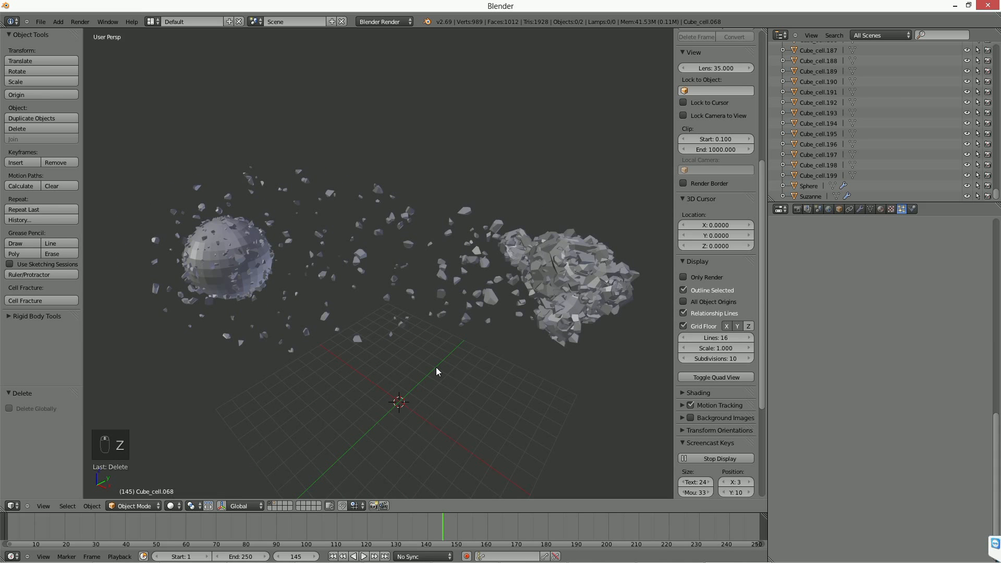
scroll(436, 369, up, 1)
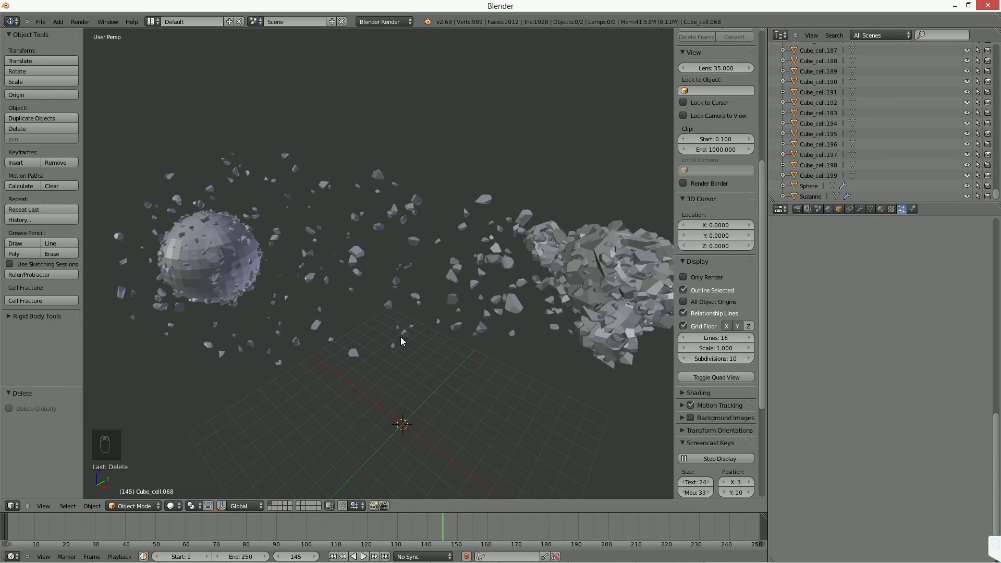
right_click(245, 254)
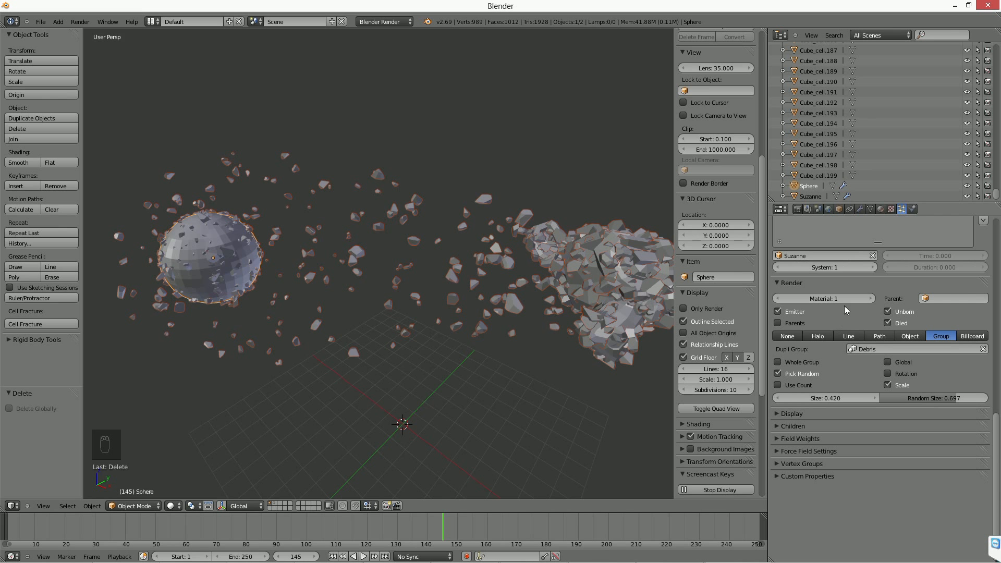
Expand the Children settings of the sphere's particle system and set the child type to Simple.
scroll(829, 303, up, 5)
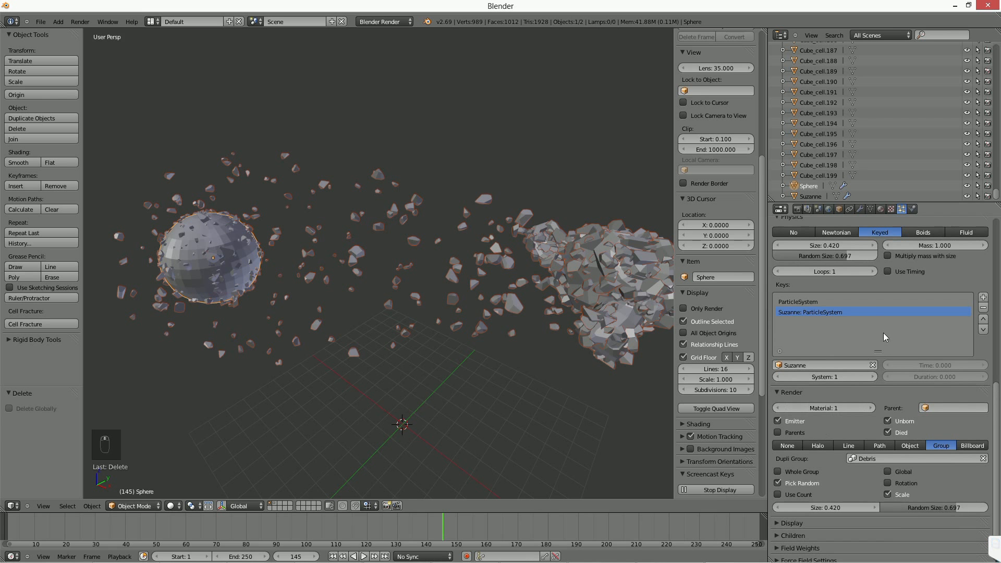
scroll(870, 284, up, 3)
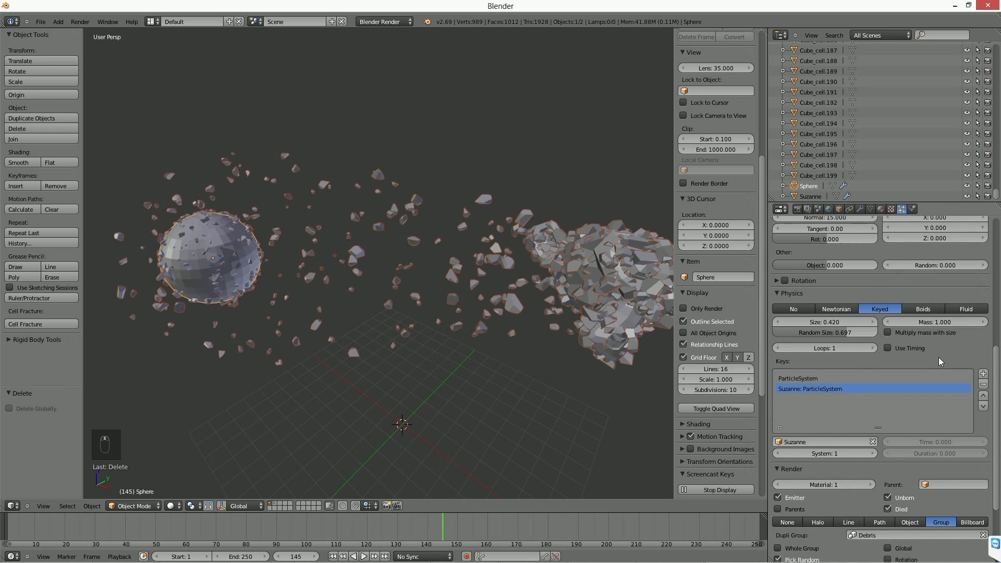
scroll(870, 291, down, 5)
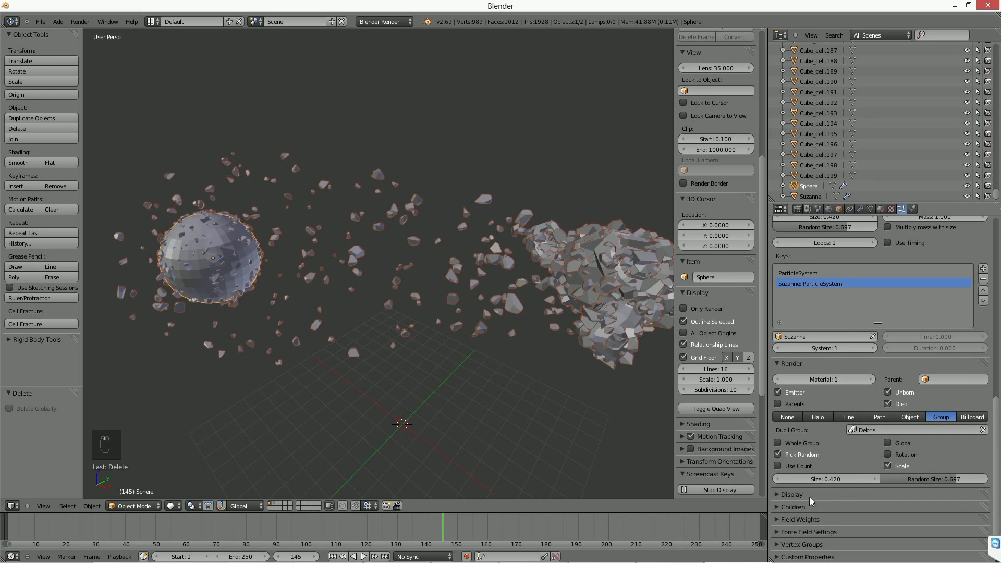
click(777, 509)
scroll(886, 315, down, 1)
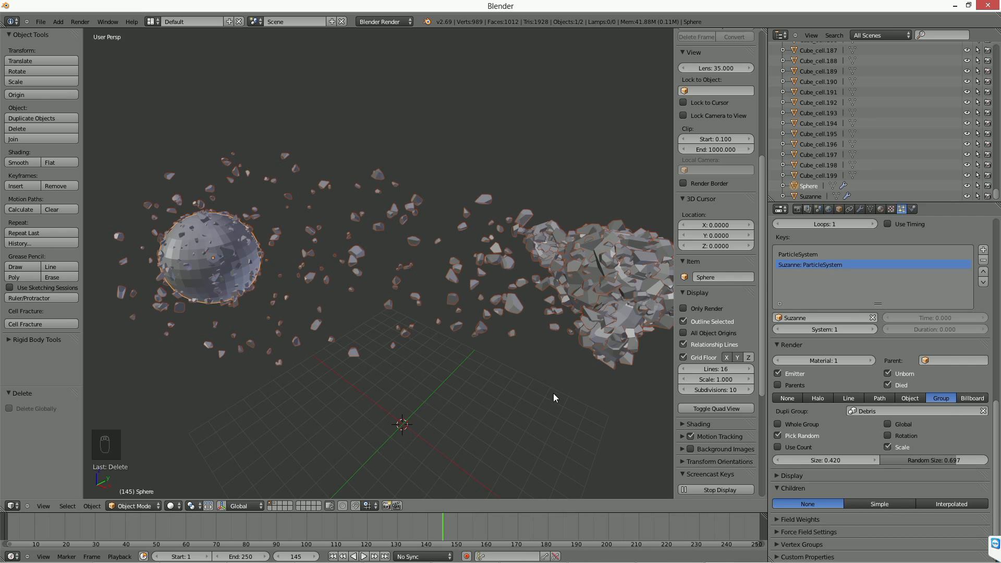
click(881, 503)
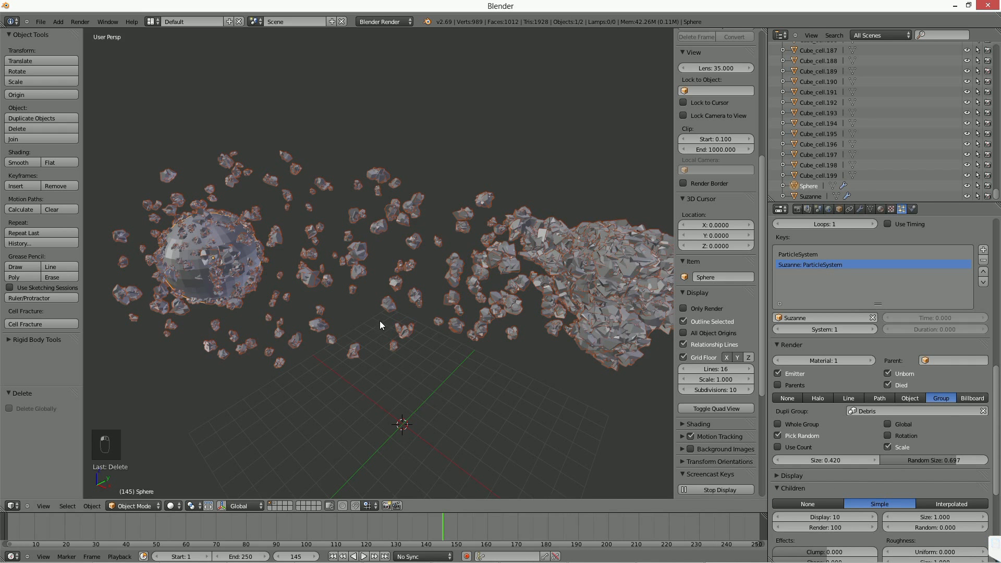
Compare the shards up close with the child type set to None and back to Simple.
scroll(380, 320, up, 5)
scroll(375, 317, up, 6)
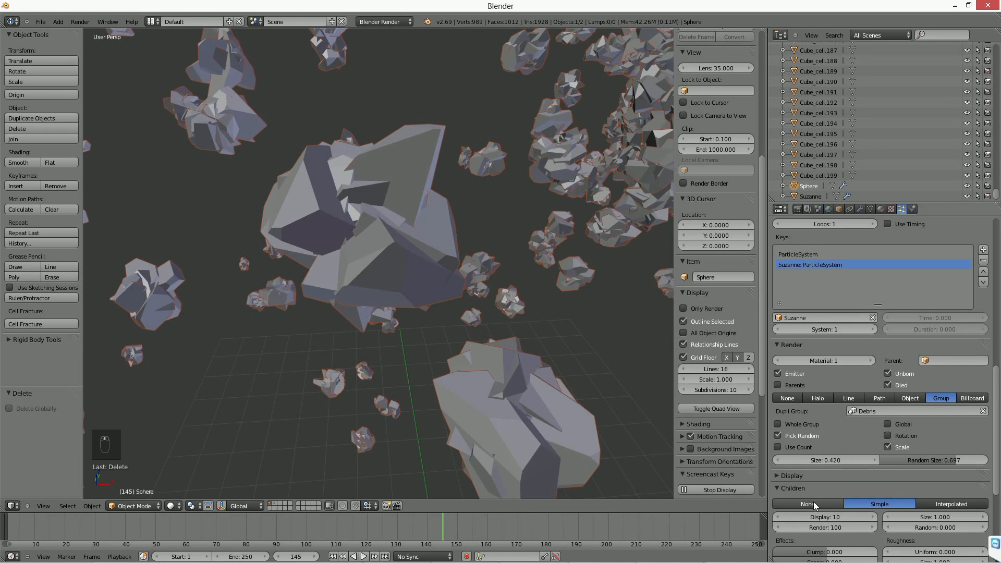
click(813, 502)
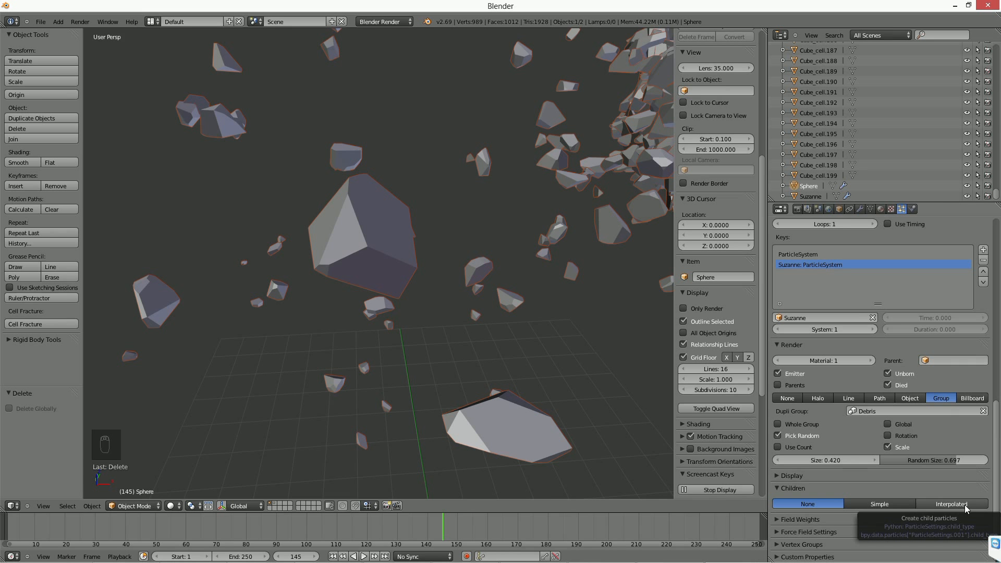
click(897, 506)
Spread the child particles by setting their Roundness to 1.000 and Radius to 0.900.
scroll(841, 462, down, 1)
scroll(841, 462, down, 4)
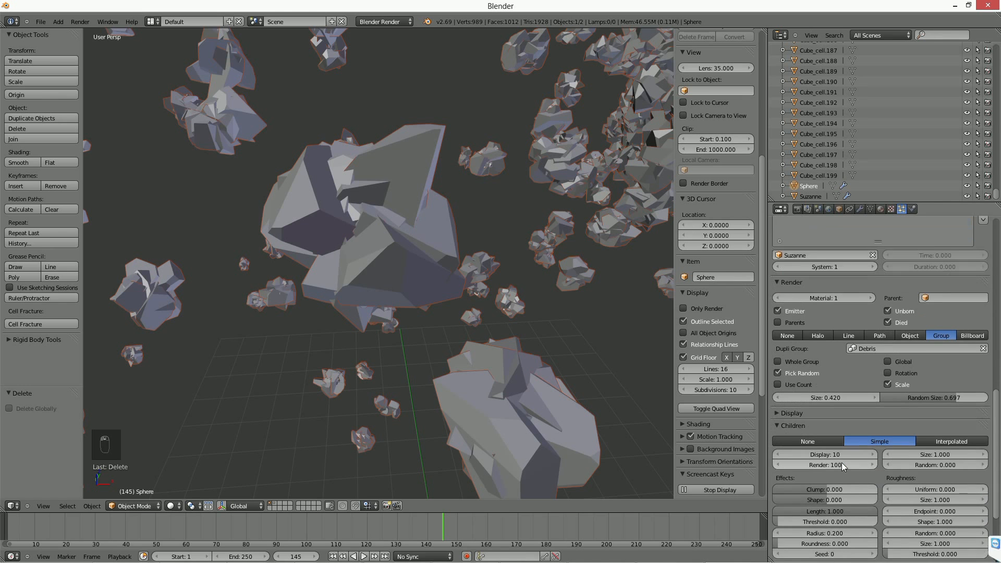
drag(787, 504, 891, 503)
mouse_move(807, 491)
mouse_down()
mouse_move(839, 490)
mouse_move(826, 491)
mouse_up()
scroll(398, 309, down, 6)
scroll(386, 310, down, 6)
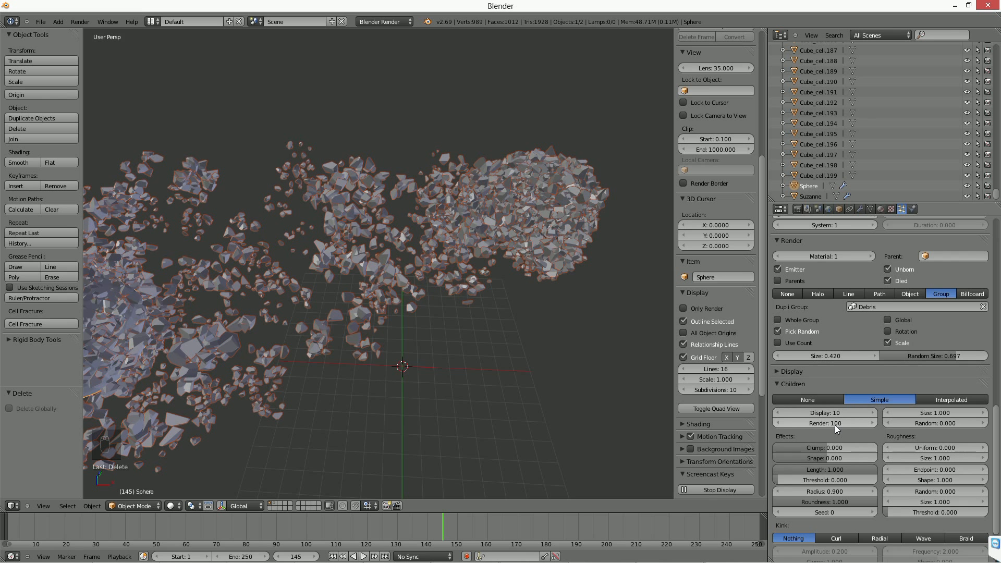
mouse_move(386, 324)
middle_down()
mouse_move(411, 326)
mouse_move(398, 323)
middle_up()
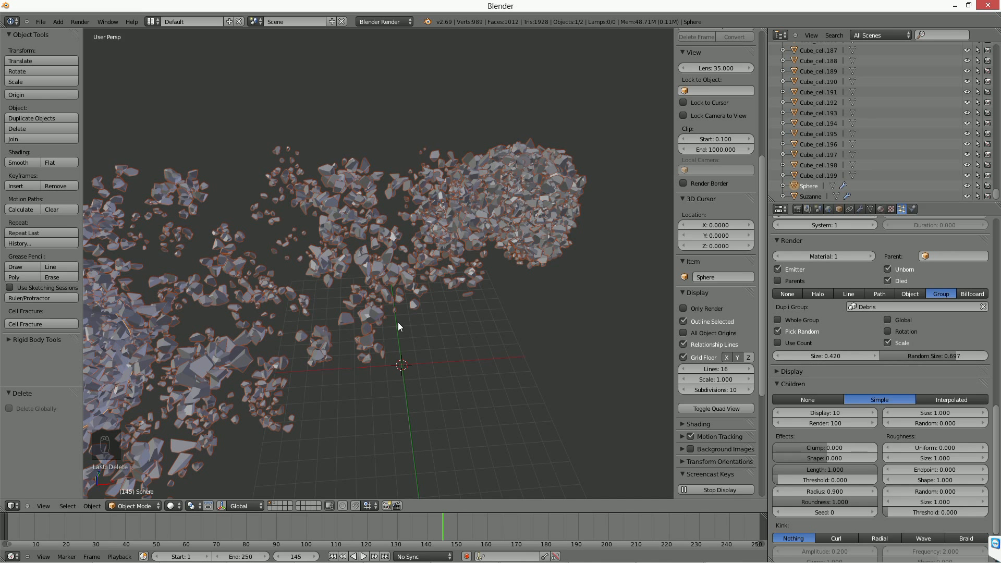
Set the number of rendered children to 10 and their Random size to 0.800.
click(830, 423)
text(10)
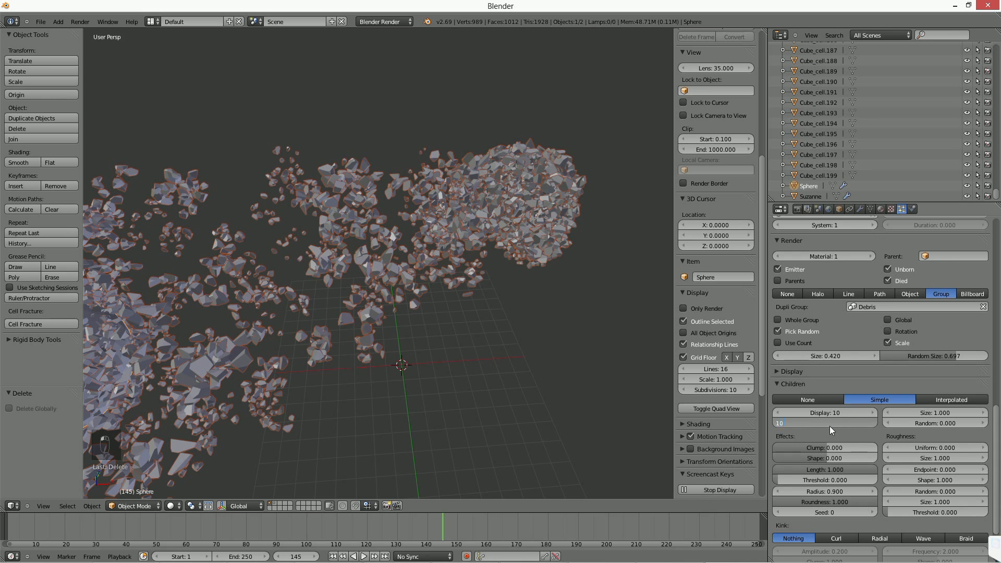
key(Return)
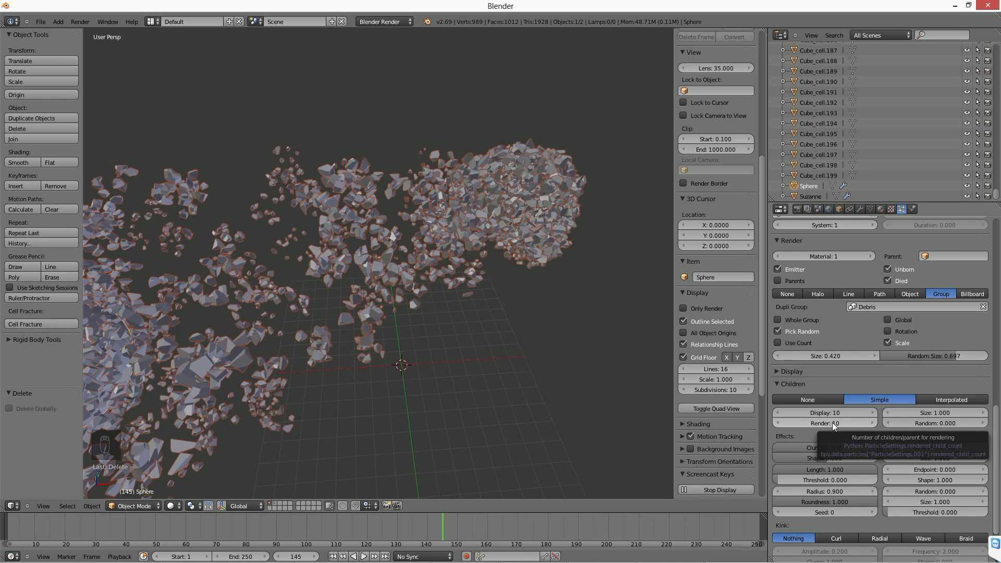
mouse_move(925, 424)
mouse_down()
mouse_move(964, 423)
mouse_move(923, 424)
mouse_move(964, 424)
mouse_move(944, 424)
mouse_up()
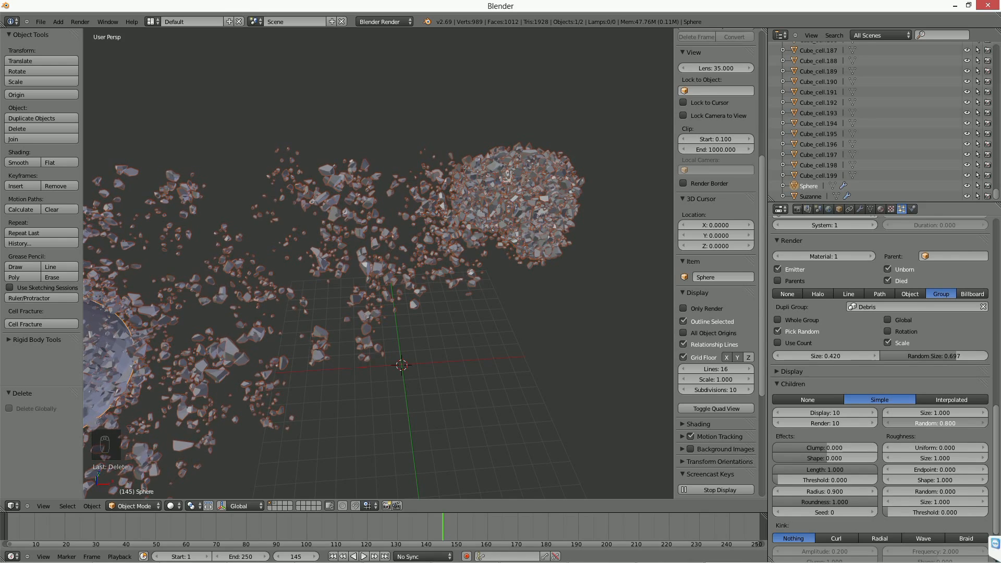
Examine the child debris from several angles between the sphere and Suzanne at frames 46 and 109.
middle_drag(568, 375, 425, 376)
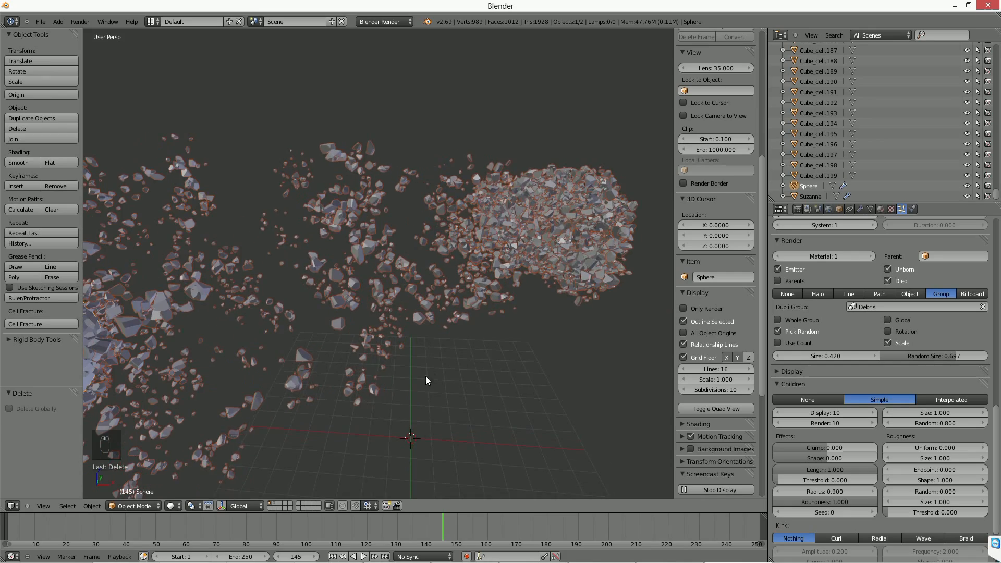
middle_drag(367, 390, 424, 390)
click(186, 537)
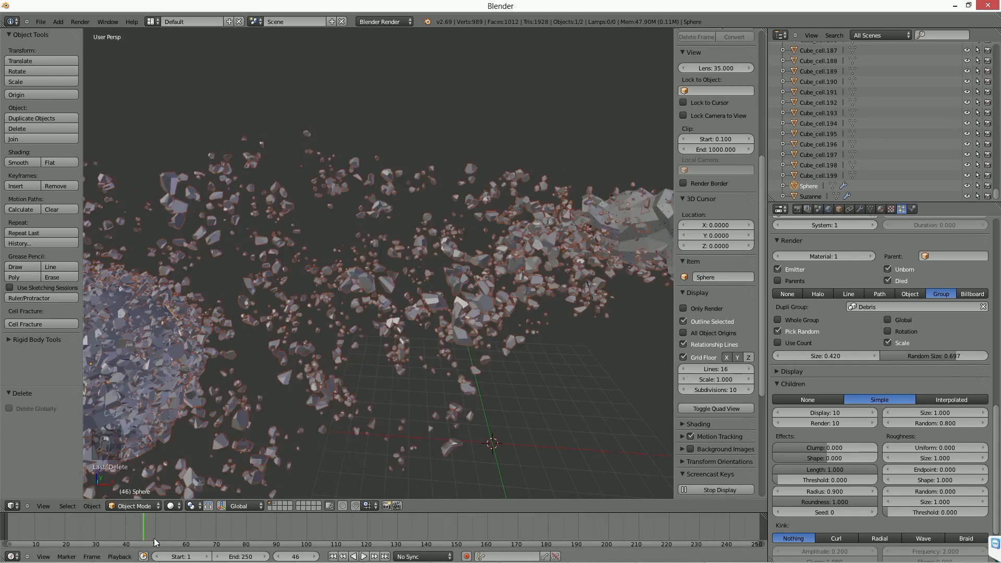
drag(197, 537, 334, 531)
middle_drag(551, 346, 470, 332)
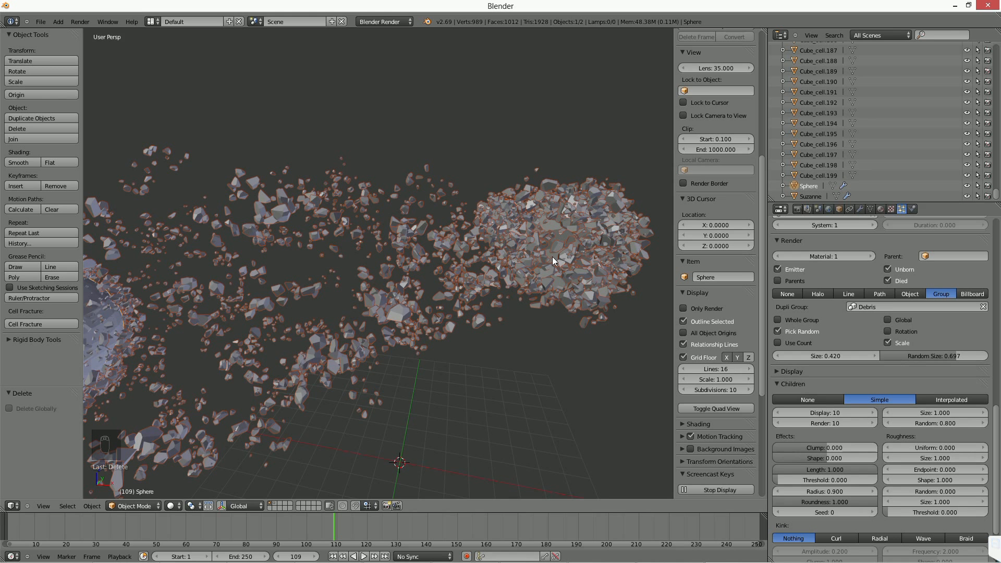
middle_drag(470, 226, 408, 286)
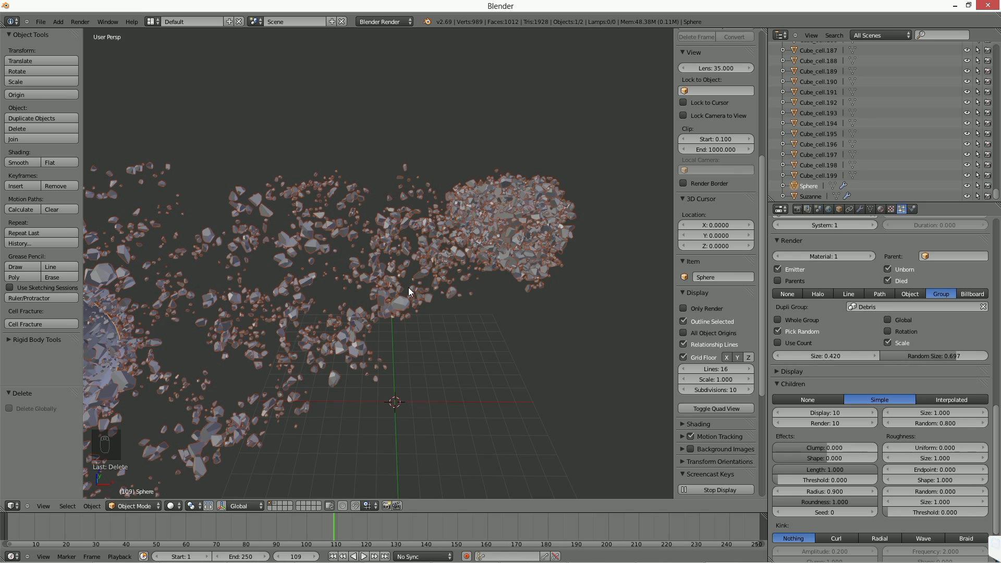
middle_drag(408, 286, 385, 359)
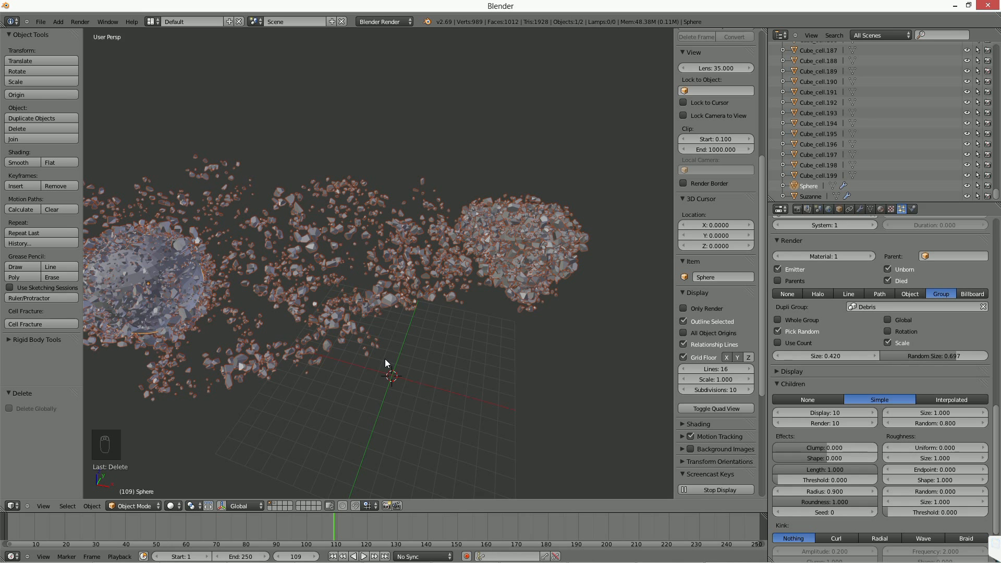
scroll(424, 348, up, 2)
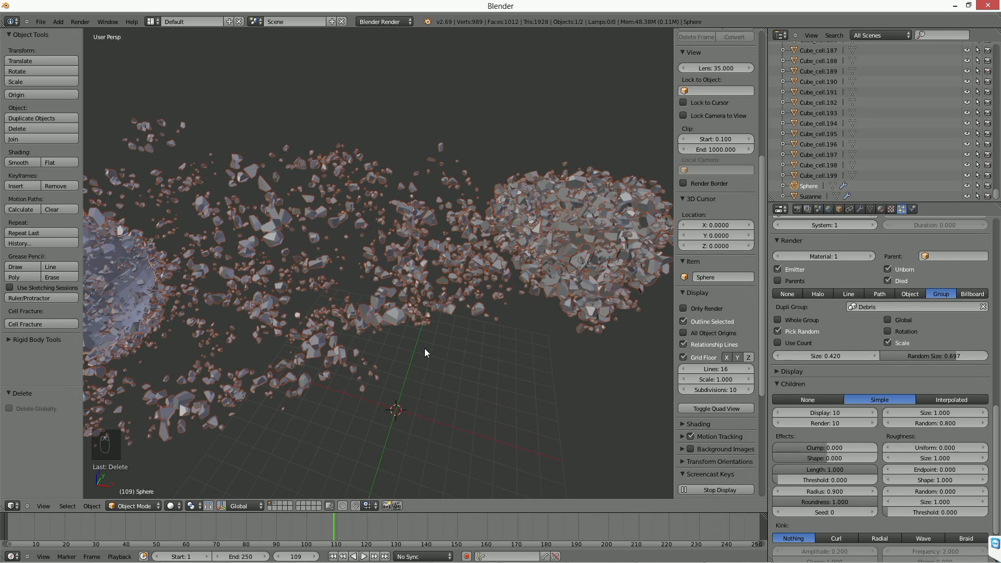
Set the children's Kink type to Radial with an Amplitude of 0.000.
scroll(965, 477, down, 4)
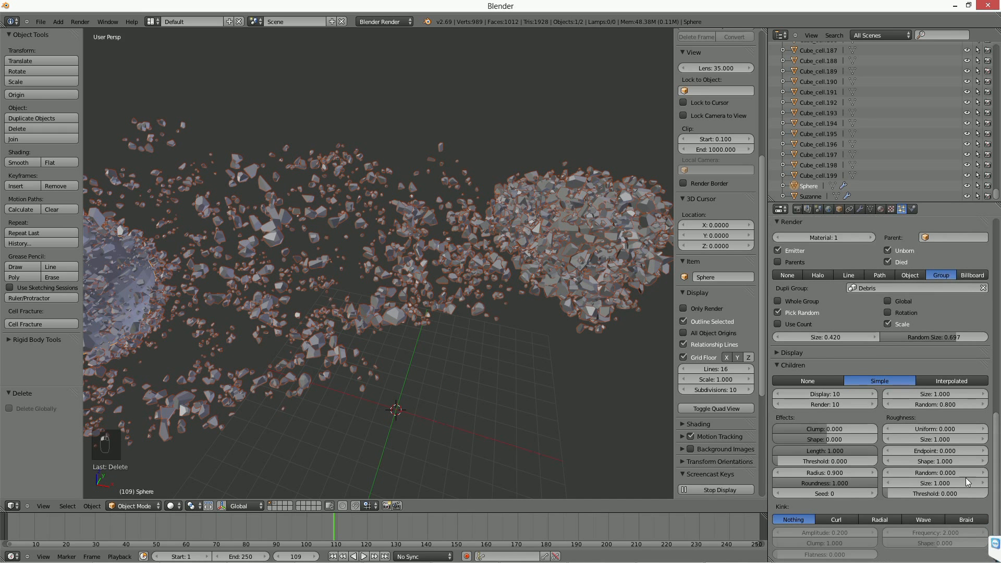
scroll(876, 468, down, 1)
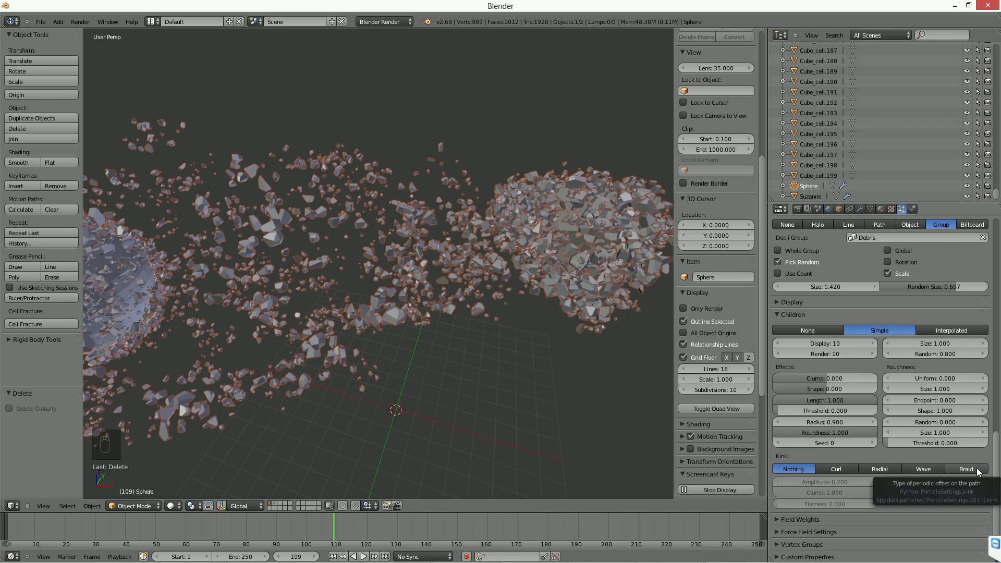
click(892, 464)
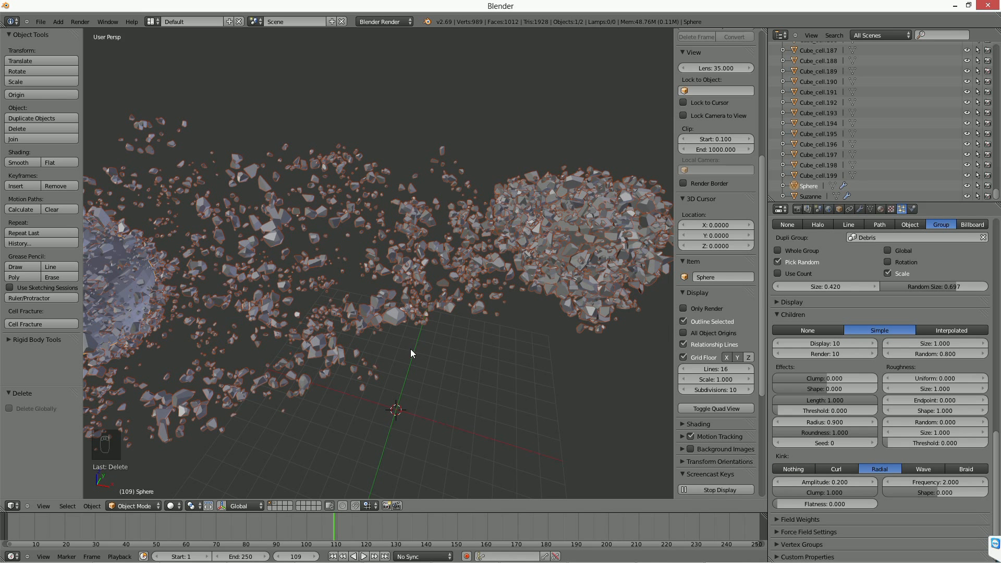
drag(851, 483, 830, 483)
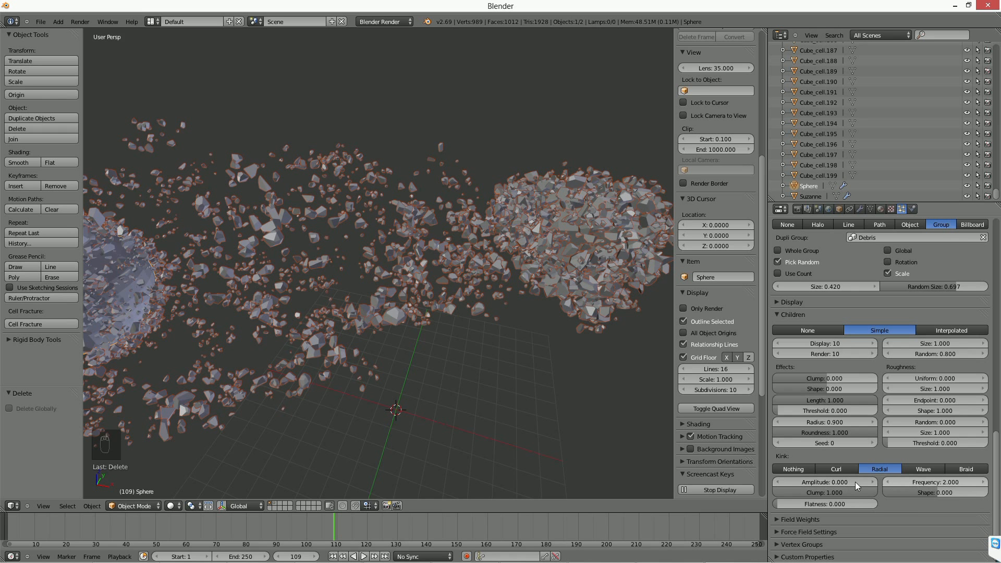
Try a Clump of 0.570 and a different Shape on the children, and set both values back to 0.
mouse_move(829, 377)
mouse_down()
mouse_move(864, 377)
mouse_move(779, 377)
mouse_move(828, 378)
mouse_up()
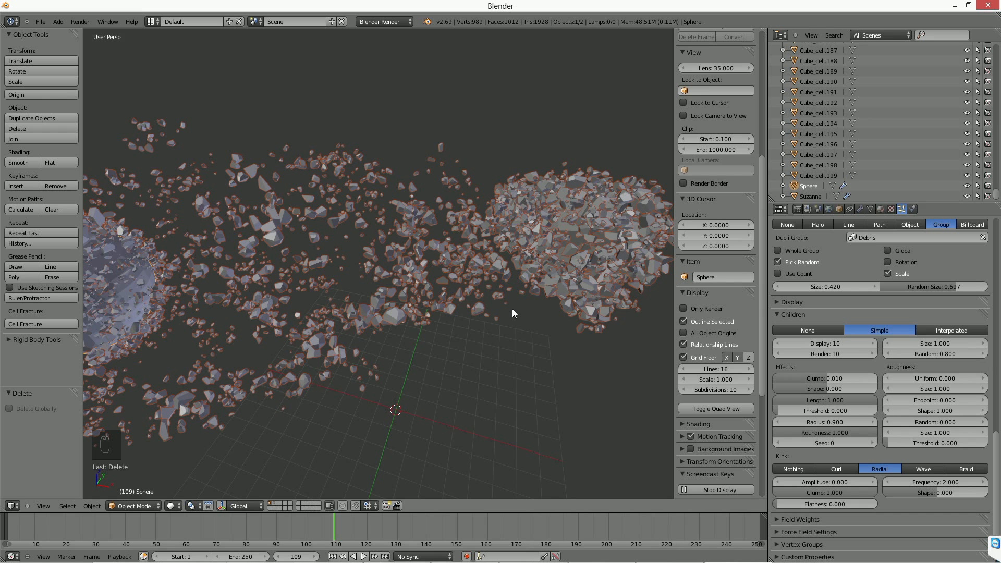
drag(832, 390, 856, 378)
click(822, 388)
text(0)
key(Return)
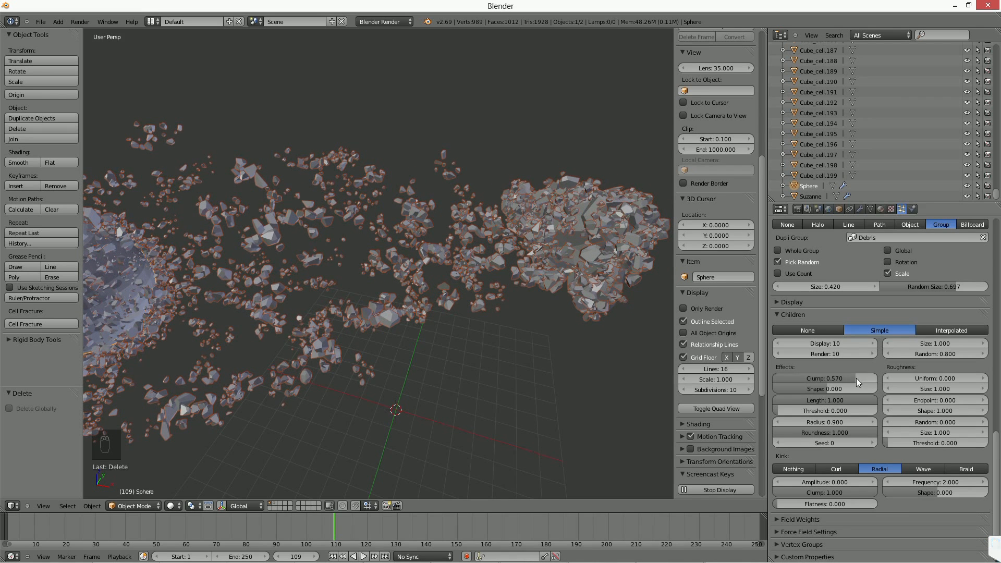
click(855, 378)
text(00)
key(Return)
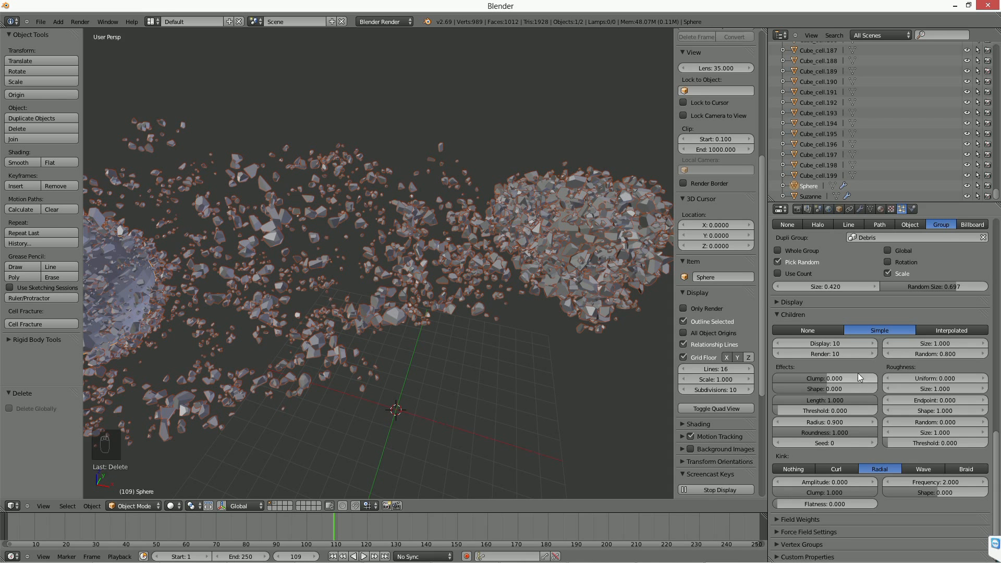
Add a camera aligned to the current view of the debris and pull it back slightly for wider framing.
scroll(391, 255, down, 2)
middle_drag(383, 283, 400, 243)
scroll(393, 237, down, 1)
key(shift+a)
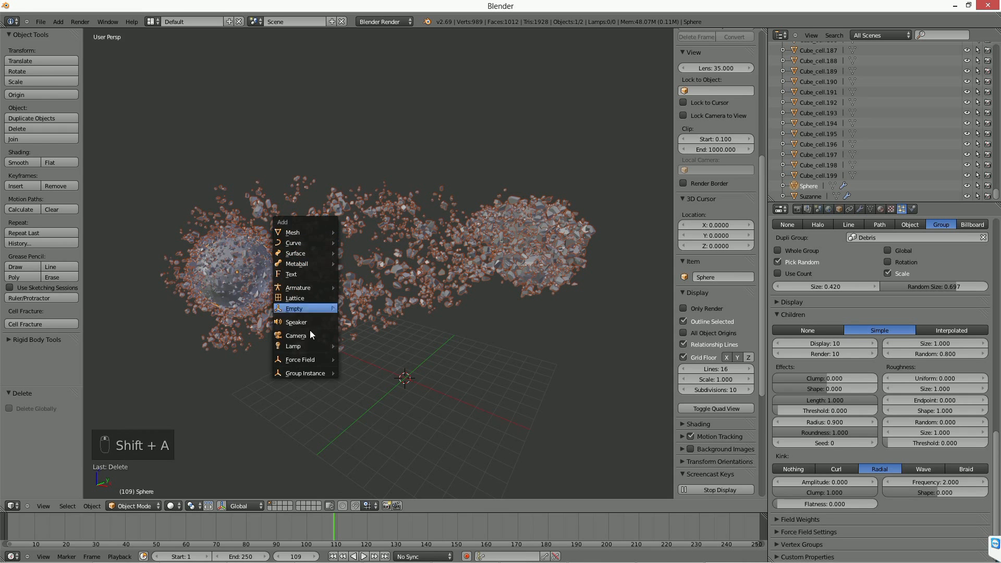
click(308, 337)
key(ctrl+alt+KP_0)
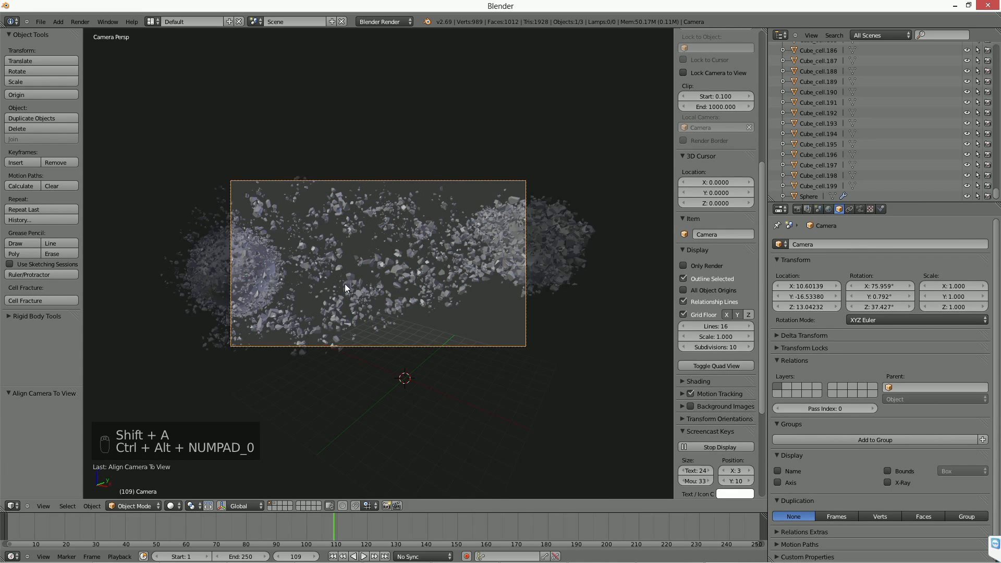
key(g)
click(344, 332)
Render a test image of frame 109 and set the render resolution percentage to 100%.
key(F12)
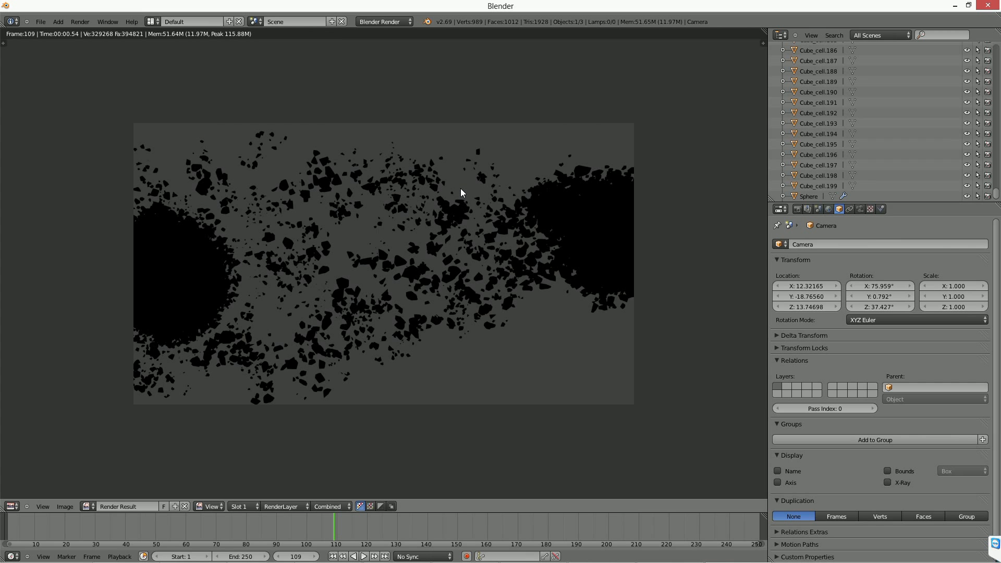
key(Escape)
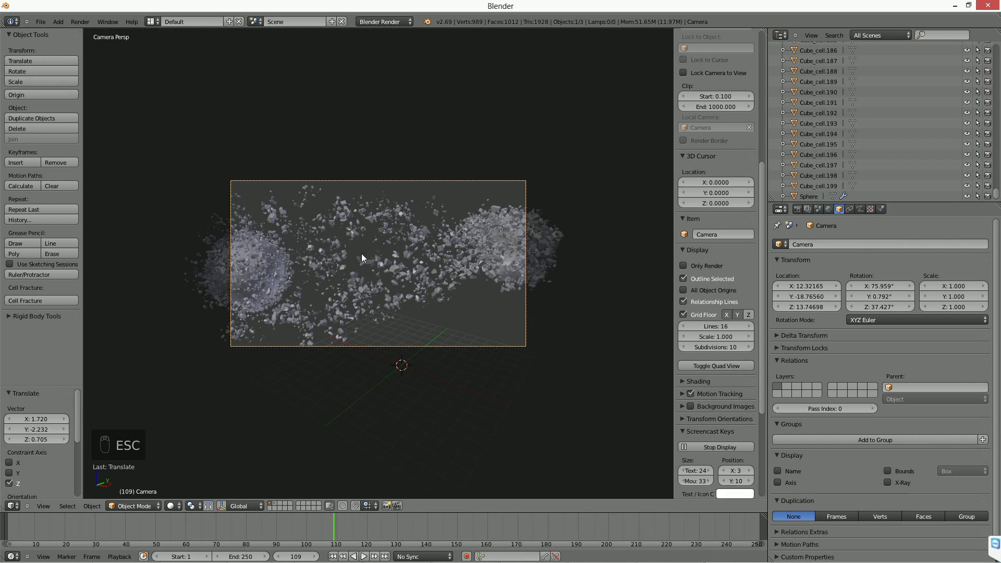
click(797, 208)
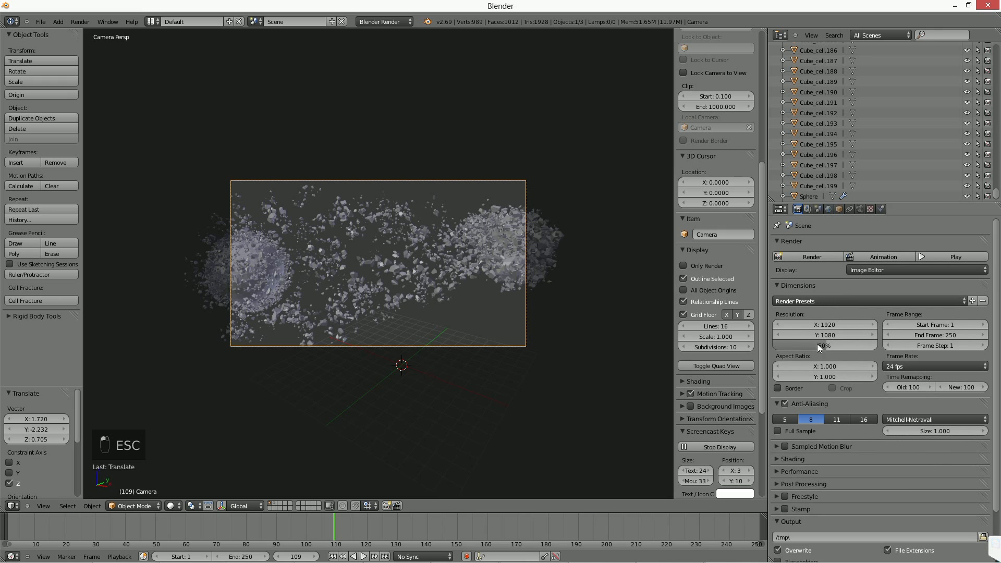
drag(818, 343, 877, 345)
Add a freely rotated Sun lamp about 10 units above the origin and render the frame.
key(shift+a)
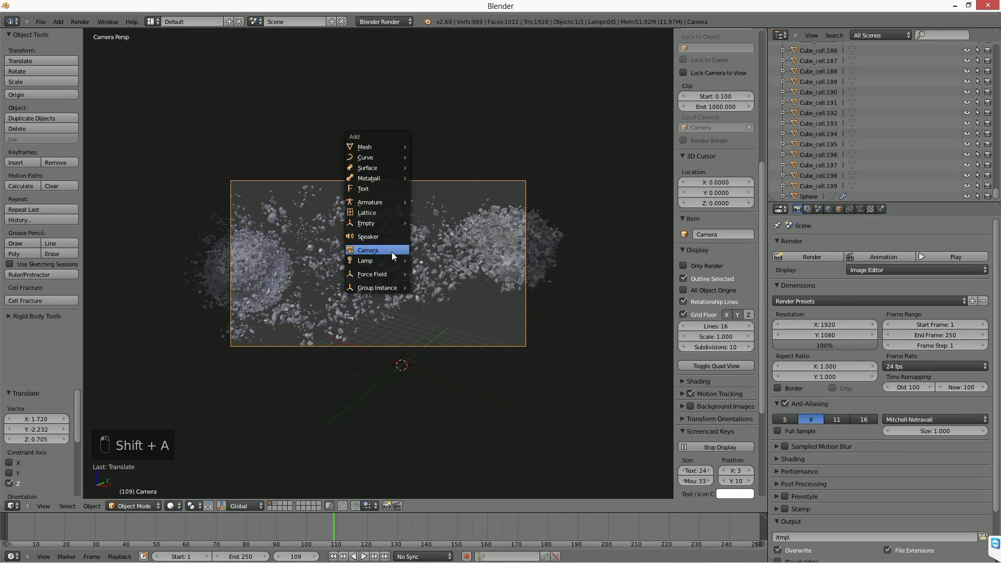
key(shift+a)
mouse_move(385, 275)
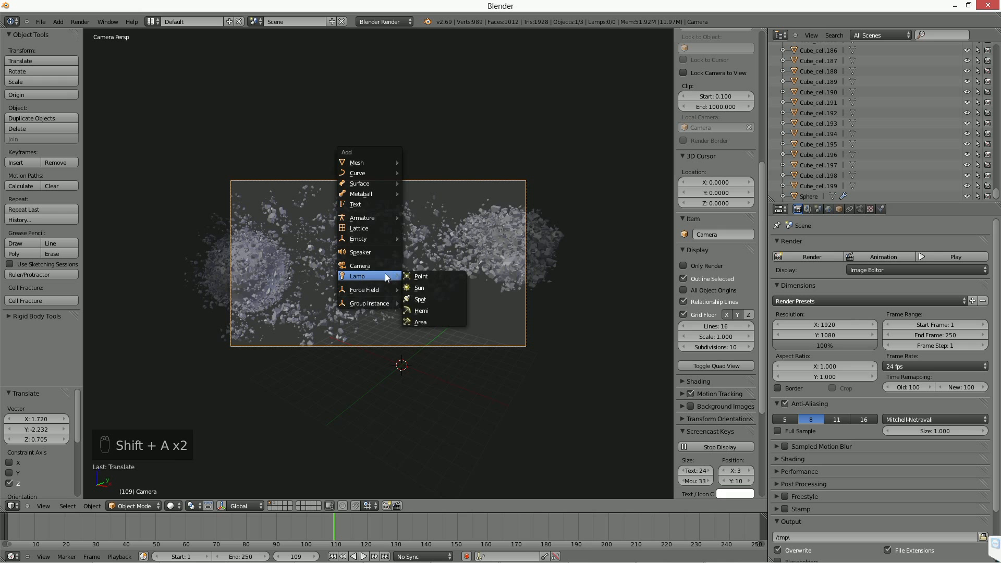
click(435, 288)
key(r)
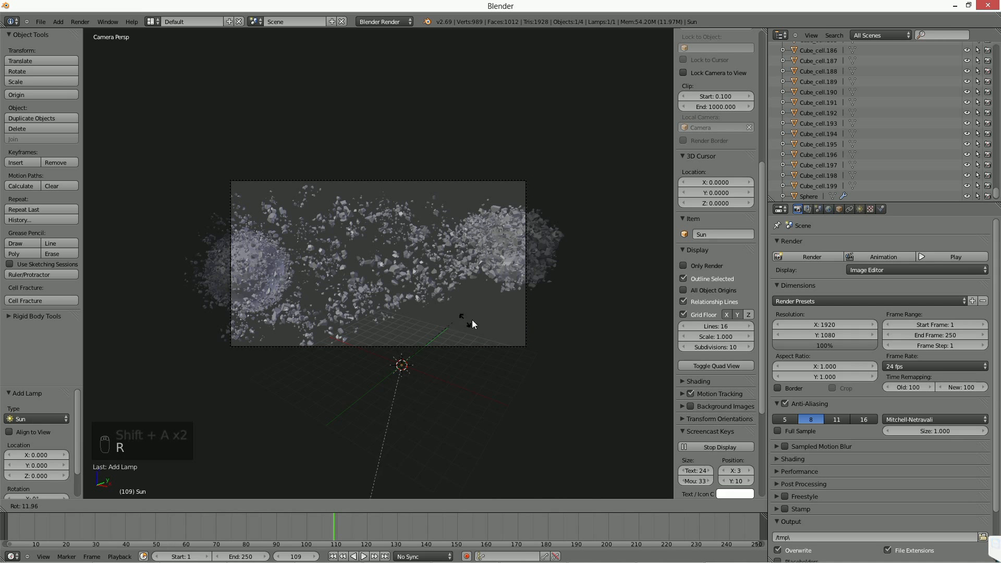
key(r)
click(478, 322)
key(g)
click(488, 235)
key(F12)
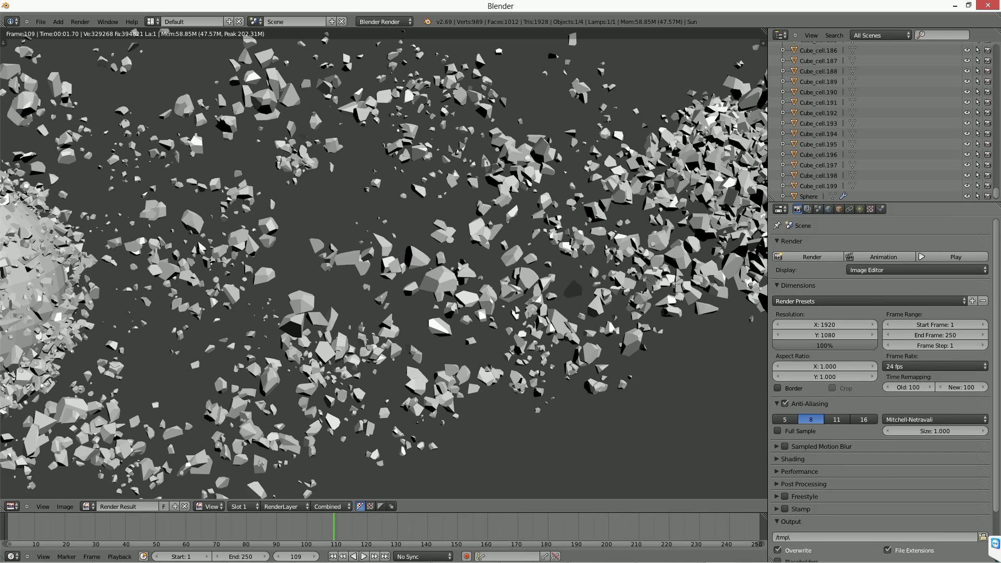
Set the render tile size to 1920/4 by 1080/4 (480 × 270) and render the frame again.
scroll(833, 375, down, 3)
click(775, 415)
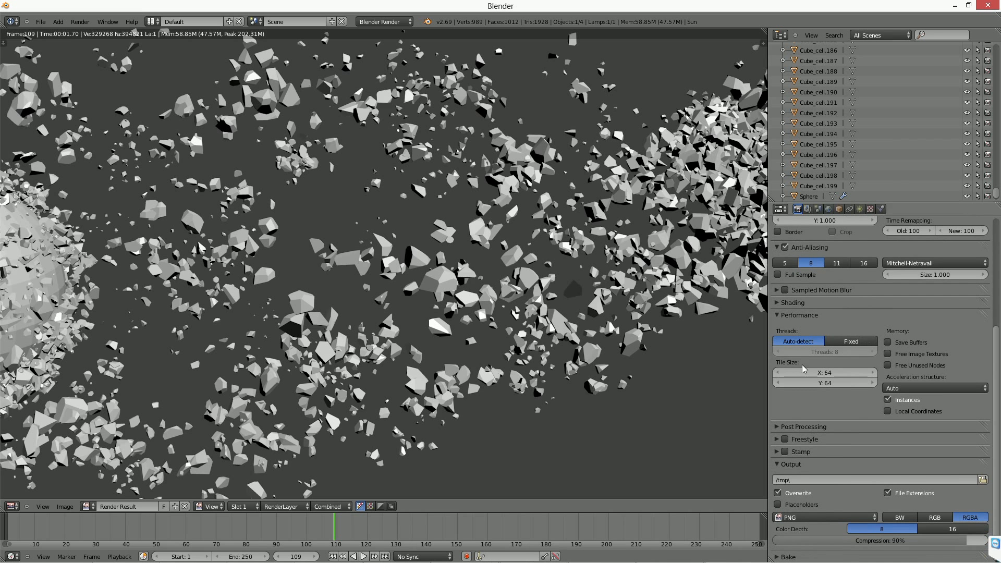
click(822, 373)
text(1920)
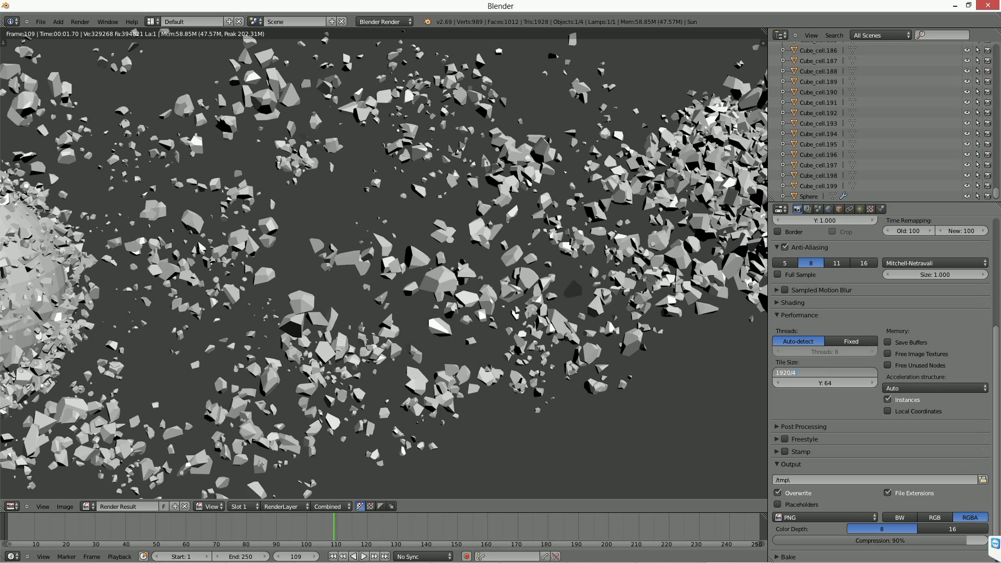
text(/4)
key(Tab)
text(1080/4)
key(Return)
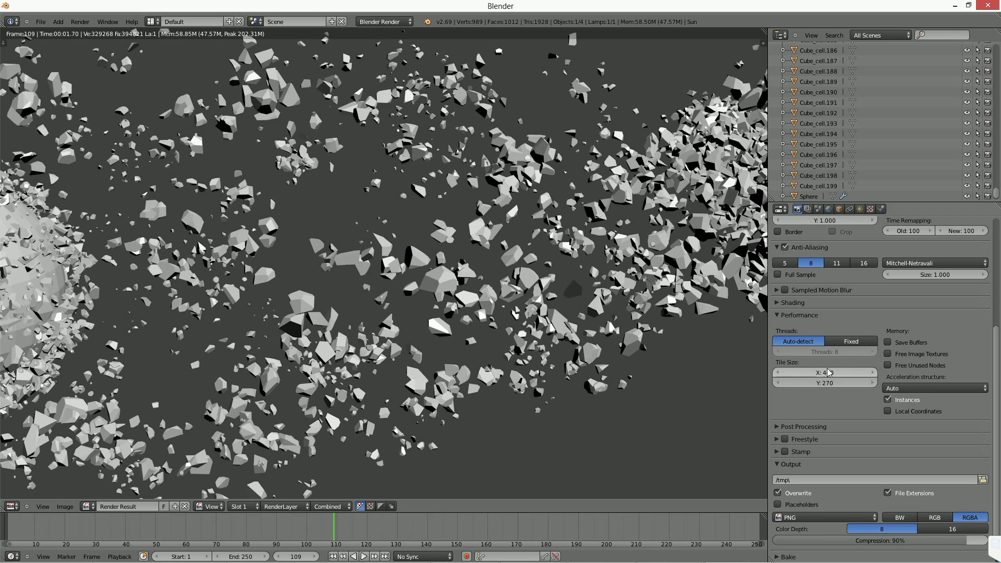
key(F12)
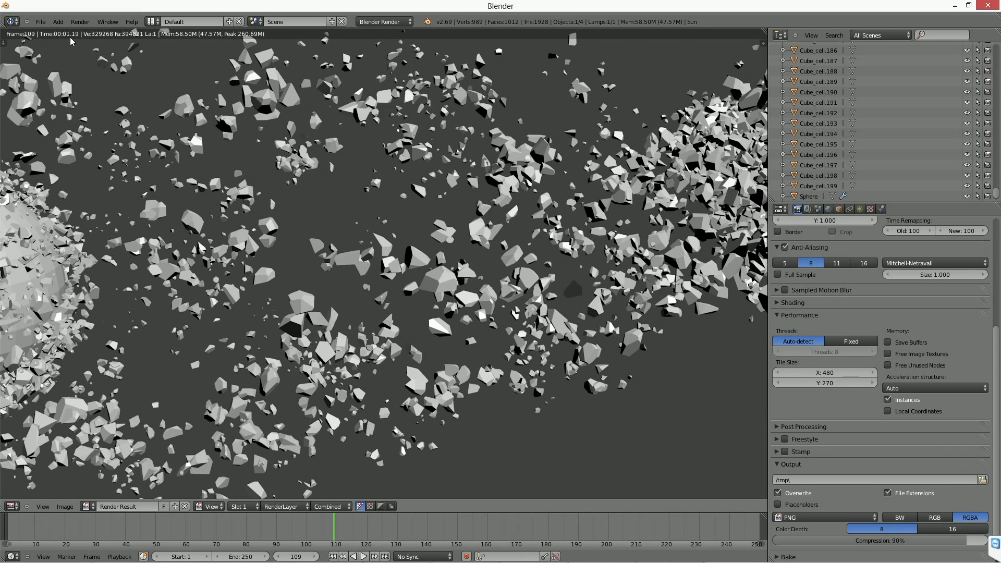
Compare the rendered image in different channel display modes and return to the original mode.
click(380, 506)
click(369, 506)
click(360, 506)
scroll(384, 325, down, 2)
scroll(384, 326, up, 2)
Enable Ambient Occlusion for the world with a Factor of 0.50.
click(828, 209)
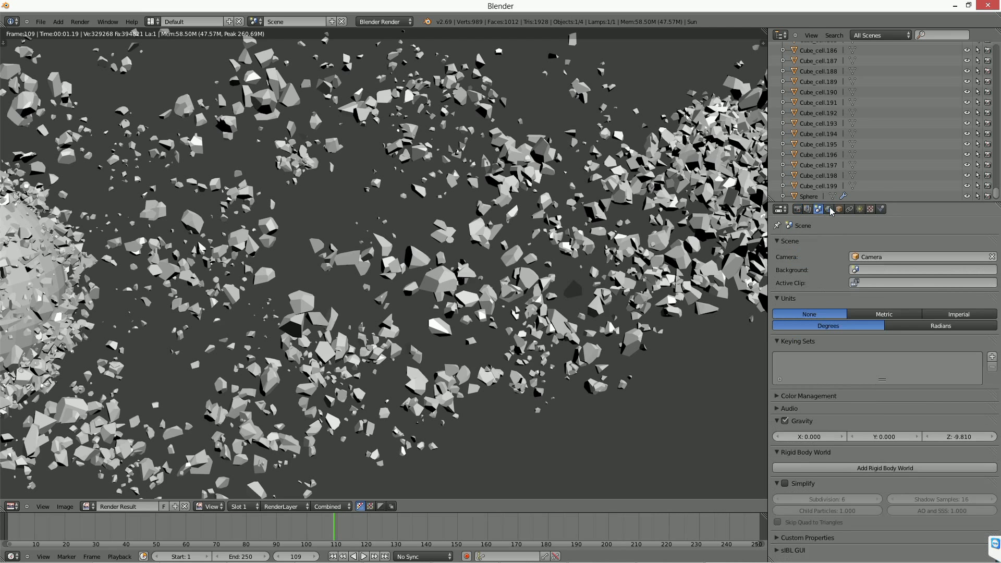
click(785, 412)
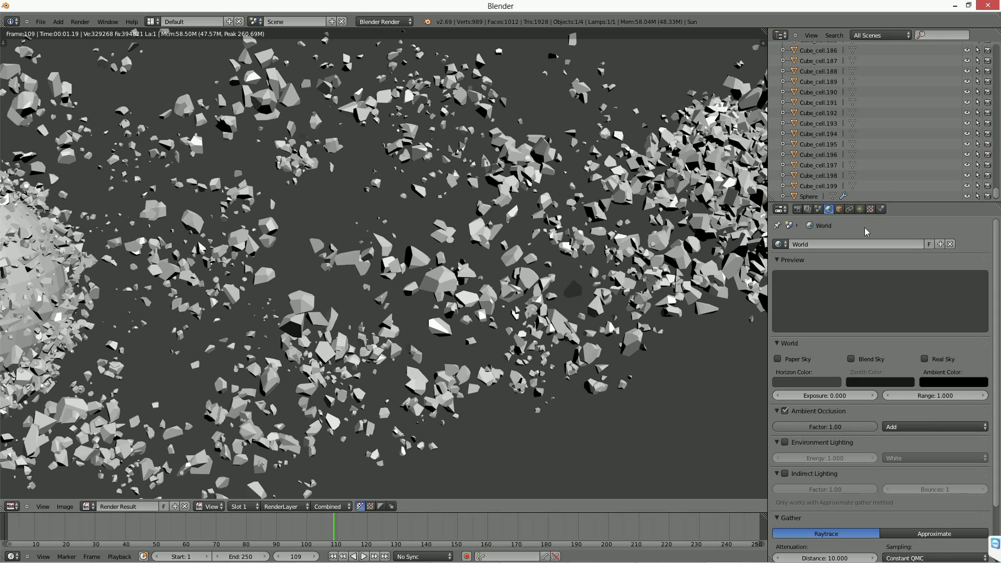
key(Escape)
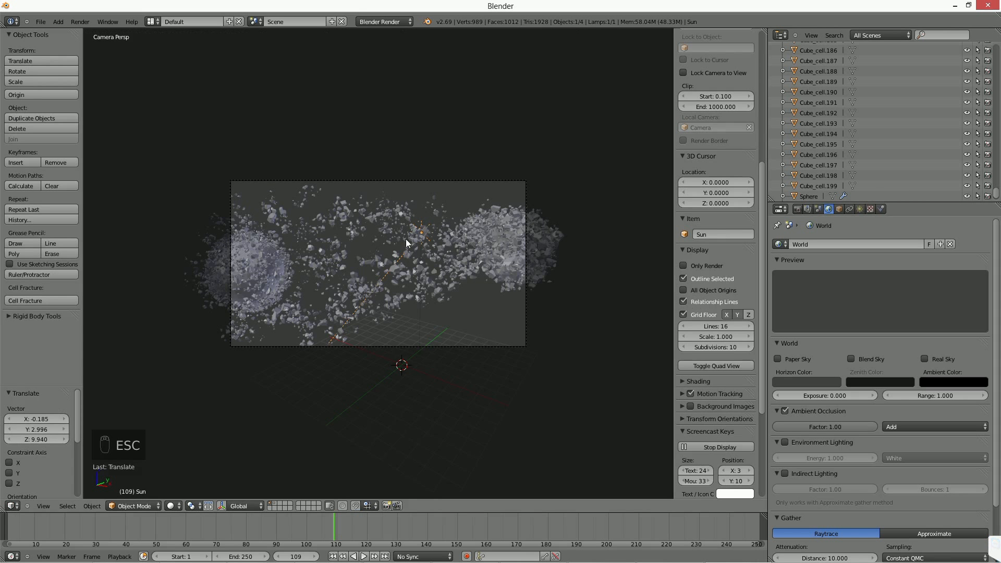
click(827, 425)
text(0.5)
key(Return)
Render the debris with ambient occlusion and stop the render before it completes.
key(F12)
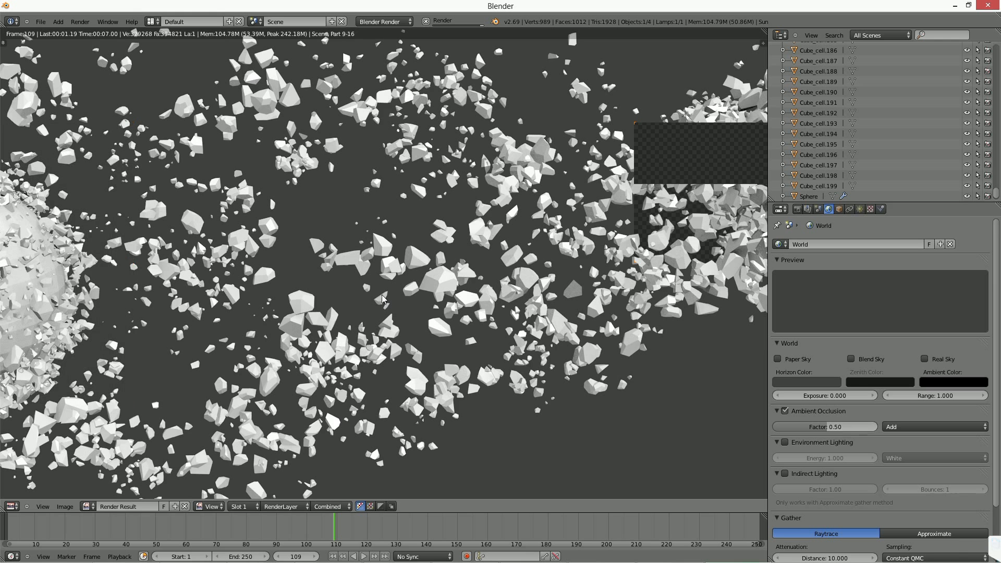
key(Escape)
key(Escape)
key(Escape)
key(Escape)
key(Escape)
key(Escape)
key(Escape)
key(Escape)
key(Escape)
key(Escape)
key(Escape)
key(Escape)
key(Escape)
key(Escape)
key(Escape)
key(Escape)
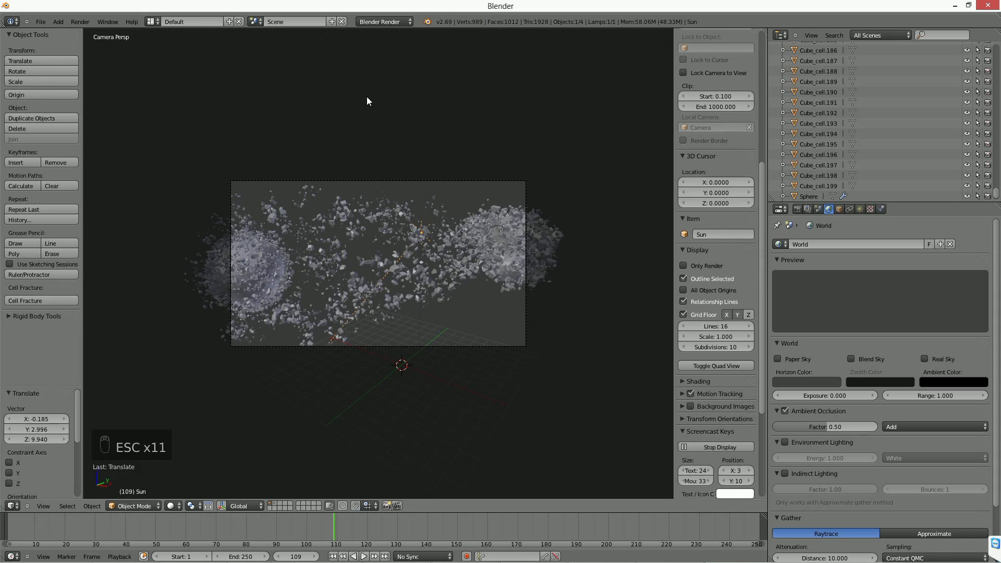
Split the 3D view into two stacked views and try wireframe shading in the upper one.
mouse_move(411, 284)
middle_down()
mouse_move(449, 278)
mouse_move(417, 279)
middle_up()
scroll(416, 280, up, 5)
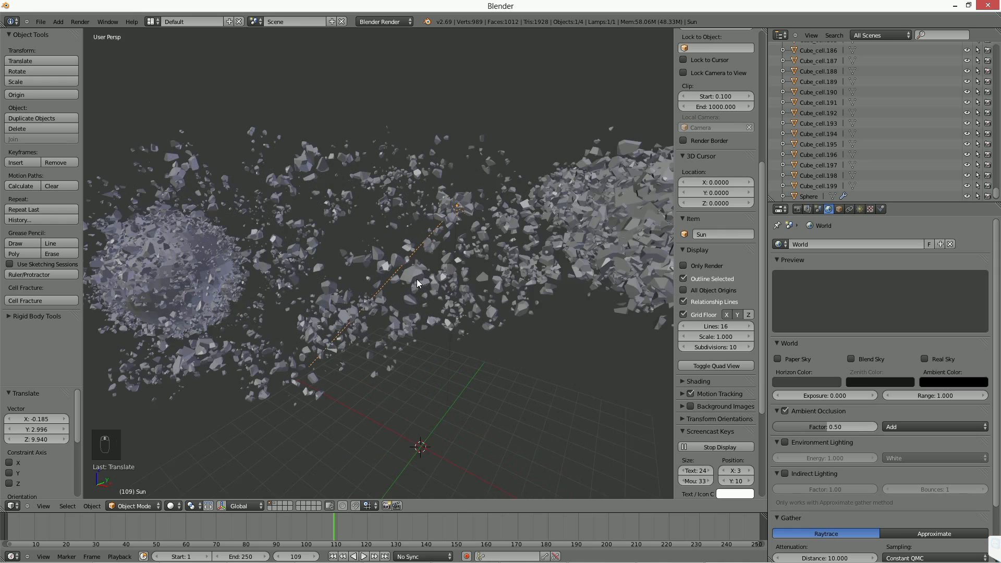
scroll(416, 279, down, 1)
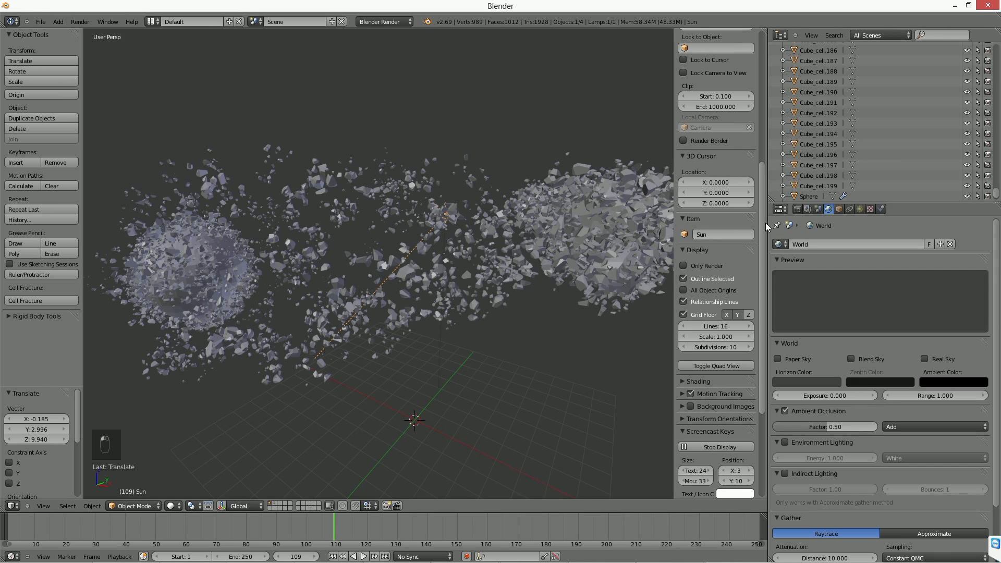
drag(4, 509, 52, 266)
middle_drag(291, 192, 358, 206)
key(z)
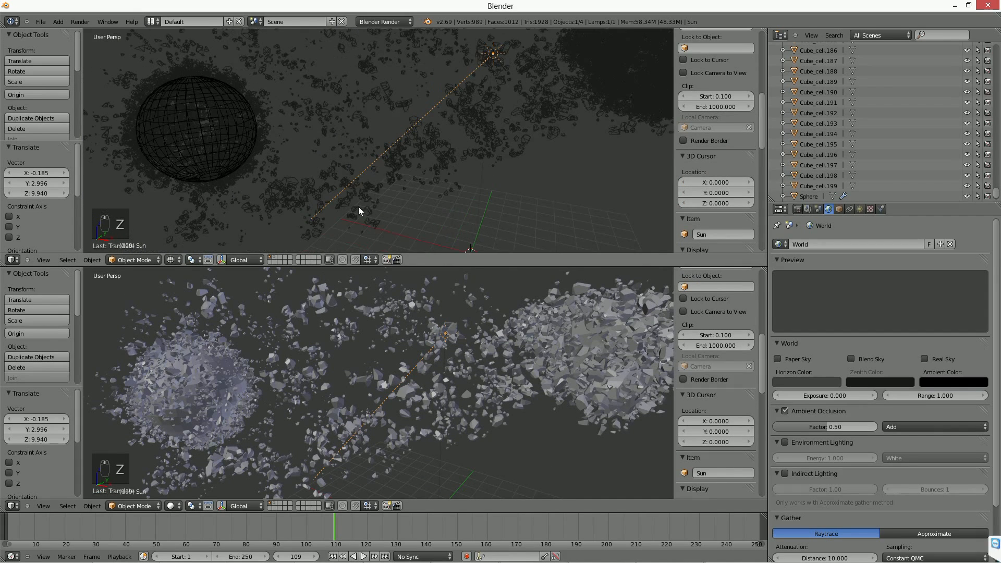
Switch the render engine to Cycles Render and merge the two 3D views back into one.
click(384, 22)
click(391, 56)
drag(764, 267, 764, 193)
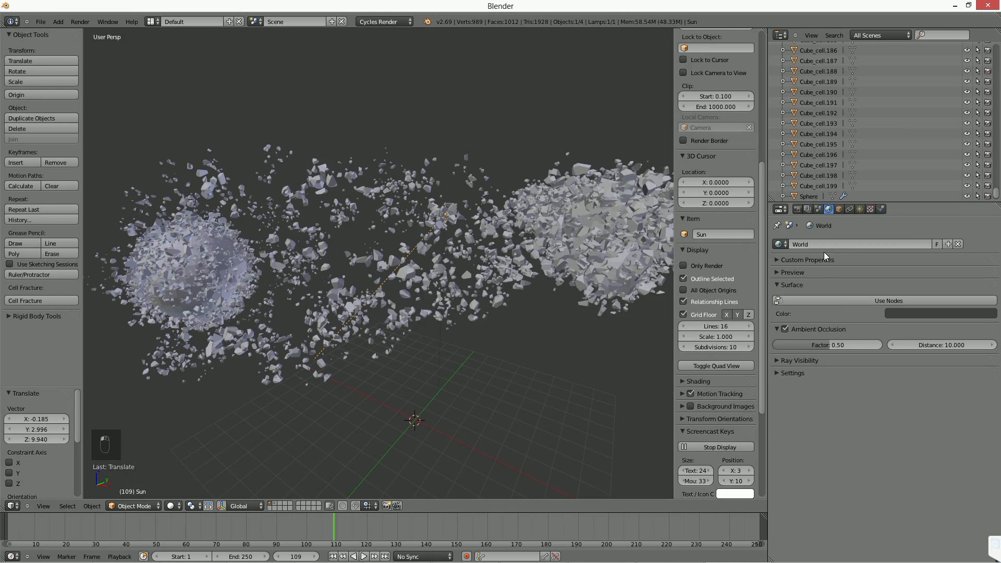
Delete the Sun lamp from the scene.
click(816, 209)
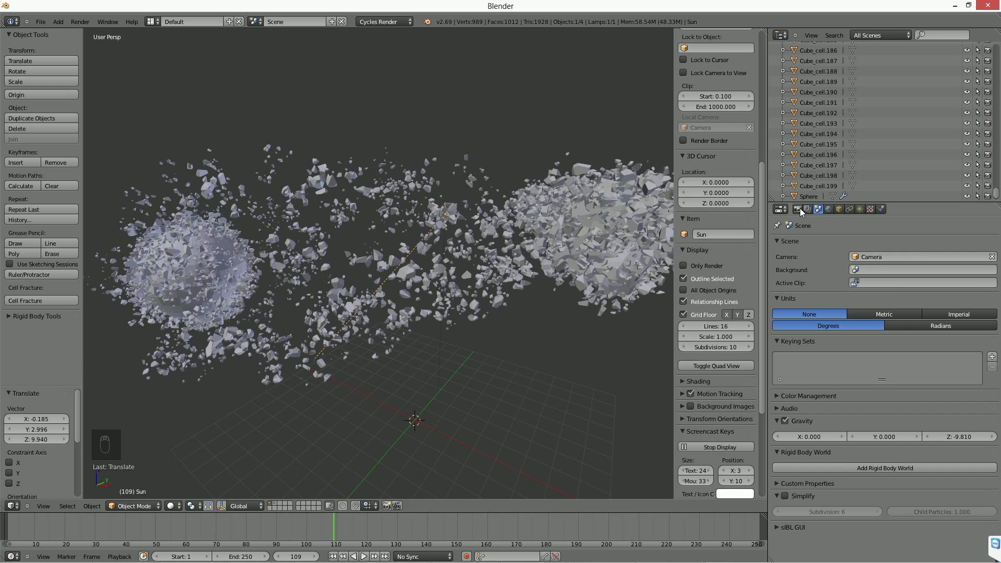
click(828, 208)
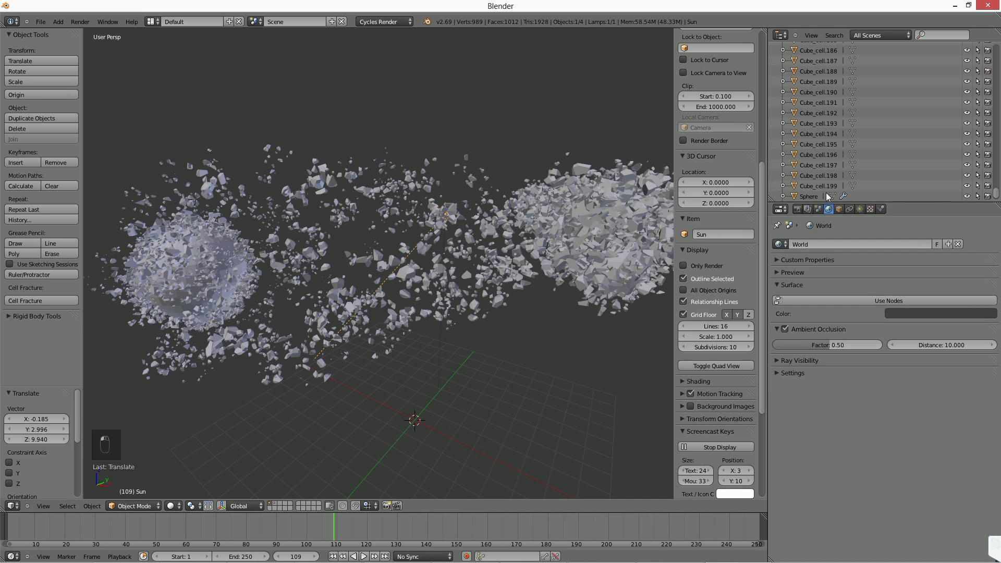
key(Delete)
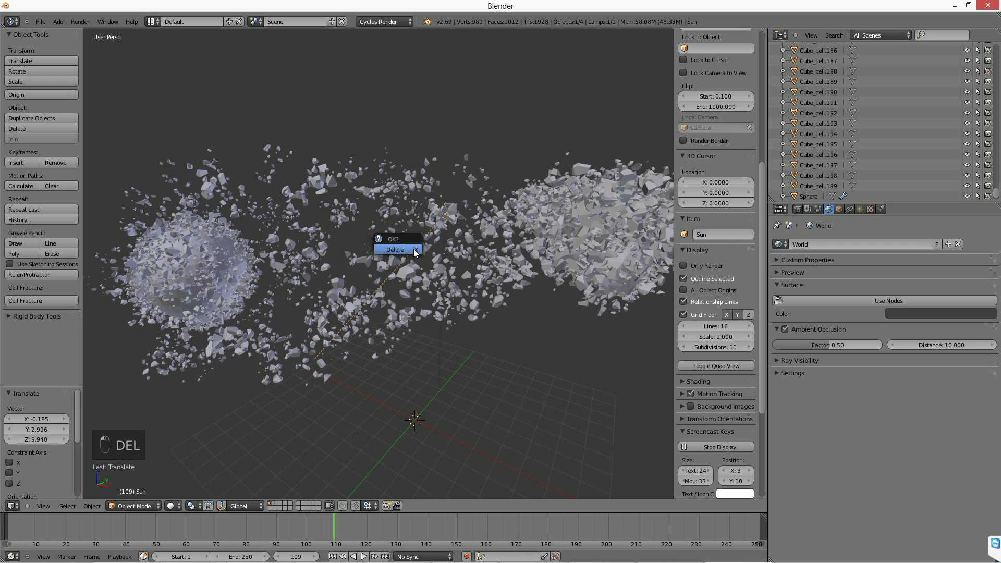
click(413, 250)
Set the Cycles rendering device to GPU Compute.
click(797, 209)
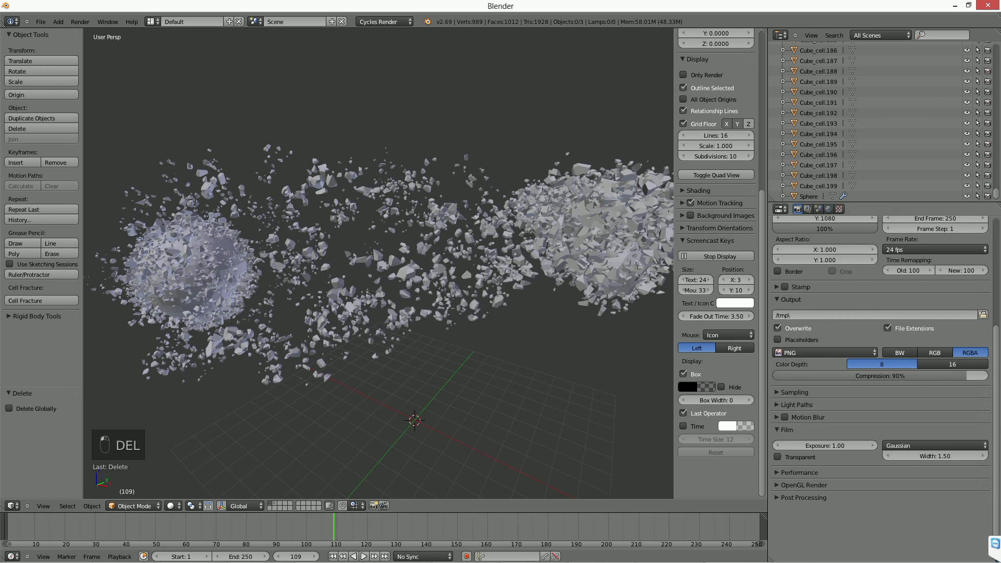
scroll(860, 336, up, 5)
click(870, 295)
click(868, 276)
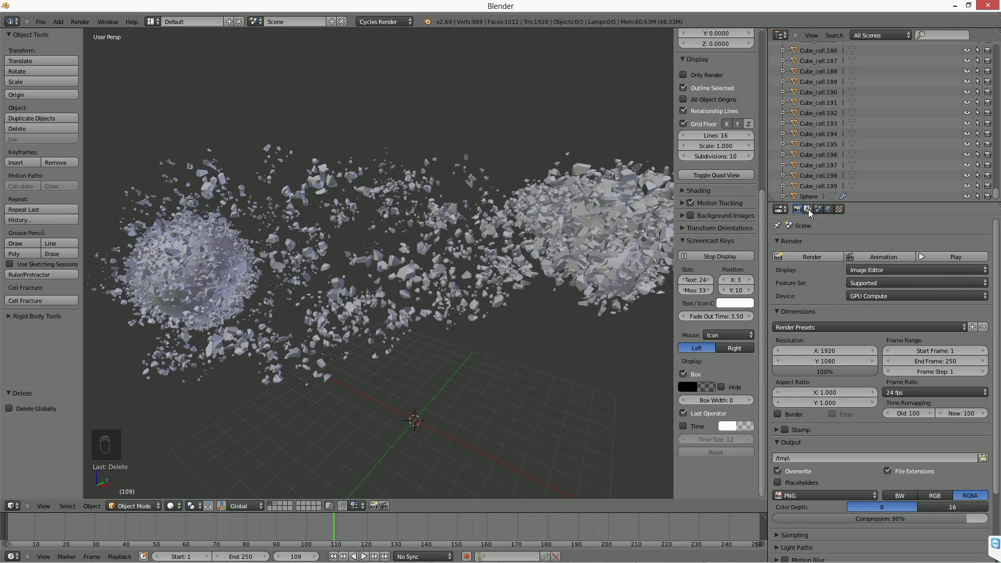
Render frame 109 in Cycles with ambient occlusion only and examine the debris cluster around Suzanne.
click(827, 209)
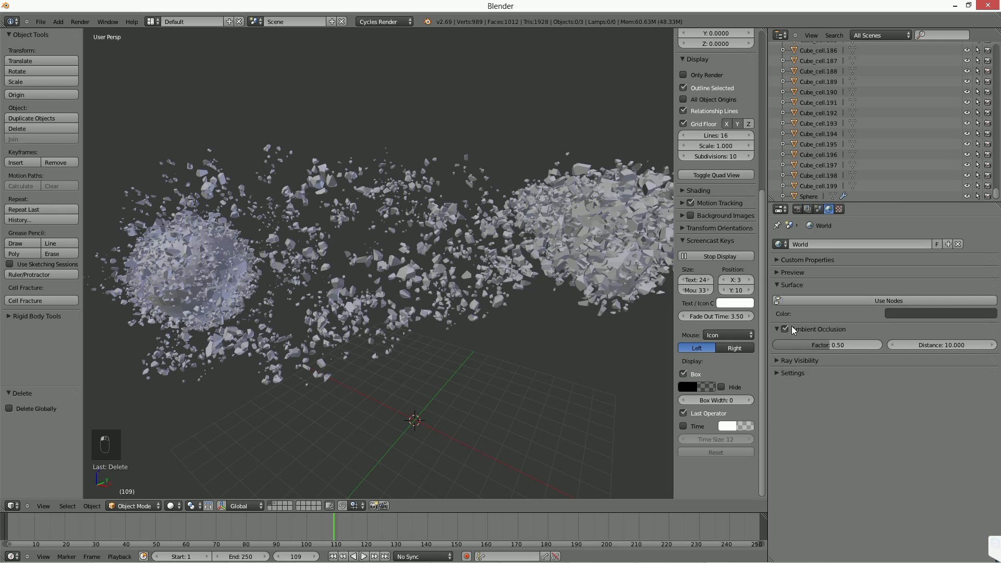
key(F12)
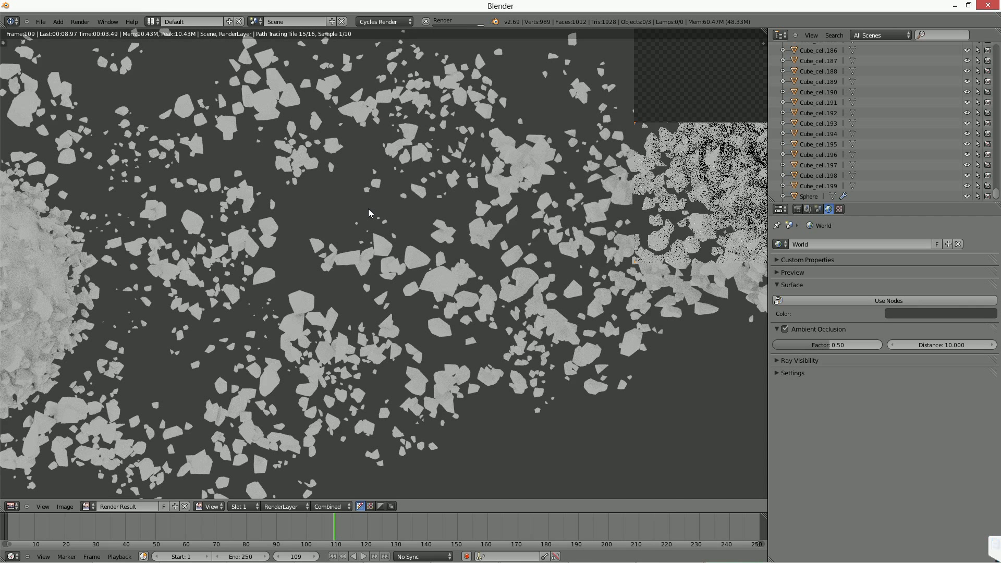
middle_drag(714, 245, 501, 237)
middle_drag(629, 200, 553, 196)
Set the Cycles sampling to 50 render samples with a Clamp of 1.00.
click(797, 208)
scroll(886, 411, down, 4)
click(779, 452)
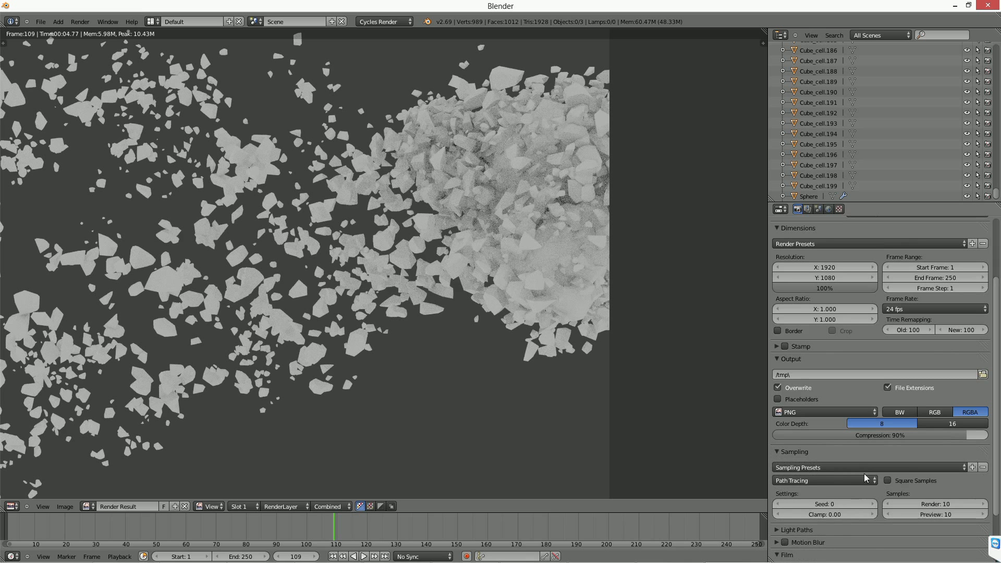
scroll(864, 477, down, 3)
click(945, 438)
text(50)
key(Return)
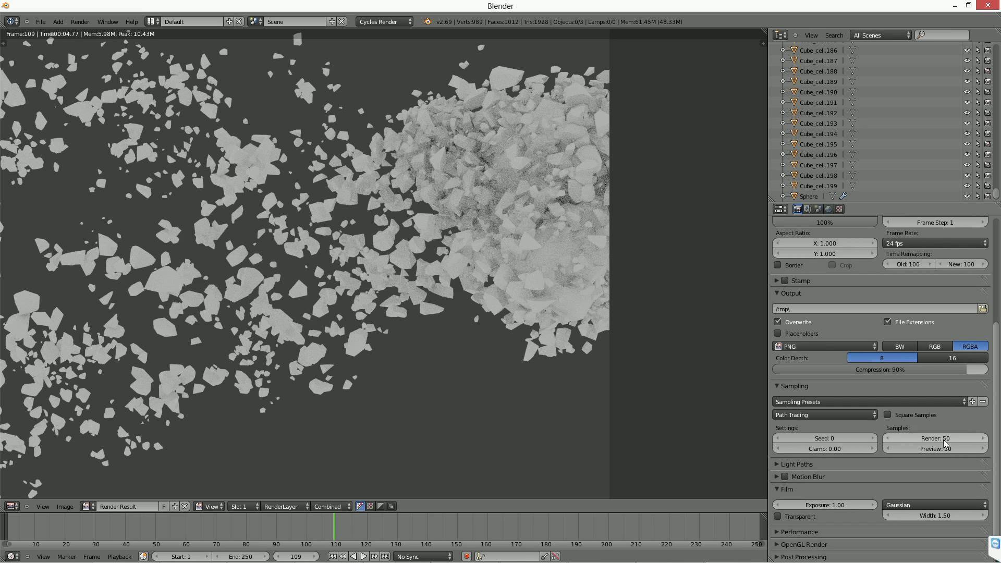
click(831, 448)
text(1)
key(Return)
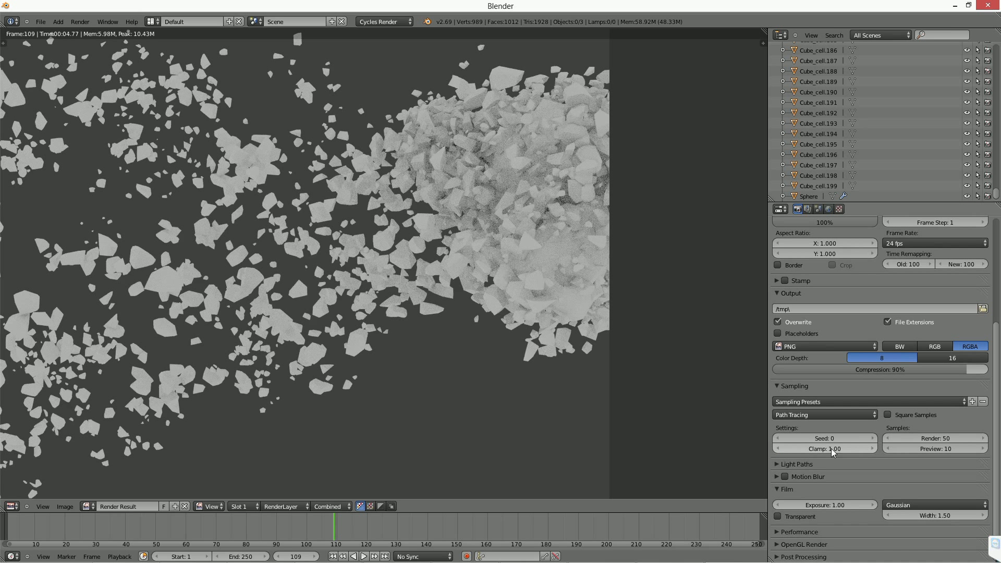
Render the frame with the new sampling settings and examine the debris around Suzanne and around the sphere.
click(787, 464)
key(F12)
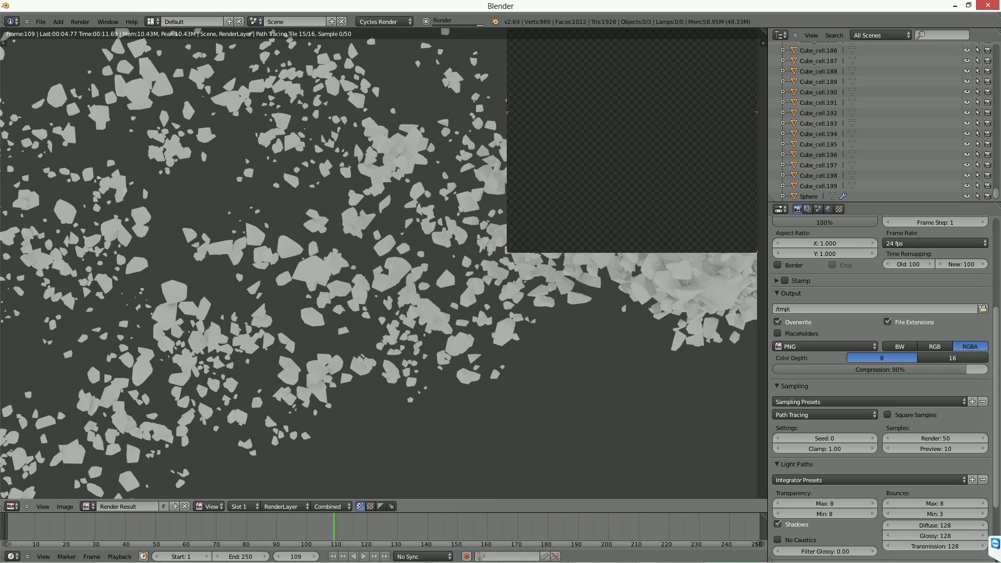
middle_drag(653, 378, 523, 228)
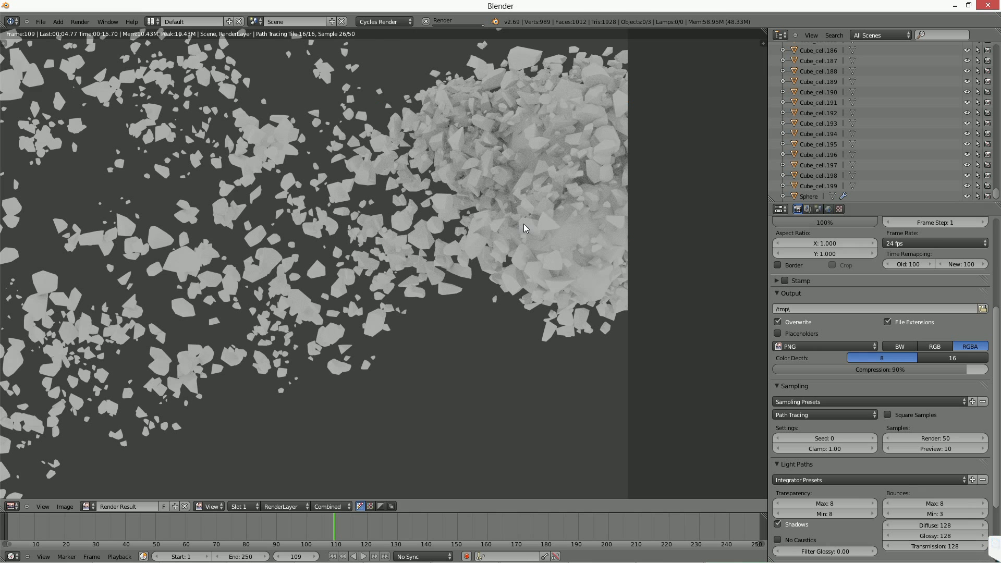
middle_drag(129, 107, 398, 103)
middle_drag(211, 202, 410, 184)
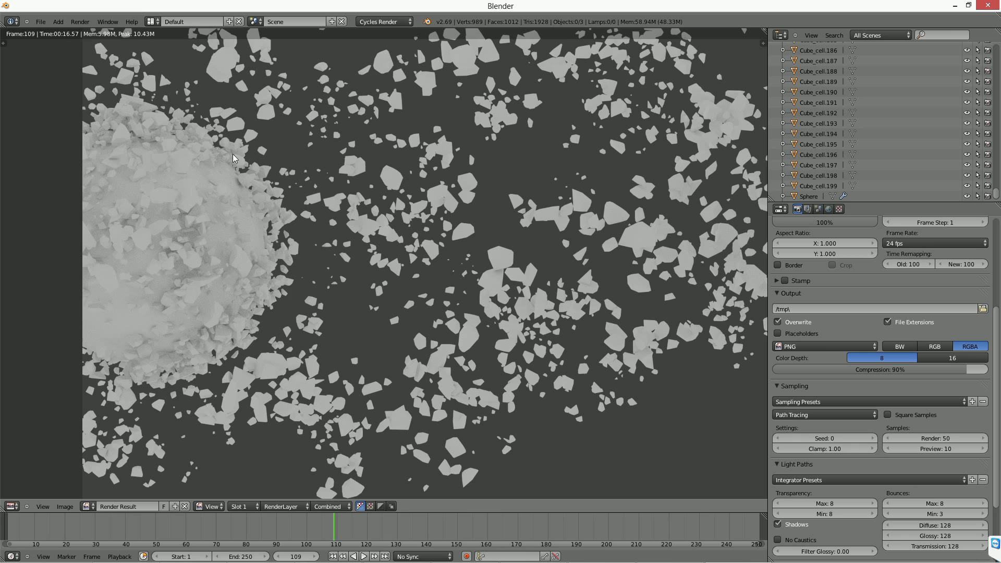
Close the render and show the particle settings of the sphere surrounded by debris.
scroll(236, 159, up, 2)
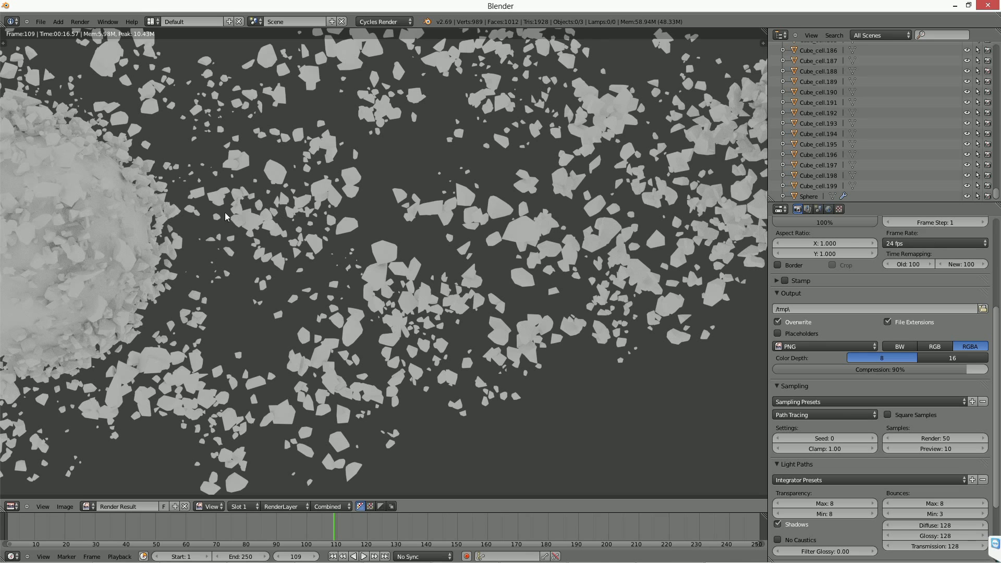
key(Escape)
middle_drag(428, 286, 474, 260)
right_click(559, 180)
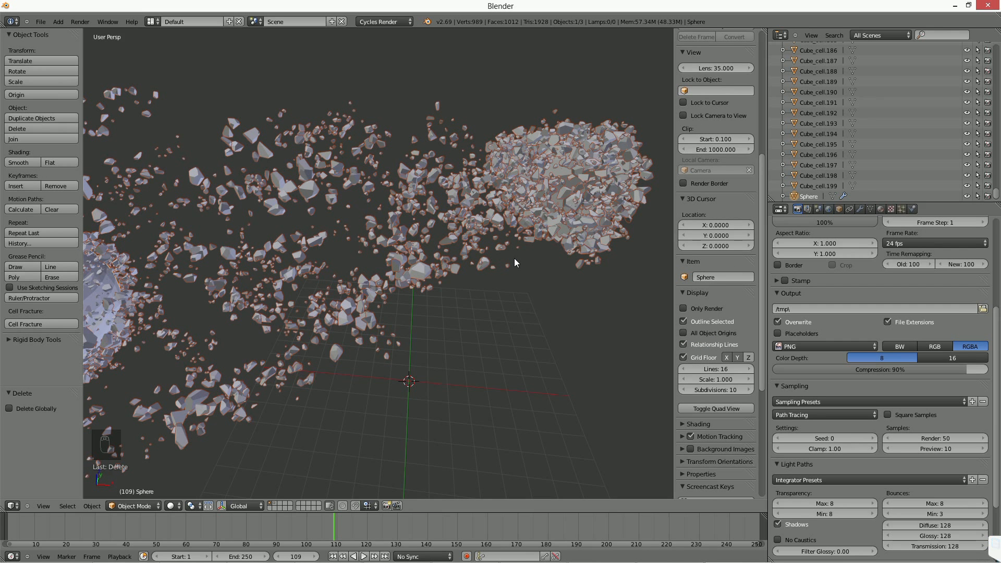
middle_drag(514, 262, 636, 288)
click(890, 208)
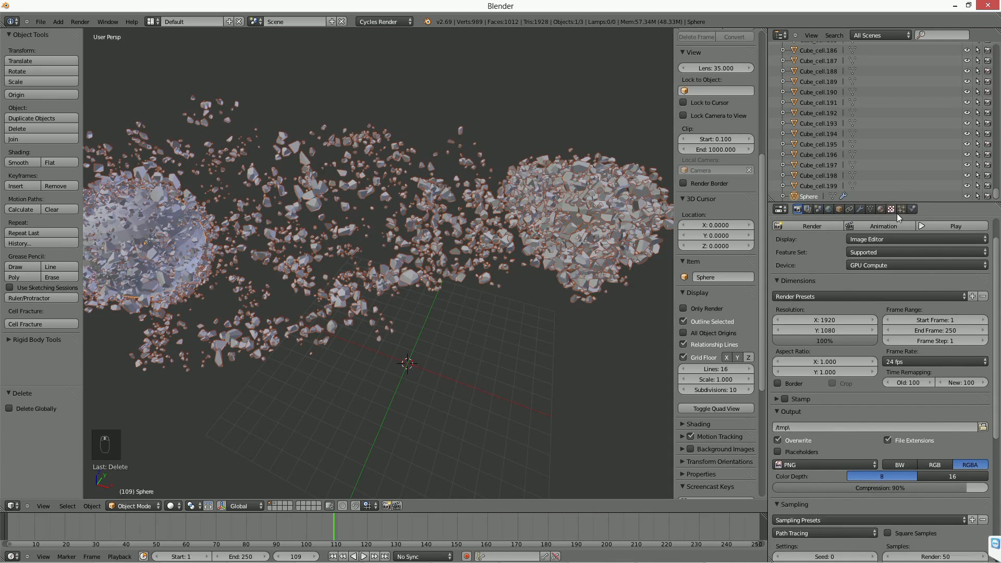
click(901, 209)
Move Suzanne freely by about X 1.32, Y -0.32, Z -1.01 and inspect the debris cluster around it.
right_click(607, 253)
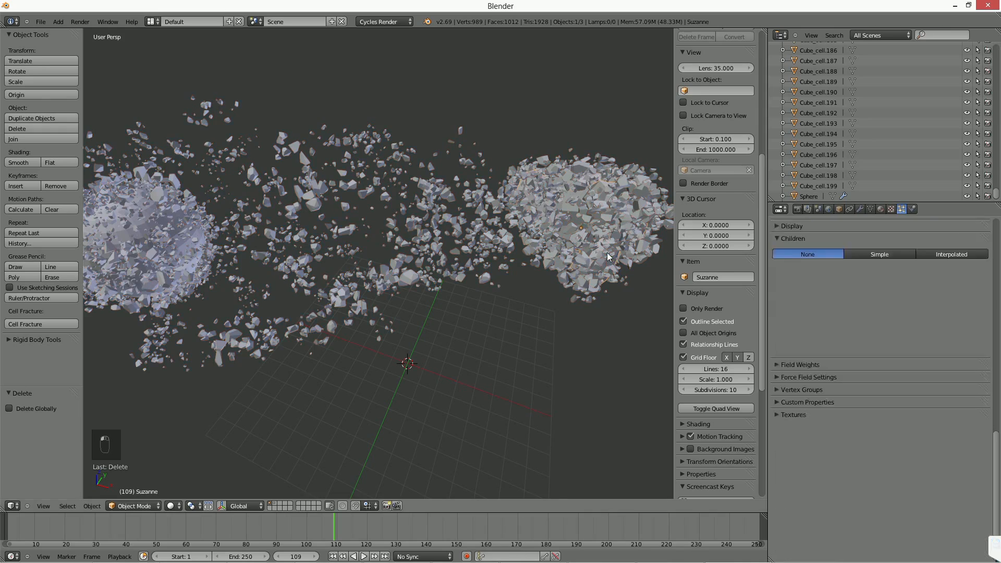
key(g)
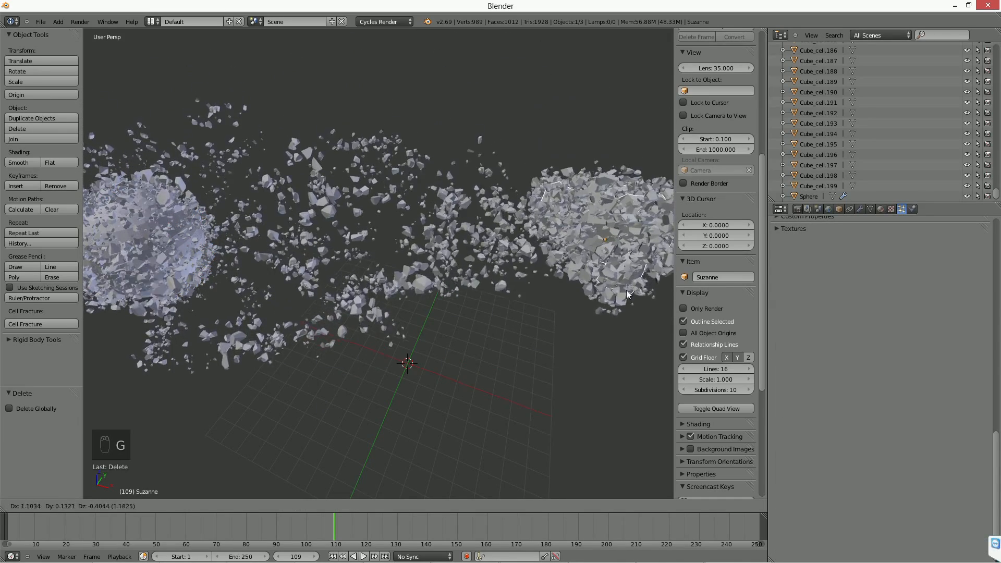
click(530, 310)
mouse_move(529, 311)
middle_down()
mouse_move(572, 304)
mouse_move(540, 298)
middle_up()
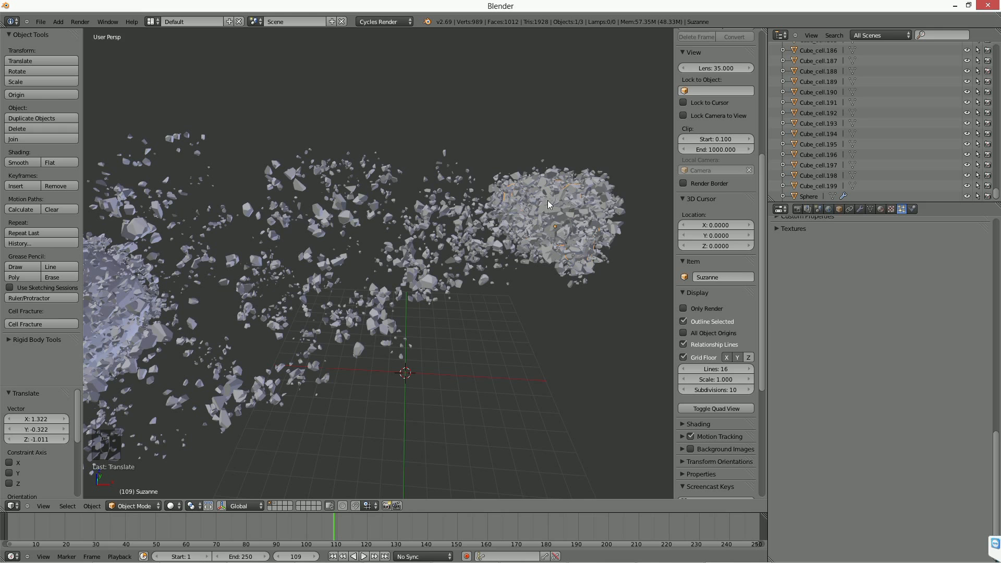
middle_drag(581, 261, 445, 267)
scroll(445, 266, up, 4)
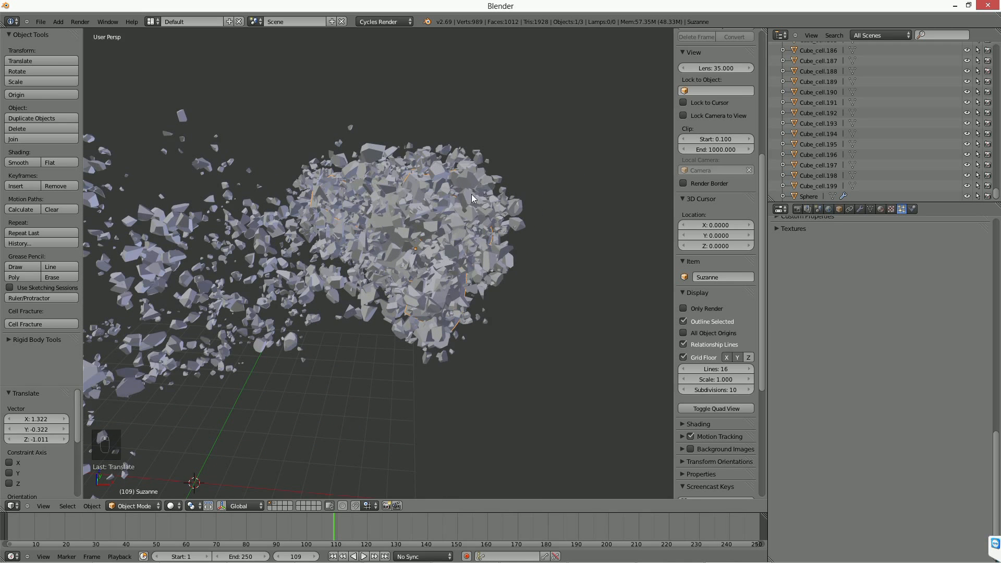
middle_drag(486, 234, 443, 231)
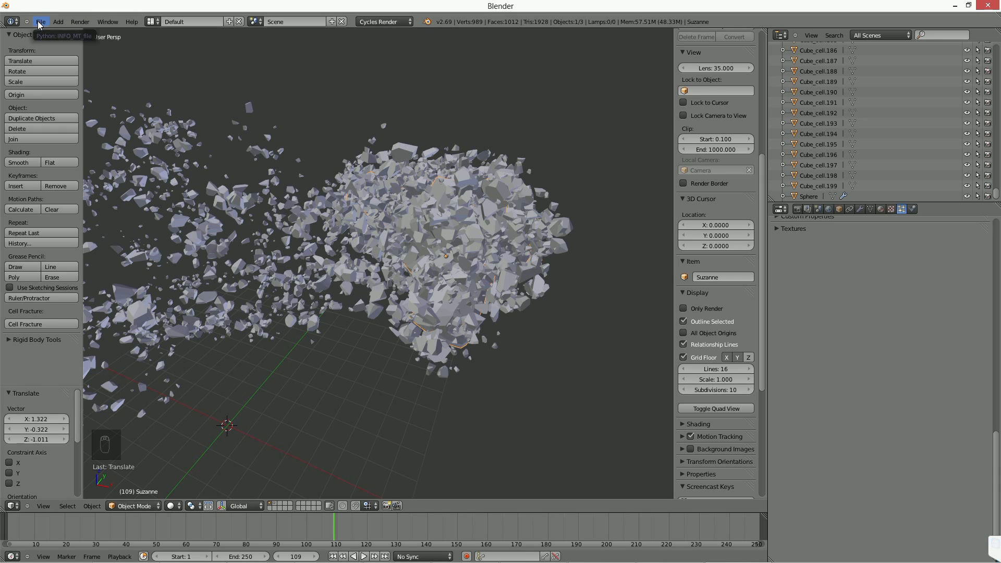
Create a new empty scene.
click(255, 21)
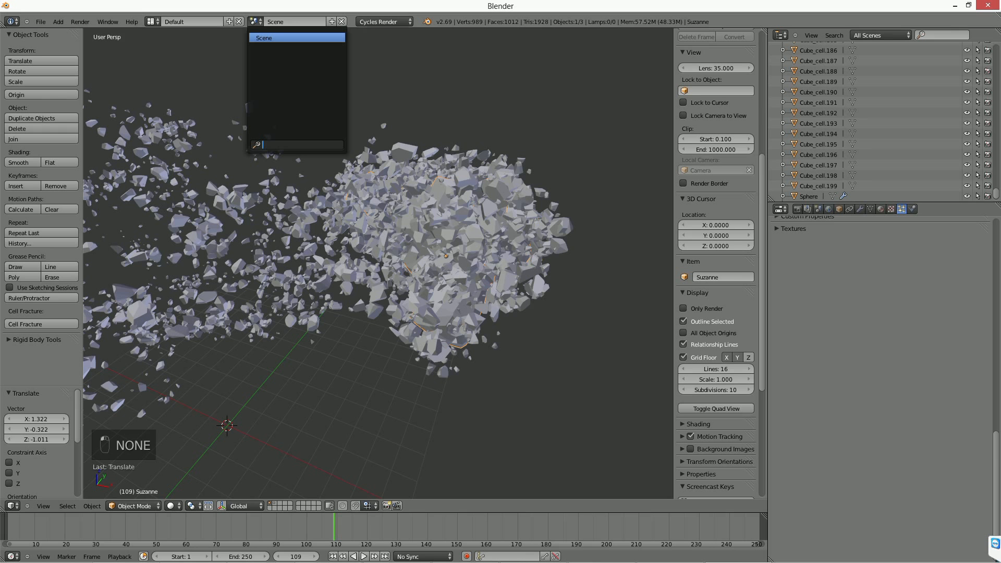
click(332, 21)
click(319, 35)
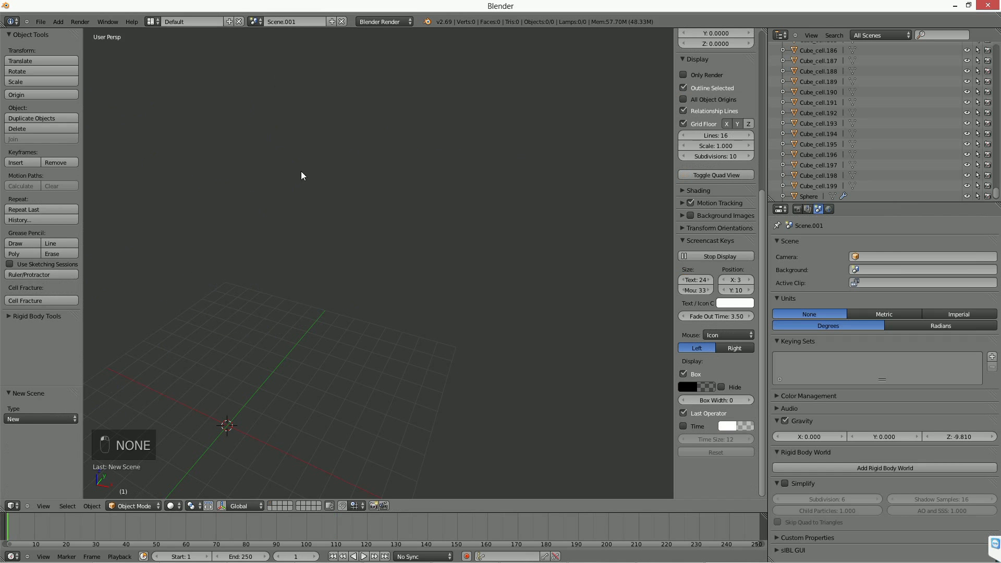
Add a monkey mesh with a level 2 Subdivision Surface and rotate it freely by a small angle.
key(shift+a)
mouse_move(339, 89)
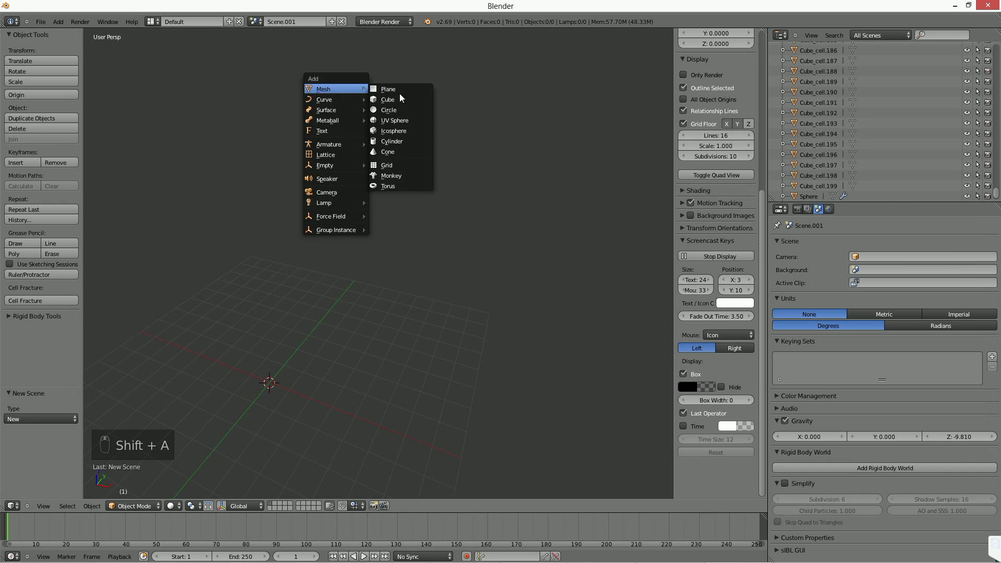
click(406, 173)
key(ctrl+1)
key(ctrl+2)
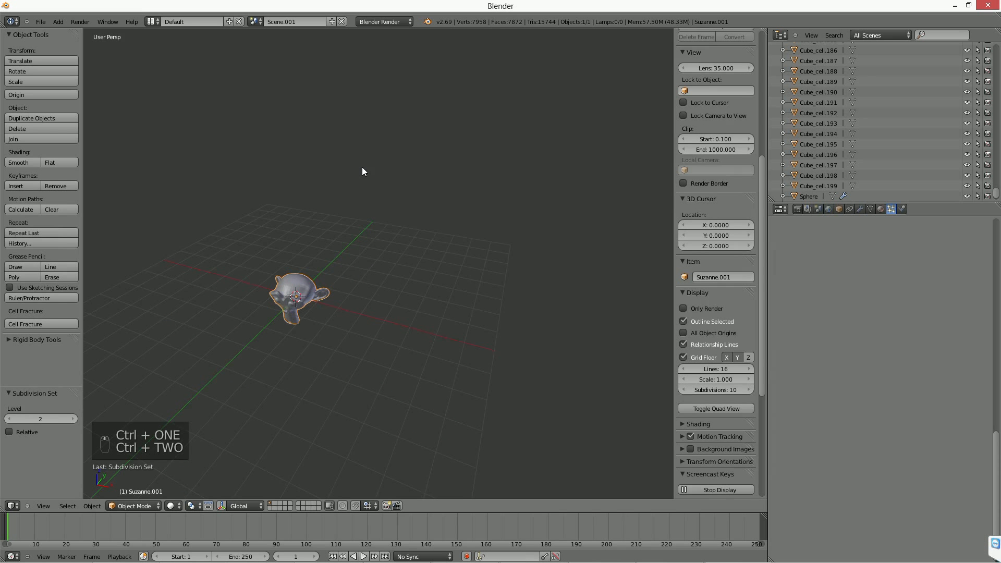
key(KP_Decimal)
key(r)
key(r)
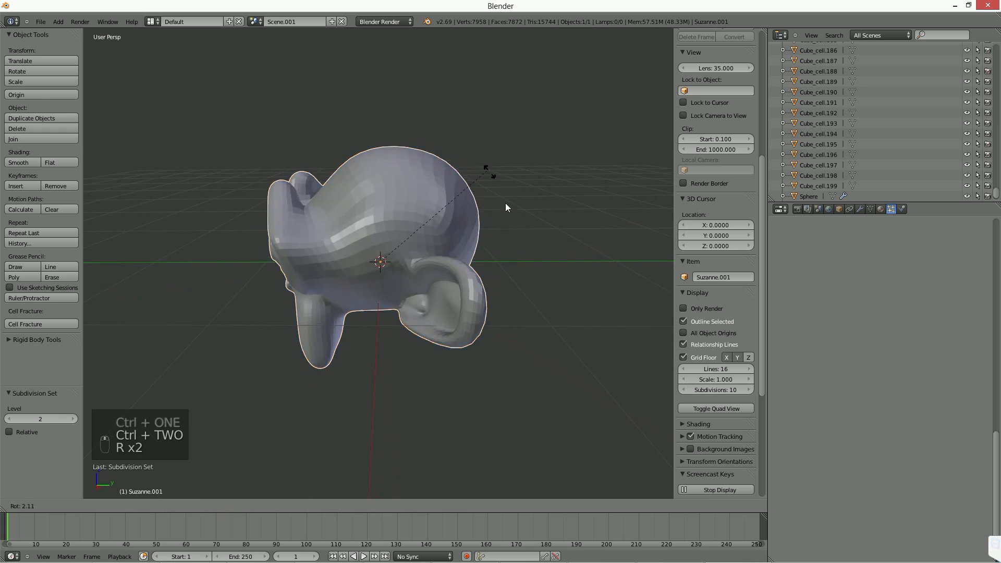
click(428, 271)
middle_drag(428, 268, 435, 244)
Switch the monkey mesh to face selection and apply its Subsurf modifier.
key(Tab)
key(ctrl+Tab)
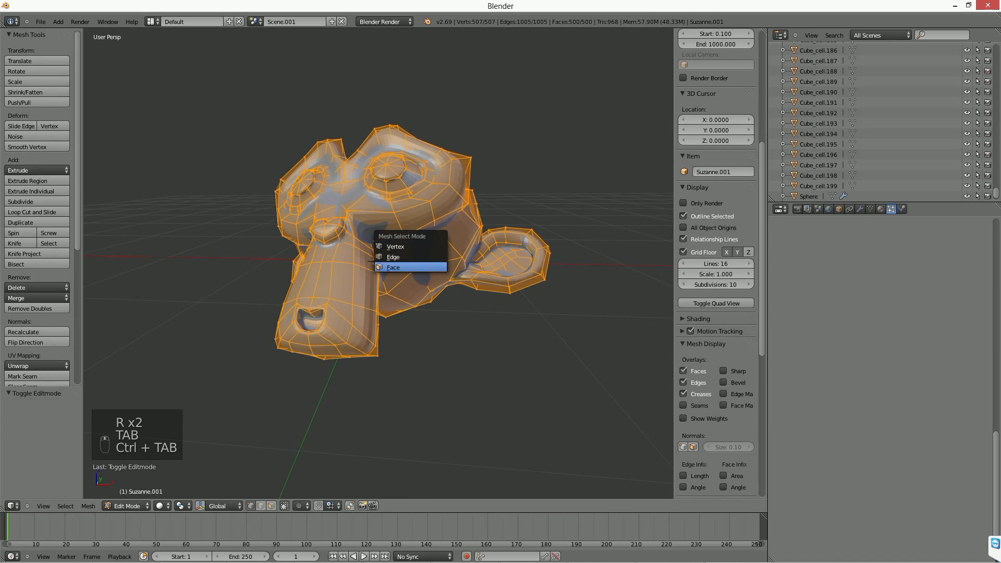
click(412, 266)
click(859, 209)
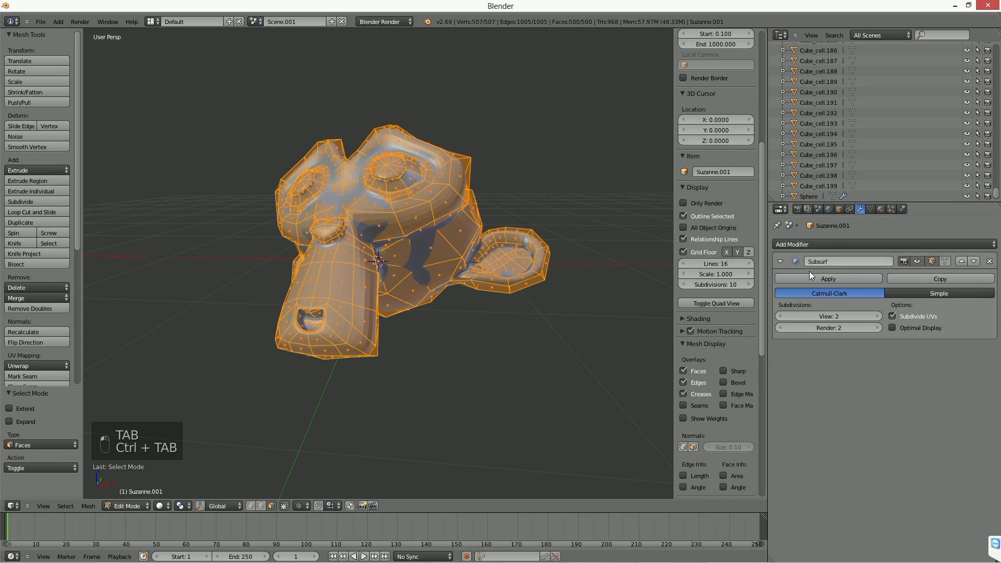
key(Tab)
click(823, 279)
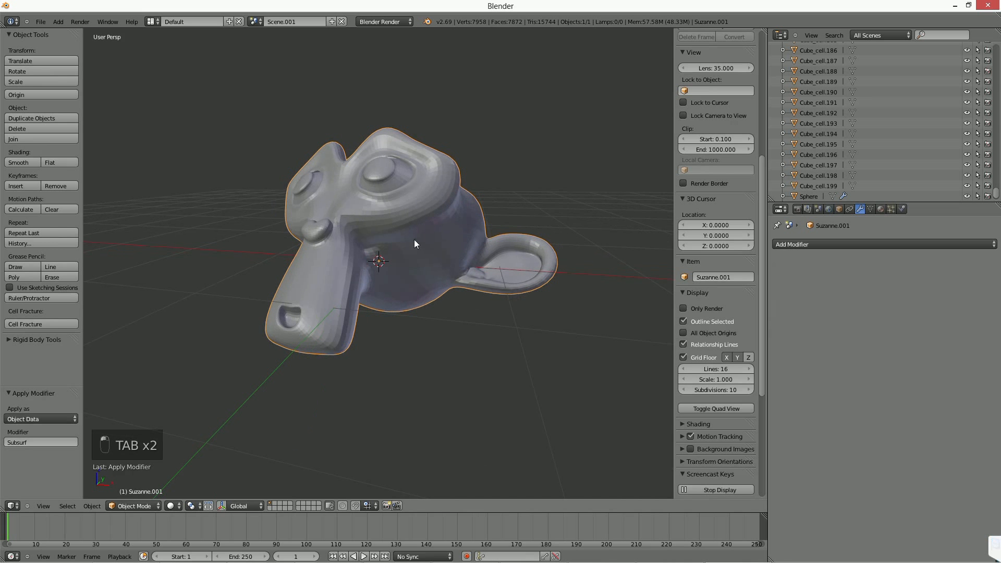
Sort all of the monkey's faces with Sort Mesh Elements along the View X Axis.
key(Tab)
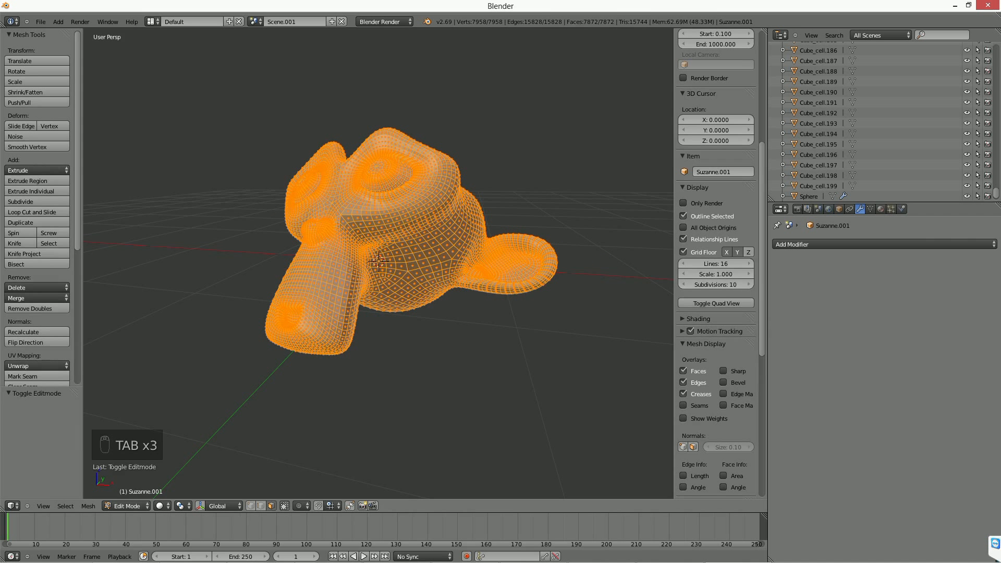
key(ctrl+f)
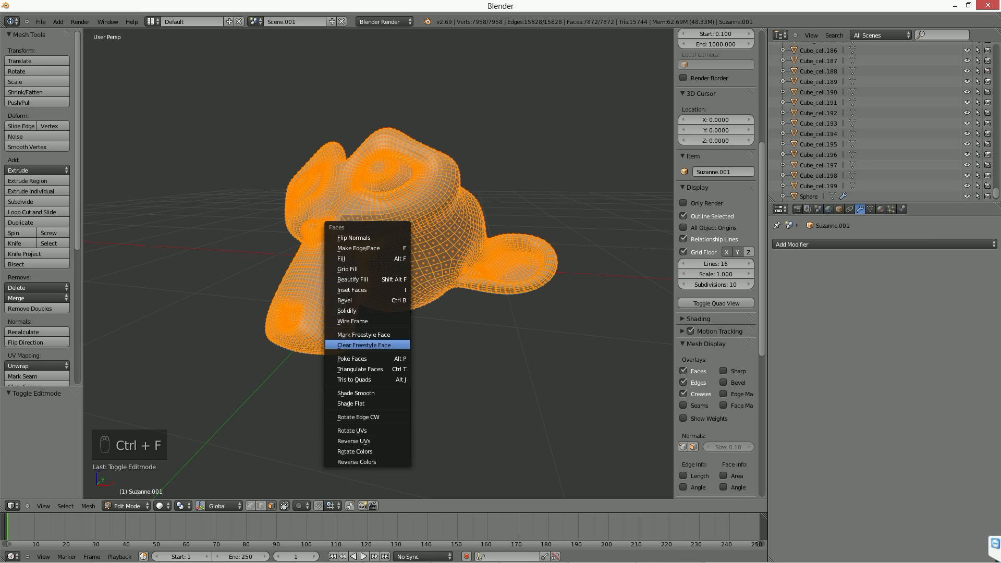
key(Escape)
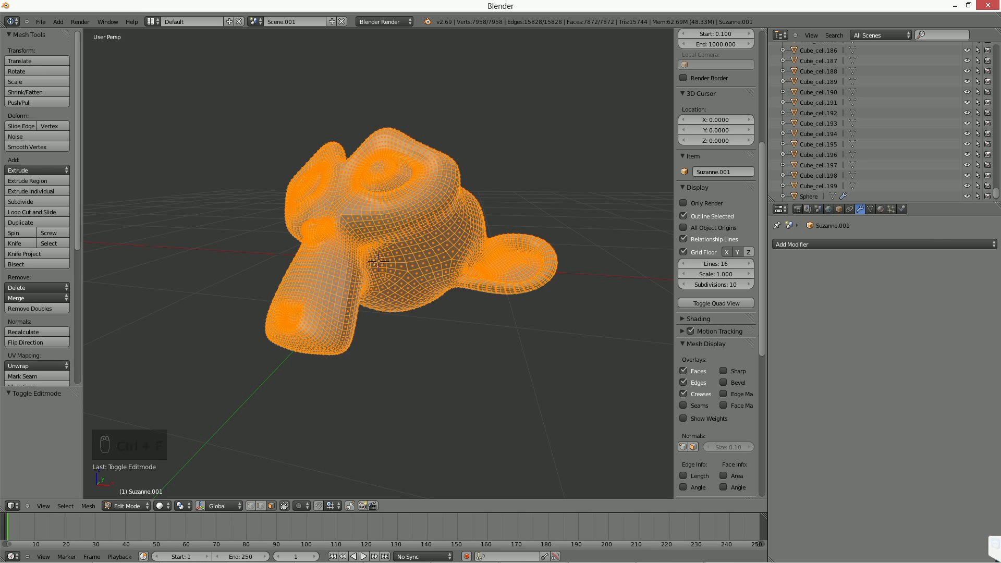
key(space)
text(sort)
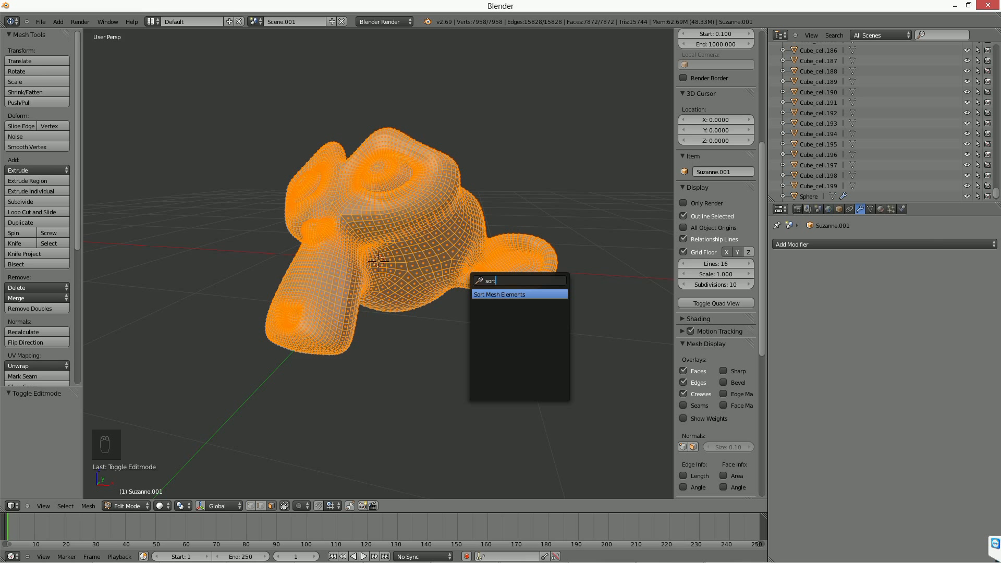
key(Return)
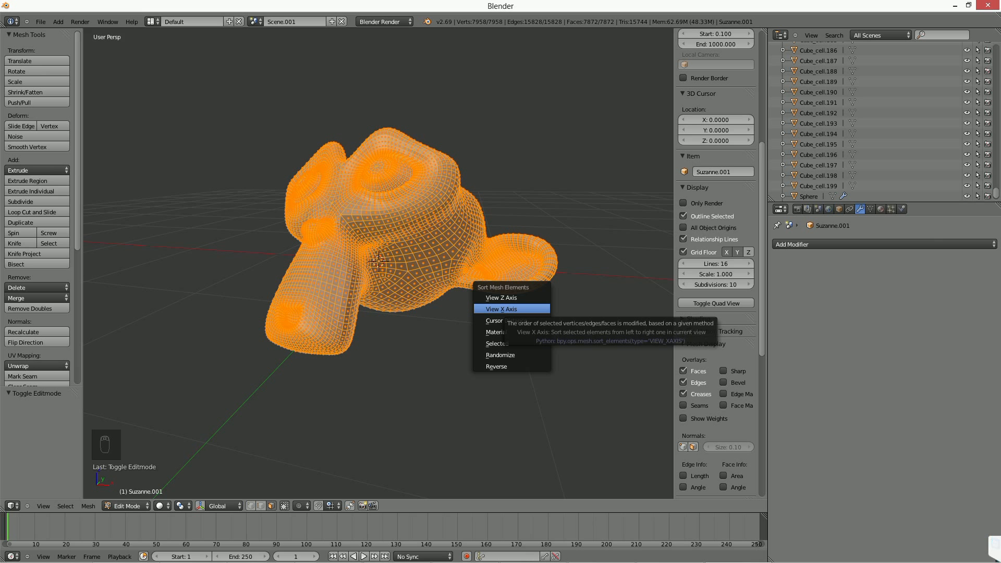
key(Return)
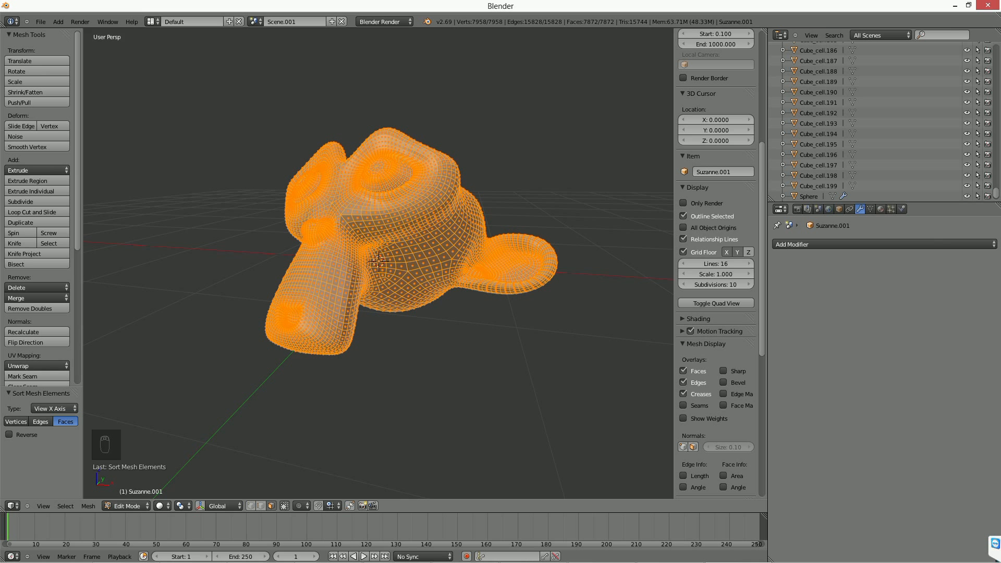
key(Tab)
Add a Build modifier to the monkey.
middle_drag(379, 240, 405, 265)
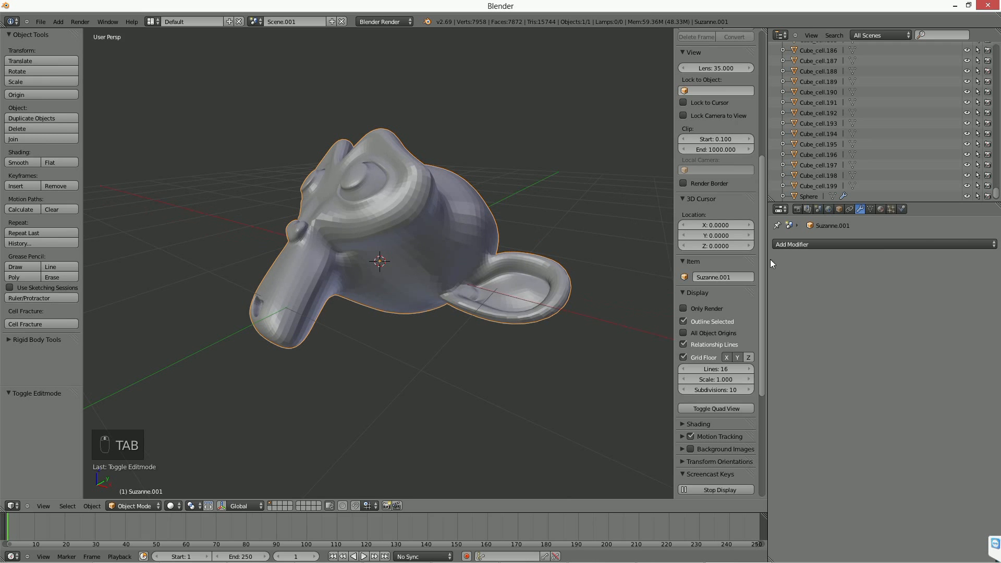
click(818, 244)
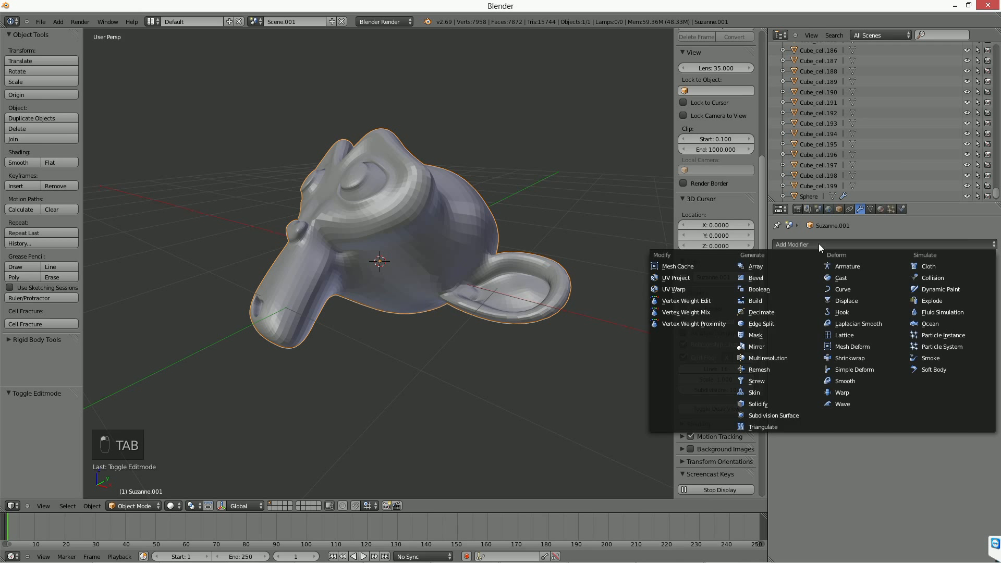
click(764, 301)
Scrub the timeline through frames up to 80 and examine how the monkey is built up from one side.
drag(17, 528, 246, 527)
middle_drag(368, 299, 380, 240)
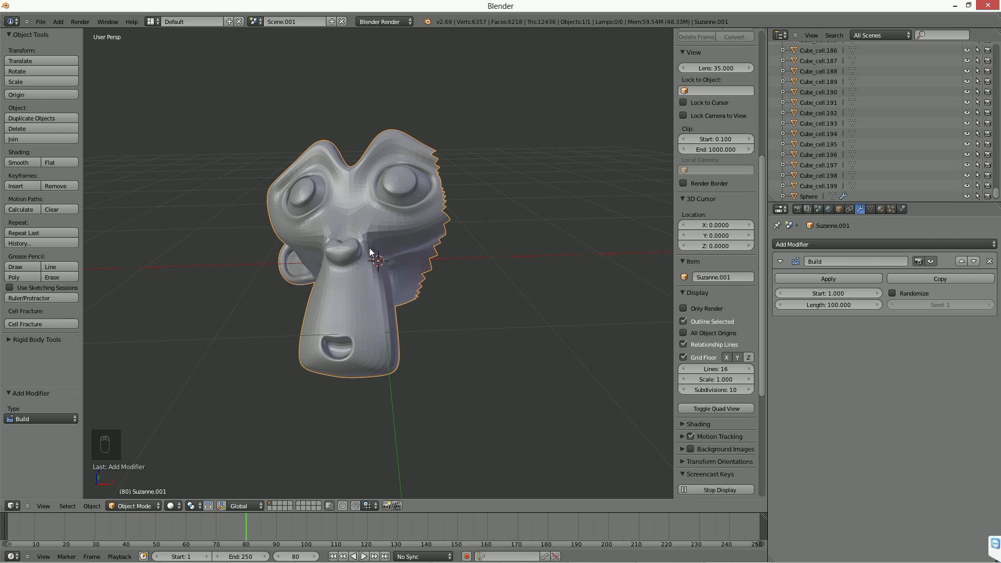
drag(254, 526, 186, 532)
middle_drag(360, 375, 389, 342)
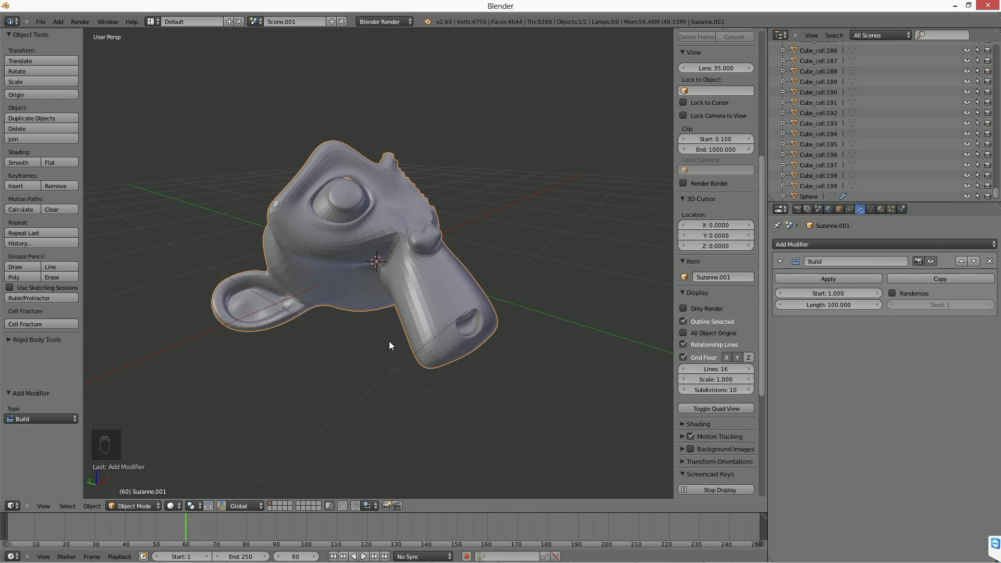
click(55, 521)
click(148, 523)
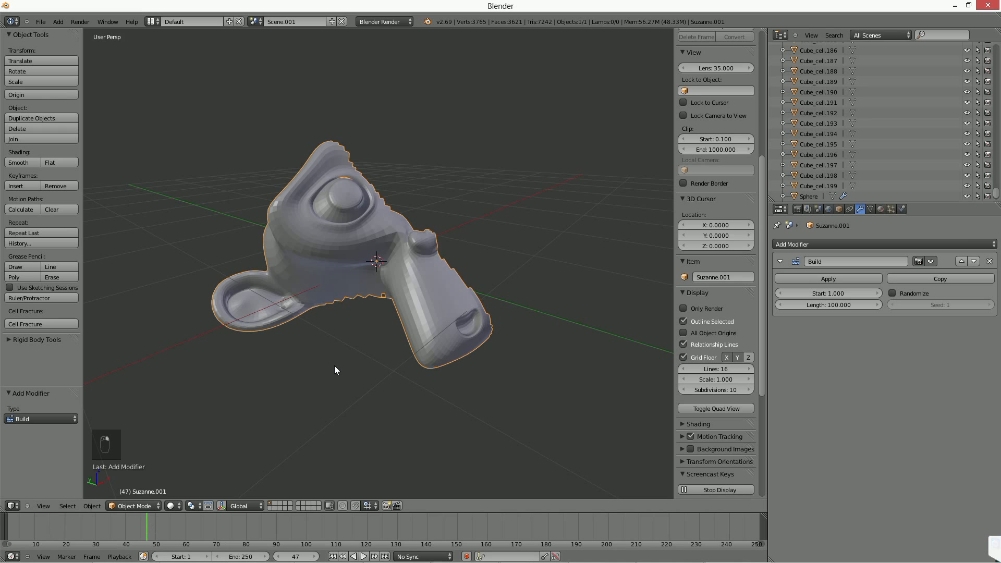
Delete the monkey from the scene.
middle_drag(334, 365, 310, 338)
key(Delete)
click(308, 338)
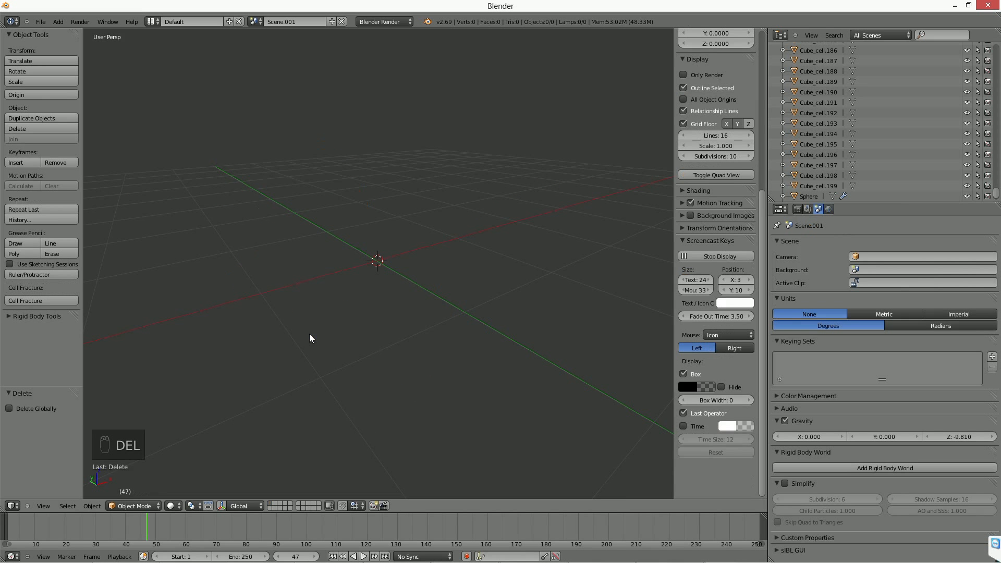
Add a plane mesh and move it about -6.72 units along the X axis.
scroll(367, 268, down, 2)
mouse_move(371, 274)
middle_down()
mouse_move(379, 305)
mouse_move(379, 287)
middle_up()
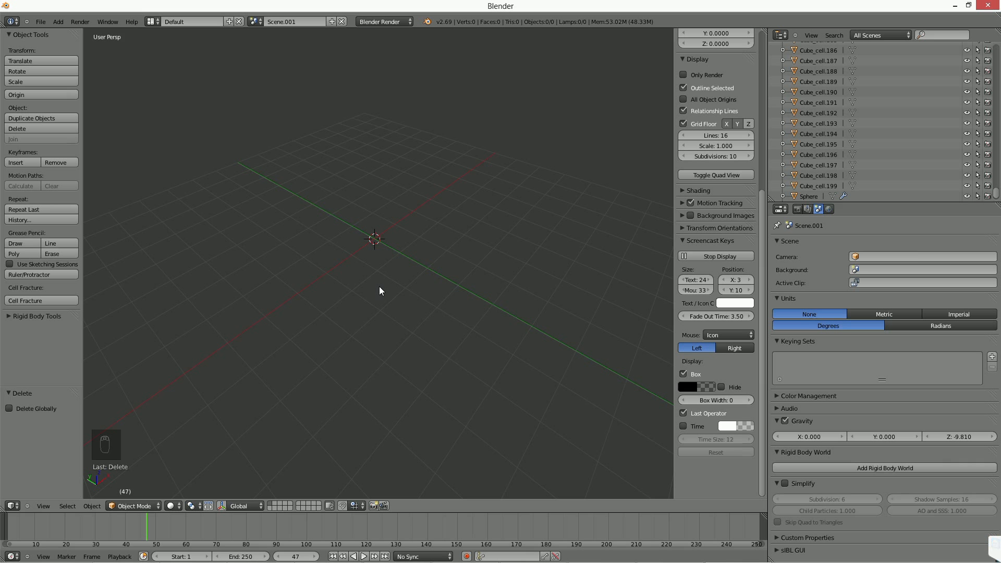
key(shift+a)
mouse_move(291, 215)
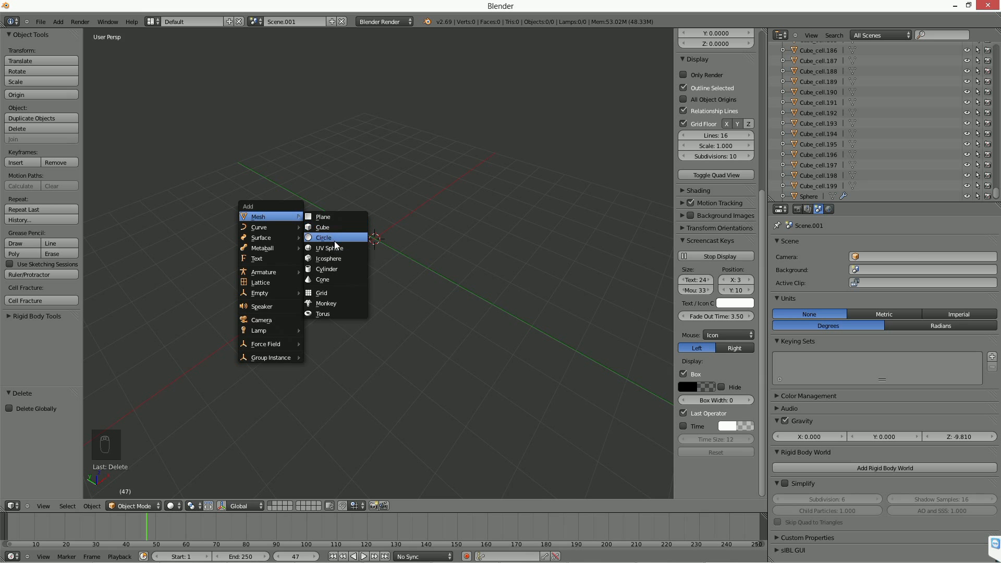
click(354, 220)
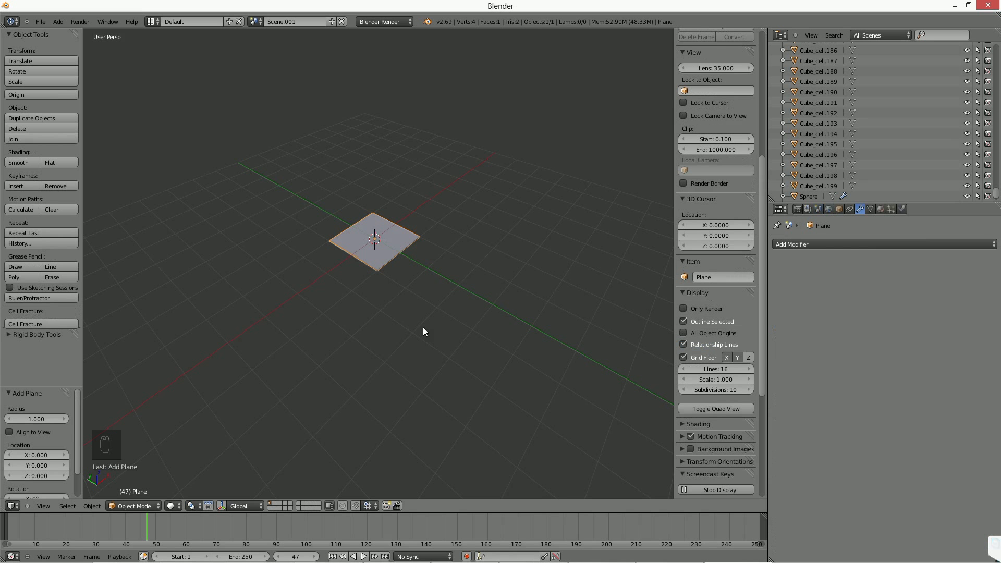
key(g)
key(x)
click(195, 420)
Insert a keyframe for the plane at frame 2.
drag(59, 533, 10, 534)
middle_drag(320, 427, 371, 324)
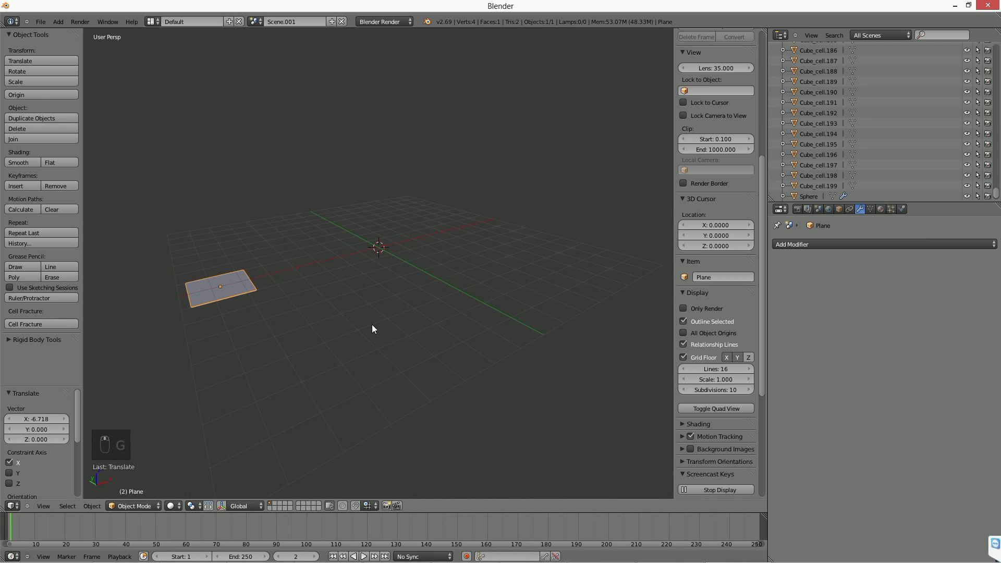
key(i)
click(371, 325)
Delete the plane's edges in edge select mode so that only a single edge remains.
middle_drag(358, 325, 386, 324)
key(Tab)
key(ctrl+Tab)
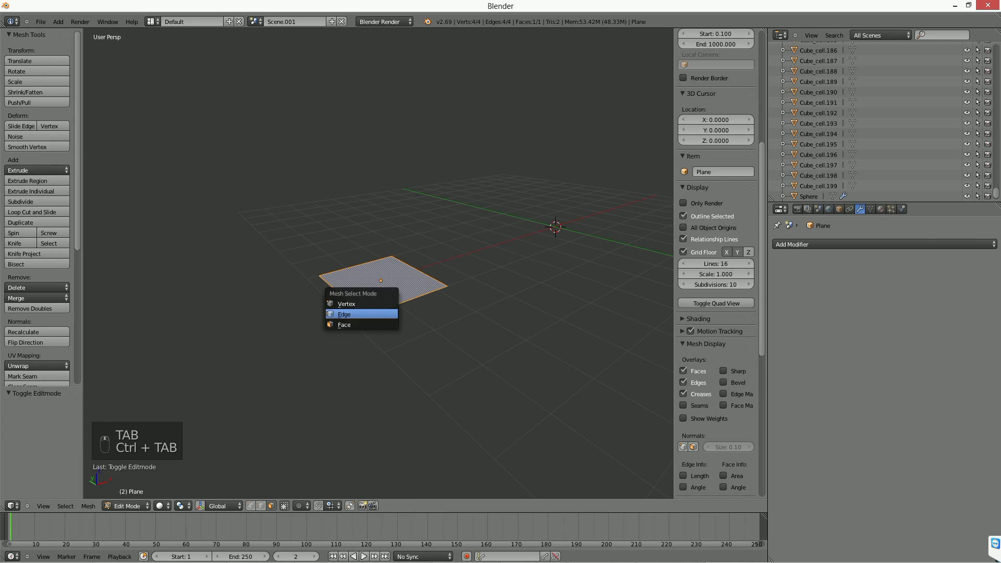
click(386, 313)
right_click(395, 306)
key(Delete)
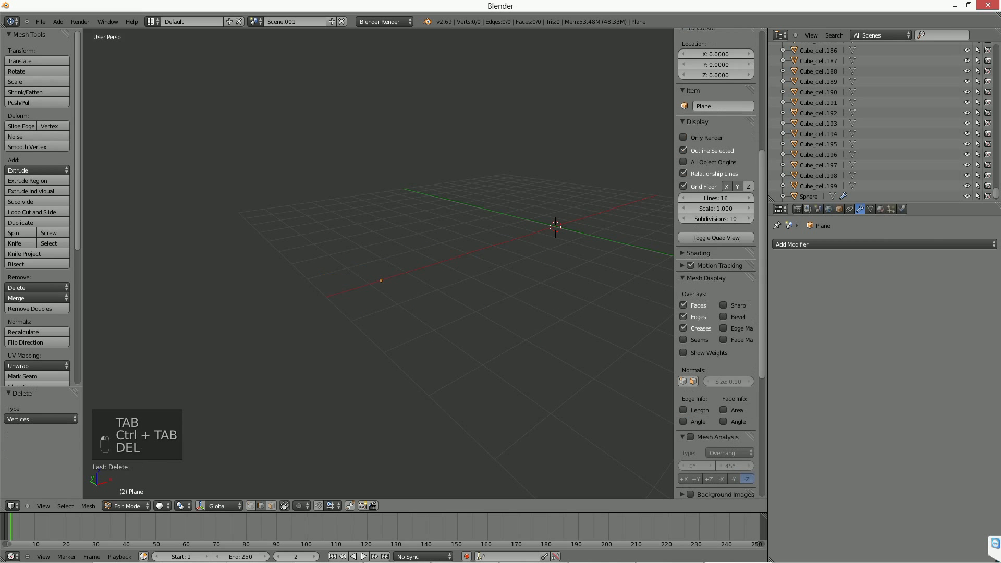
key(ctrl+z)
key(Delete)
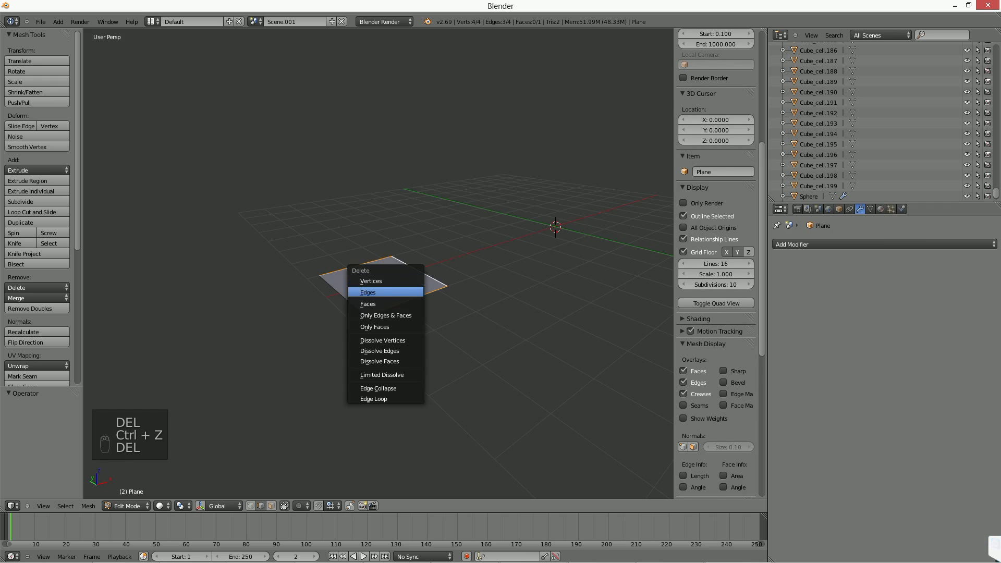
click(383, 291)
middle_drag(384, 291, 345, 328)
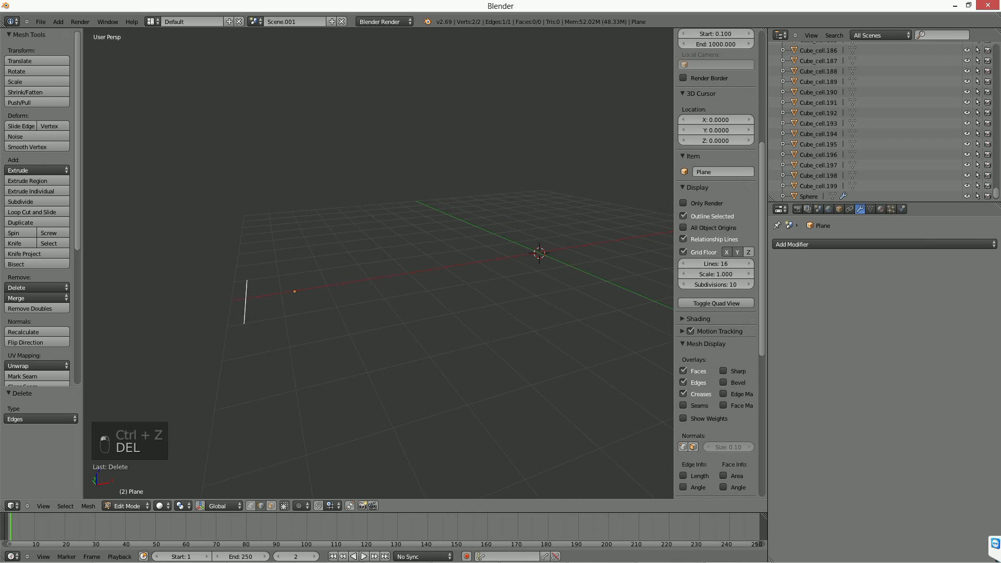
Leave mesh editing and set the object's origin to its remaining edge geometry.
key(Tab)
key(ctrl+alt+shift+c)
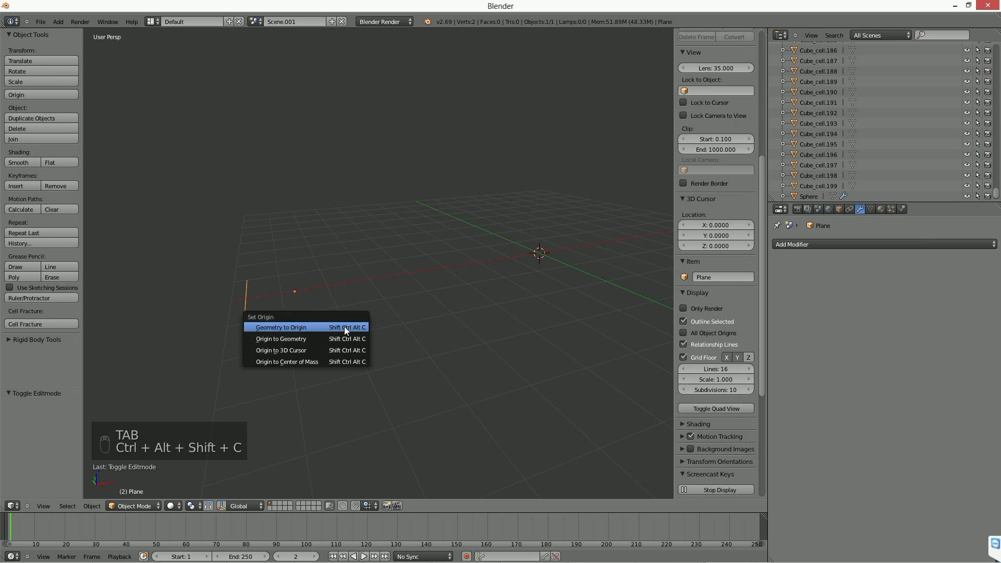
click(329, 340)
key(Tab)
key(Tab)
scroll(302, 317, down, 2)
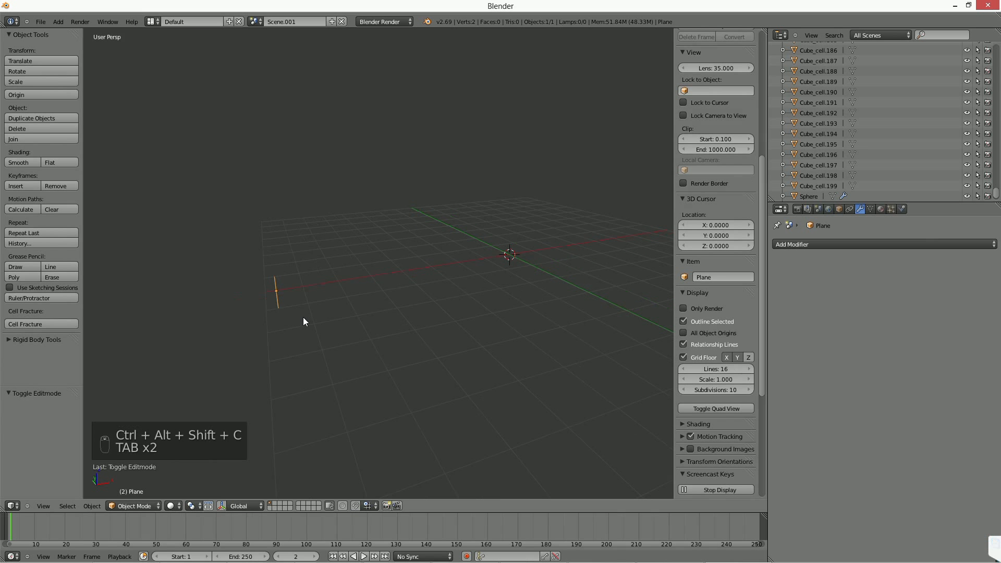
middle_drag(299, 317, 344, 371)
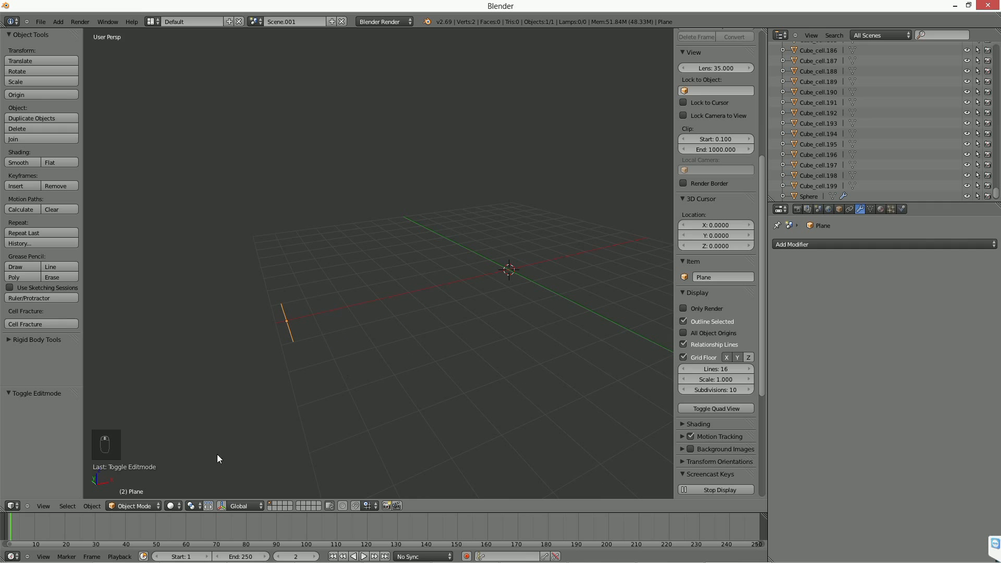
Insert a keyframe for the edge at frame 2 and another at frame 47 after moving it along X past the world origin.
key(i)
click(393, 320)
click(82, 528)
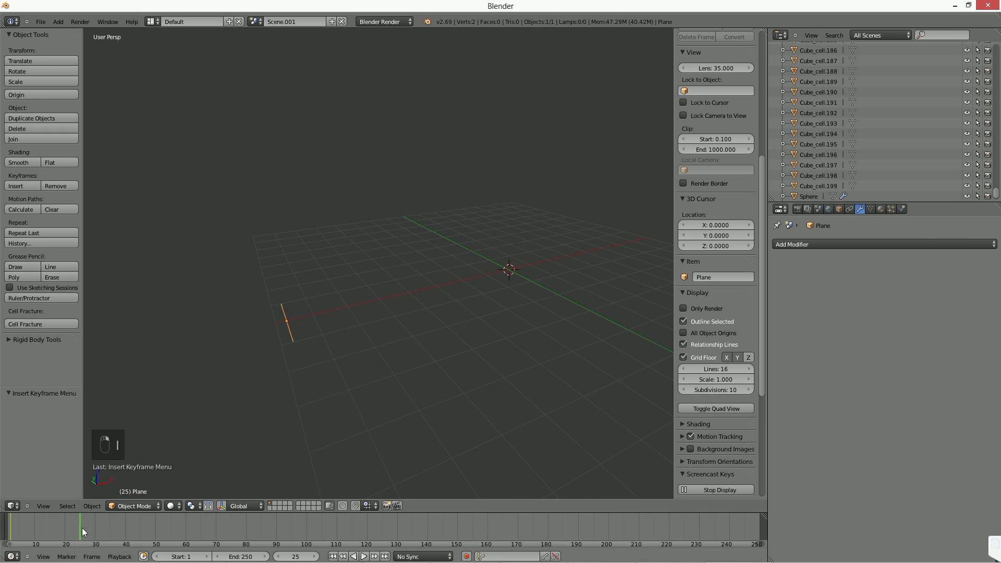
key(g)
key(x)
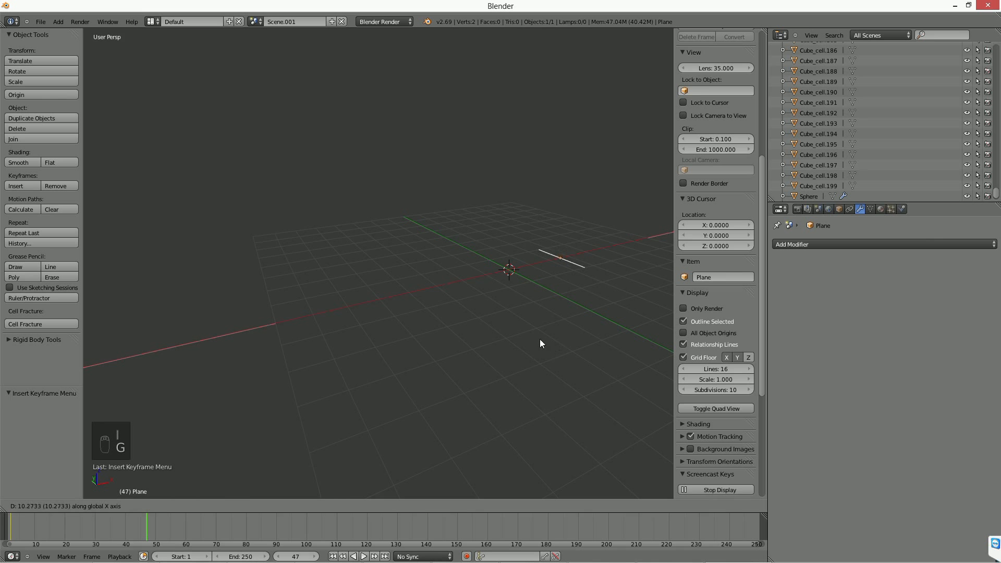
click(563, 332)
key(i)
click(562, 330)
At frame 22, raise the edge about 4.08 units along Z and insert a Location keyframe.
drag(81, 521, 70, 528)
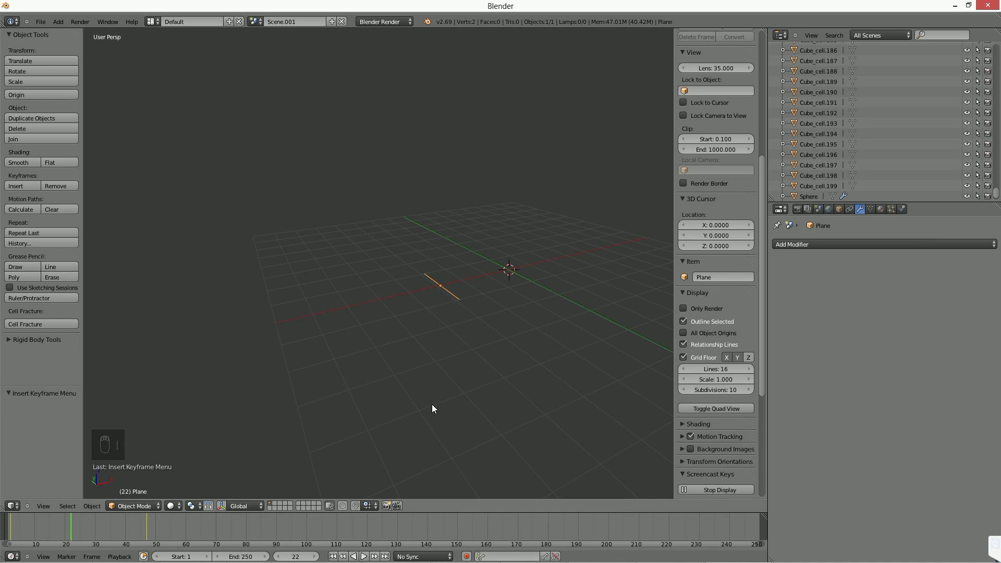
key(g)
key(z)
click(448, 270)
key(i)
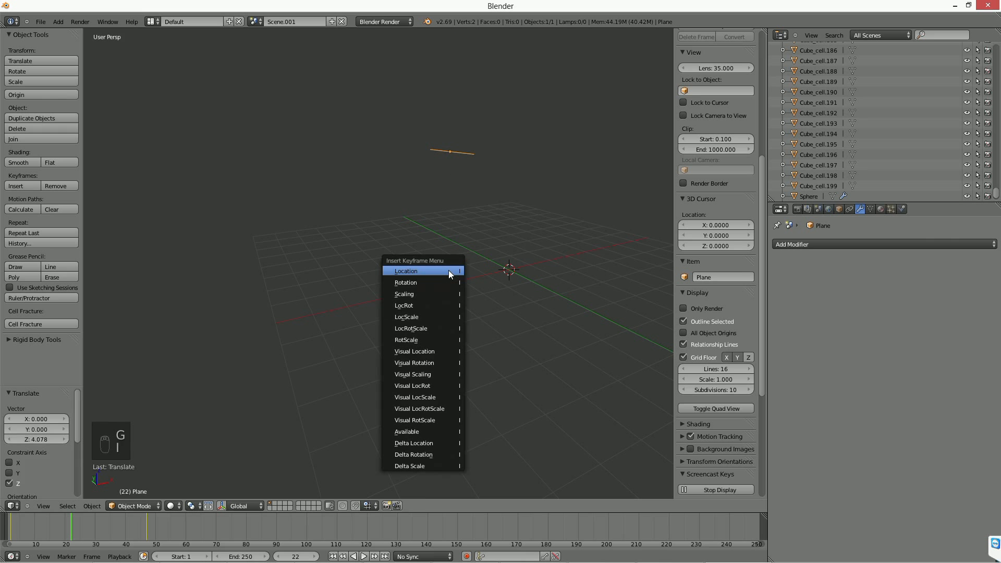
click(448, 271)
drag(21, 518, 93, 534)
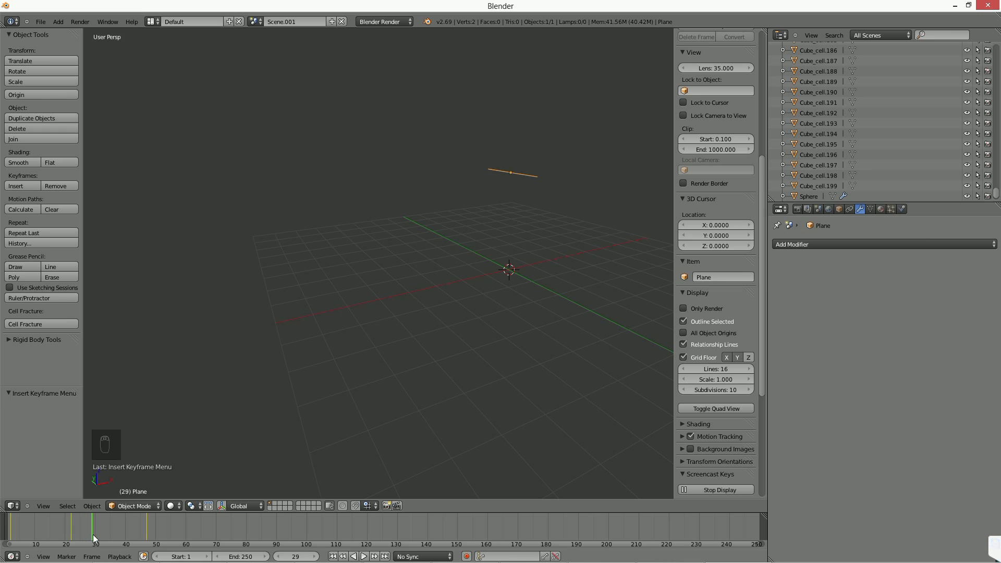
Set the animated edge's duplication method to Frames in its object settings.
middle_drag(421, 357, 647, 279)
click(839, 208)
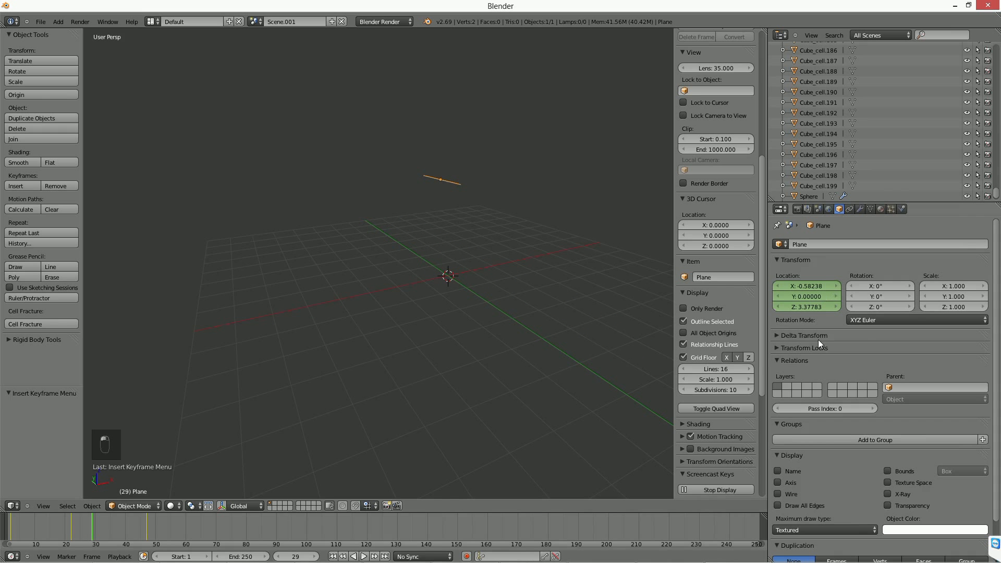
scroll(830, 352, down, 2)
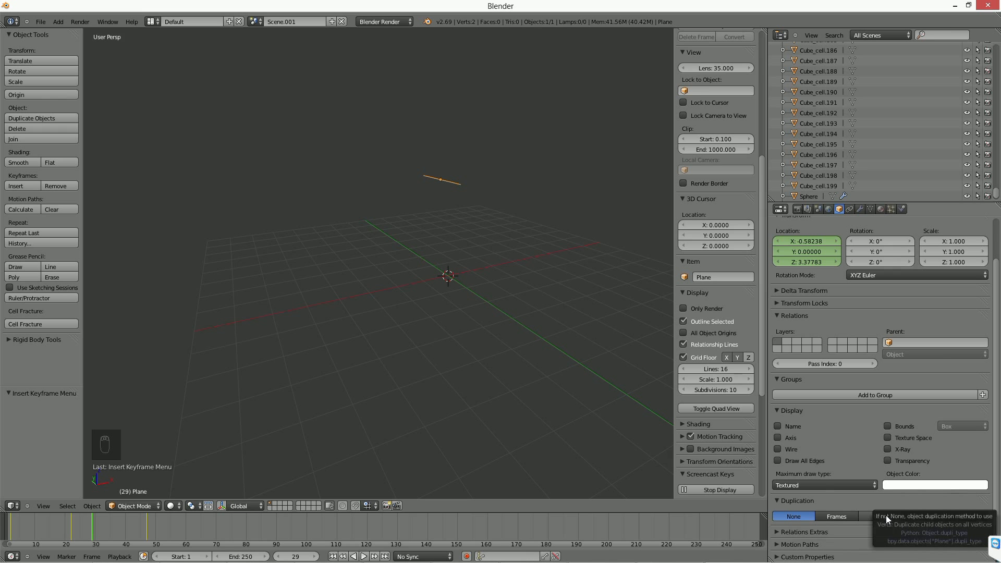
click(849, 516)
middle_drag(423, 313, 328, 353)
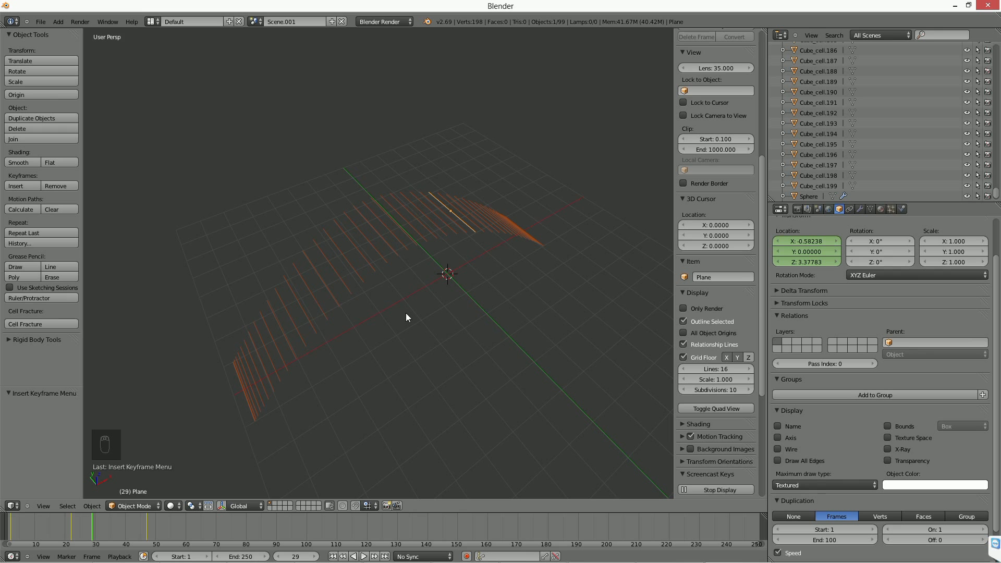
Make the frame duplicates real objects and undo that conversion.
drag(102, 523, 77, 529)
key(space)
text(make)
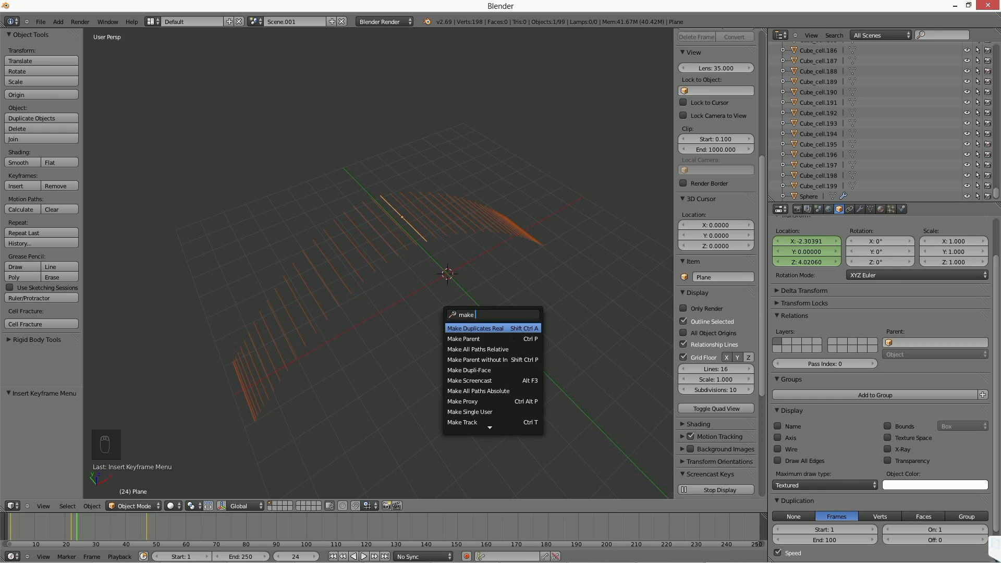
click(475, 329)
middle_drag(475, 329, 392, 341)
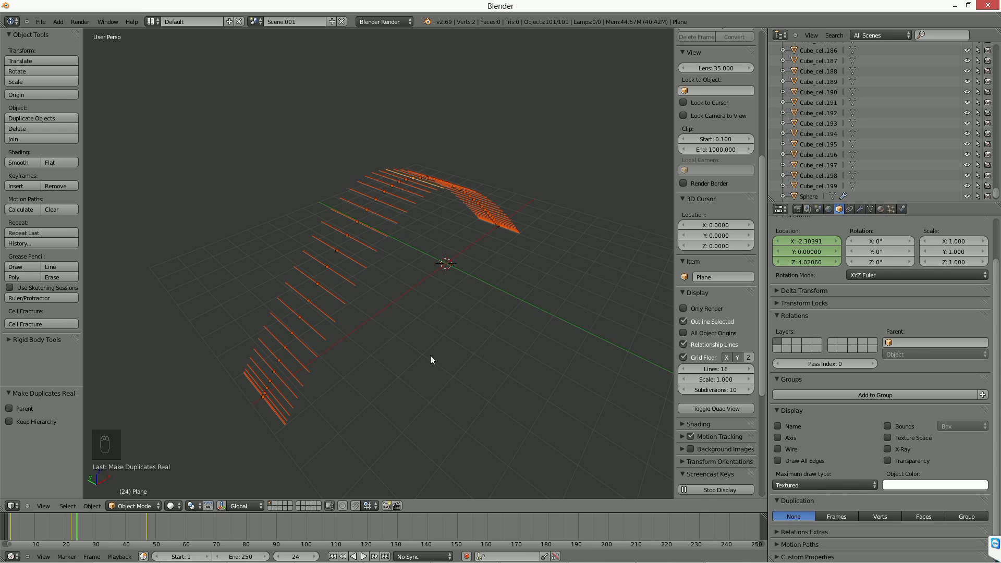
key(ctrl+z)
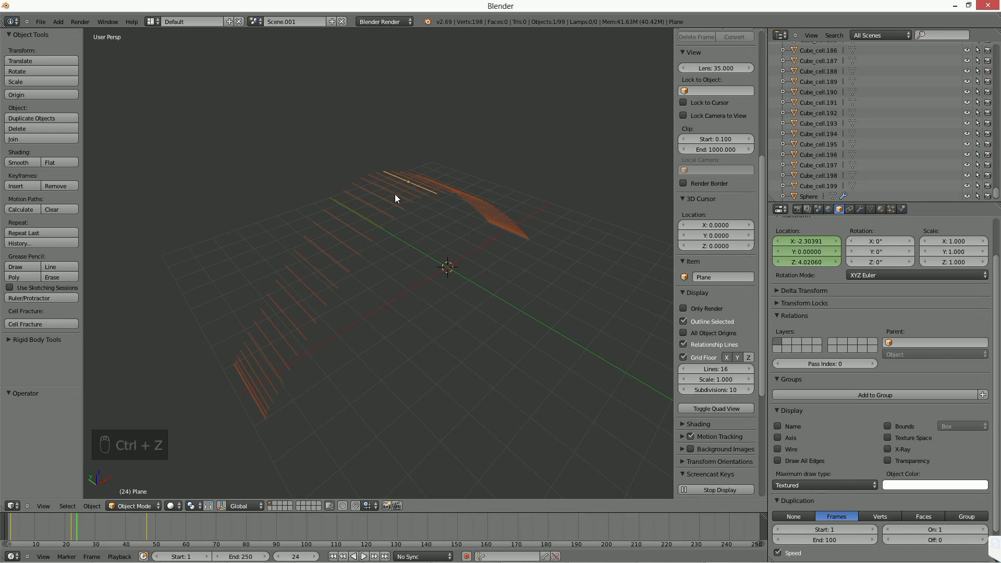
At frame 22, raise the edge a further 2.638 units along Z and update its Location keyframe.
drag(77, 531, 71, 530)
key(g)
key(z)
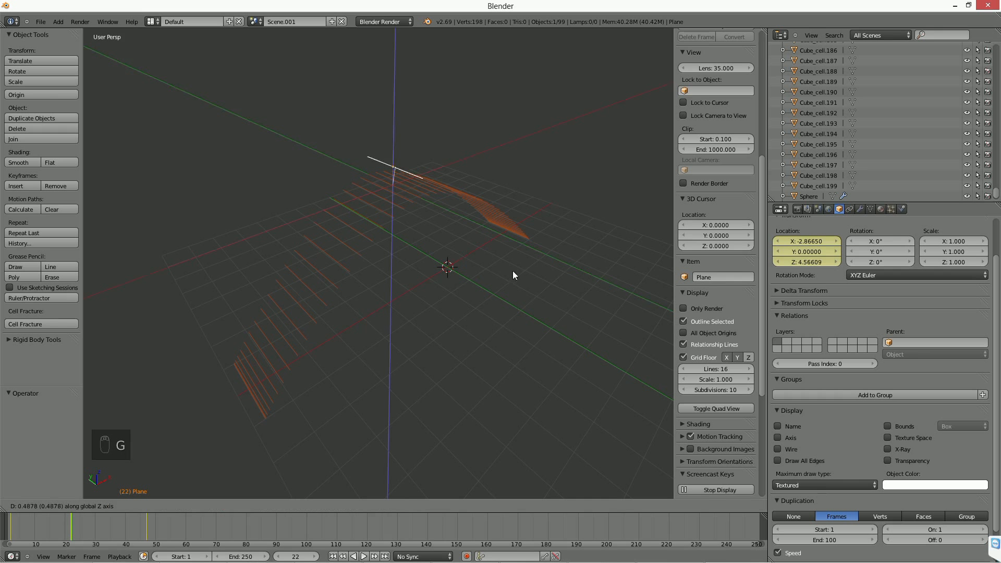
click(526, 205)
key(i)
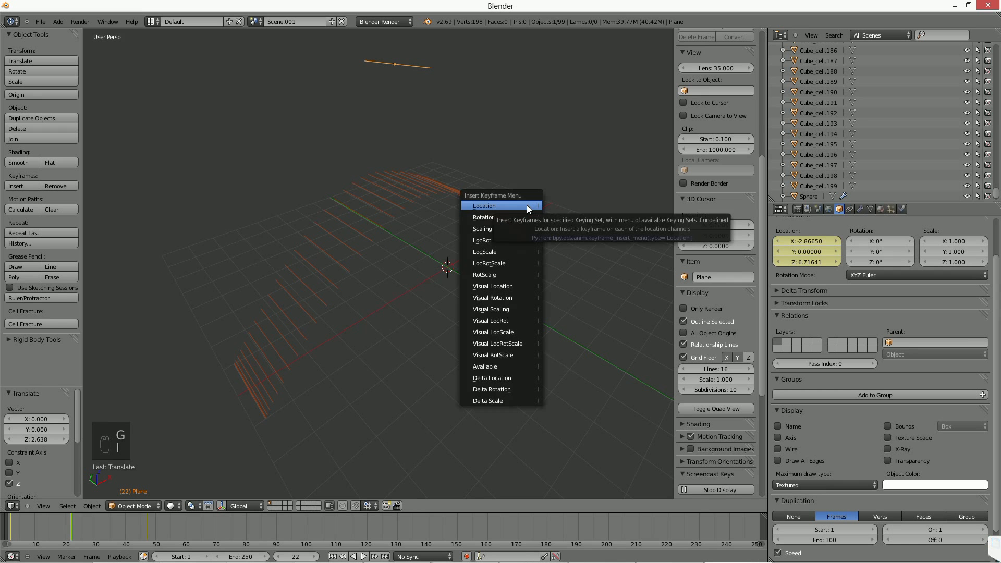
click(527, 205)
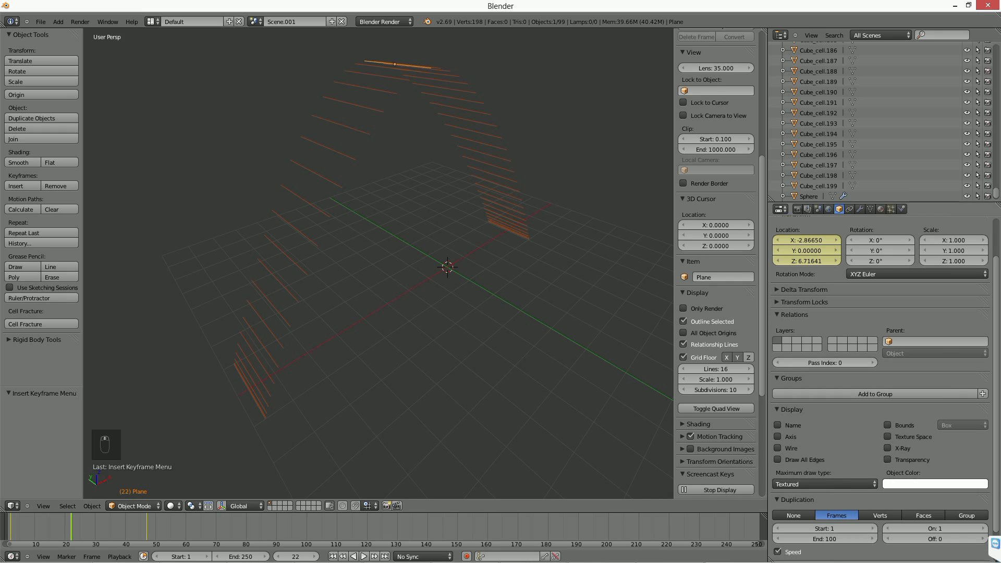
Expand the Motion Paths settings of the animated edge and review the options.
scroll(886, 333, down, 2)
click(797, 544)
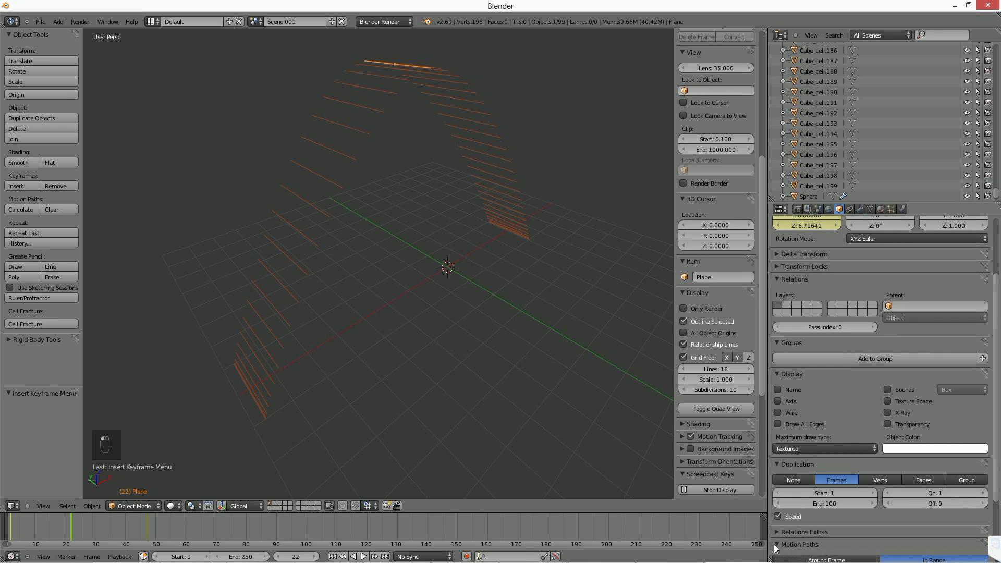
scroll(863, 427, down, 5)
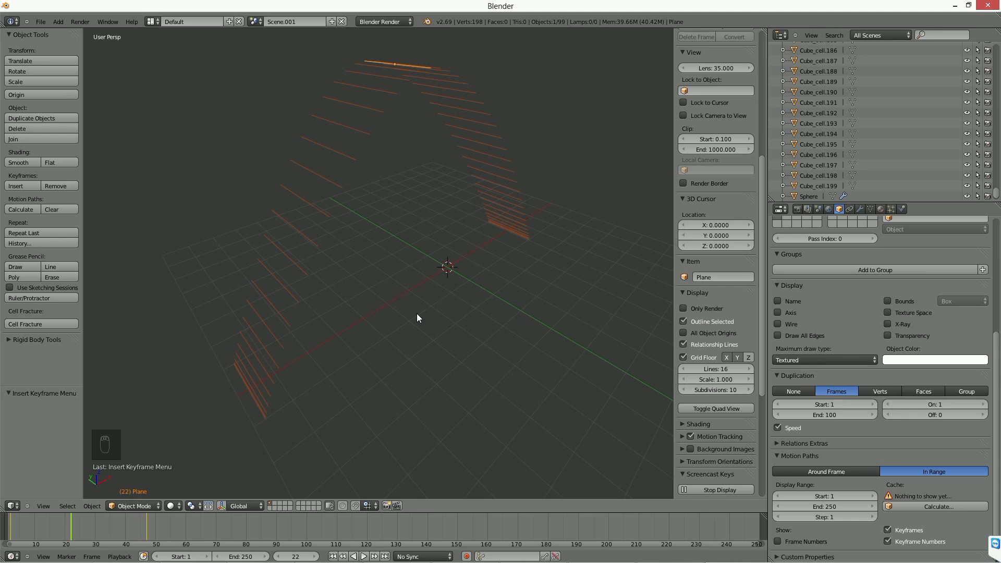
Delete the scene Scene.001 and select the emitter sphere in the original debris scene.
click(341, 22)
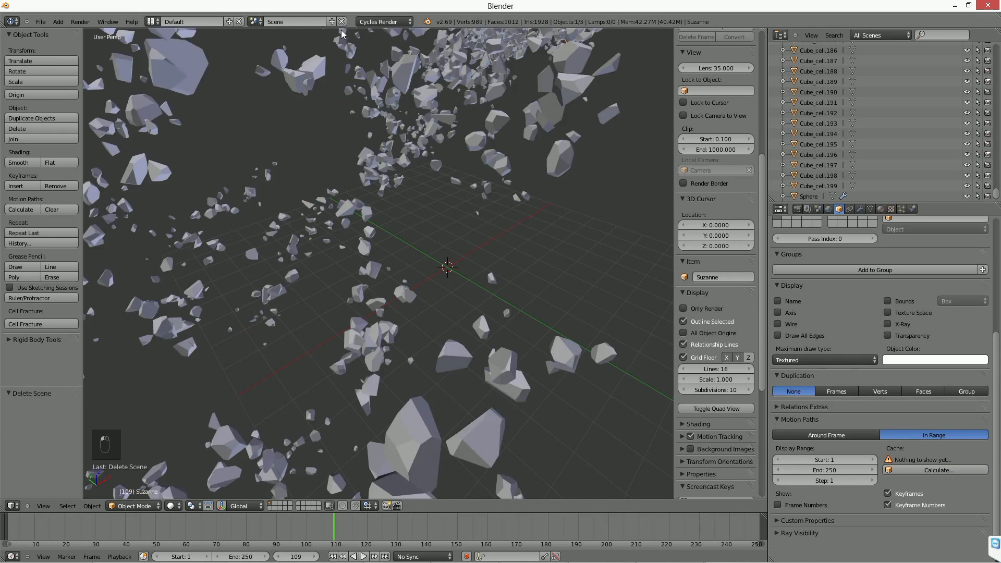
middle_drag(388, 296, 364, 274)
scroll(348, 314, down, 2)
middle_drag(348, 314, 277, 317)
right_click(277, 319)
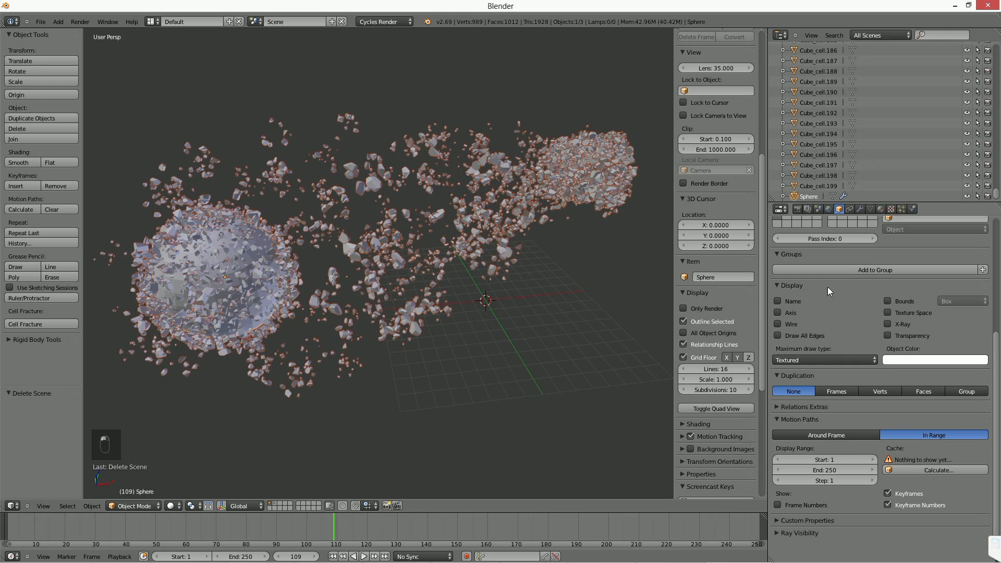
Set the emission number of the sphere's particle system to 100.
scroll(881, 380, up, 1)
scroll(881, 381, up, 6)
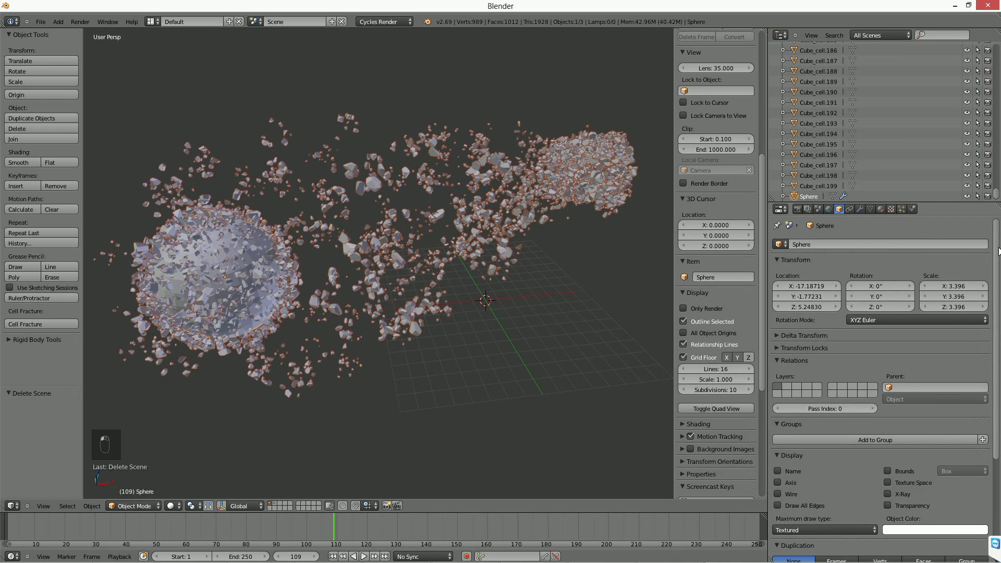
scroll(990, 312, down, 7)
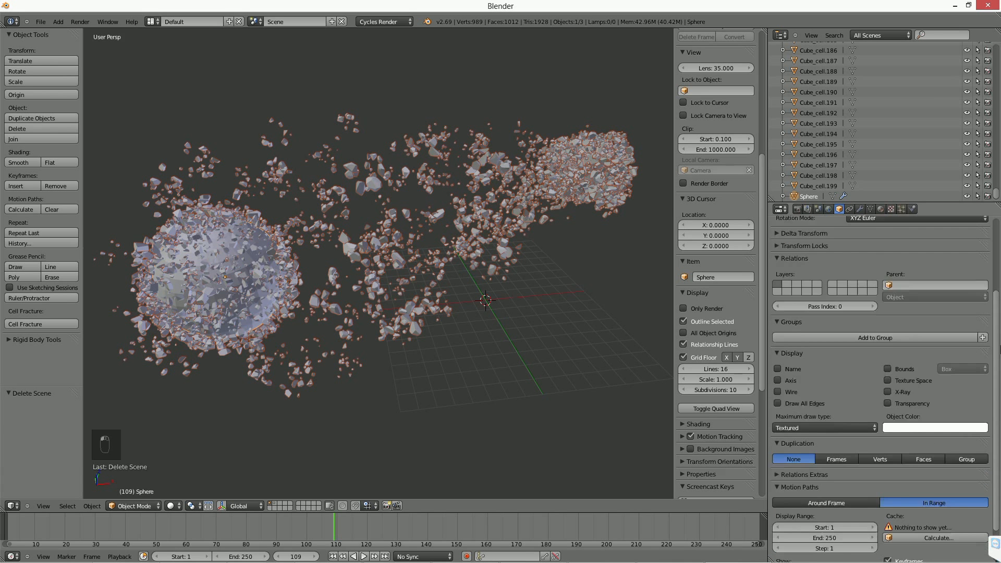
click(902, 209)
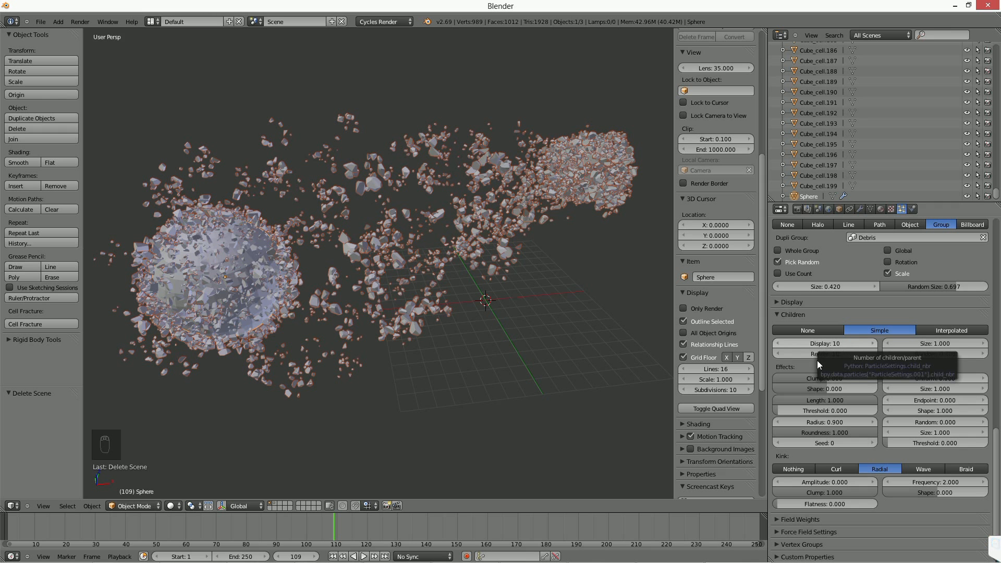
scroll(817, 365, up, 8)
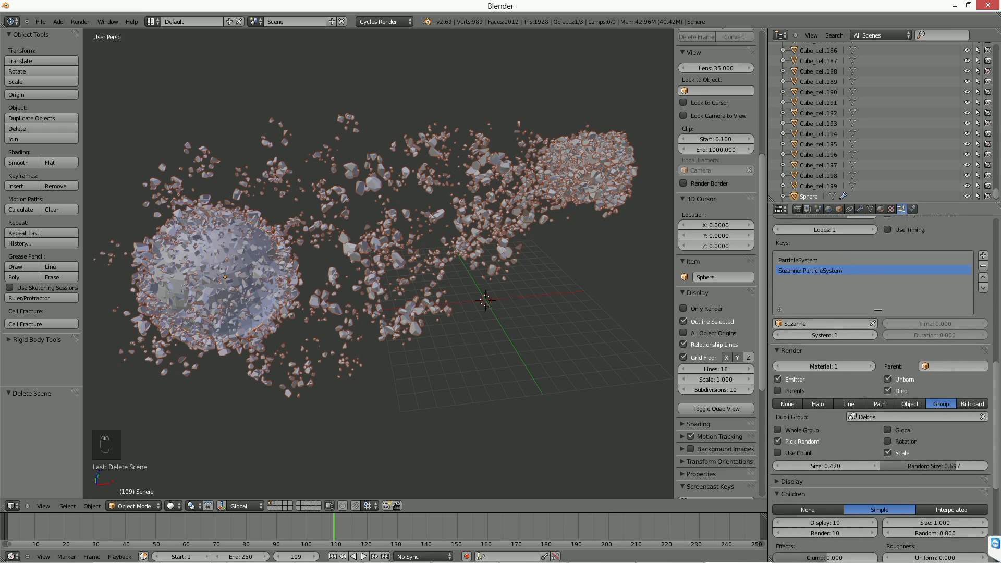
scroll(881, 385, up, 12)
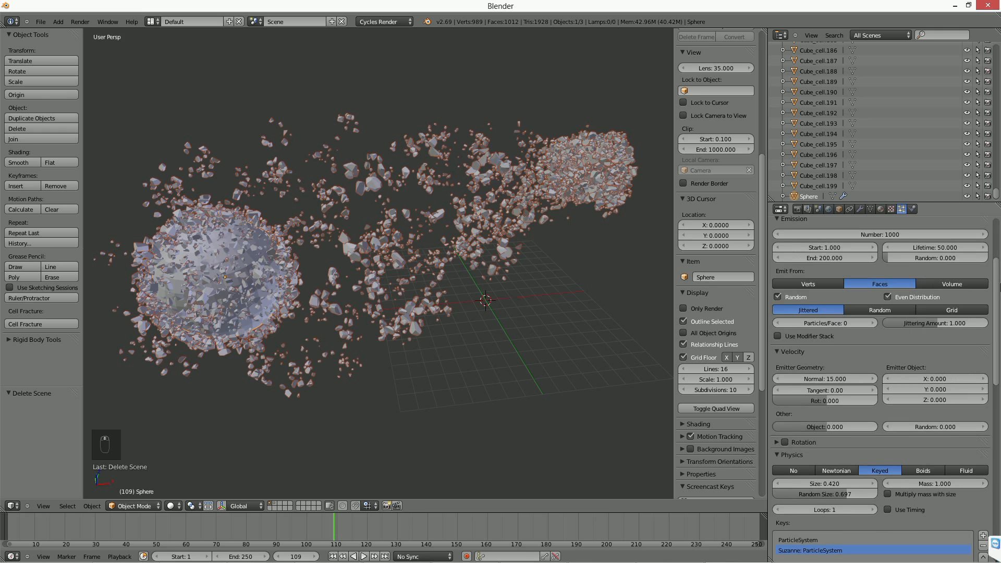
scroll(996, 285, up, 4)
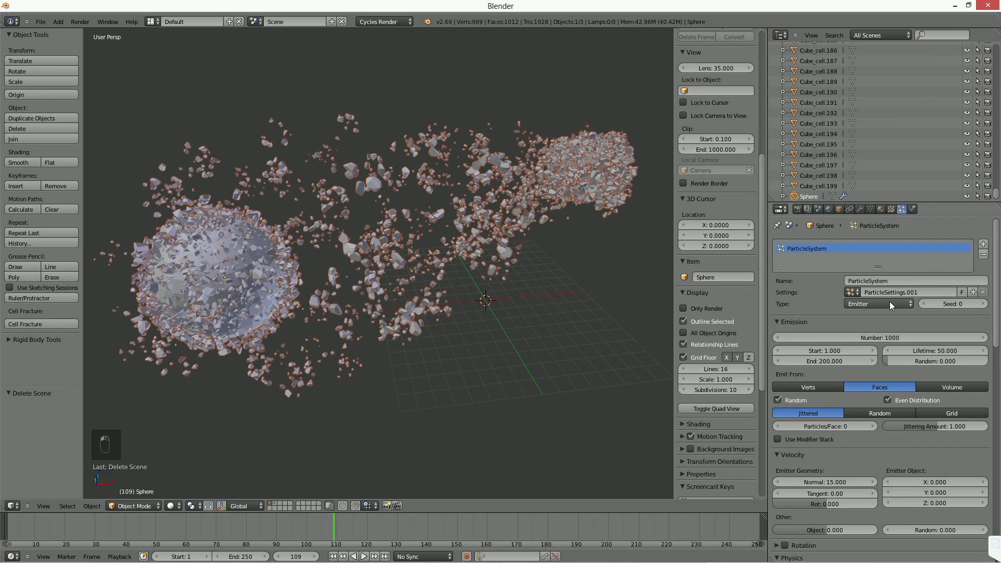
click(888, 340)
text(100)
key(Return)
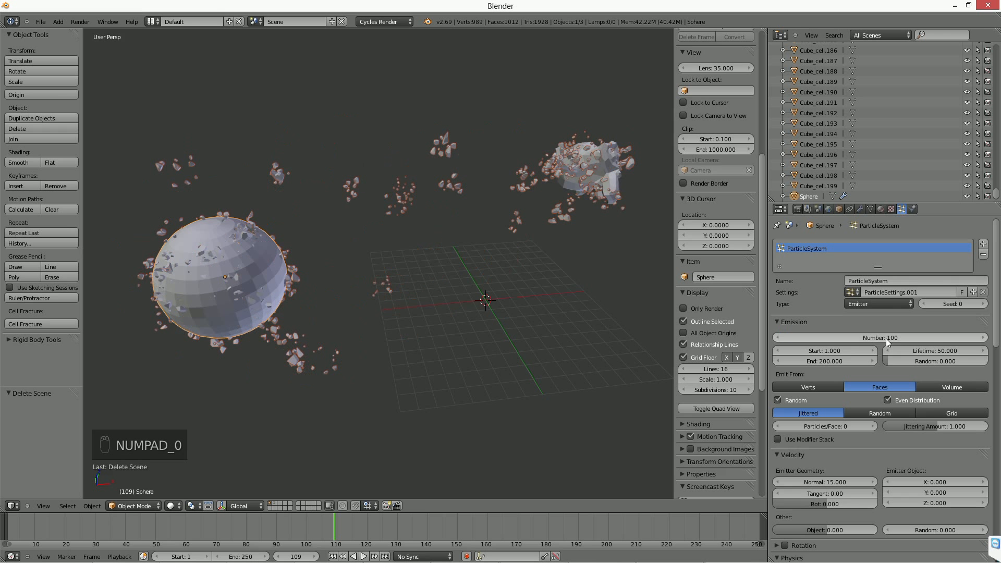
Set the children type of the sphere's particle system to None.
scroll(933, 469, down, 10)
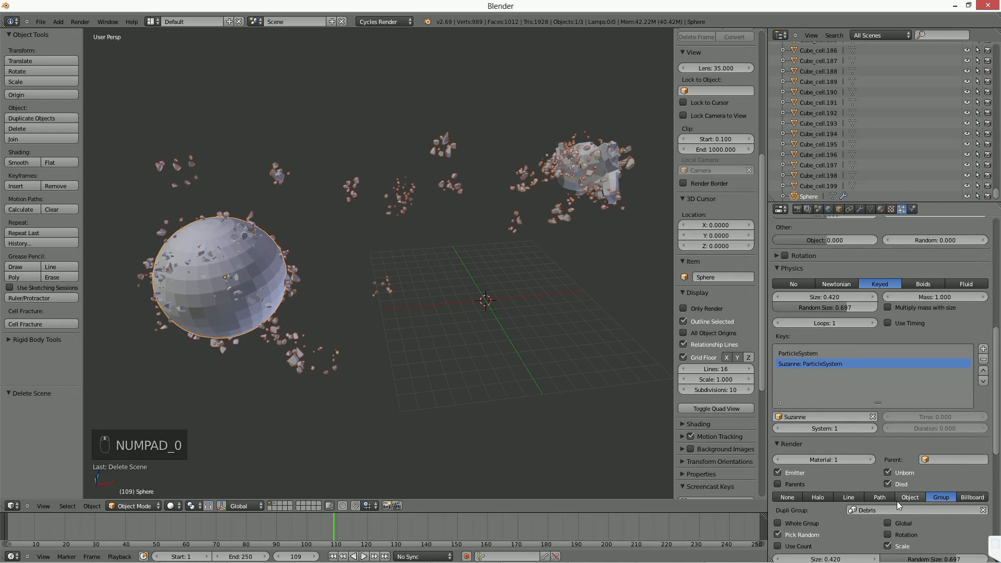
scroll(896, 501, down, 5)
scroll(860, 406, down, 3)
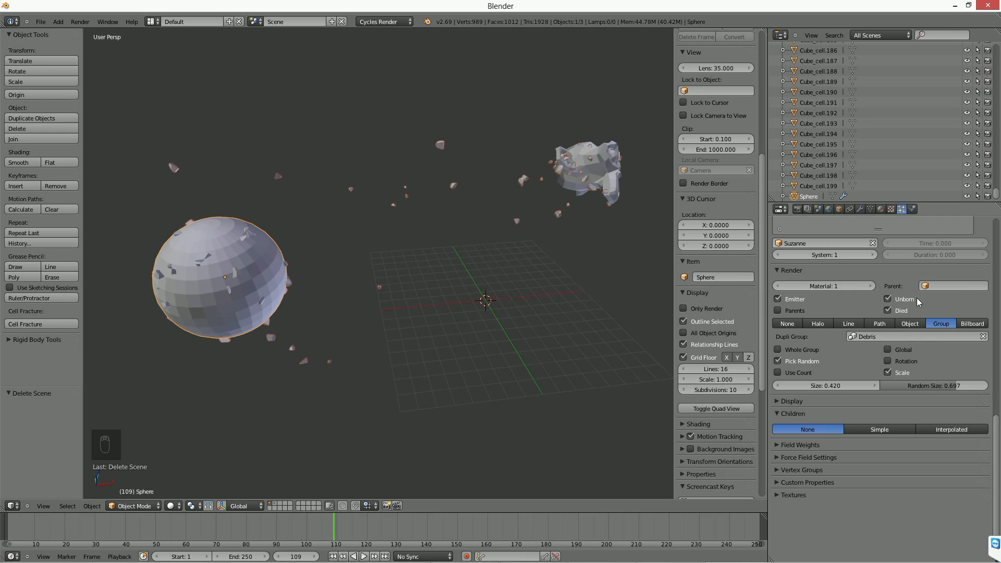
scroll(917, 302, up, 4)
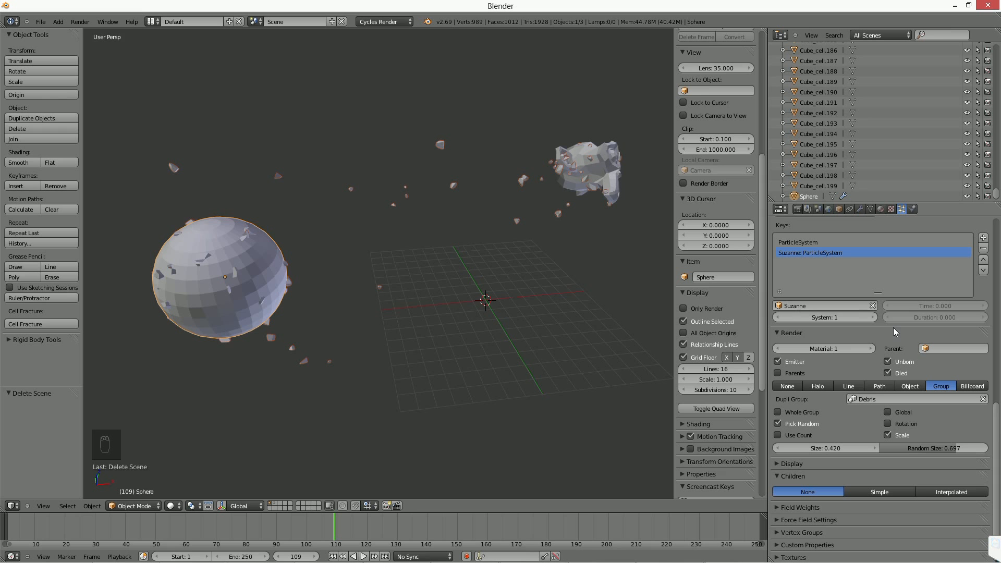
Set the render type of the sphere's particle system to Path.
click(879, 386)
mouse_move(630, 331)
middle_down()
mouse_move(339, 254)
mouse_move(255, 251)
middle_up()
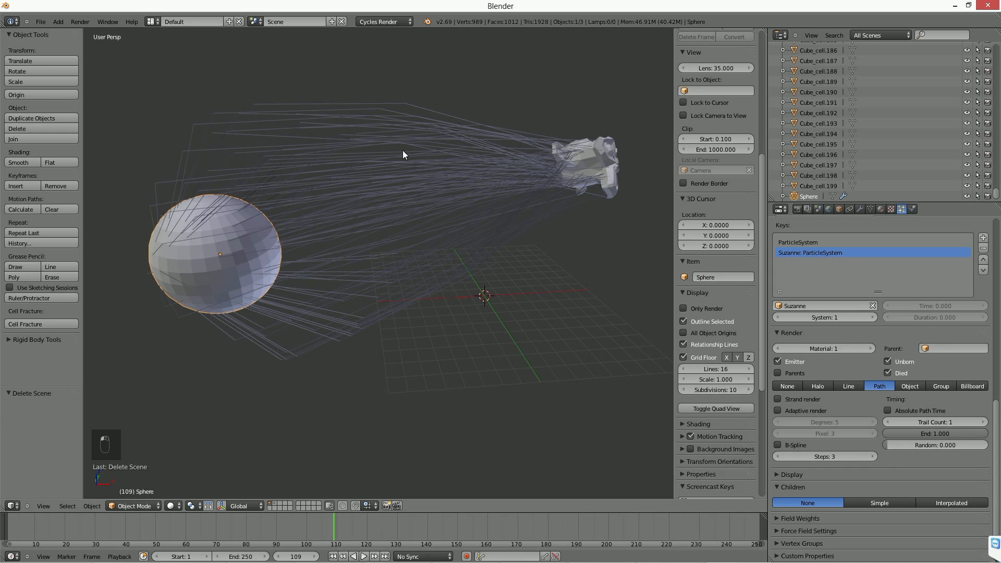
right_click(577, 160)
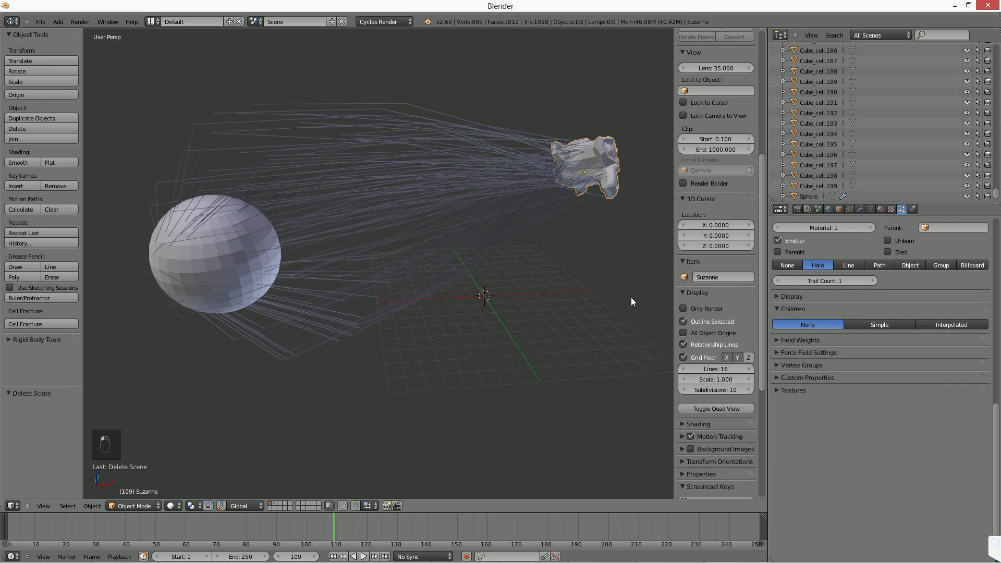
right_click(421, 230)
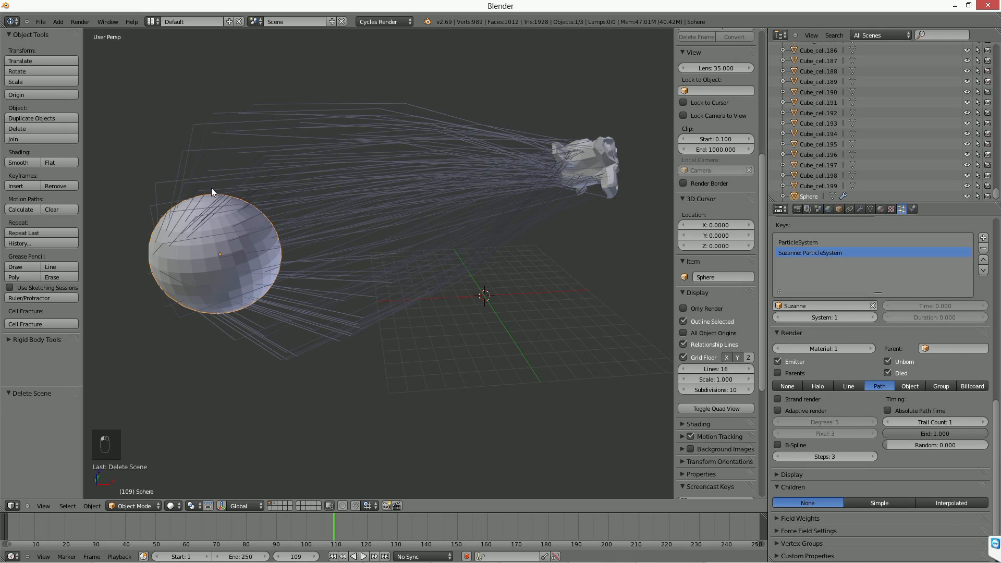
middle_drag(212, 188, 272, 216)
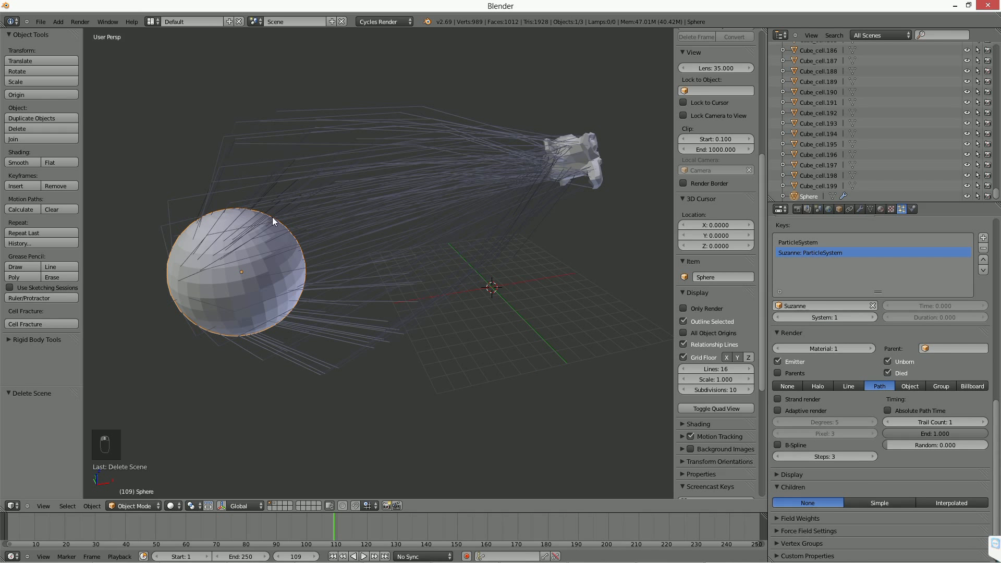
Raise the display steps of the sphere's particle paths to 6.
click(776, 475)
scroll(797, 473, down, 3)
click(982, 469)
click(982, 468)
click(983, 468)
click(982, 468)
middle_drag(417, 299, 370, 283)
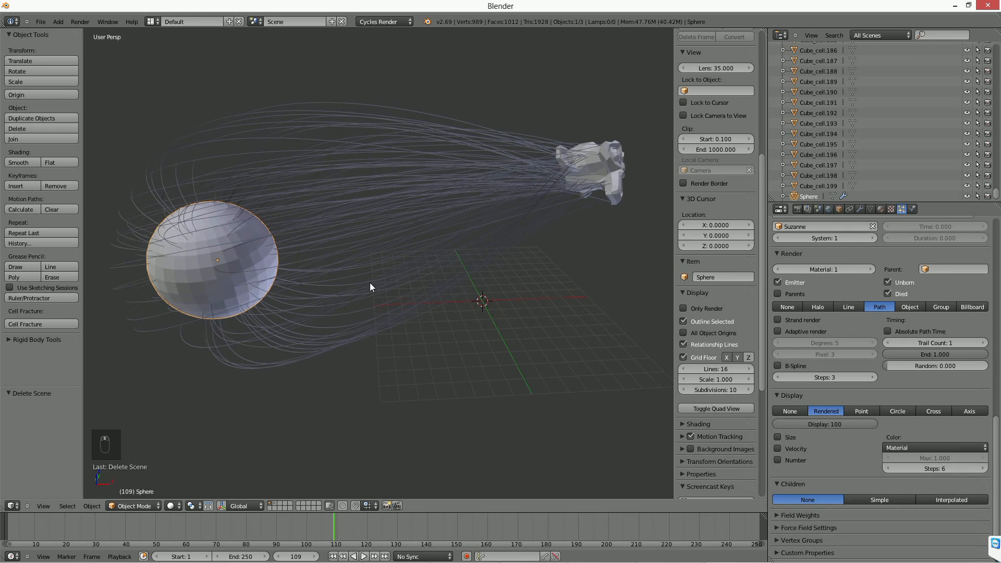
middle_drag(301, 264, 323, 255)
Move the Suzanne head slightly, by about 0.894 in X, -0.210 in Y and -0.205 in Z.
right_click(599, 160)
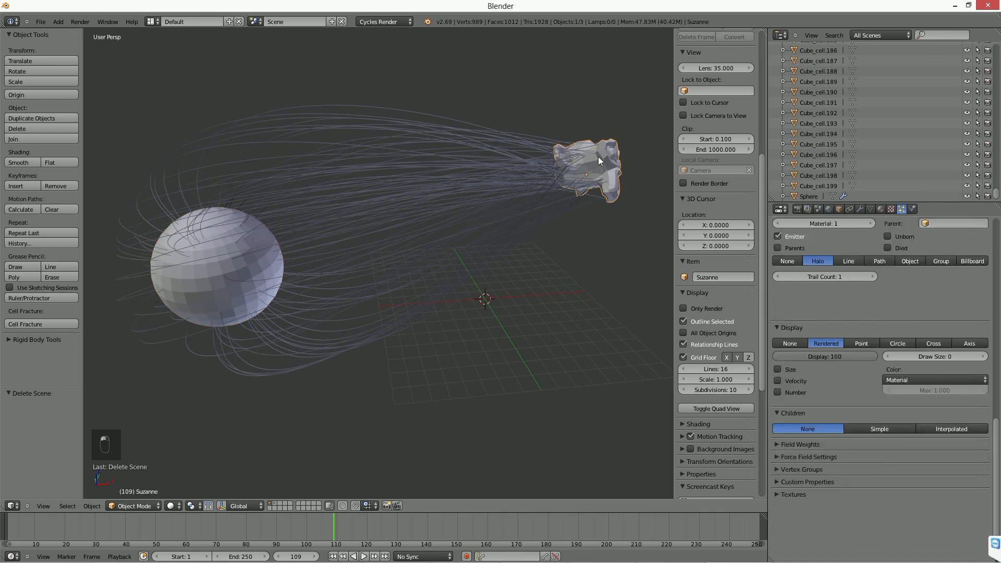
key(g)
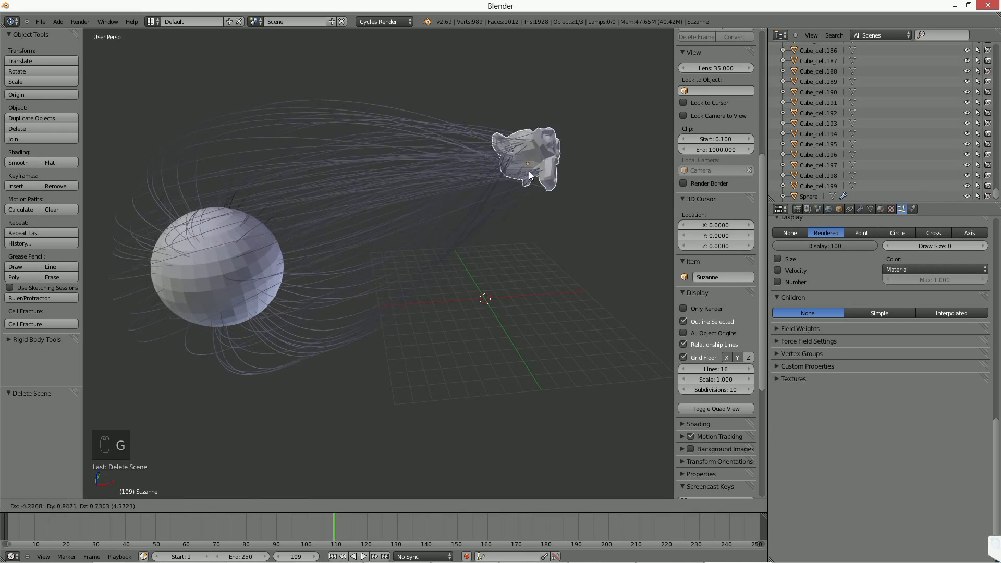
click(602, 179)
middle_drag(567, 214, 279, 299)
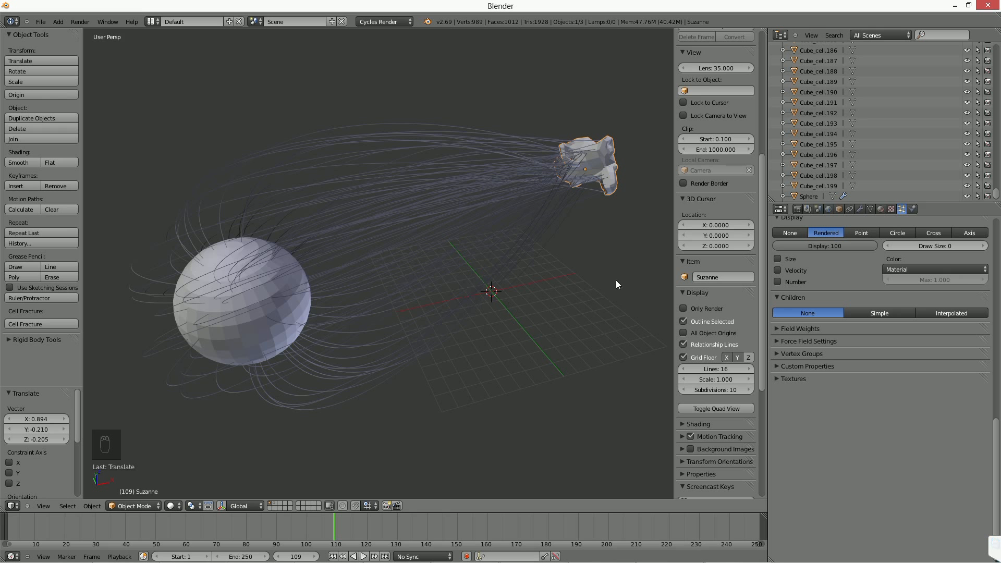
Show the second layer in wireframe and delete all the fractured cube cells on it.
click(275, 503)
middle_drag(562, 306, 361, 216)
key(a)
key(a)
key(b)
drag(332, 172, 537, 386)
key(z)
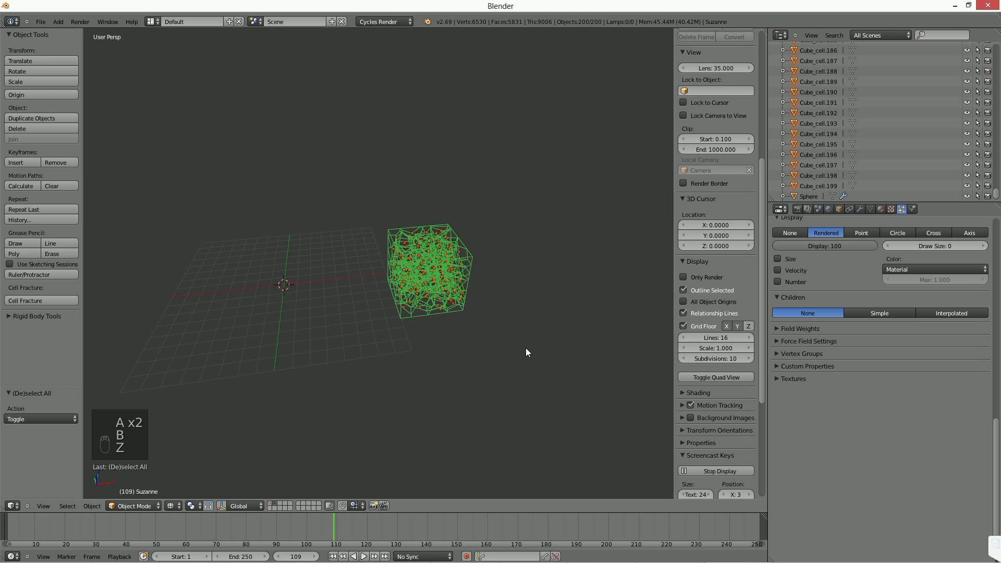
key(Delete)
click(525, 350)
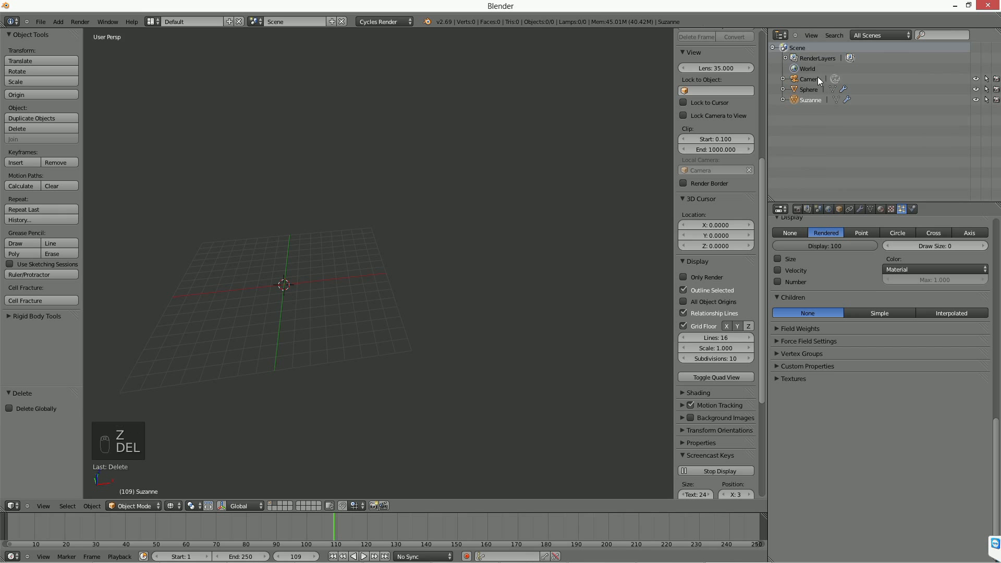
Return to the first layer and convert the sphere's particle system modifier into a mesh of the paths.
click(270, 502)
shift+middle_drag(289, 284, 516, 292)
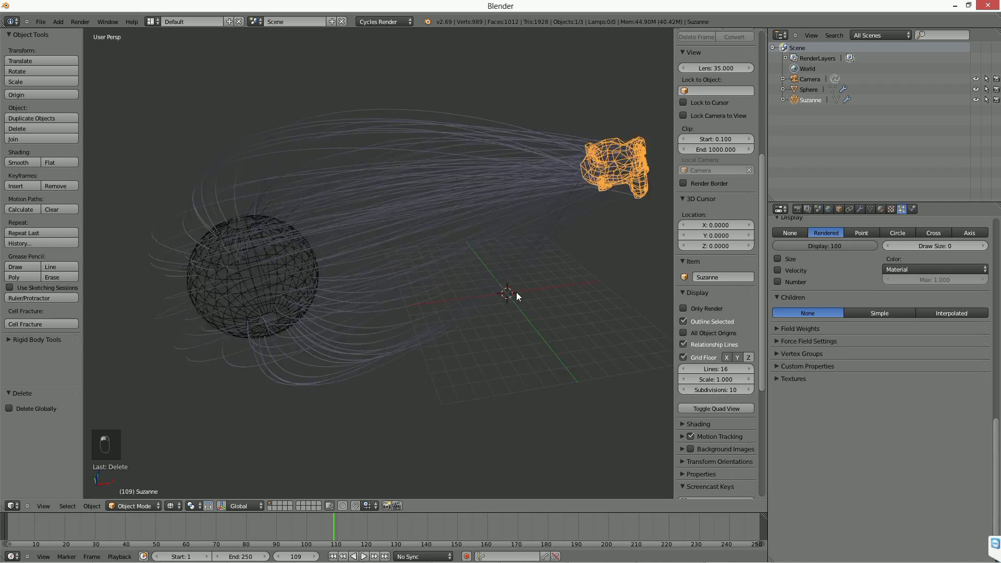
right_click(275, 237)
middle_drag(326, 214, 324, 246)
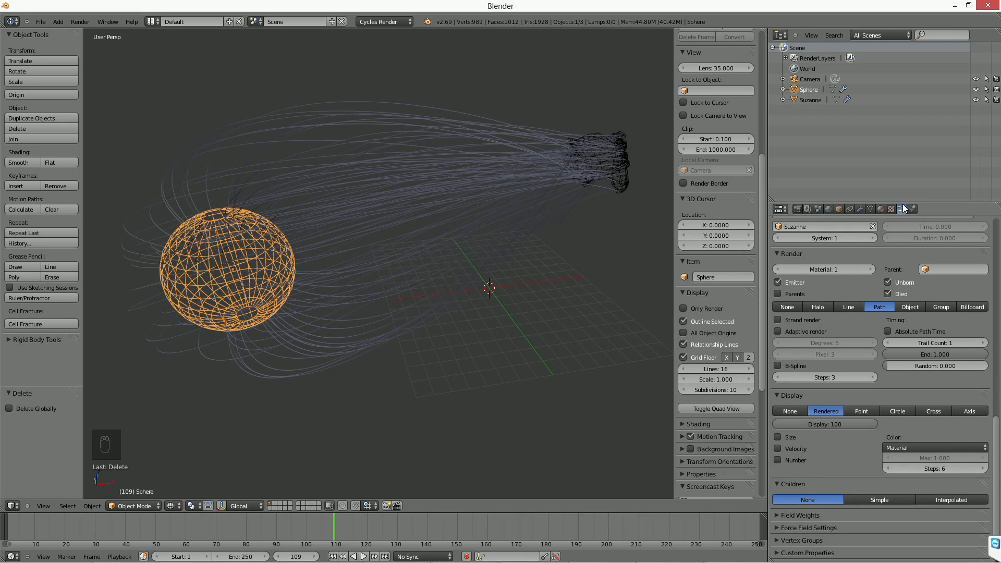
drag(997, 428, 993, 241)
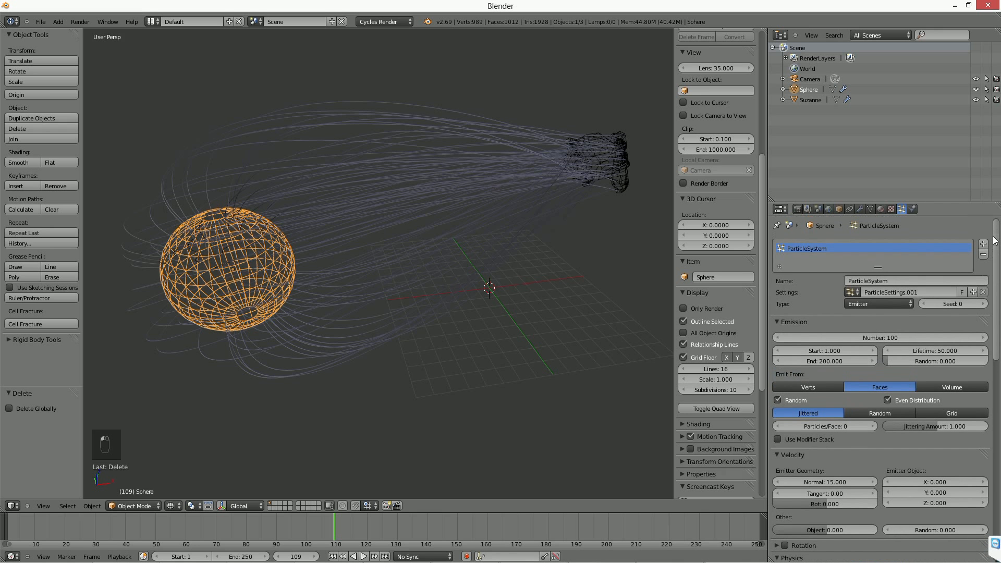
click(860, 210)
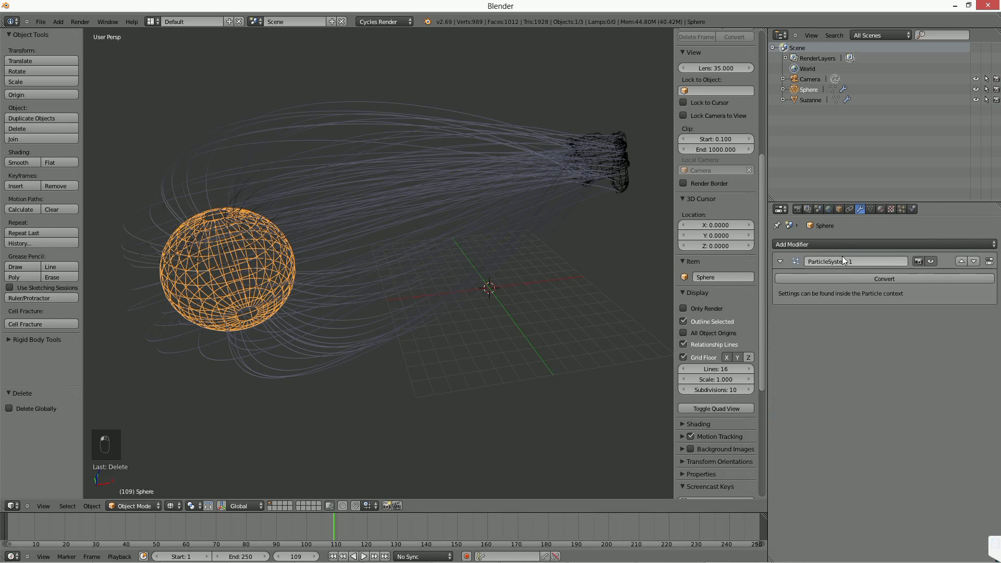
click(892, 281)
middle_drag(396, 224, 297, 218)
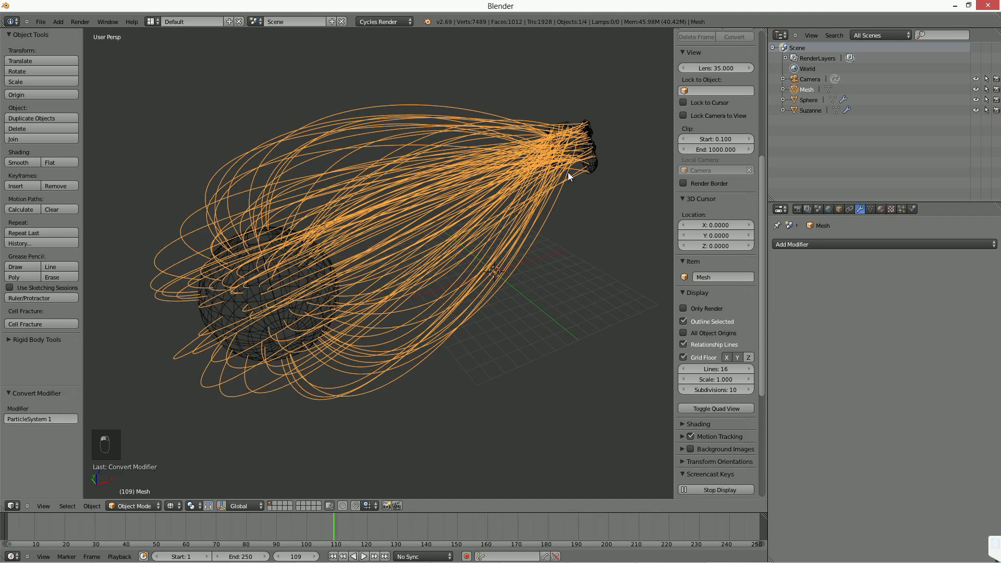
Try to move a single vertex of the converted path mesh in Edit Mode, then return to Object Mode.
middle_drag(411, 266, 432, 292)
key(Tab)
right_click(253, 207)
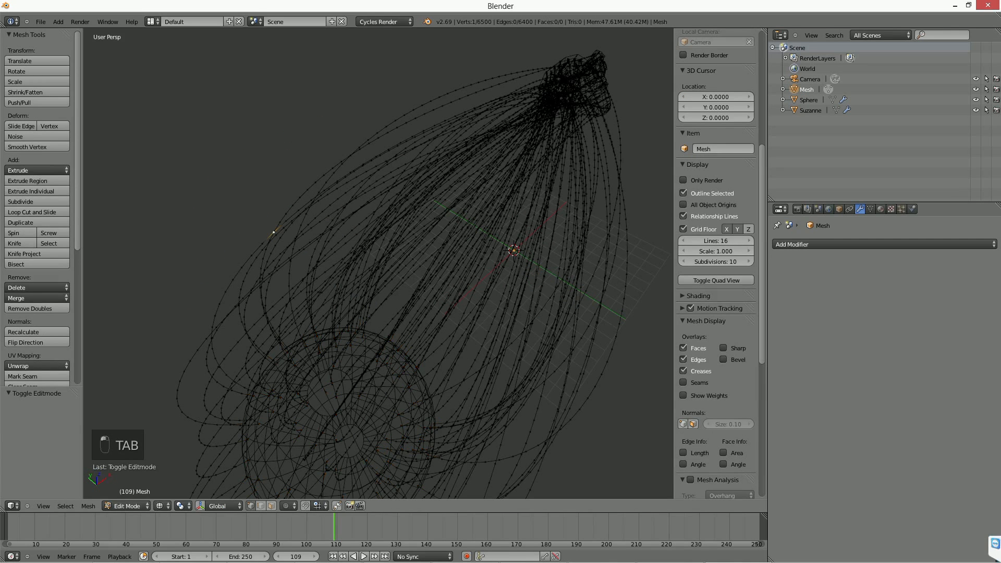
key(g)
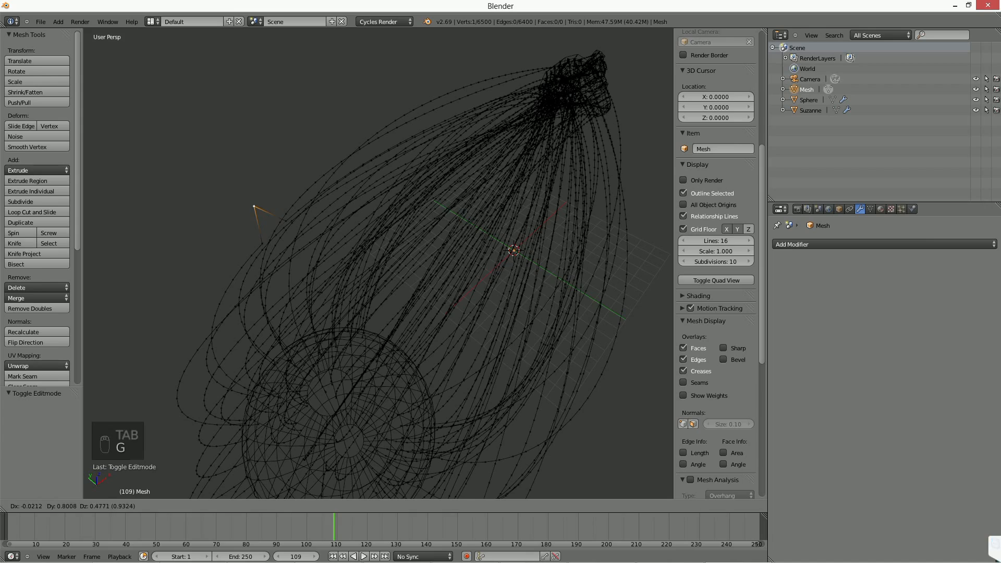
right_click(253, 207)
scroll(484, 284, down, 1)
key(Tab)
middle_drag(484, 284, 448, 258)
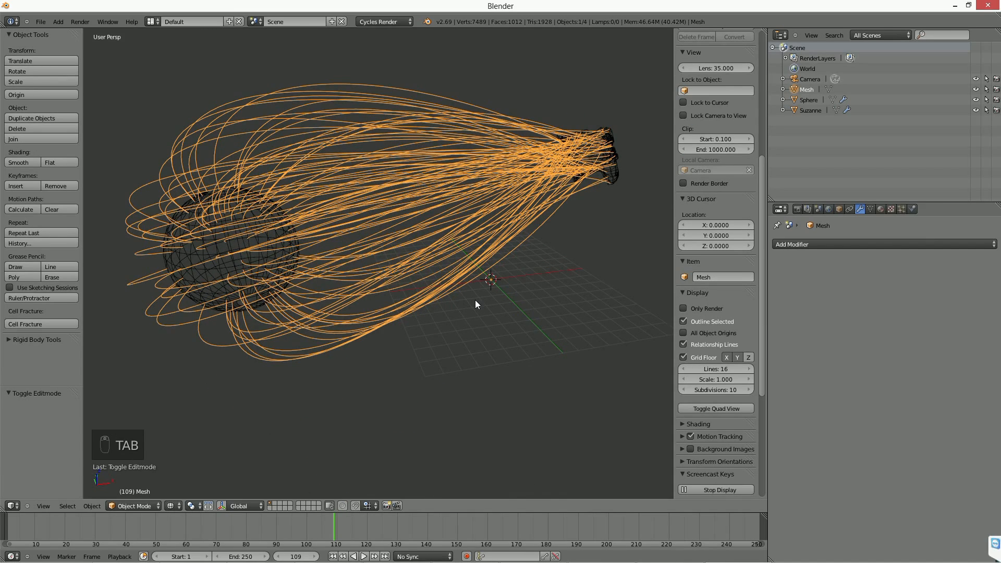
Convert the path mesh into a curve object and inspect it in Edit Mode.
key(alt+c)
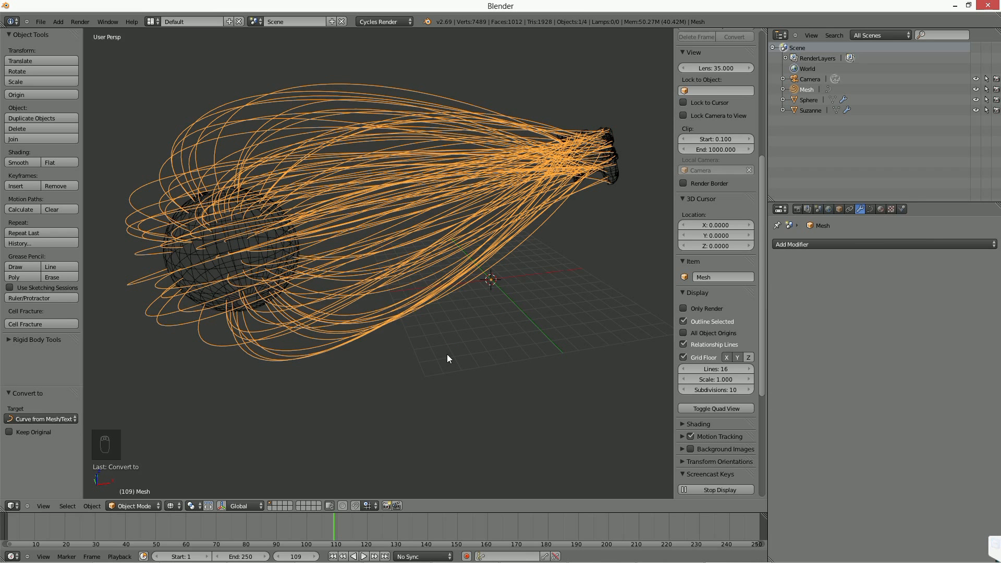
middle_drag(437, 323, 451, 327)
key(Tab)
middle_drag(482, 331, 519, 321)
key(Tab)
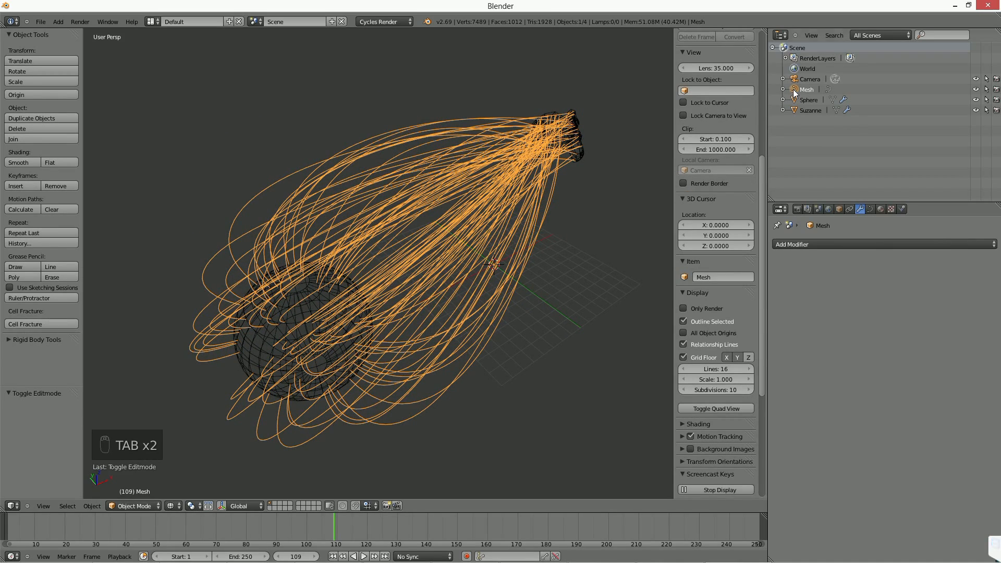
Move the curve object away from the sphere along the Y axis by about -19.738.
middle_drag(371, 230, 409, 322)
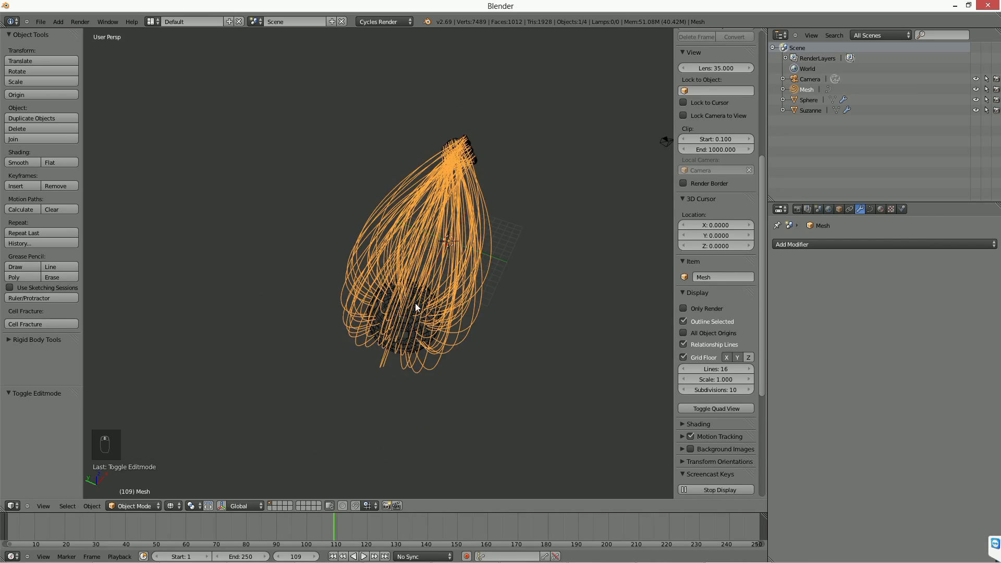
key(g)
key(y)
click(592, 331)
shift+middle_drag(591, 331, 503, 315)
right_click(297, 300)
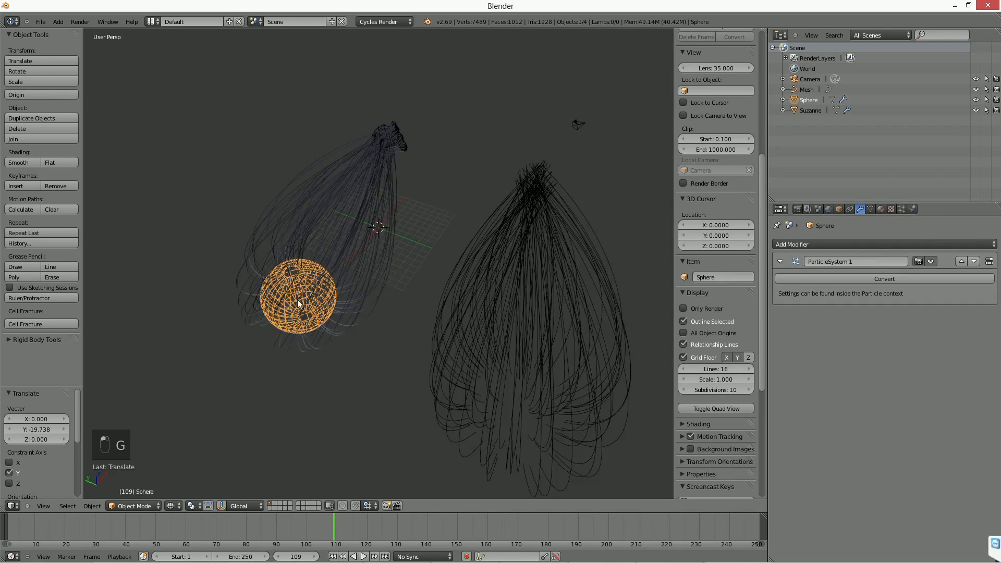
middle_drag(297, 299, 329, 211)
middle_drag(387, 238, 384, 228)
scroll(396, 216, up, 4)
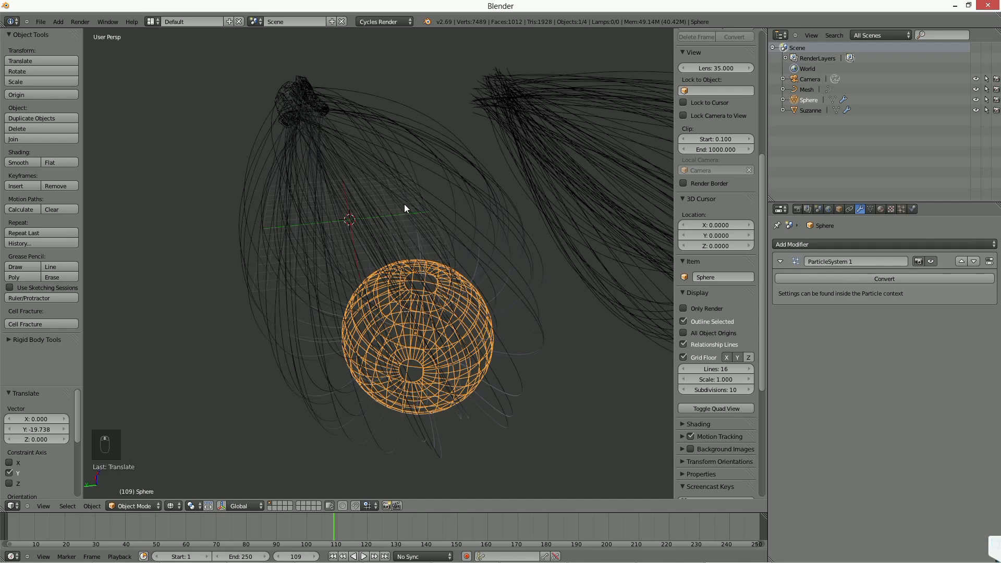
Move the converted curve object to the second layer and show that layer.
right_click(529, 134)
shift+middle_drag(529, 156, 582, 288)
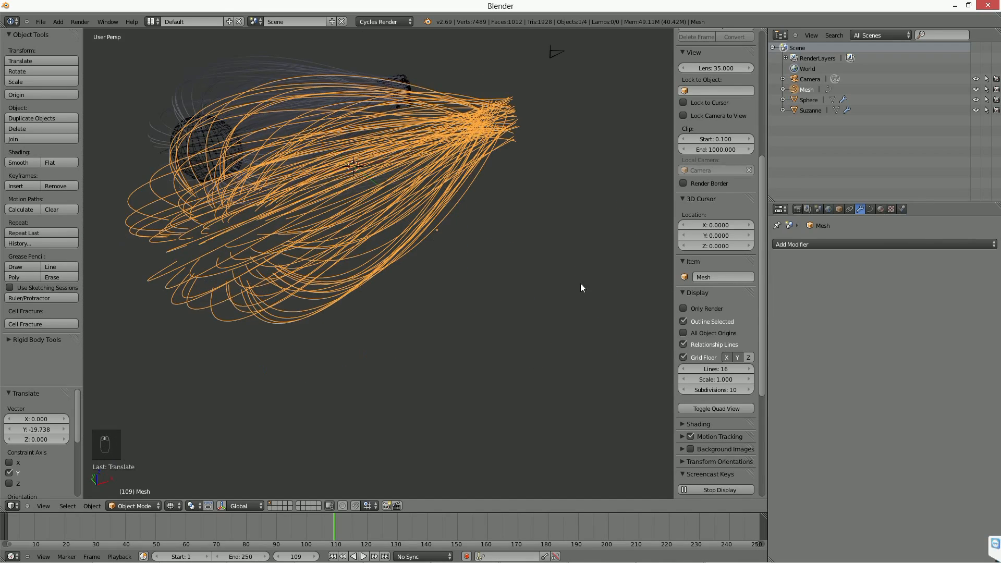
key(m)
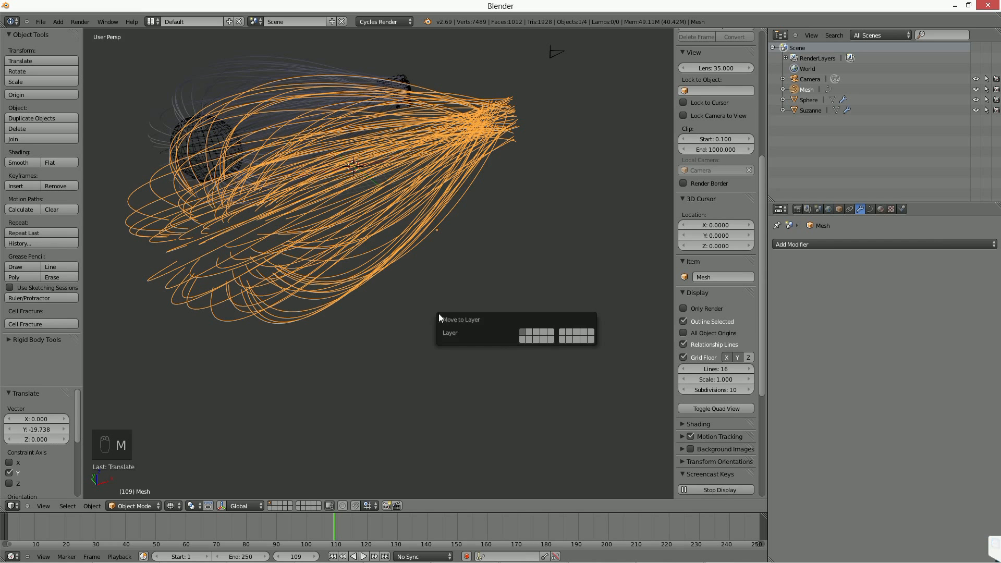
click(528, 329)
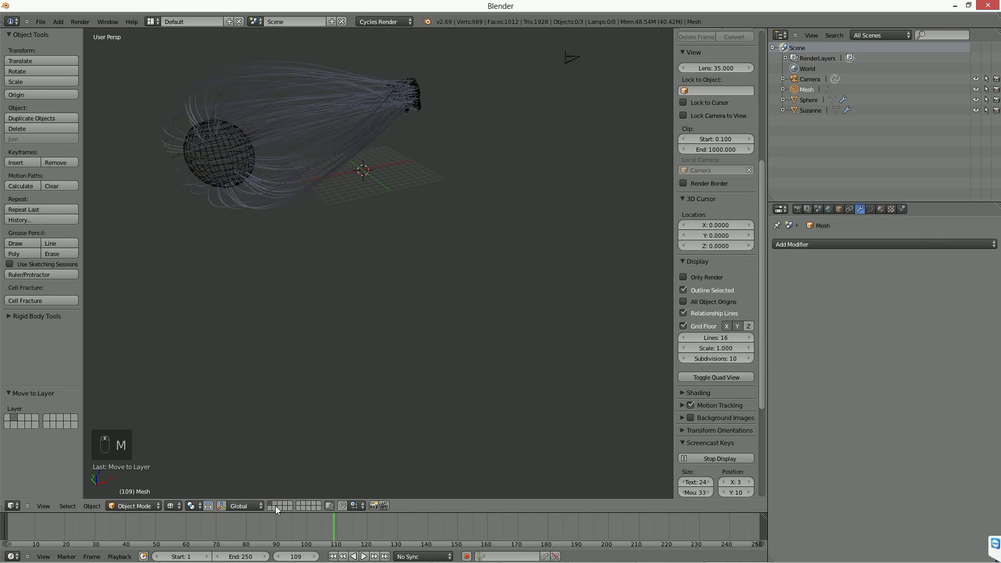
click(276, 503)
middle_drag(321, 397, 402, 314)
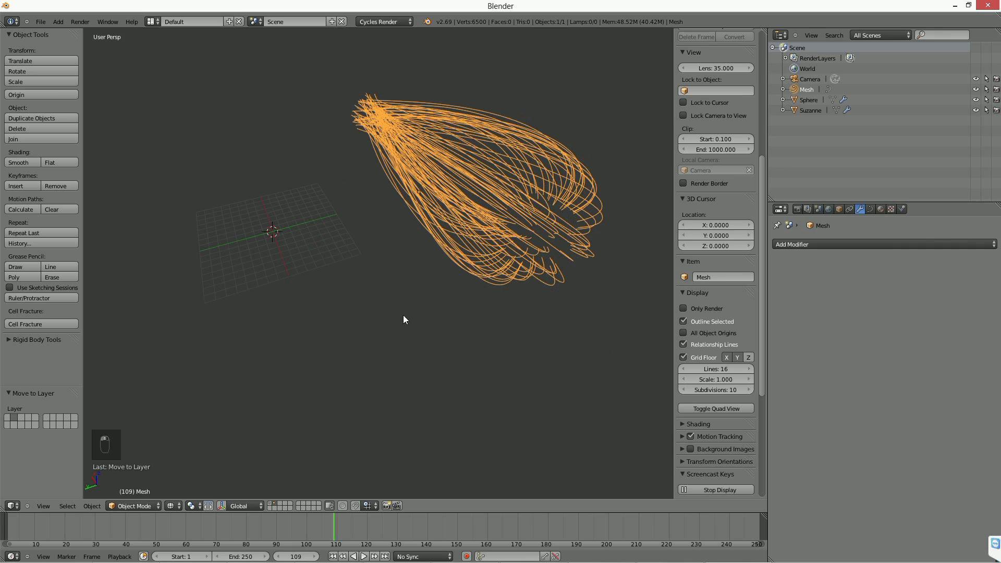
Add a Bezier circle and scale it down by a factor of about 0.567.
key(shift+a)
mouse_move(382, 306)
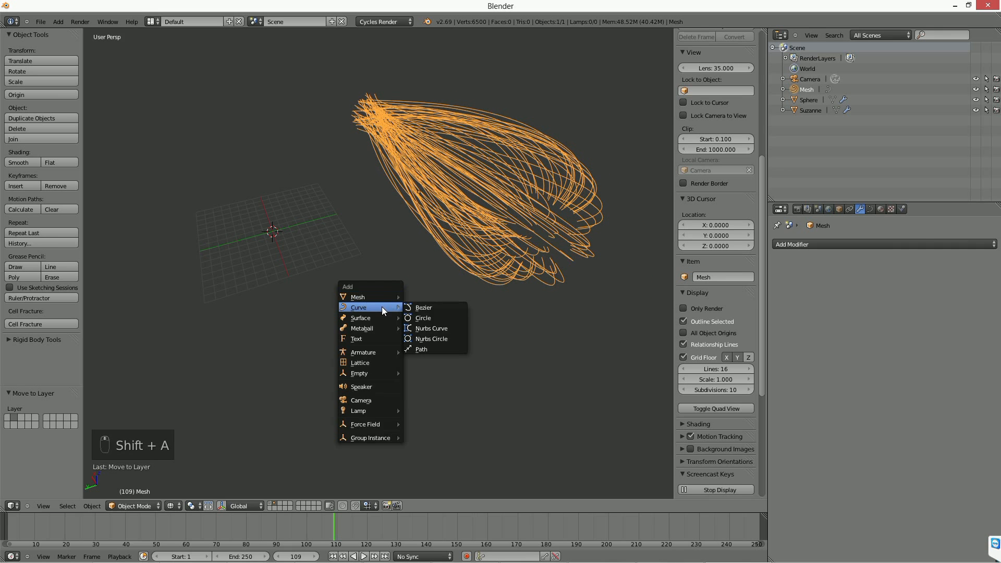
click(425, 318)
key(s)
click(341, 287)
middle_drag(341, 287, 268, 330)
scroll(382, 346, up, 2)
Set BezierCircle as the bevel object of the converted path curves.
right_click(415, 254)
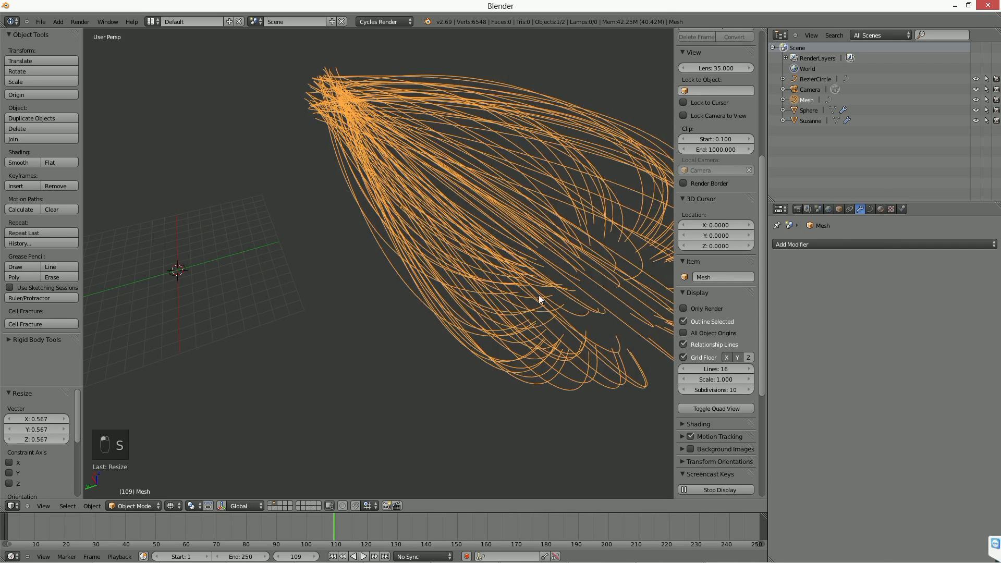
middle_drag(539, 296, 516, 293)
click(869, 209)
click(930, 435)
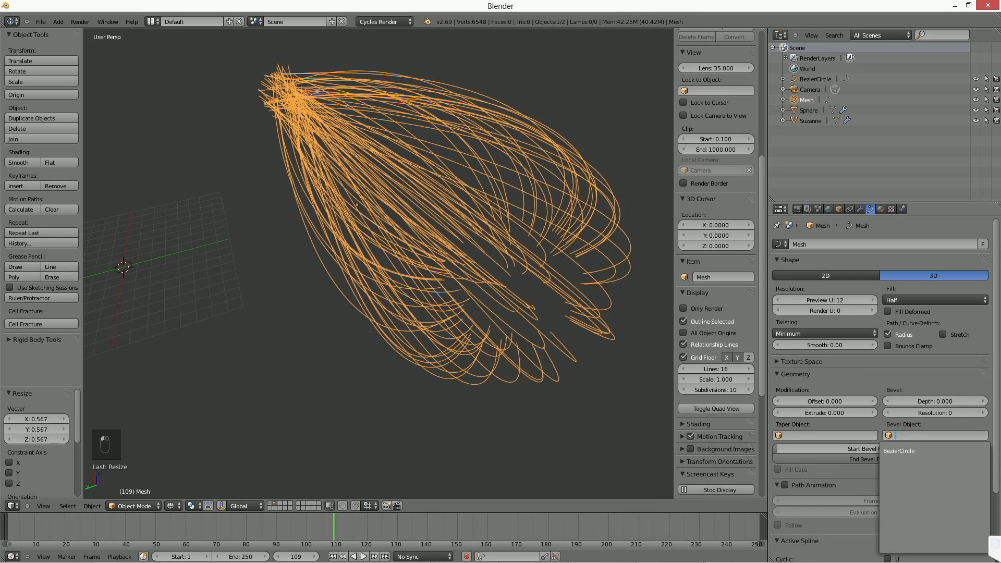
click(907, 450)
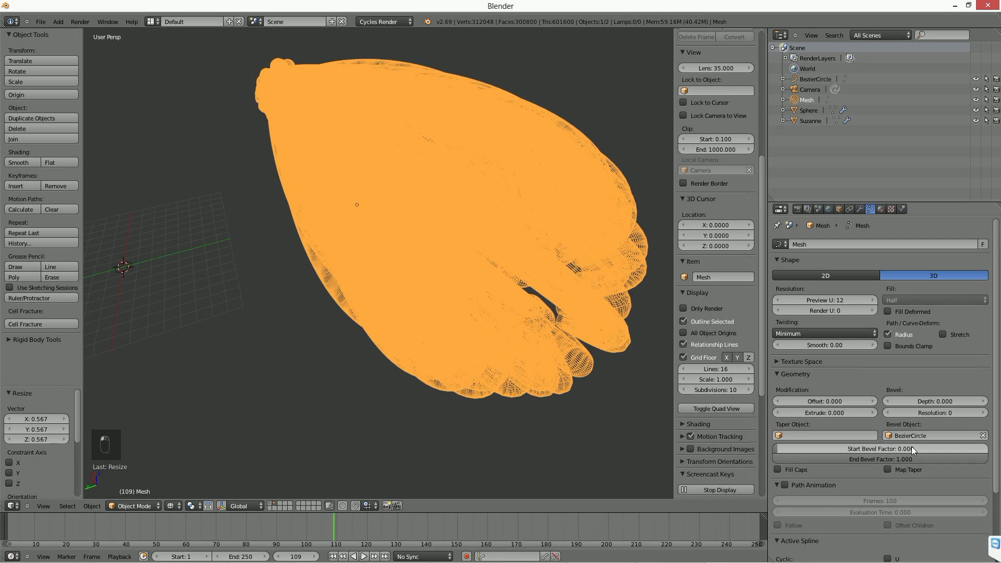
Switch to solid shading and scale the Bezier circle by about 0.146 to thin the beveled tubes.
right_click(130, 267)
key(z)
key(s)
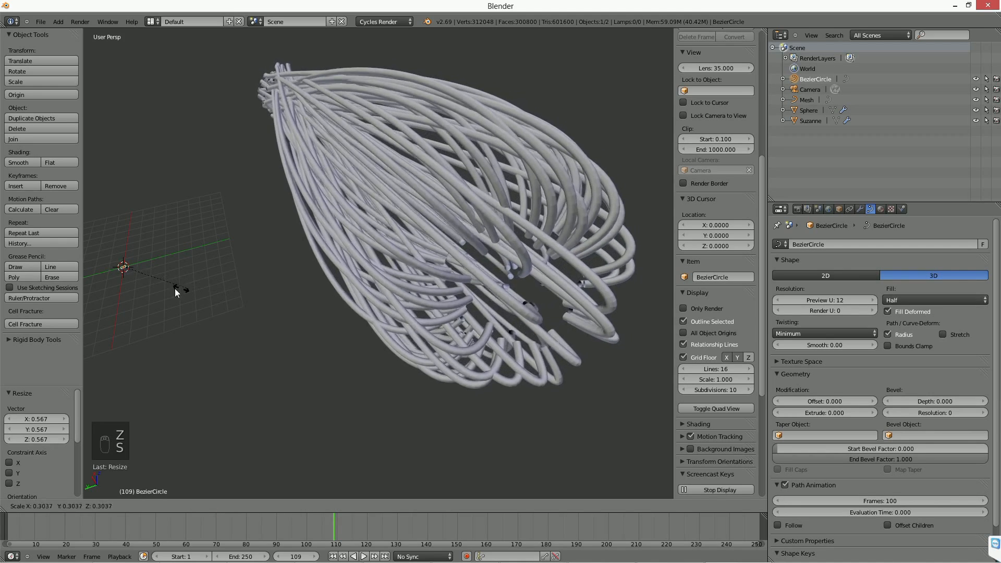
click(150, 285)
middle_drag(359, 296, 386, 347)
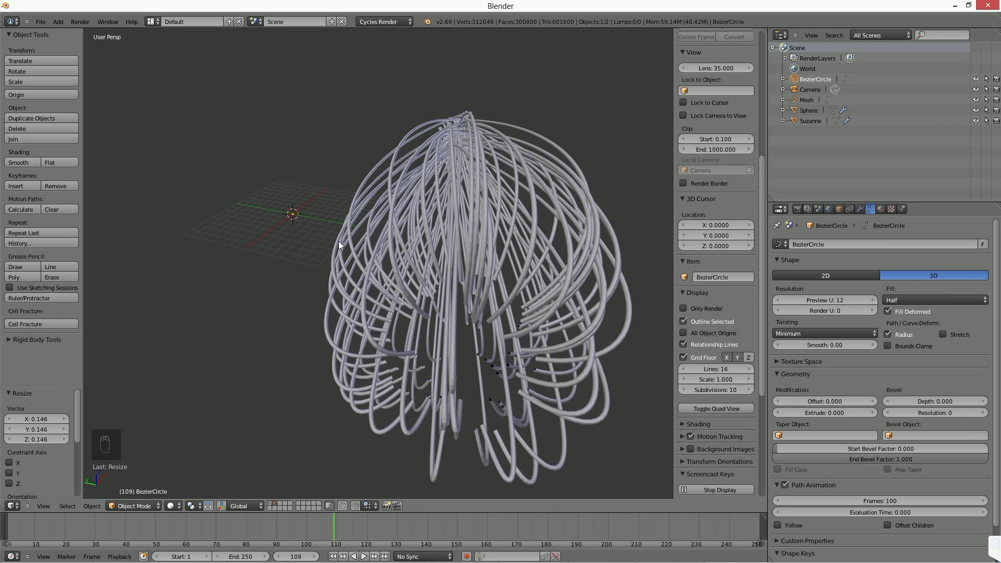
Select the sphere and switch its particle system's physics type to Newtonian.
click(805, 100)
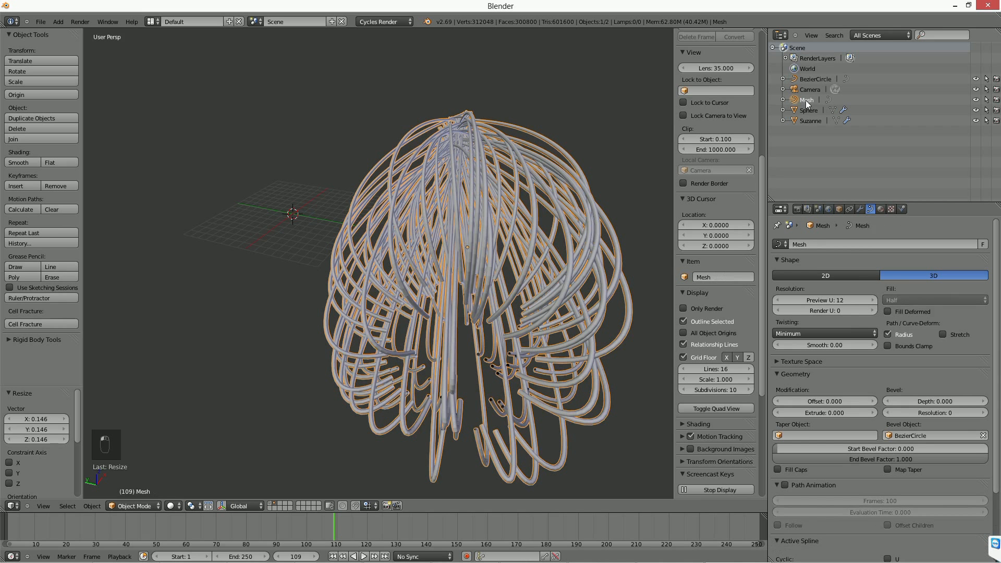
click(808, 106)
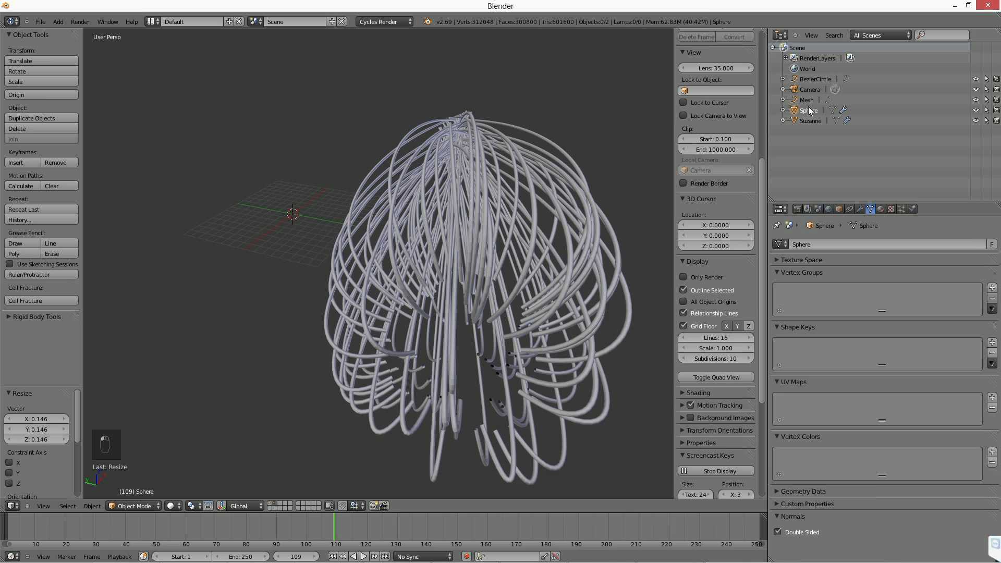
click(901, 208)
scroll(873, 292, down, 5)
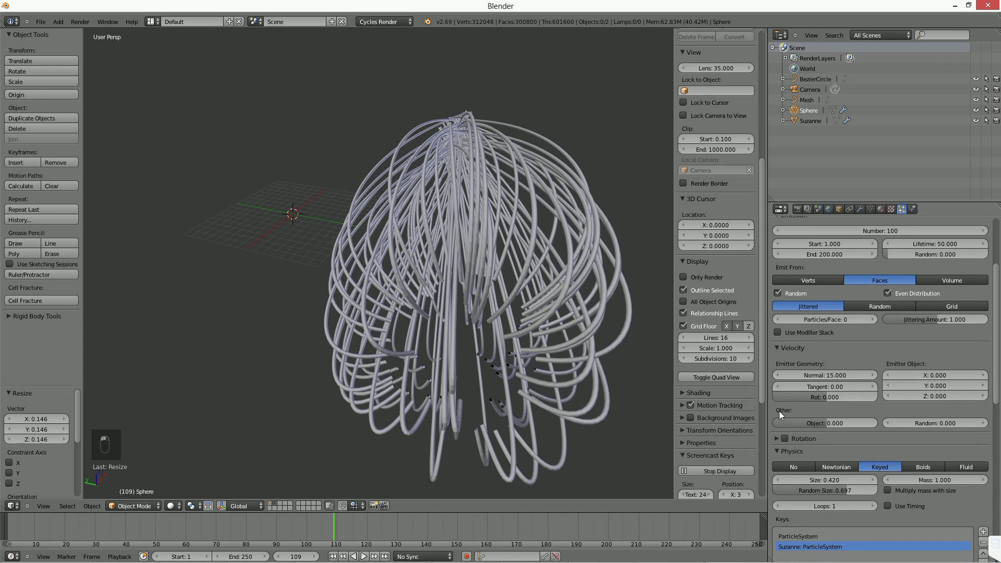
scroll(787, 395, up, 5)
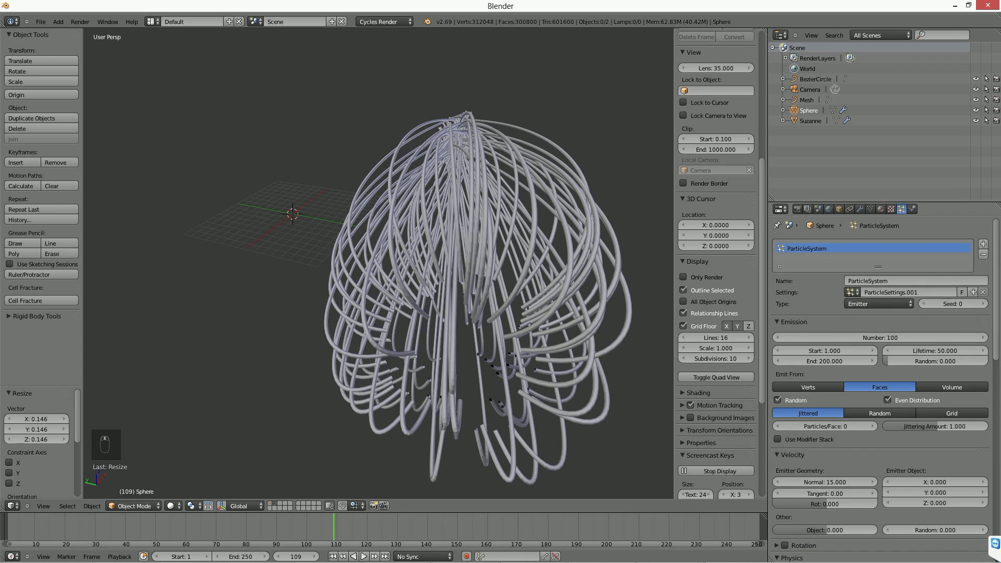
scroll(790, 414, down, 4)
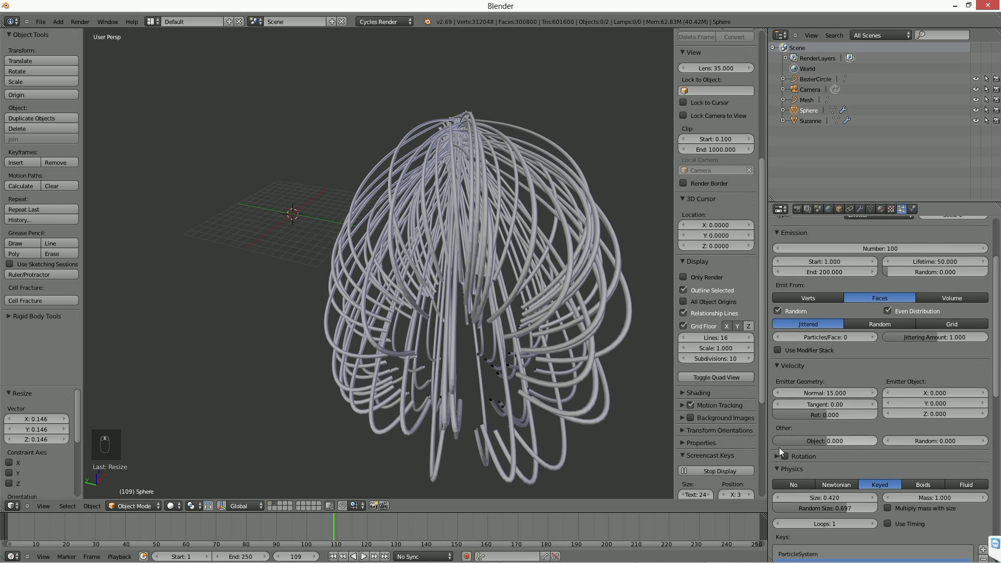
scroll(793, 365, up, 4)
scroll(805, 442, down, 10)
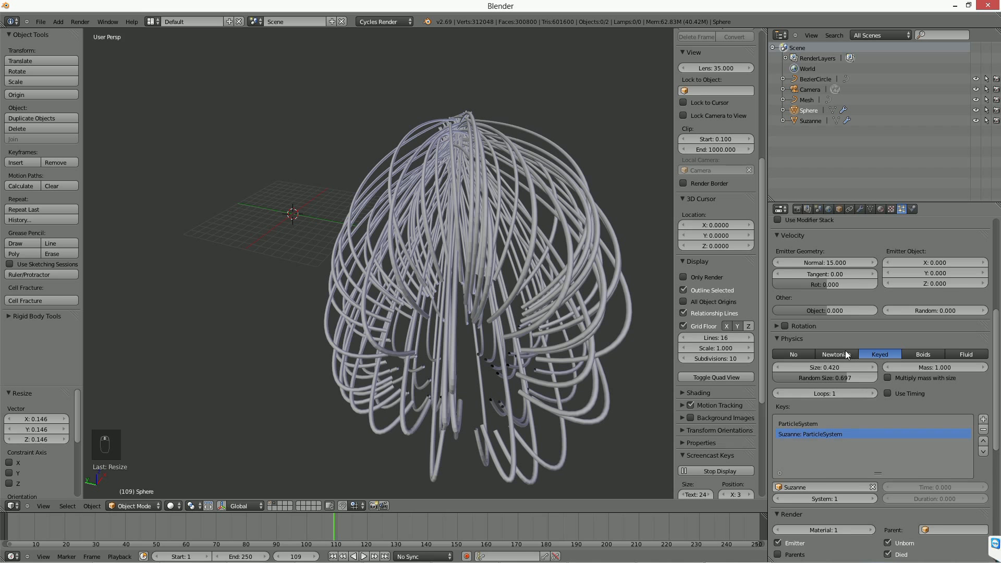
click(845, 350)
Expand the sphere's particle cache settings and examine the bake options alongside the physics settings.
scroll(843, 306, up, 6)
scroll(769, 343, up, 1)
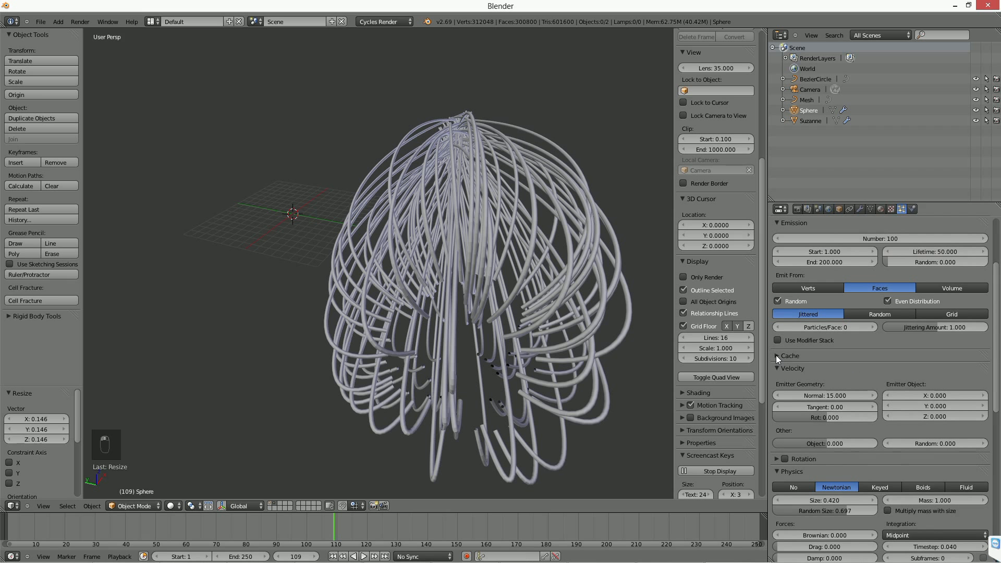
click(775, 355)
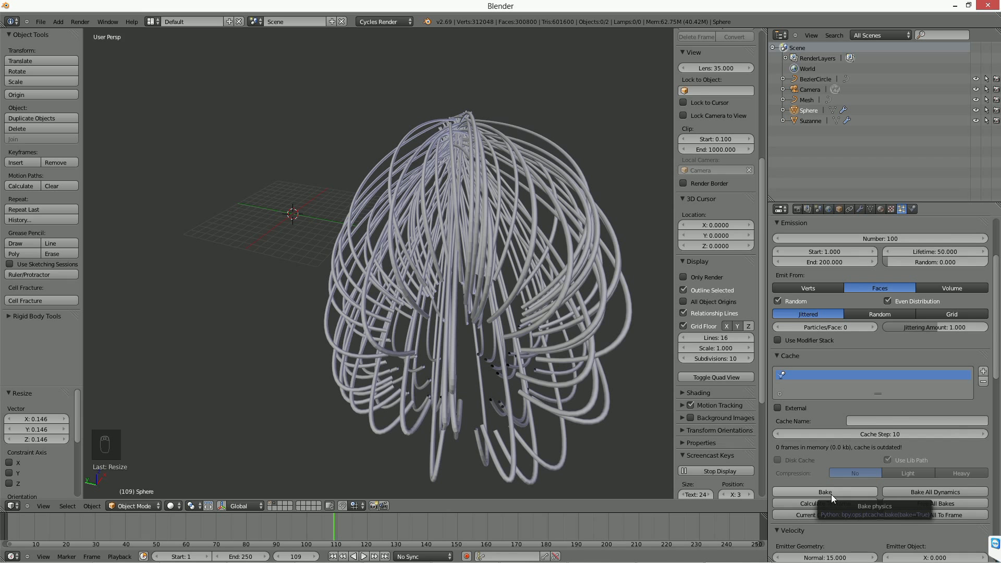
scroll(998, 389, down, 3)
scroll(998, 390, down, 11)
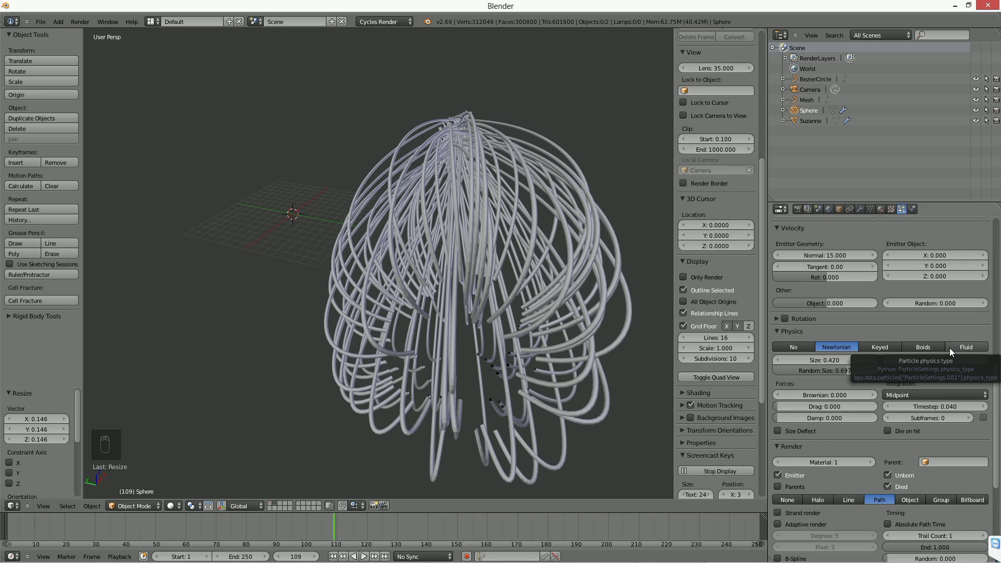
Scale the Bezier circle by about 1.039 to thicken the beveled tubes slightly.
right_click(292, 214)
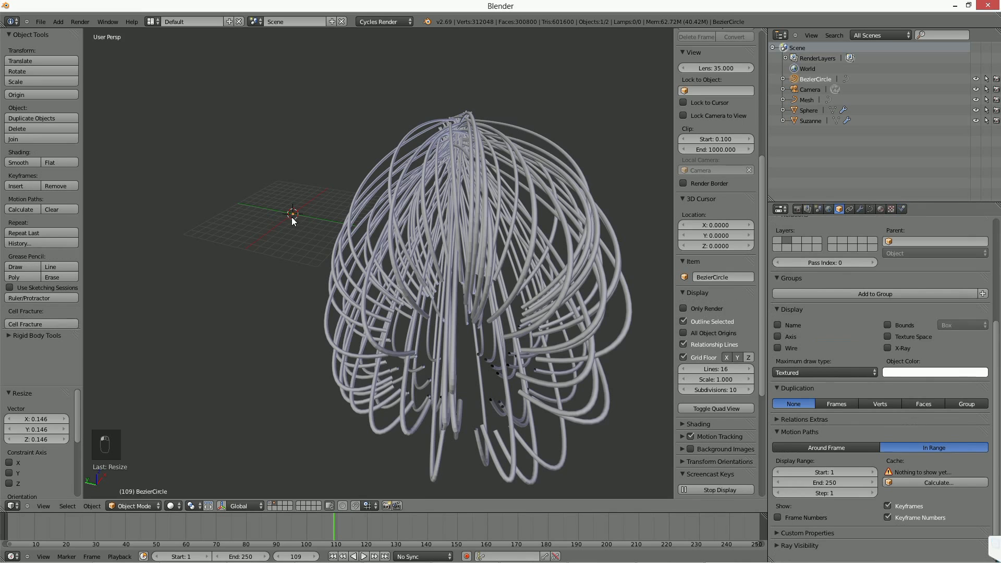
key(s)
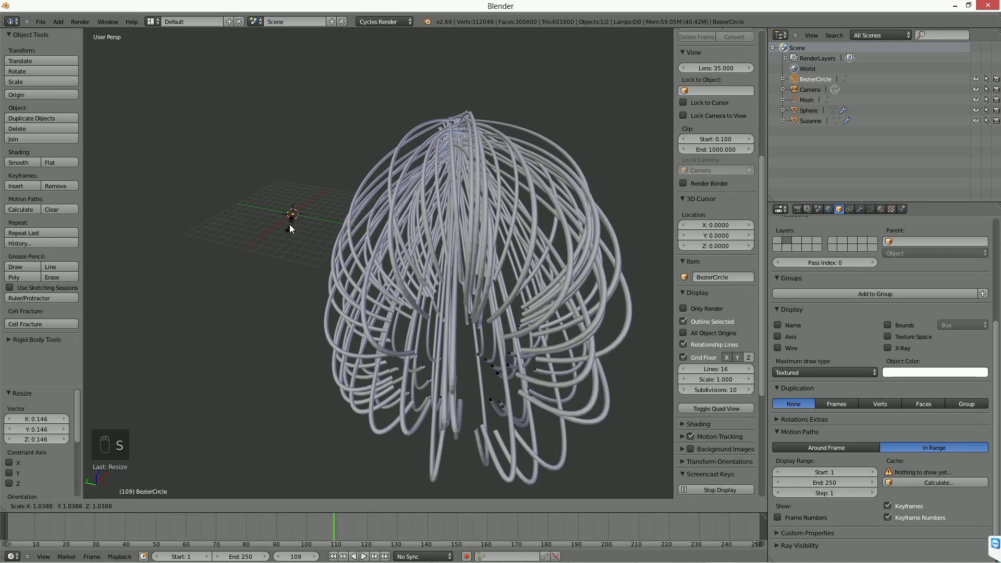
click(289, 224)
middle_drag(284, 266, 332, 276)
scroll(332, 275, up, 2)
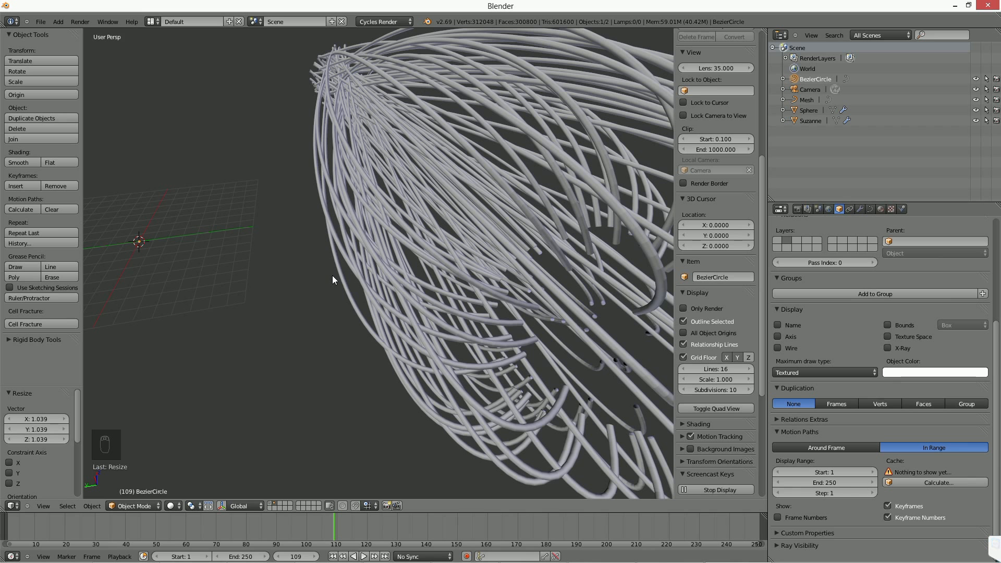
middle_drag(463, 296, 436, 291)
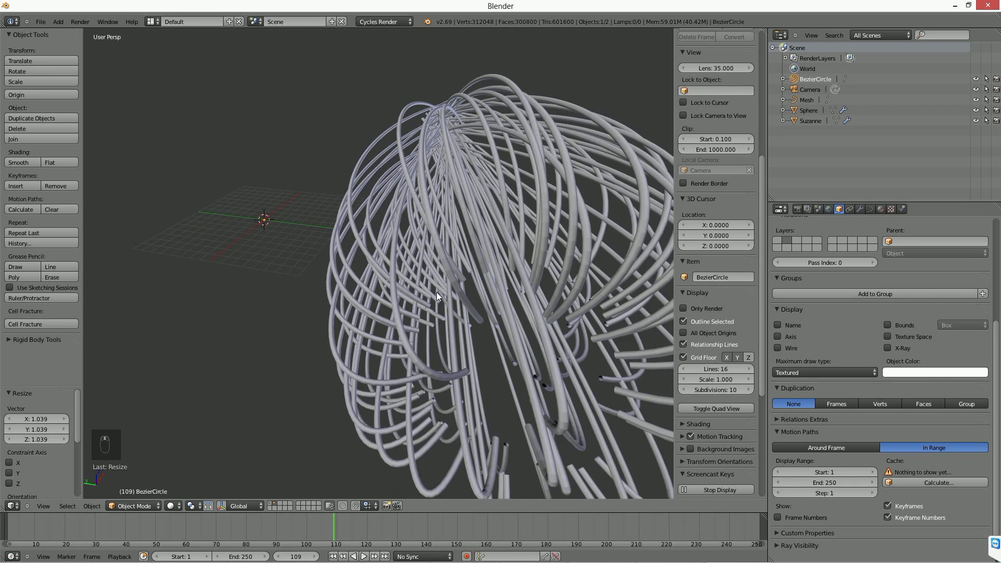
Select the beveled path curve object and delete it.
right_click(452, 259)
scroll(452, 259, down, 3)
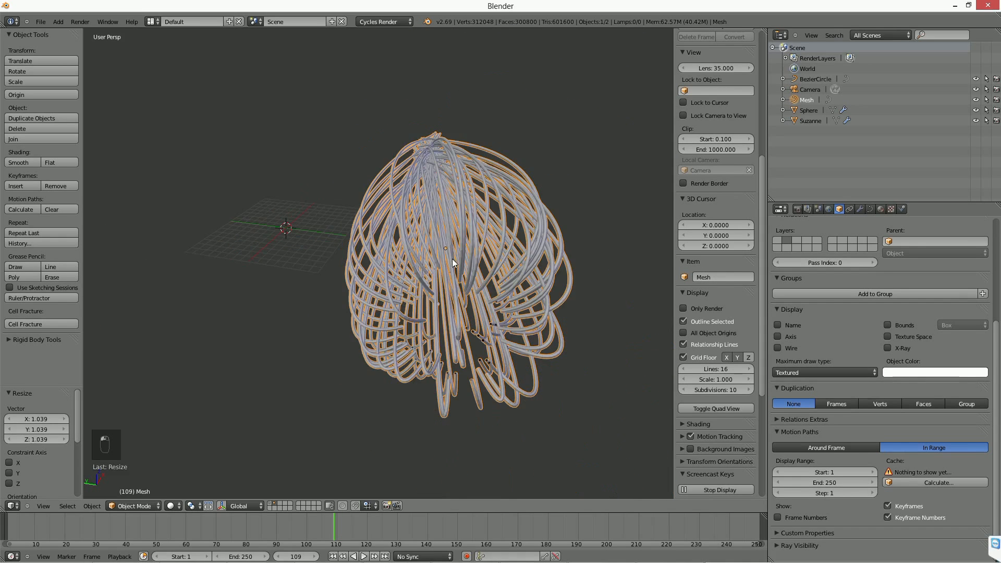
middle_drag(452, 259, 460, 312)
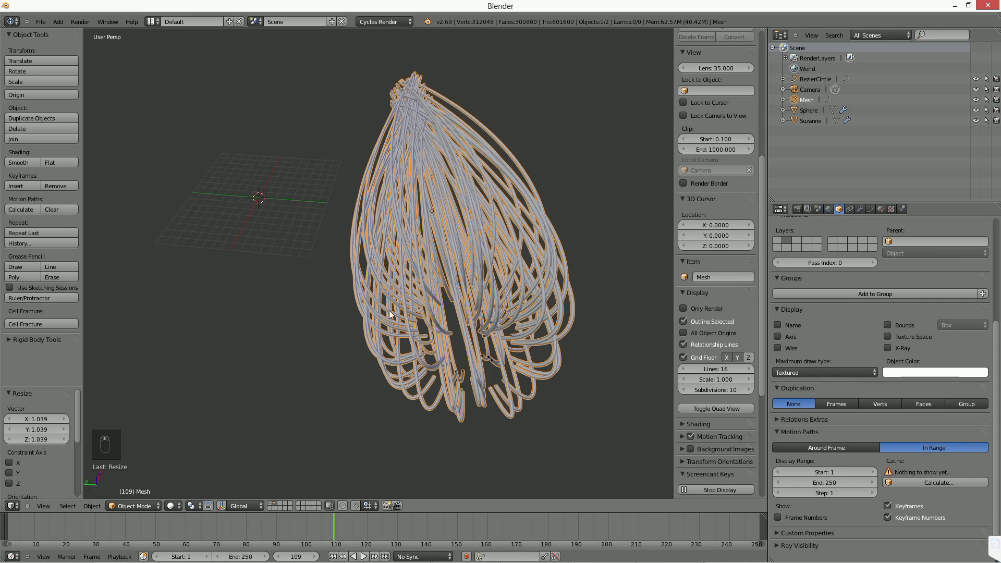
middle_drag(390, 311, 425, 304)
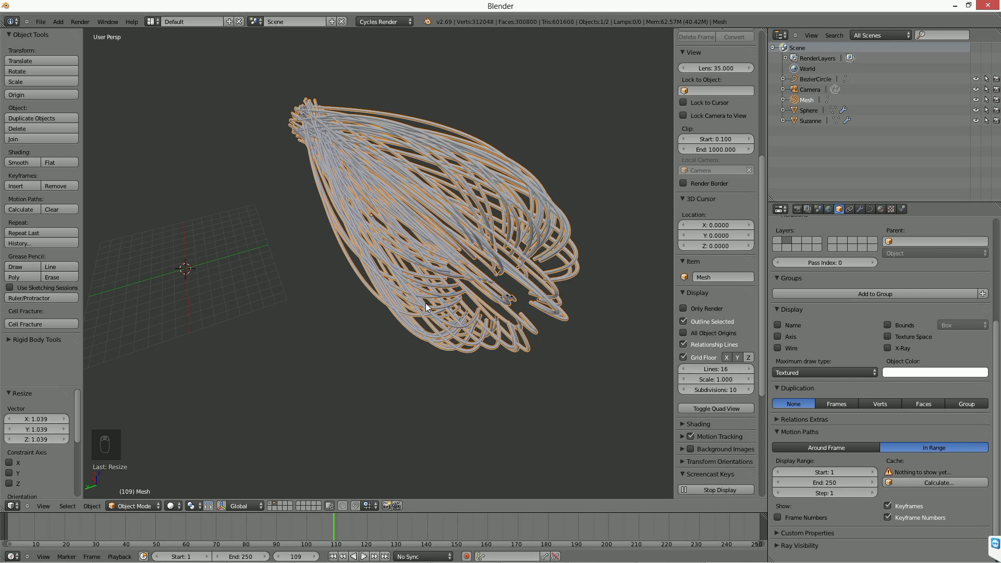
key(Delete)
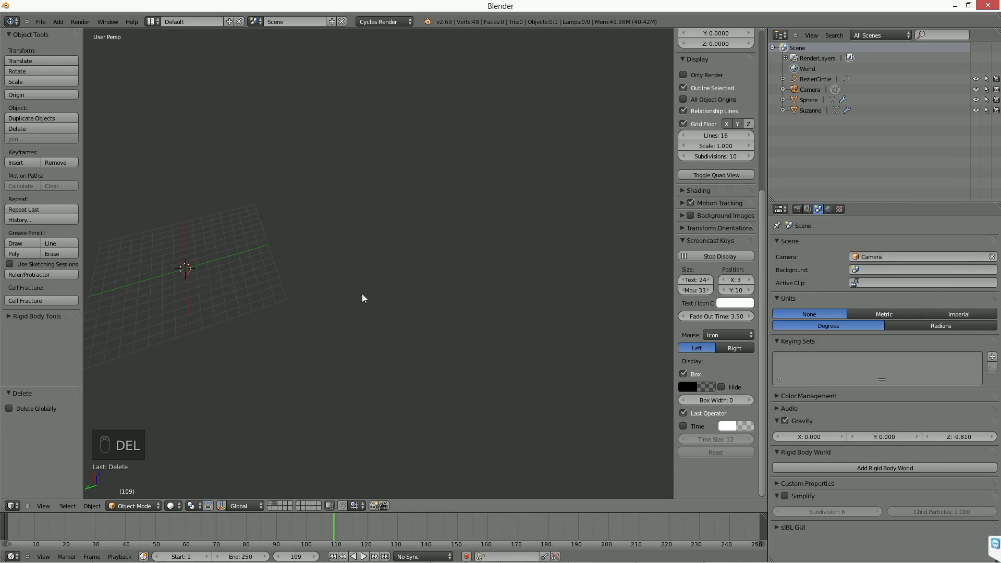
Show the first layer and delete all its objects, including the camera, sphere and monkey.
click(45, 24)
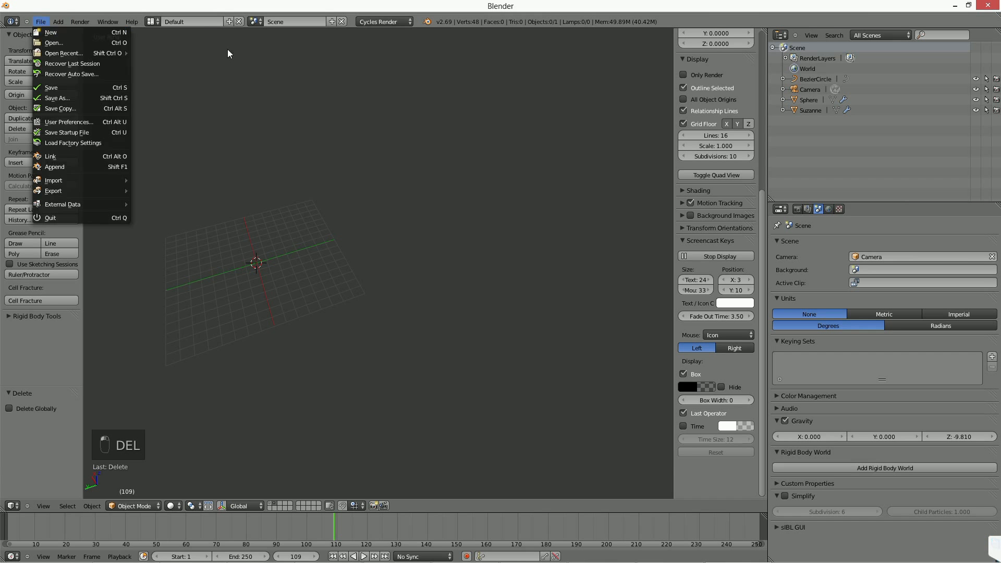
middle_drag(330, 160, 295, 146)
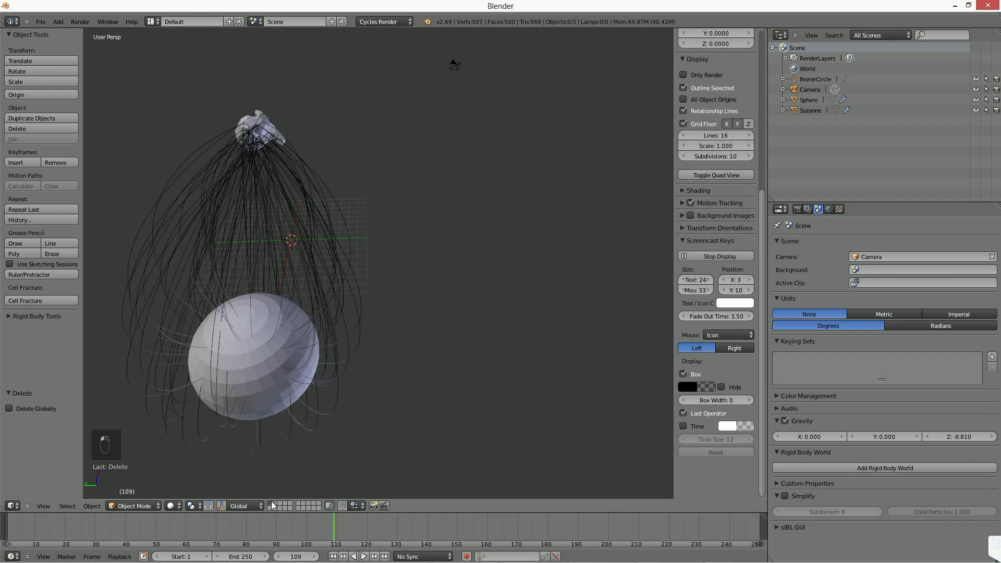
middle_drag(271, 271, 417, 301)
key(a)
key(Delete)
click(340, 308)
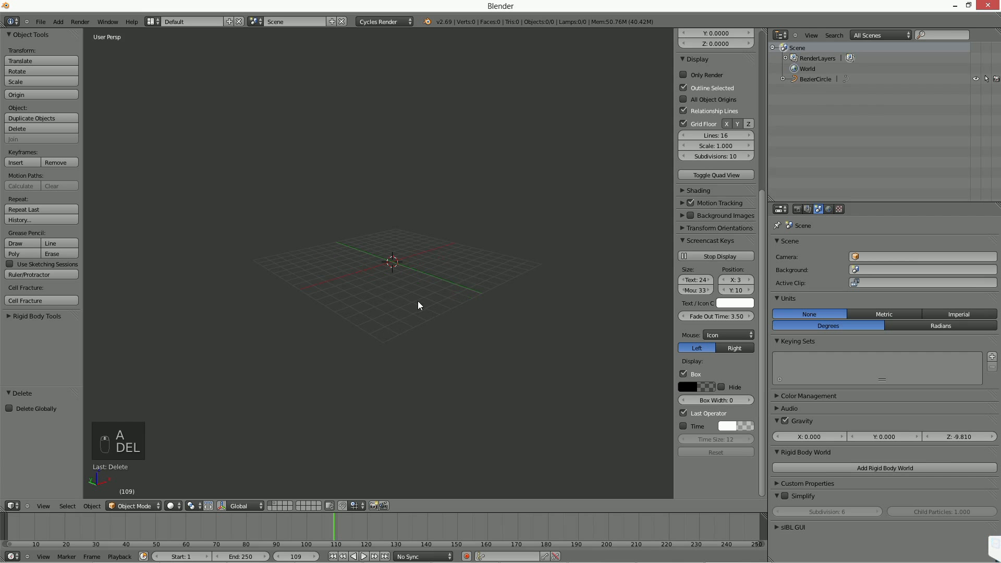
Try to delete the leftover Bezier circle.
click(819, 79)
key(Delete)
click(456, 317)
scroll(457, 317, up, 1)
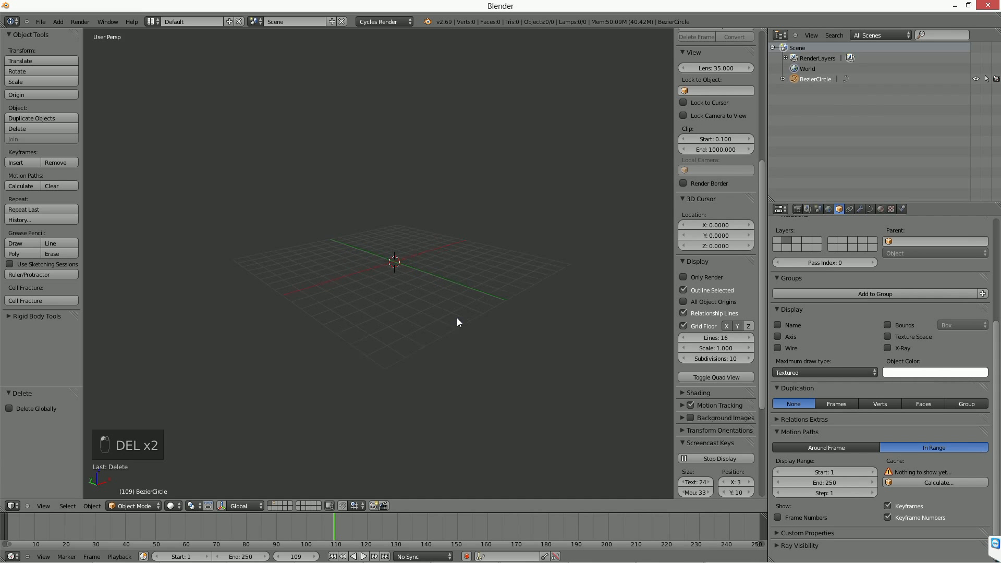
key(shift+a)
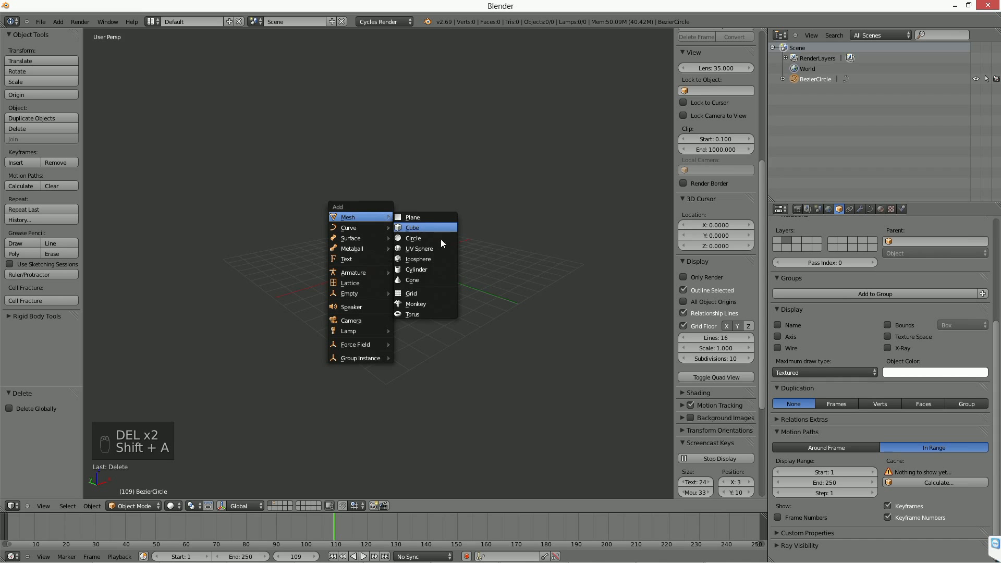
click(869, 208)
middle_drag(298, 267, 341, 298)
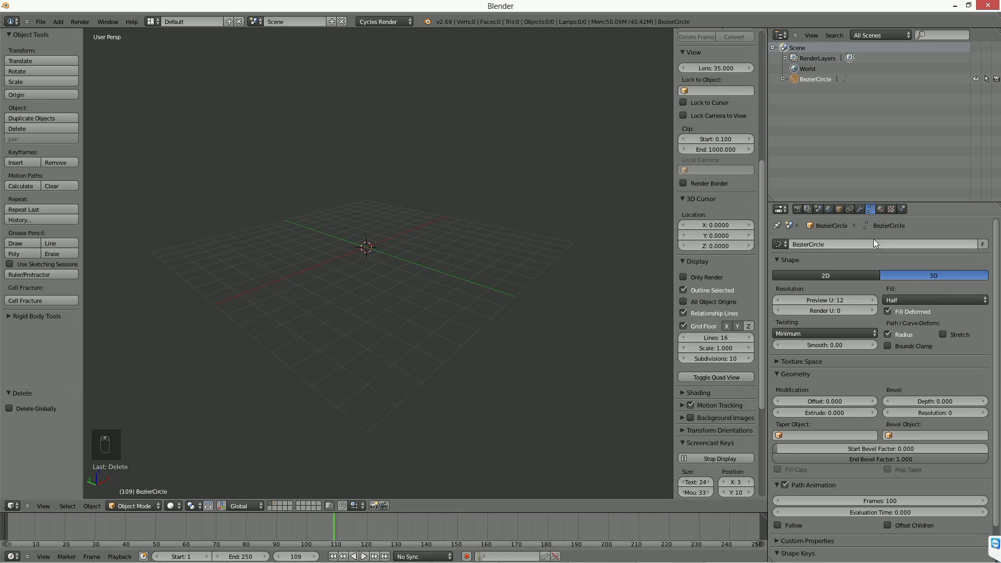
scroll(842, 327, down, 2)
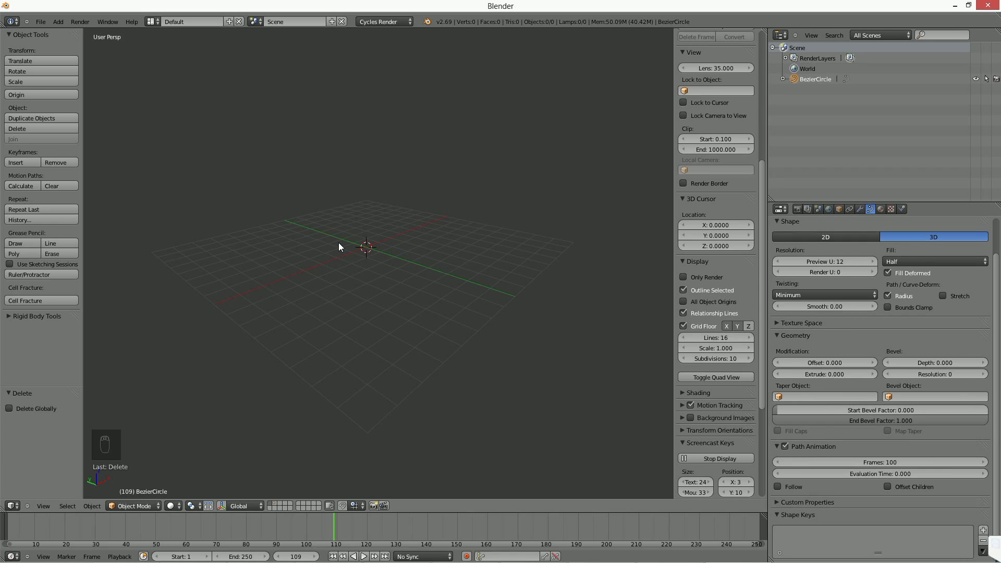
Add a cube at the origin and switch the render engine to Blender Render.
middle_drag(383, 191, 393, 266)
key(shift+a)
mouse_move(389, 243)
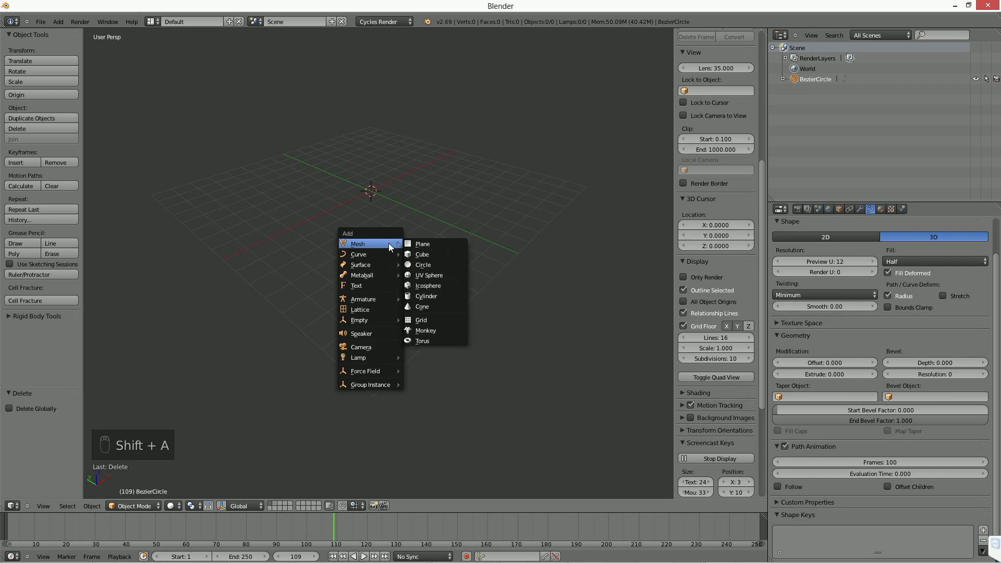
click(436, 254)
key(KP_Decimal)
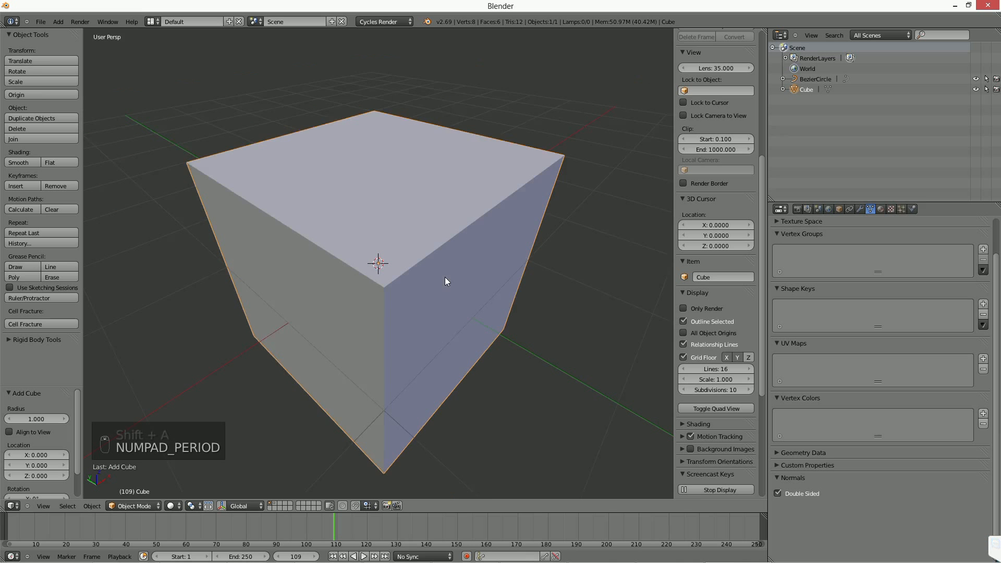
click(380, 21)
click(367, 47)
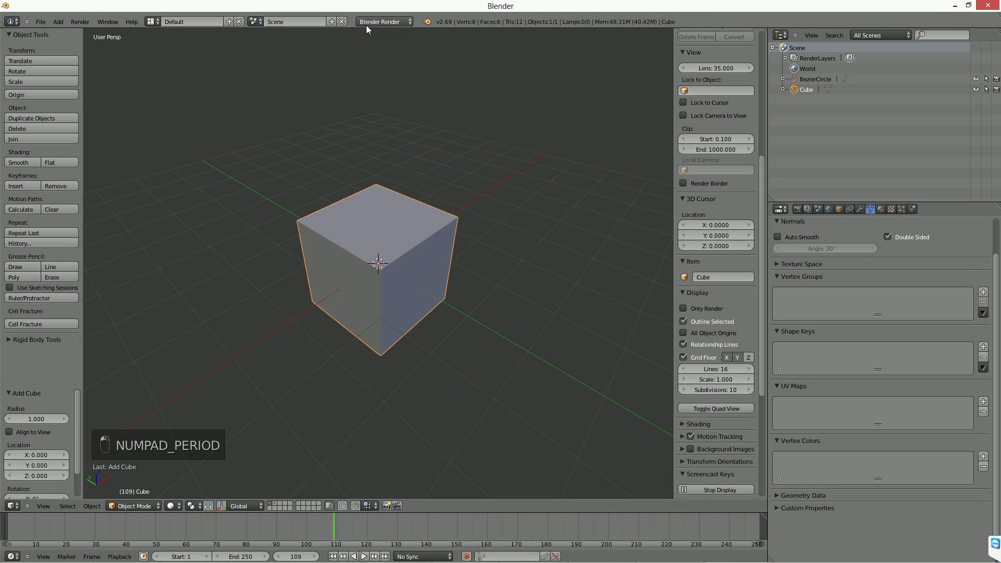
Scale the cube up by about 3.177, enlarge it a little more, and apply its scale.
scroll(452, 268, down, 3)
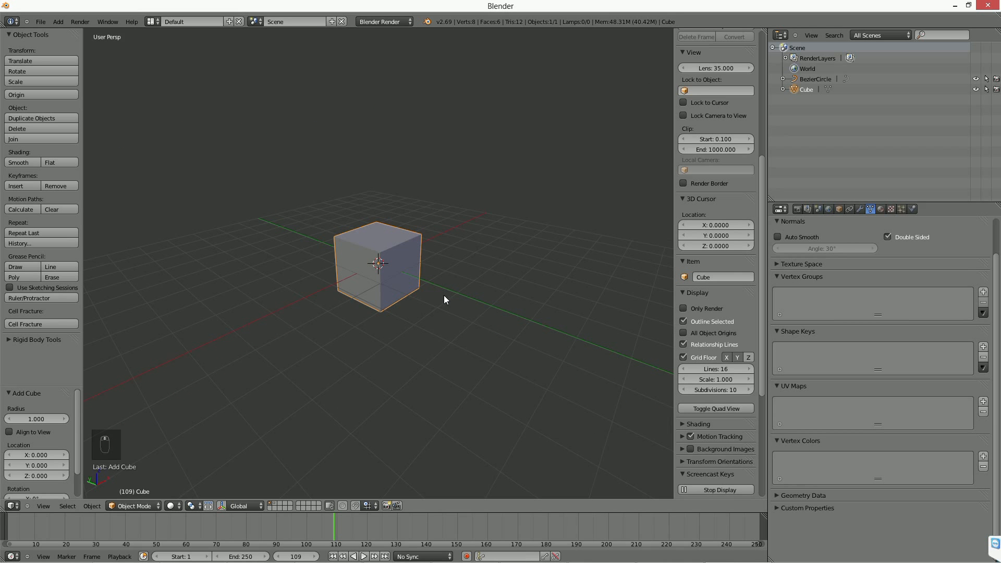
key(s)
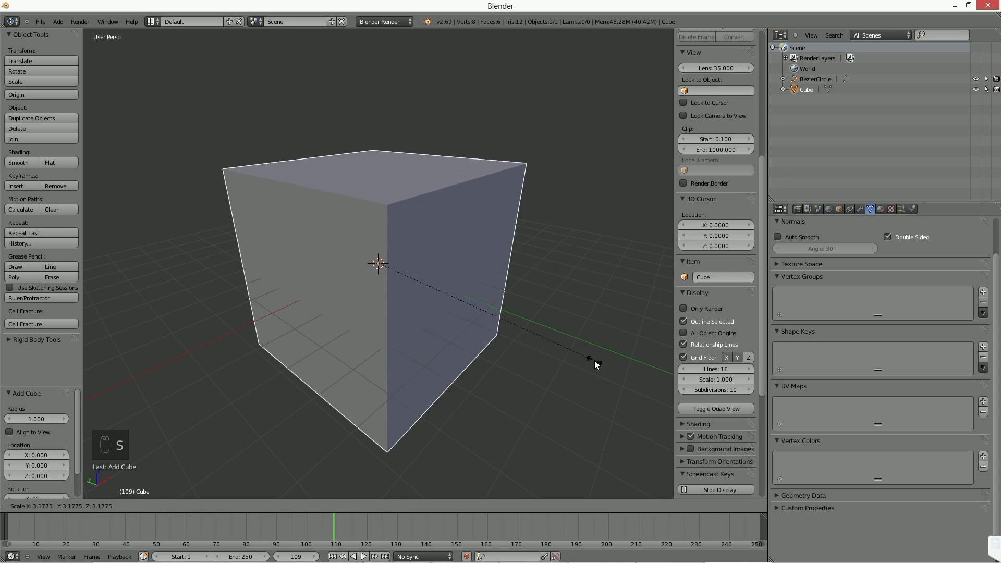
click(584, 360)
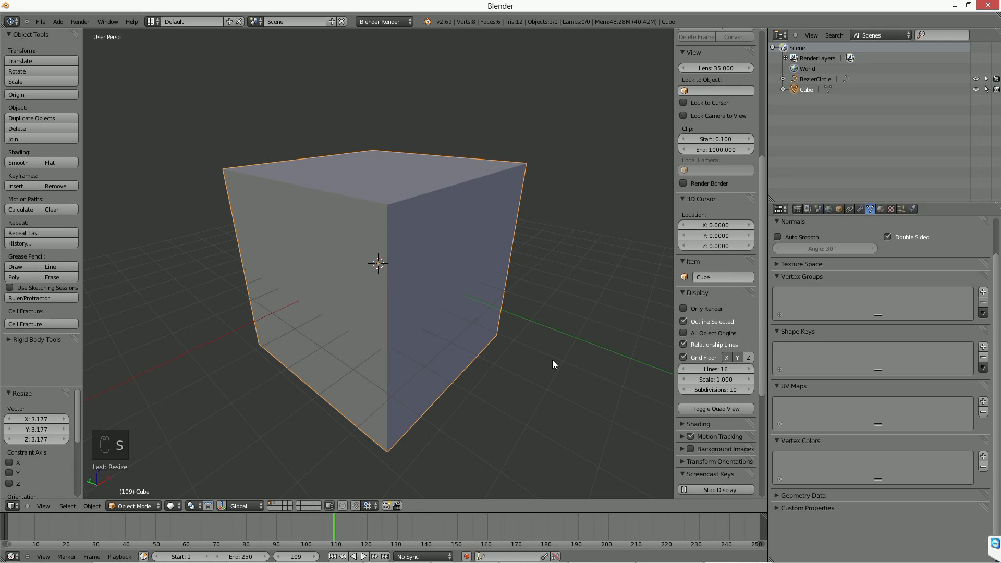
scroll(552, 359, down, 5)
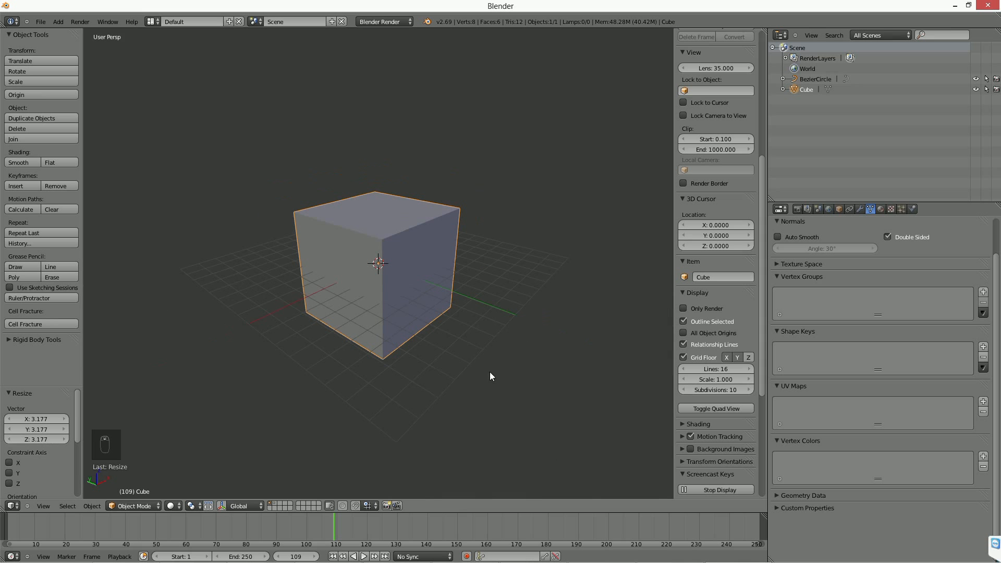
scroll(531, 360, up, 2)
key(ctrl+a)
click(530, 355)
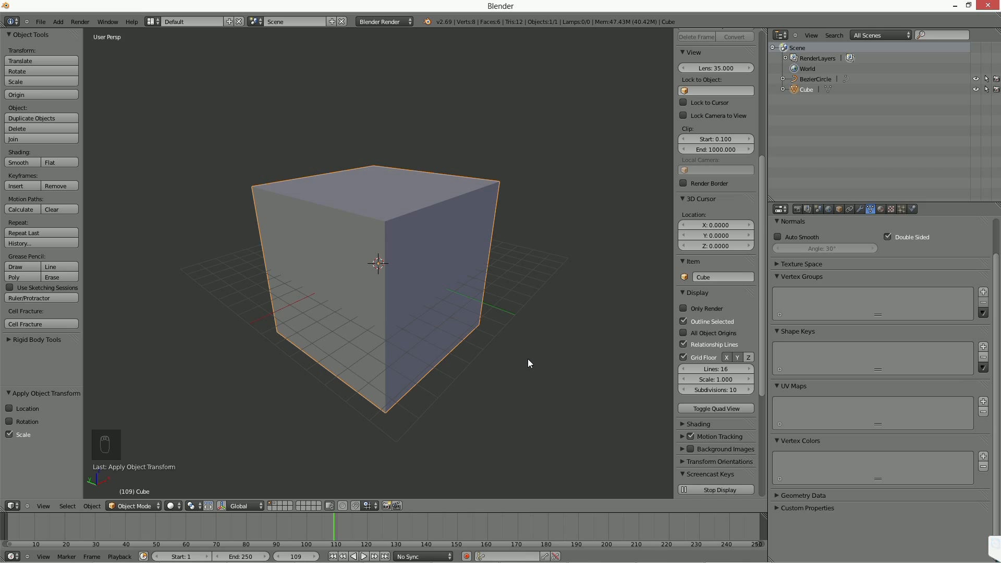
Raise the cube about 5.317 units along Z and switch the display to wireframe.
key(g)
key(z)
click(454, 297)
shift+middle_drag(445, 320, 436, 356)
key(z)
middle_drag(414, 300, 451, 281)
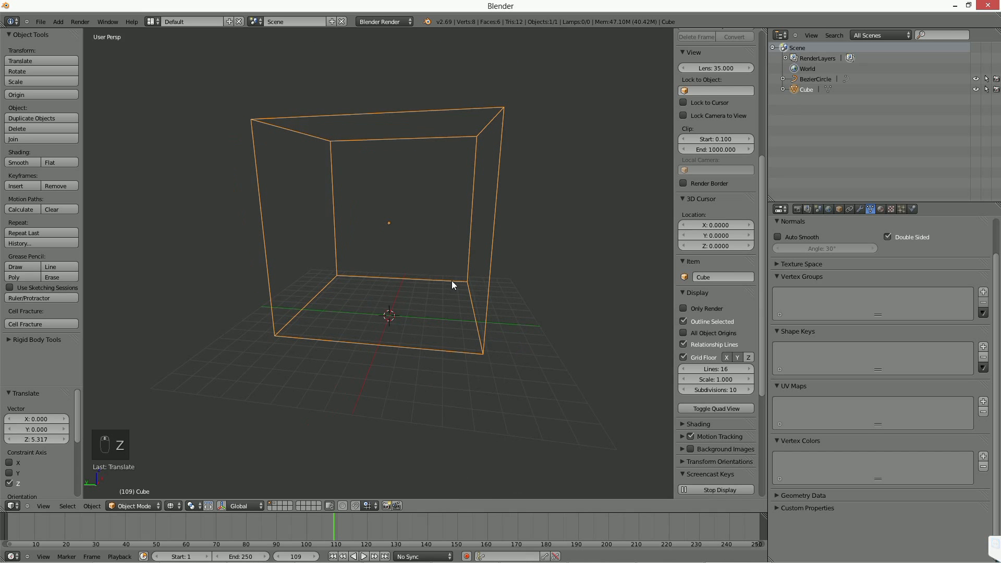
In front view, lower the cube about 0.73 units along Z onto the grid floor, and apply its scale.
key(KP_1)
key(g)
click(451, 296)
key(ctrl+s)
key(Escape)
key(ctrl+a)
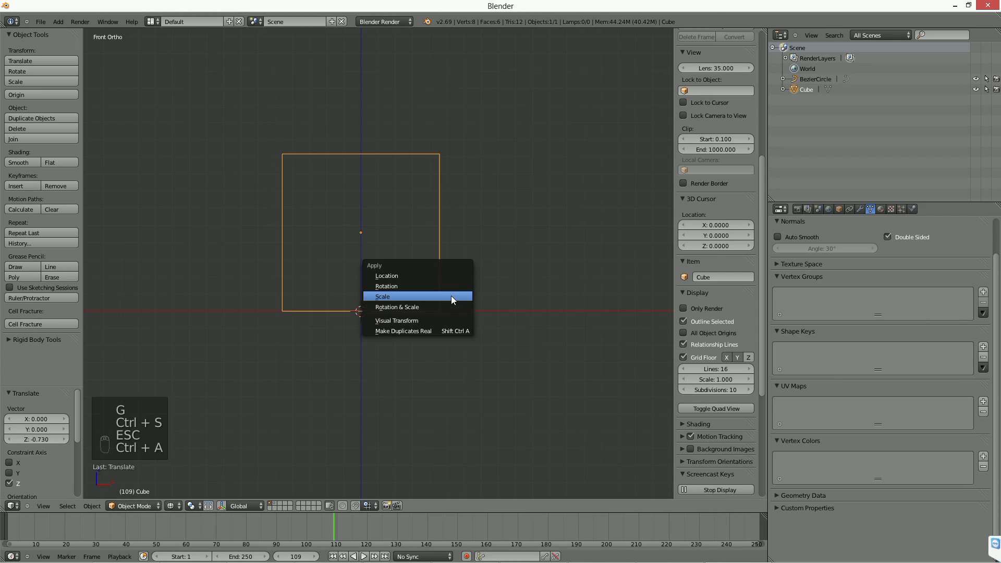
click(451, 296)
middle_drag(473, 301, 463, 328)
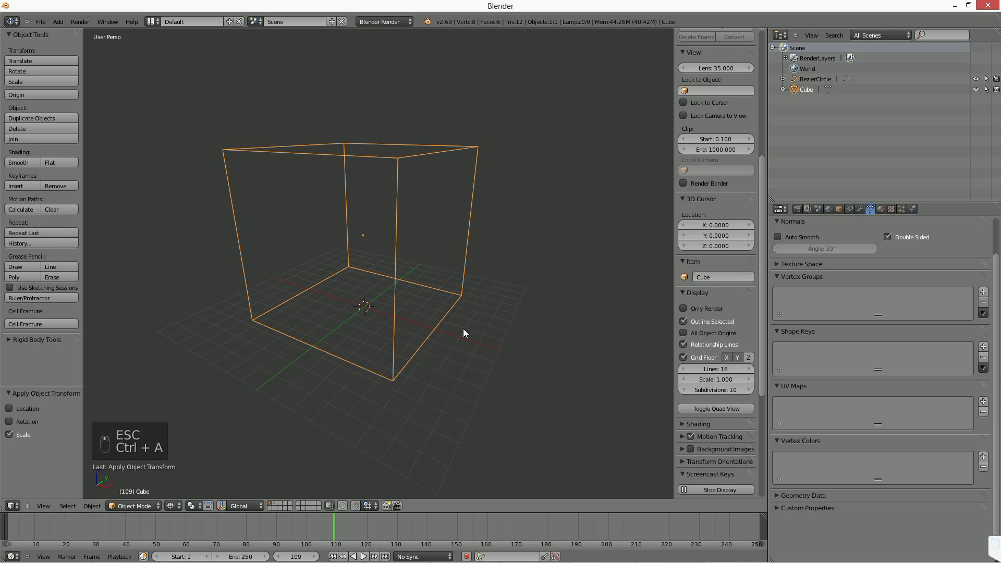
Show the large cube's physics options and rename the cube as Domaine.
click(913, 207)
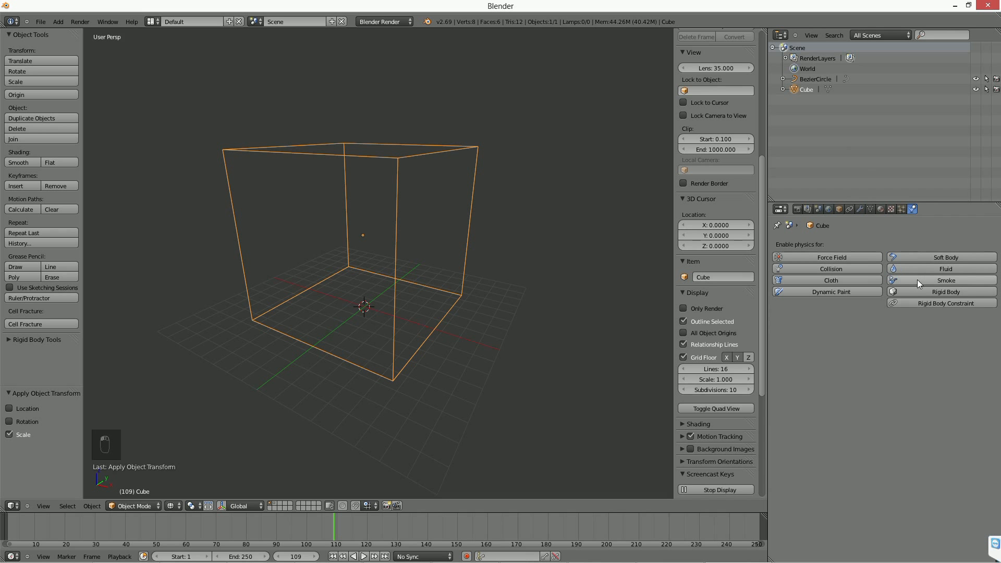
double_click(806, 90)
text(Domaine)
key(Return)
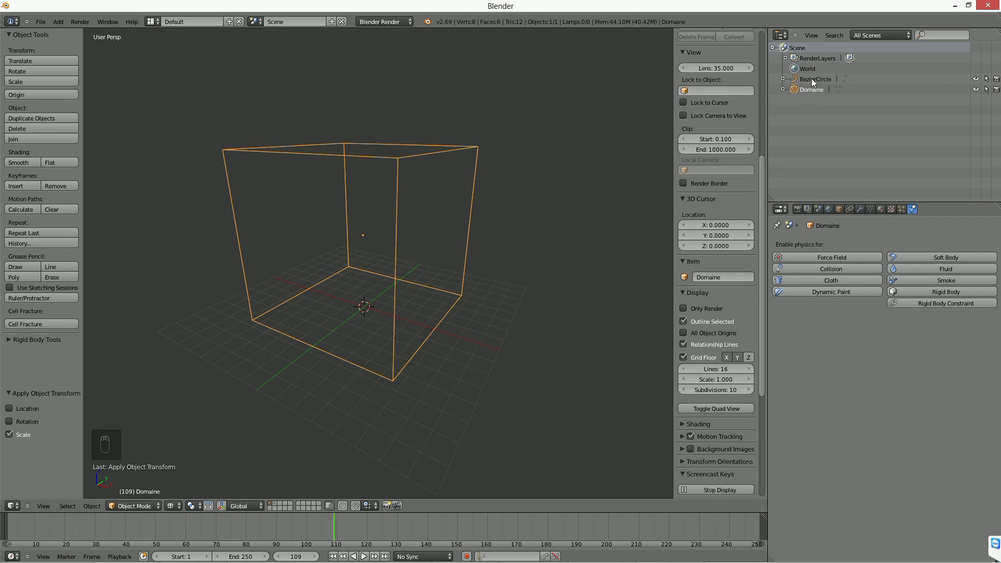
Delete the leftover BezierCircle from the second layer and return to the first layer.
click(811, 79)
key(Delete)
click(555, 200)
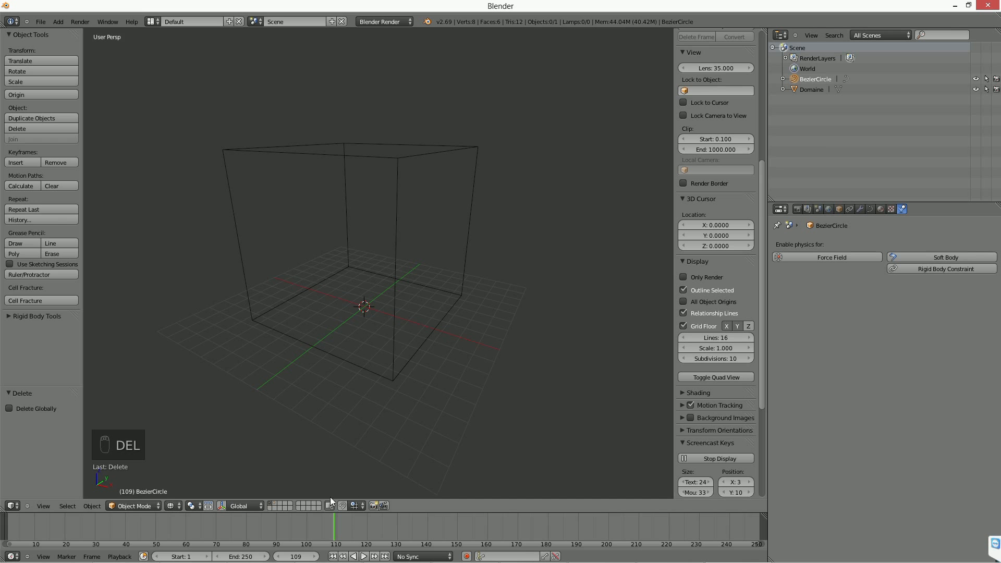
click(274, 506)
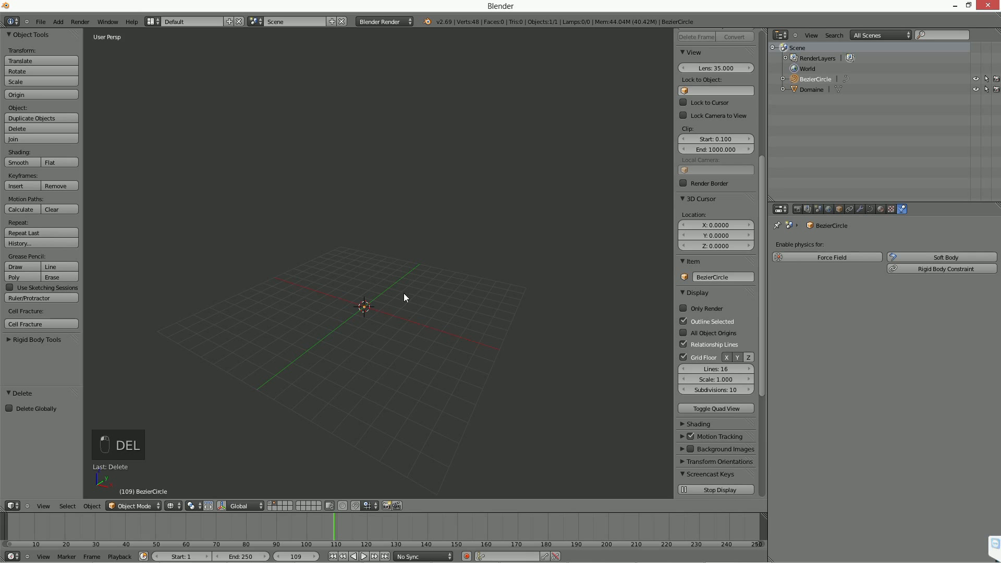
key(Delete)
click(365, 311)
click(270, 503)
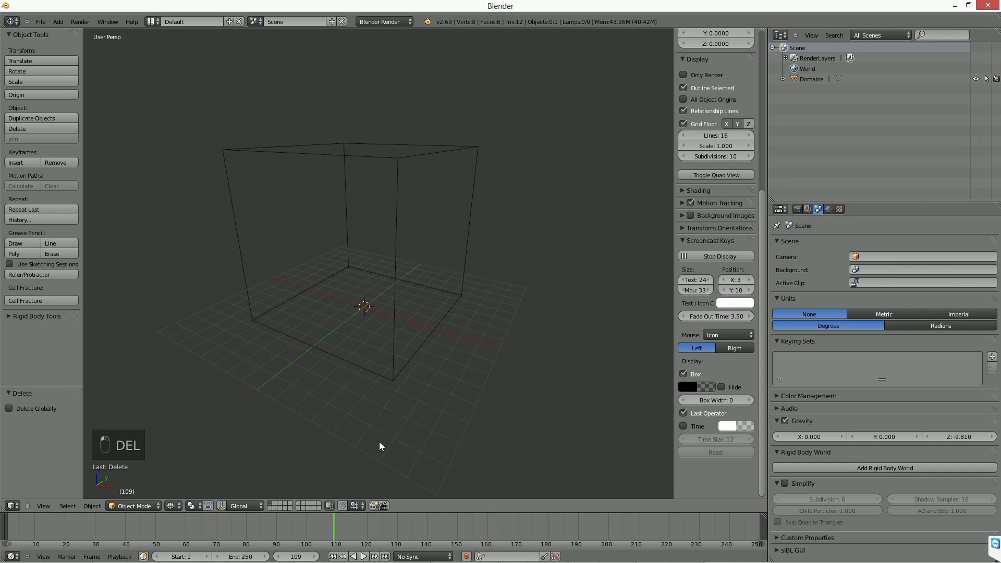
Select the large cube and correct its name to Domain.
right_click(413, 282)
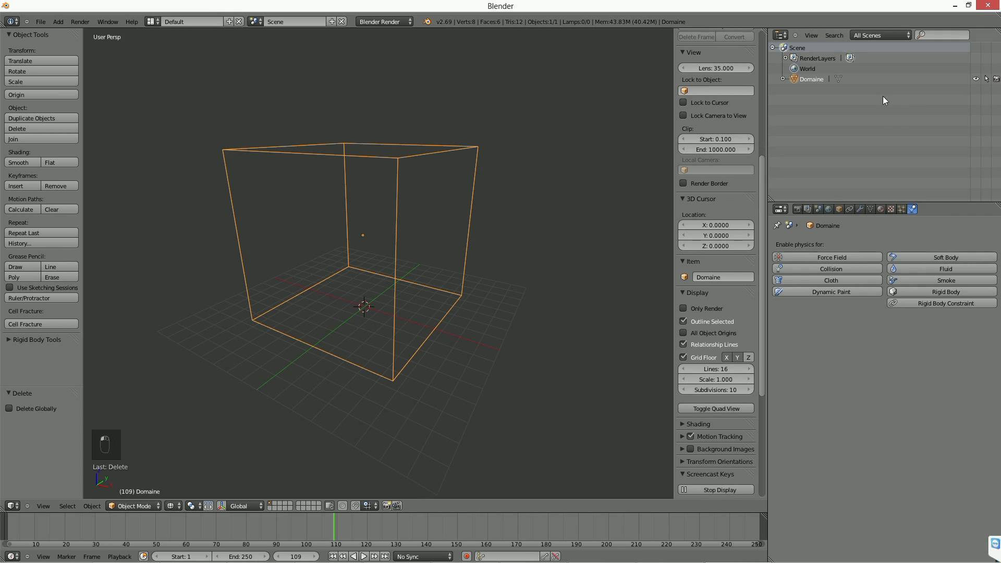
double_click(820, 82)
key(BackSpace)
key(Return)
Add a cube at the origin, scale it by about 0.481, and raise it about 1.559 units along Z.
key(shift+a)
mouse_move(402, 308)
click(448, 323)
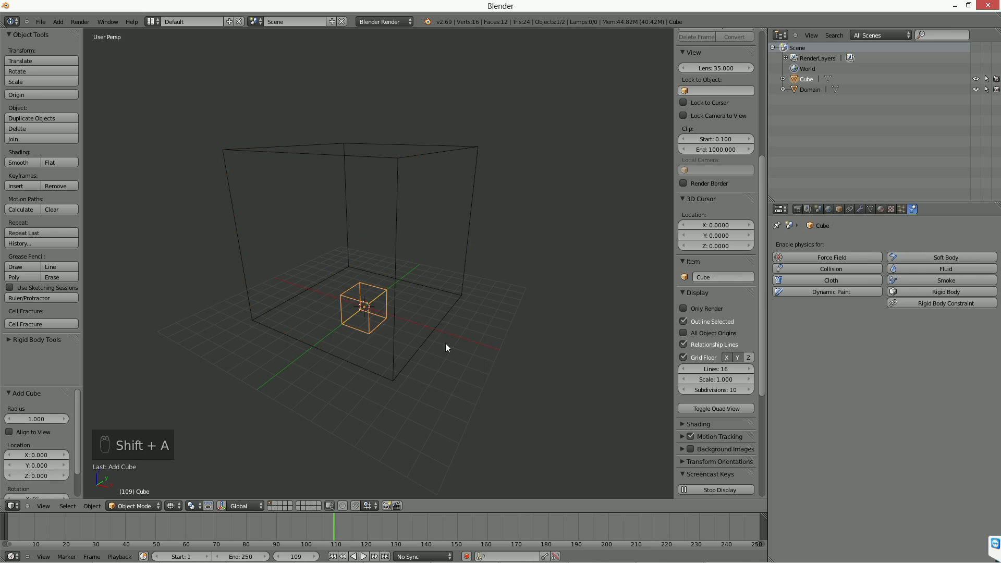
key(s)
click(461, 327)
key(g)
key(z)
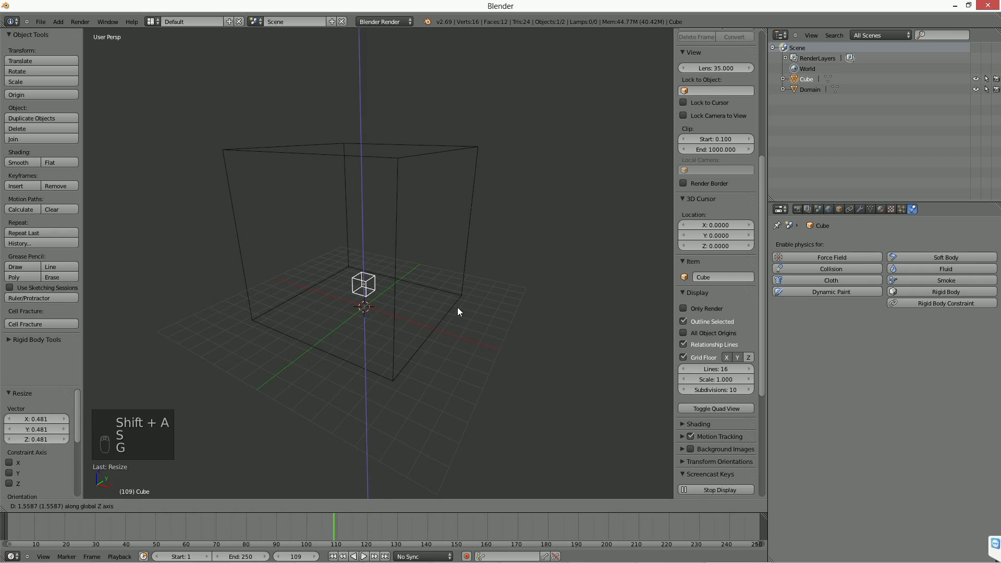
click(458, 307)
Try to apply the small cube's scale, and check the Domain cube's scale and dimensions.
key(ctrl+a)
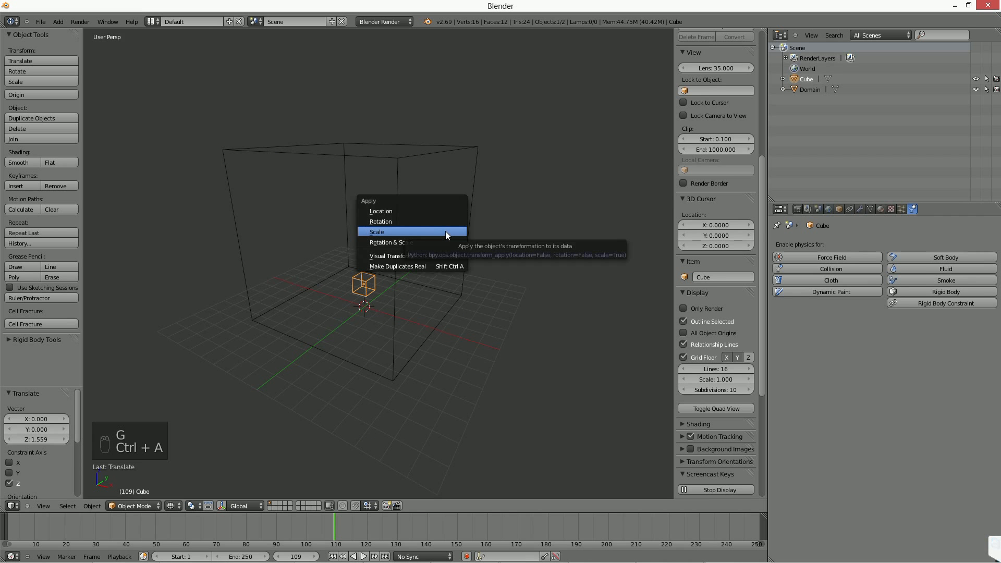
click(445, 231)
right_click(390, 312)
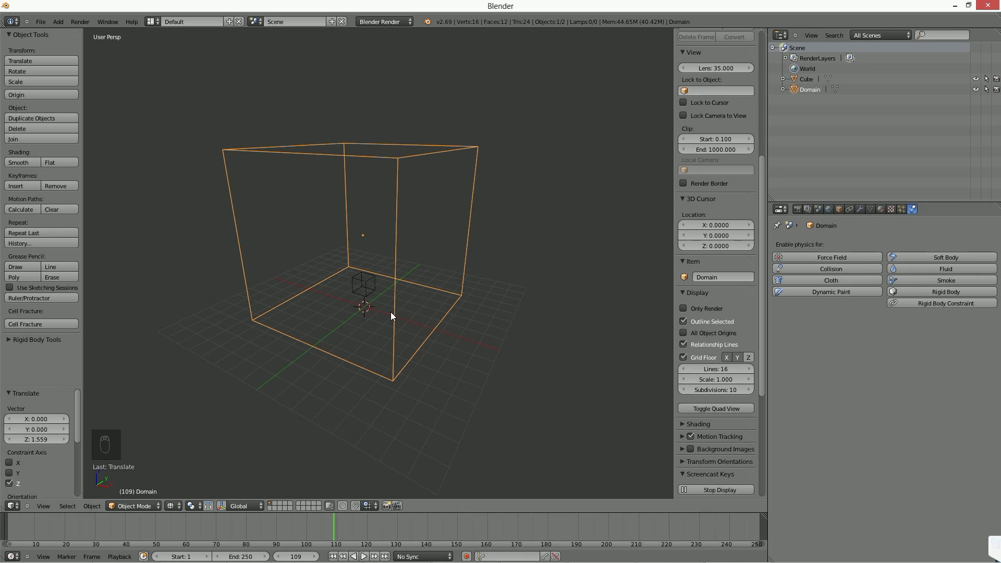
scroll(716, 260, down, 2)
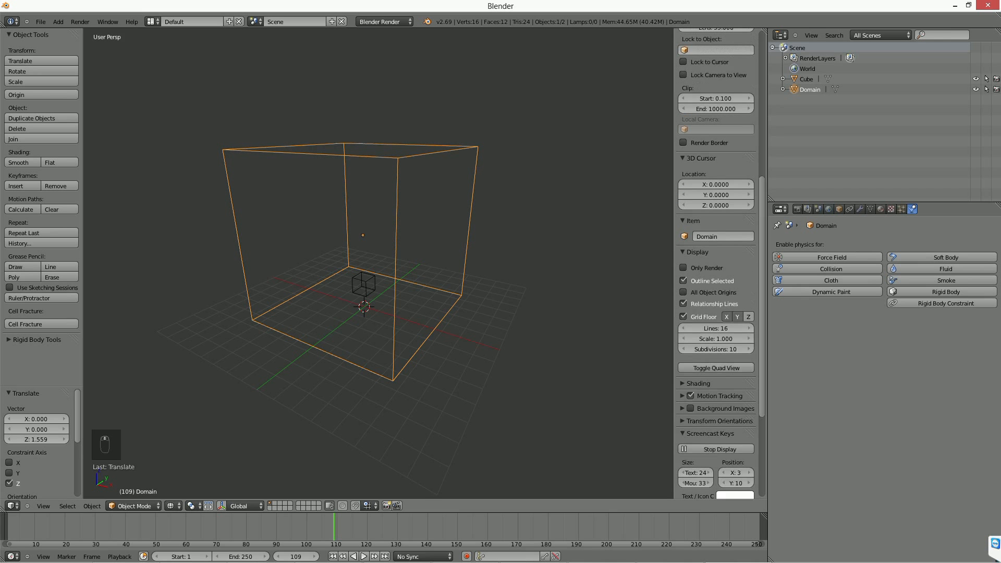
scroll(720, 250, up, 7)
scroll(712, 167, up, 5)
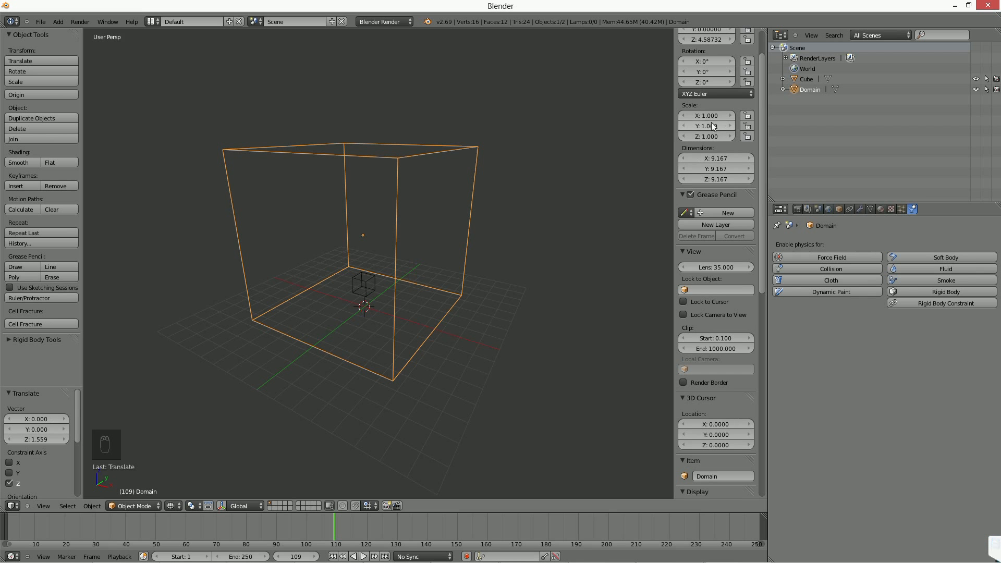
Scale the small cube inside the domain by about 1.027 and apply its scale.
right_click(363, 284)
key(s)
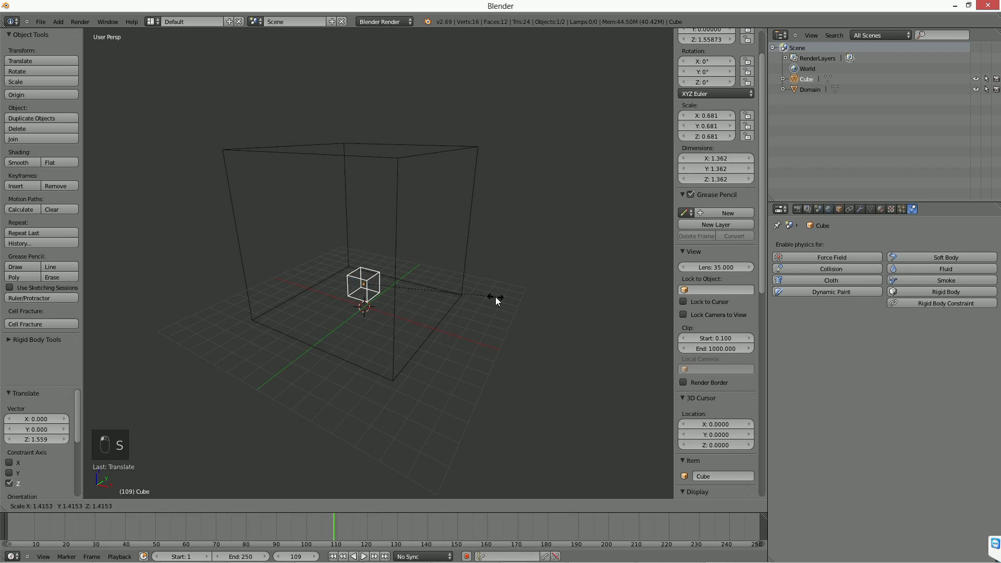
click(458, 290)
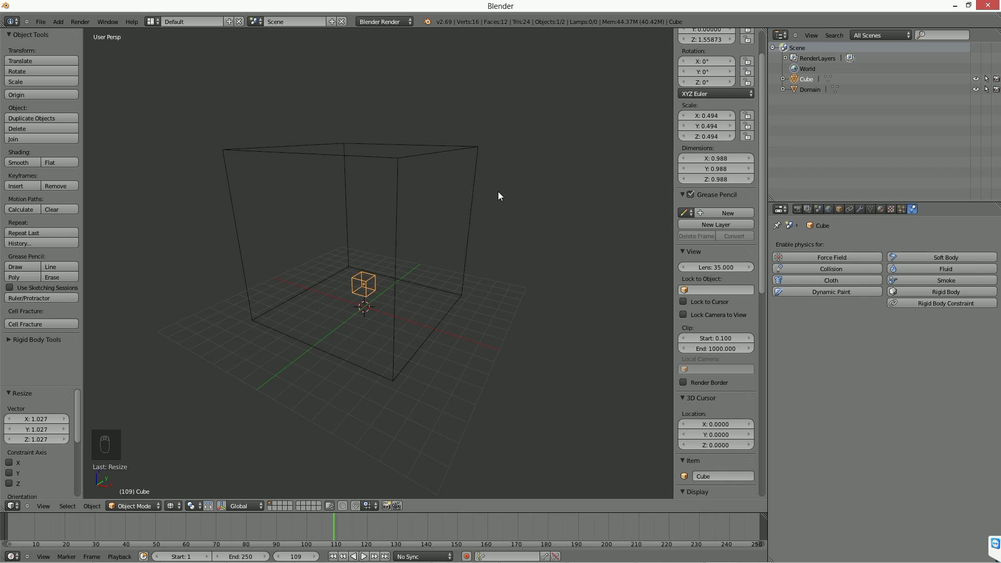
key(ctrl+a)
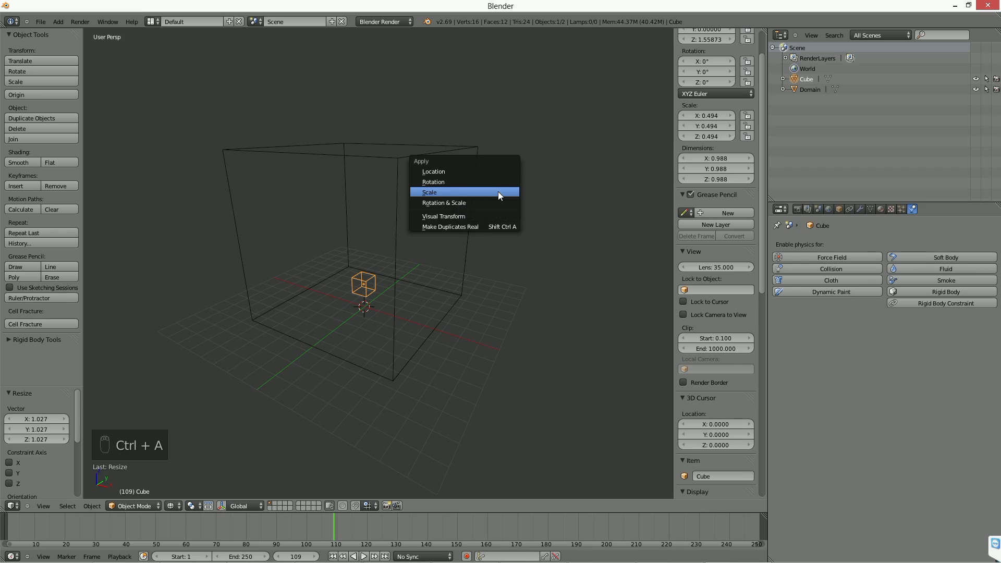
click(498, 191)
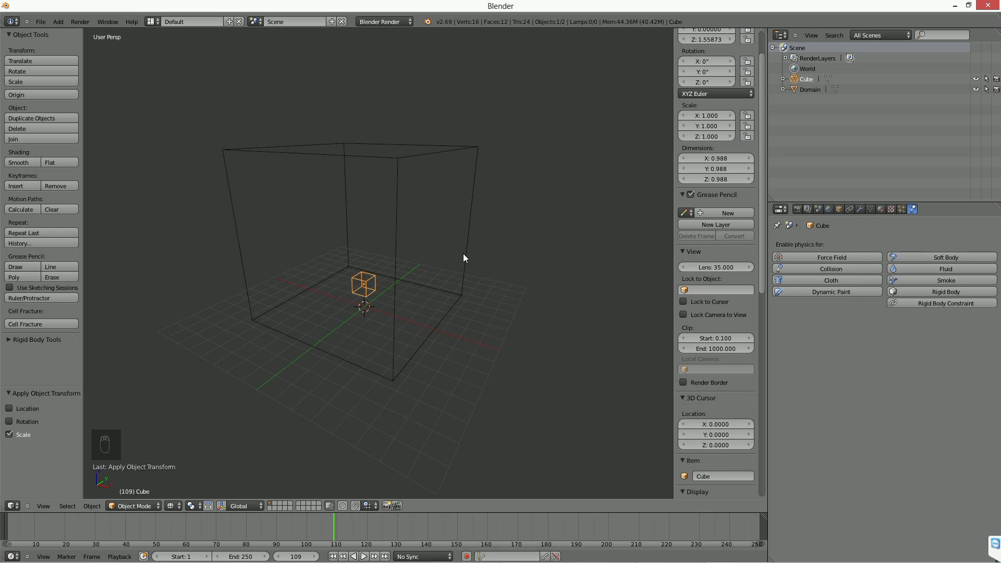
Raise the small cube about 1.621 units along Z inside the domain.
middle_drag(392, 327, 429, 317)
key(g)
key(z)
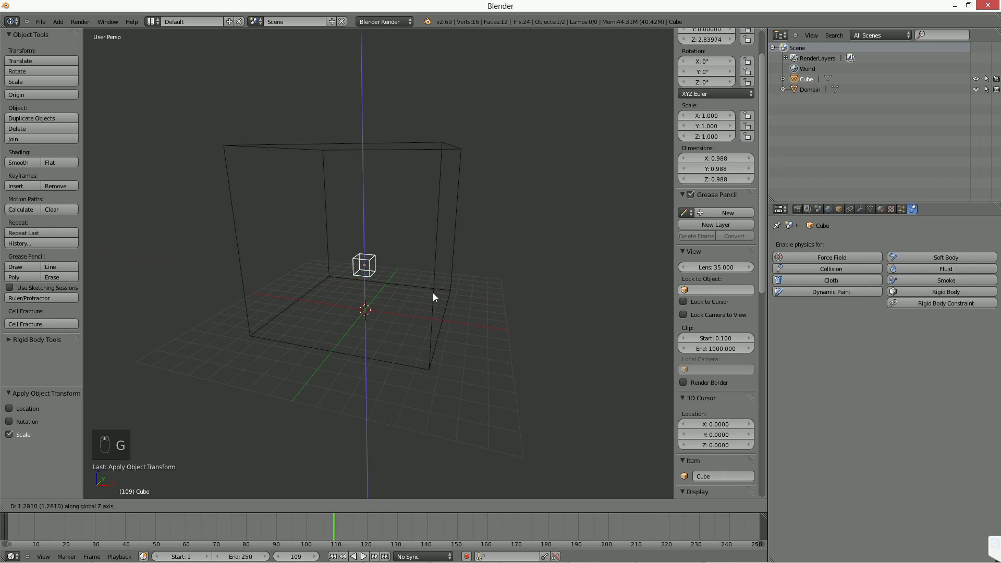
click(436, 289)
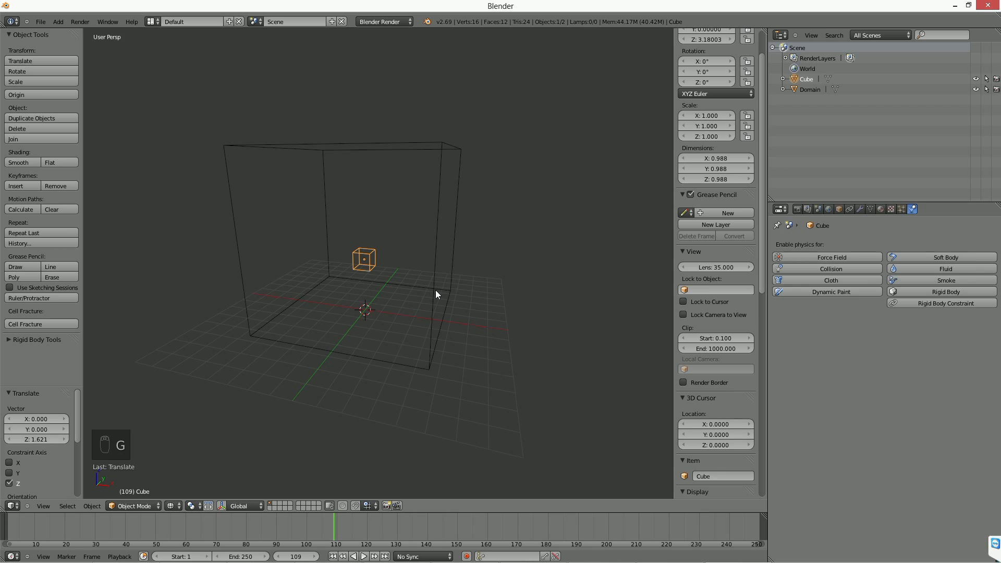
middle_drag(436, 289, 418, 294)
scroll(417, 293, up, 2)
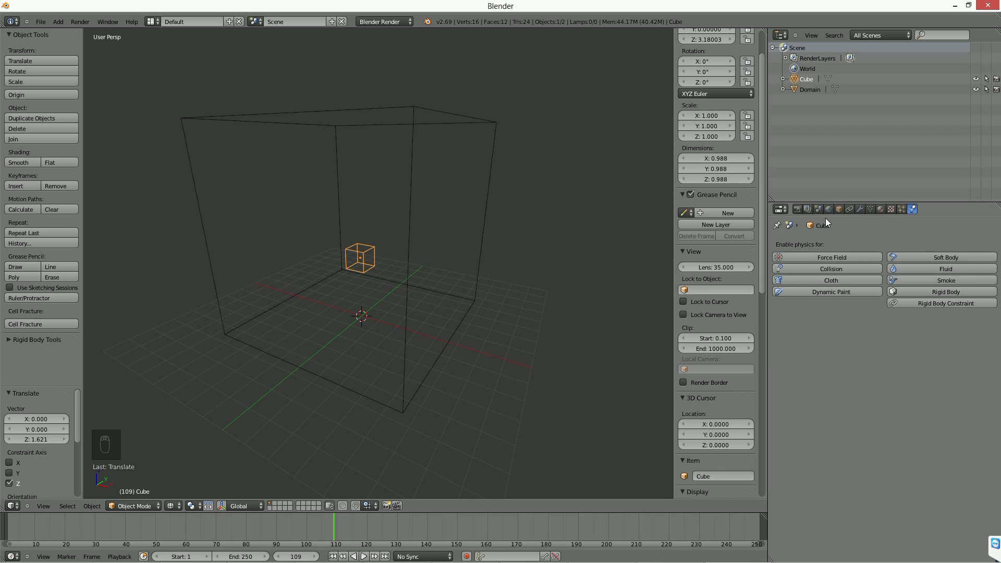
Enable smoke physics on the small cube as a Flow object and return the timeline to frame 1.
click(938, 280)
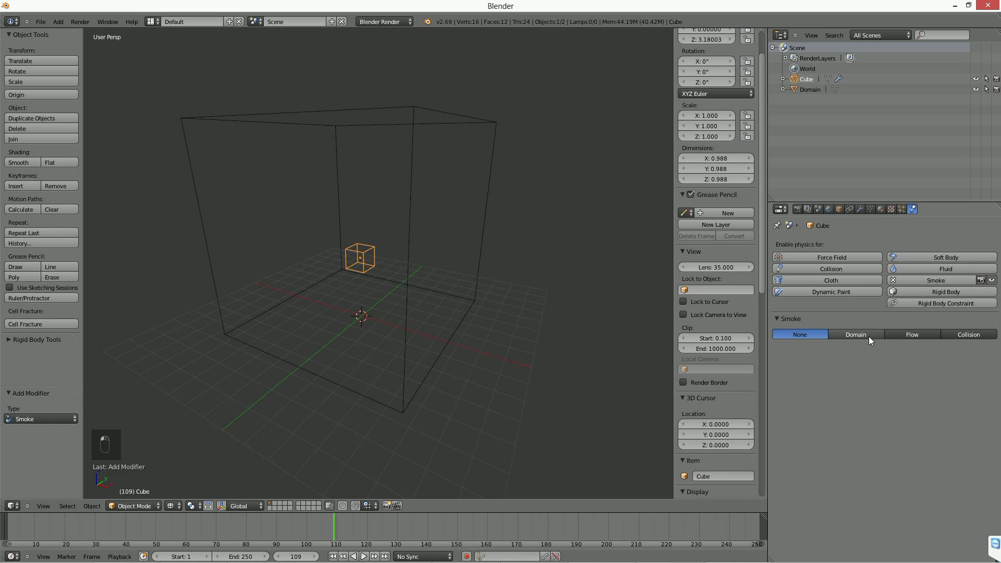
click(914, 334)
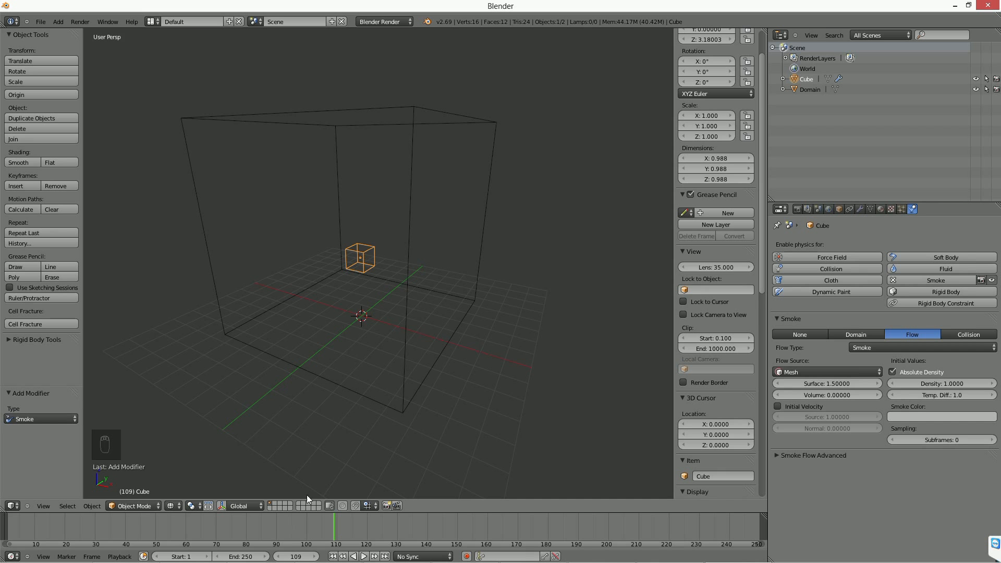
click(332, 556)
click(365, 556)
click(358, 556)
click(333, 556)
Enable smoke physics on the large cube as the Domain and play the simulation briefly.
right_click(403, 381)
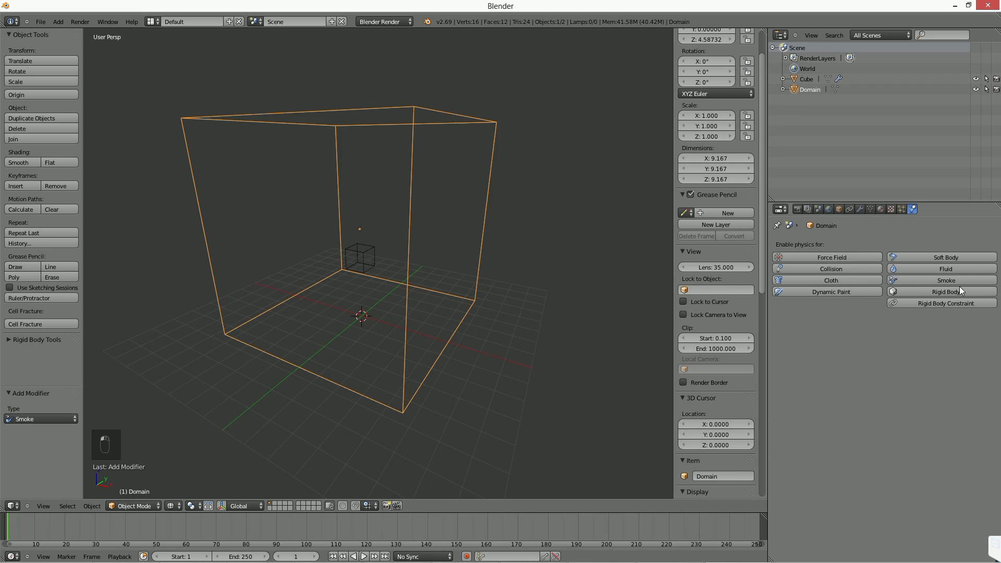
click(929, 279)
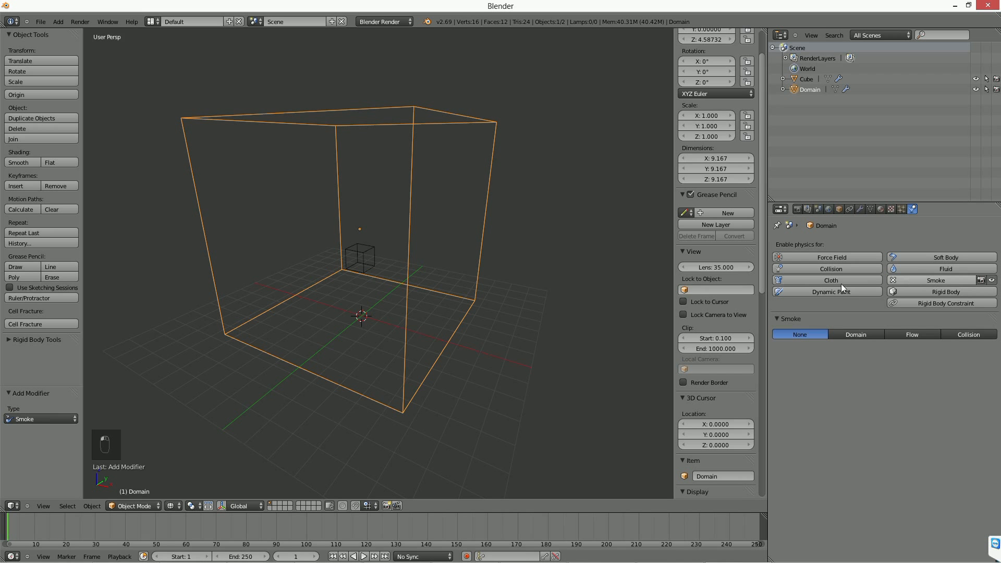
click(849, 334)
click(363, 556)
middle_drag(418, 425, 387, 238)
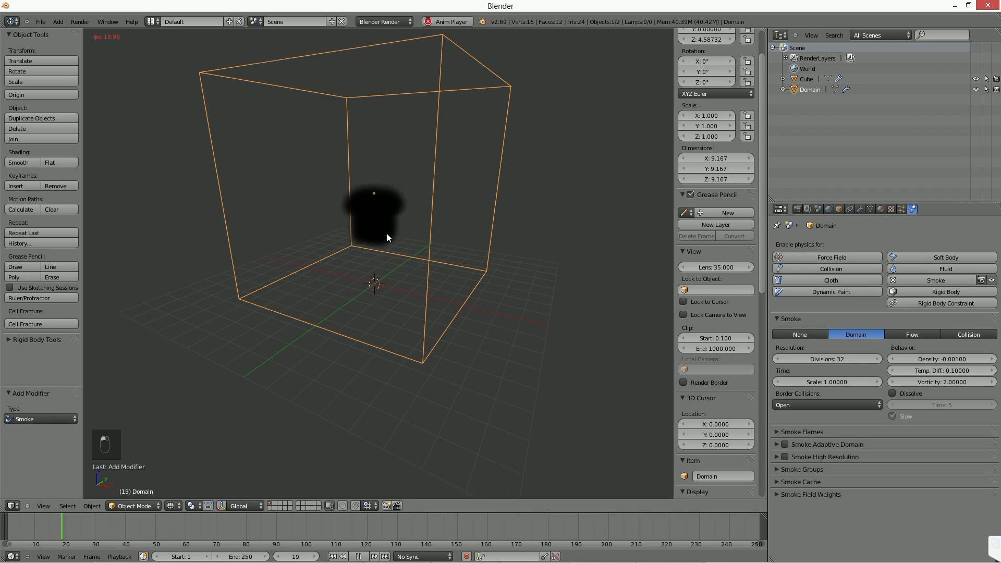
key(alt+a)
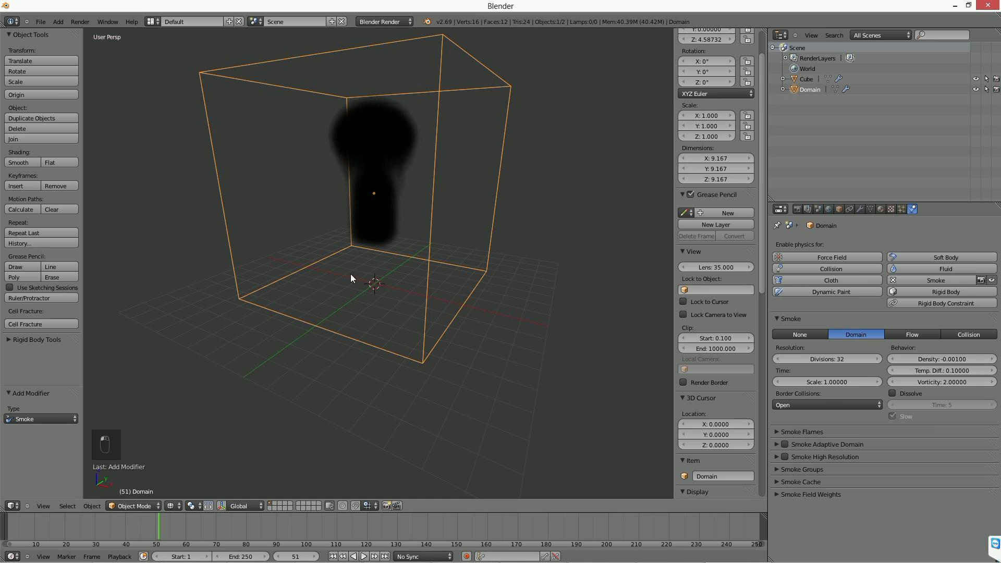
Add a point lamp, move it about -7.651 units along Y, and raise it about 8.841 units along Z.
key(shift+a)
mouse_move(343, 384)
click(379, 389)
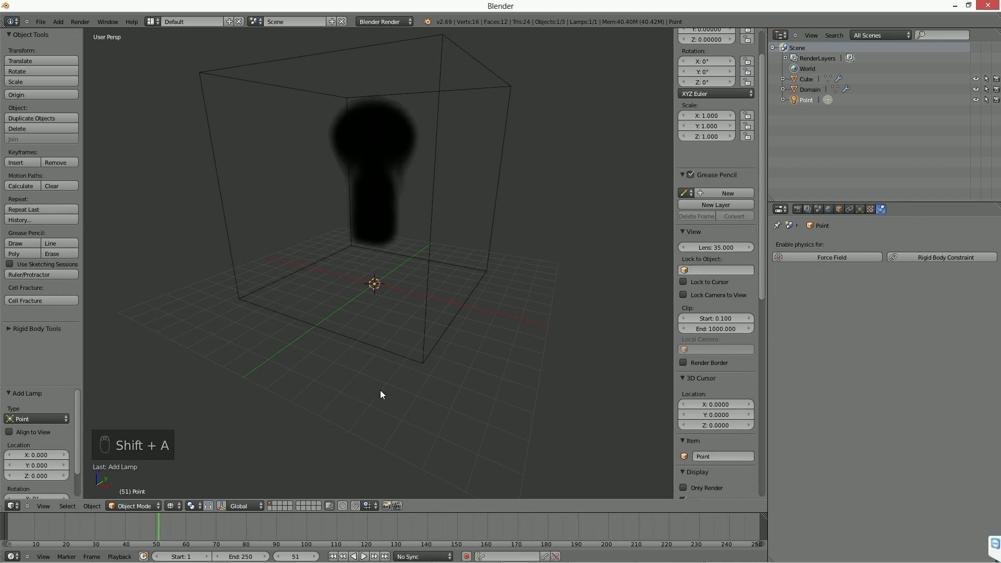
key(g)
middle_drag(396, 339, 308, 198)
click(298, 398)
key(g)
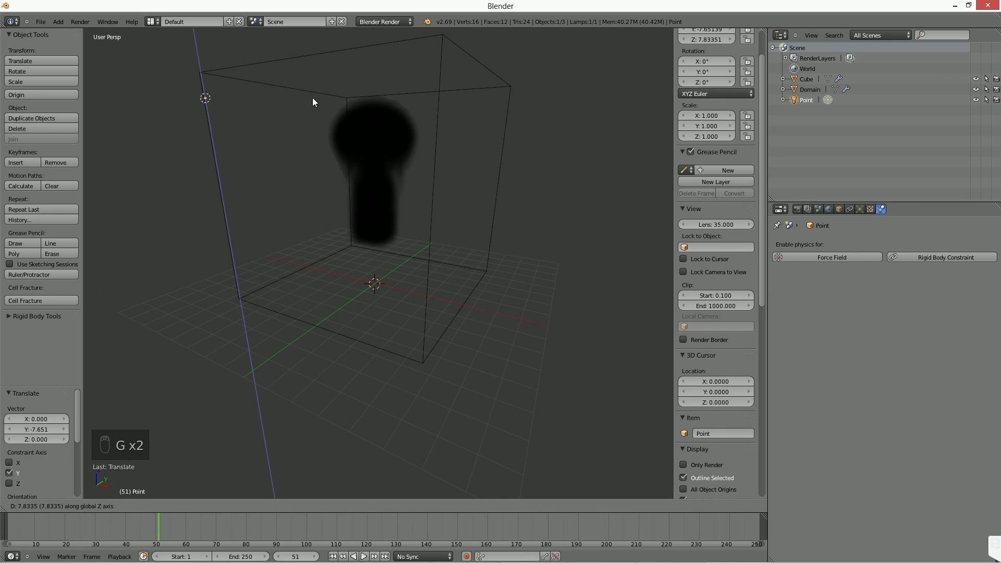
click(313, 46)
Rewind to frame 1 and replay the smoke simulation with the lamp in place.
click(332, 556)
middle_drag(396, 305, 391, 407)
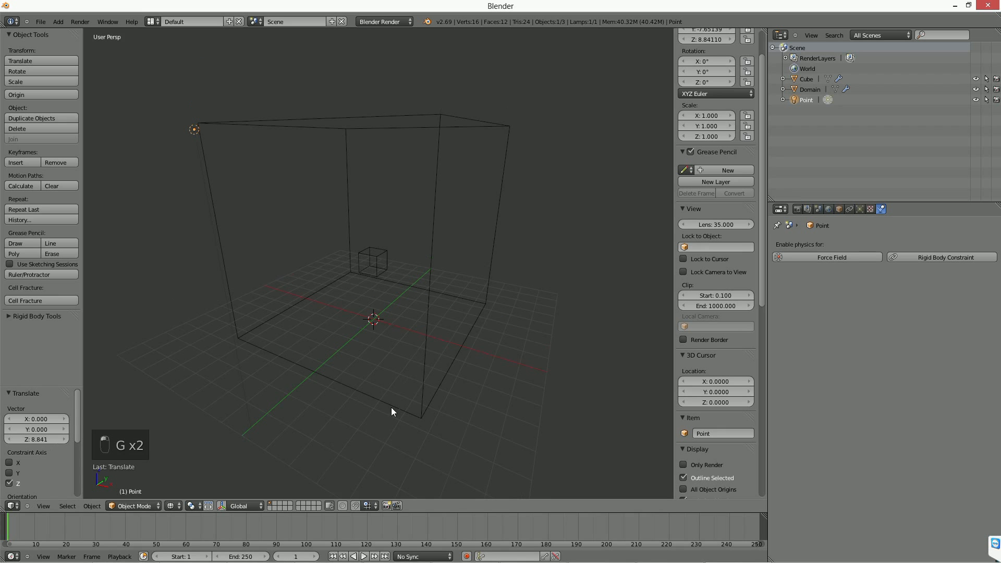
key(alt+a)
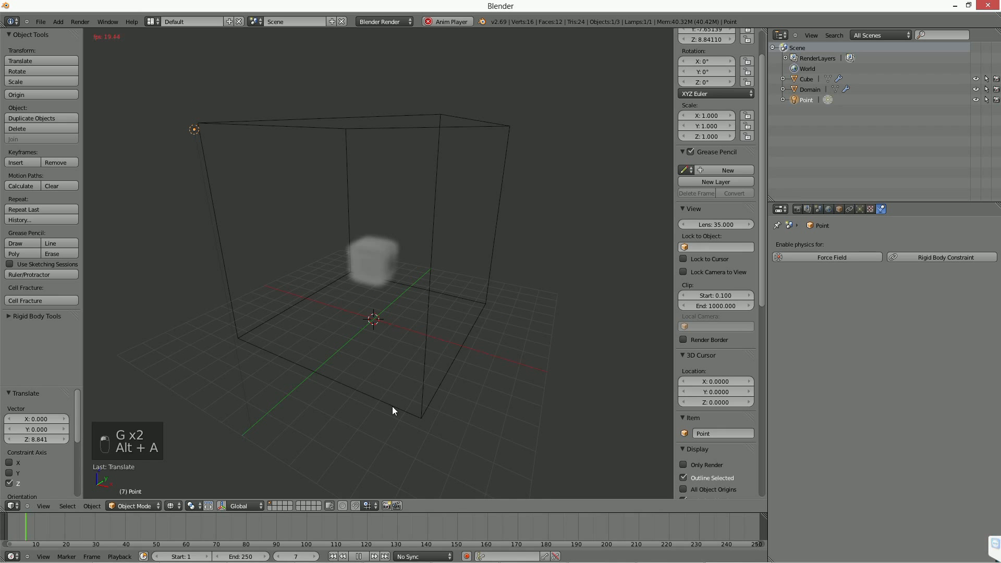
click(360, 556)
Move the small flow cube by about 0.640 in X, -0.234 in Y and -1.067 in Z while the smoke simulation plays.
right_click(386, 261)
mouse_move(374, 287)
middle_down()
mouse_move(399, 294)
mouse_move(389, 281)
middle_up()
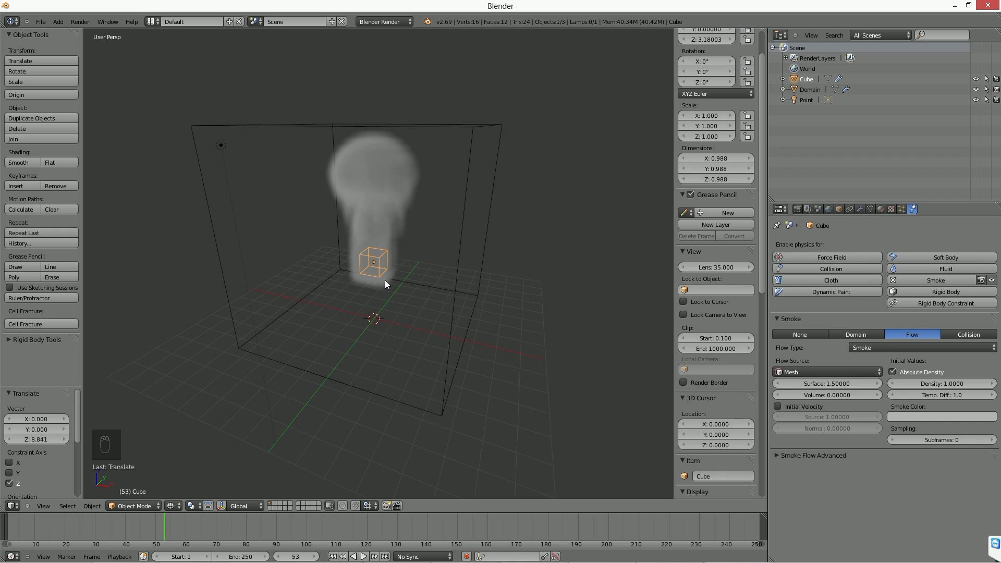
key(alt+a)
key(g)
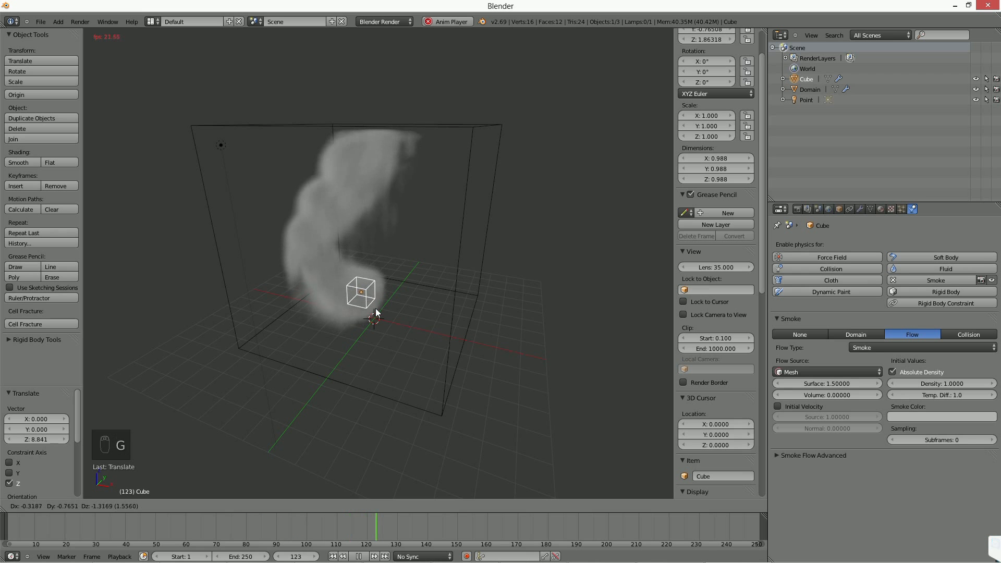
click(395, 304)
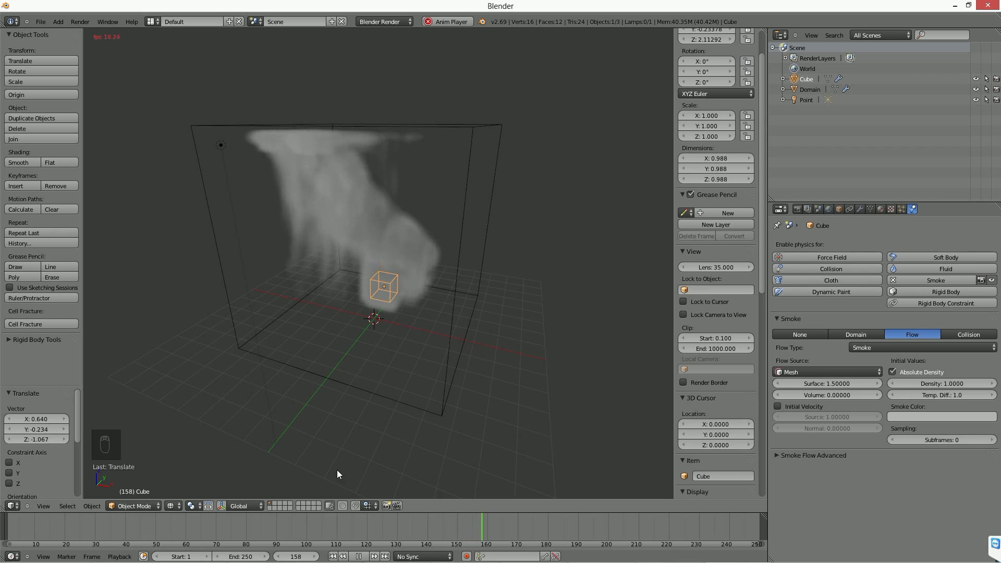
key(alt+a)
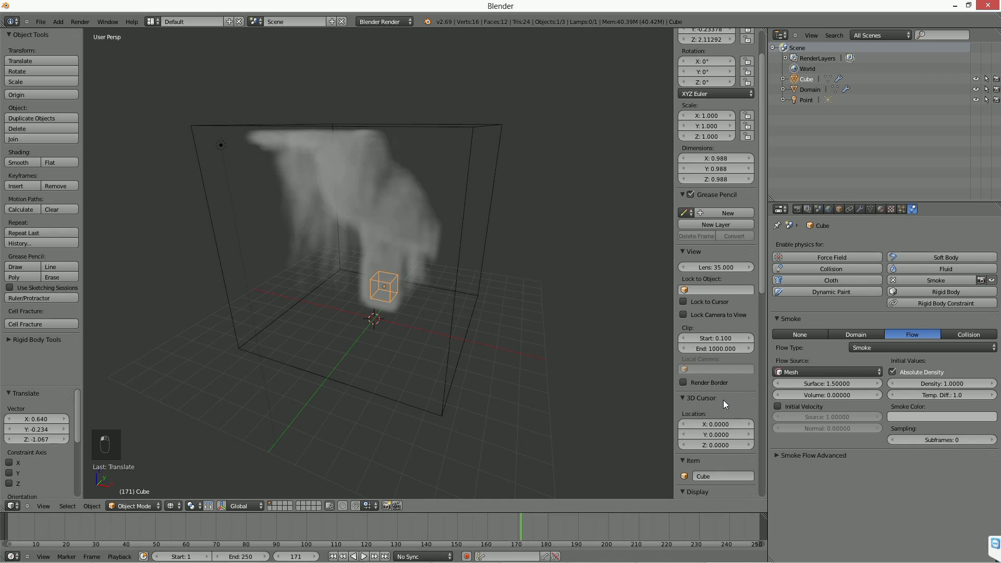
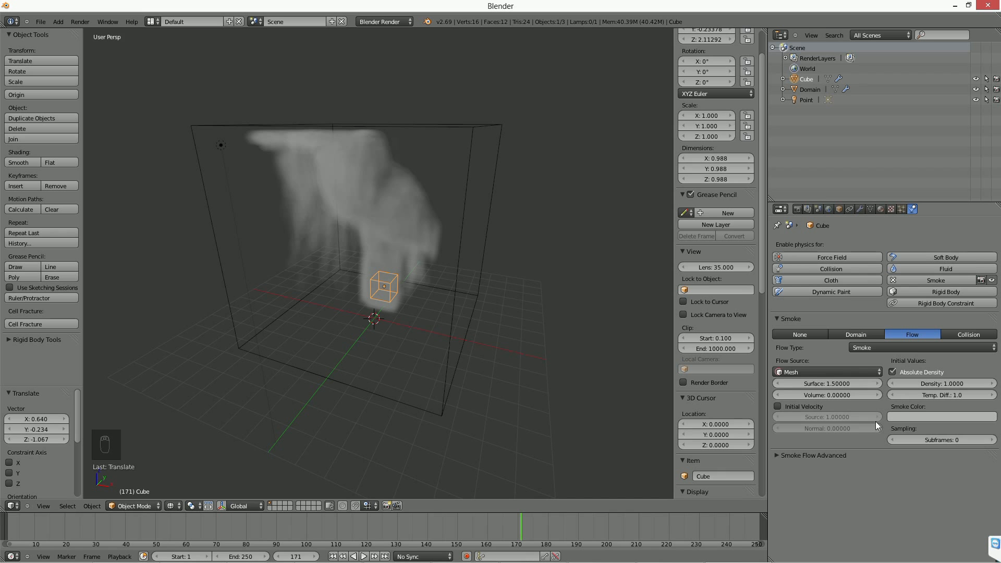
Enable initial velocity for the flow cube's smoke and replay the simulation from the first frame.
click(818, 408)
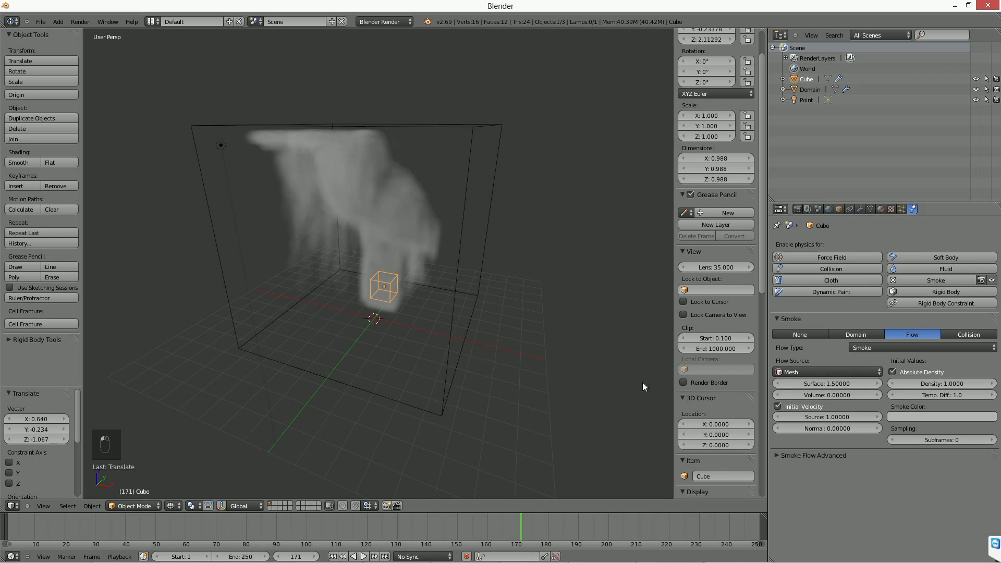
click(333, 556)
click(363, 556)
Move the flow cube by about -1.168 in X, -0.296 in Y and 0.431 in Z while the simulation plays.
key(g)
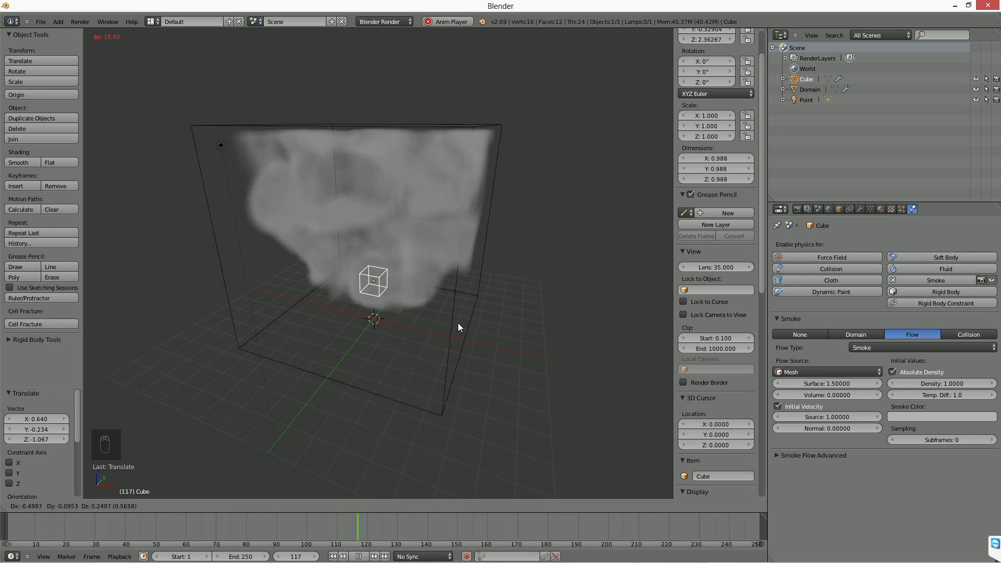
click(448, 320)
key(alt+a)
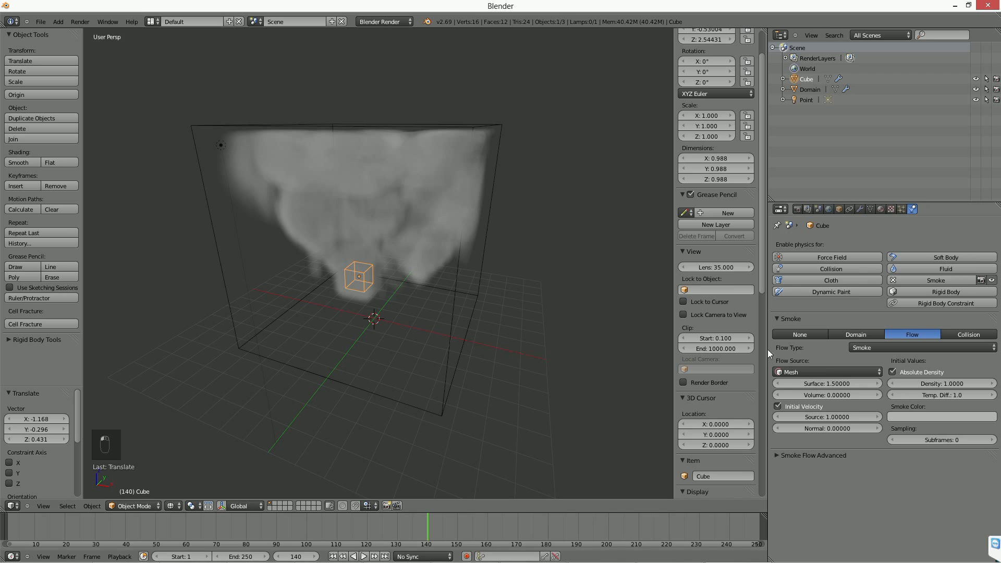
Resume playback, rotate the flow cube freely, and scale it up by about 1.864.
key(alt+a)
key(r)
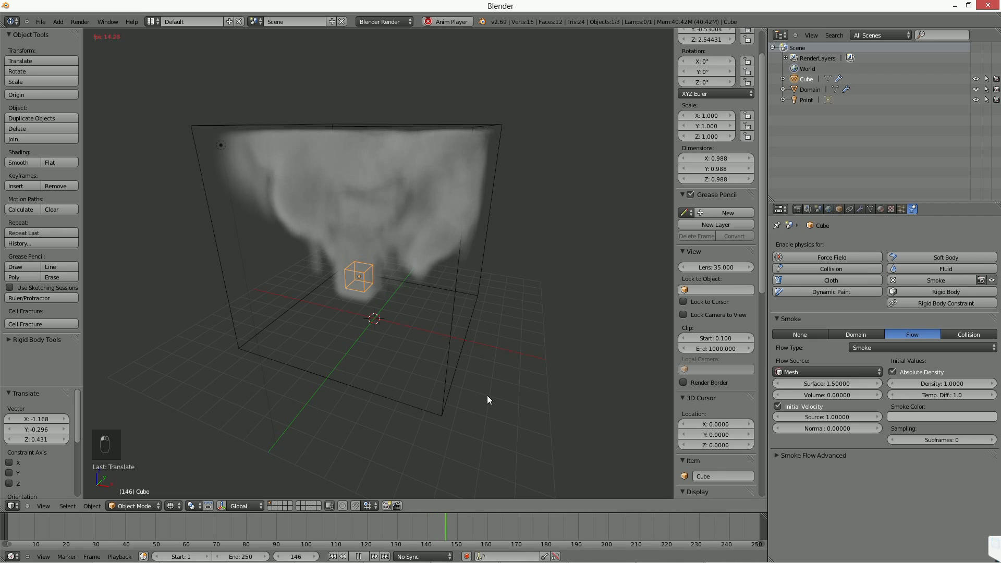
click(457, 255)
key(s)
click(516, 258)
Rotate the flow cube about 50.5° in the current view, then restart the simulation and stop it after a few frames.
key(r)
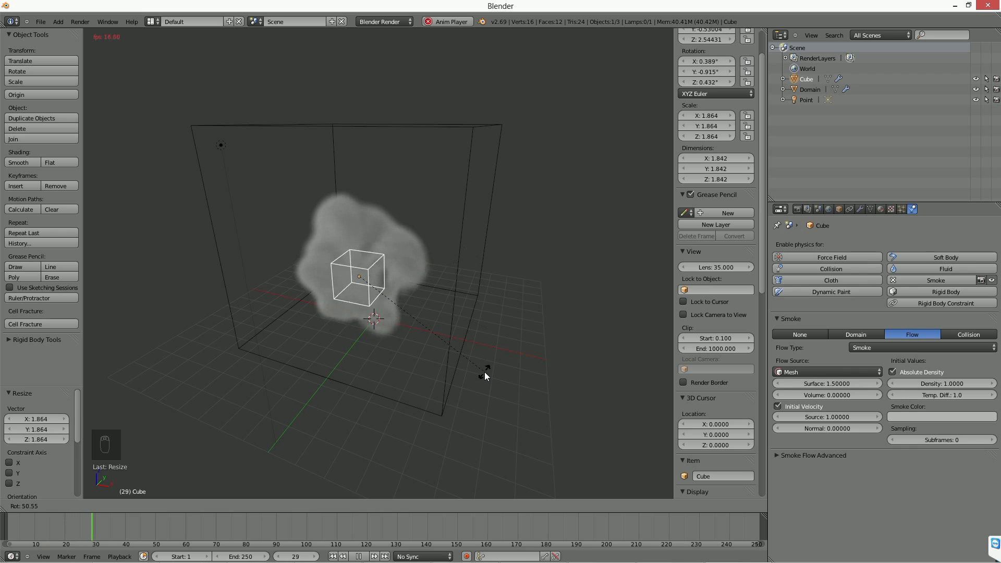
click(474, 385)
click(333, 556)
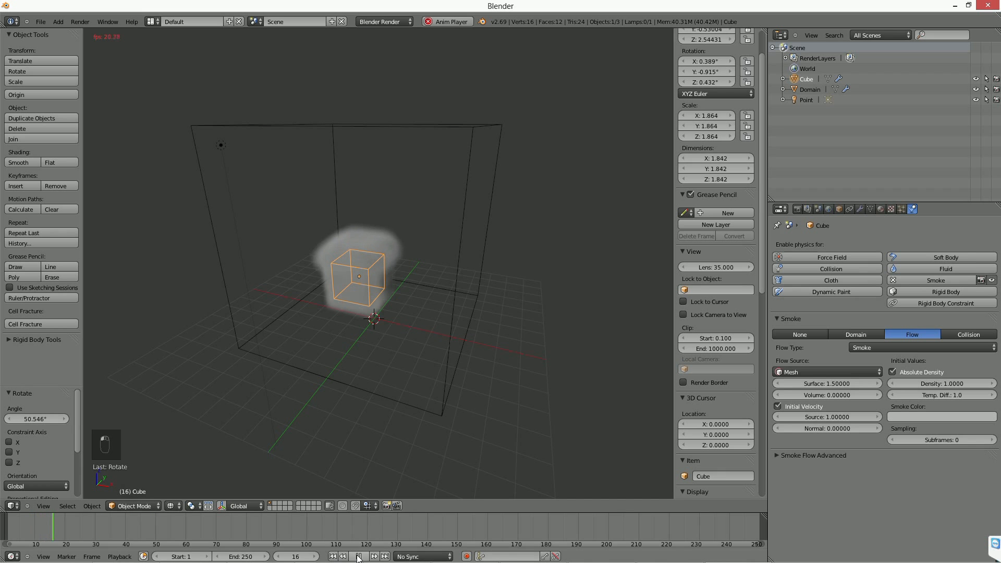
click(358, 556)
middle_drag(387, 286, 387, 295)
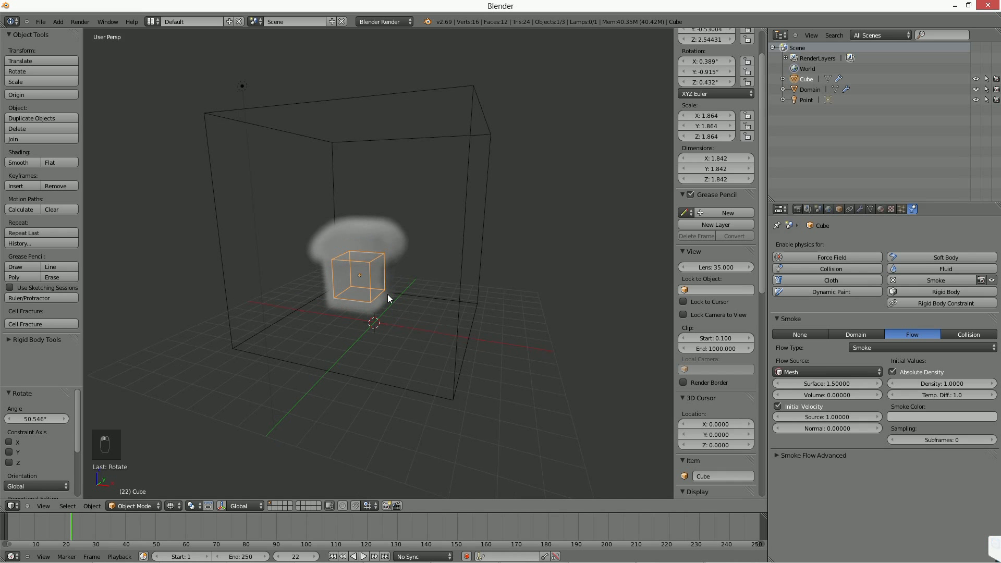
Raise the flow cube along the Z axis to a height of about 7.861 near the top of the domain.
click(900, 209)
key(g)
key(z)
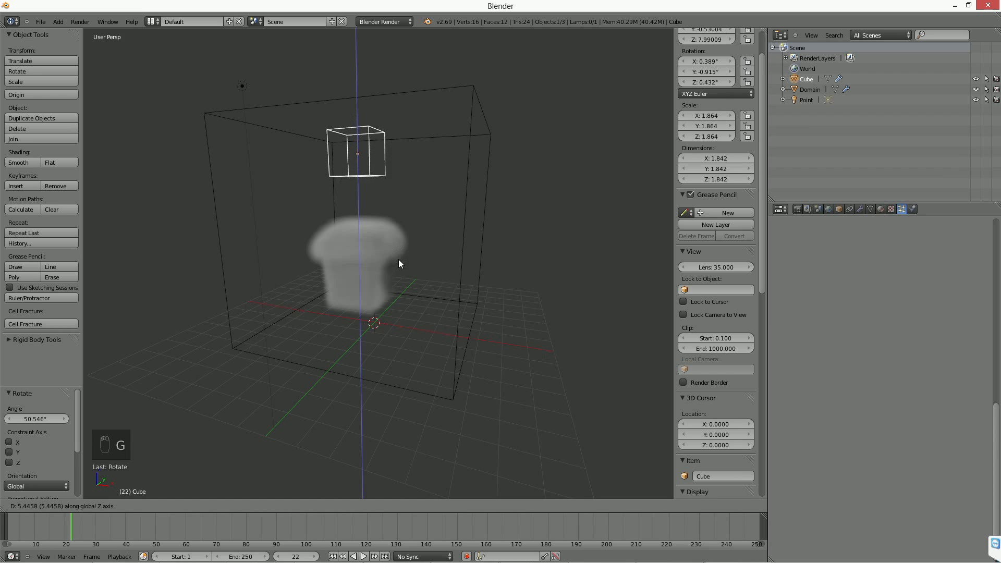
click(398, 258)
Add a particle system to the flow cube and play the animation briefly.
click(983, 243)
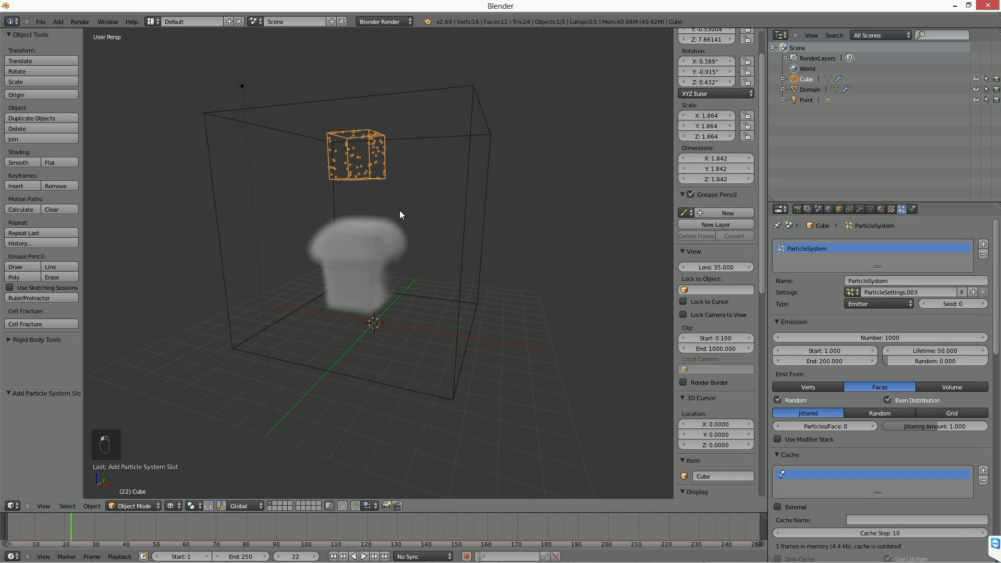
key(alt+a)
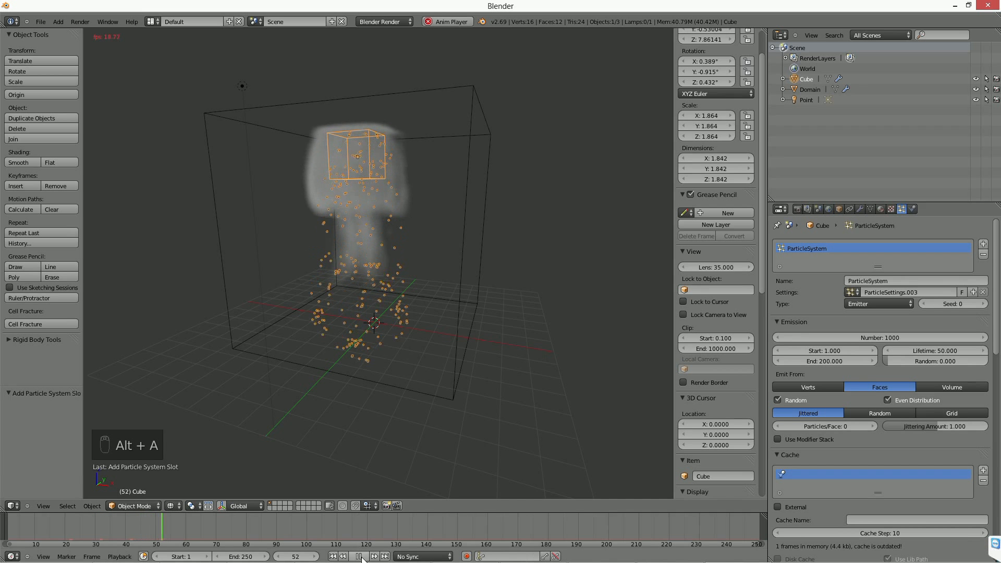
click(360, 557)
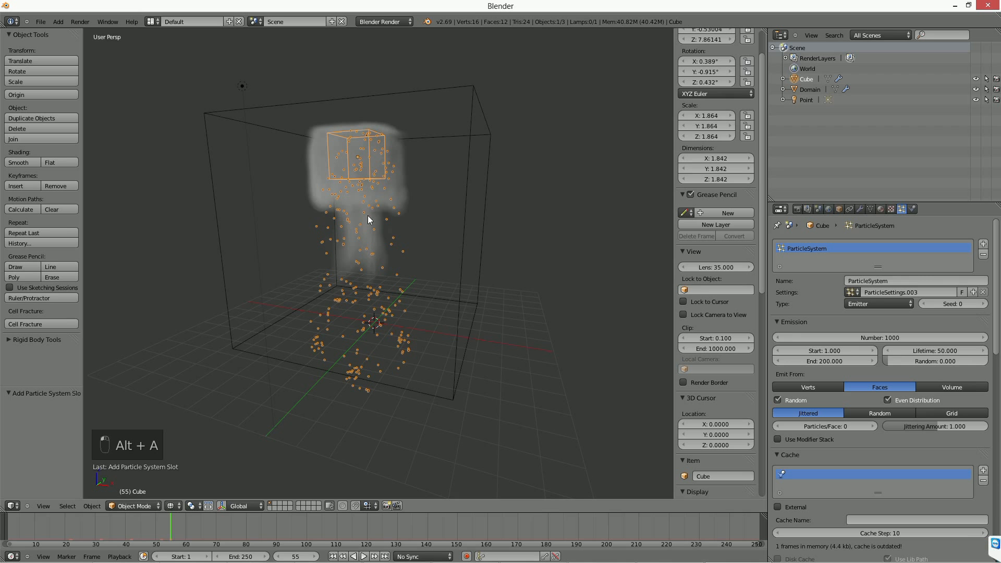
Set the cube's smoke flow source to Particle System and assign ParticleSystem as the emitter.
click(912, 208)
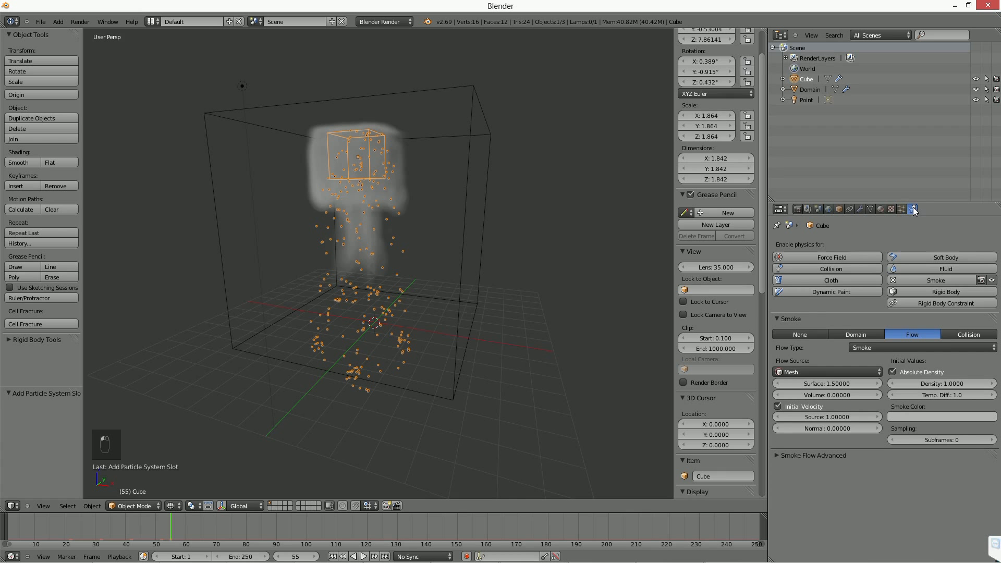
click(816, 370)
click(802, 364)
click(805, 394)
click(807, 410)
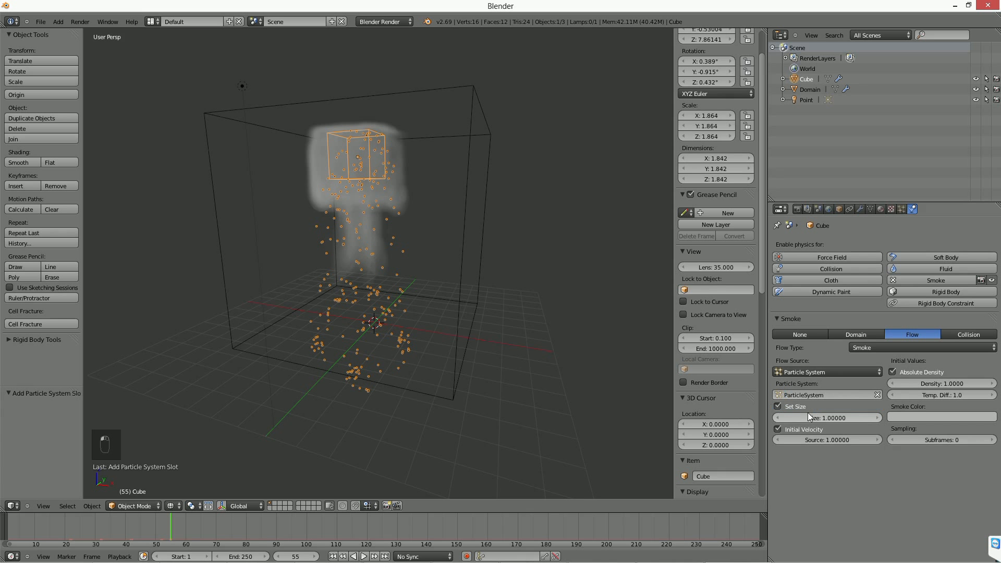
Replay the simulation from the first frame and inspect the smoke emitted by the particles.
click(332, 556)
click(363, 556)
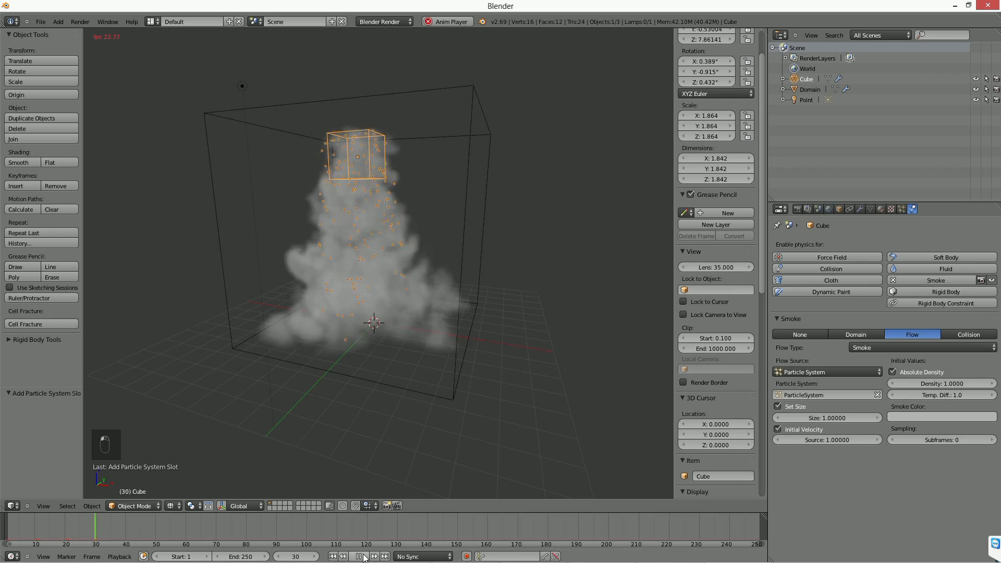
click(359, 556)
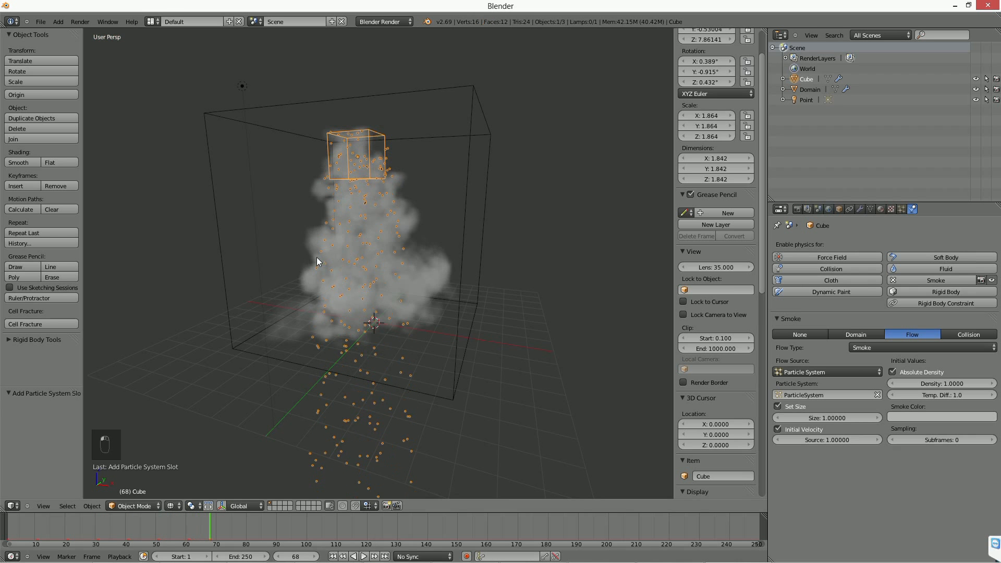
middle_drag(317, 257, 333, 261)
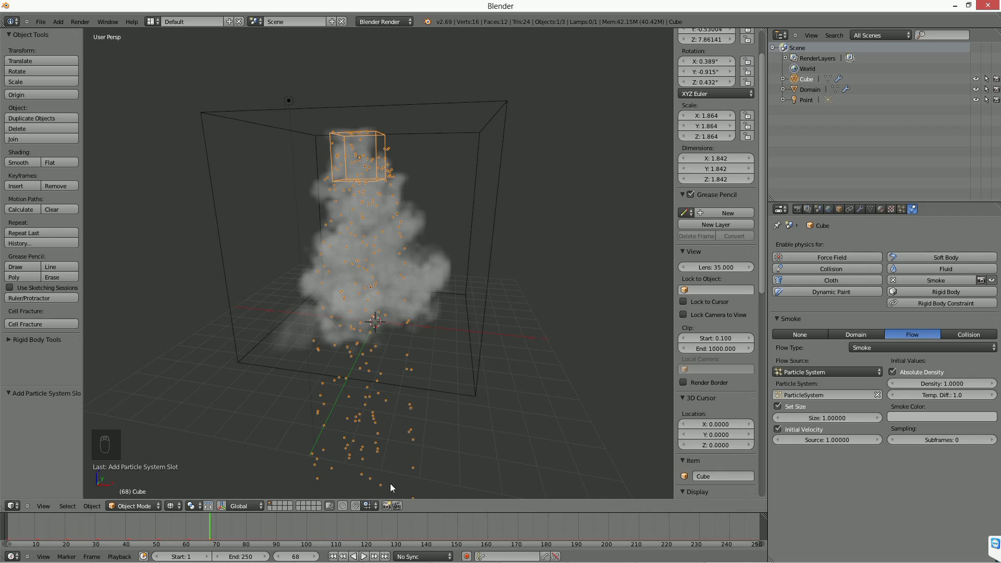
Change the cube's flow type to Fire and replay the simulation from the first frame.
click(896, 347)
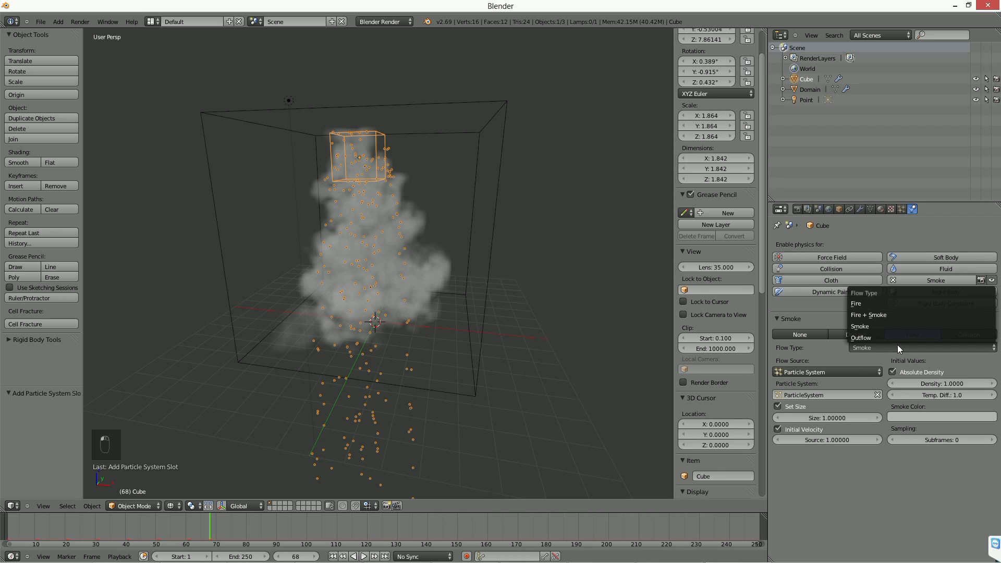
click(892, 302)
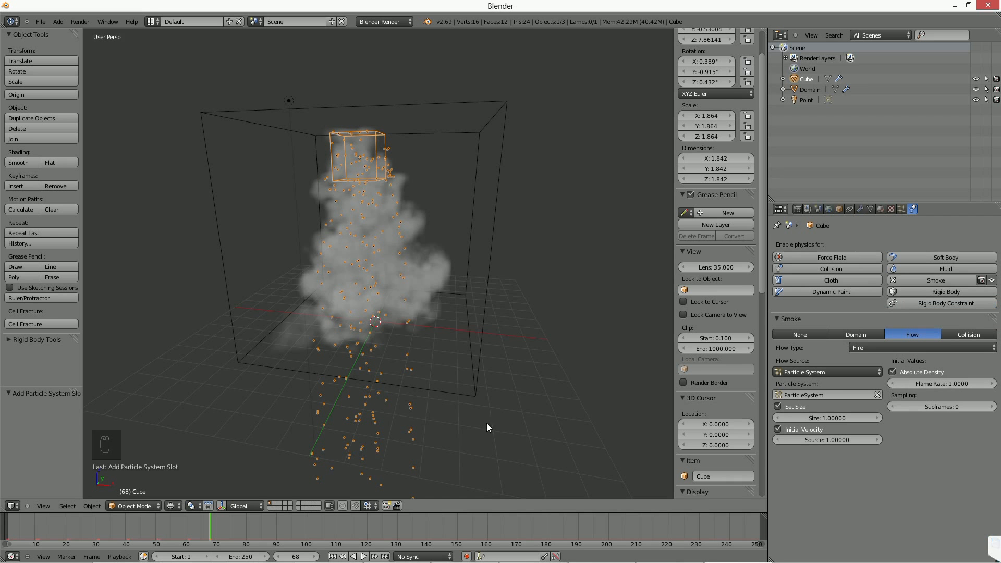
click(334, 557)
click(364, 557)
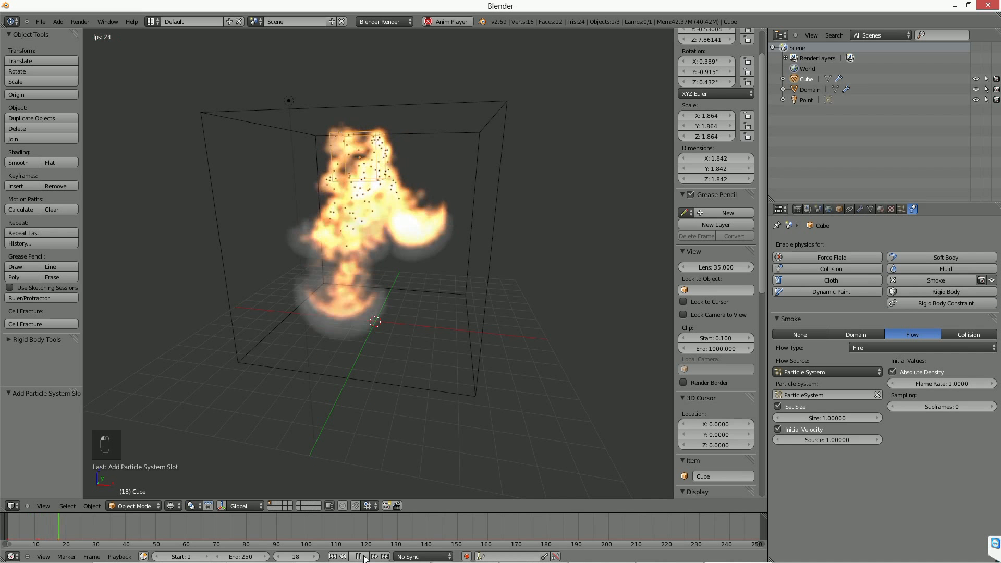
click(359, 556)
middle_drag(365, 313, 390, 286)
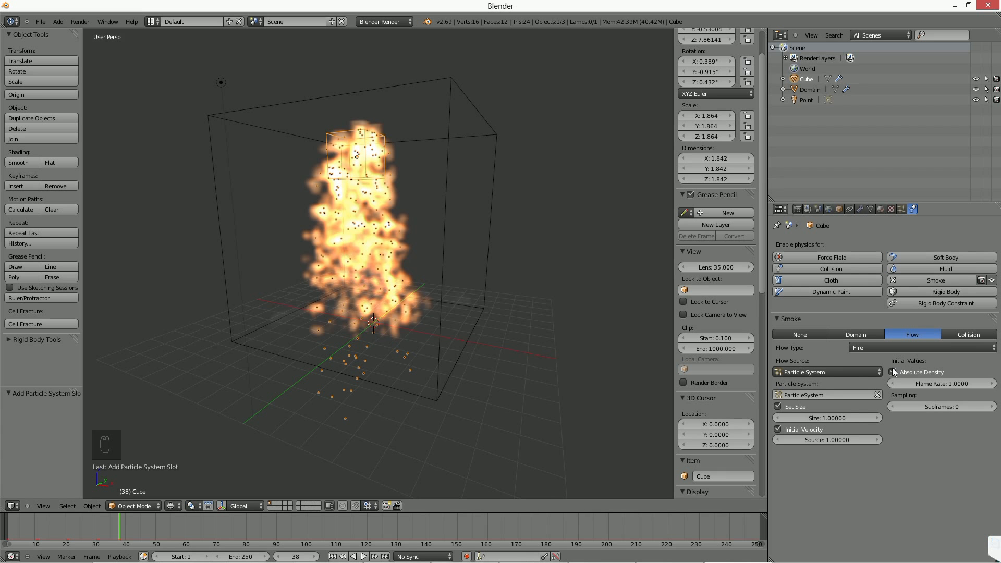
Keep Particle System as the flow source and set the flow type back to Smoke.
click(841, 373)
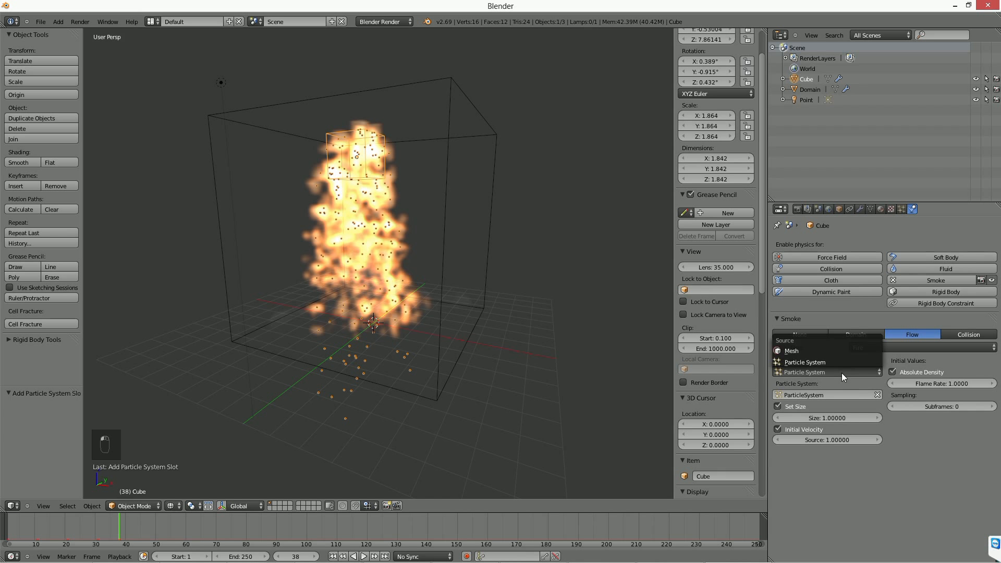
click(810, 360)
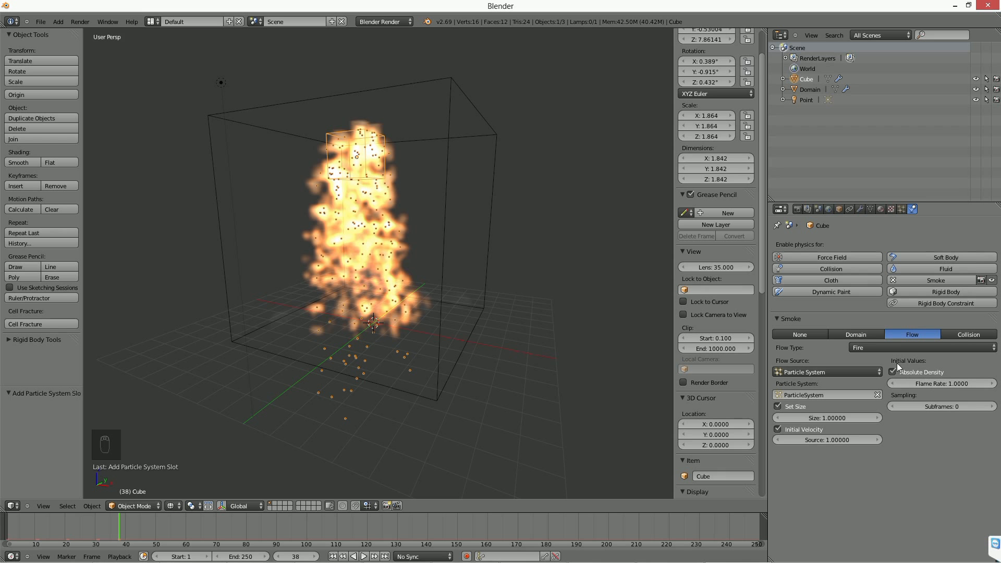
click(894, 347)
click(882, 327)
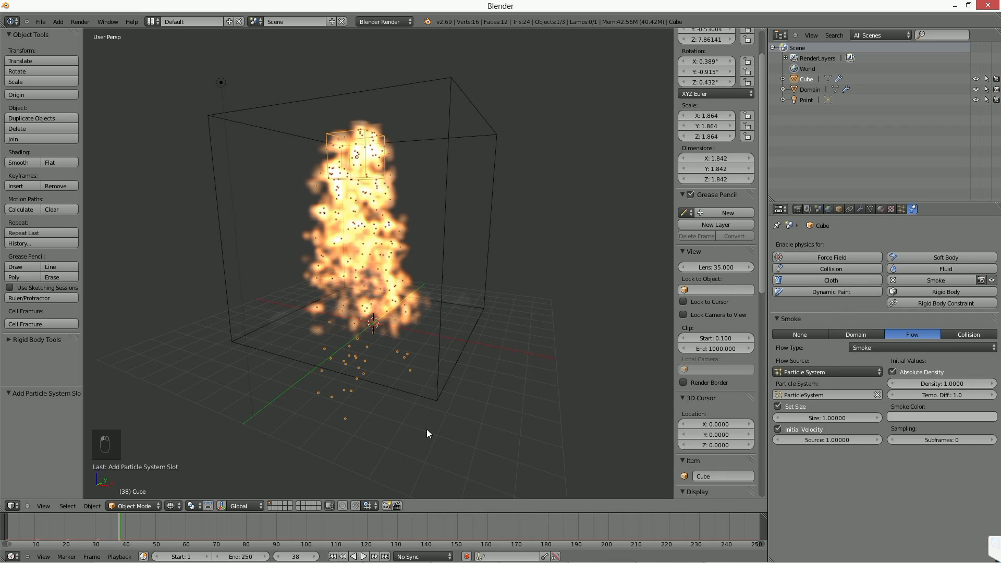
Set the particle smoke size to 0.25 and replay the simulation from the first frame.
click(824, 419)
text(0.25)
key(Return)
click(332, 556)
click(364, 557)
click(365, 556)
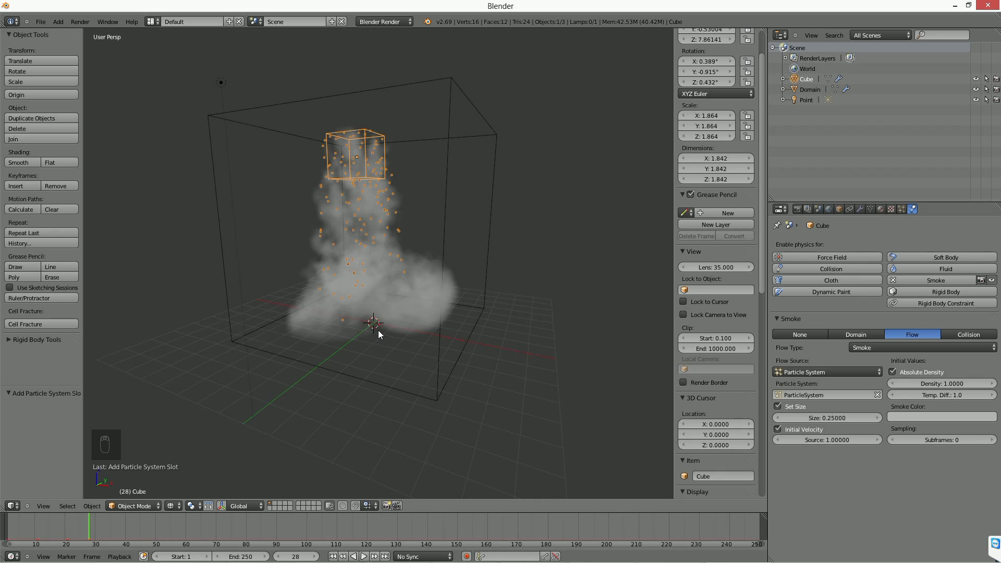
Set the initial velocity source to 0.5, replay the simulation from the start, and inspect the smoke.
click(825, 440)
text(0.5)
key(Return)
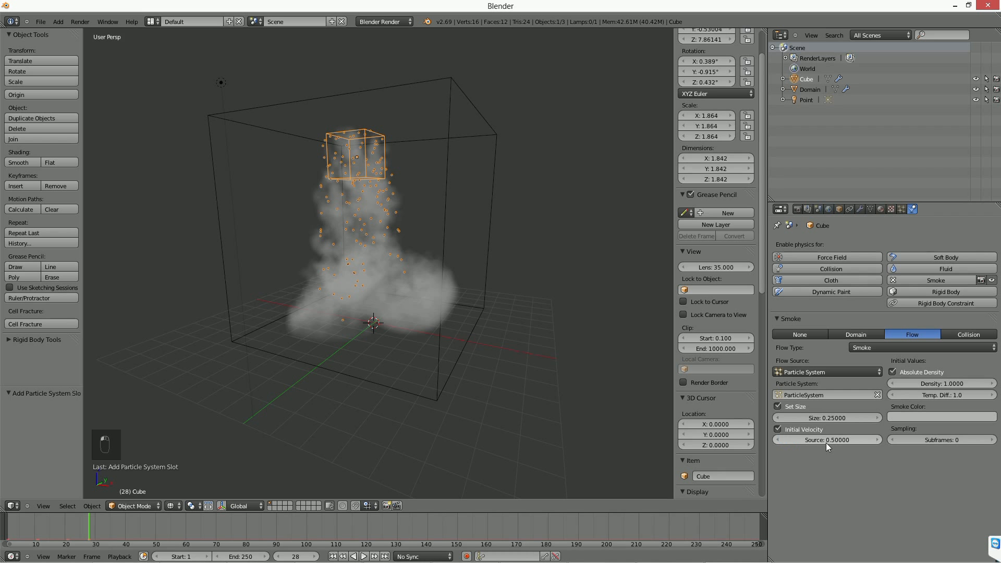
click(332, 556)
click(364, 556)
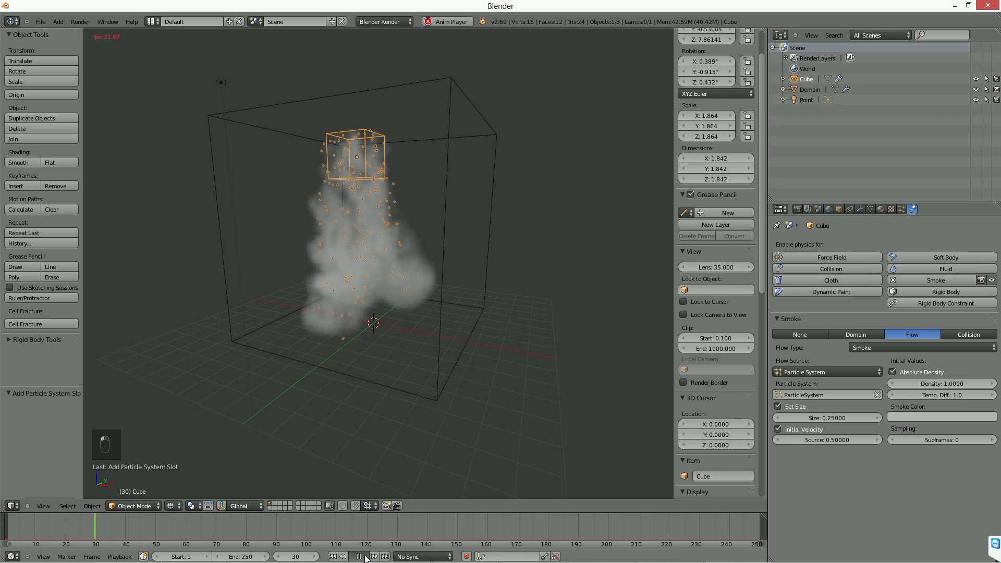
click(364, 556)
middle_drag(368, 285, 375, 176)
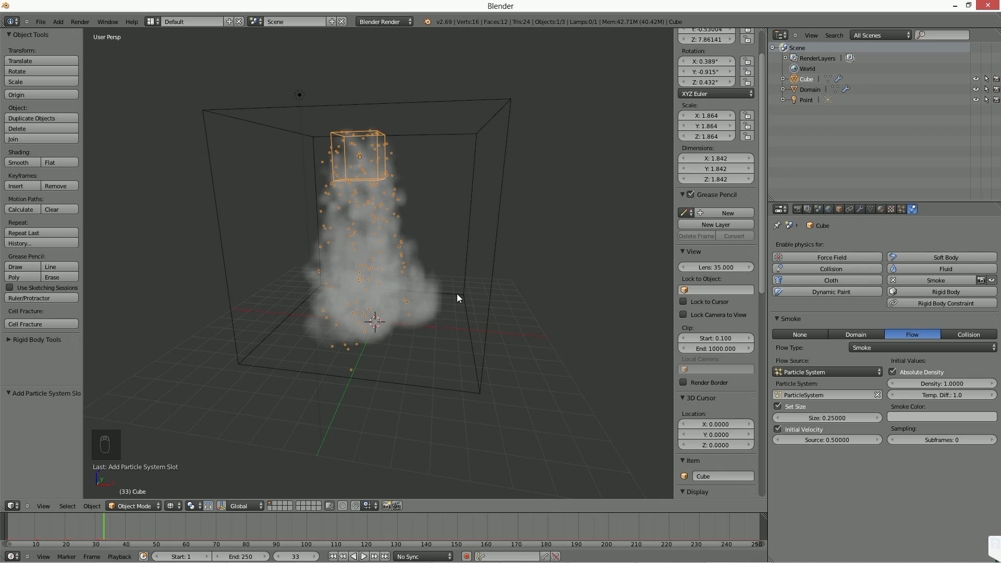
middle_drag(457, 292, 438, 290)
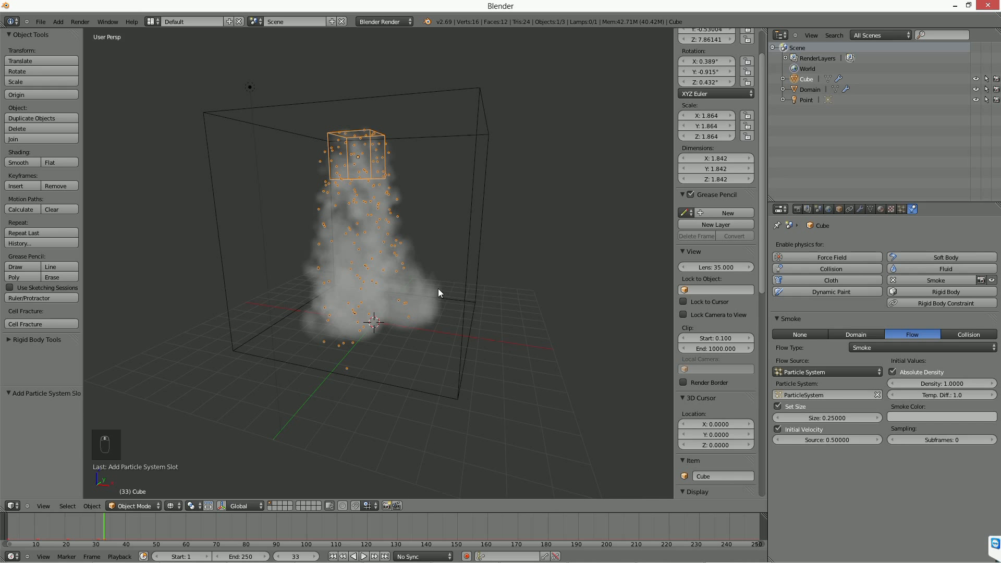
Add an icosphere and move it about 9.325 units along X, outside the domain.
click(901, 208)
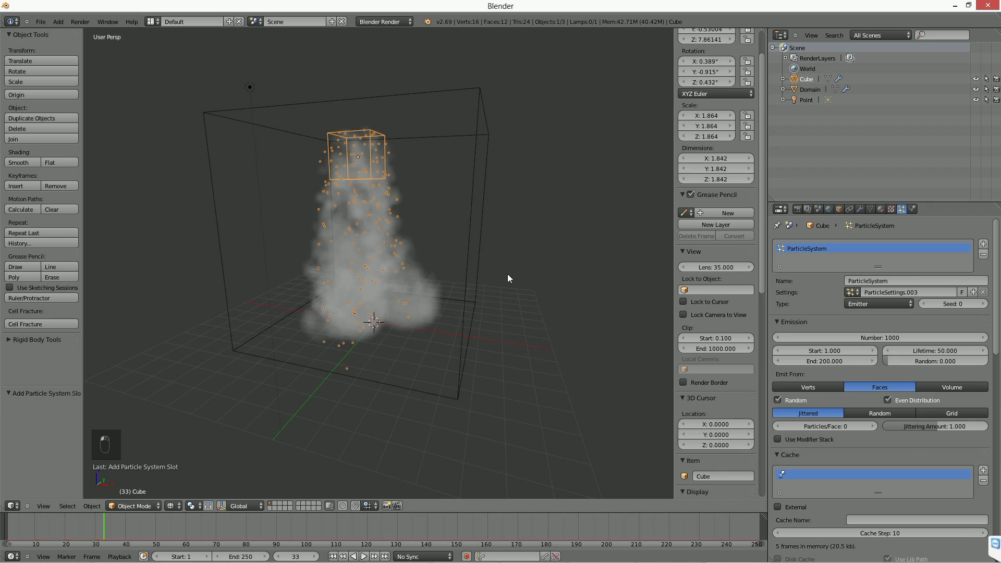
key(shift+a)
mouse_move(492, 160)
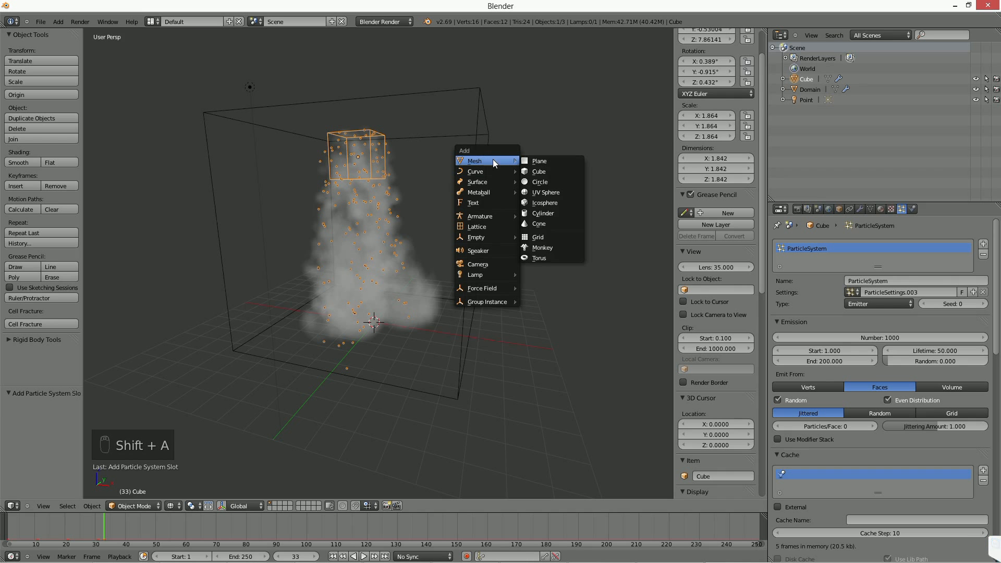
click(559, 202)
scroll(457, 326, down, 2)
key(g)
click(564, 333)
Scale the icosphere down to about 1.125 units across and apply its scale.
key(s)
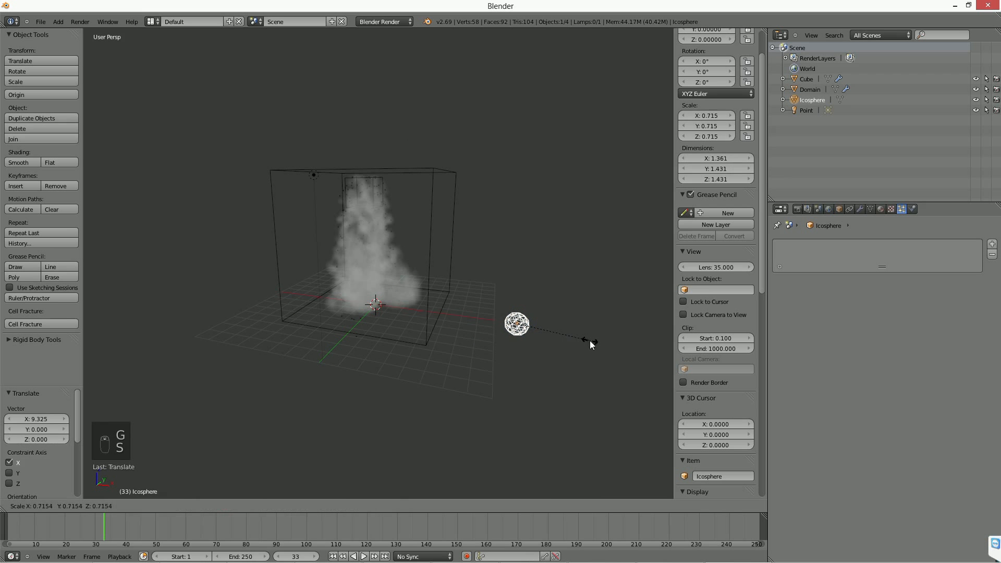
click(571, 342)
key(ctrl+a)
click(562, 341)
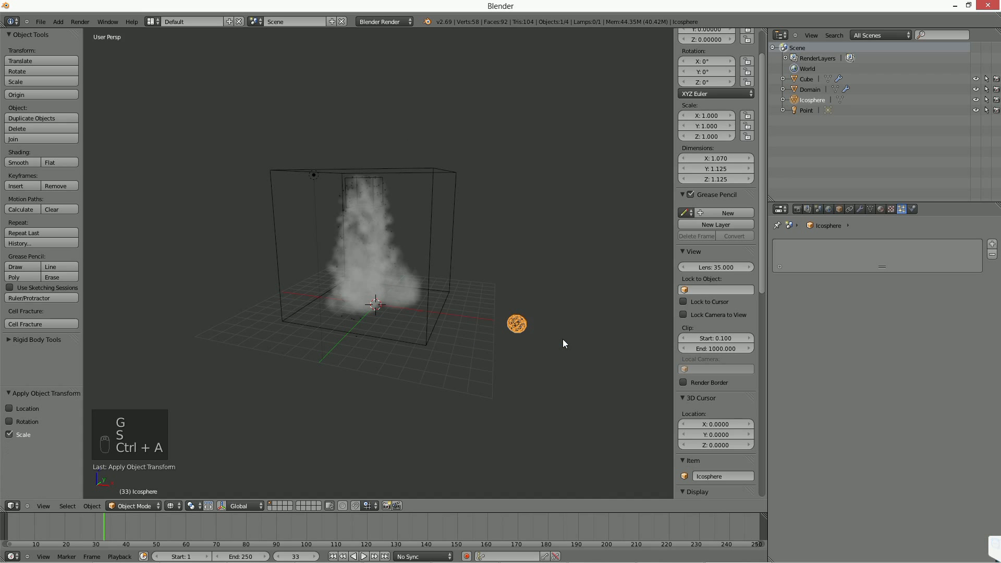
Set the flow cube's particle system to render as an object, with the icosphere as its dupli object.
scroll(562, 338, up, 2)
right_click(449, 291)
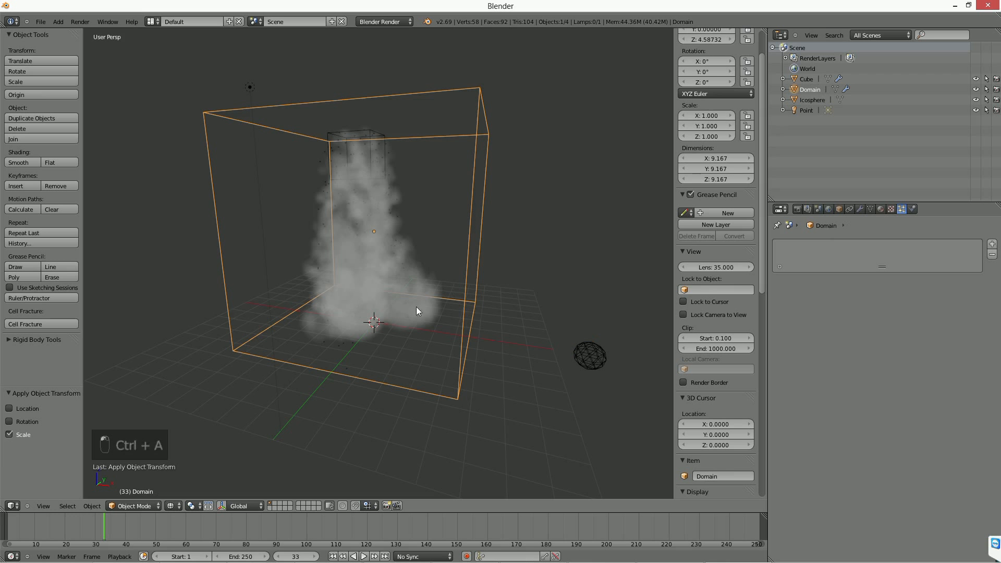
right_click(364, 157)
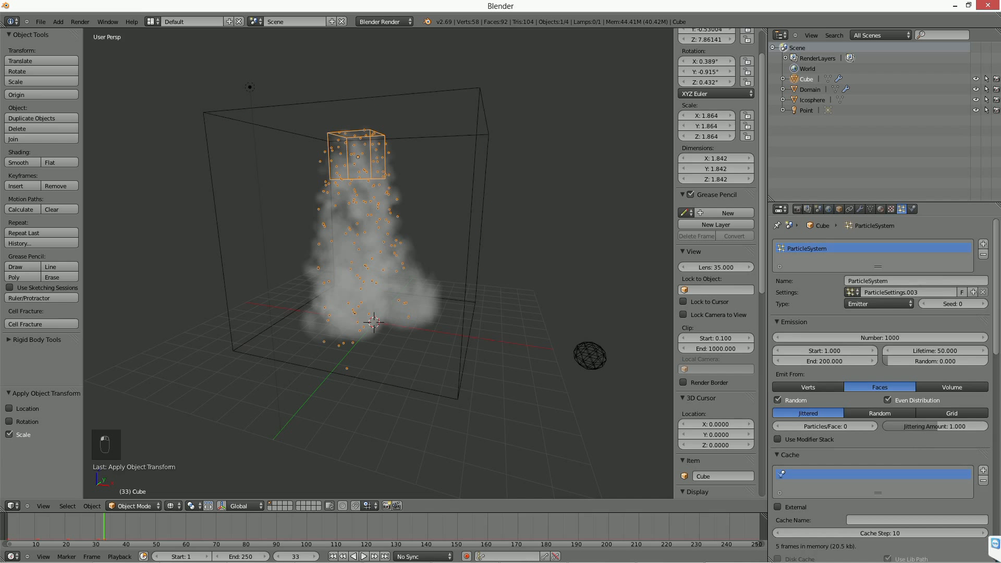
scroll(918, 298, down, 2)
scroll(917, 507, down, 2)
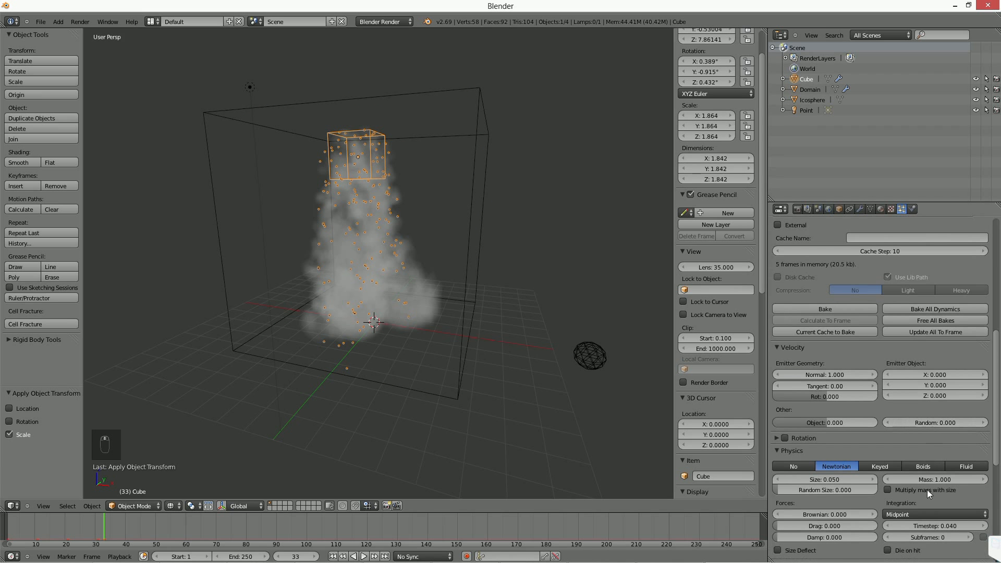
scroll(914, 317, down, 10)
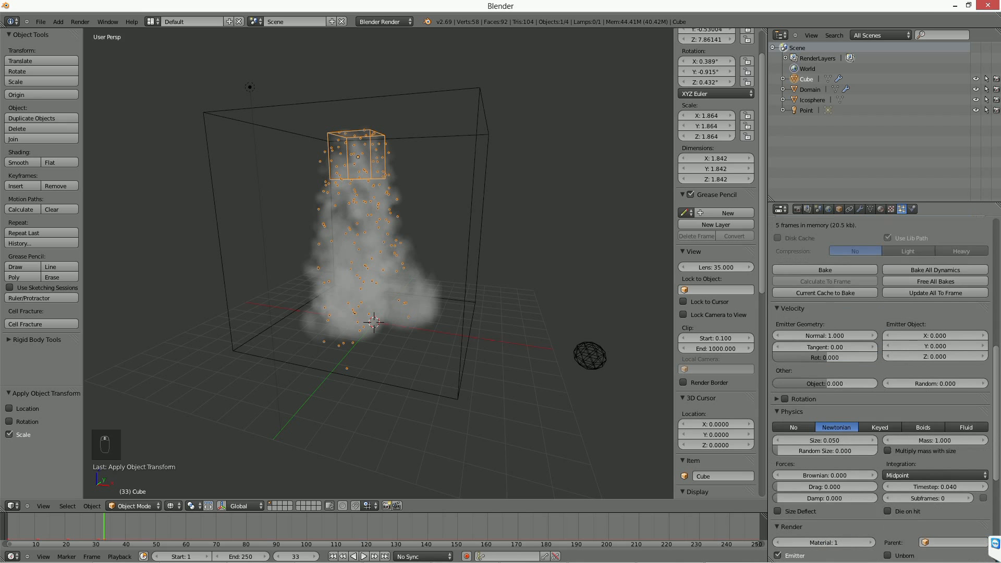
click(909, 388)
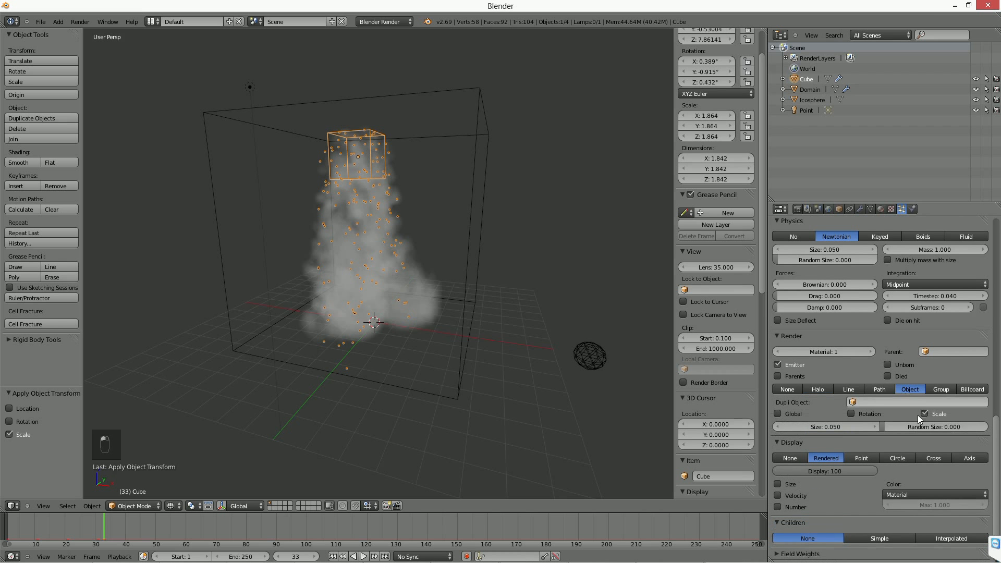
click(917, 403)
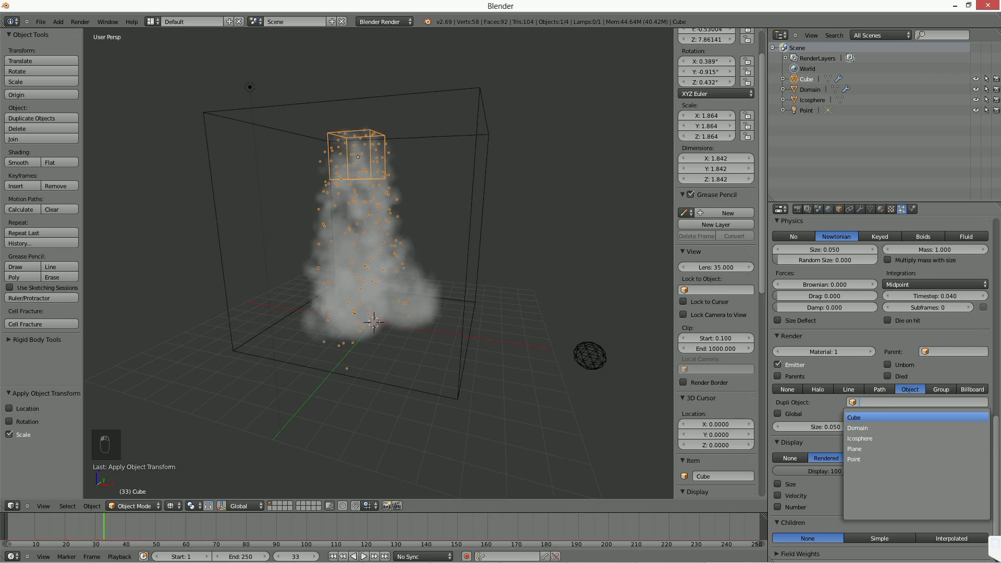
click(876, 439)
Switch the cube's smoke flow source to Mesh, replay the simulation, and return to the first frame.
click(342, 556)
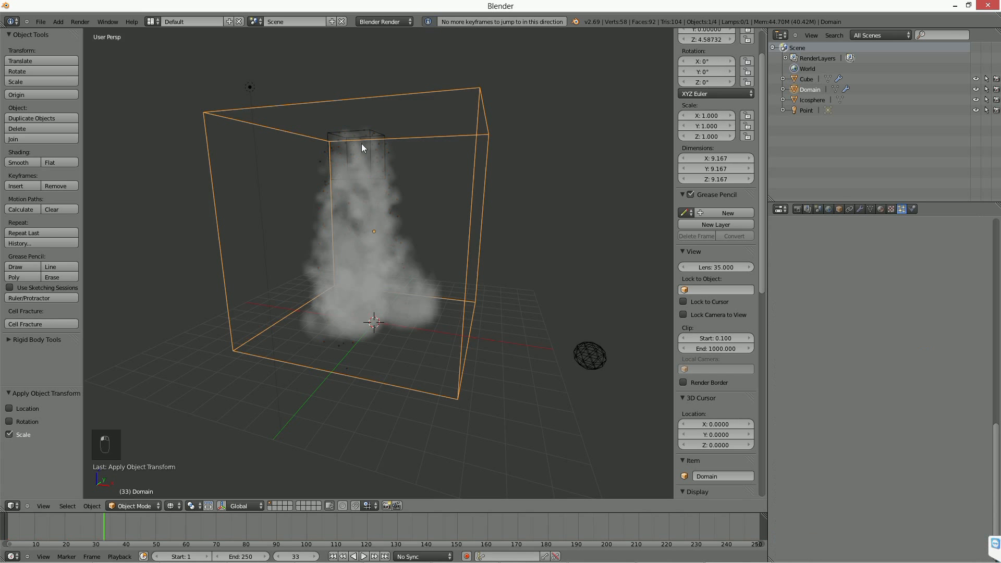
click(913, 210)
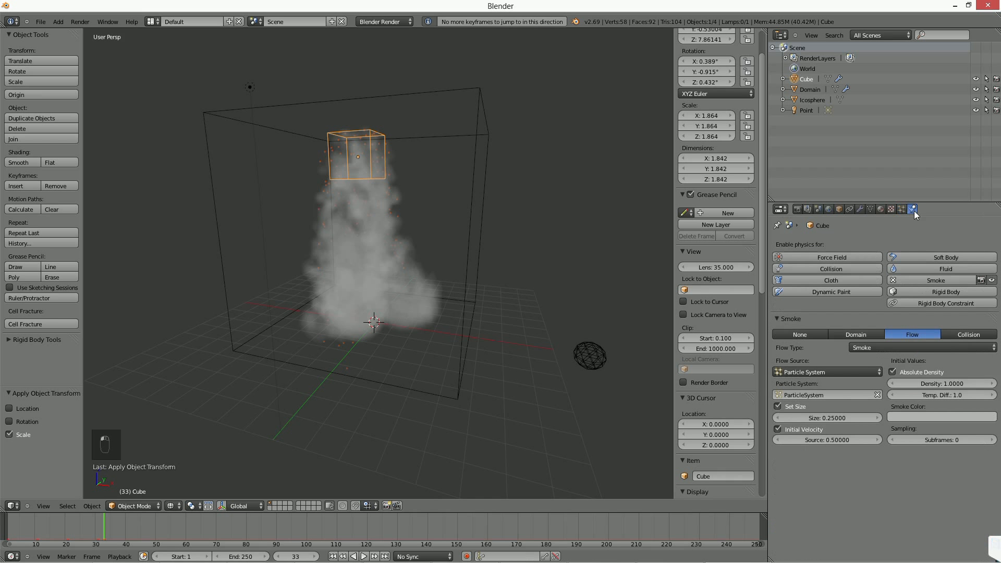
click(812, 373)
click(807, 354)
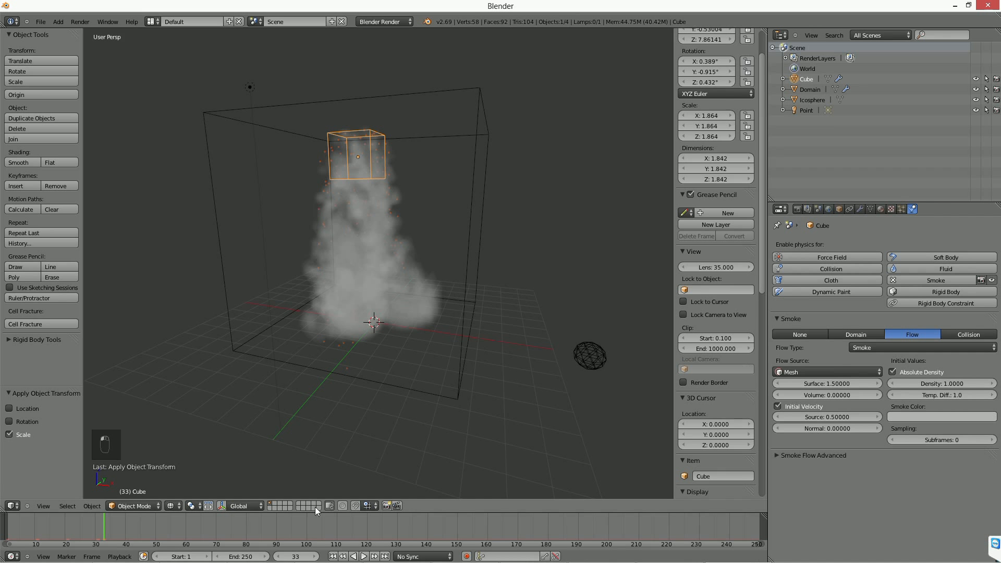
click(334, 557)
click(363, 556)
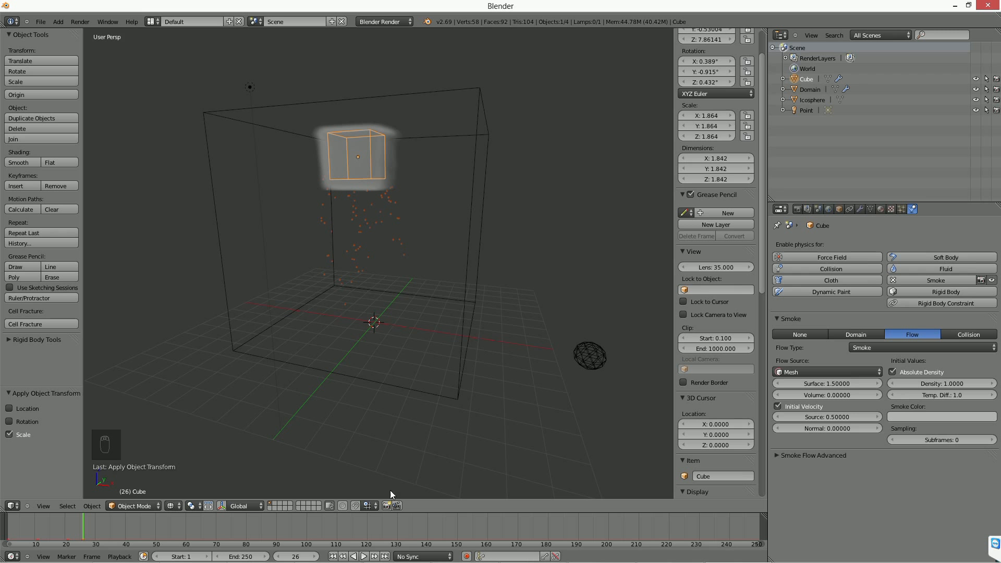
click(363, 556)
click(342, 556)
click(333, 556)
click(359, 556)
click(333, 556)
Set the cube's smoke type to None and remove its smoke physics.
right_click(348, 142)
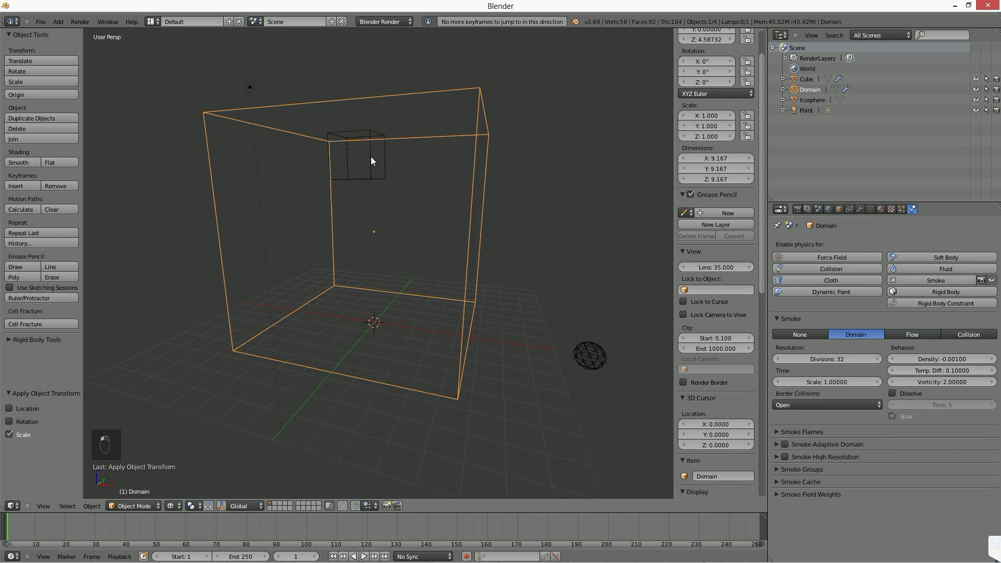
right_click(383, 179)
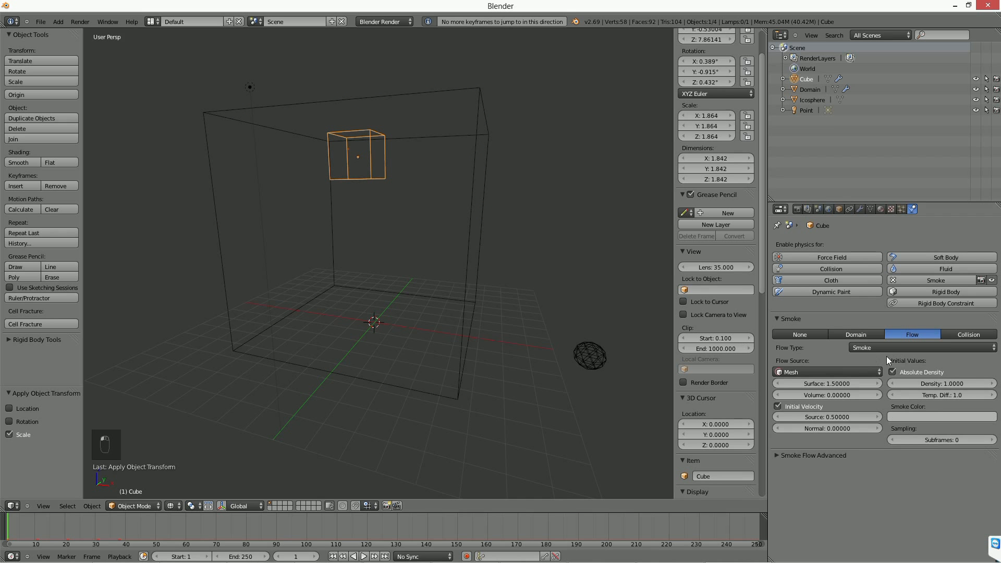
click(796, 334)
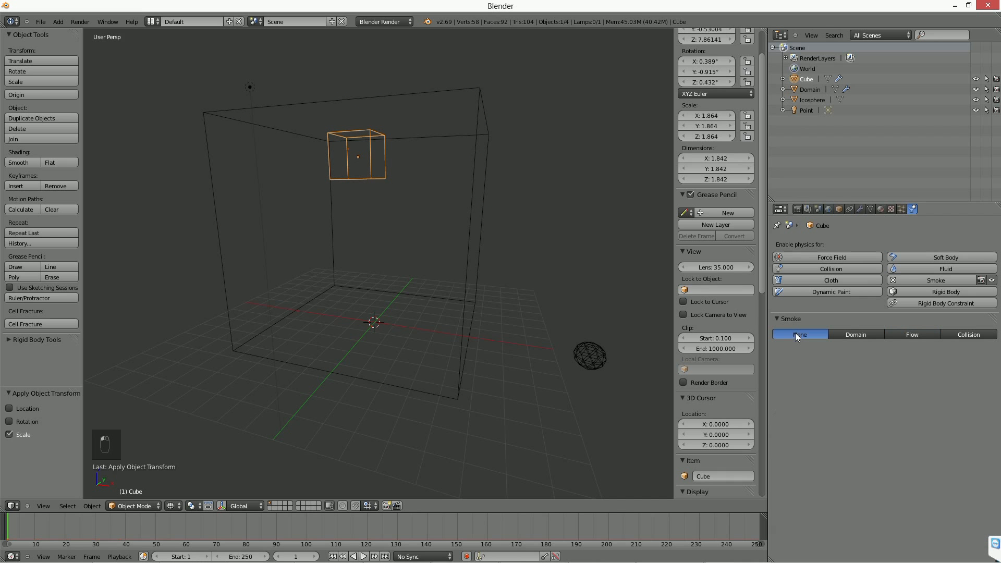
click(928, 280)
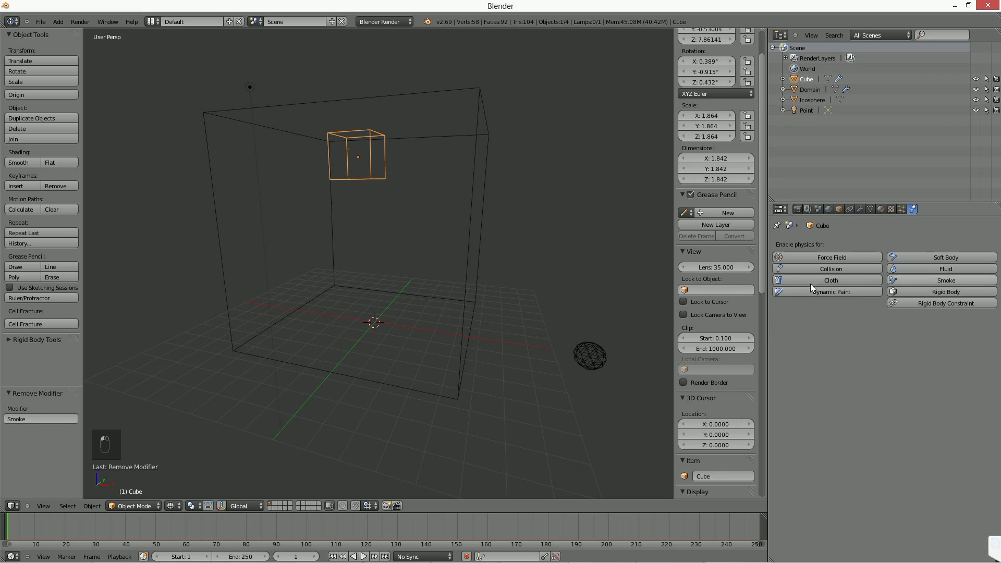
Move the cube out of the domain to beyond the icosphere and scale it down to about 0.797 units across.
scroll(452, 210, down, 2)
key(g)
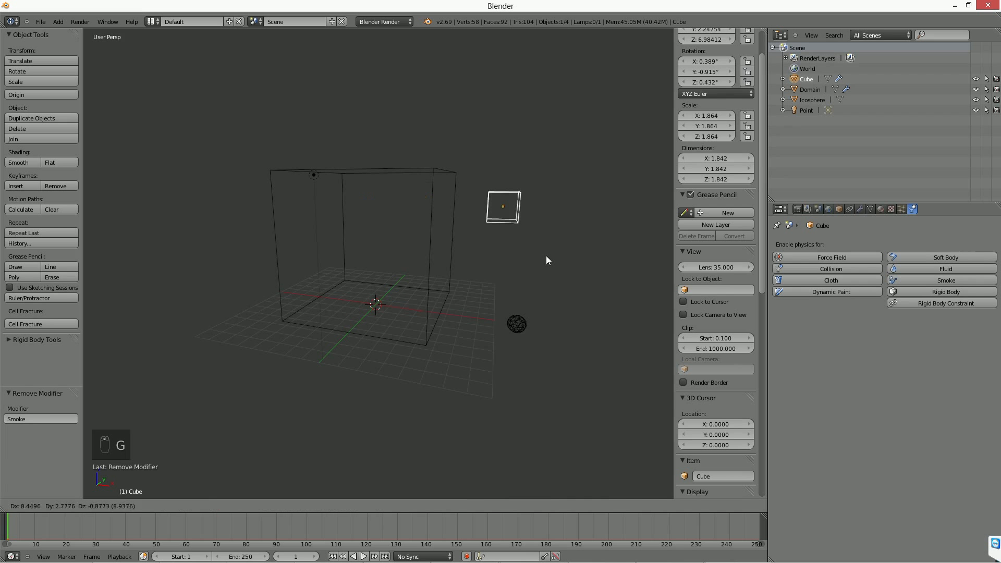
middle_click(551, 255)
click(565, 254)
key(g)
middle_drag(588, 323, 507, 342)
click(603, 369)
key(s)
click(577, 346)
key(g)
click(595, 344)
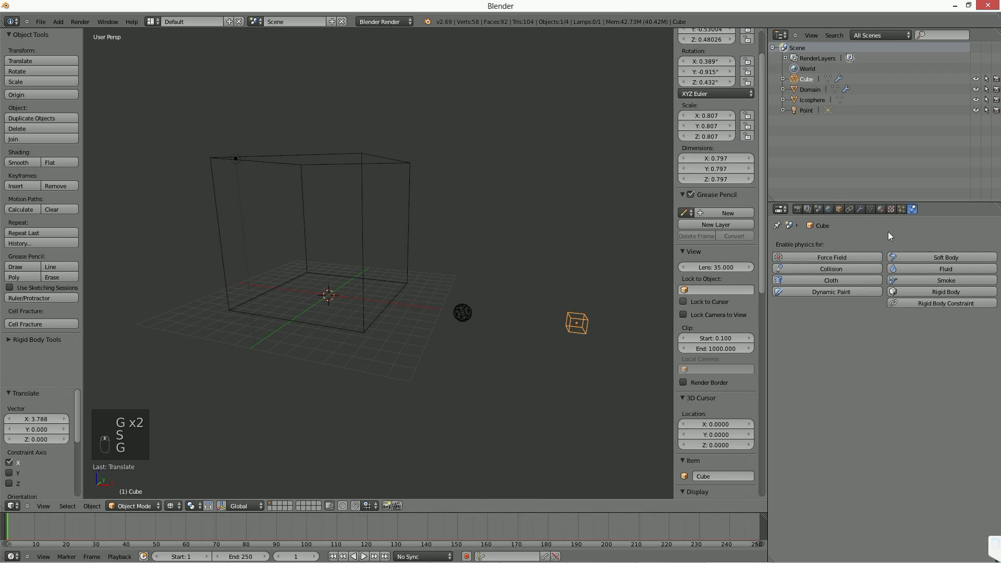
Set the cube's particle random size to 1 and play the particle animation.
click(901, 209)
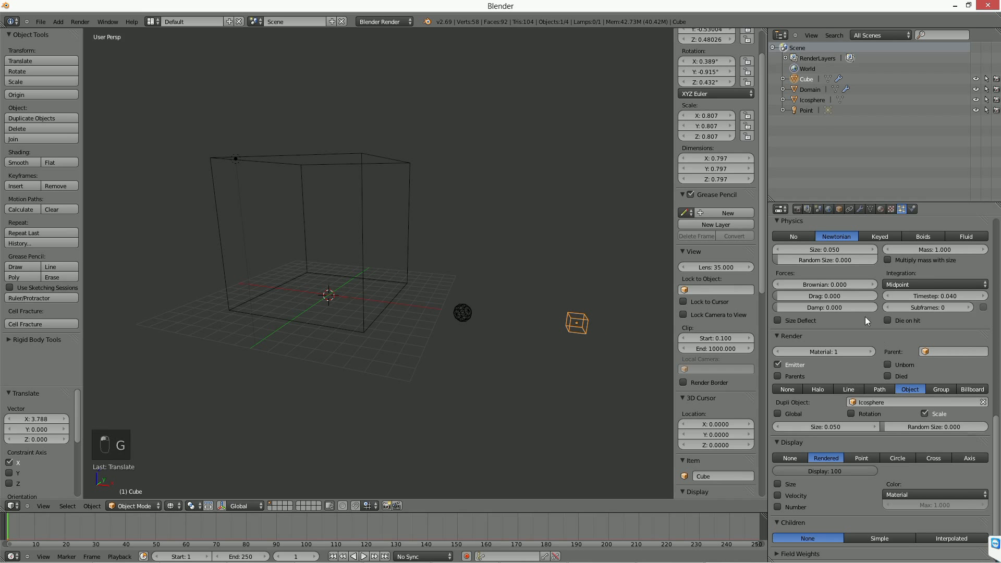
click(933, 427)
key(Return)
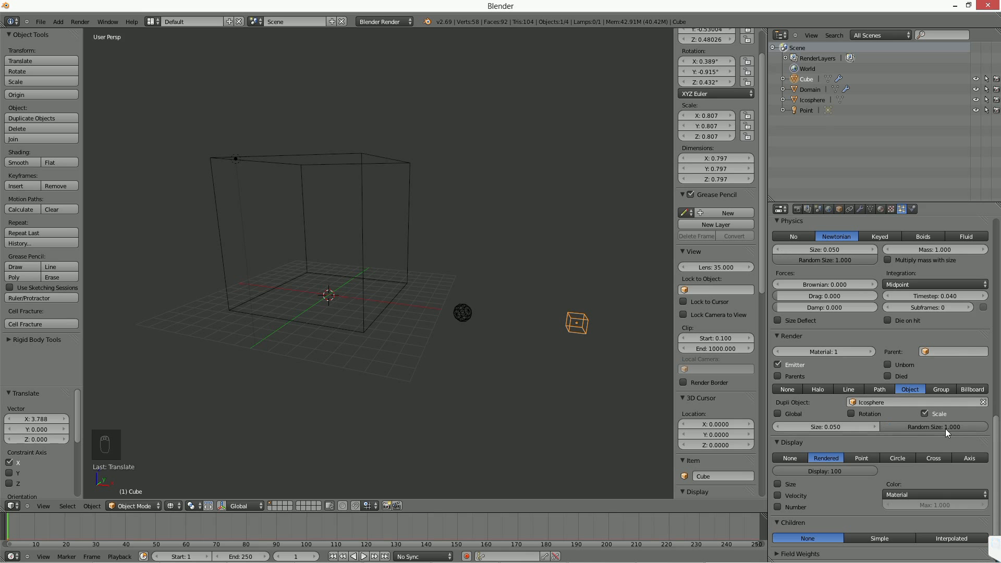
key(KP_Decimal)
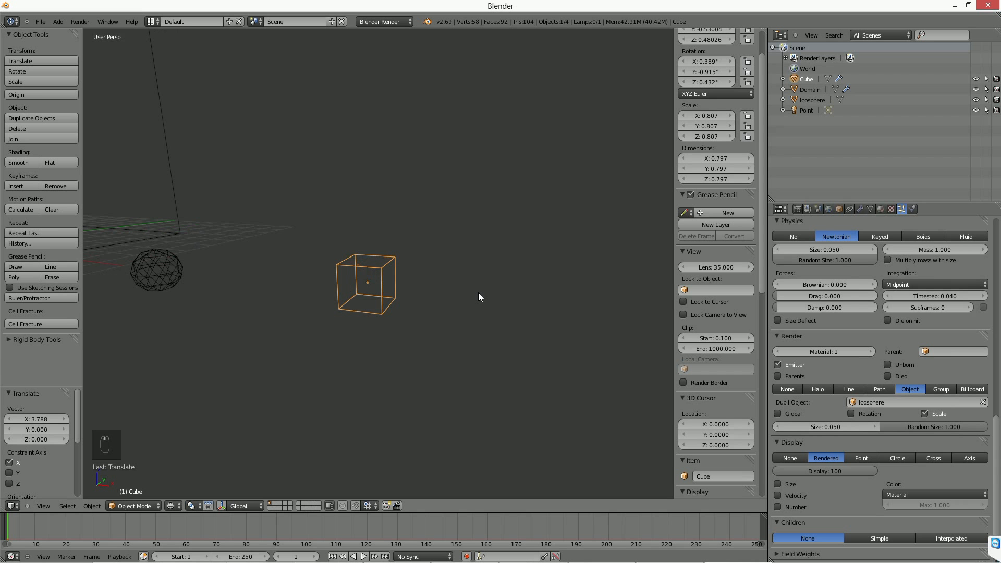
key(alt+a)
click(365, 554)
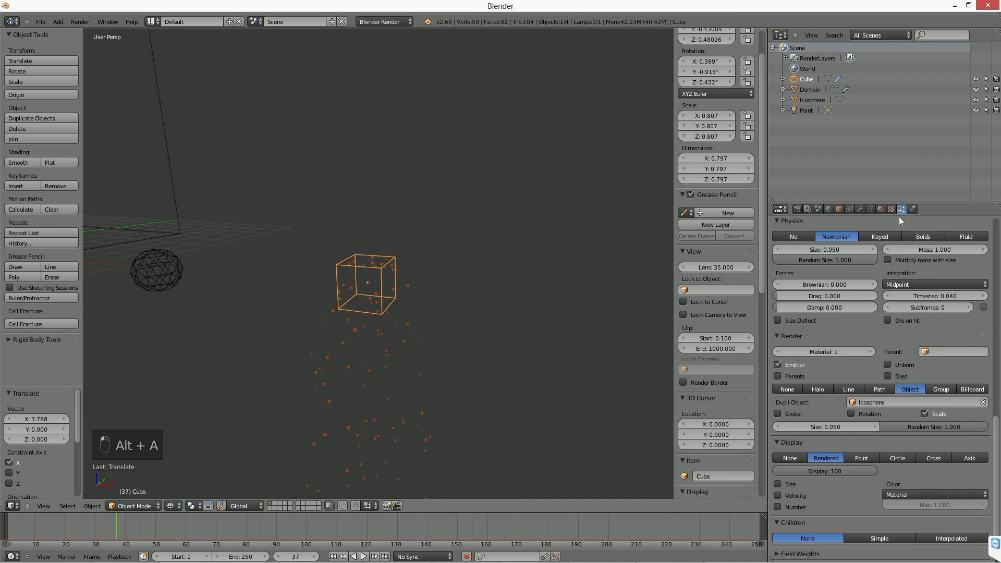
Turn off gravity for the scene and replay the particles from the first frame.
click(829, 208)
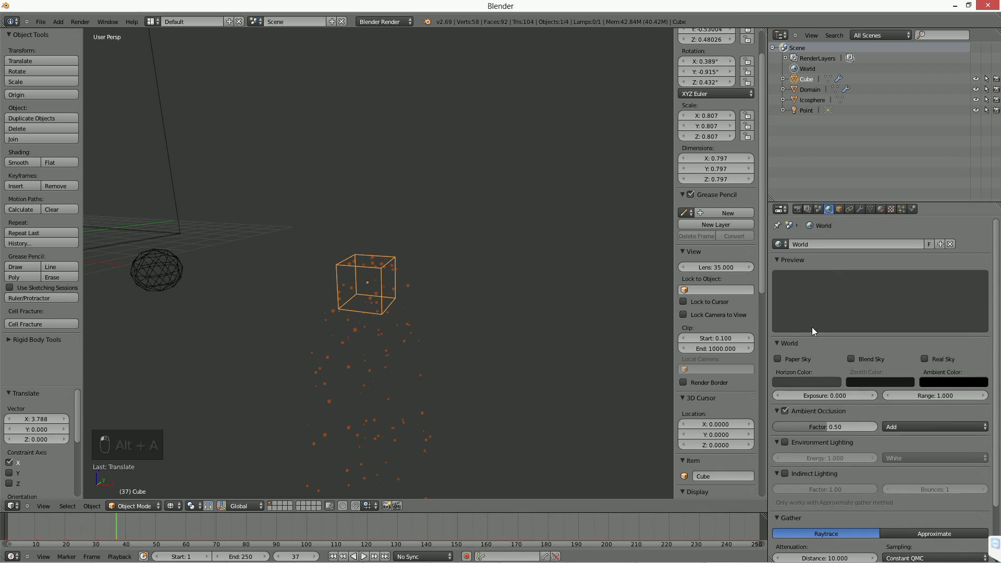
click(817, 208)
click(784, 420)
click(333, 556)
click(365, 556)
click(365, 557)
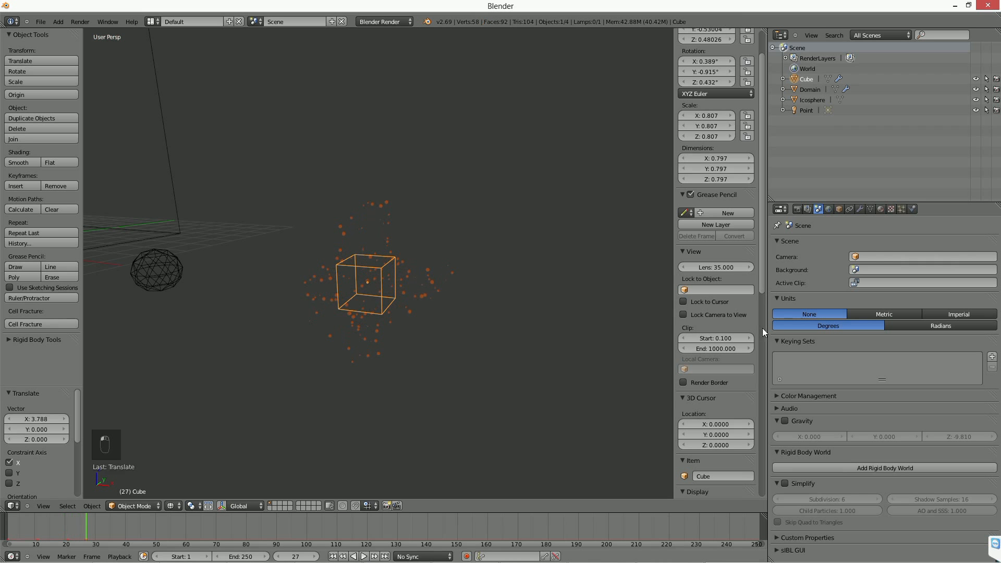
Set the particle system's cache step to 1.
click(901, 208)
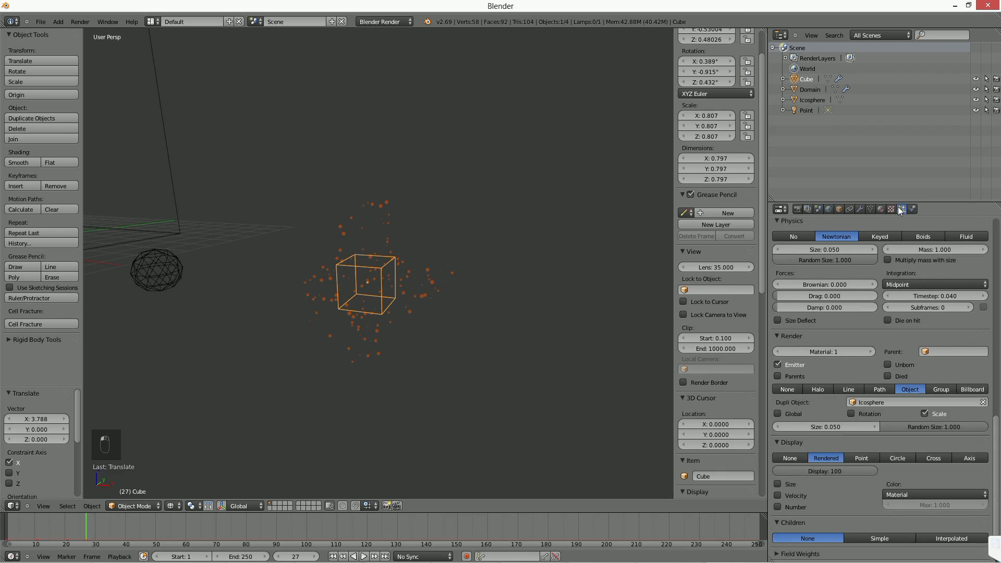
scroll(865, 524, down, 5)
click(883, 281)
text(1)
key(Return)
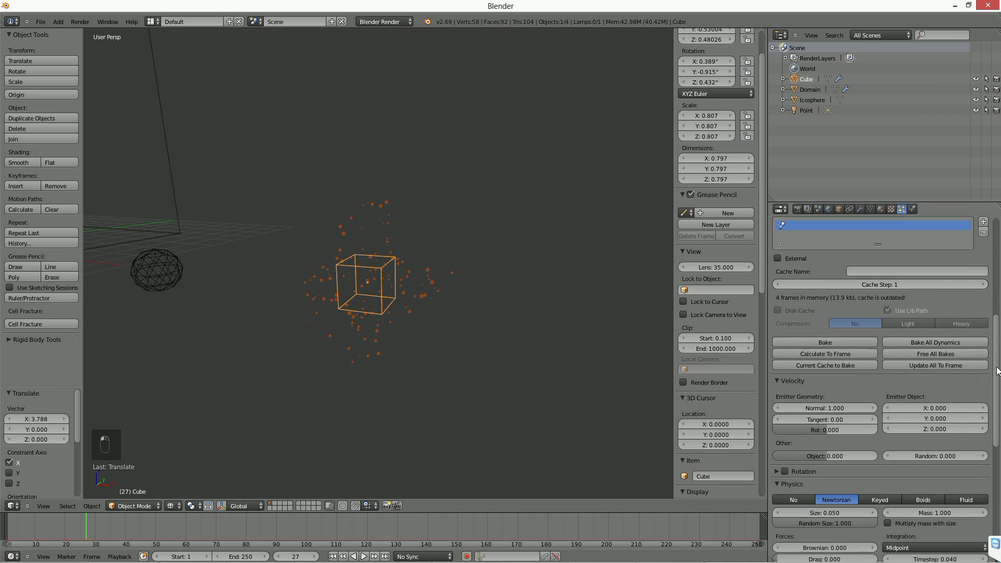
Configure the particle emission with 50 particles, end frame 10 and a lifetime of 250.
scroll(933, 307, up, 5)
click(882, 337)
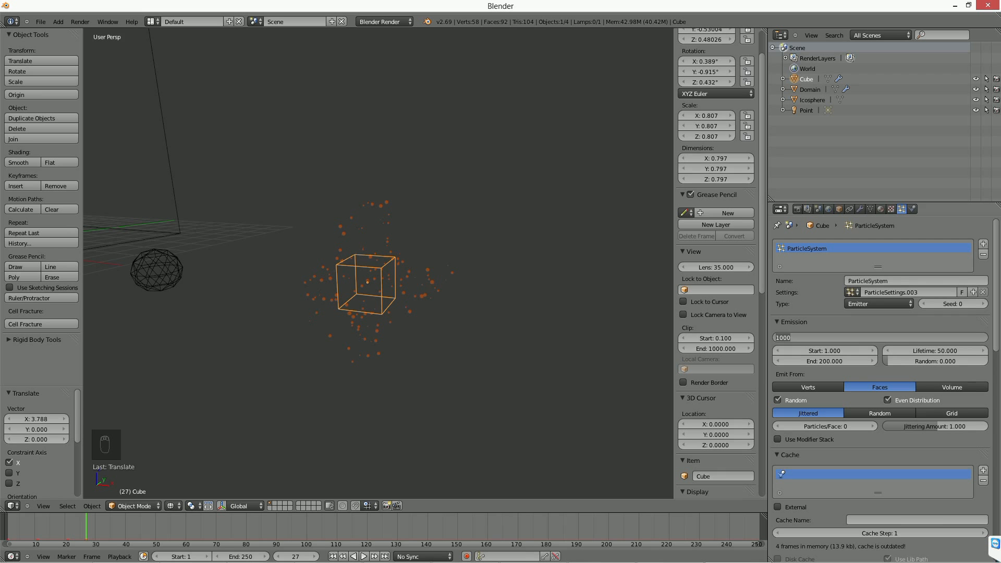
text(50)
key(Return)
click(833, 361)
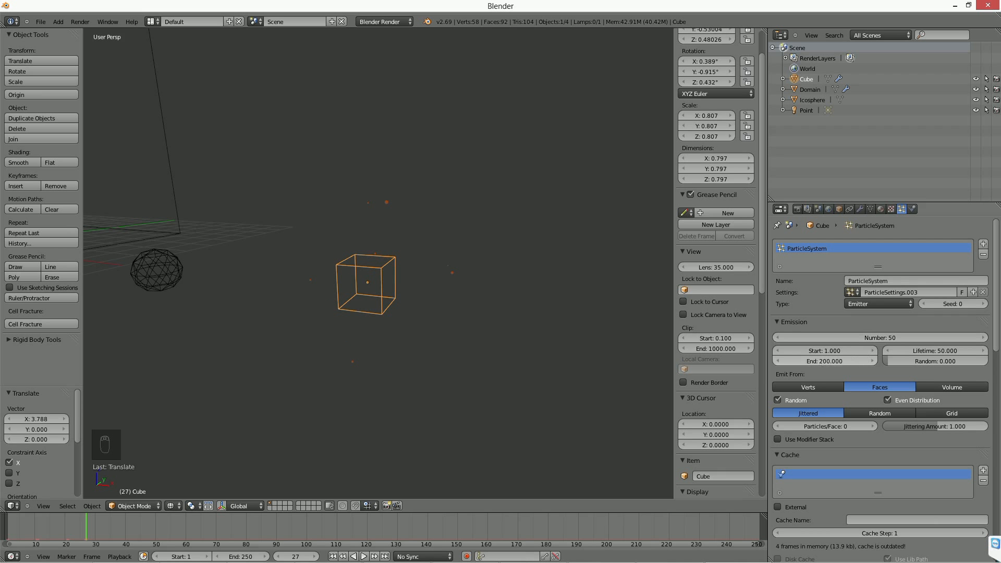
text(10)
key(Return)
click(931, 349)
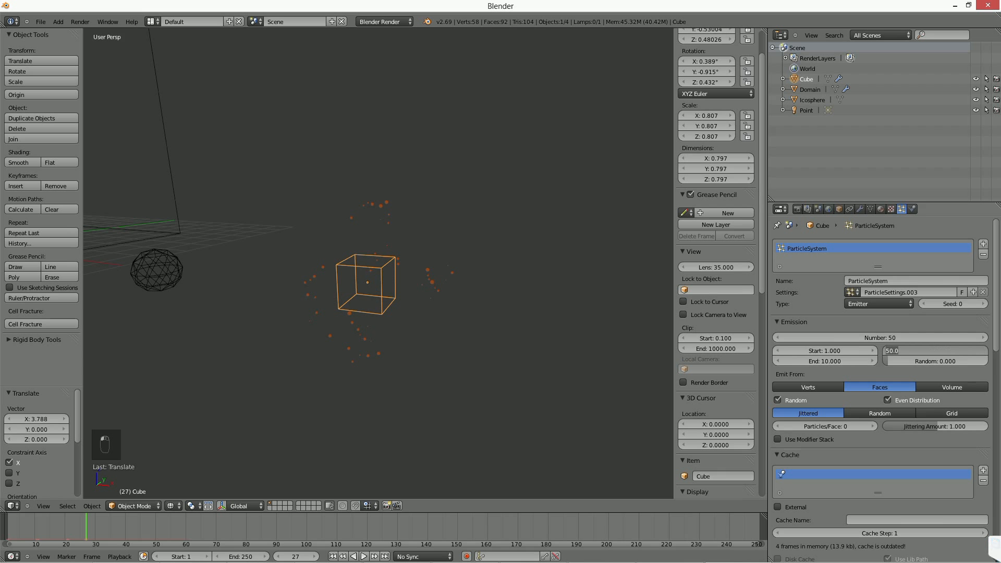
text(250)
key(Return)
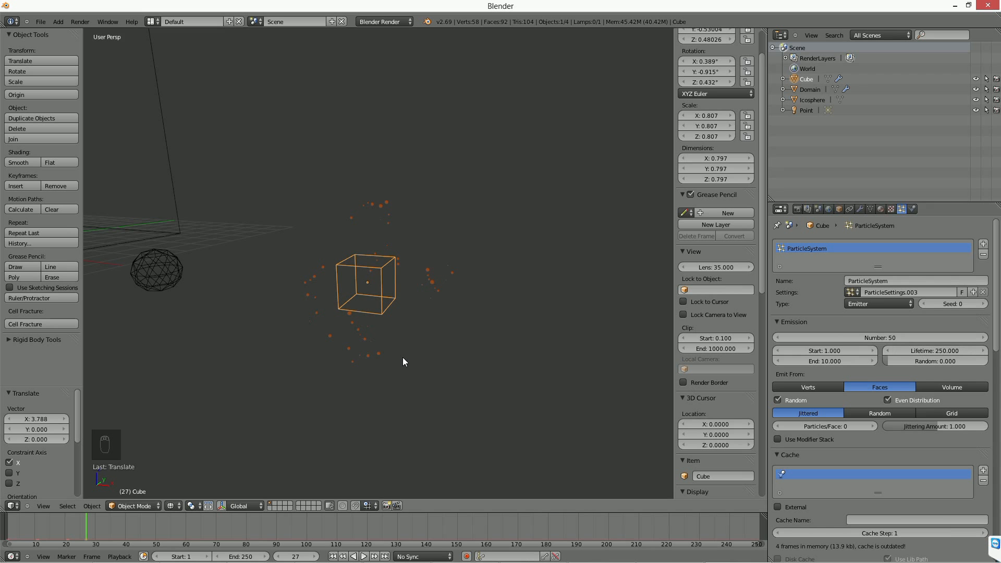
Set the particles' normal velocity to 0 and their random velocity to 10.
middle_drag(403, 358, 448, 340)
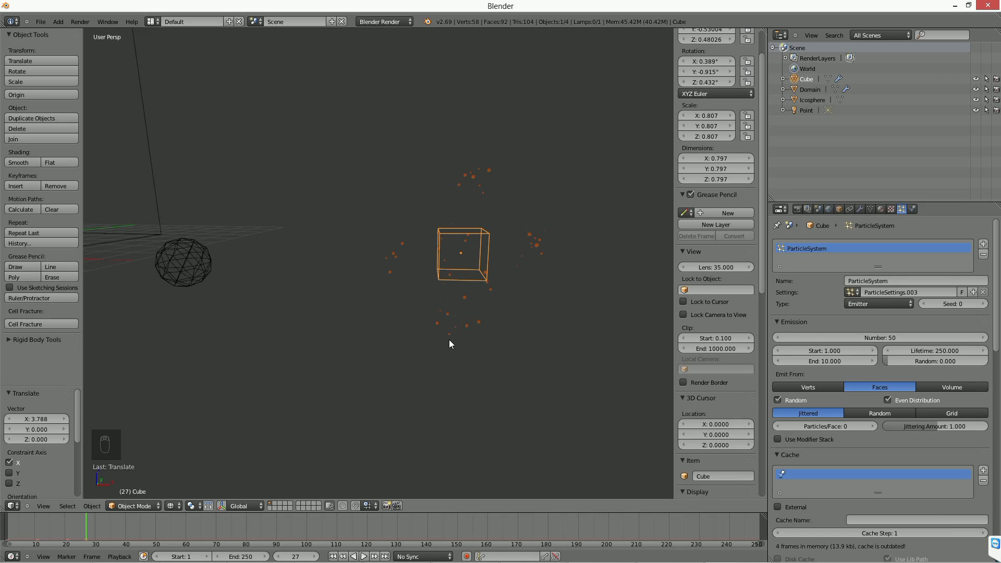
scroll(449, 339, down, 2)
shift+middle_drag(448, 339, 510, 316)
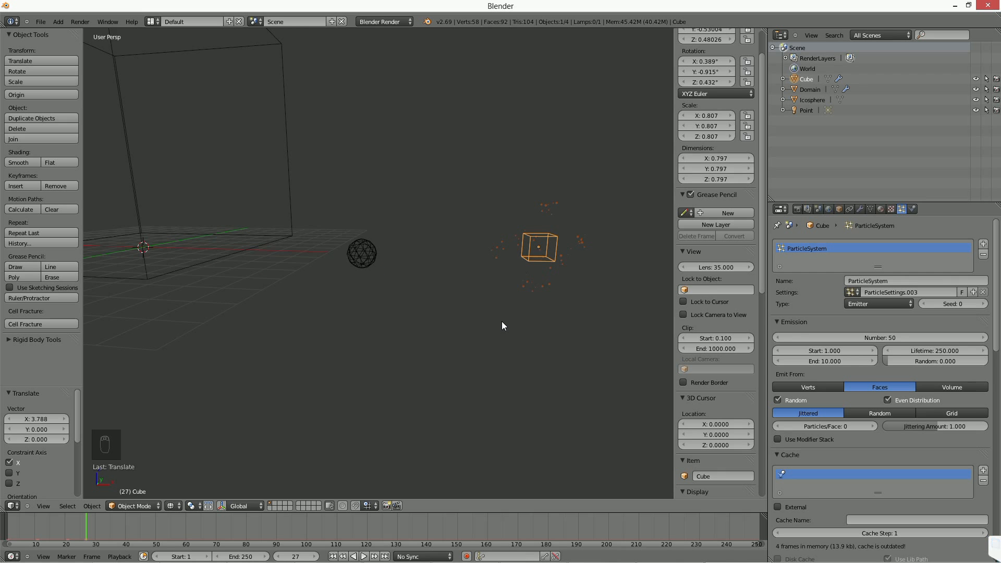
scroll(926, 349, down, 7)
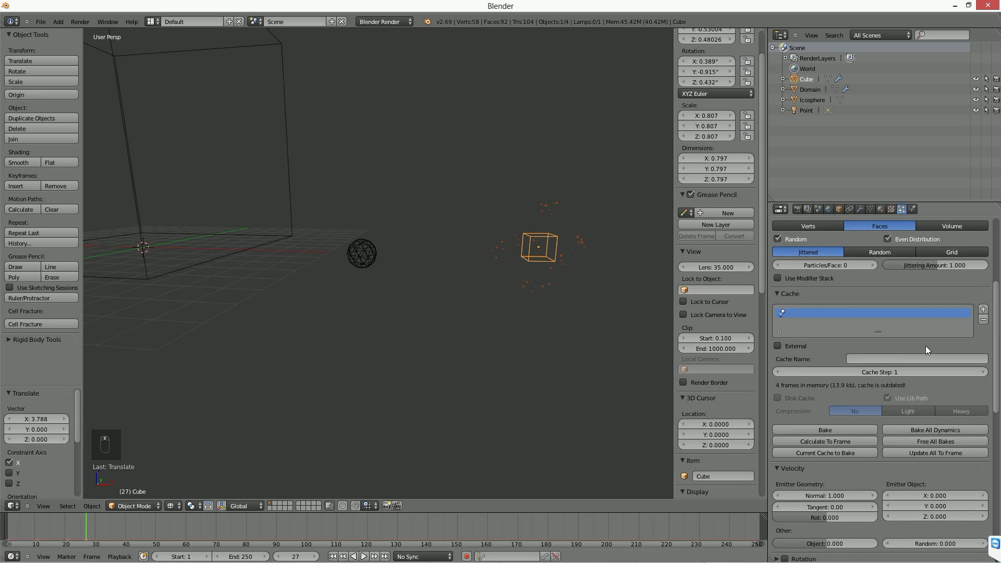
scroll(928, 487, down, 6)
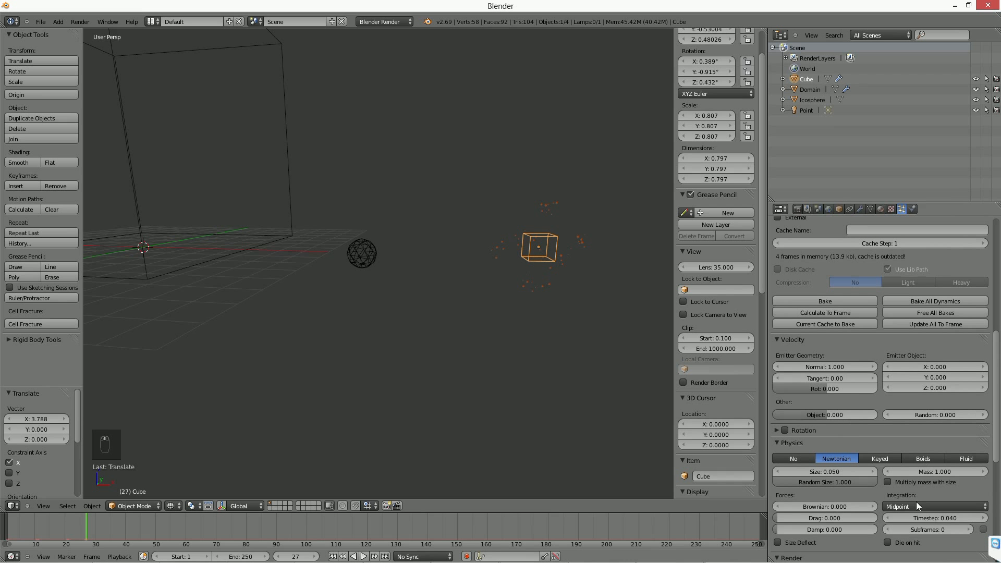
click(833, 366)
text(0)
key(Return)
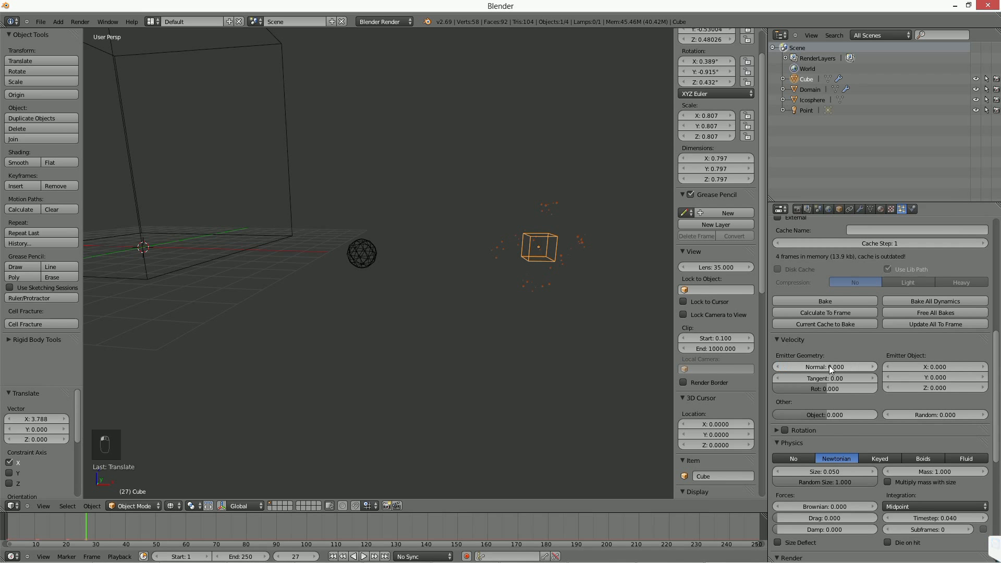
click(937, 414)
text(10)
key(Return)
Replay the animation from the first frame to check how the particles spread around the cube.
middle_drag(619, 314, 559, 331)
click(333, 556)
click(363, 556)
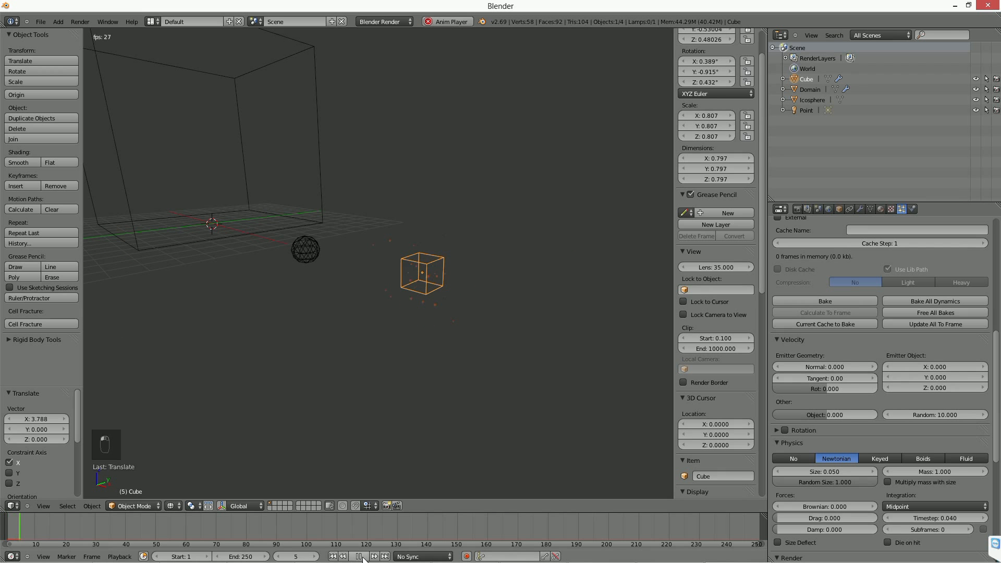
click(363, 556)
click(333, 556)
click(363, 556)
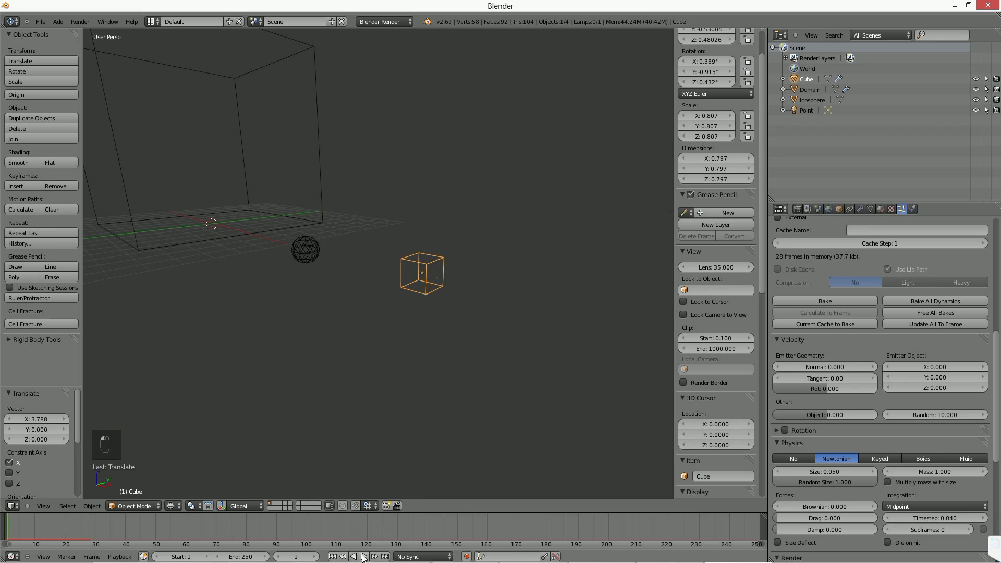
Set the particles' random velocity to 5 and replay the animation from the first frame.
click(363, 556)
click(948, 416)
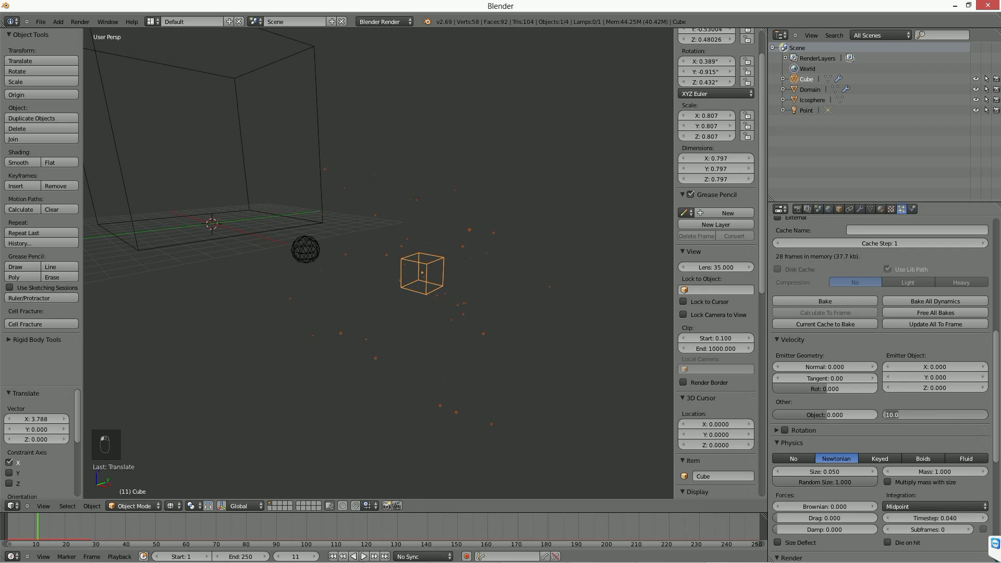
text(5)
key(Return)
click(332, 556)
click(363, 556)
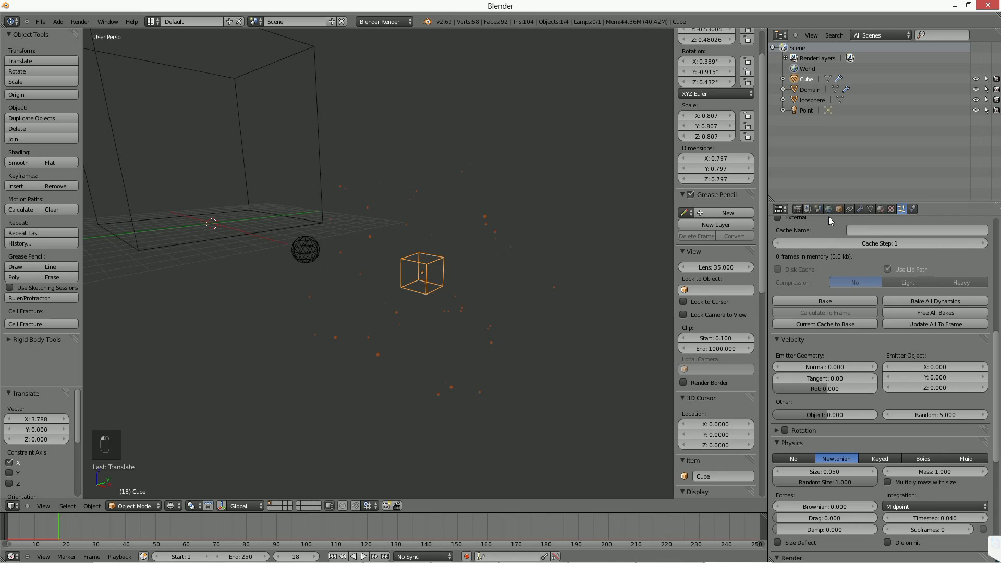
Enable gravity for the scene and replay the animation to check how the particles fall.
click(808, 209)
click(828, 209)
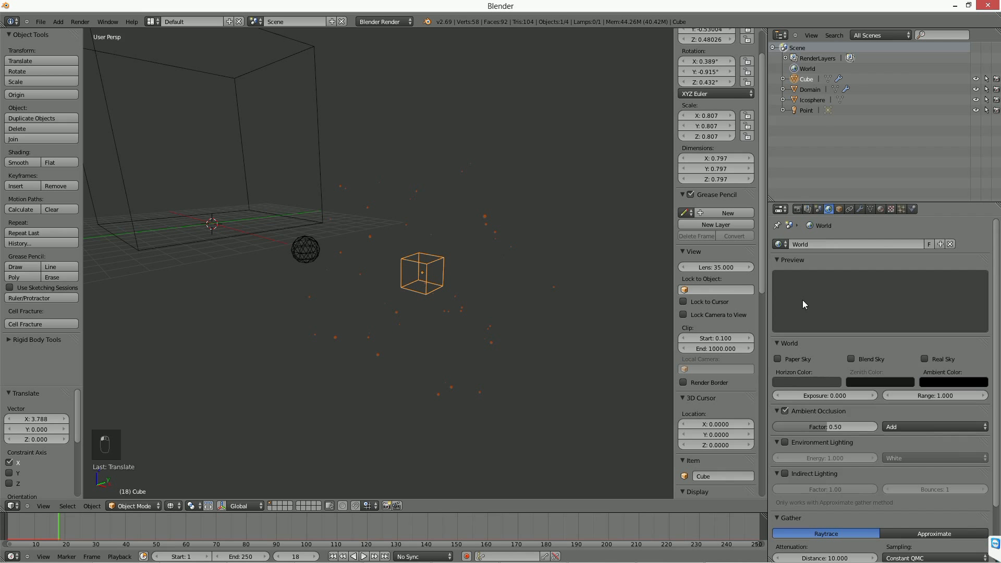
click(818, 209)
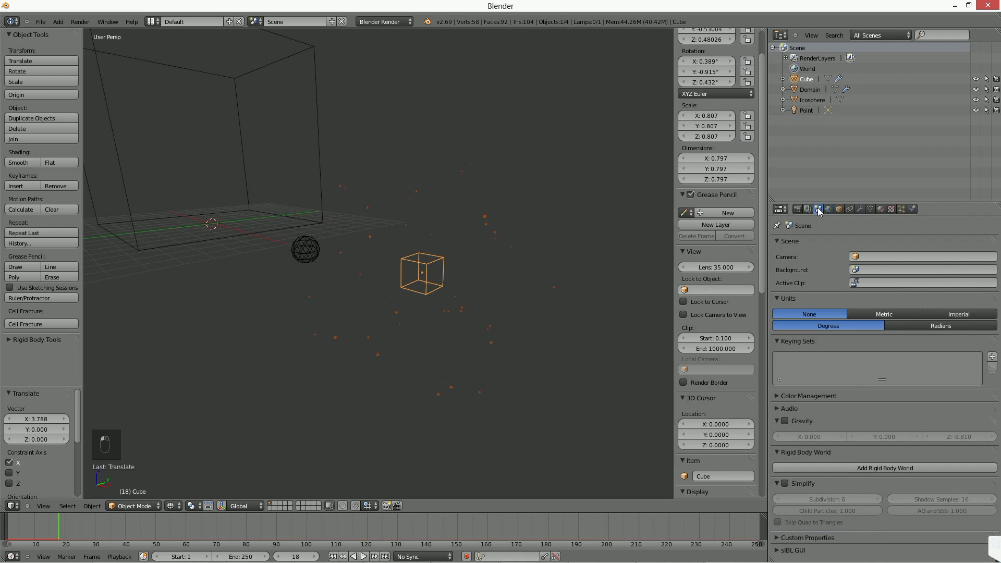
click(785, 420)
click(332, 556)
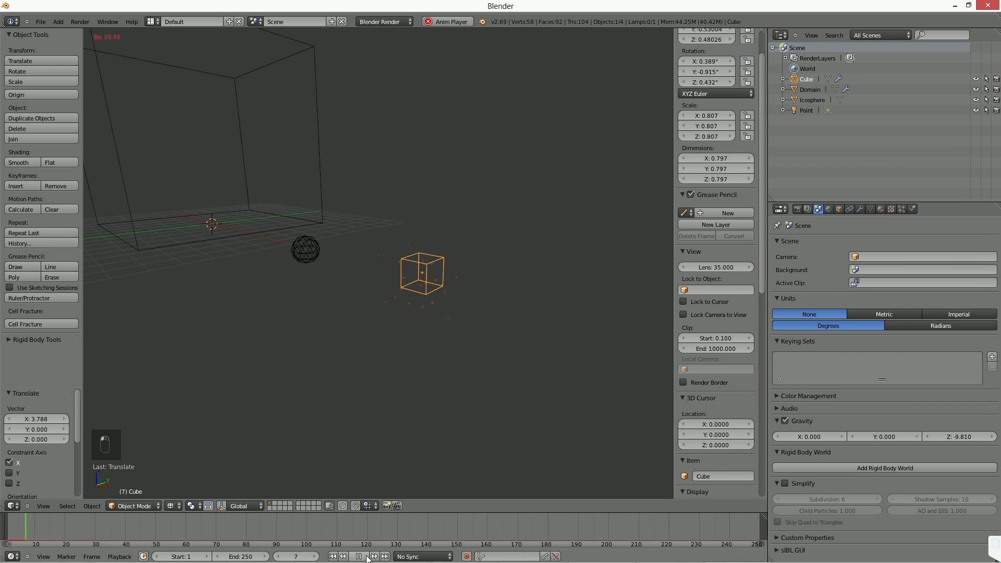
middle_drag(468, 341, 474, 339)
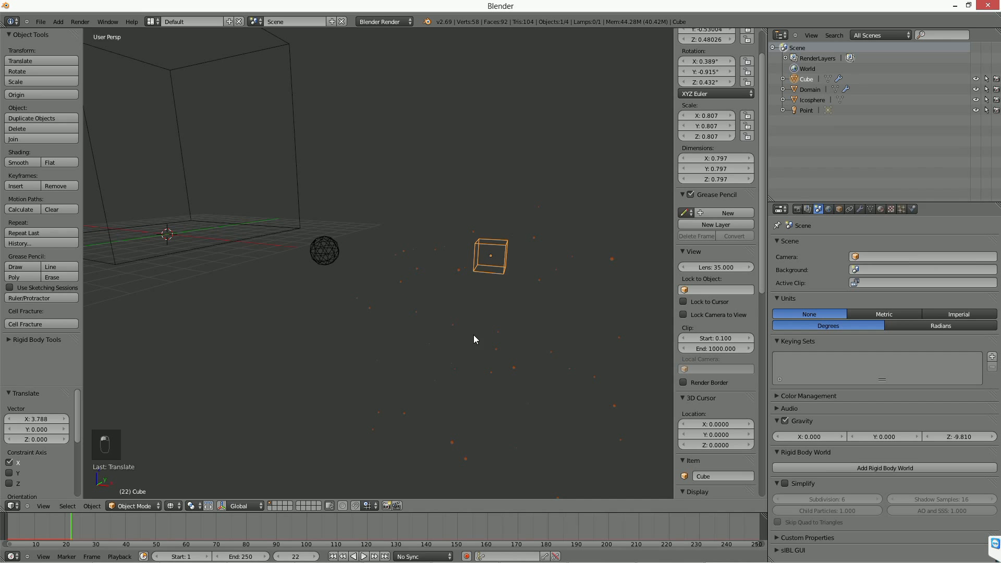
key(g)
key(z)
right_click(562, 275)
middle_drag(378, 300, 420, 296)
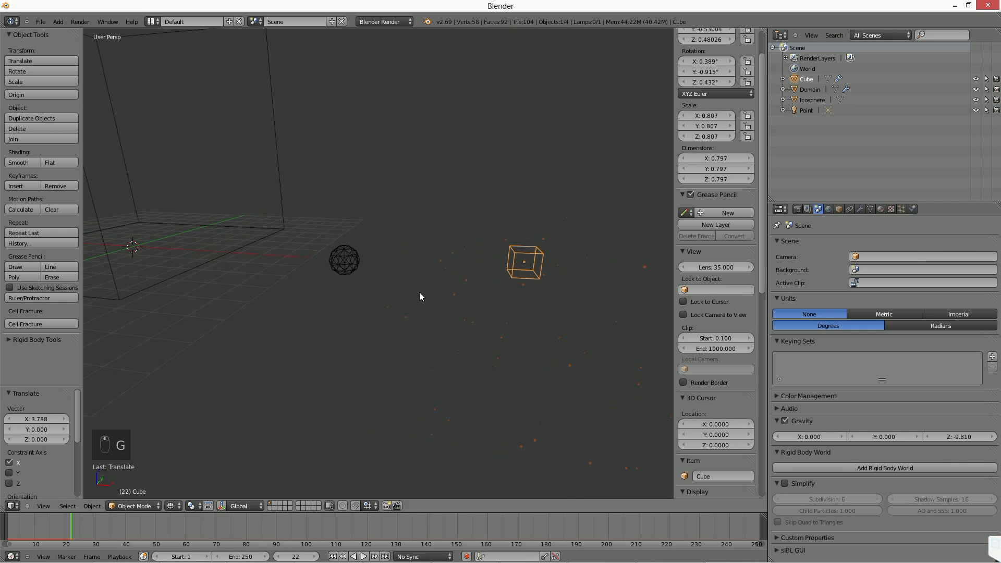
Scale the icosphere down to about 0.653 of its size and apply its scale.
right_click(350, 268)
key(s)
click(445, 282)
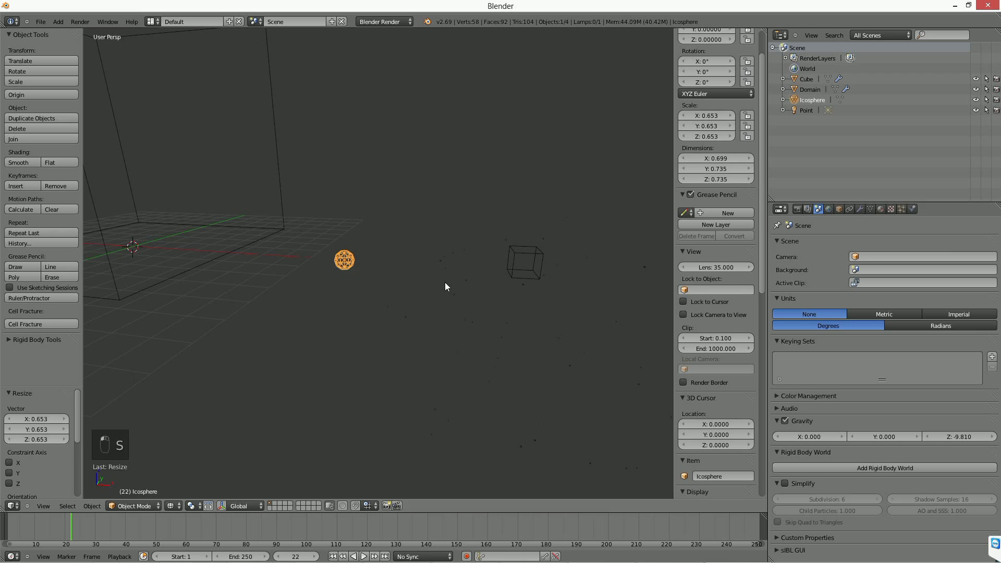
key(ctrl+a)
click(427, 283)
Set the emitter cube's particle system to render its particles as halos.
middle_drag(408, 283, 515, 289)
right_click(536, 270)
click(901, 208)
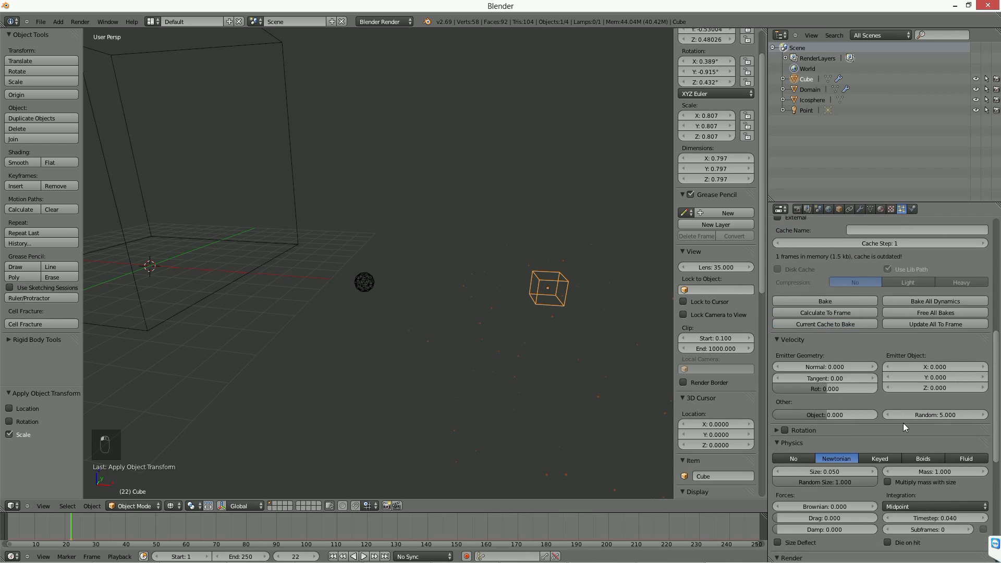
scroll(903, 423, down, 5)
click(816, 514)
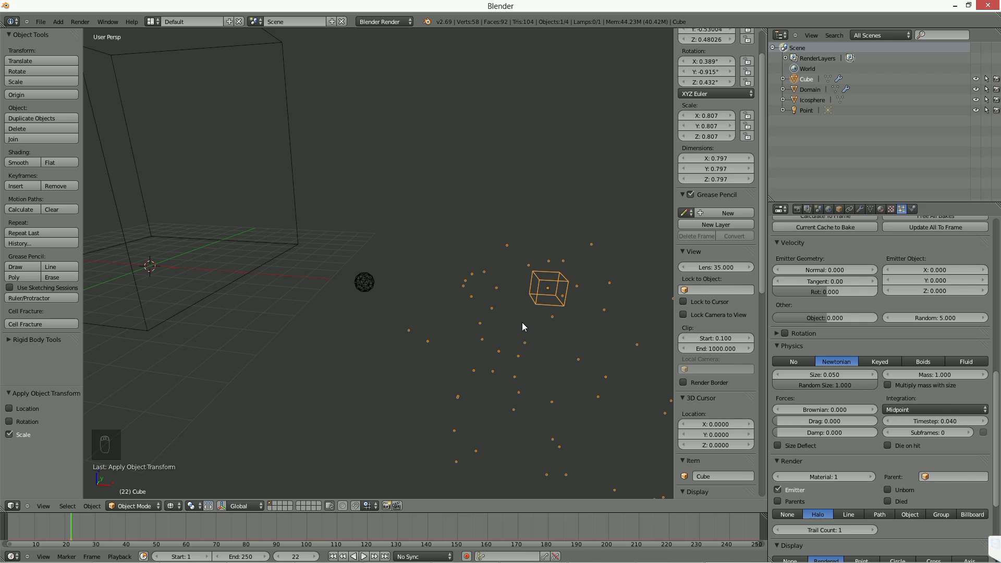
Add a Particle Instance modifier to the icosphere with Cube as its object.
right_click(365, 282)
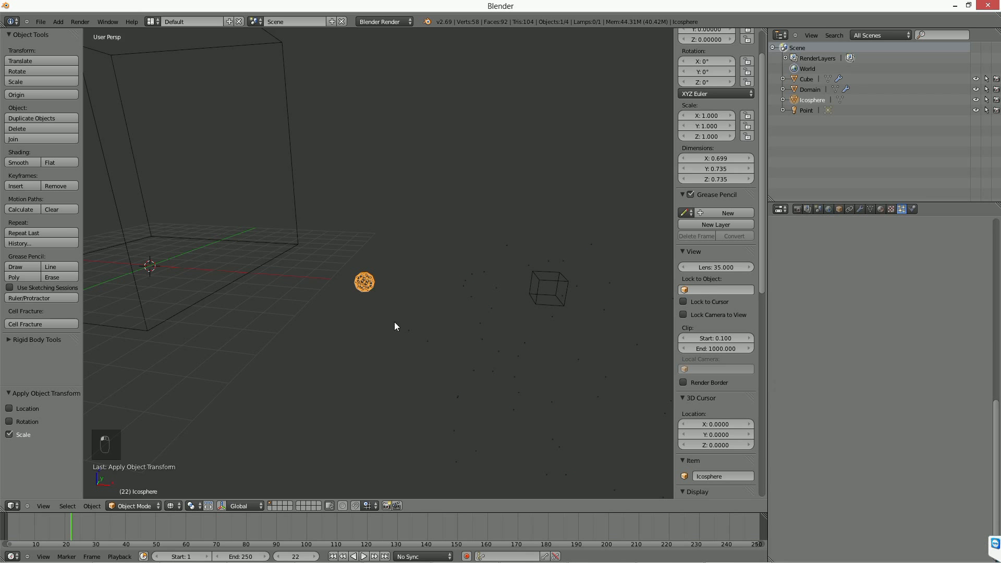
click(862, 208)
click(846, 243)
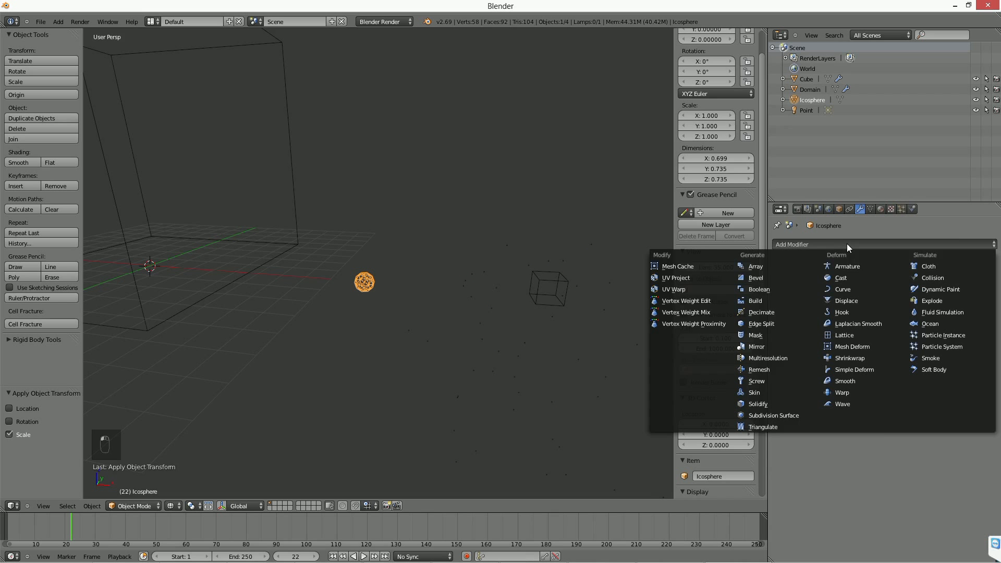
click(956, 335)
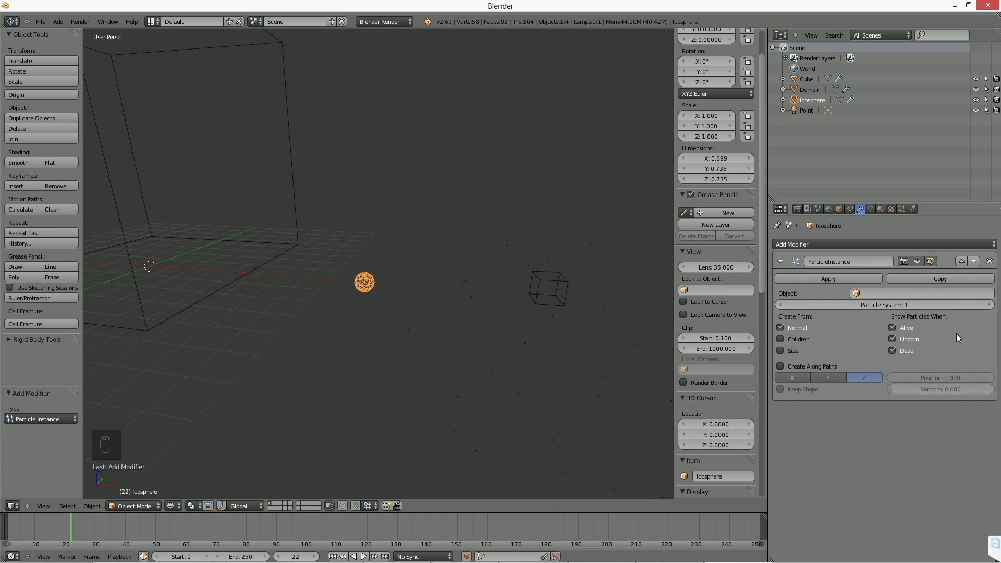
click(897, 291)
click(889, 309)
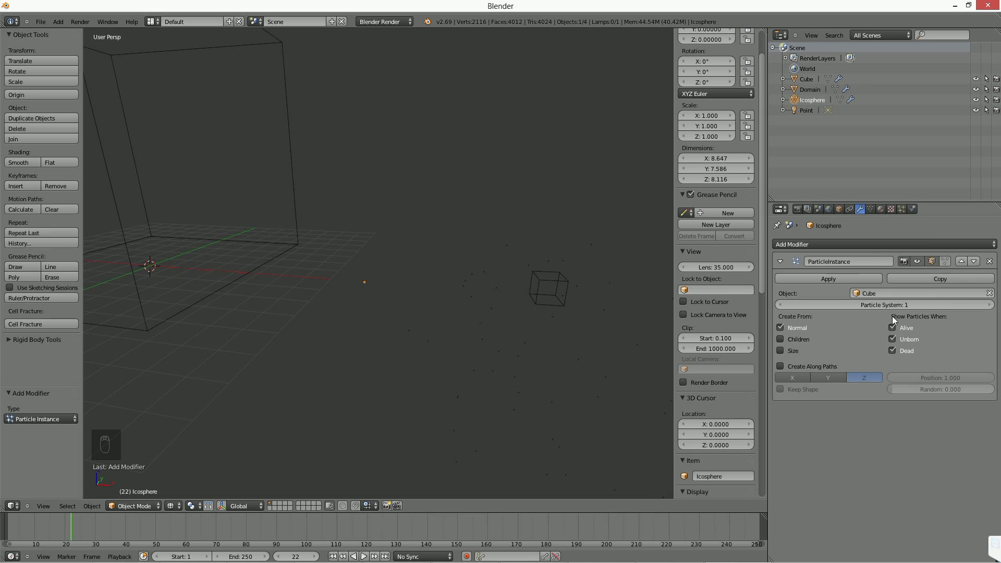
Replay the animation from the first frame to check how the icosphere instances follow the particles.
click(333, 555)
click(363, 555)
click(363, 556)
scroll(359, 322, down, 3)
shift+middle_drag(245, 299, 86, 278)
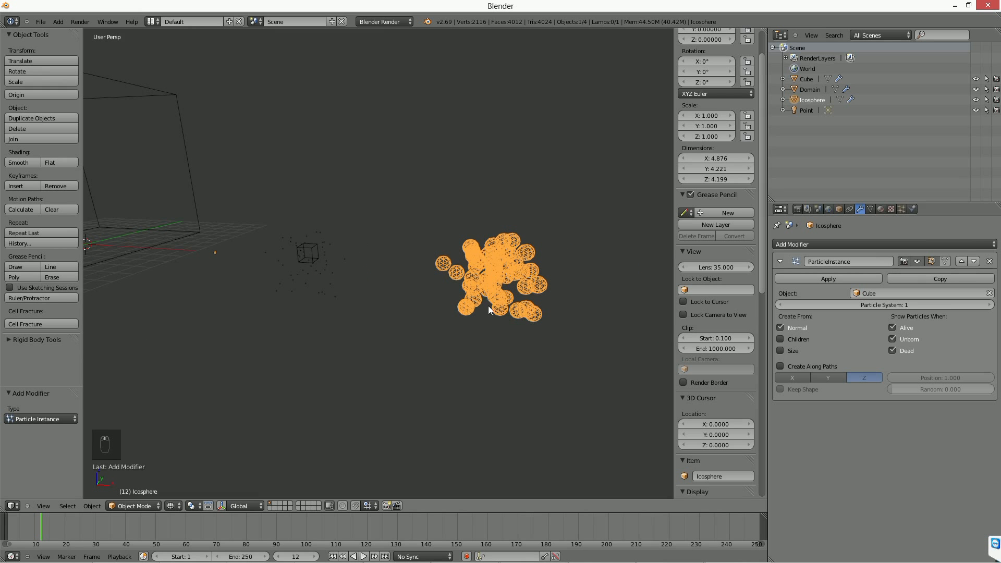
click(332, 556)
click(364, 556)
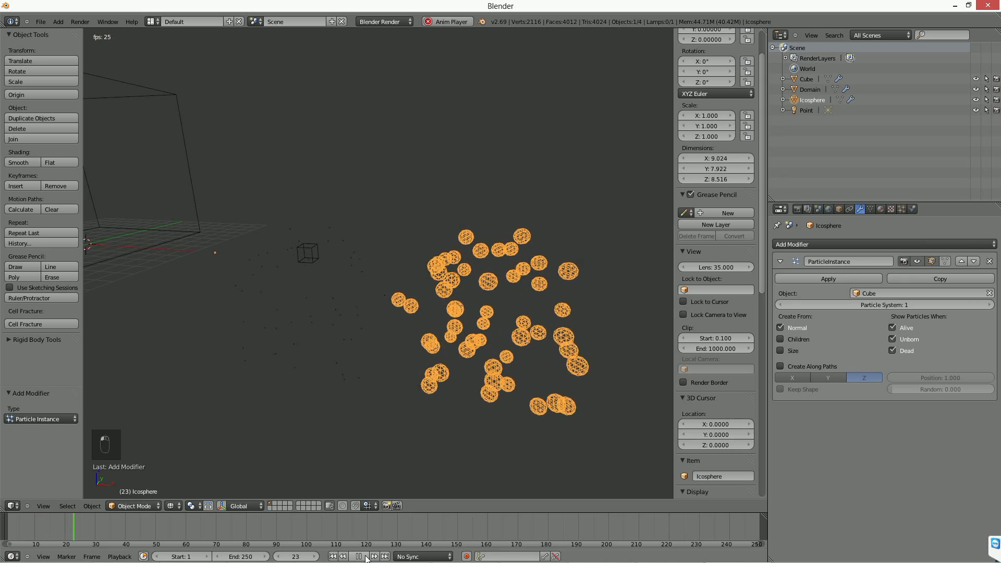
click(365, 556)
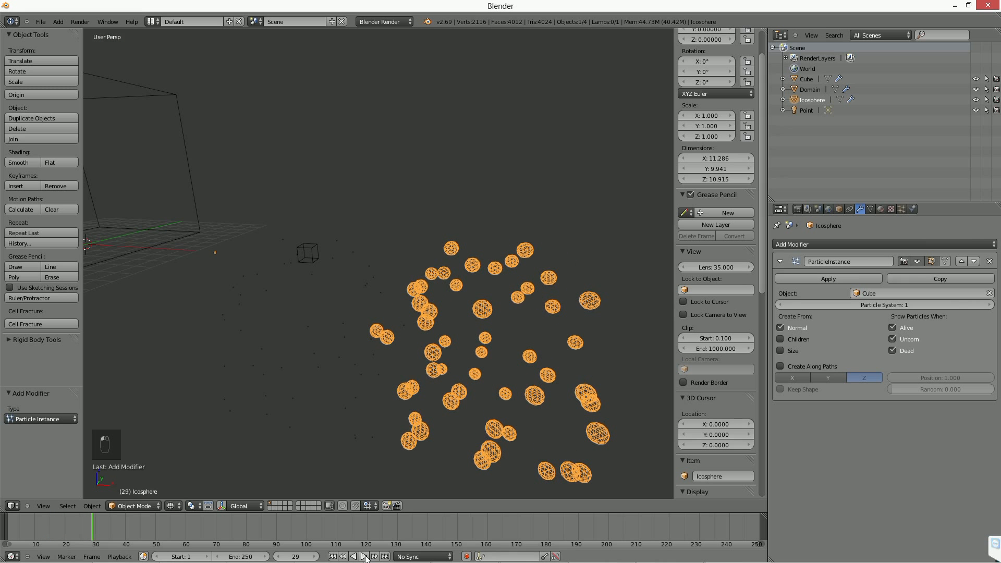
Turn off the Unborn and Dead options in the icosphere's Particle Instance modifier and replay the animation.
click(892, 340)
click(907, 350)
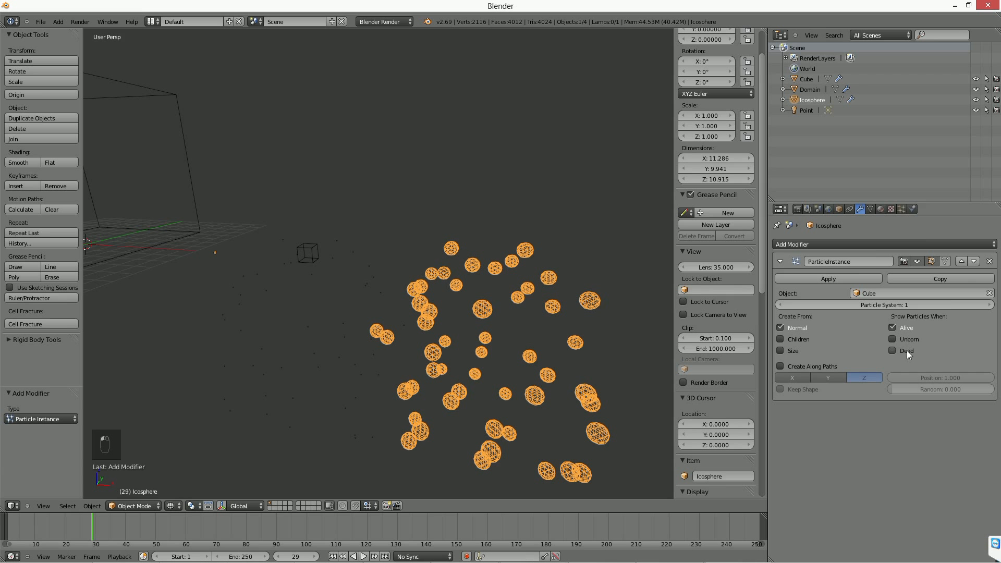
click(333, 557)
click(364, 557)
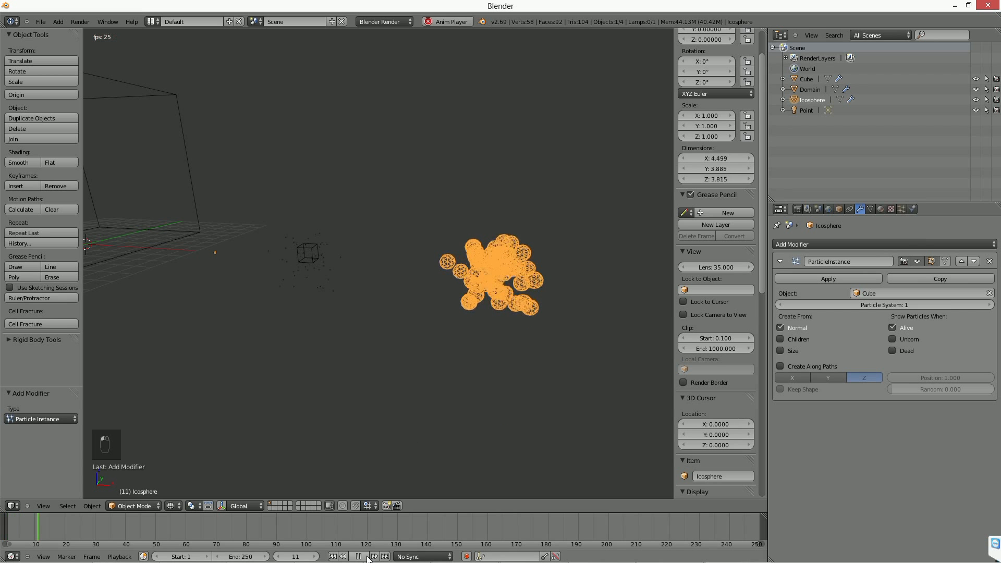
click(364, 557)
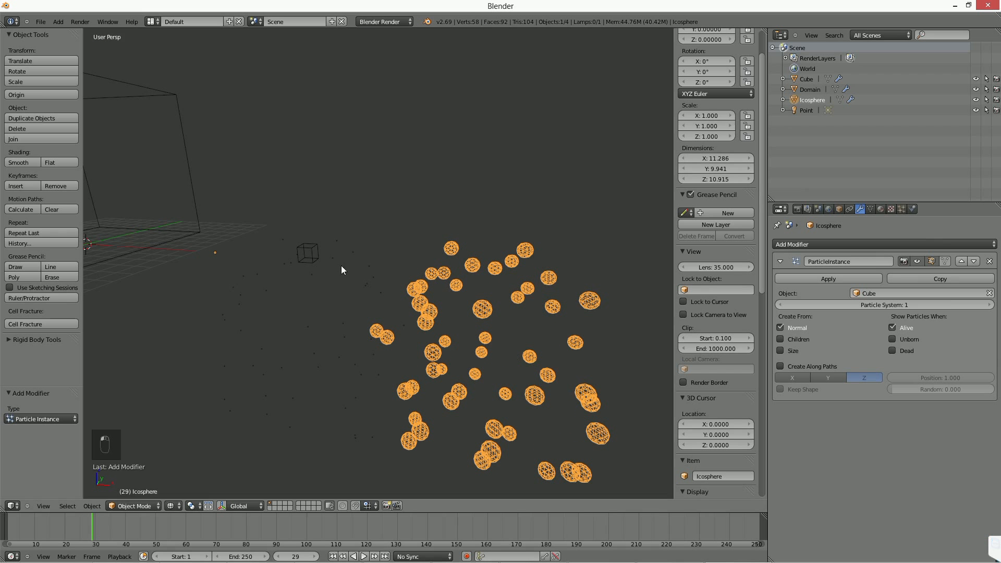
shift+middle_drag(197, 250, 384, 294)
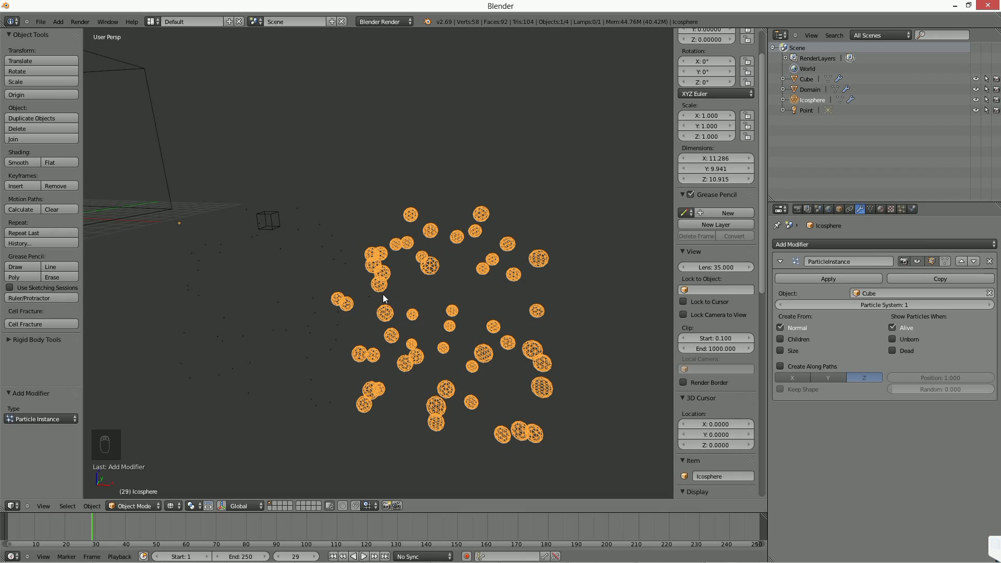
At the first frame, move the icosphere along X into the domain and raise it about 6.98 units along Z.
click(332, 556)
shift+middle_drag(449, 281, 613, 294)
key(g)
key(x)
click(299, 272)
key(g)
key(z)
click(299, 161)
shift+middle_drag(298, 198, 398, 246)
key(g)
key(y)
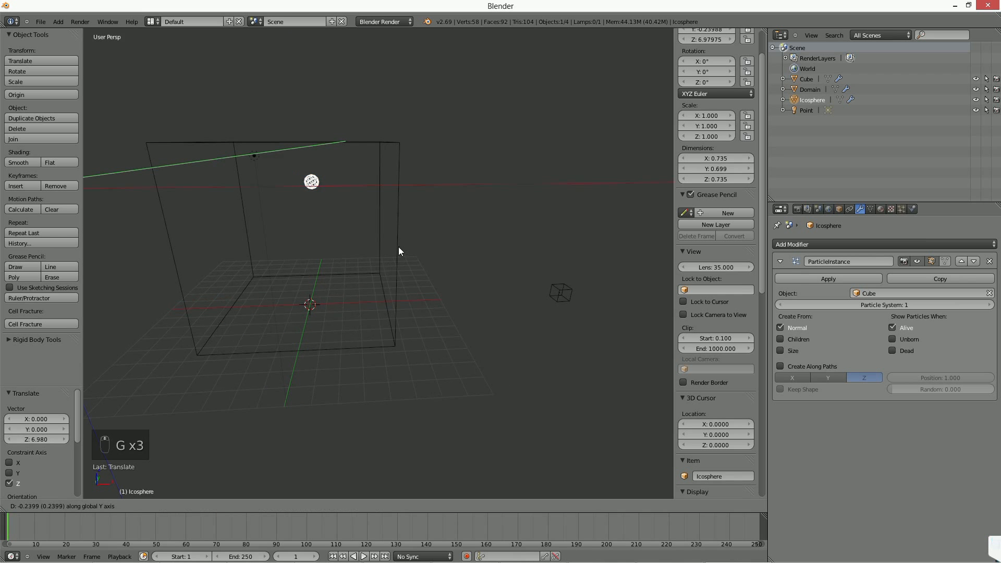
right_click(392, 245)
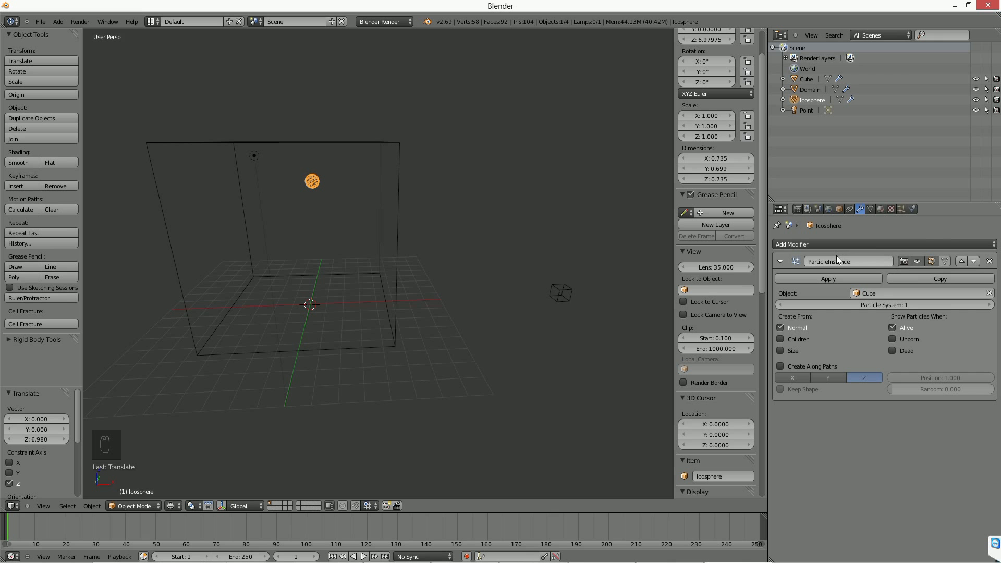
Add smoke physics to the icosphere and set its type to Flow.
click(912, 209)
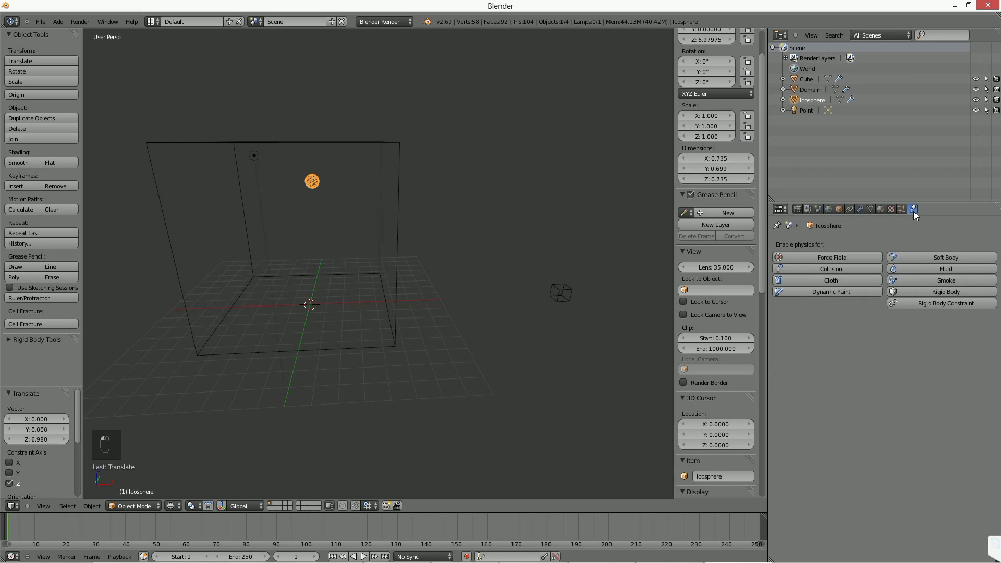
click(920, 282)
click(911, 334)
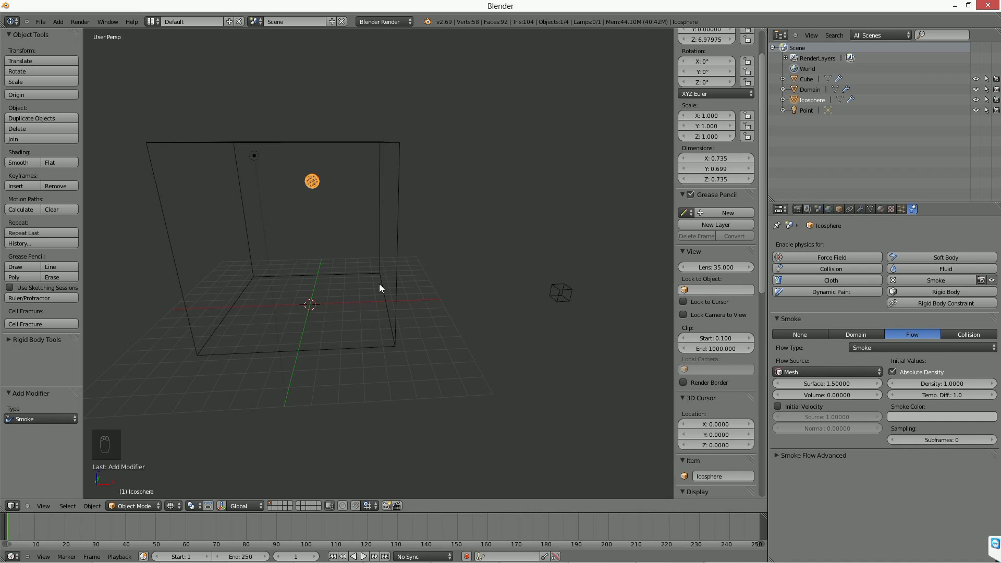
Play the simulation and examine the smoke emitted by the icosphere instances from different angles.
key(alt+a)
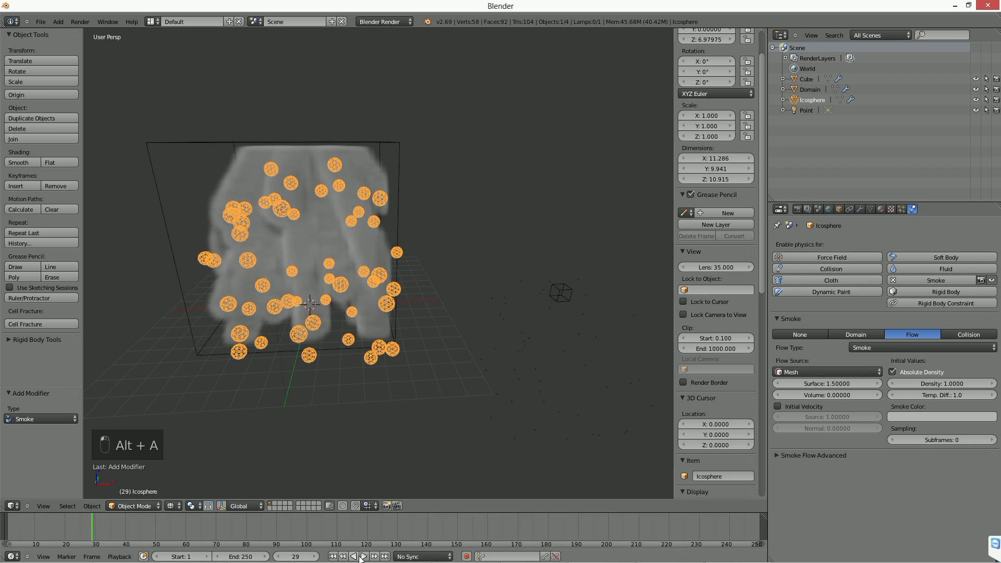
middle_drag(336, 306, 359, 367)
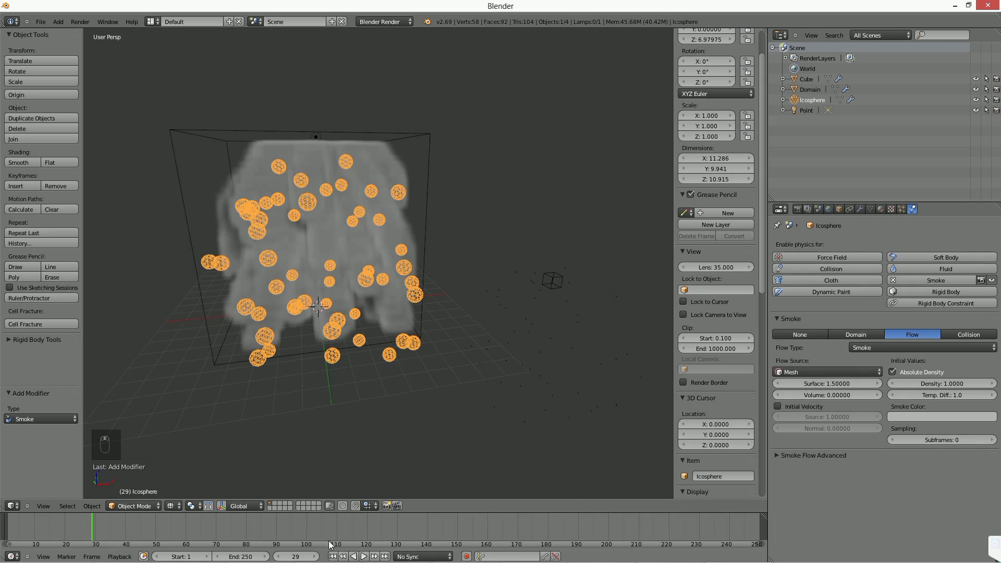
click(333, 556)
click(364, 556)
middle_drag(251, 229, 334, 268)
Set the number of particles emitted by the small cube outside the domain to 10.
right_click(538, 268)
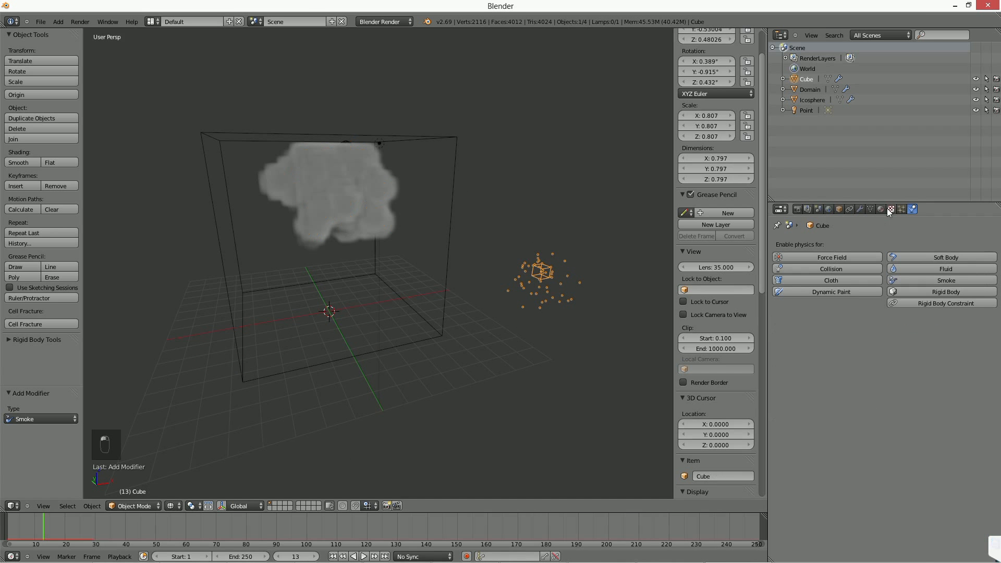
click(902, 209)
scroll(909, 510, up, 15)
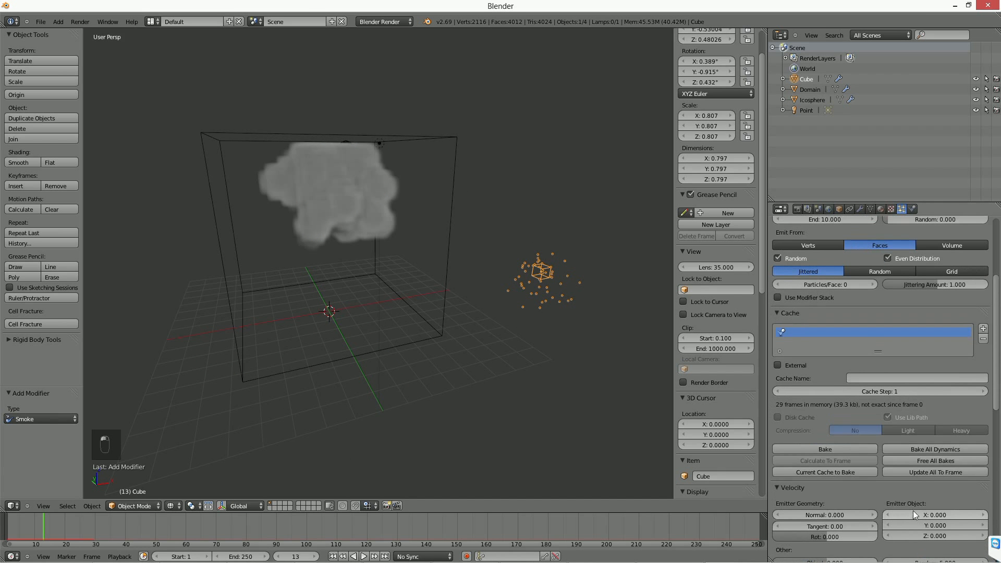
click(877, 338)
text(10)
key(Return)
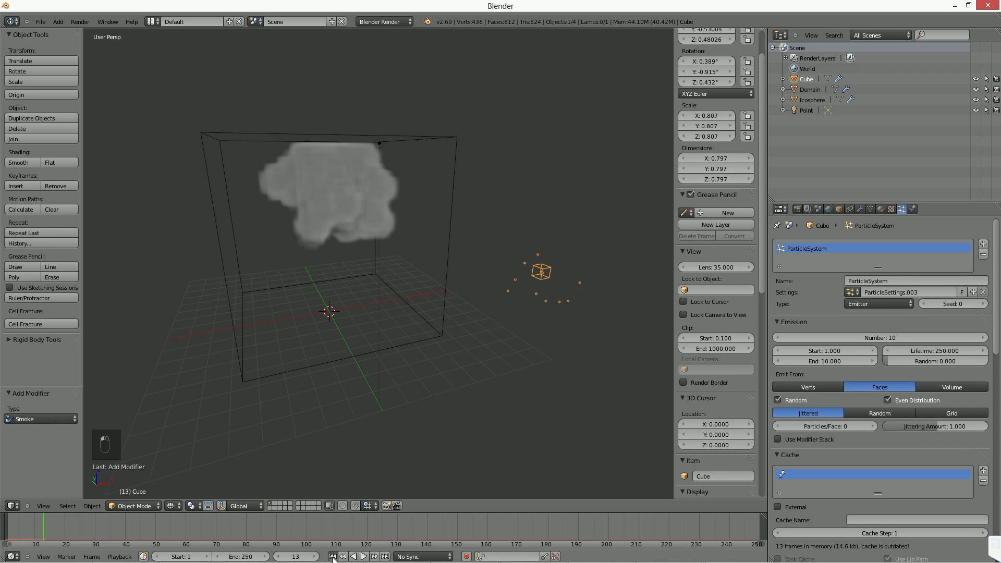
Replay the simulation from the first frame with the domain selected to inspect the separate smoke trails.
click(332, 556)
right_click(357, 254)
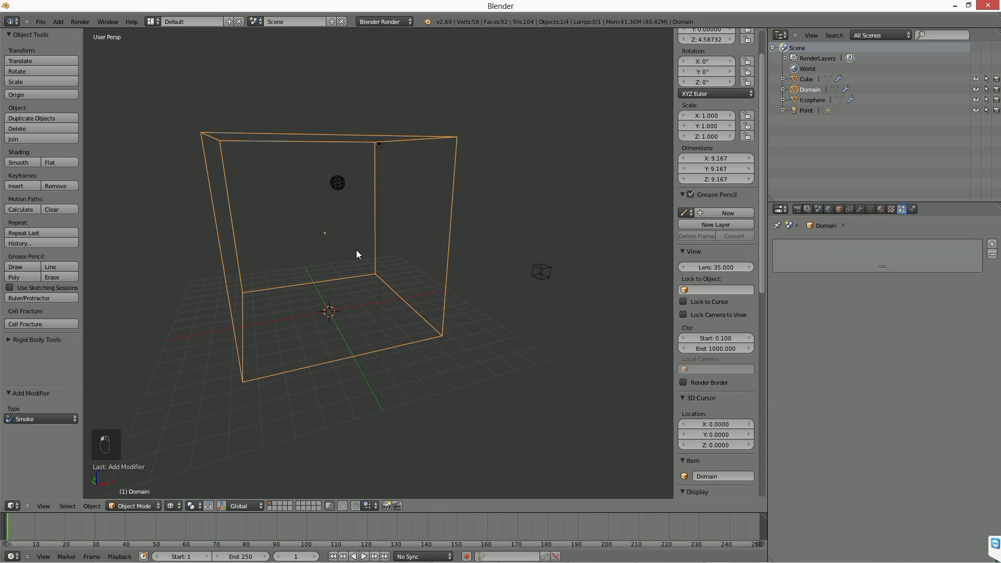
key(alt+a)
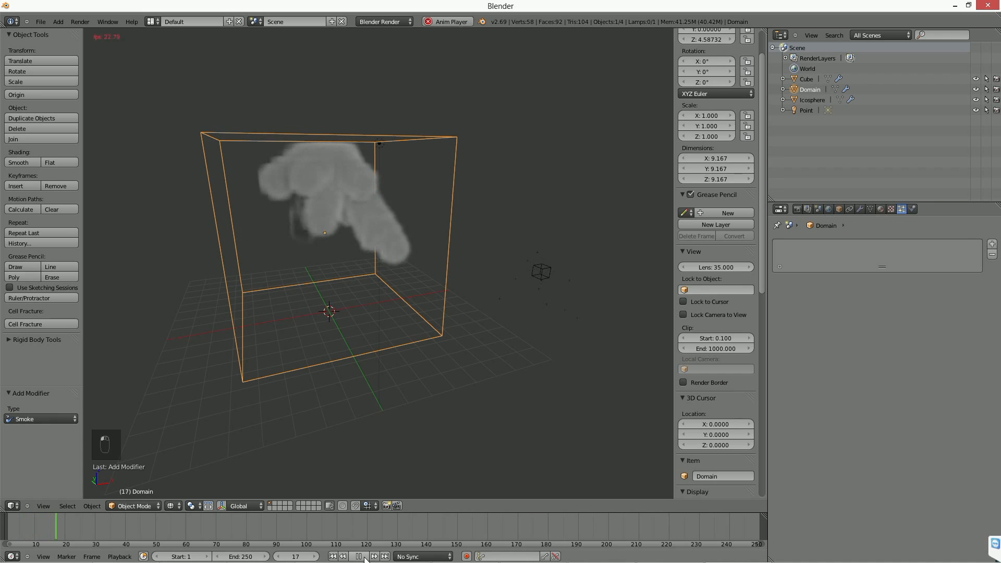
middle_drag(321, 408, 334, 341)
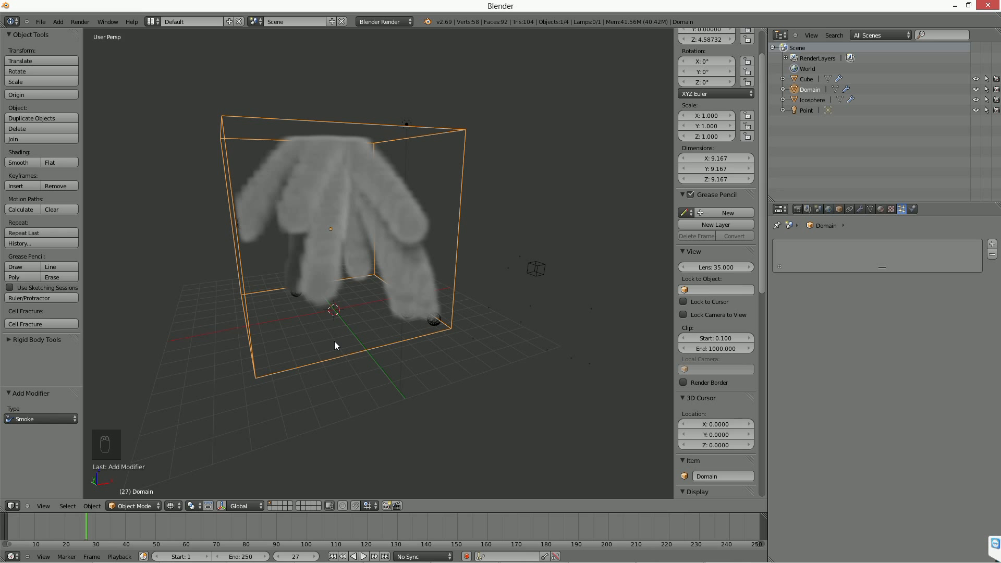
middle_drag(346, 288, 320, 300)
Return to the first frame, review the icosphere's modifiers and remove its smoke physics.
right_click(310, 290)
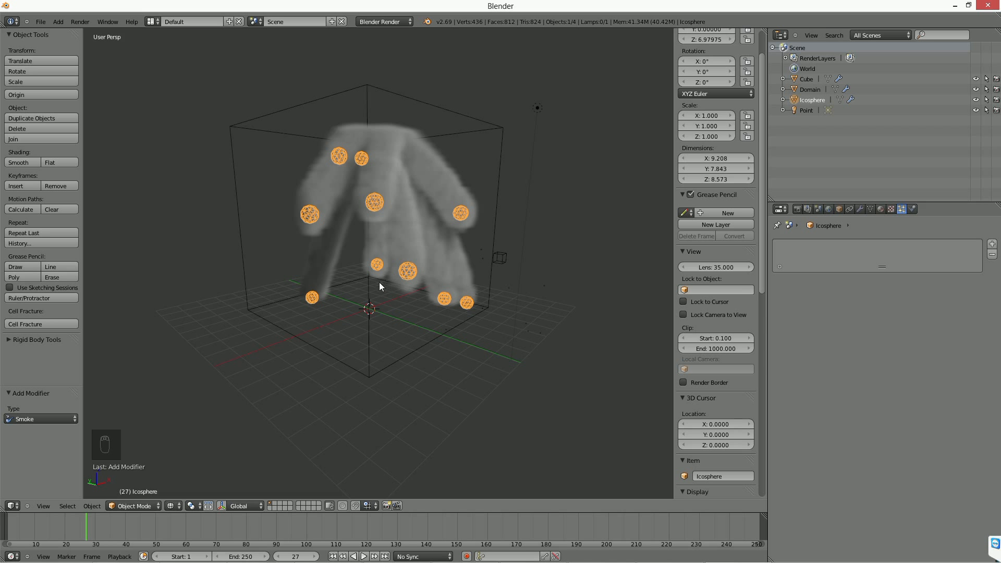
click(333, 556)
mouse_move(406, 334)
middle_down()
mouse_move(427, 339)
mouse_move(404, 343)
middle_up()
click(916, 209)
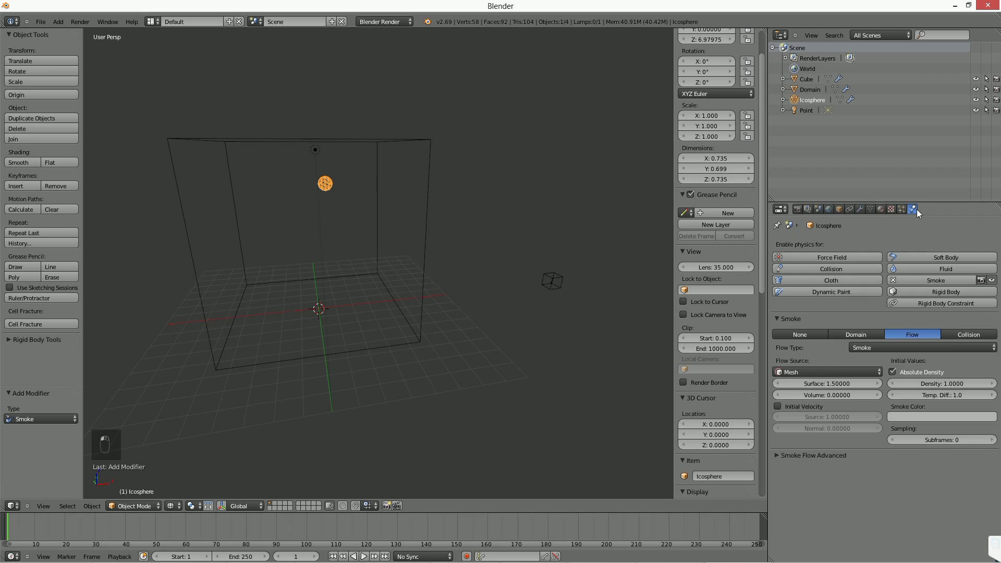
click(860, 208)
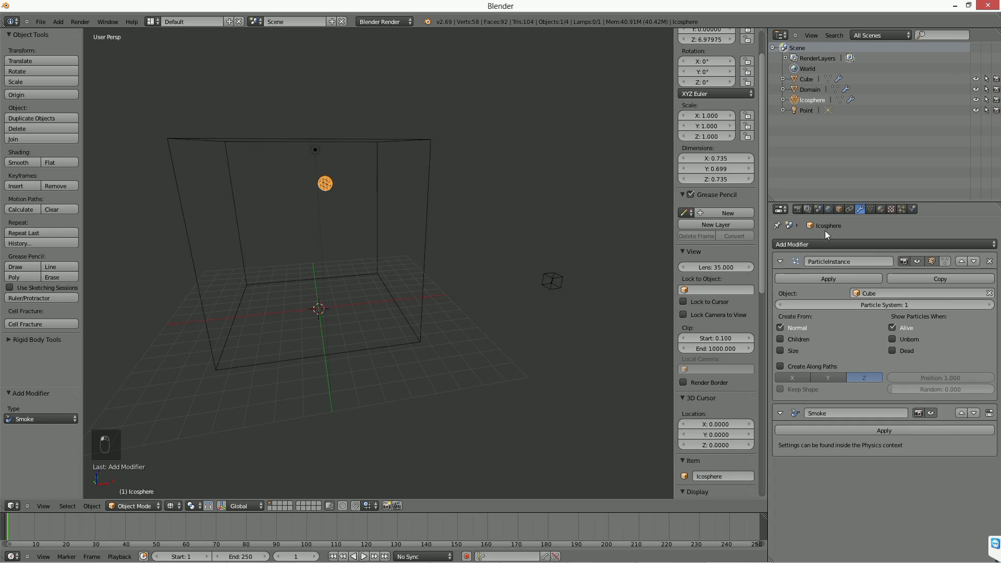
click(913, 208)
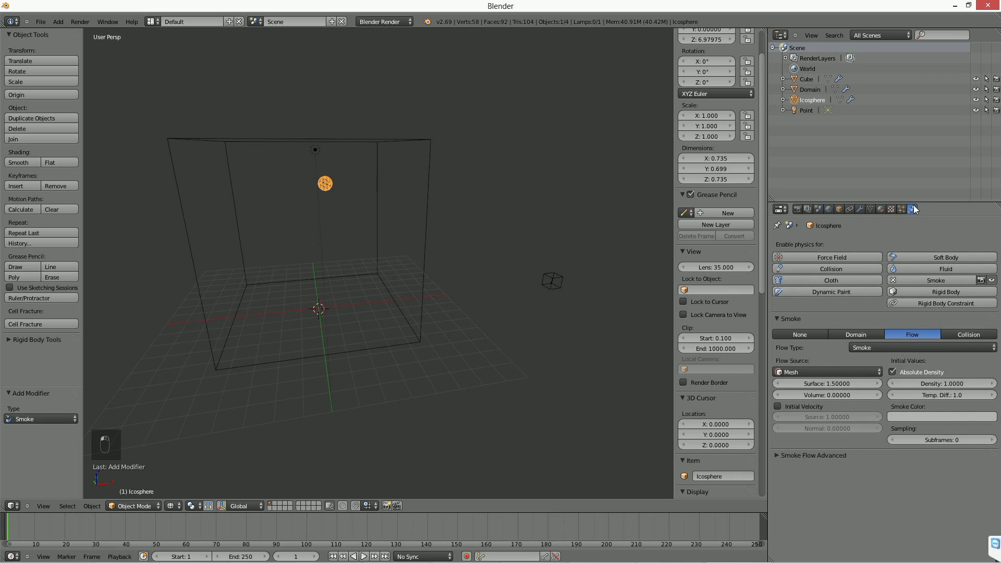
click(964, 282)
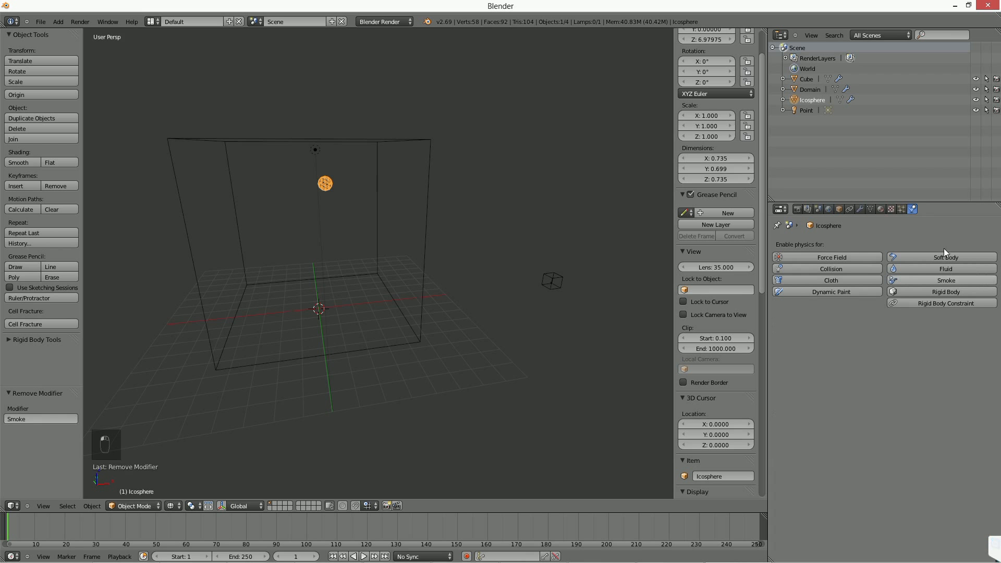
Add a particle system to the icosphere and play the animation to check where its particles are emitted.
click(900, 208)
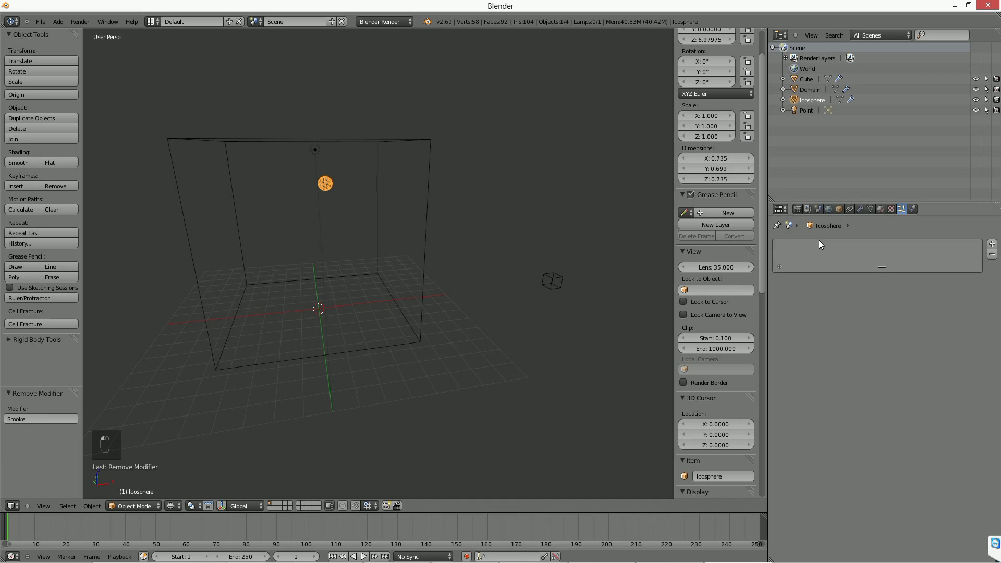
click(991, 244)
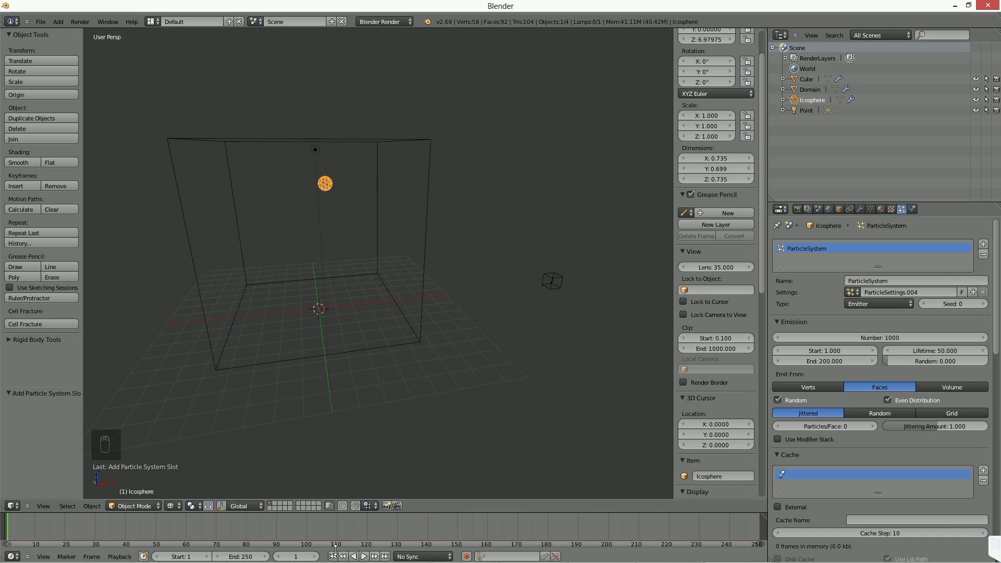
click(363, 556)
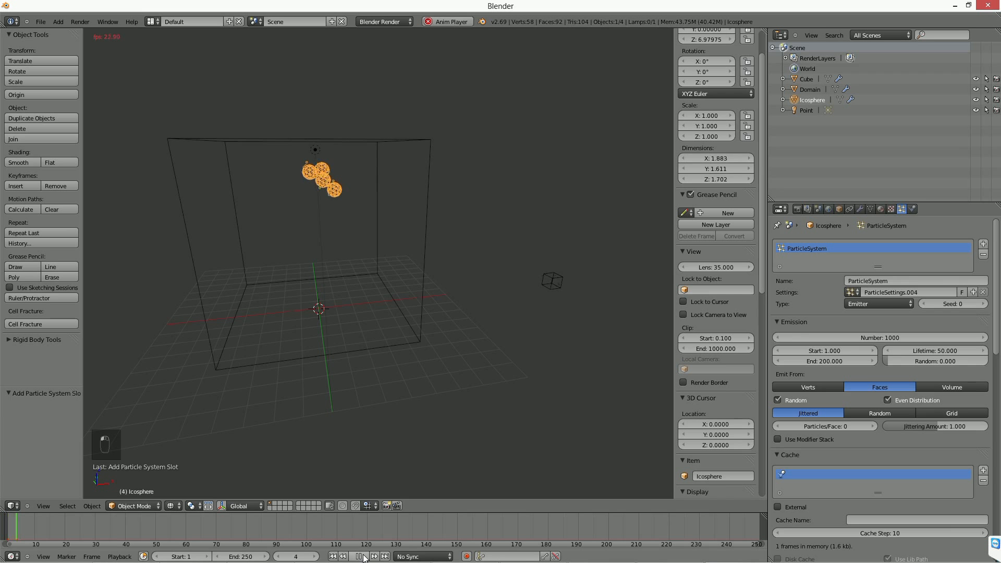
click(363, 556)
middle_drag(298, 217, 335, 267)
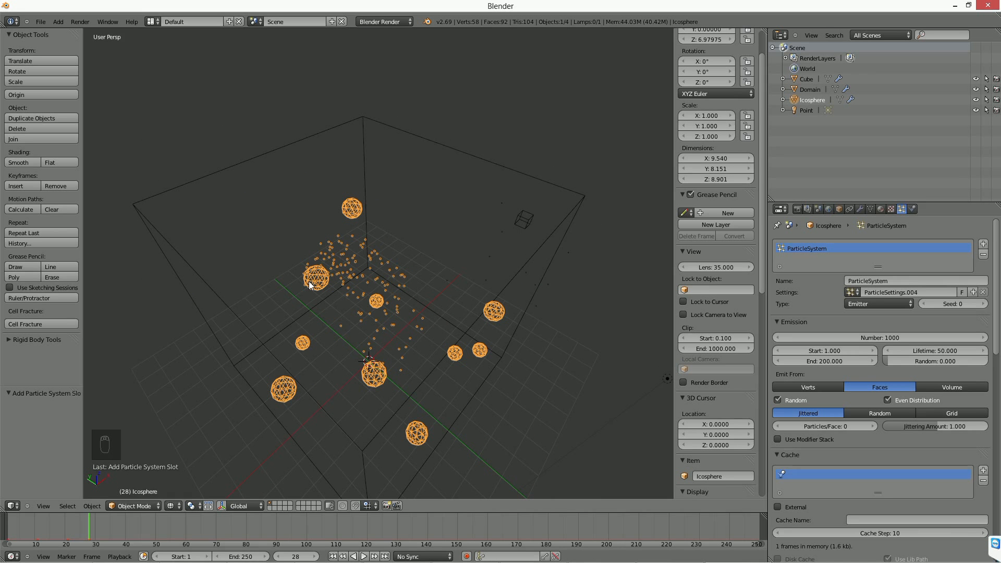
middle_drag(645, 379, 487, 326)
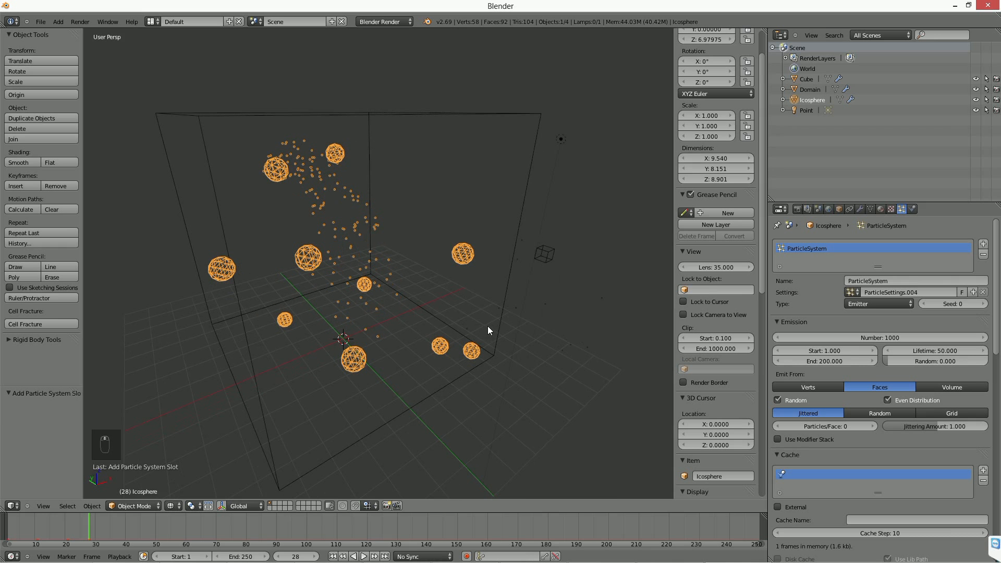
Enable Use Modifier Stack for the icosphere's particle emission and check its modifier order.
click(814, 439)
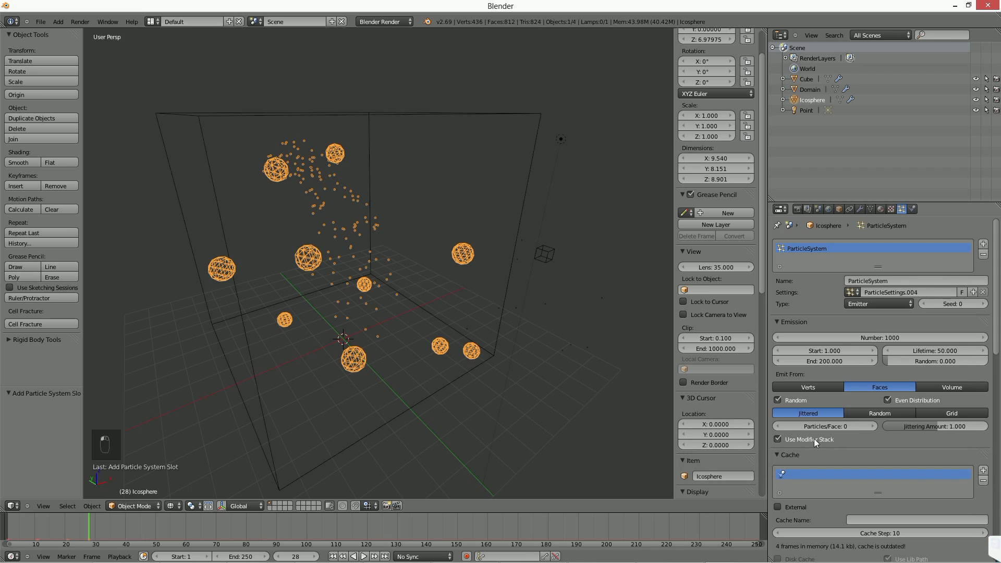
click(859, 208)
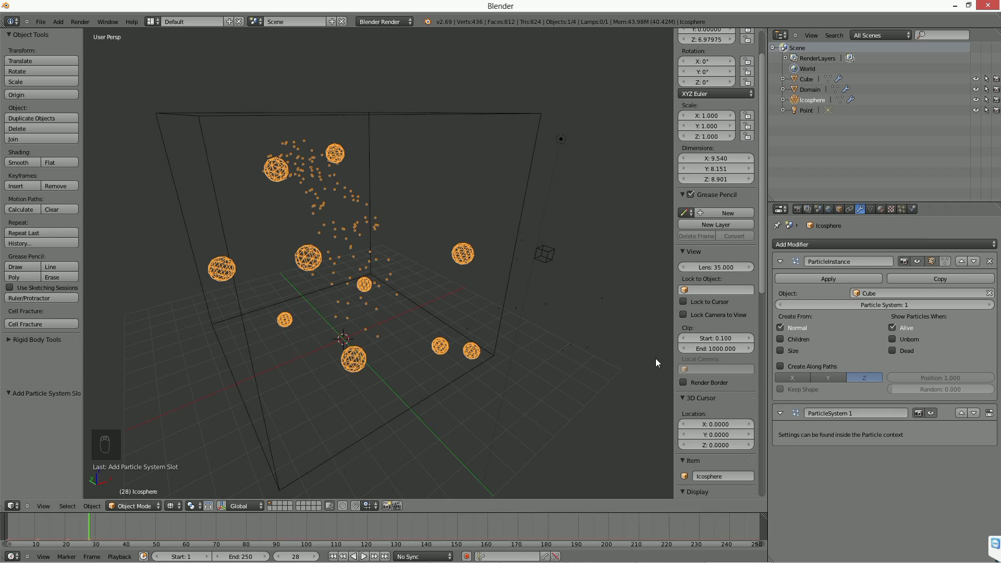
click(900, 209)
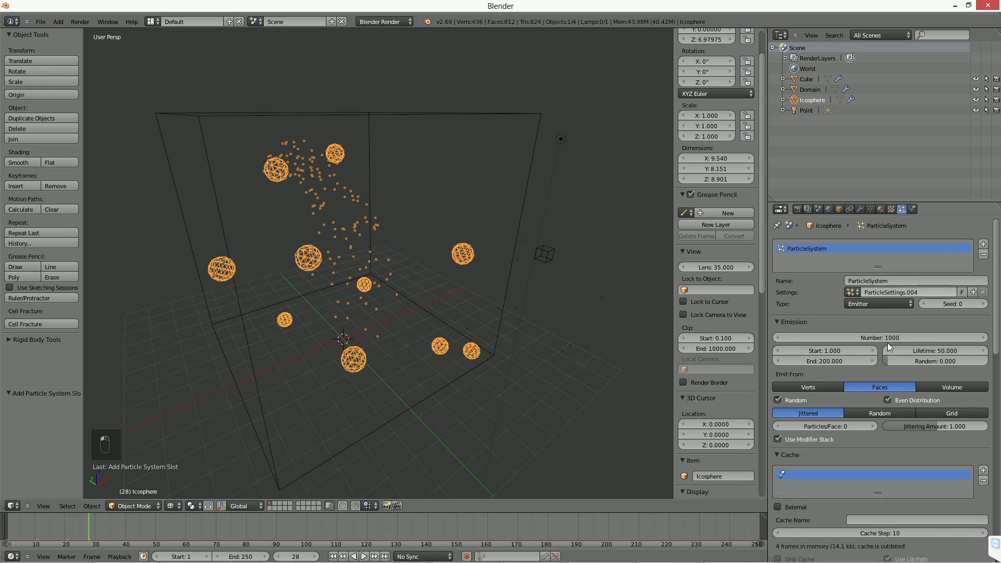
Replay the animation from the first frame and inspect the particles around the icosphere instances.
click(333, 556)
click(364, 556)
click(359, 556)
middle_drag(314, 376, 346, 360)
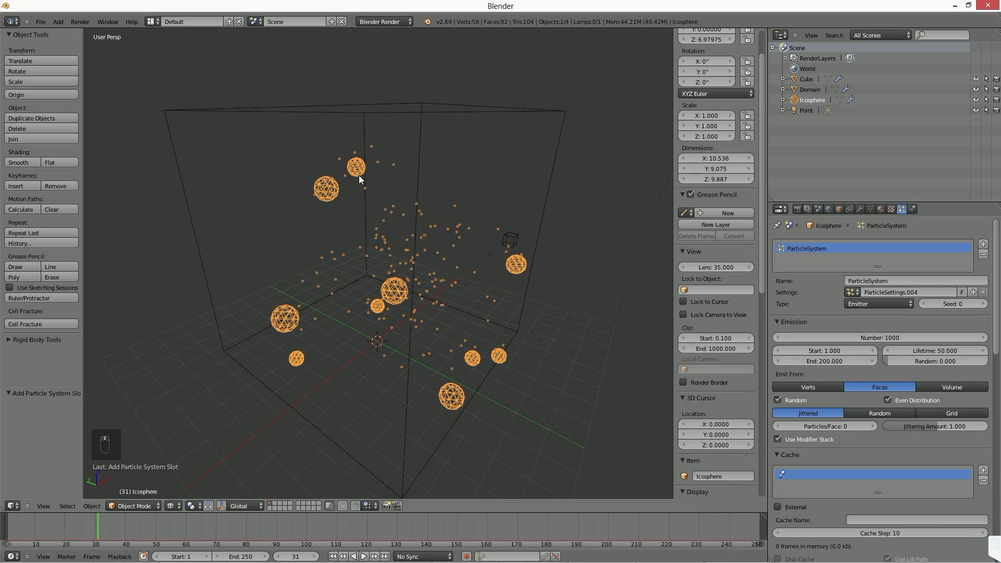
middle_drag(476, 320, 447, 309)
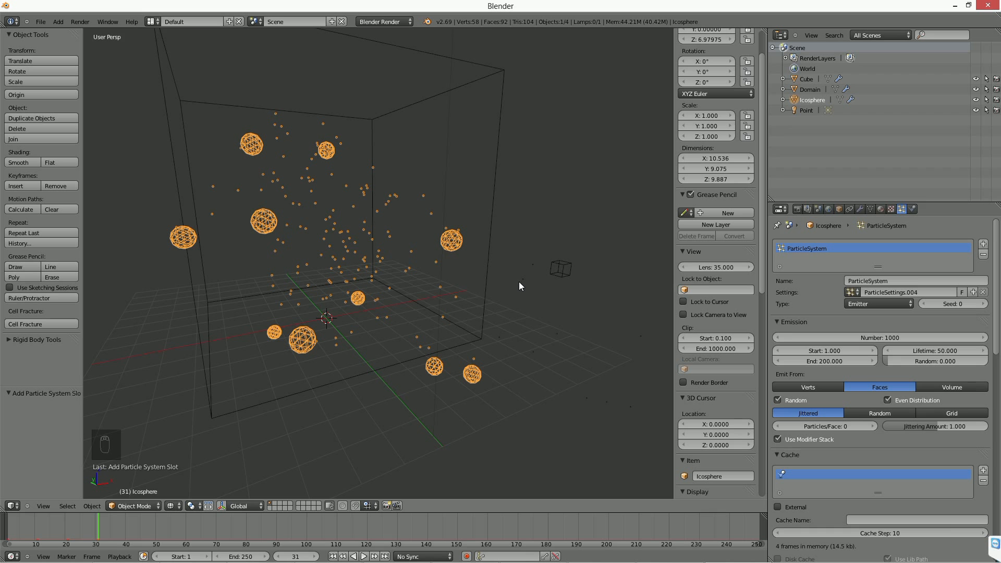
Add smoke physics of type Flow to the icosphere, sourced from its ParticleSystem with Set Size enabled.
click(912, 208)
click(950, 280)
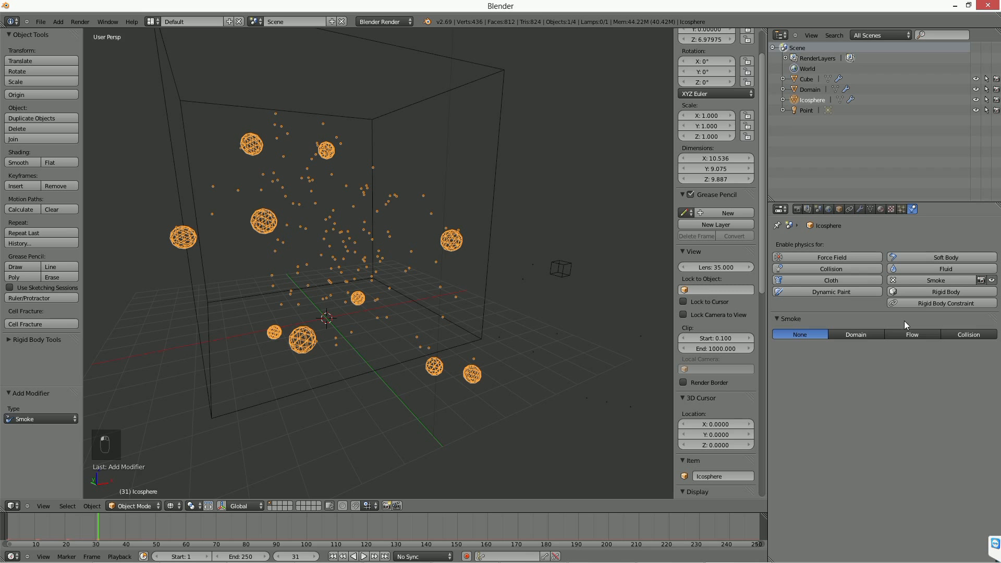
click(912, 335)
click(829, 372)
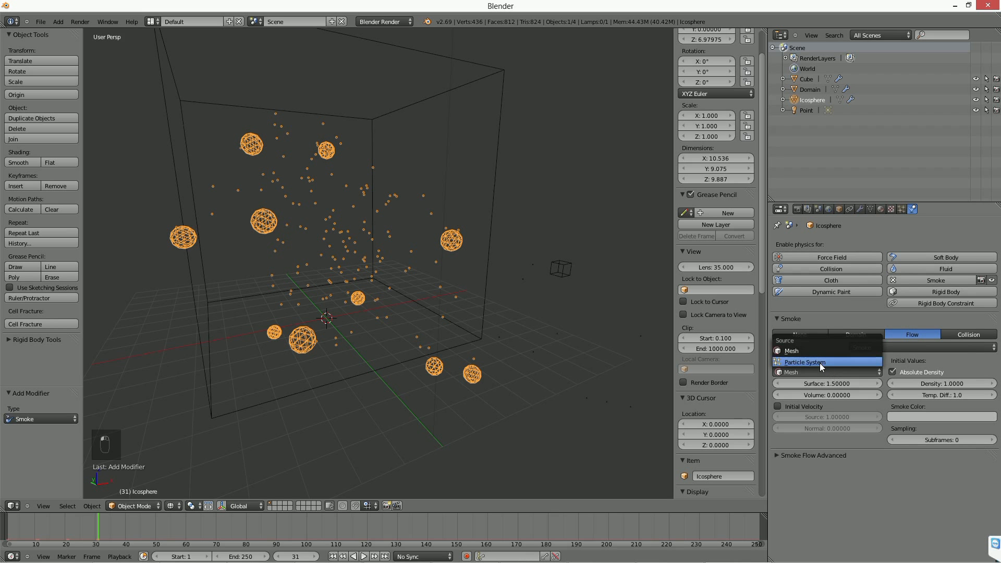
click(819, 362)
click(816, 395)
click(795, 410)
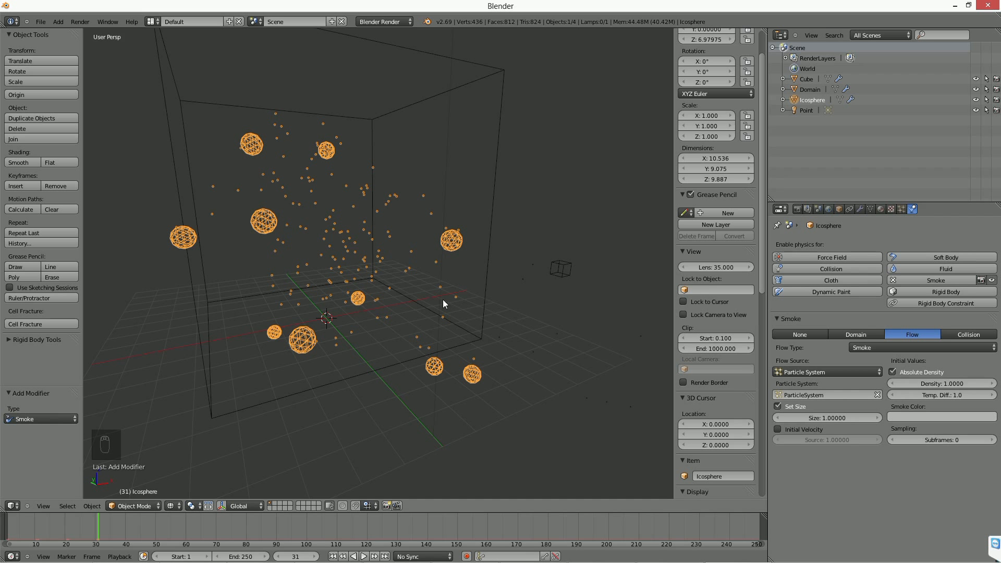
Enable Initial Velocity on the icosphere's smoke flow and set its particles' Object velocity to 1.000.
click(778, 429)
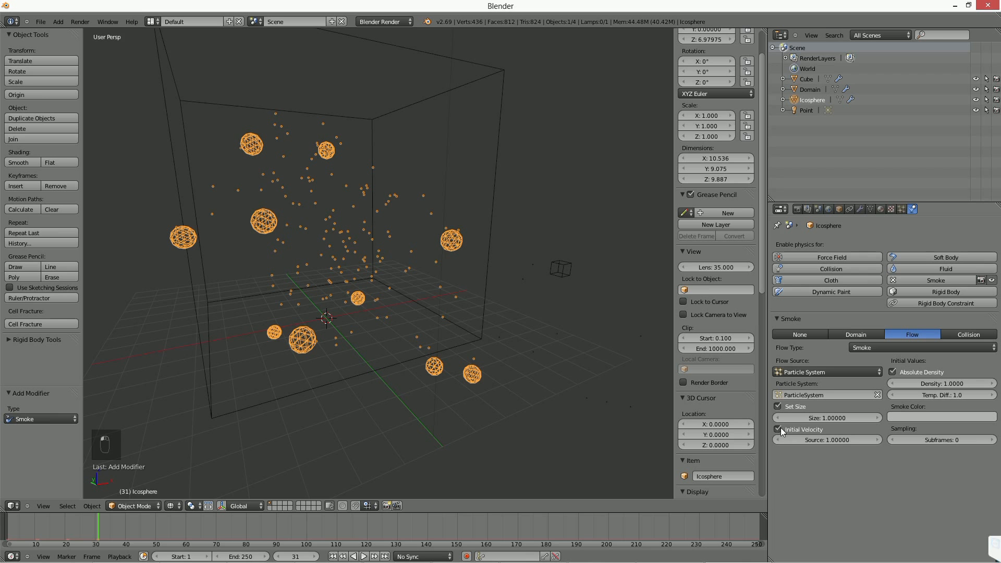
click(902, 209)
scroll(805, 424, down, 12)
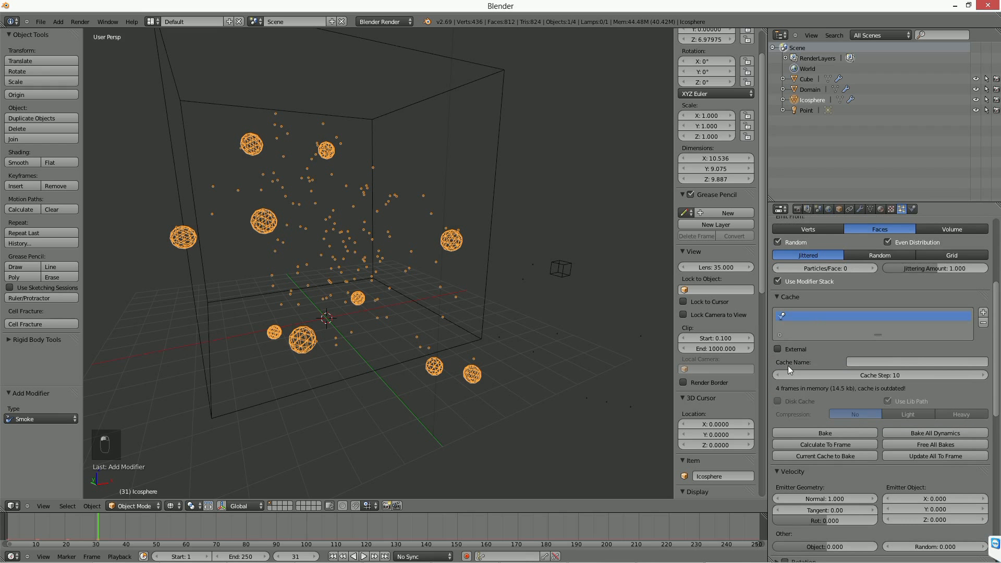
scroll(805, 425, up, 6)
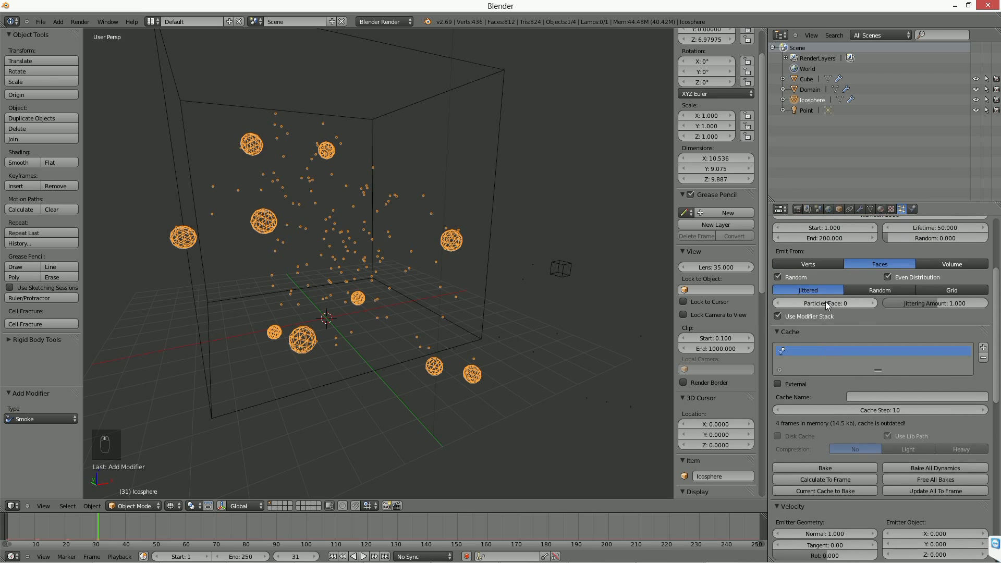
scroll(814, 448, down, 6)
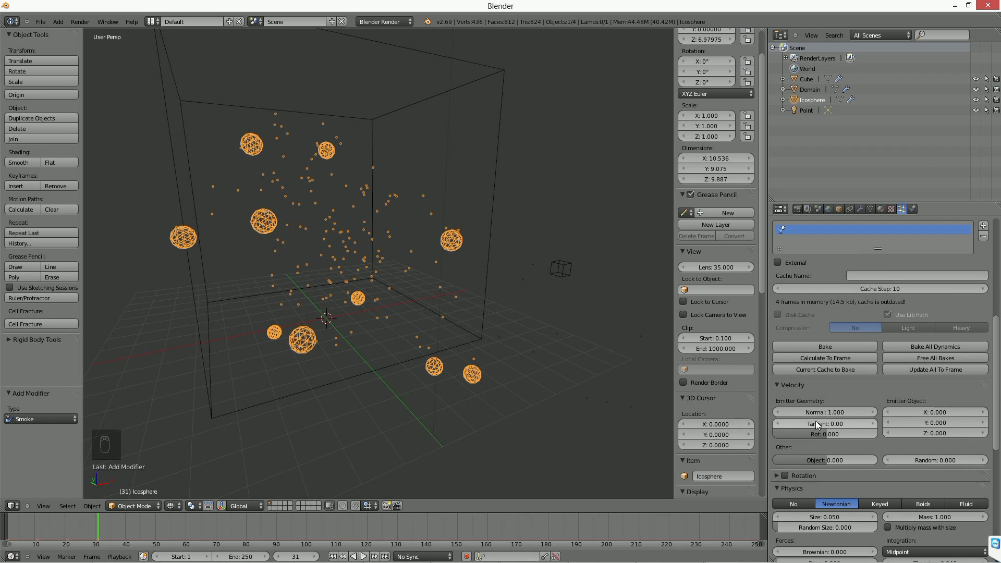
drag(829, 460, 881, 460)
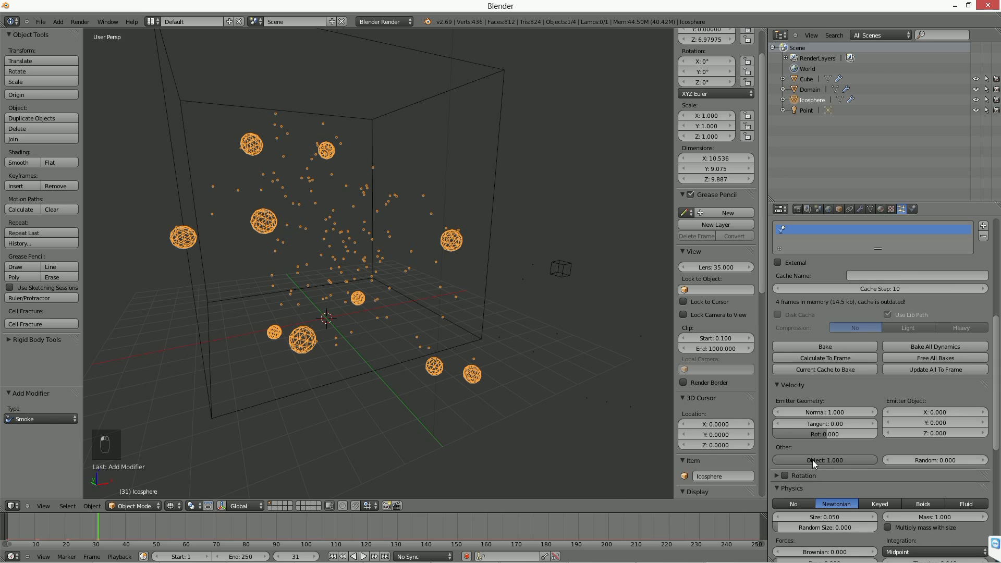
Replay the simulation from the first frame and inspect the smoke emitted by the icospheres' particles.
click(332, 556)
click(363, 556)
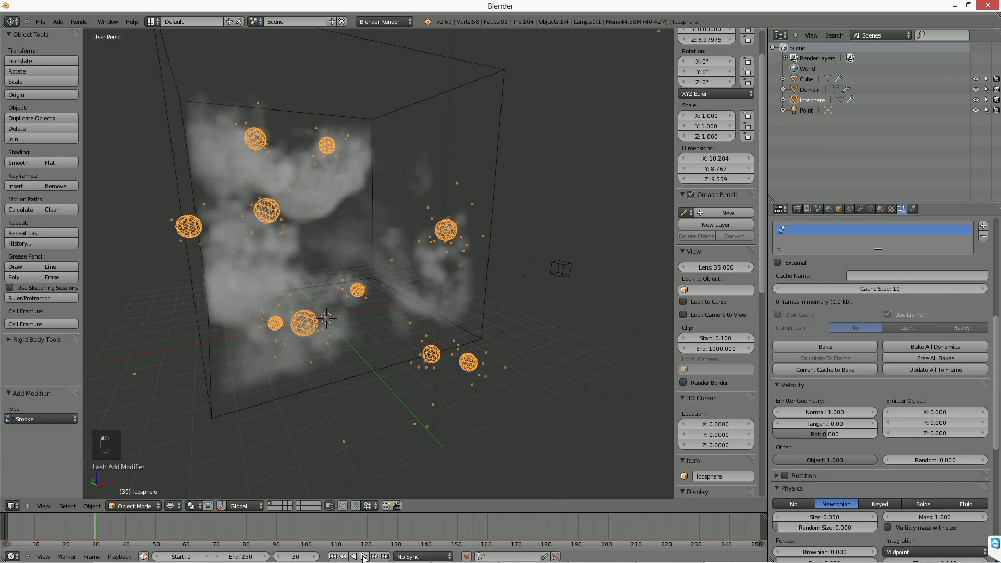
mouse_move(385, 395)
middle_down()
mouse_move(402, 404)
mouse_move(392, 402)
middle_up()
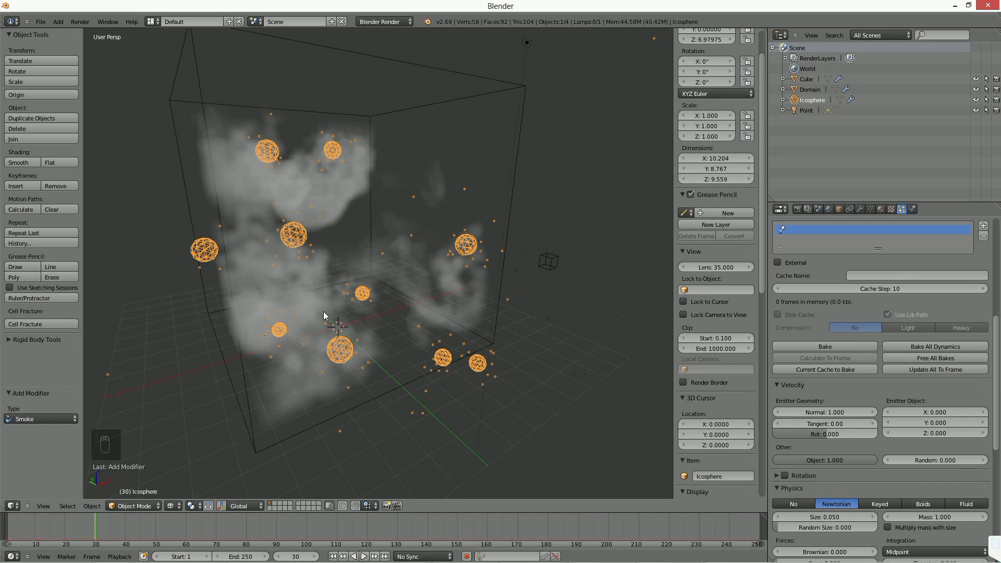
scroll(341, 298, down, 2)
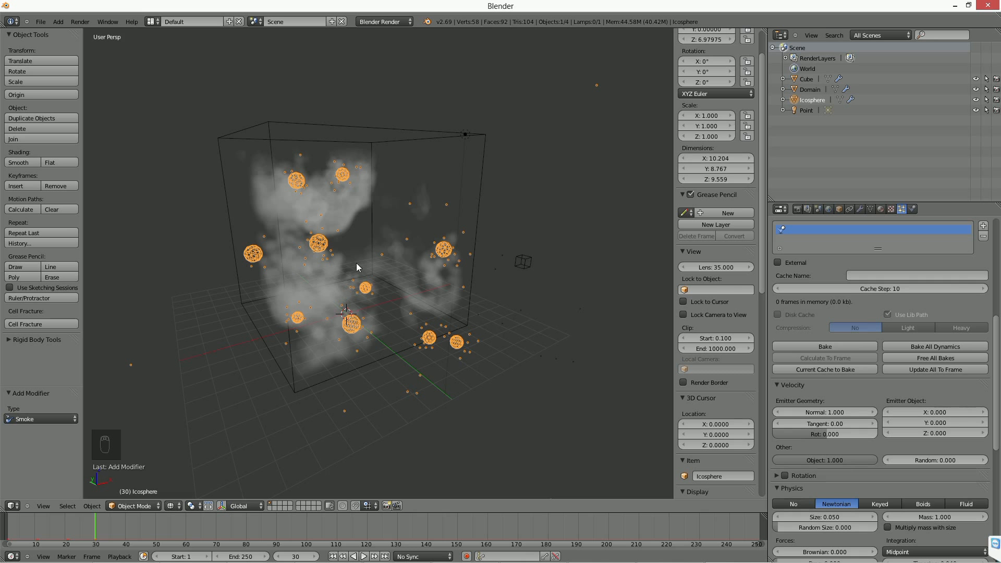
Enable Smoke Adaptive Domain on the domain cube and replay the simulation from the first frame.
right_click(371, 234)
middle_drag(381, 306, 366, 313)
scroll(366, 312, up, 1)
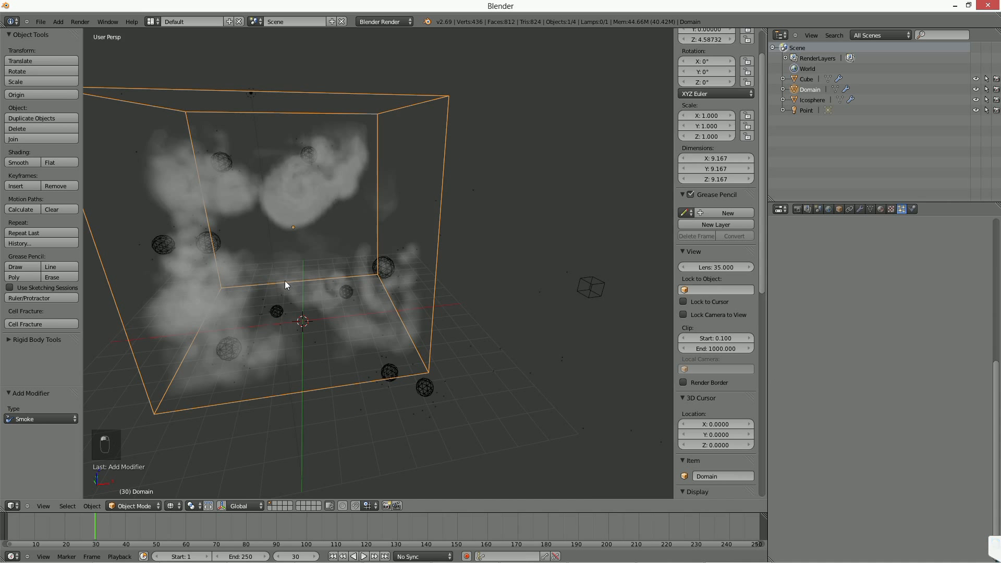
click(911, 209)
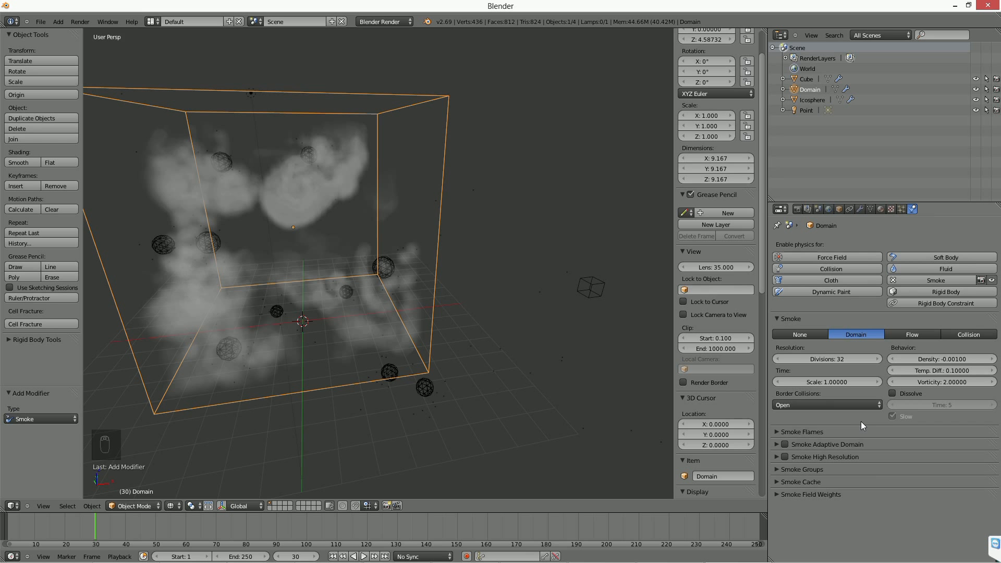
click(784, 444)
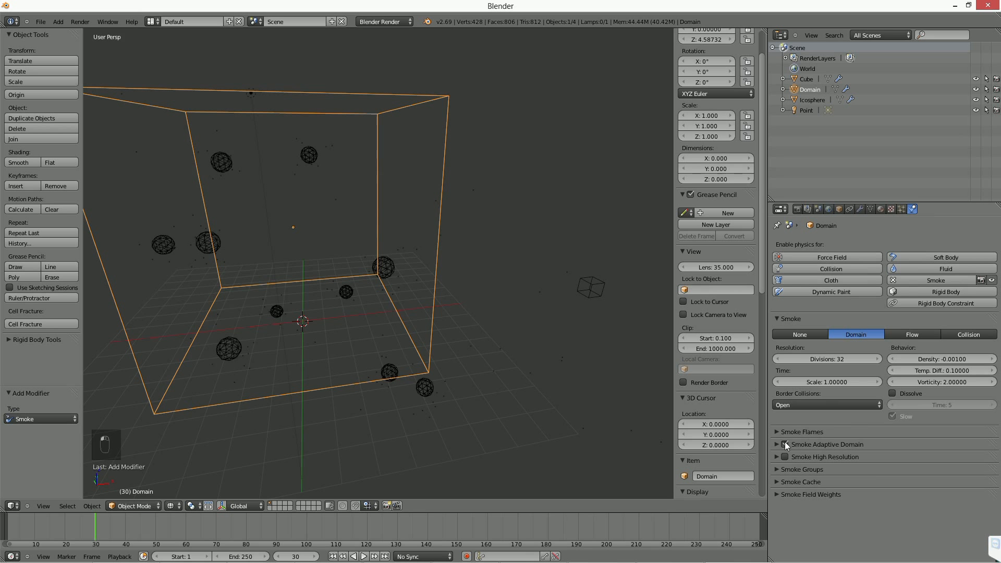
click(332, 556)
click(363, 556)
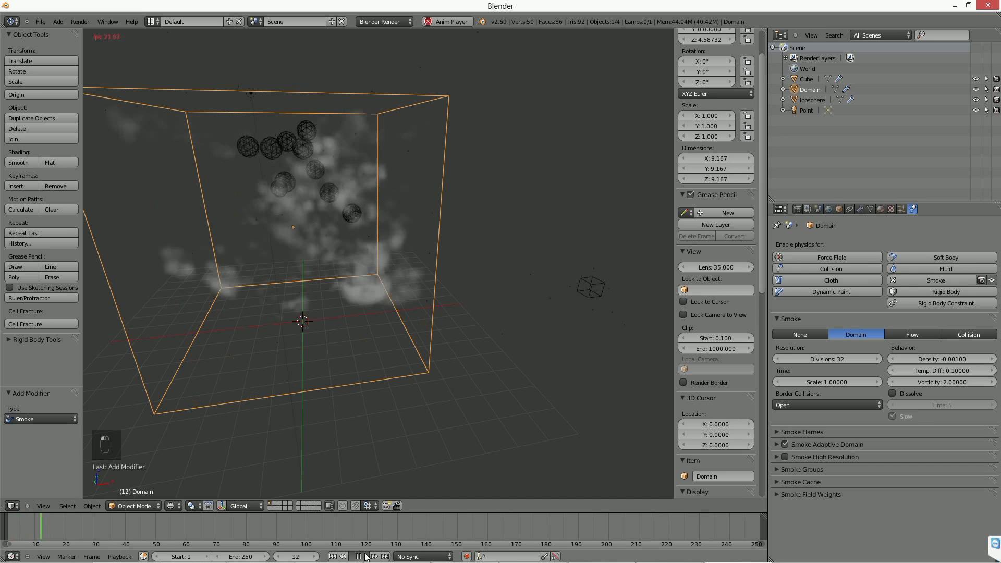
Turn off Initial Velocity on the icosphere's smoke flow and replay the simulation to inspect the smoke trails.
right_click(320, 184)
click(796, 431)
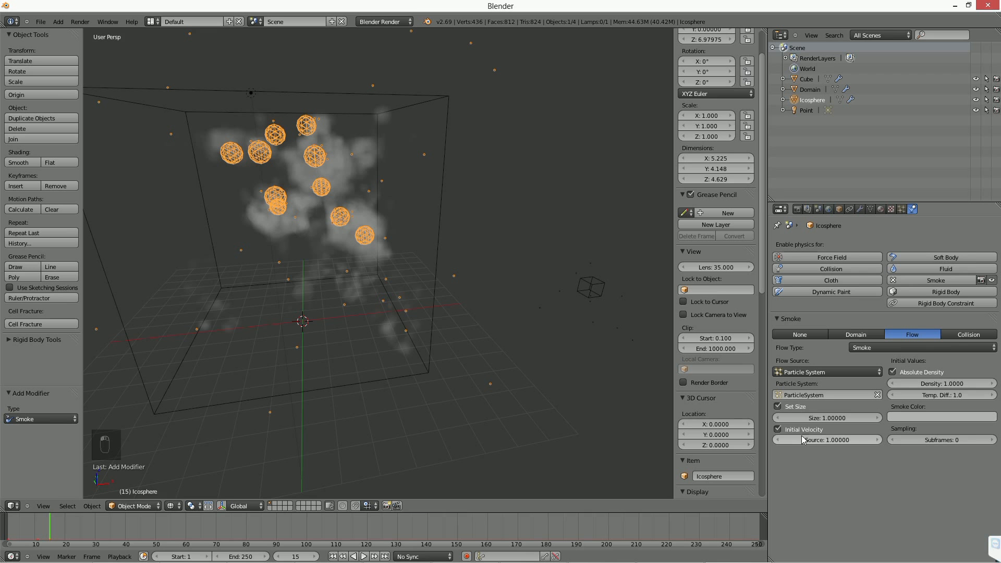
click(332, 556)
click(364, 556)
click(367, 556)
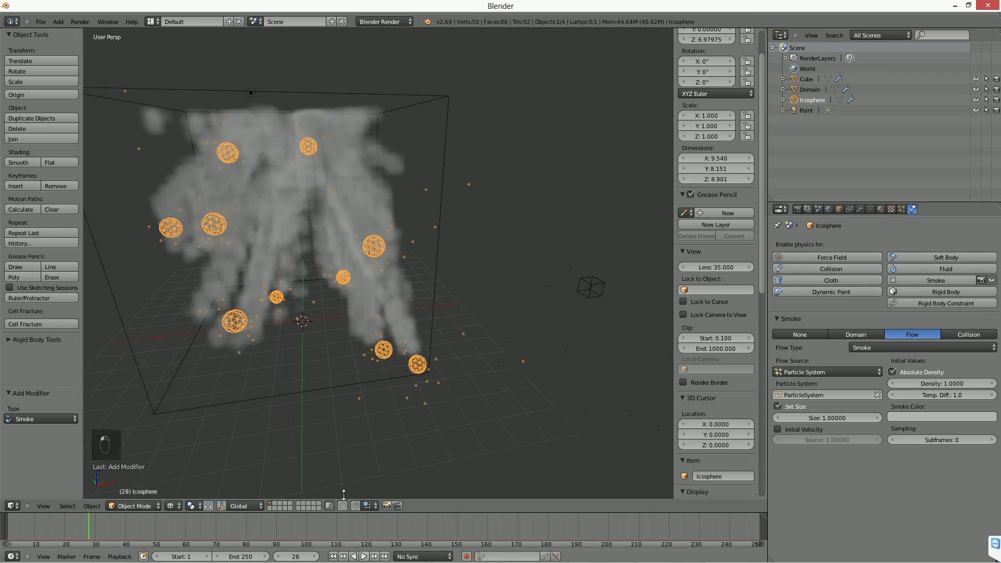
middle_drag(218, 301, 252, 321)
middle_drag(288, 261, 304, 250)
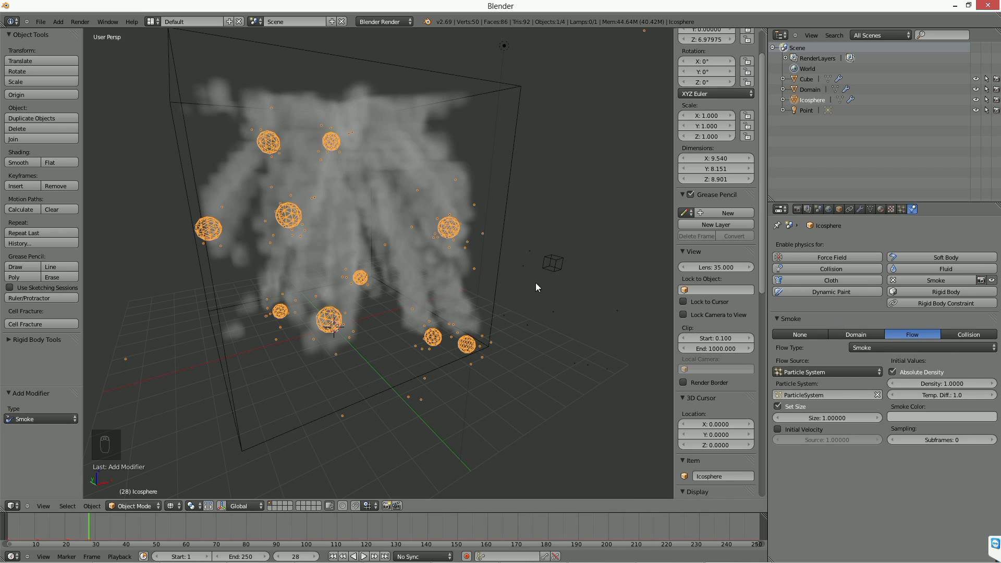
Set the domain cube's smoke resolution to 70 divisions and replay the simulation from the first frame.
right_click(498, 283)
middle_drag(463, 301, 459, 310)
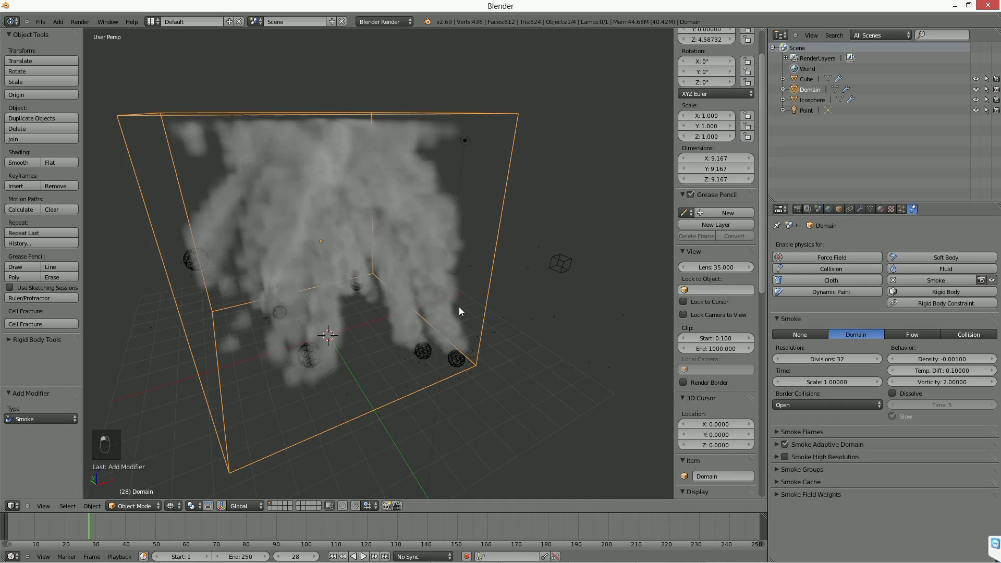
click(835, 360)
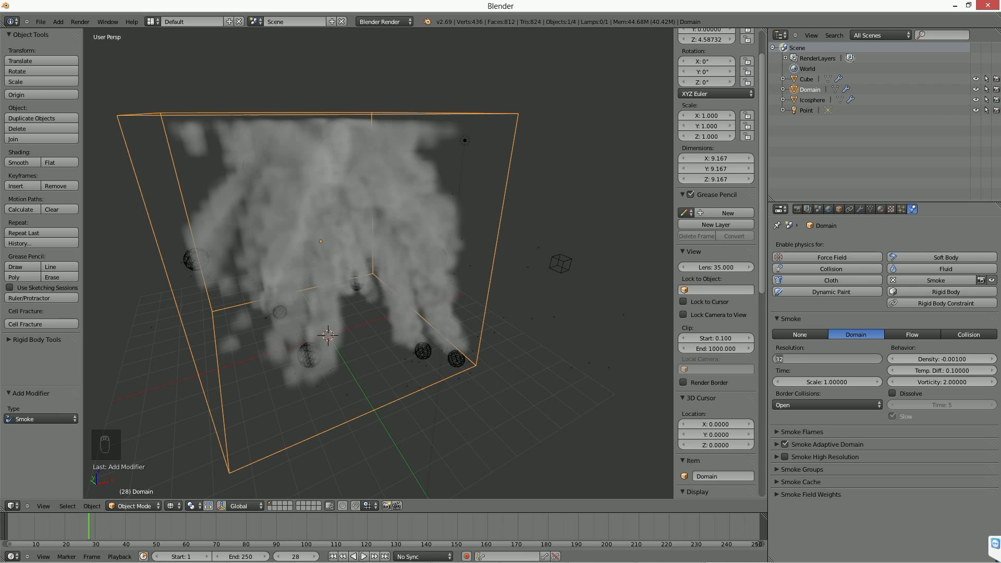
text(70)
key(Return)
click(332, 556)
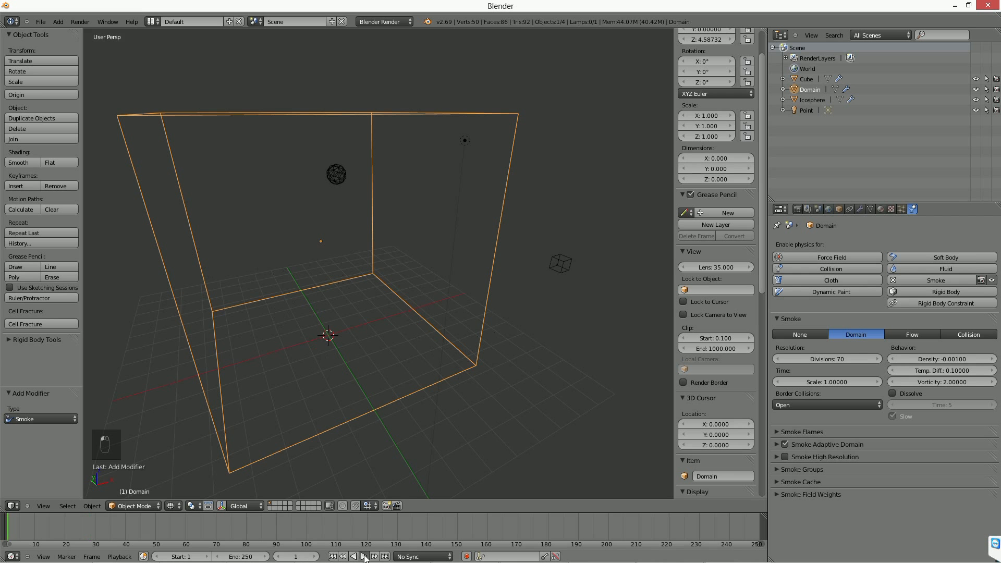
click(364, 556)
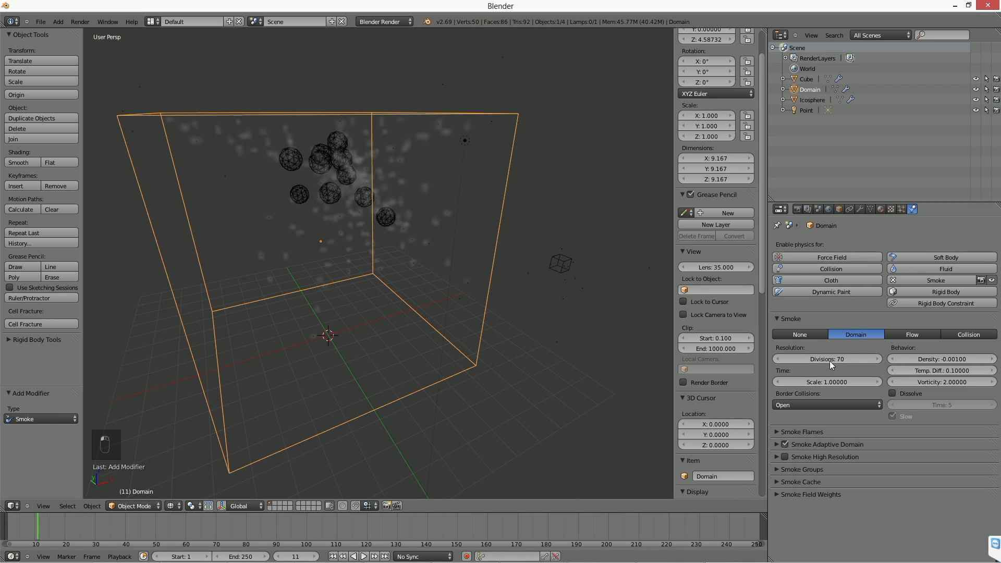
Set the domain's smoke resolution to 40 divisions and replay the simulation from the first frame.
click(830, 360)
text(40)
key(Return)
click(332, 556)
click(363, 556)
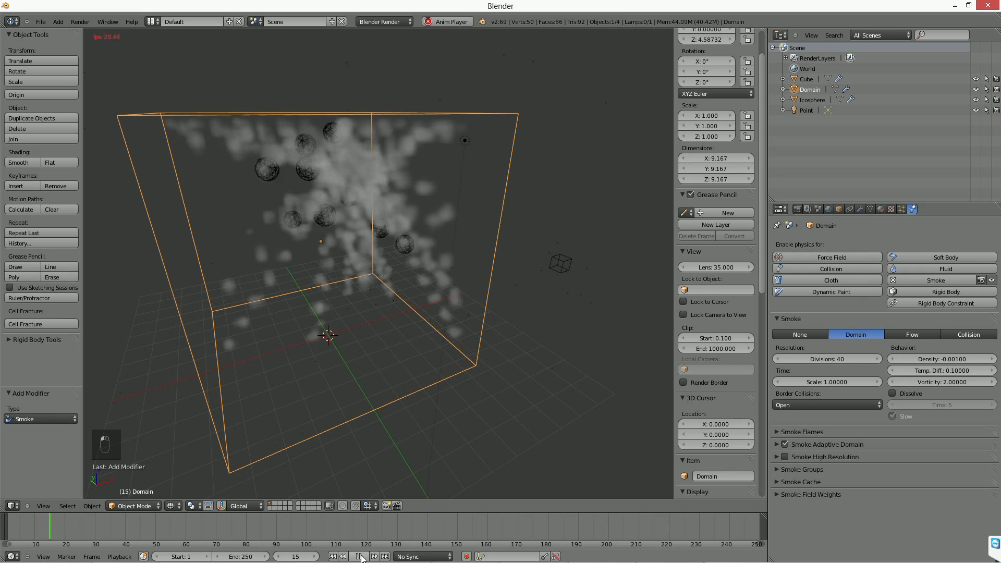
Set the domain's smoke resolution to 32 divisions and enable Smoke High Resolution.
click(827, 357)
text(32)
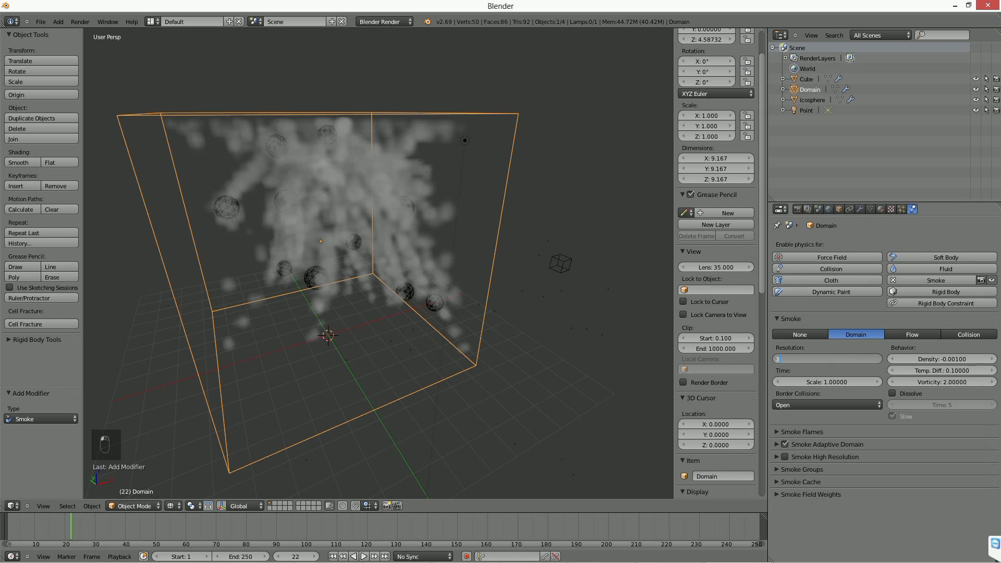
key(Return)
click(784, 457)
click(775, 454)
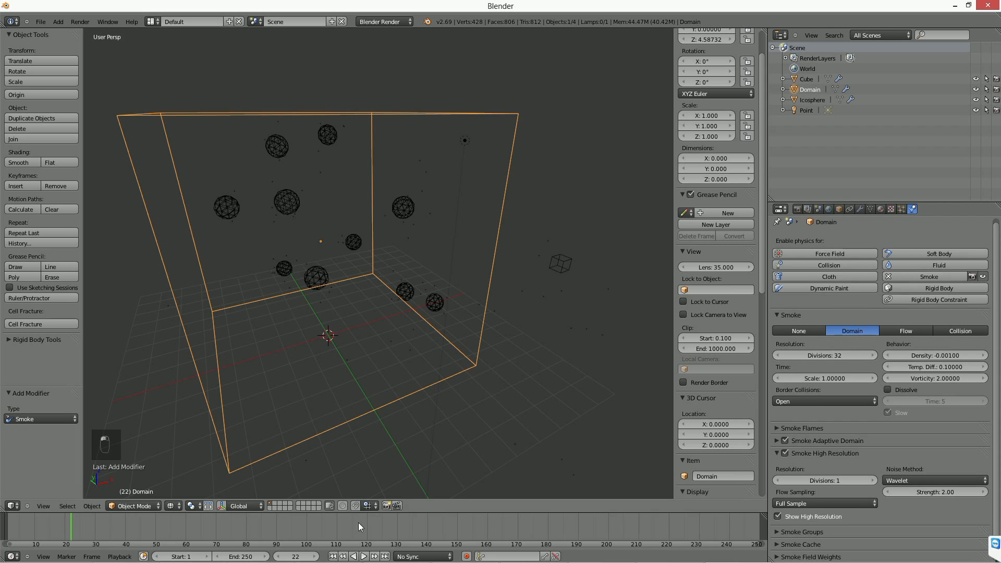
Play the high-resolution simulation from the first frame and inspect the detail of the smoke trails.
click(332, 556)
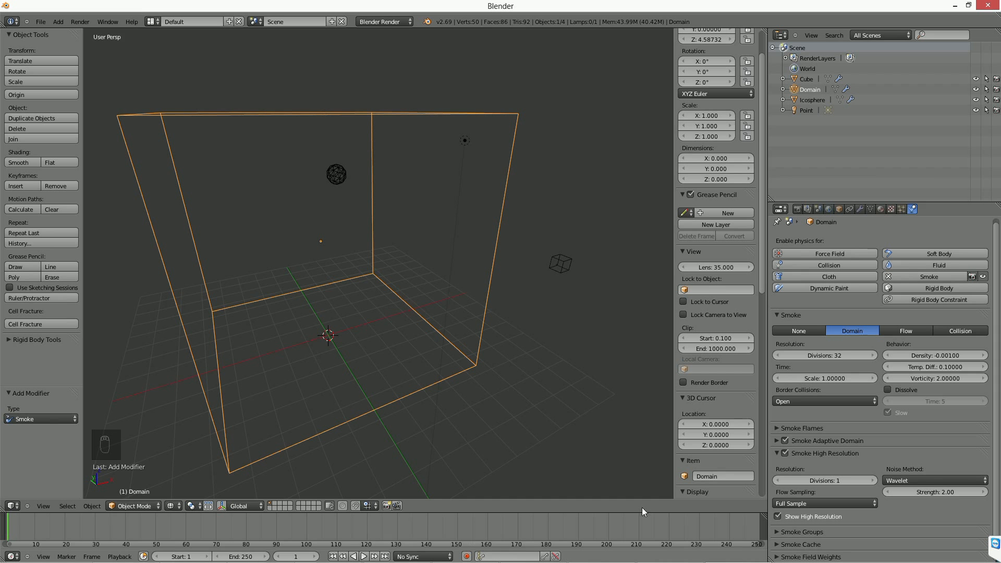
click(931, 480)
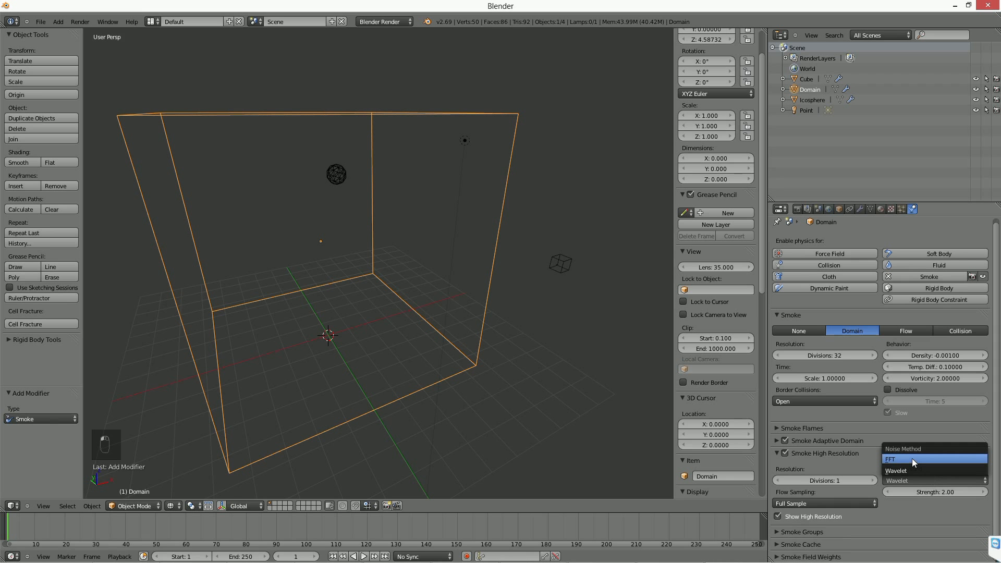
click(365, 556)
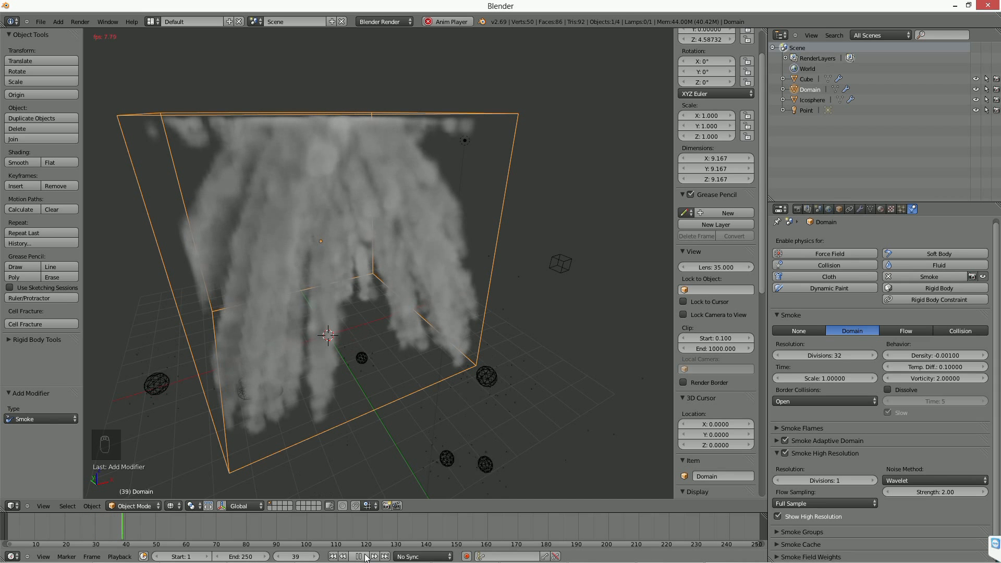
click(364, 556)
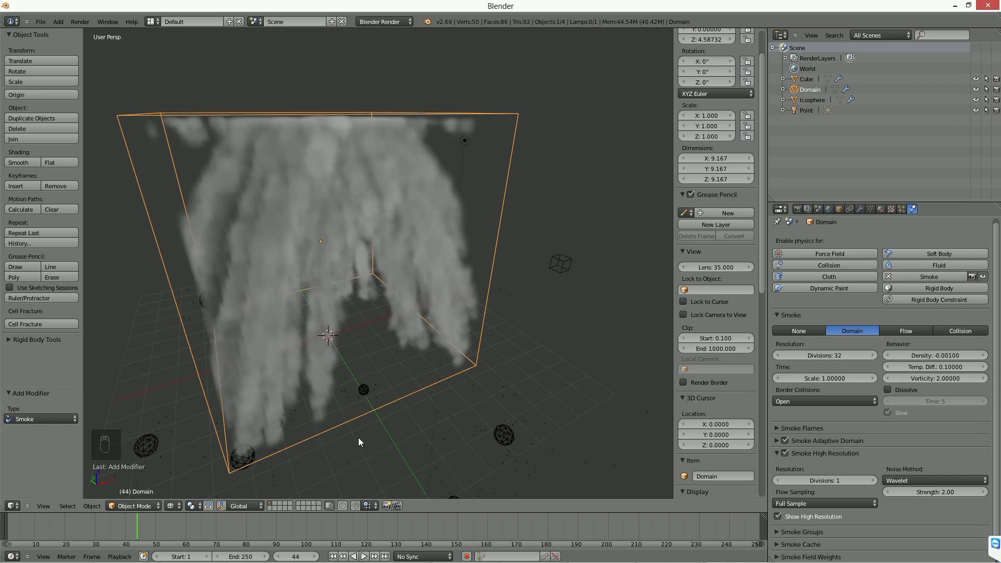
click(364, 556)
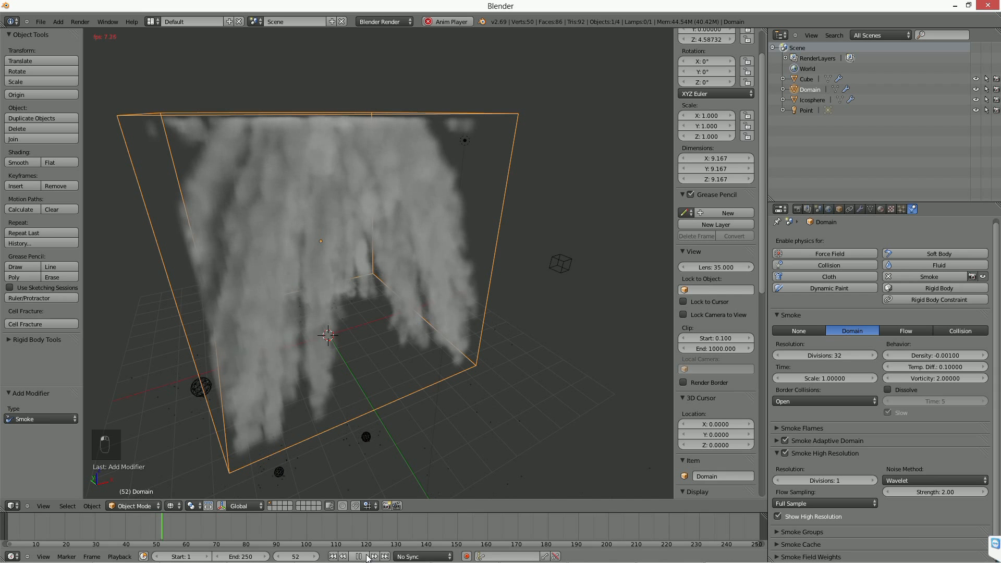
click(364, 556)
middle_drag(314, 267, 379, 314)
scroll(296, 252, up, 4)
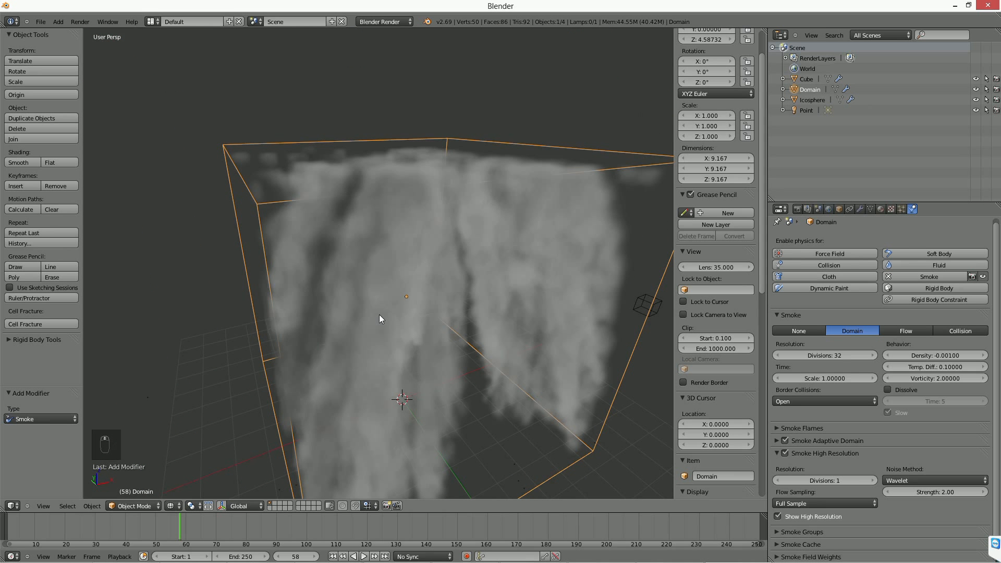
scroll(380, 314, down, 1)
shift+middle_drag(492, 339, 468, 281)
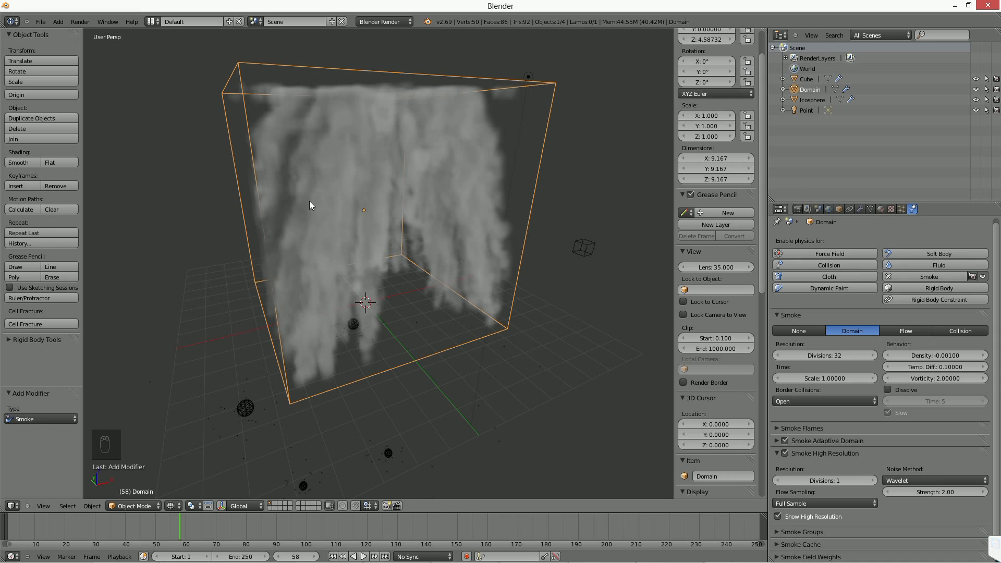
middle_drag(309, 202, 259, 142)
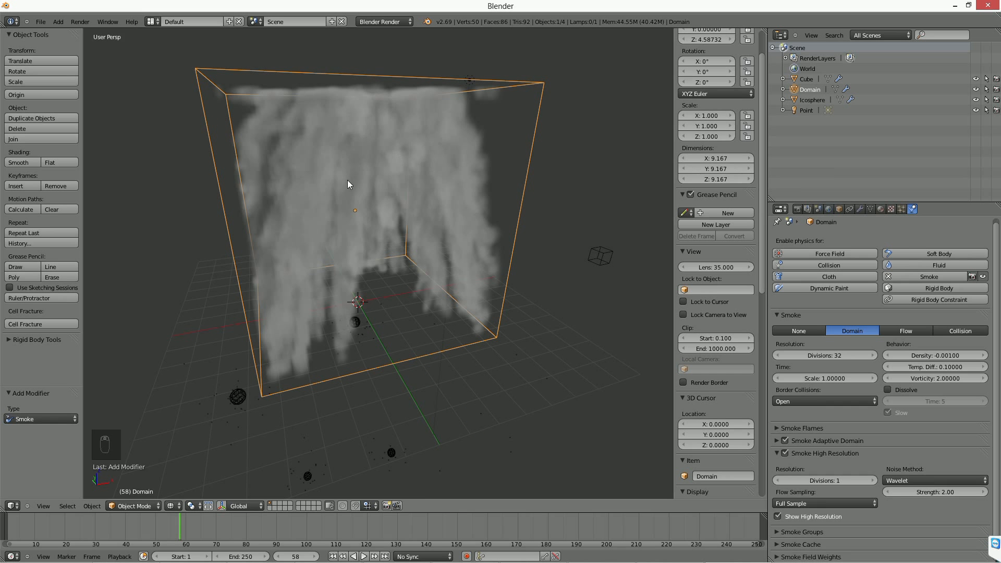
key(shift+a)
mouse_move(479, 425)
middle_drag(236, 135, 349, 204)
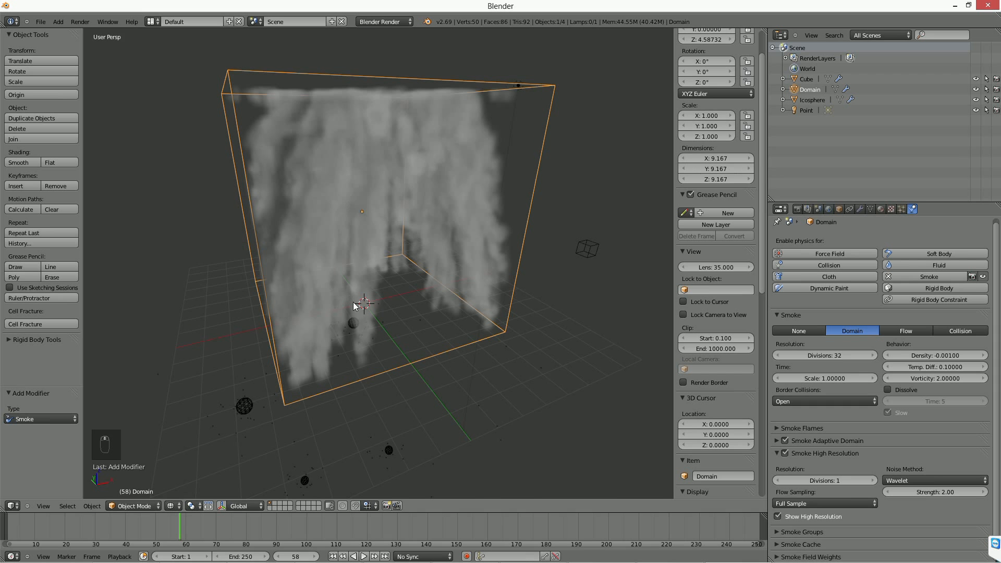
At the first frame, add a cube, raise it along Z to about 4.14 inside the domain and scale it to about 0.533.
click(332, 556)
key(shift+a)
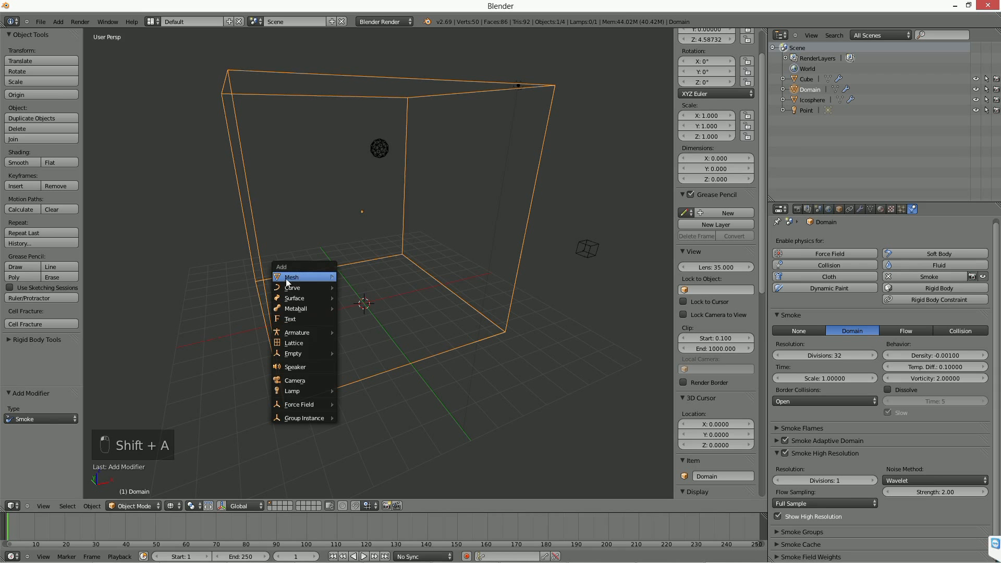
mouse_move(287, 277)
click(360, 288)
key(g)
key(z)
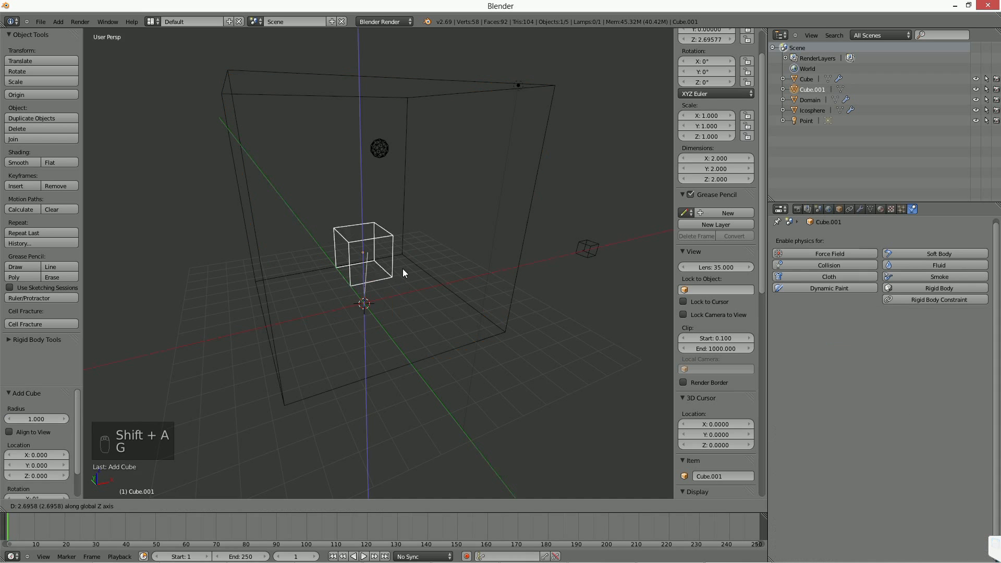
click(458, 267)
key(s)
click(402, 268)
middle_drag(418, 273, 371, 286)
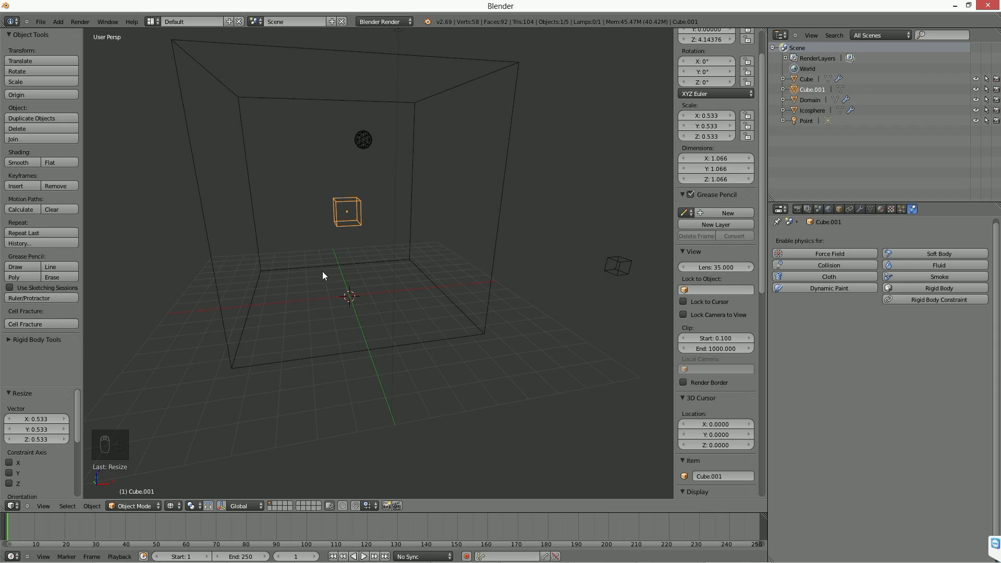
Make the new small cube an active rigid body.
click(12, 340)
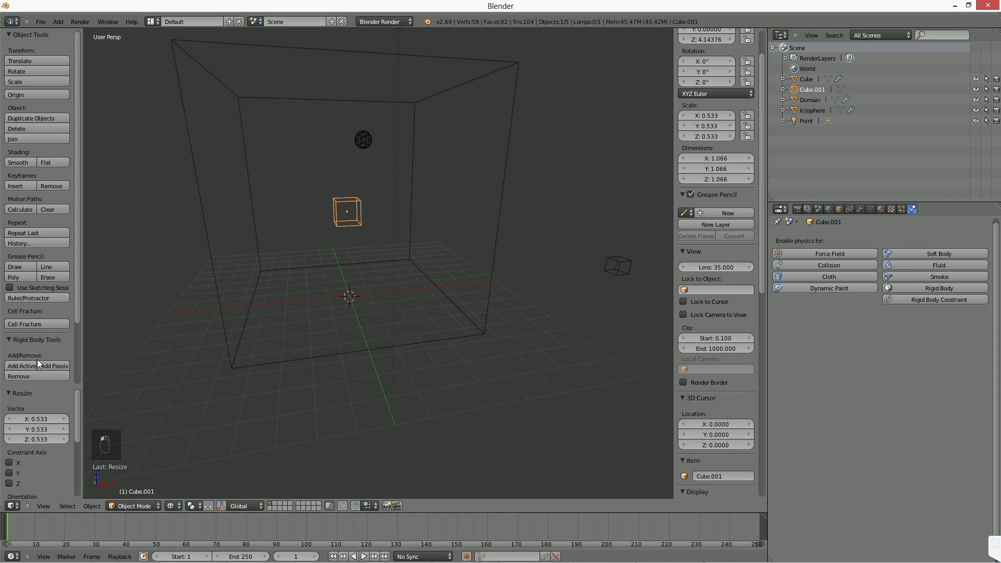
click(30, 364)
middle_drag(325, 285, 383, 289)
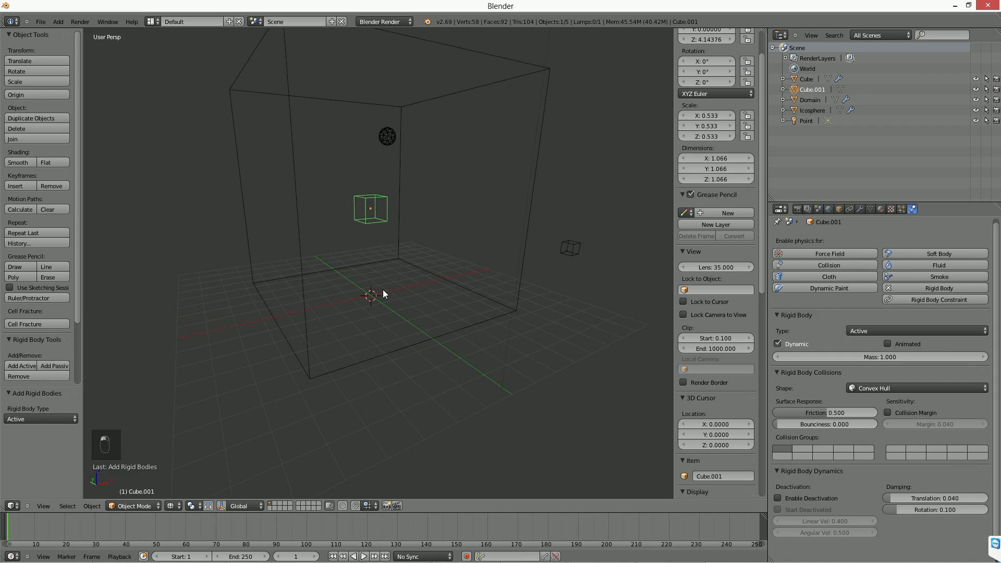
Enable smoke physics on the small cube and set its smoke type to Flow.
click(934, 274)
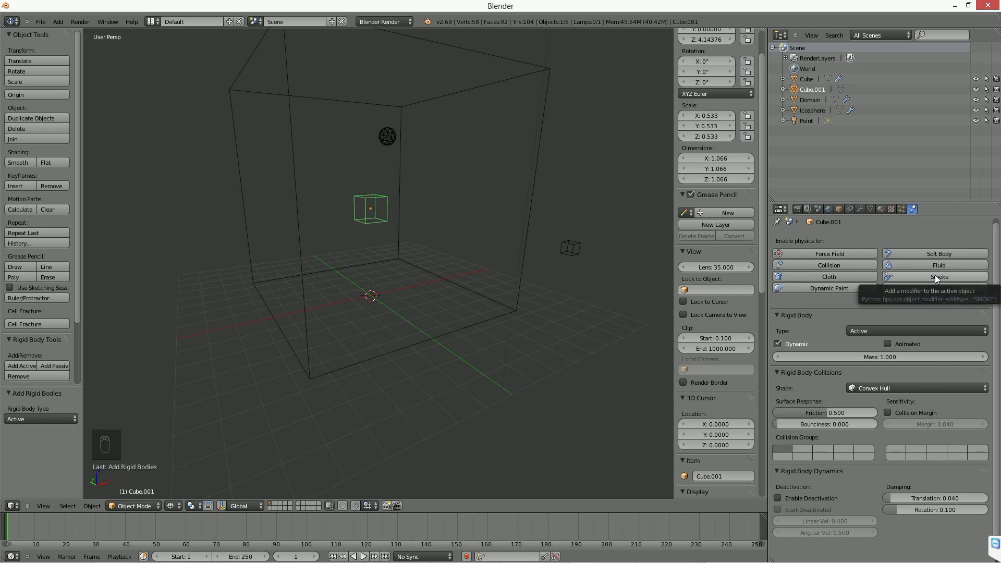
key(ctrl+z)
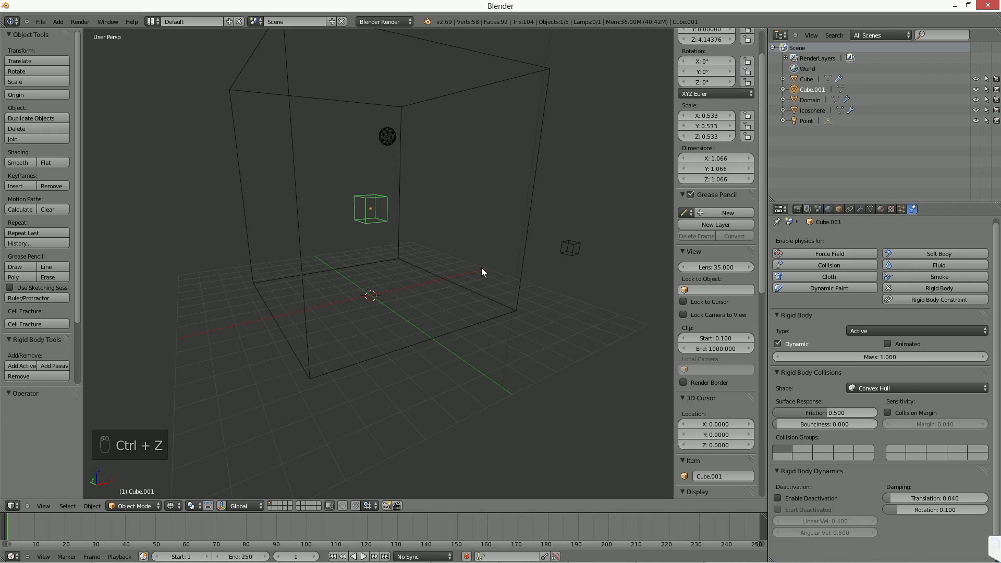
click(927, 276)
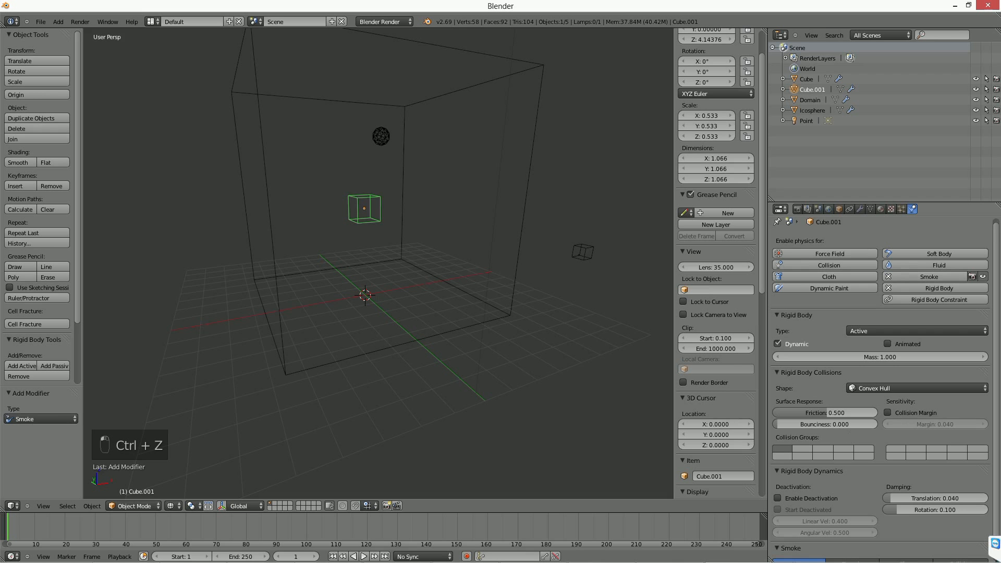
scroll(868, 394, down, 1)
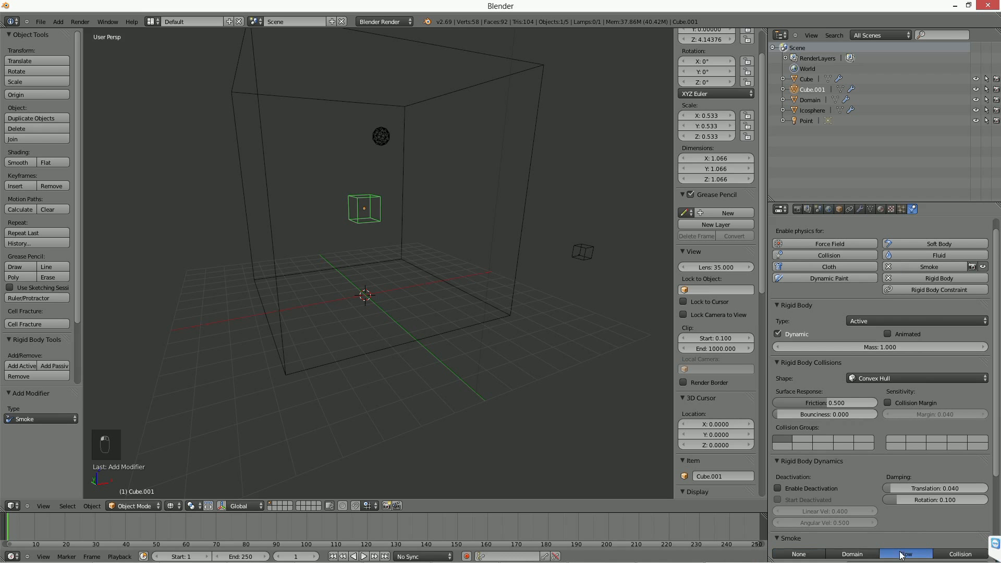
Delete the icosphere and move the small smoke cube up about 6.84 units along Z, above the domain.
right_click(380, 136)
key(Delete)
click(365, 133)
right_click(371, 217)
middle_drag(371, 217, 420, 308)
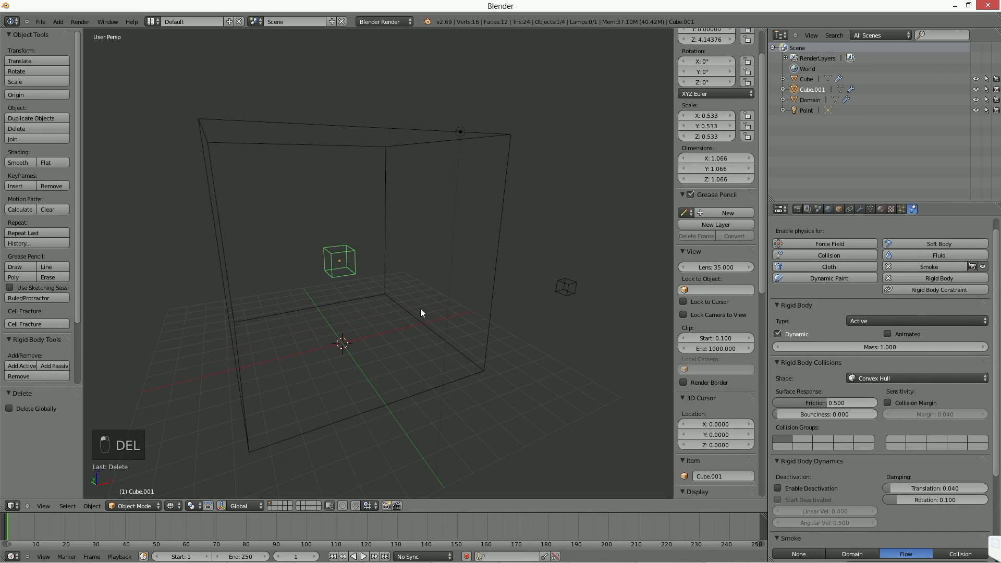
key(g)
click(430, 162)
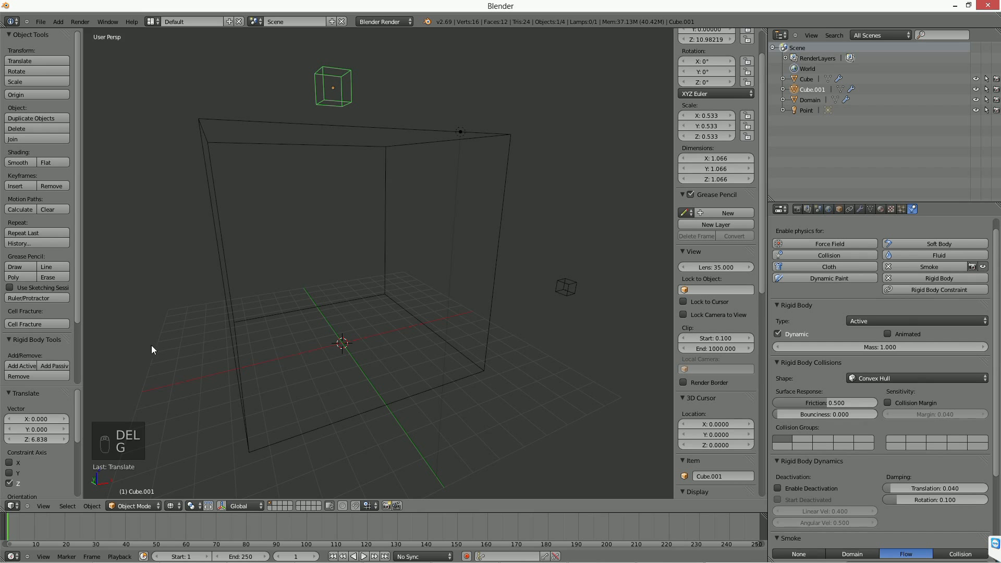
Apply the active rigid body to the raised cube again and play the simulation of its falling smoke trail.
click(28, 363)
key(alt+a)
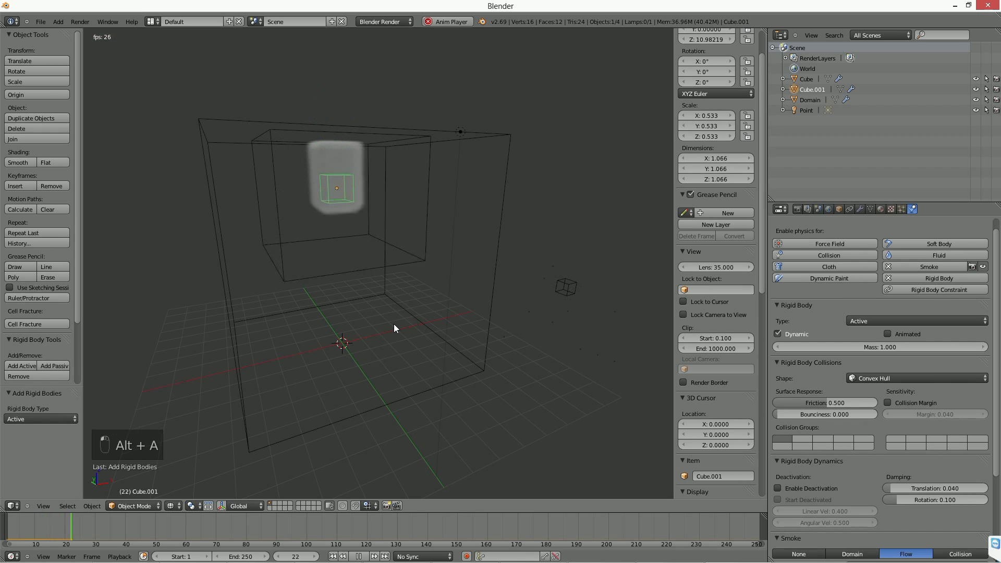
key(alt+a)
middle_drag(407, 352, 407, 395)
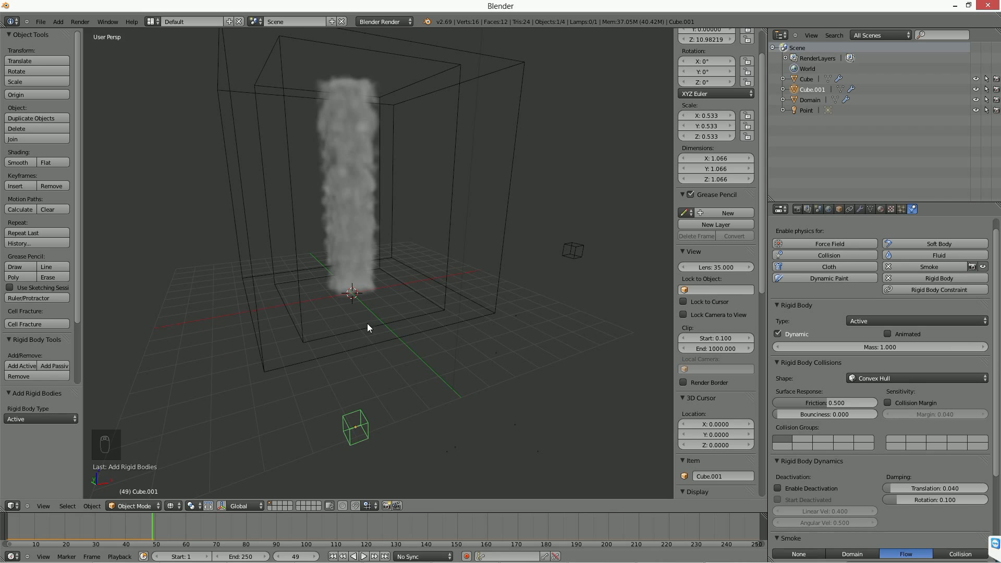
Add a ground plane at the origin, scale it up to about 7 and make it a passive rigid body.
key(shift+a)
click(412, 324)
key(s)
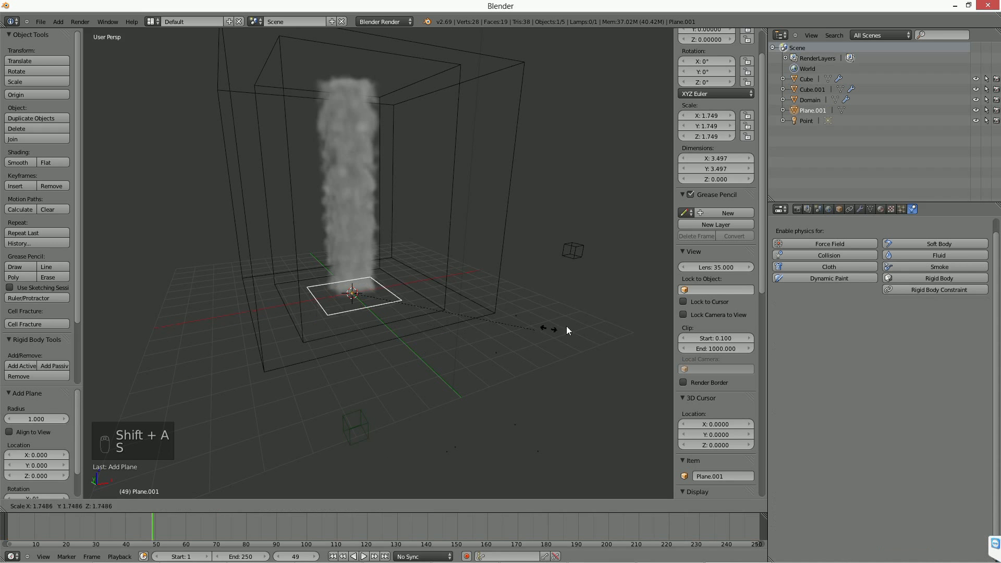
click(517, 302)
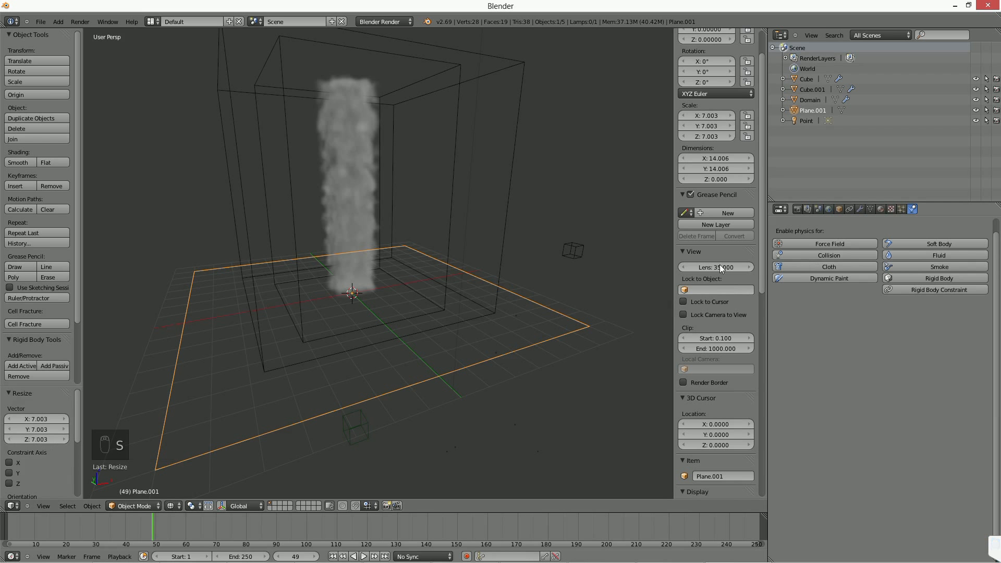
click(55, 366)
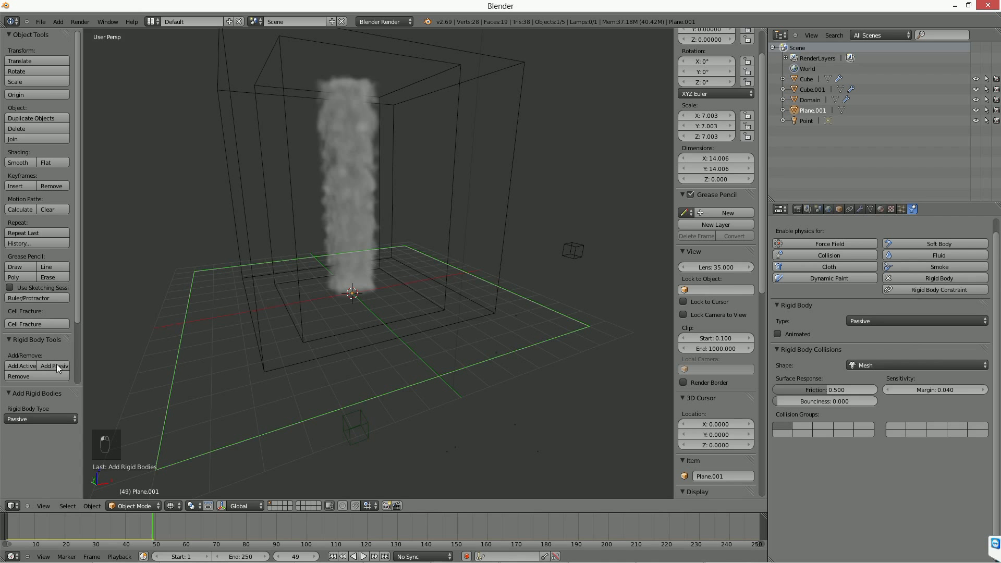
Select the smoke cube and replay the simulation from the first frame to check its collision with the plane.
right_click(377, 431)
click(332, 557)
click(363, 556)
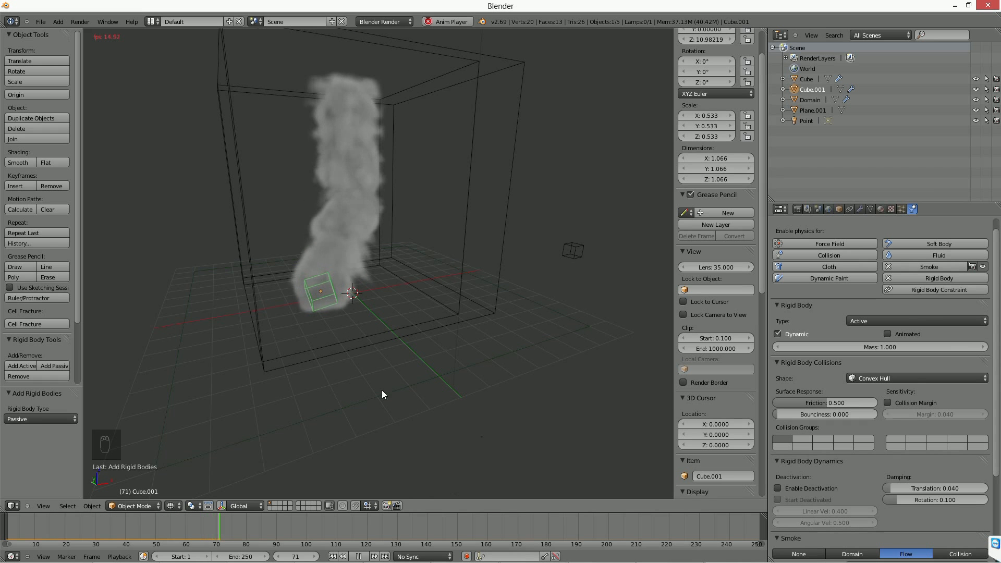
key(Escape)
middle_drag(329, 118, 350, 107)
key(g)
key(y)
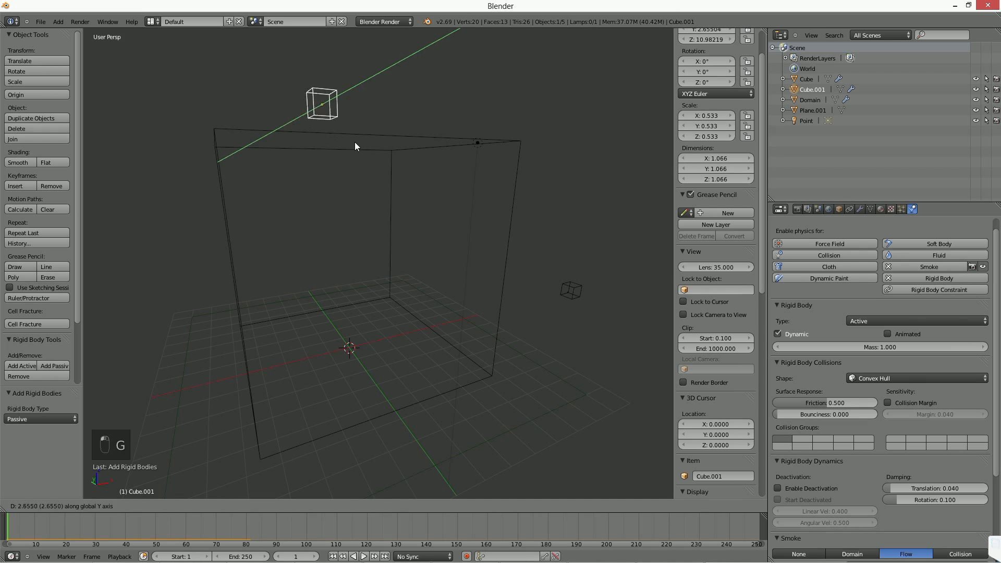
click(356, 152)
Stack four duplicates of the smoke cube above it, spaced about 1.935 units along Z, and play the simulation.
middle_drag(364, 212, 358, 247)
key(shift+d)
key(z)
click(333, 213)
key(shift+r)
key(shift+r)
key(shift+r)
key(shift+r)
key(shift+r)
key(alt+a)
mouse_move(380, 318)
middle_down()
mouse_move(376, 284)
mouse_move(386, 324)
middle_up()
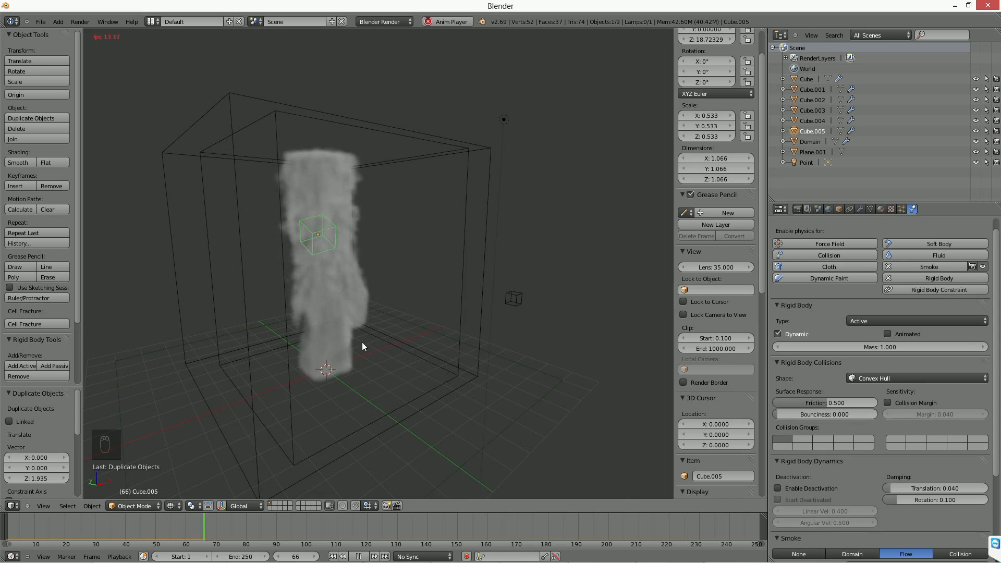
Stagger three of the stacked smoke cubes by moving each along X in alternating directions, the last one by about 0.374.
key(Escape)
middle_drag(380, 292, 369, 380)
right_click(313, 186)
key(g)
key(x)
click(340, 186)
right_click(295, 139)
key(g)
key(x)
click(287, 139)
right_click(296, 90)
key(g)
key(x)
click(305, 93)
Play the simulation of the staggered cubes and examine their smoke trails from different angles as they hit the plane.
middle_drag(337, 384, 363, 317)
key(alt+a)
middle_drag(368, 406, 351, 386)
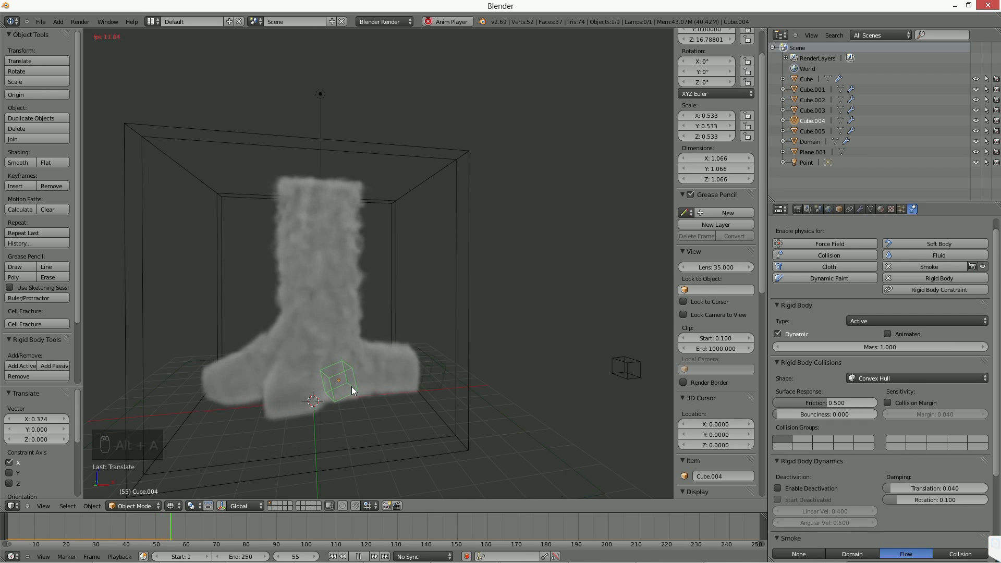
middle_drag(295, 400, 345, 536)
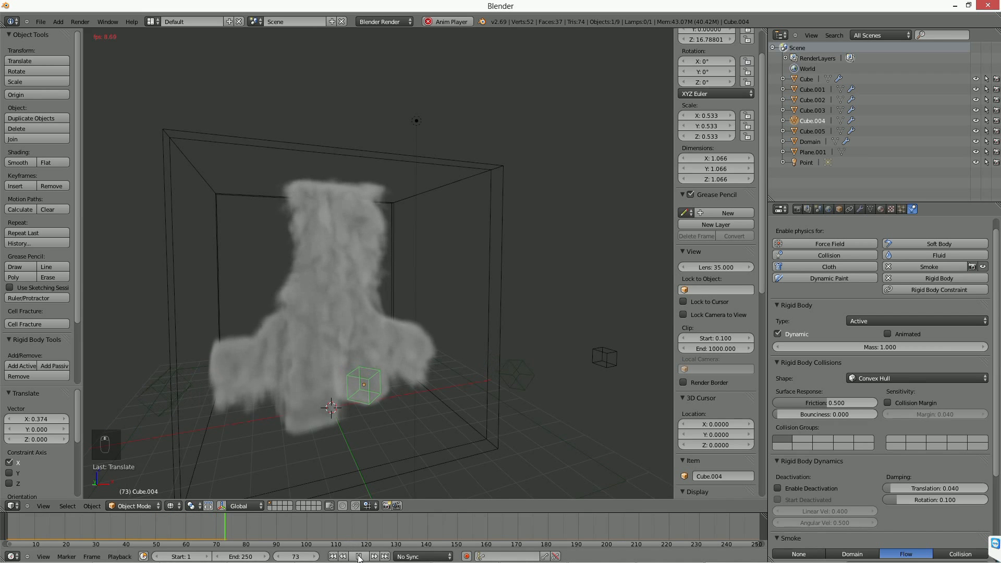
key(alt+a)
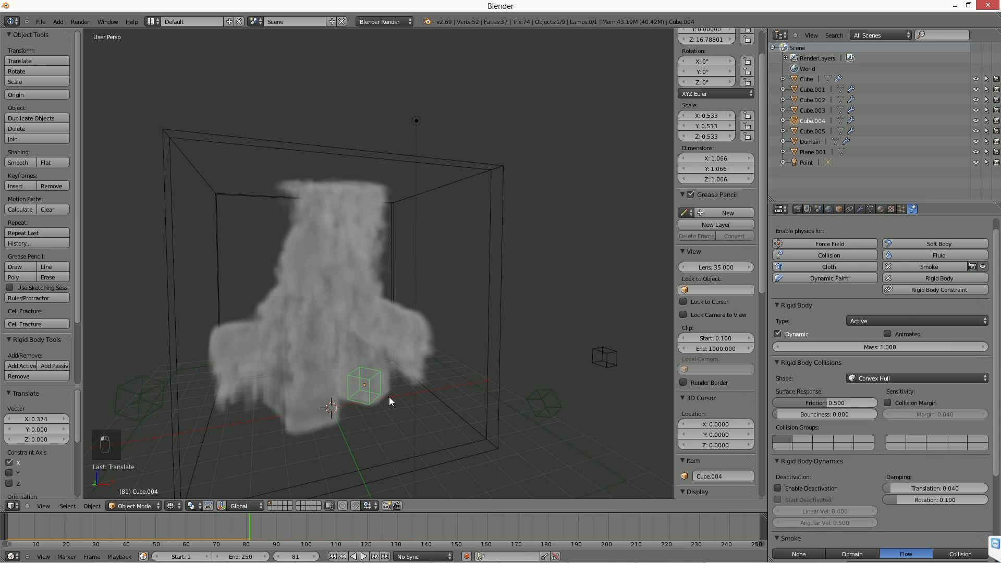
Scale the smoke domain up by about 1.985 and replay the simulation from the first frame.
right_click(499, 312)
scroll(477, 356, down, 3)
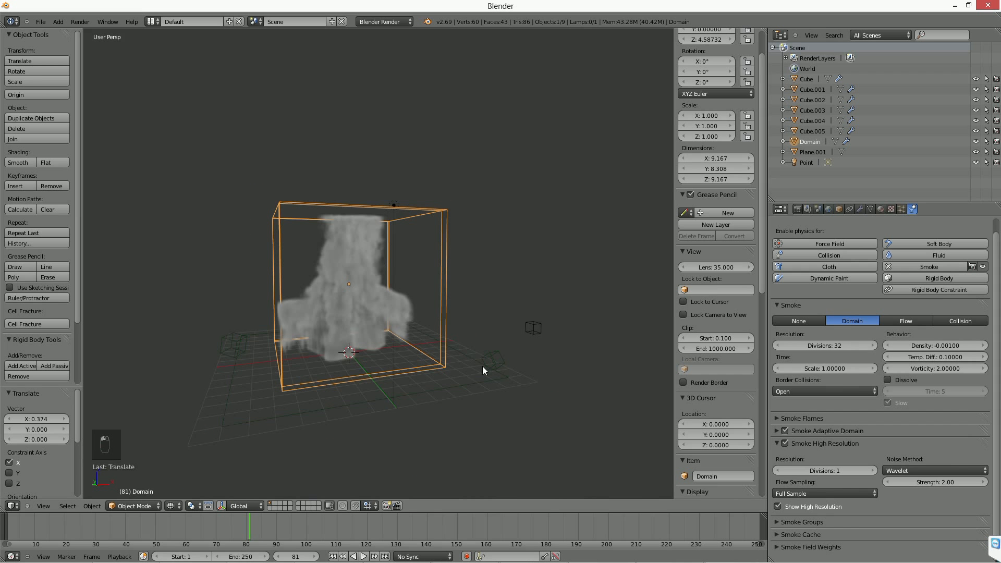
key(s)
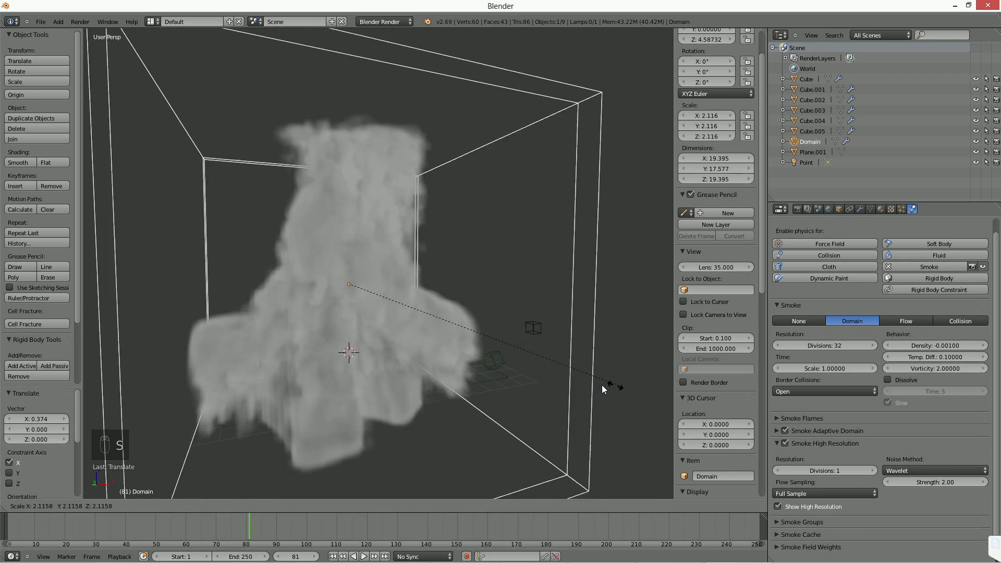
click(601, 385)
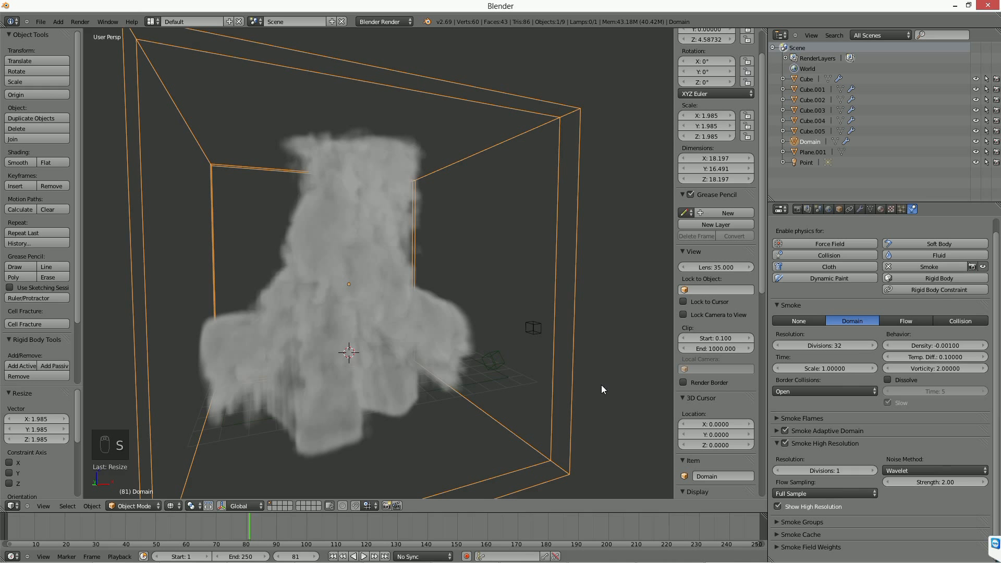
click(334, 556)
click(371, 555)
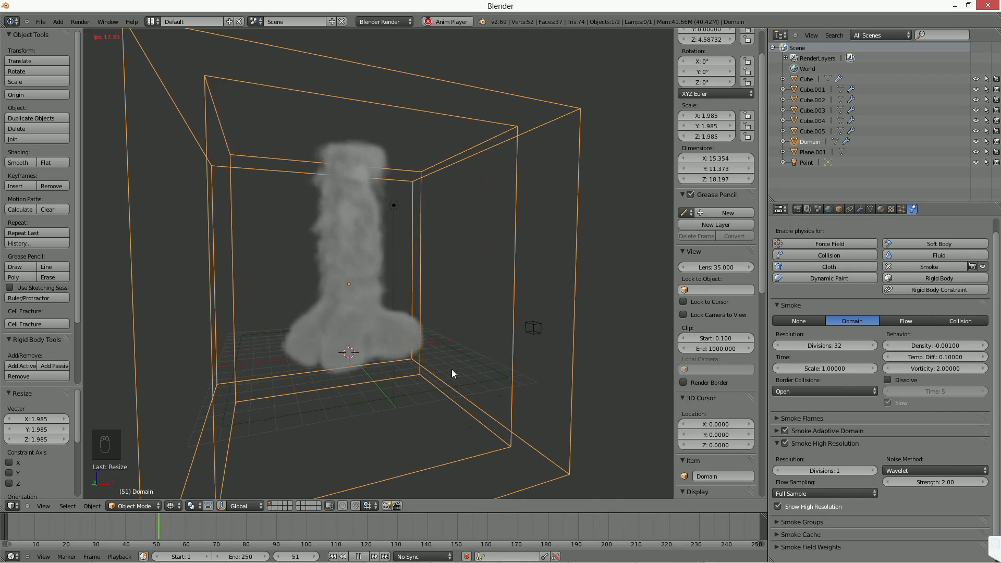
middle_drag(242, 324, 340, 336)
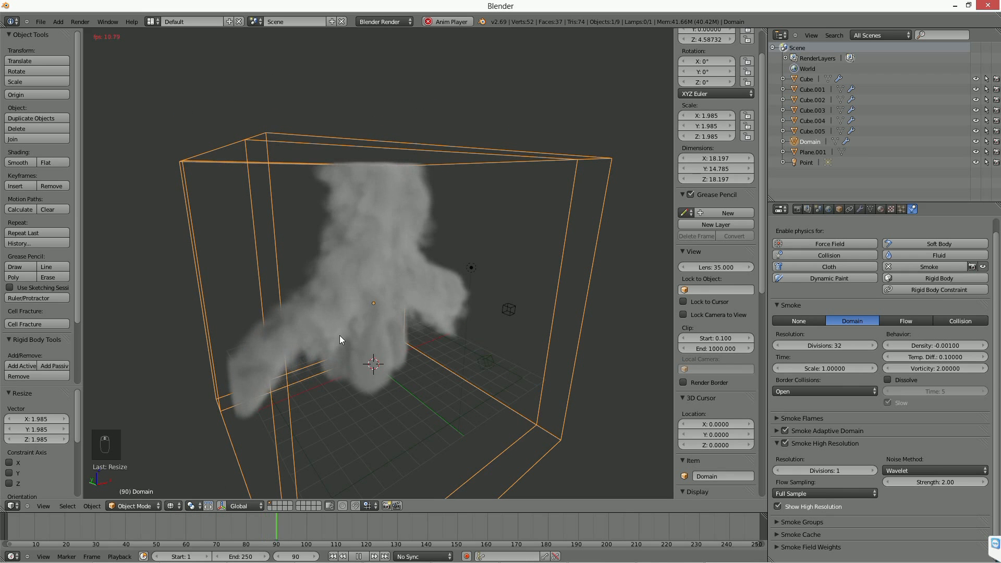
click(359, 556)
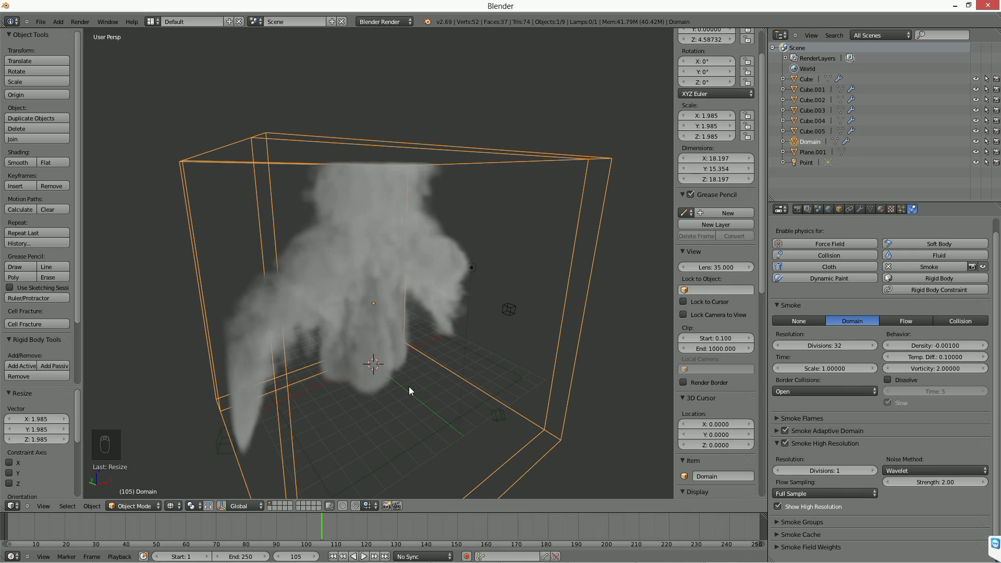
middle_drag(456, 385, 423, 353)
scroll(435, 351, down, 4)
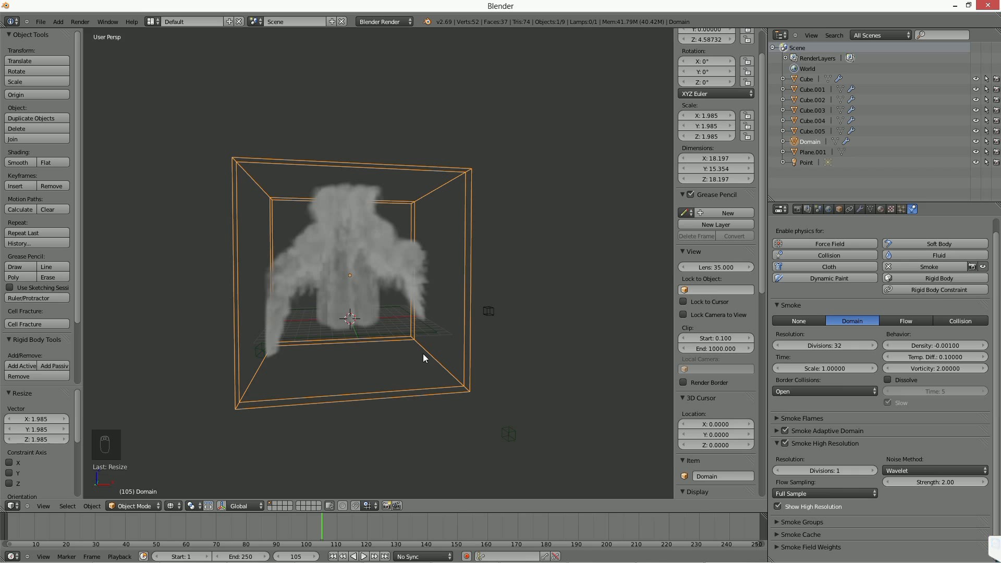
key(g)
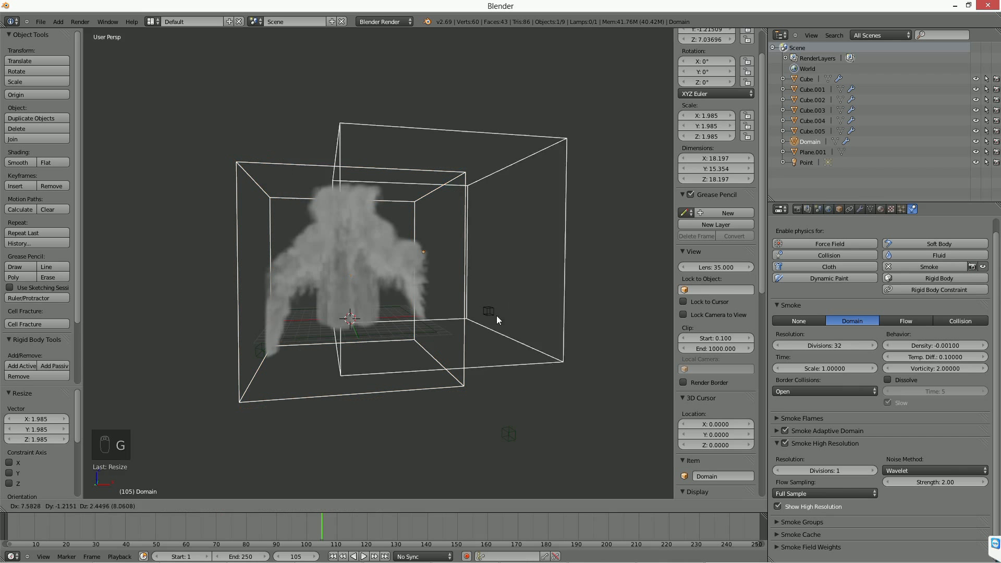
right_click(440, 328)
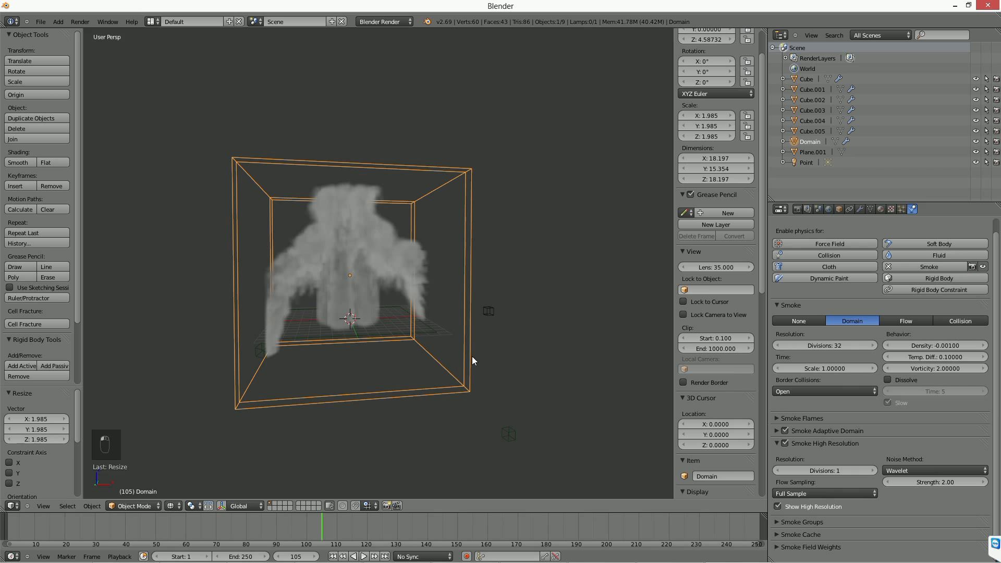
Enable Dissolve on the smoke domain and replay the simulation from the first frame.
click(905, 381)
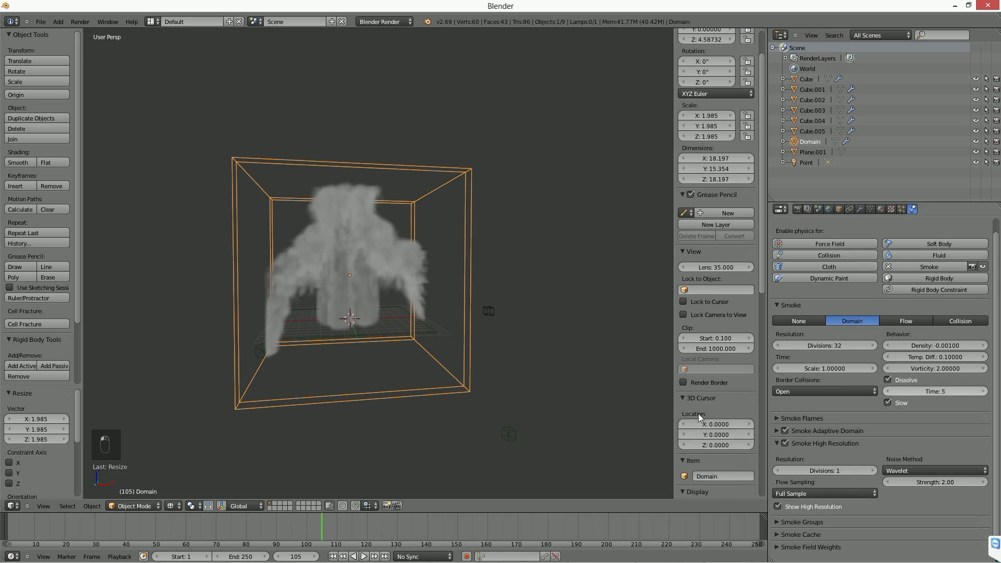
middle_drag(350, 345, 364, 350)
scroll(364, 349, up, 3)
click(336, 556)
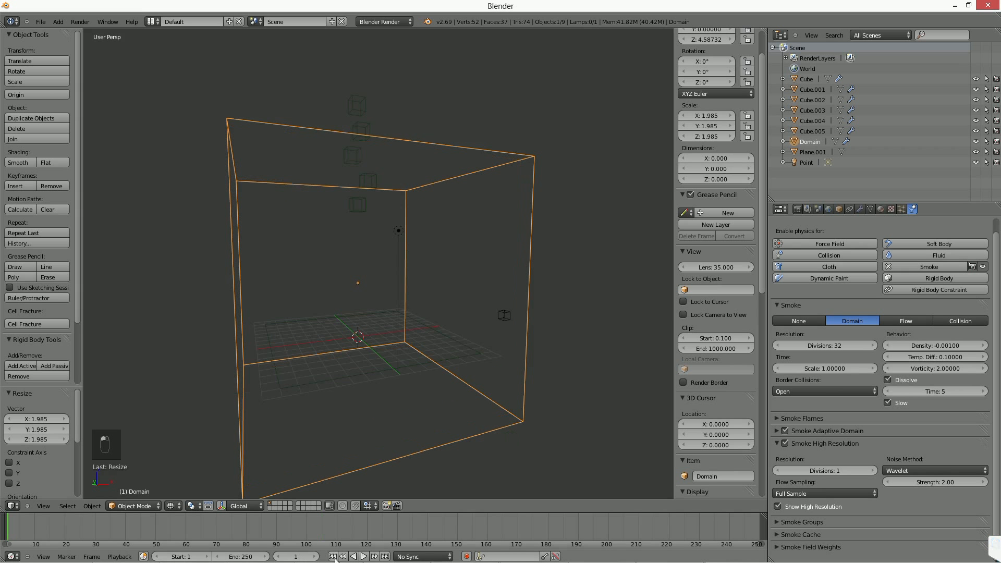
click(364, 556)
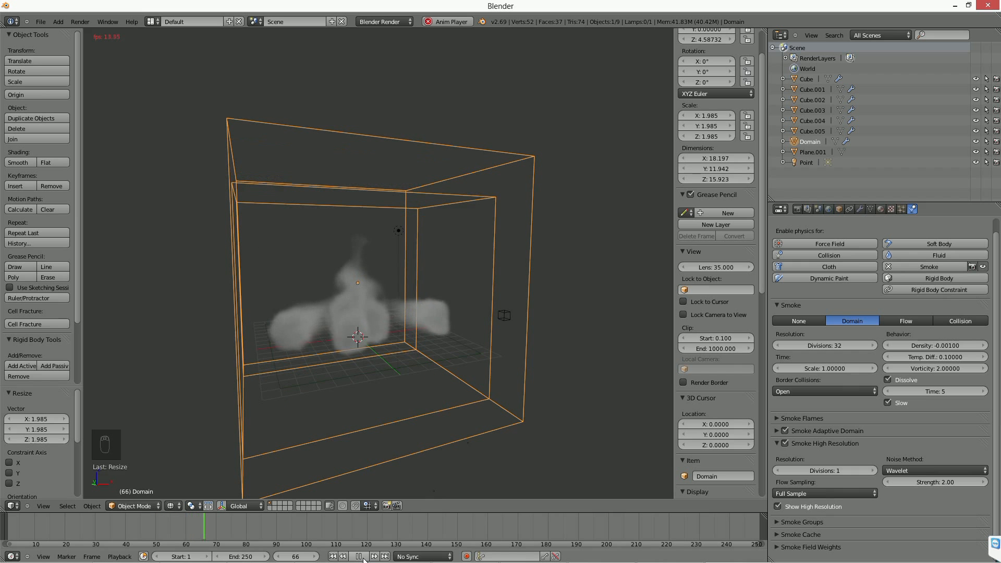
click(360, 557)
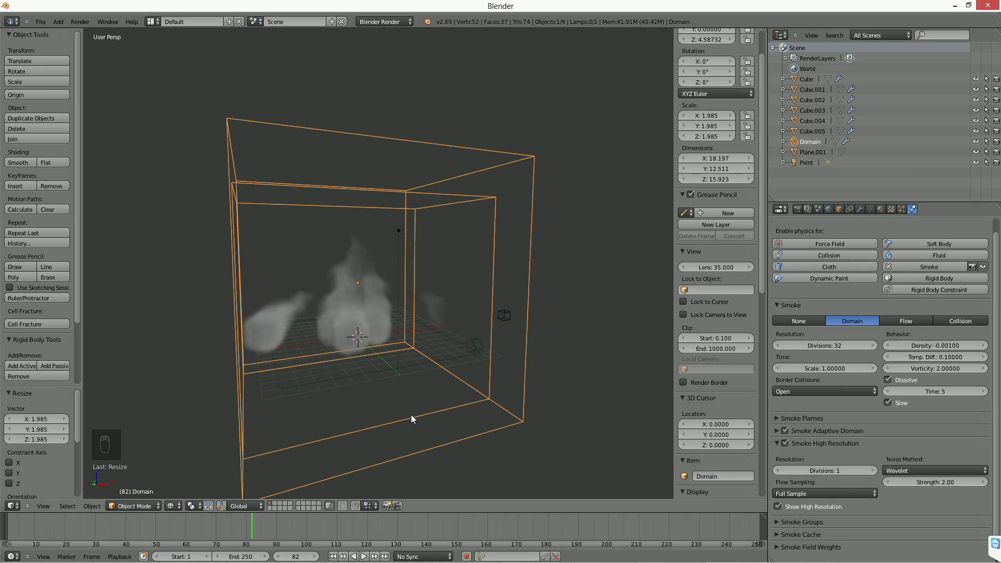
Replay the dissolving smoke from the first frame in a front-facing view, pausing partway to examine how the trails fade.
middle_drag(410, 415, 198, 173)
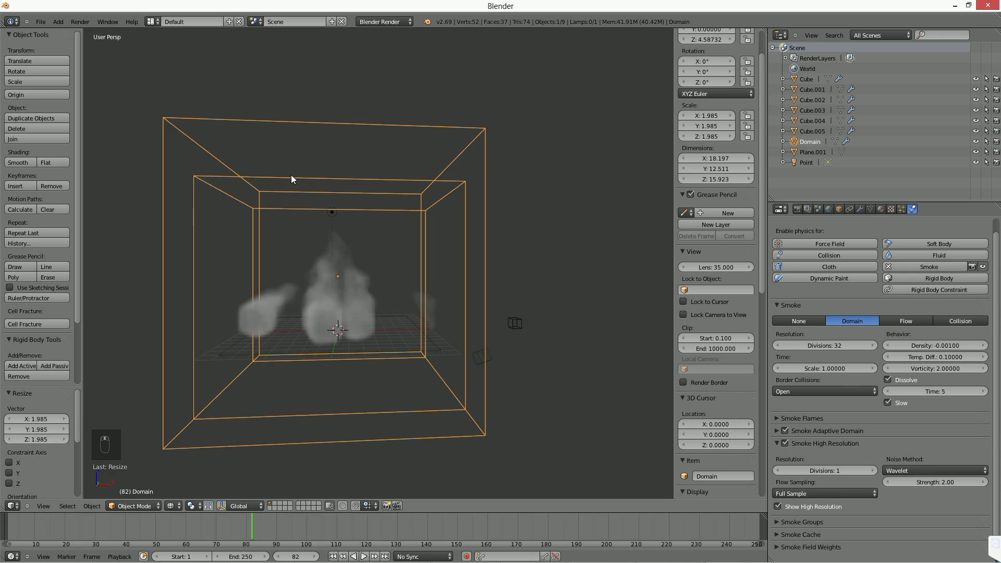
key(shift+Left)
key(alt+a)
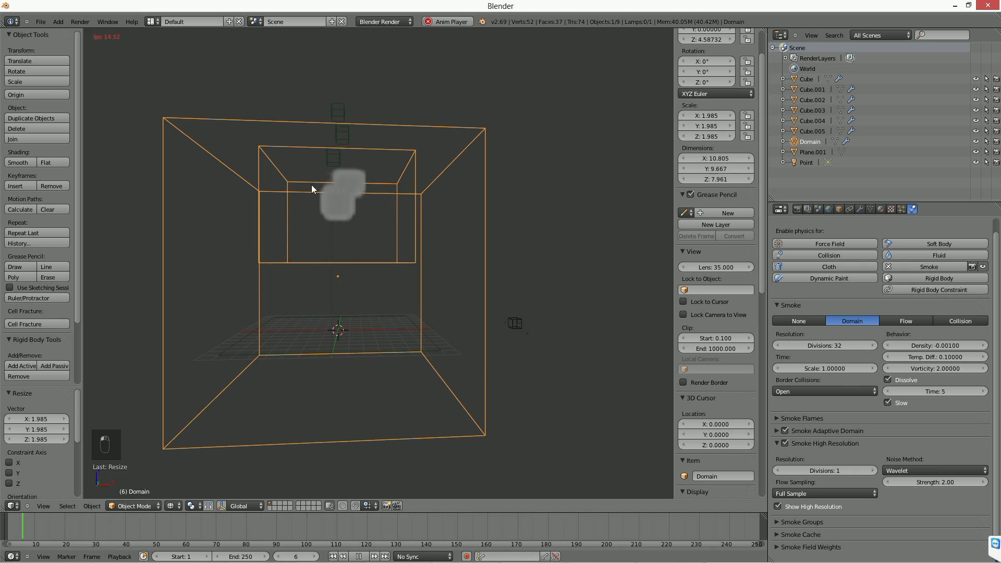
key(alt+a)
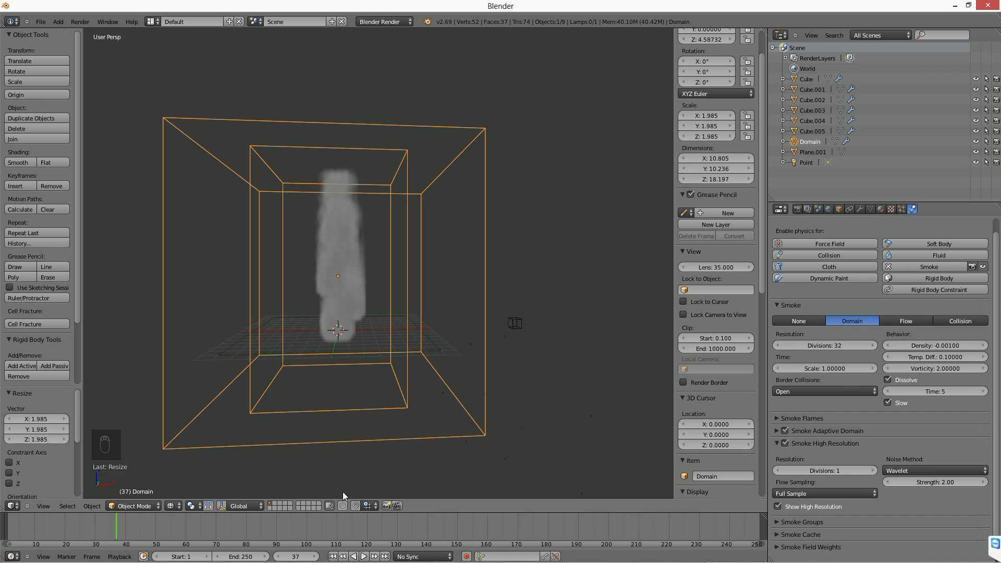
click(364, 556)
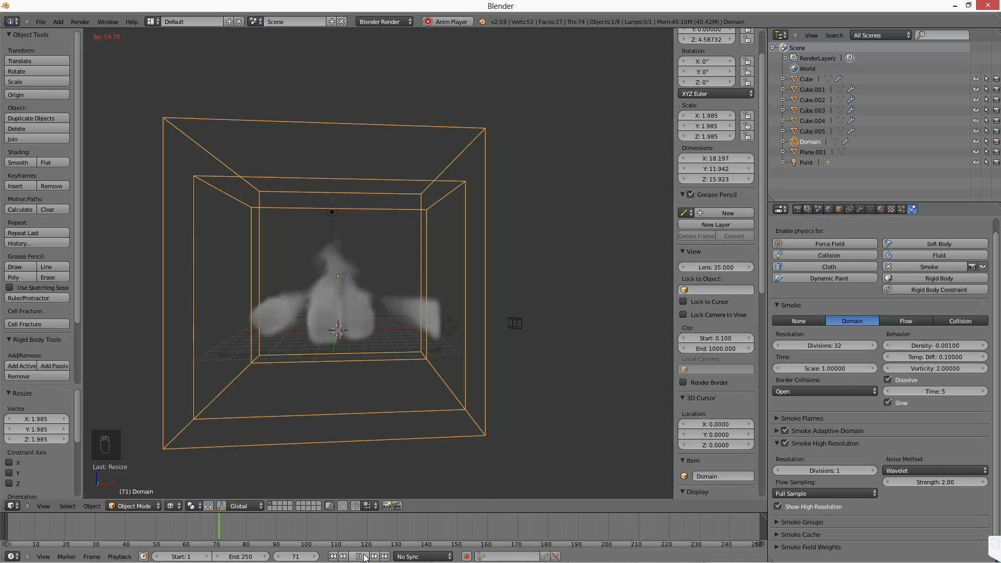
click(361, 556)
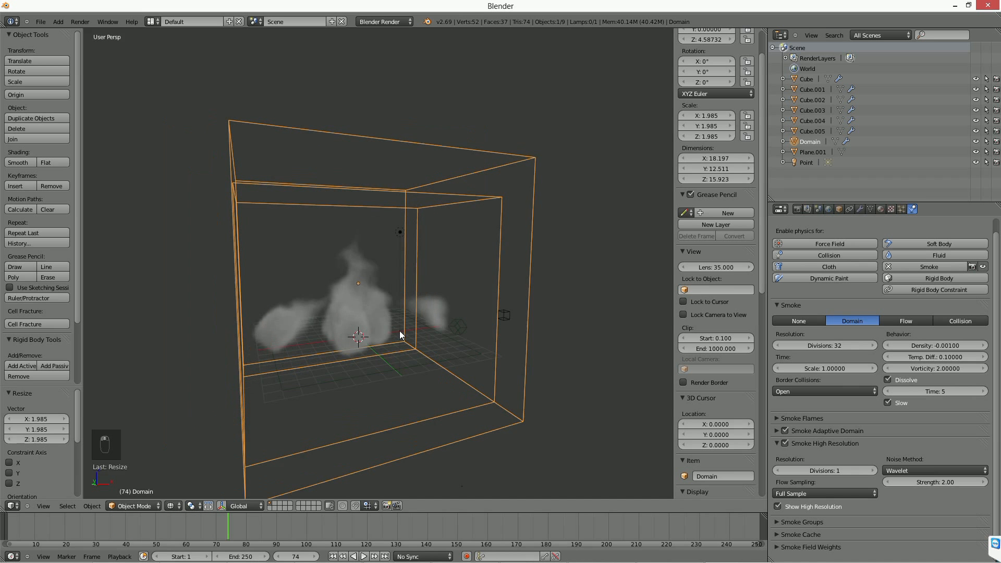